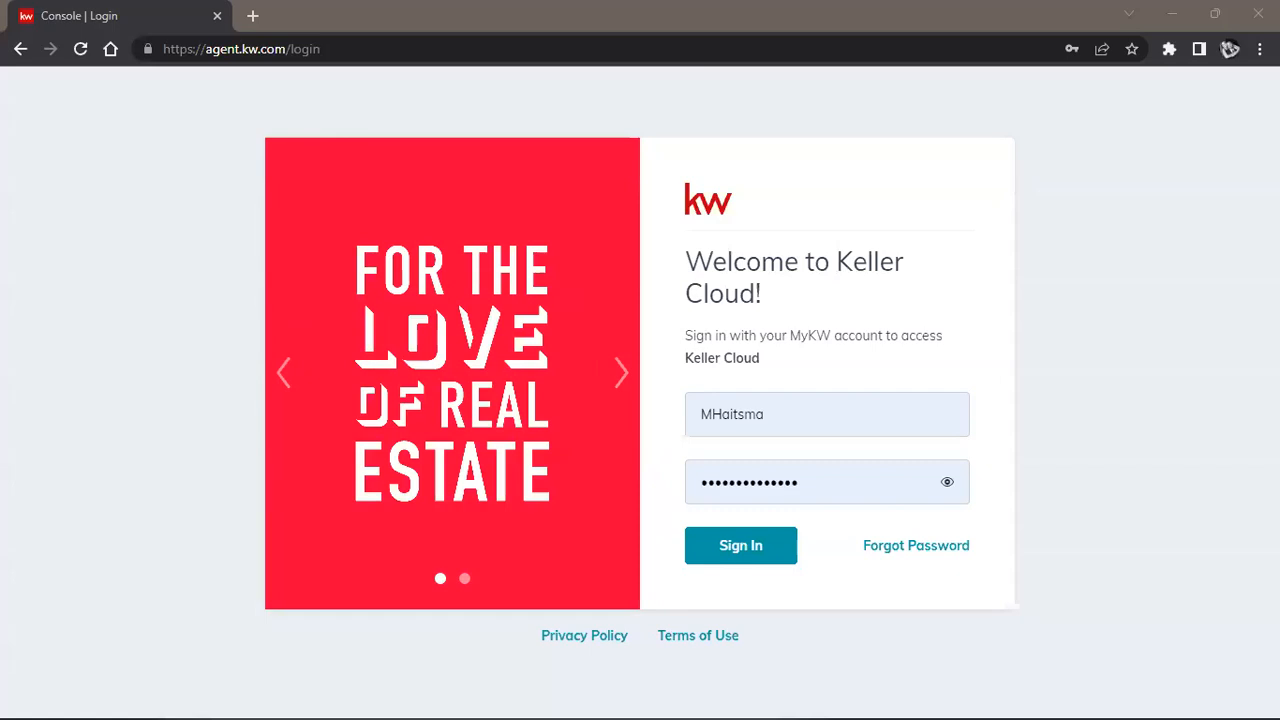
Copy the Keller Cloud login page address from the address bar.
click(262, 49)
right_click(262, 50)
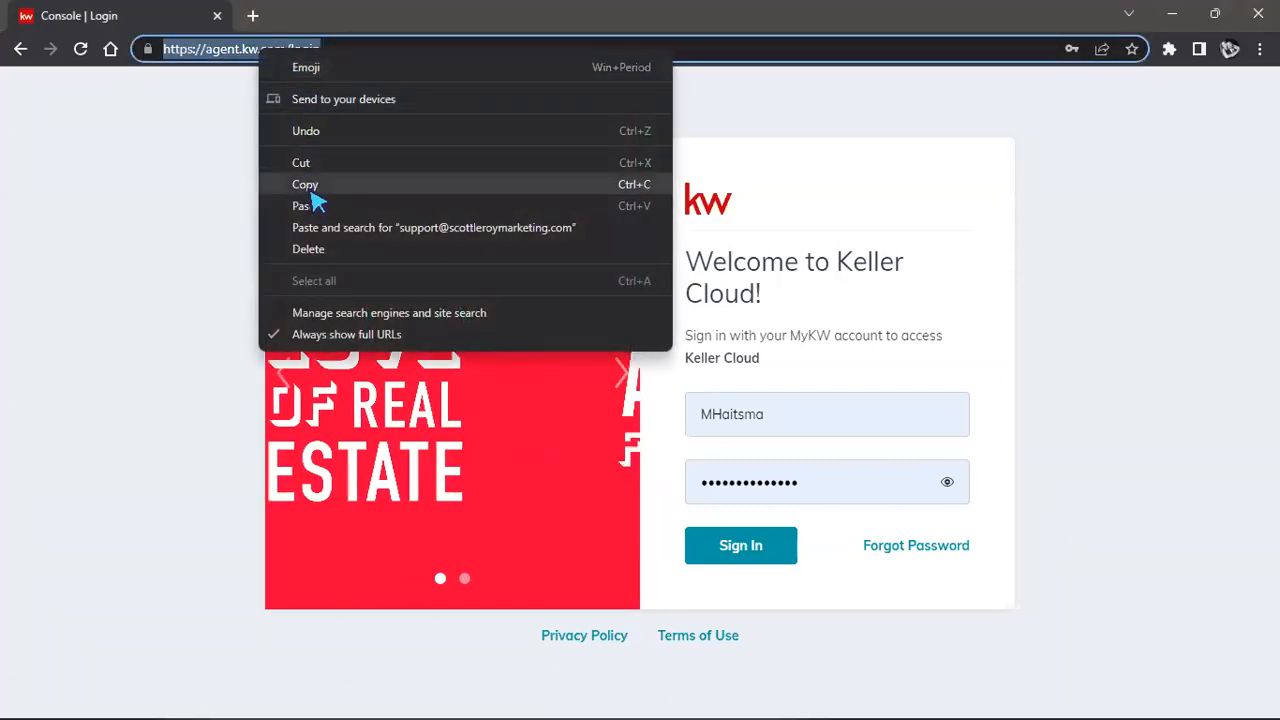
click(310, 185)
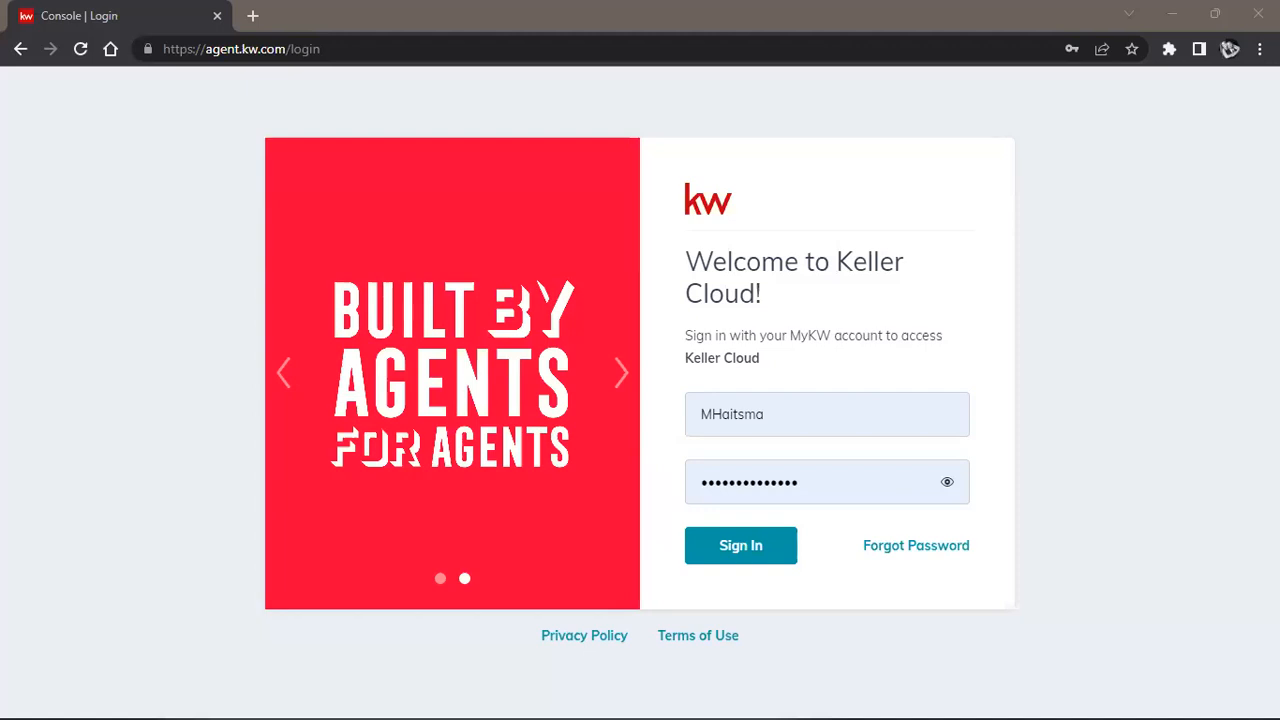
Replace the username with the second saved login and sign in to Keller Cloud.
drag(712, 425, 787, 416)
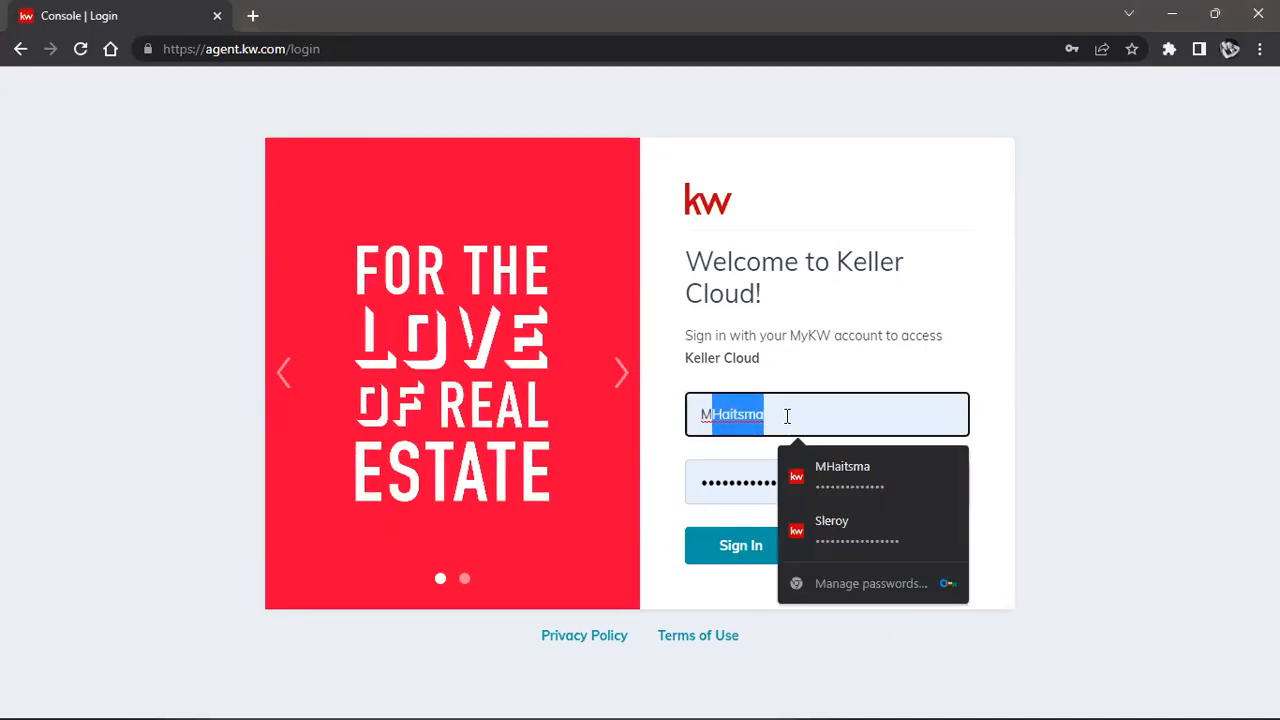
click(786, 416)
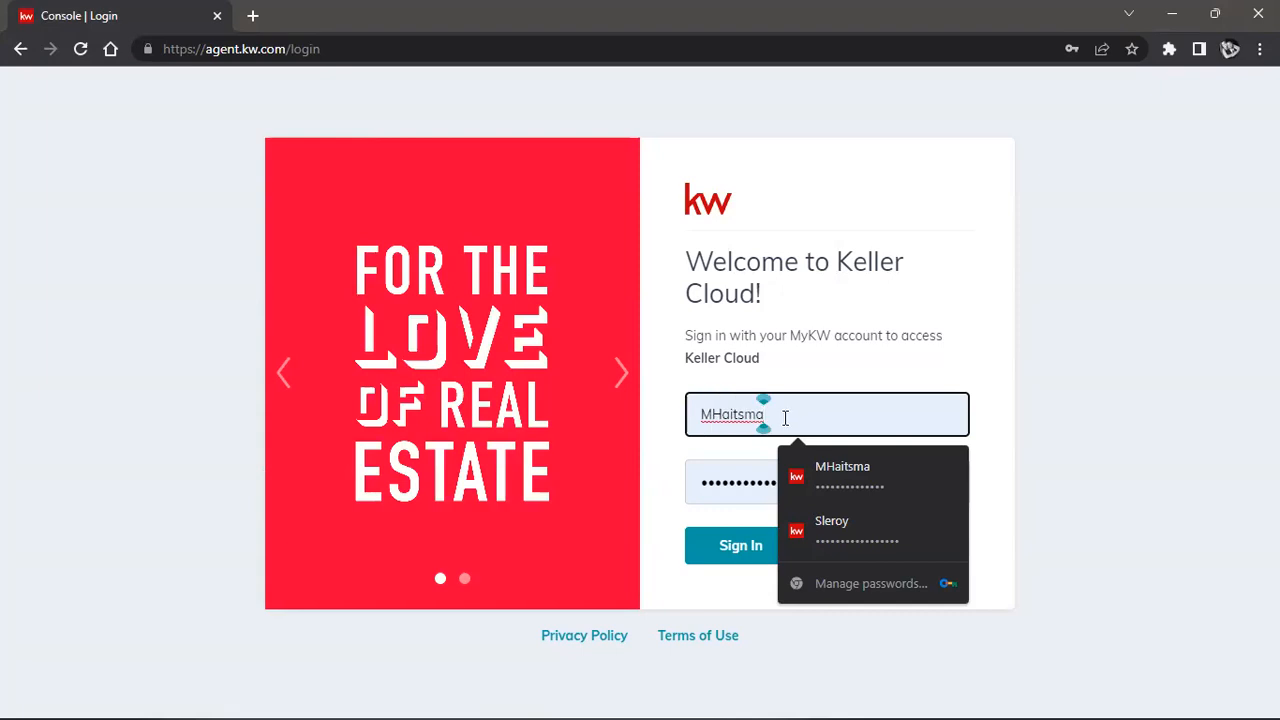
text(12)
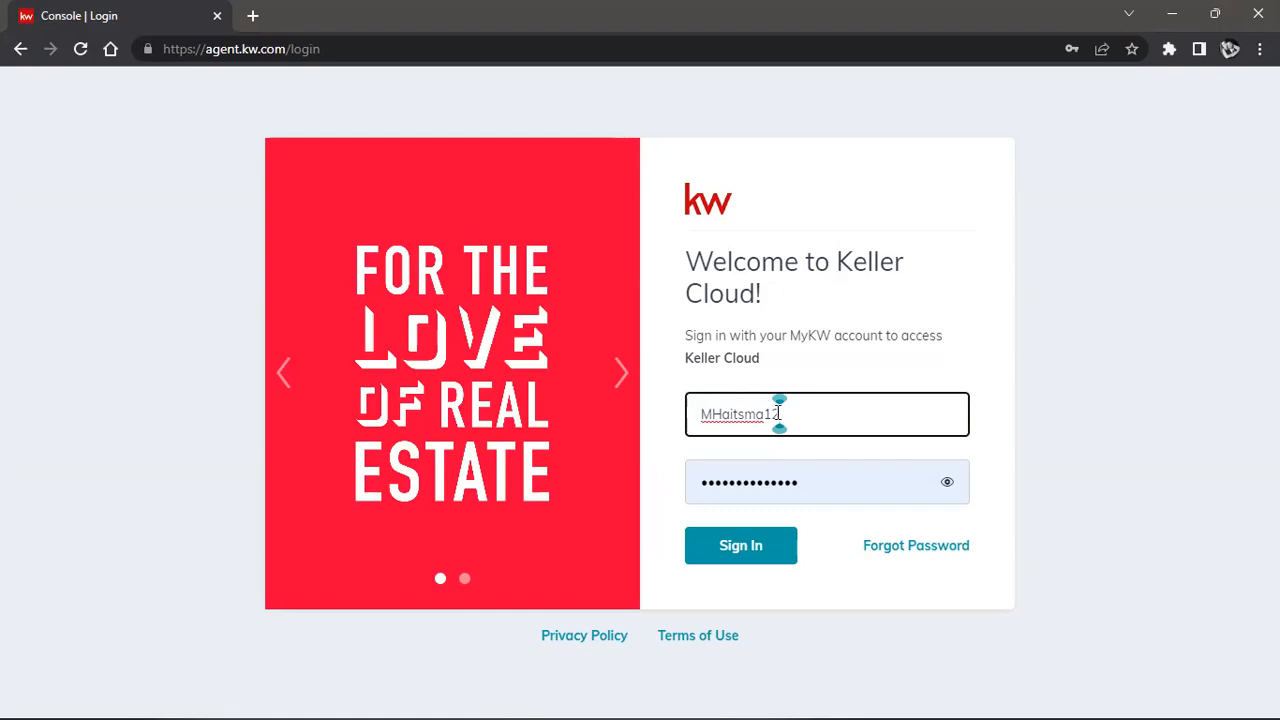
double_click(779, 414)
key(BackSpace)
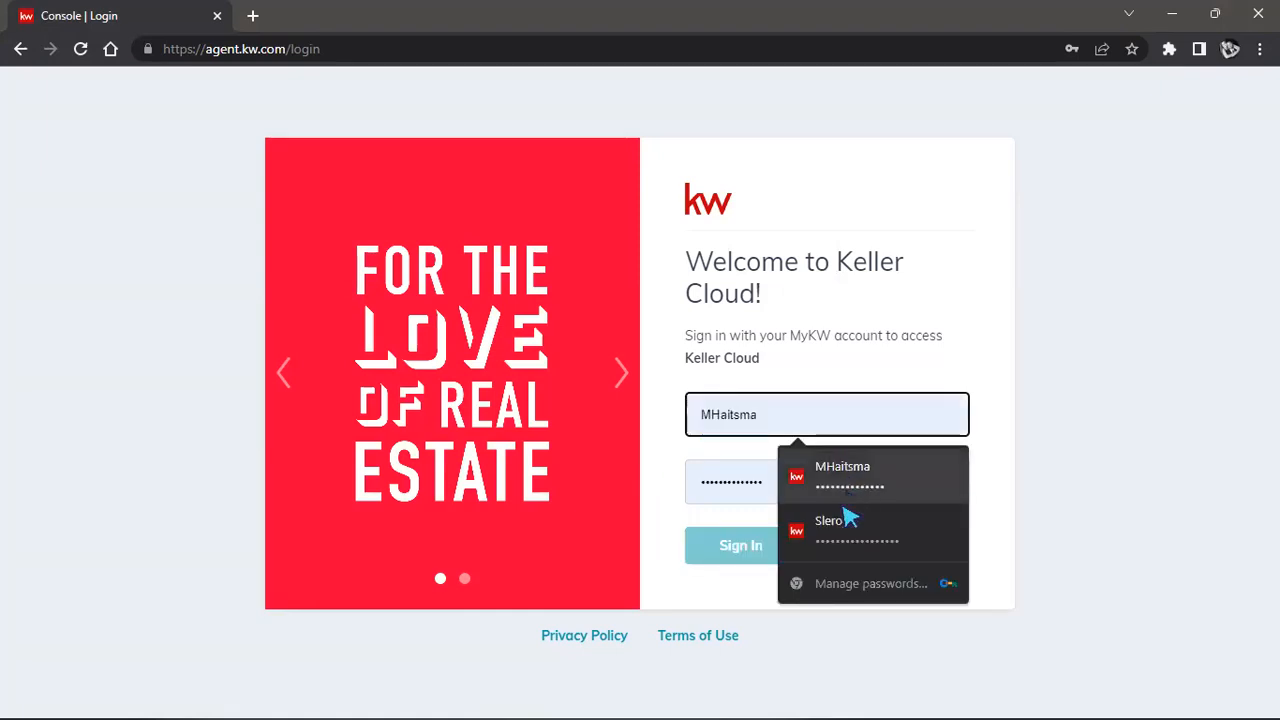
click(900, 515)
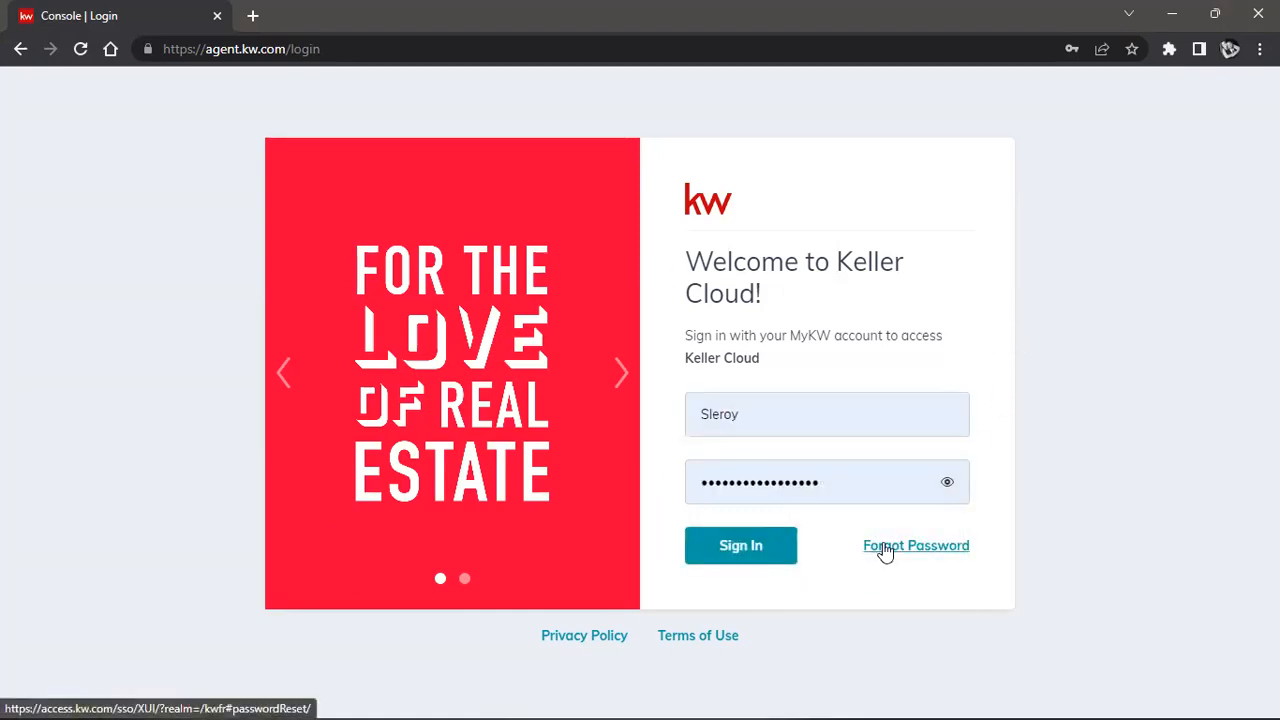
click(731, 563)
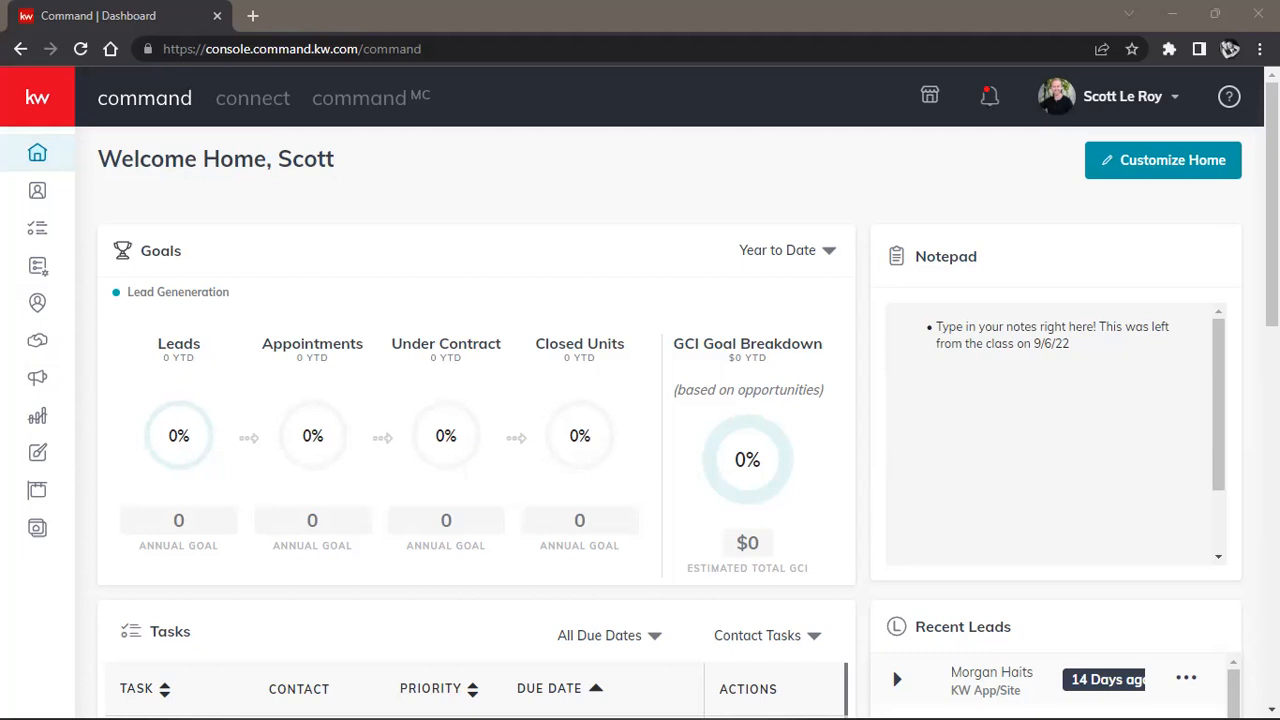
Open Settings from the profile name menu to reach Connected Apps.
click(1110, 105)
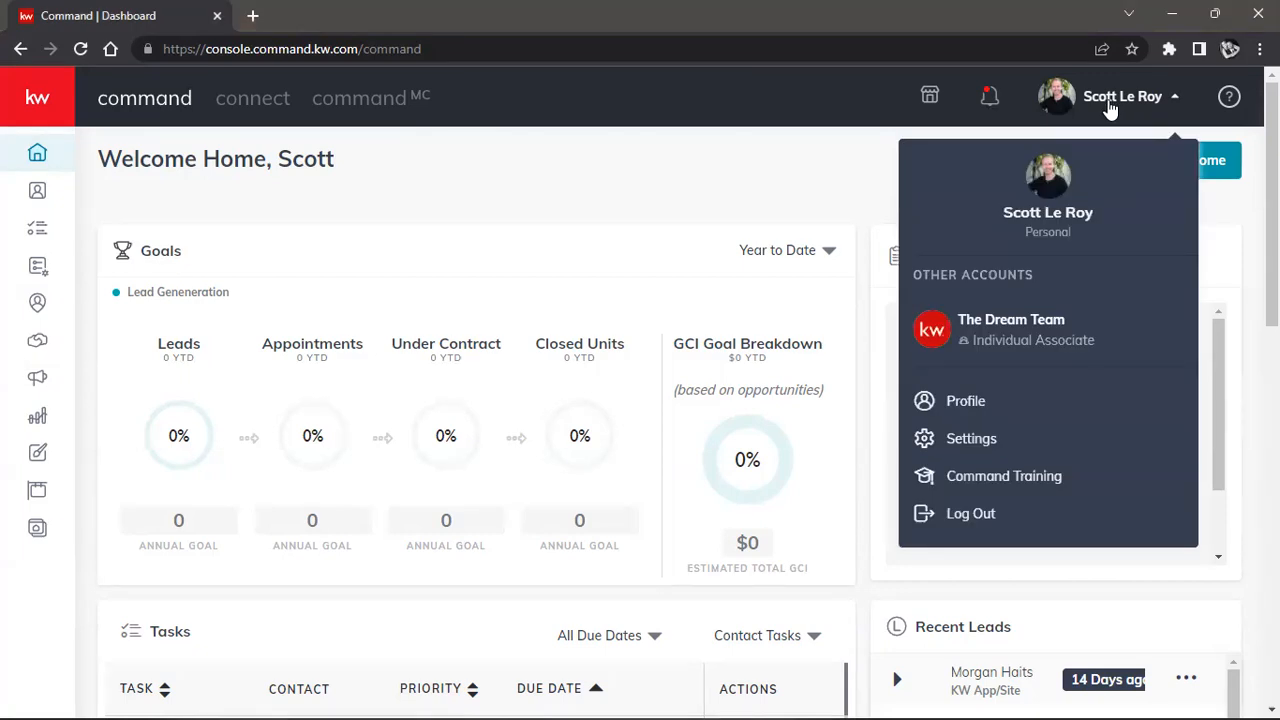
click(1013, 453)
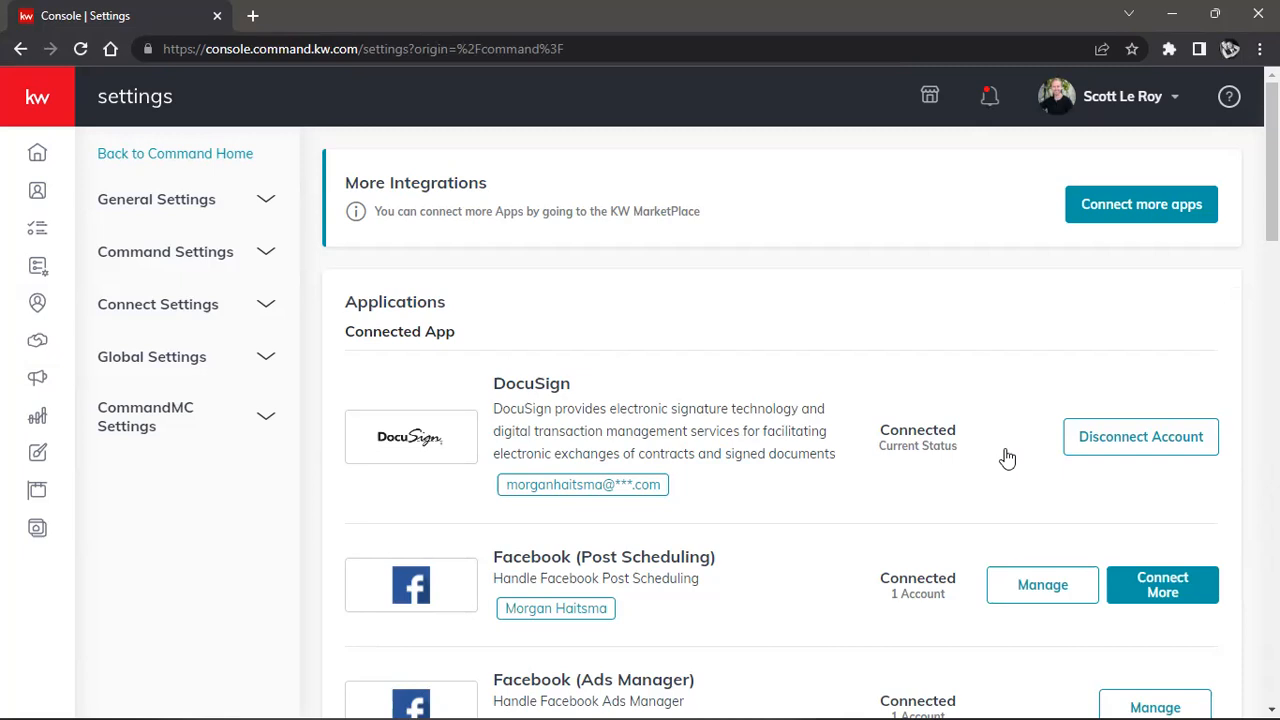
scroll(1007, 458, down, 2)
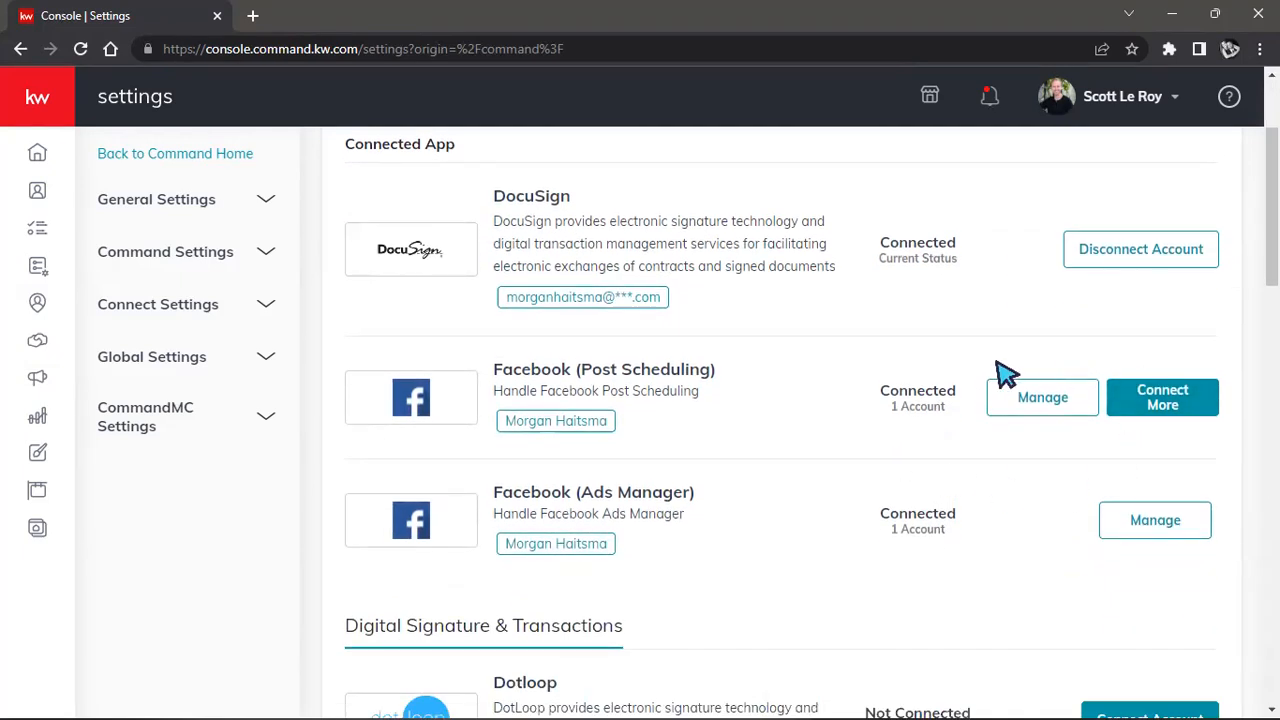
scroll(952, 395, down, 3)
scroll(952, 395, down, 2)
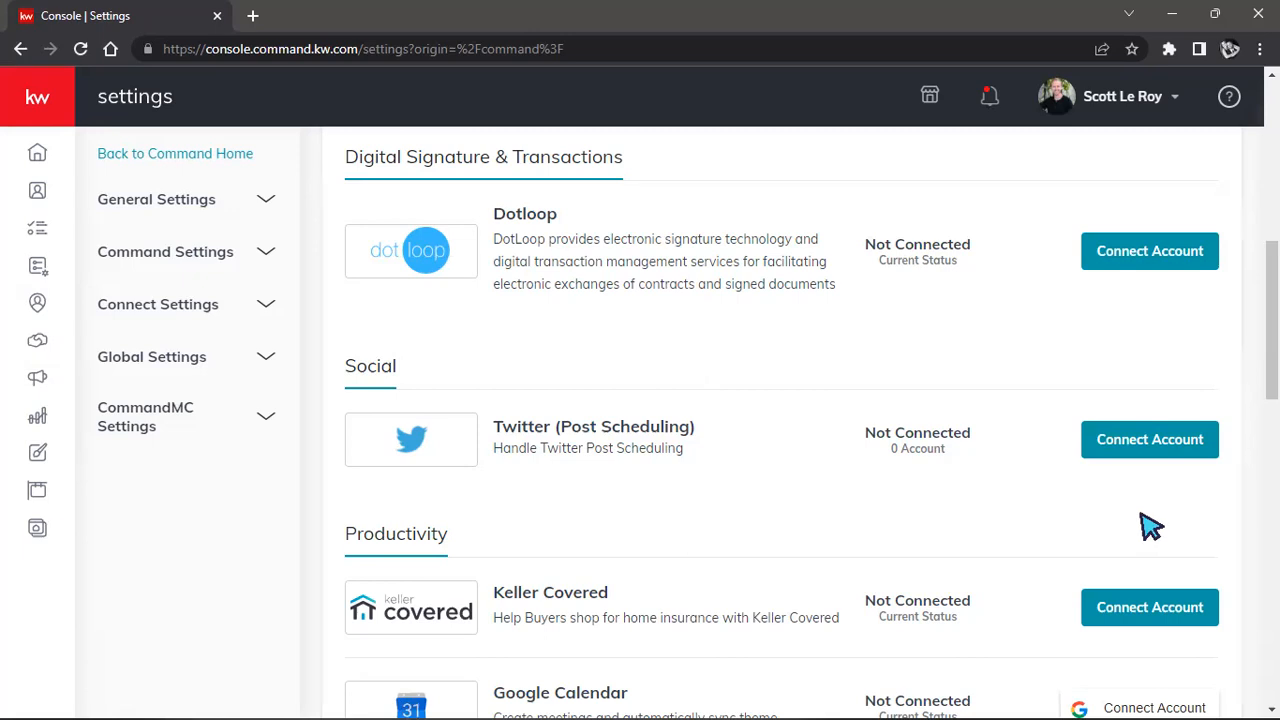
scroll(1150, 527, up, 1)
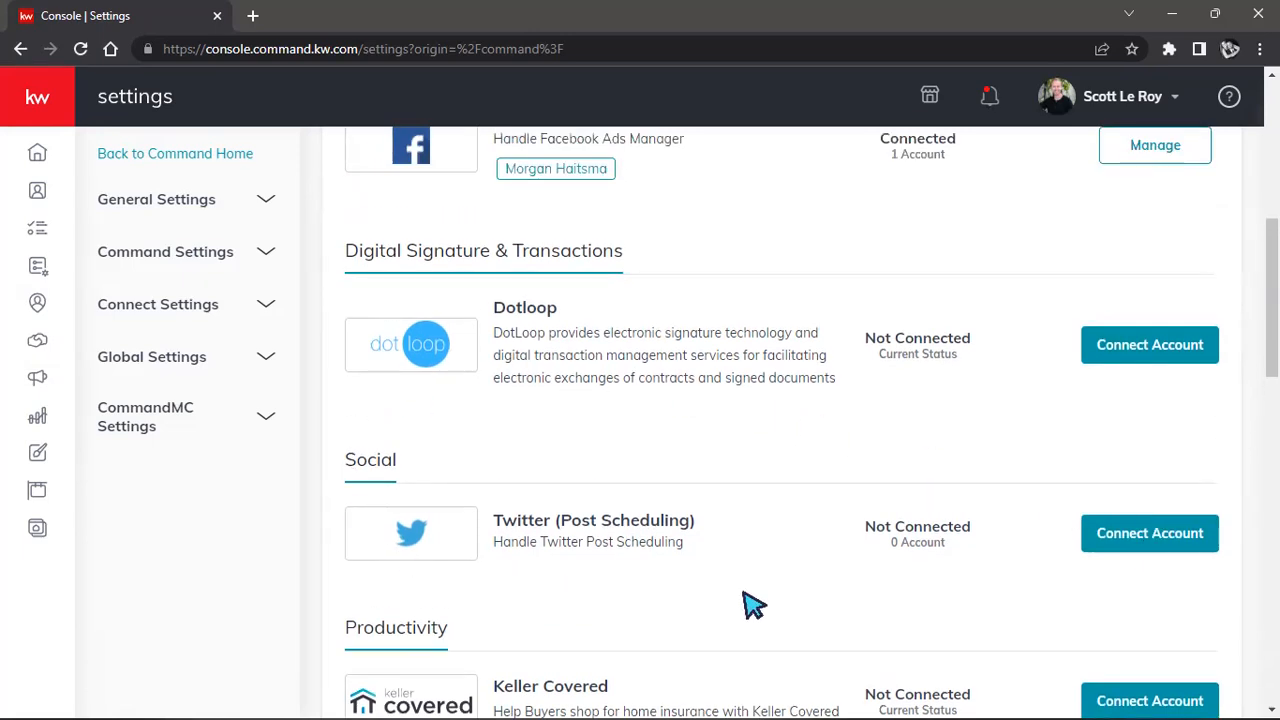
scroll(1057, 607, up, 3)
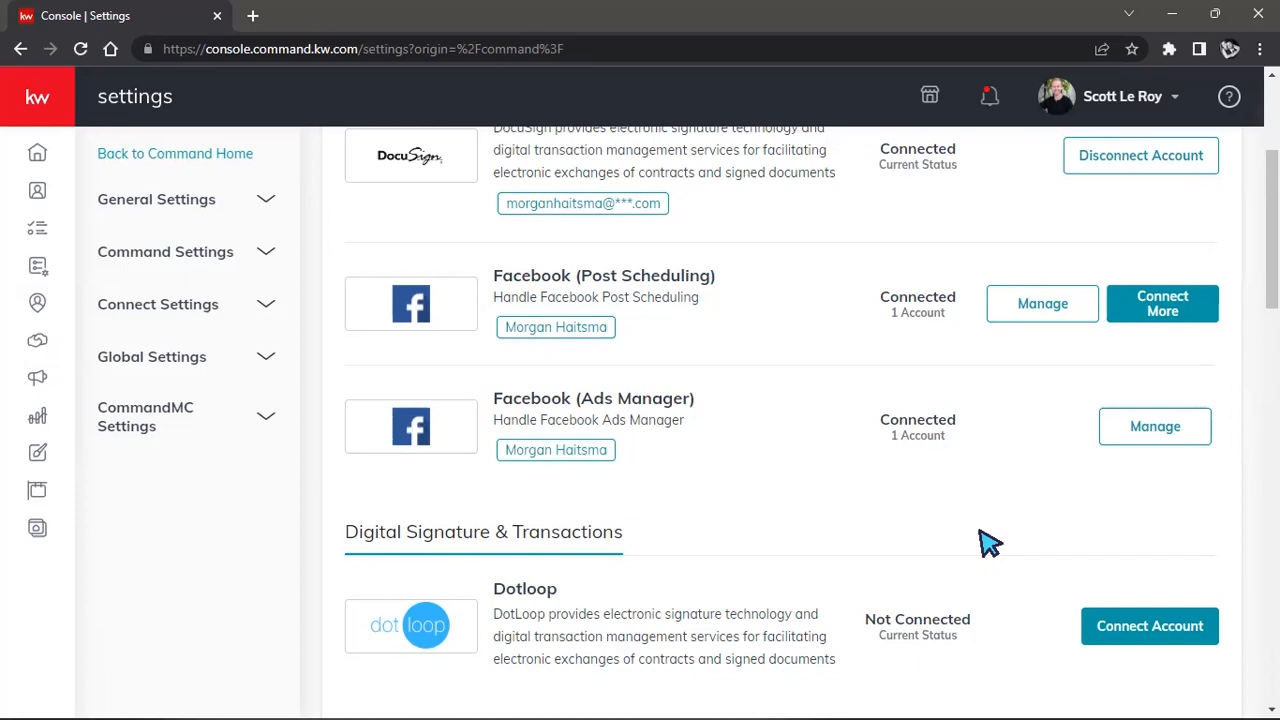
click(1048, 300)
Disconnect the linked Facebook account from both Post Scheduling and Ads Manager.
click(838, 412)
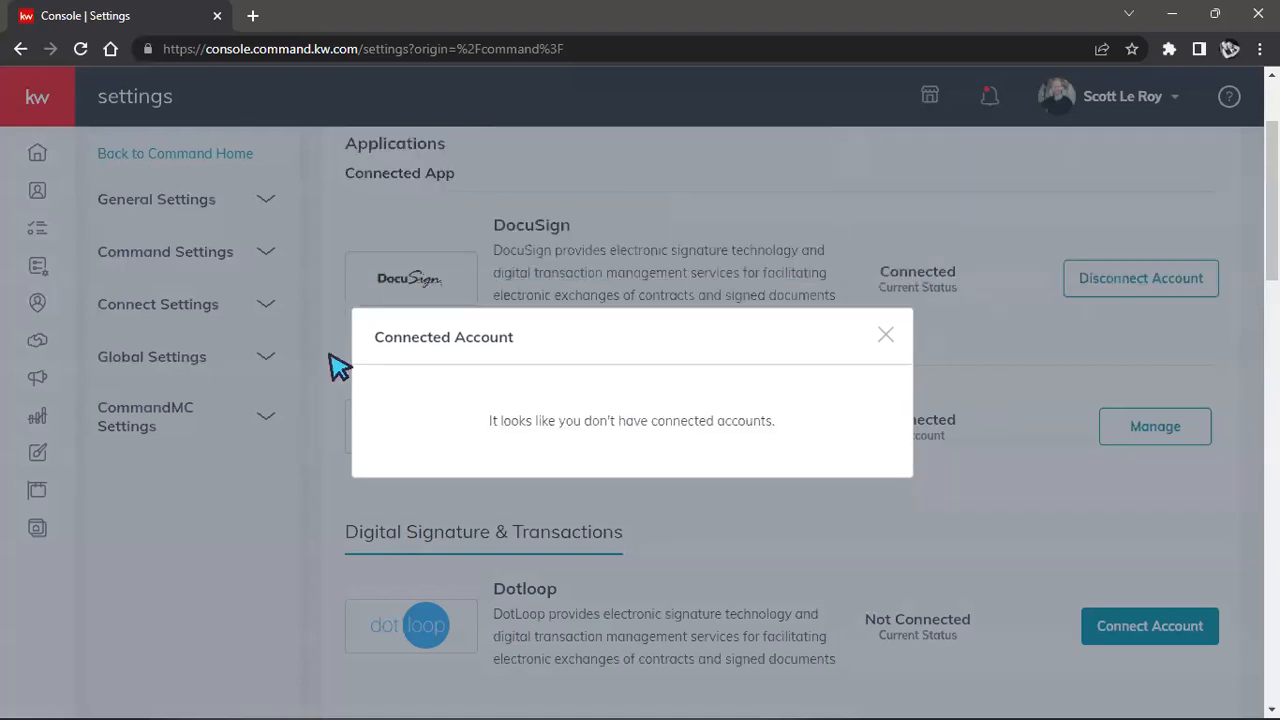
click(885, 335)
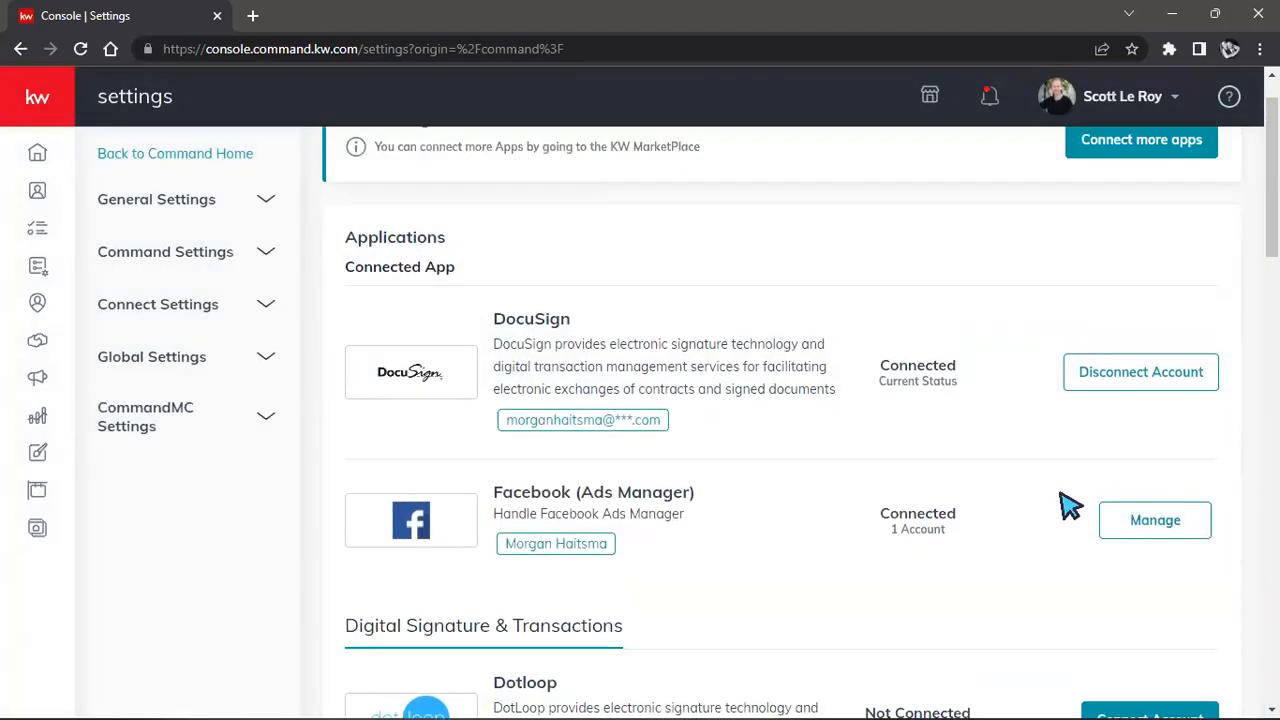
click(1145, 518)
click(858, 372)
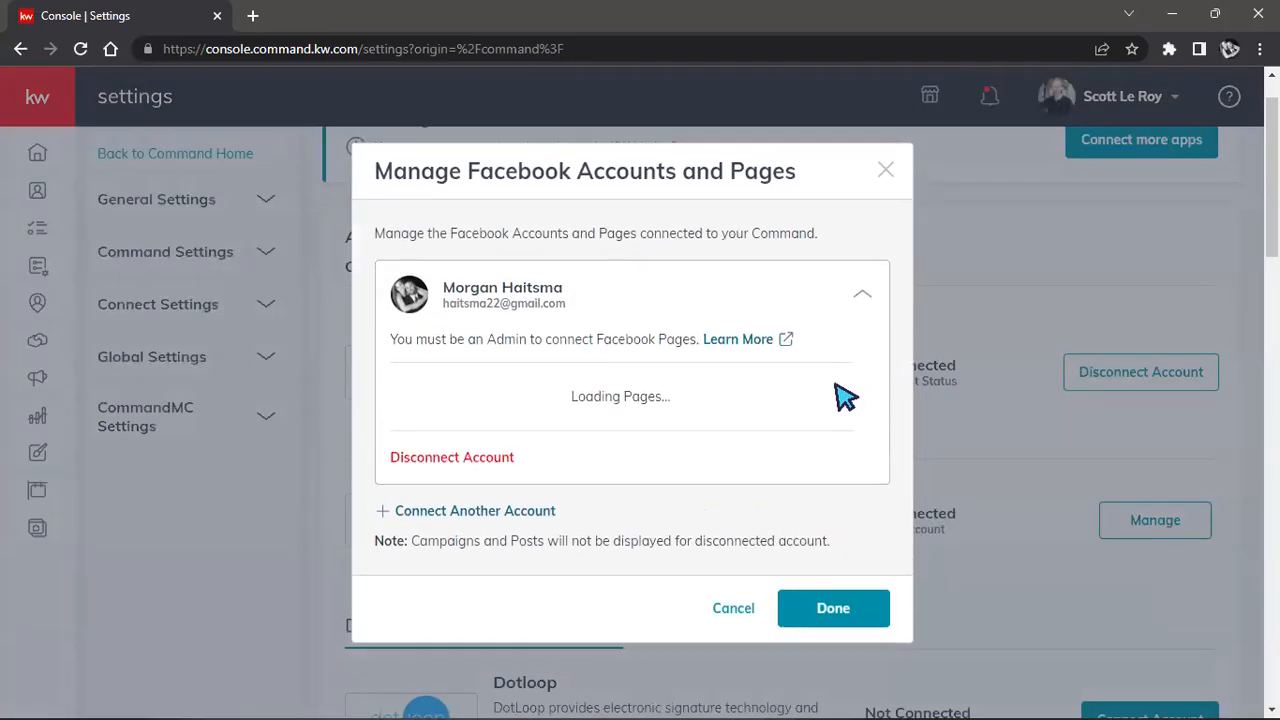
click(451, 459)
click(772, 480)
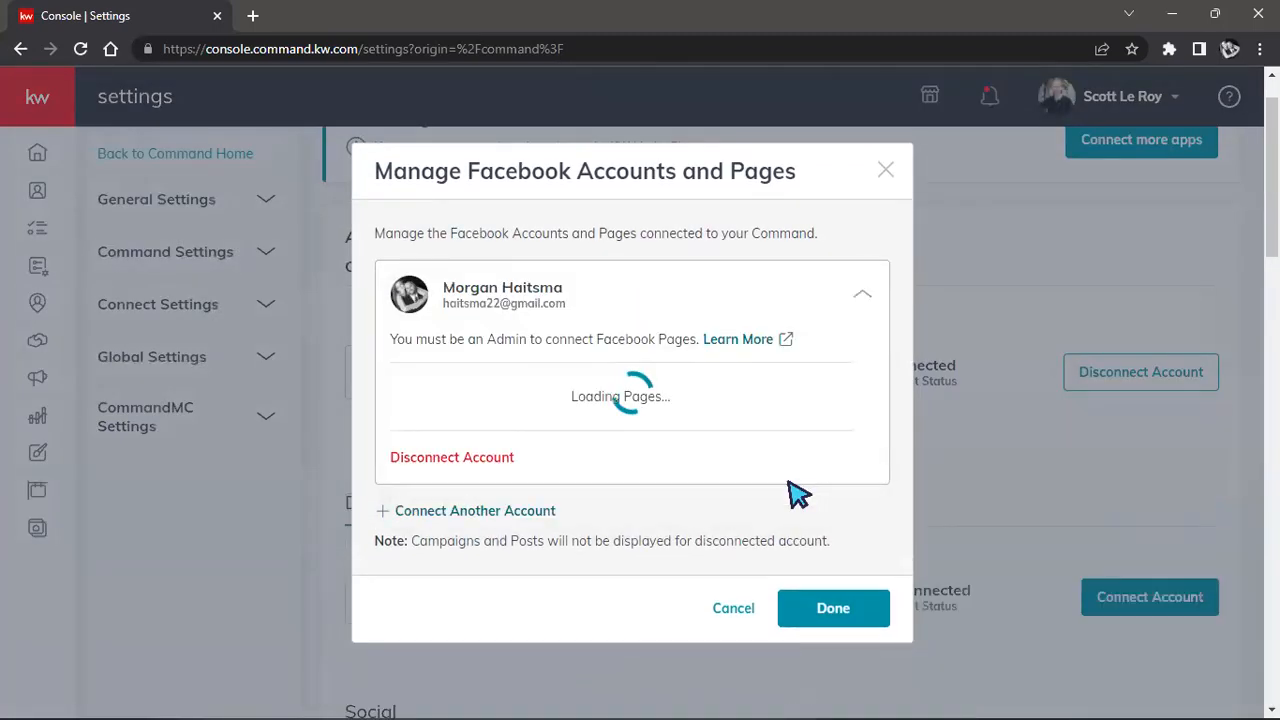
click(885, 280)
scroll(560, 340, down, 3)
scroll(580, 323, up, 1)
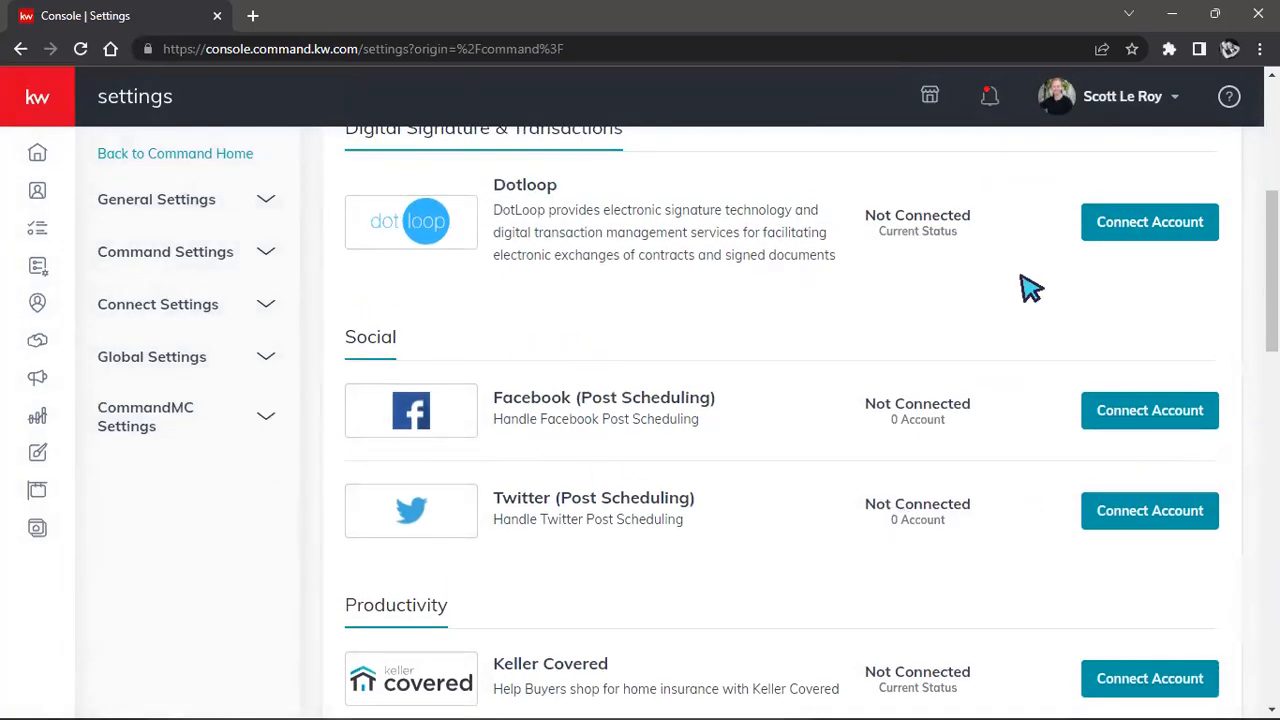
drag(355, 338, 423, 337)
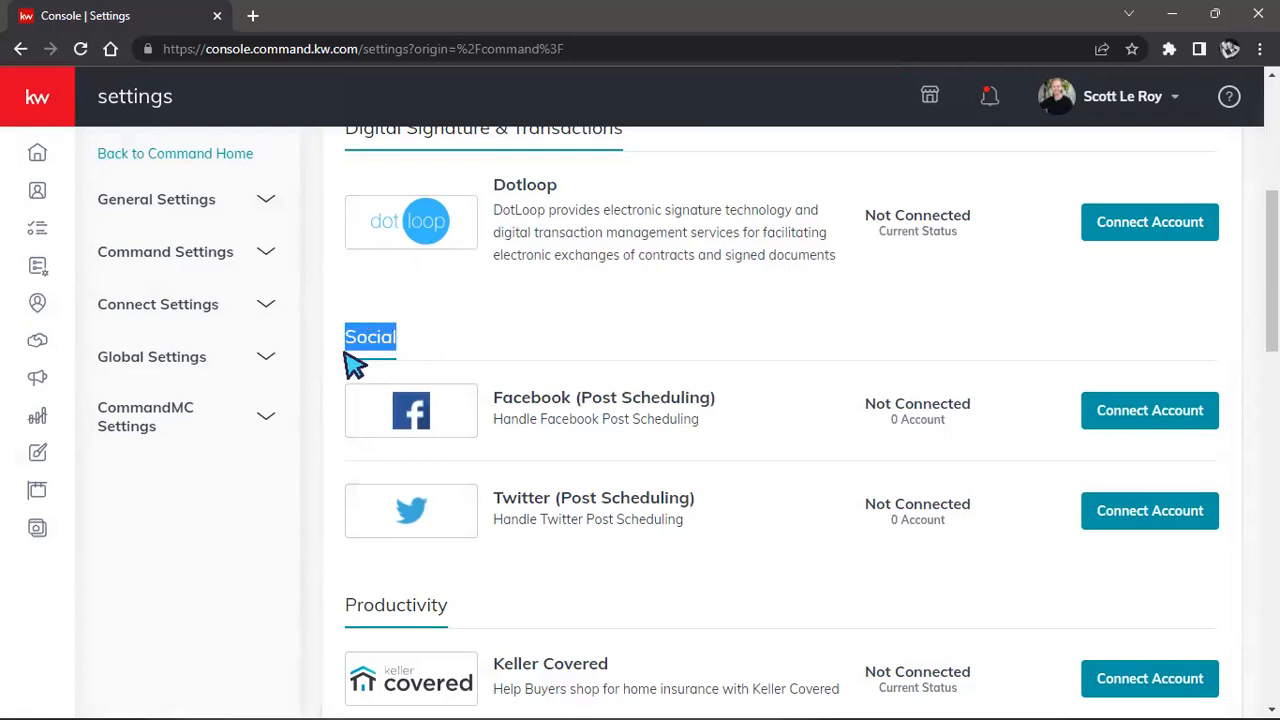
scroll(490, 337, down, 1)
scroll(490, 337, down, 9)
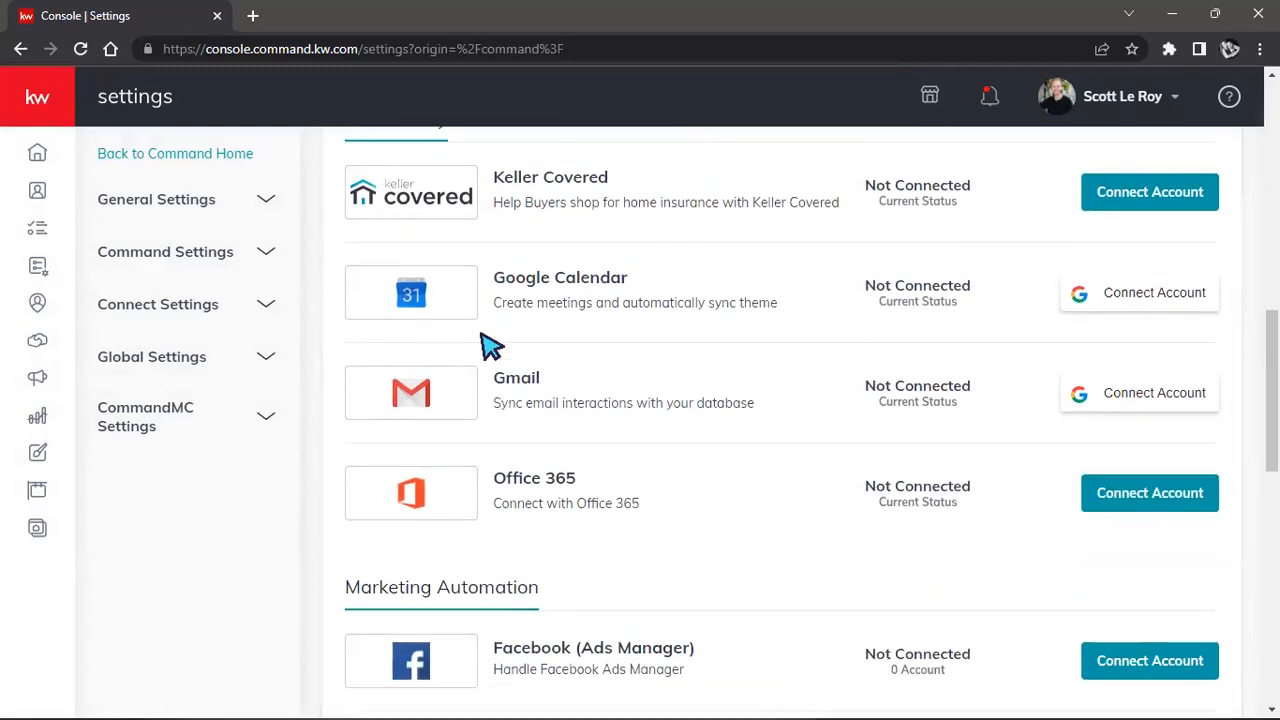
drag(346, 331, 686, 386)
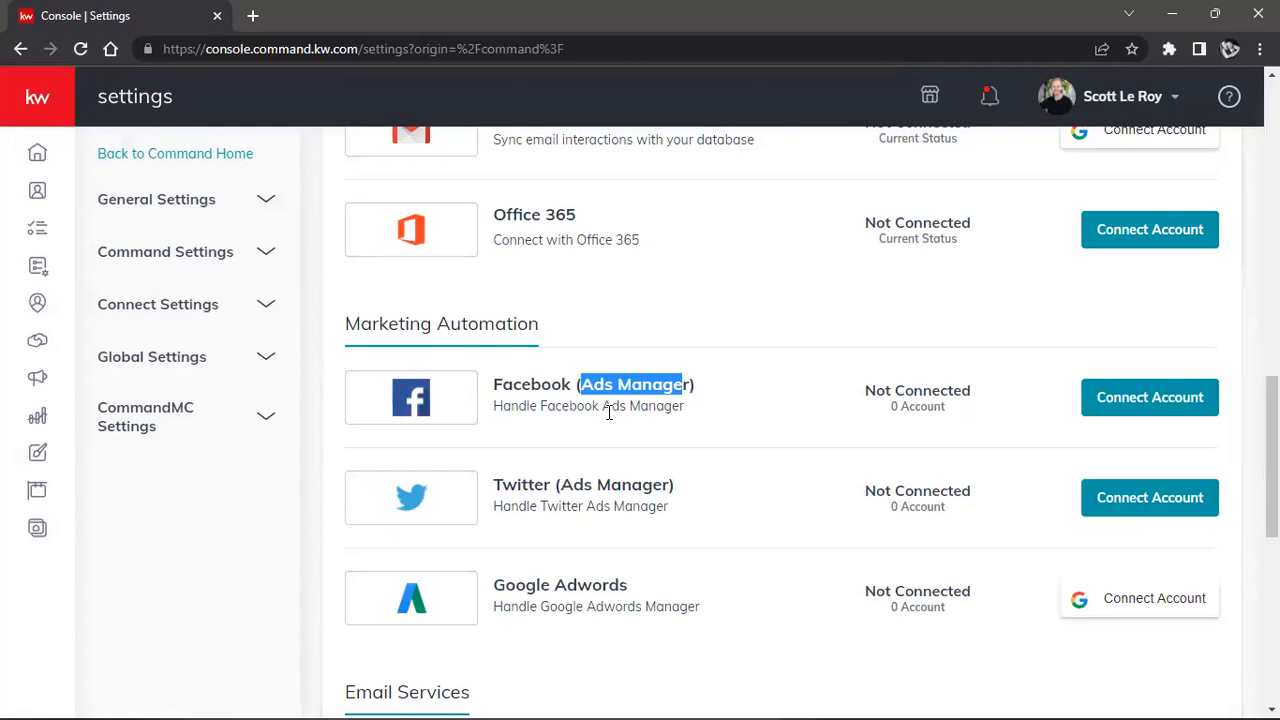
scroll(608, 413, up, 6)
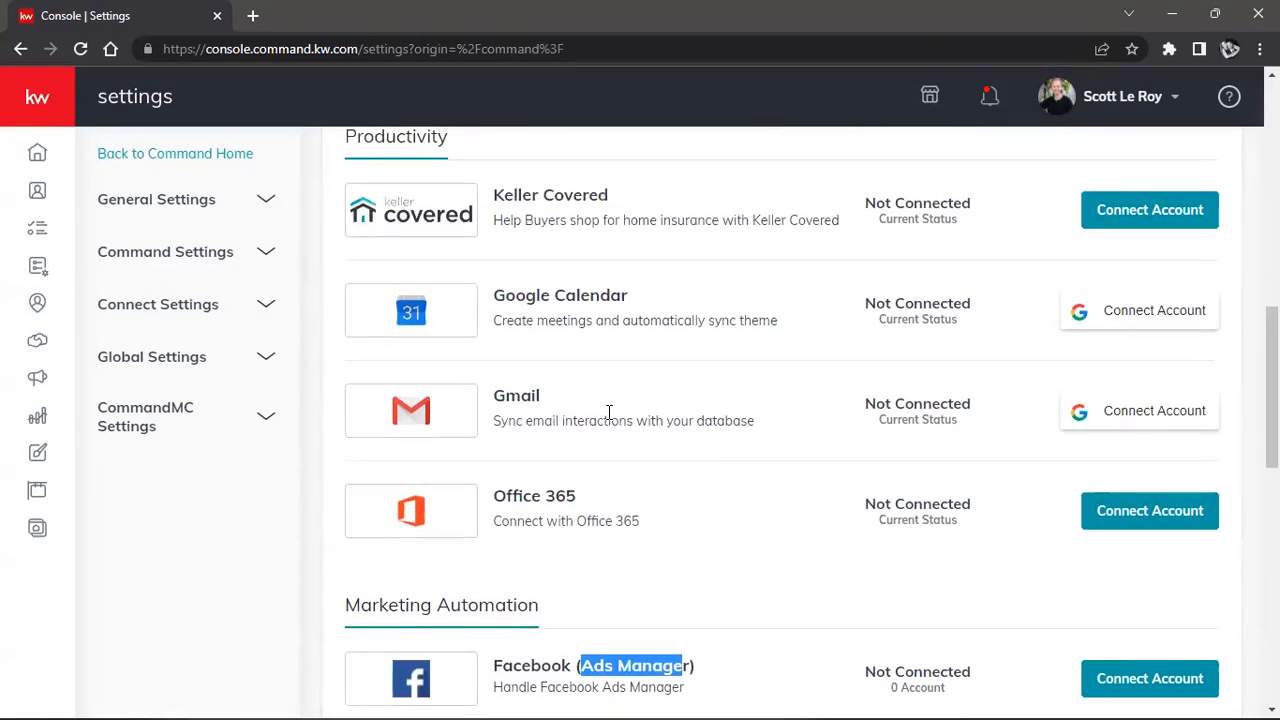
drag(584, 391, 710, 398)
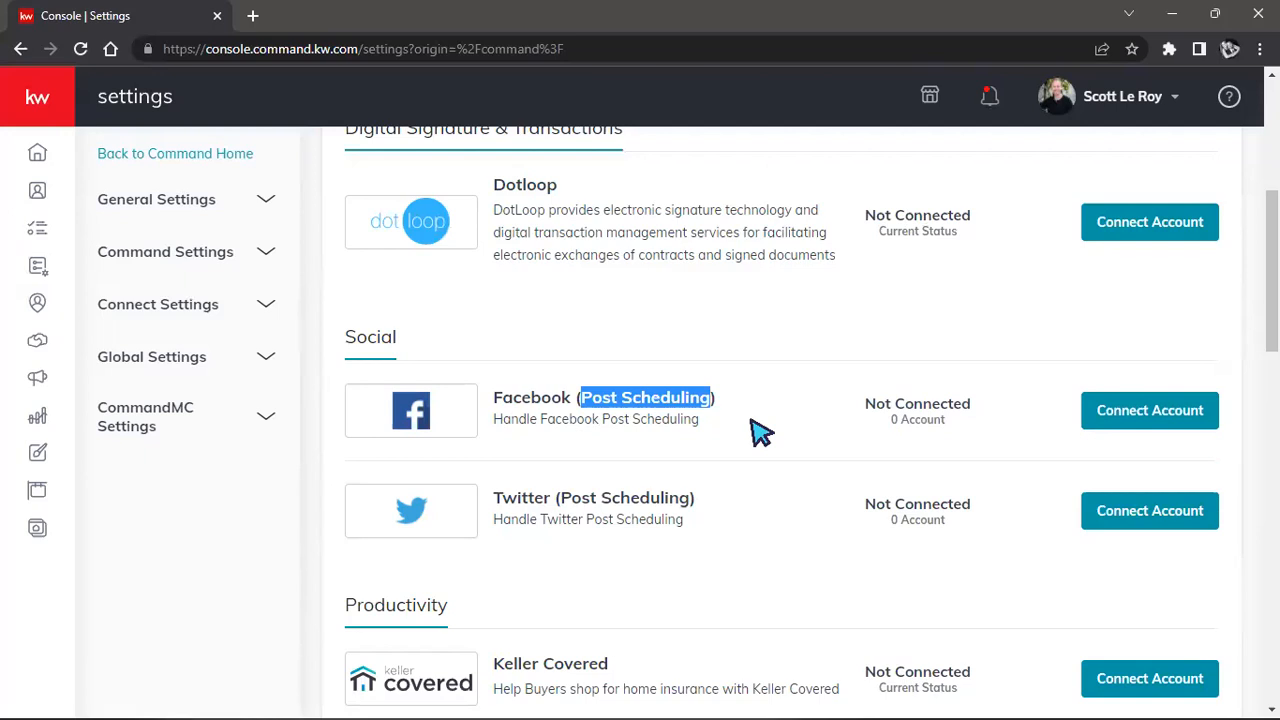
Connect Facebook Post Scheduling to the KW Teaching samples and Travel Destinations pages.
click(1120, 422)
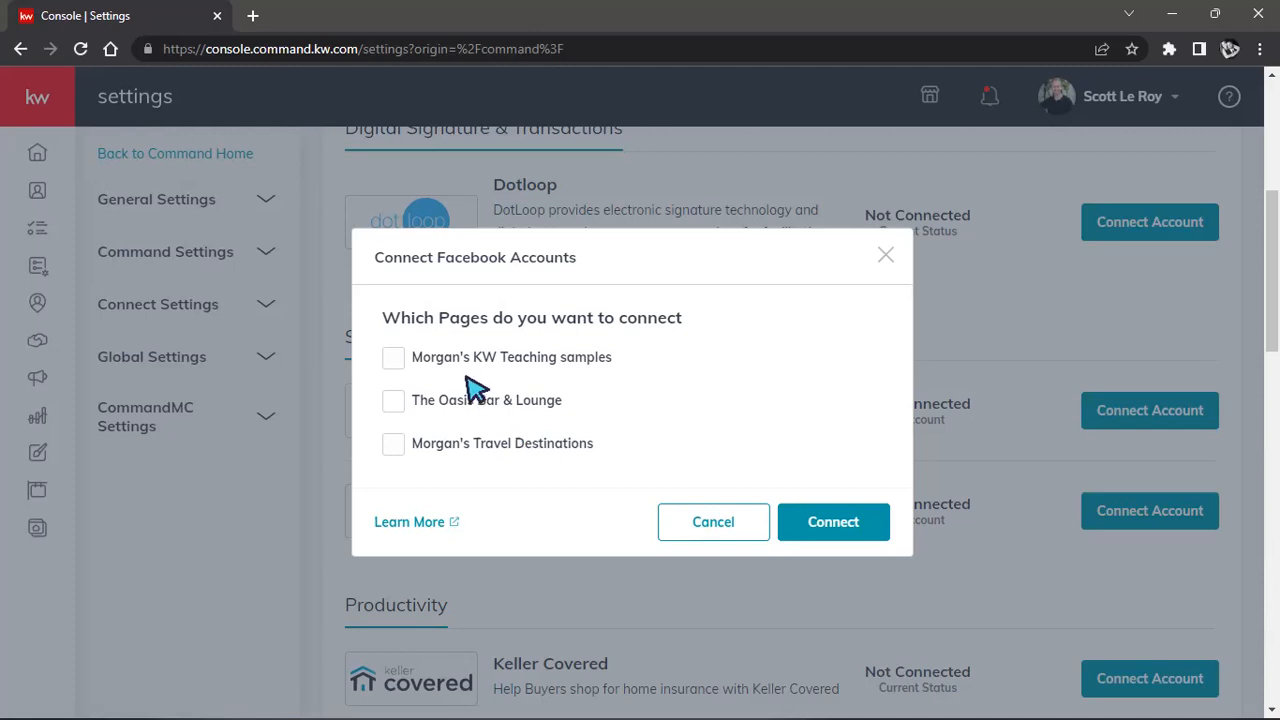
click(415, 362)
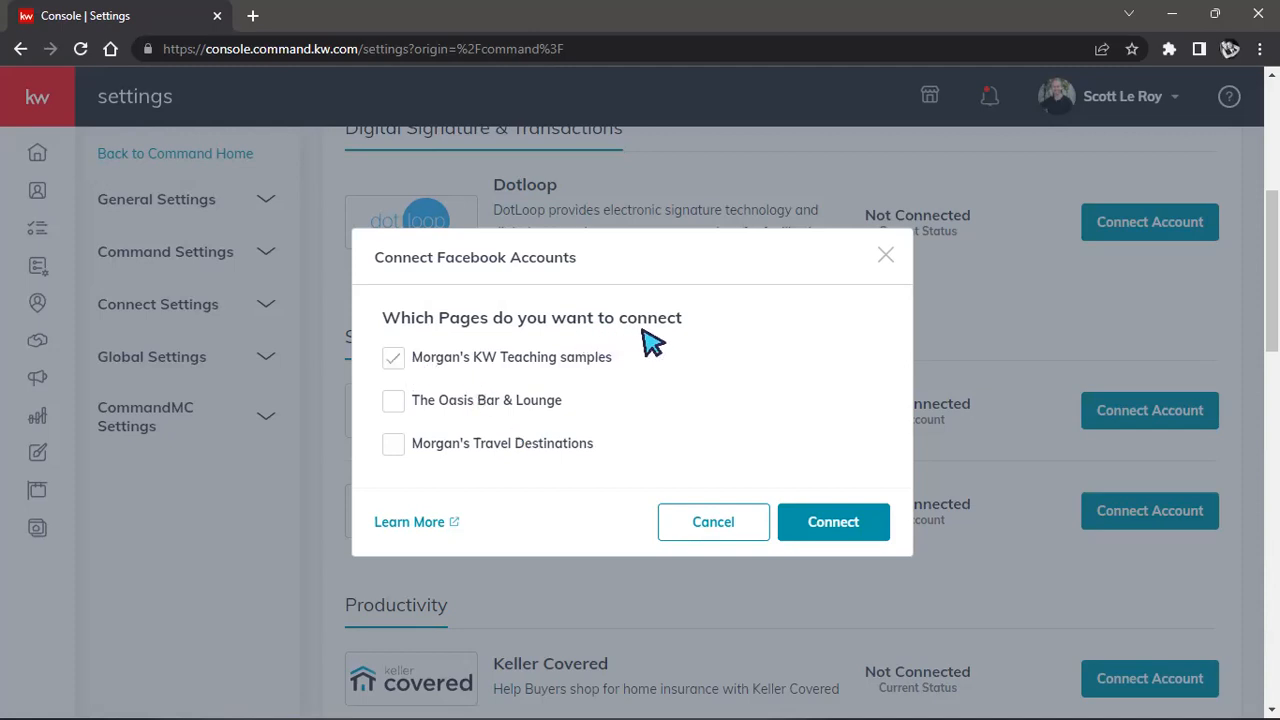
click(393, 445)
click(822, 524)
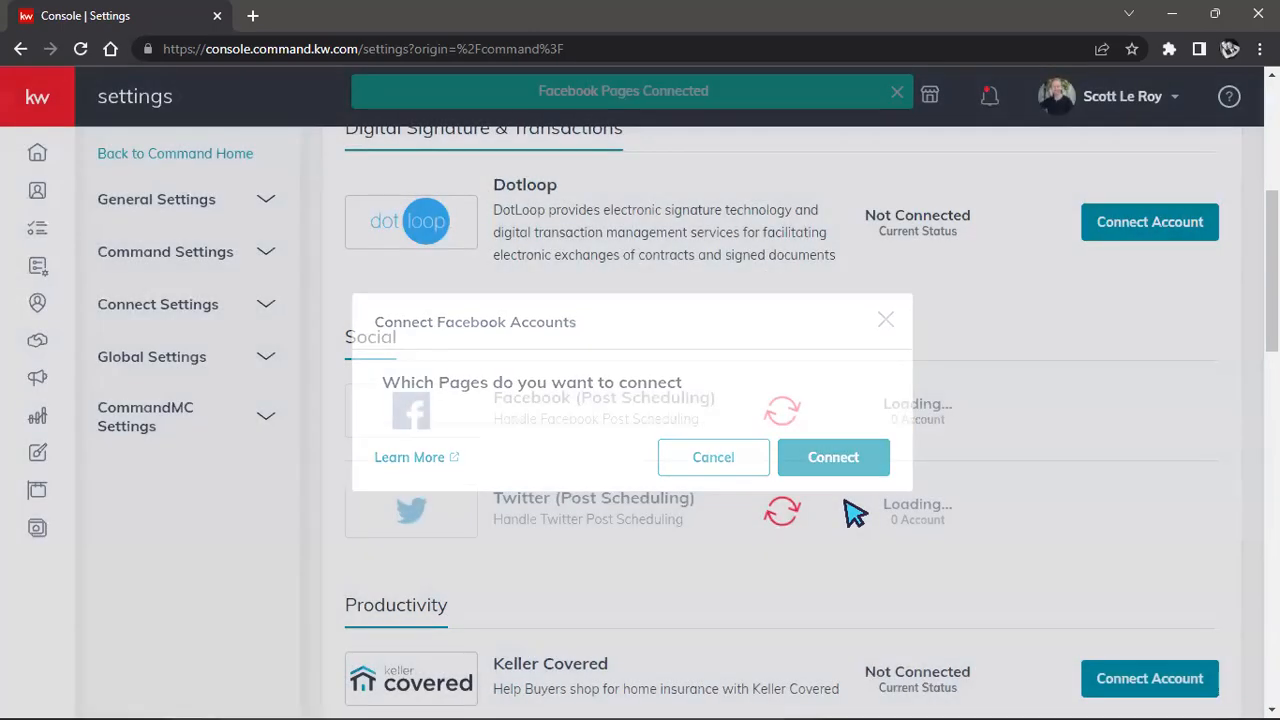
Reconnect Facebook Ads Manager with the KW Teaching samples page and a second page.
scroll(817, 532, down, 5)
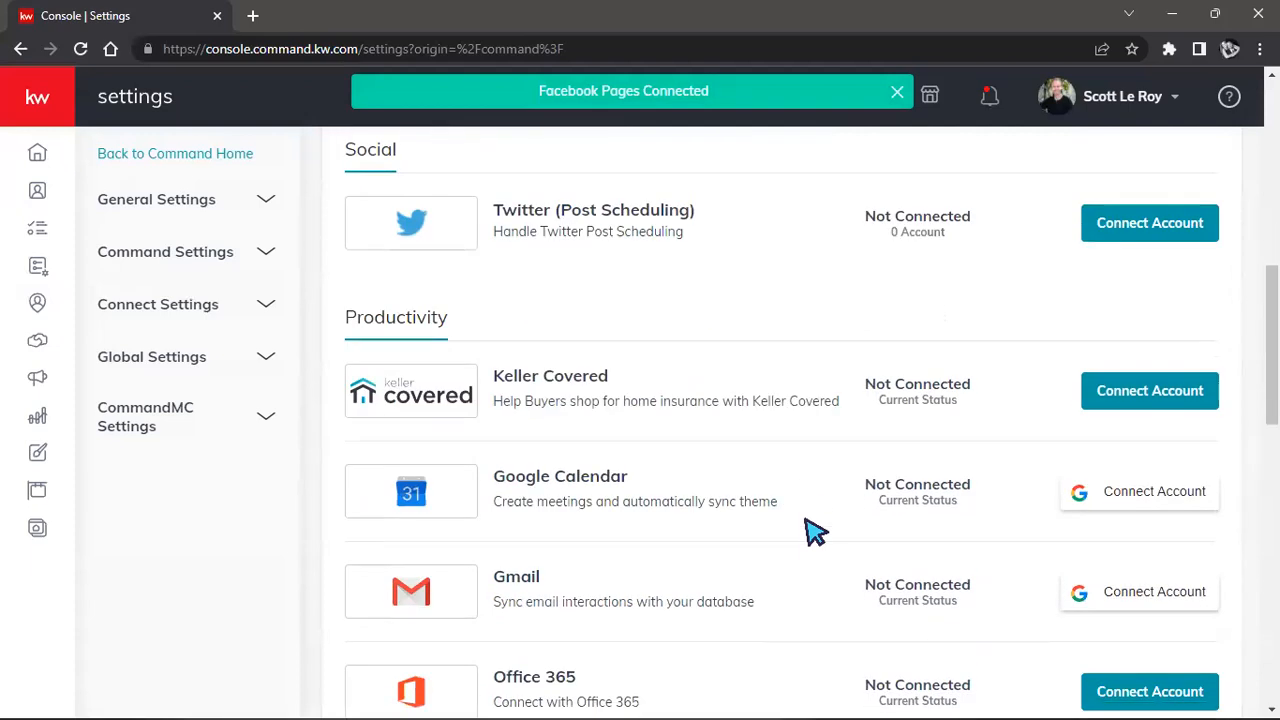
scroll(815, 530, down, 1)
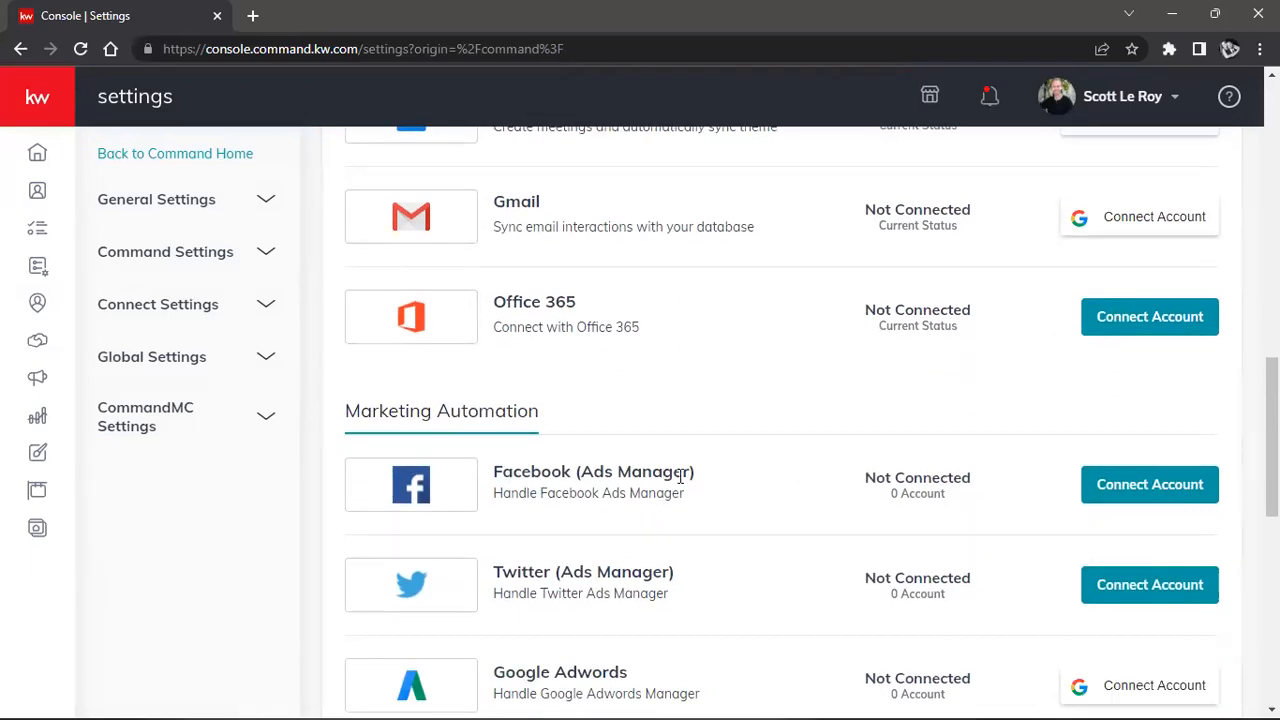
click(1142, 499)
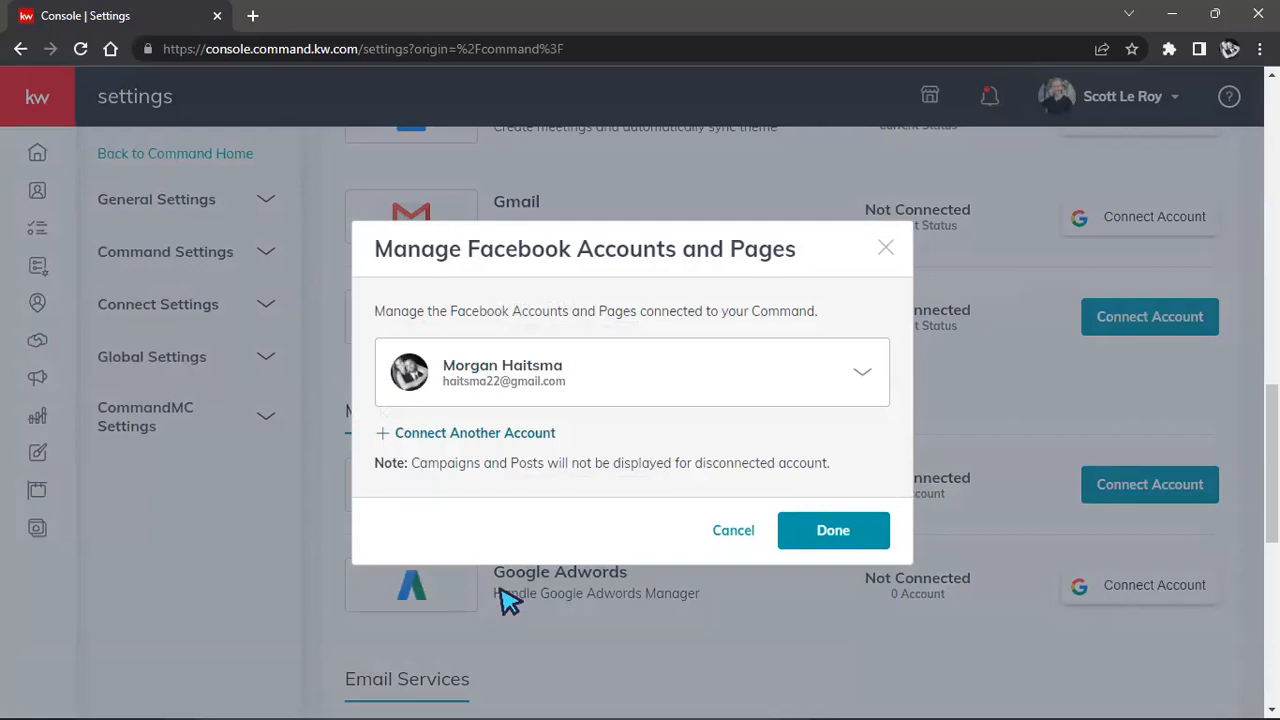
click(862, 380)
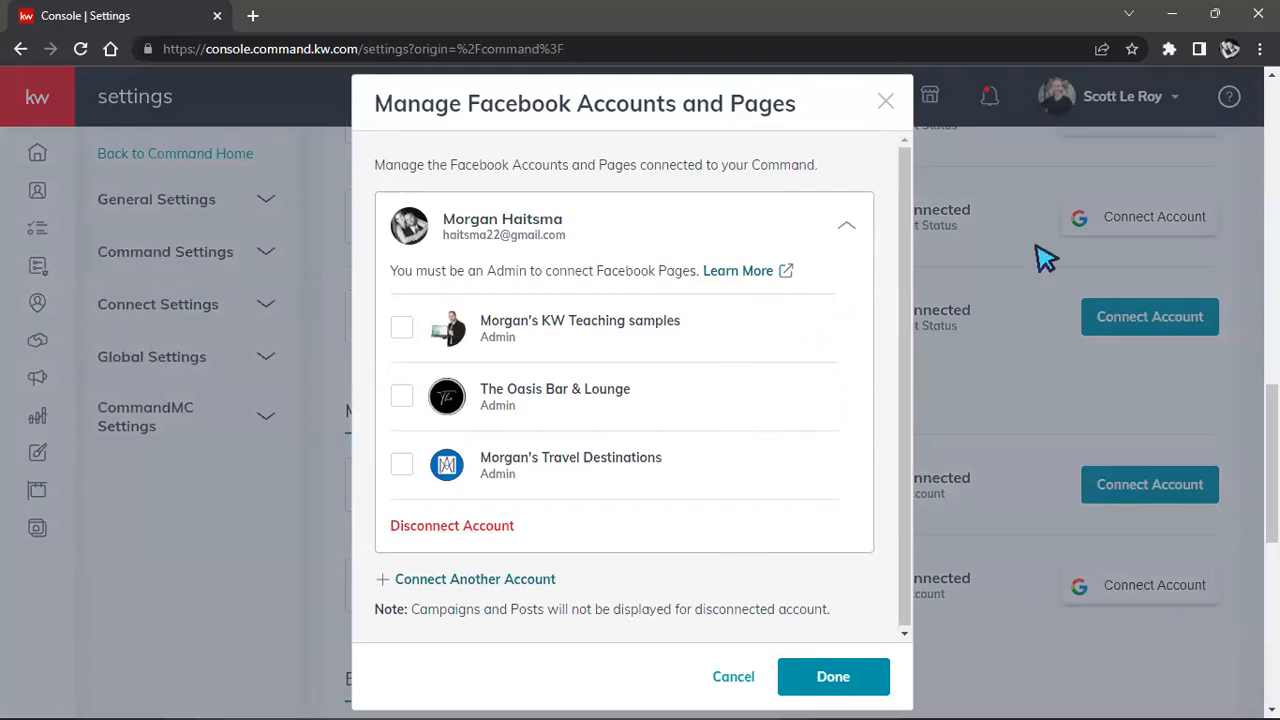
click(400, 328)
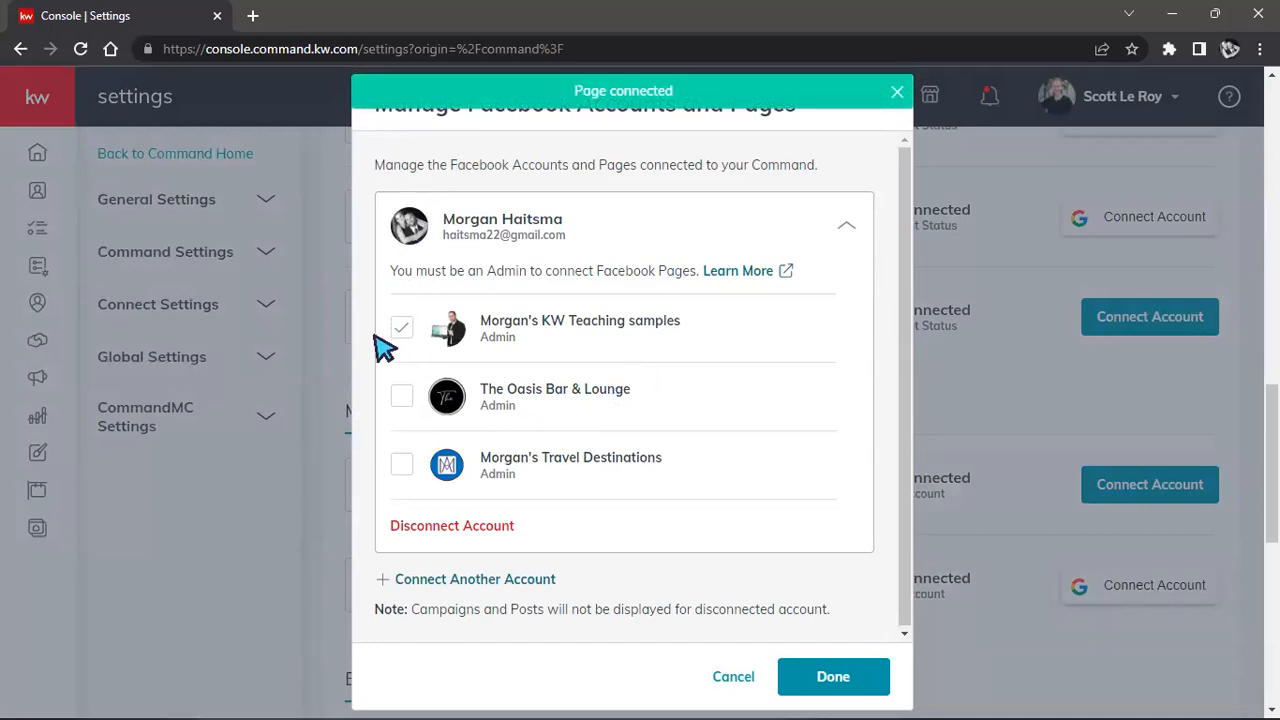
click(399, 466)
click(820, 680)
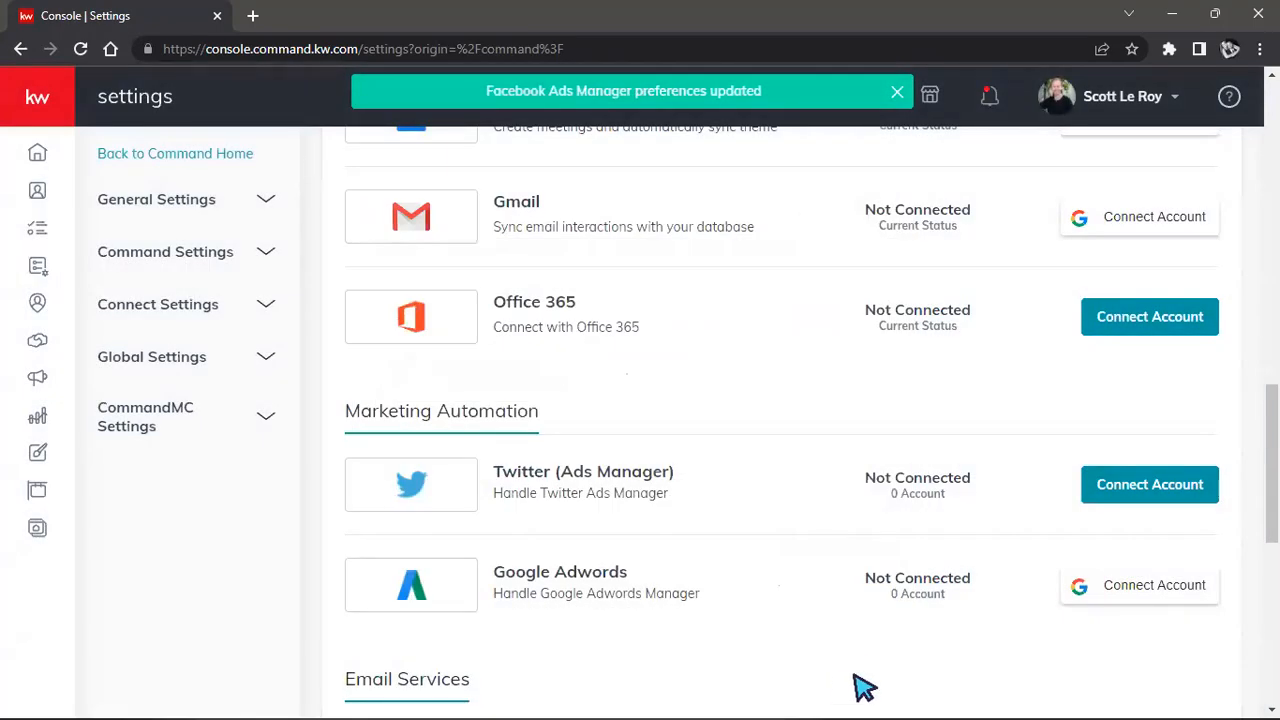
scroll(857, 680, up, 2)
Check both Facebook apps show Connected, then expand Connect Settings in the sidebar.
scroll(857, 665, up, 7)
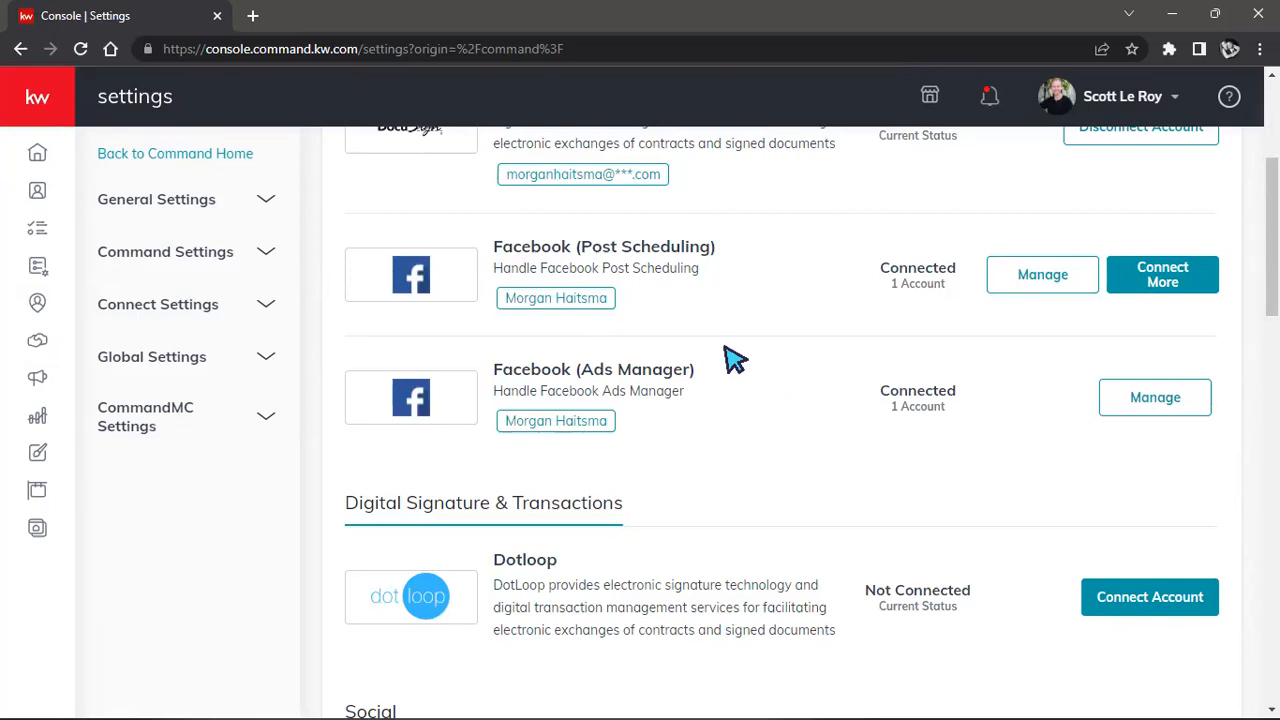
scroll(735, 360, up, 2)
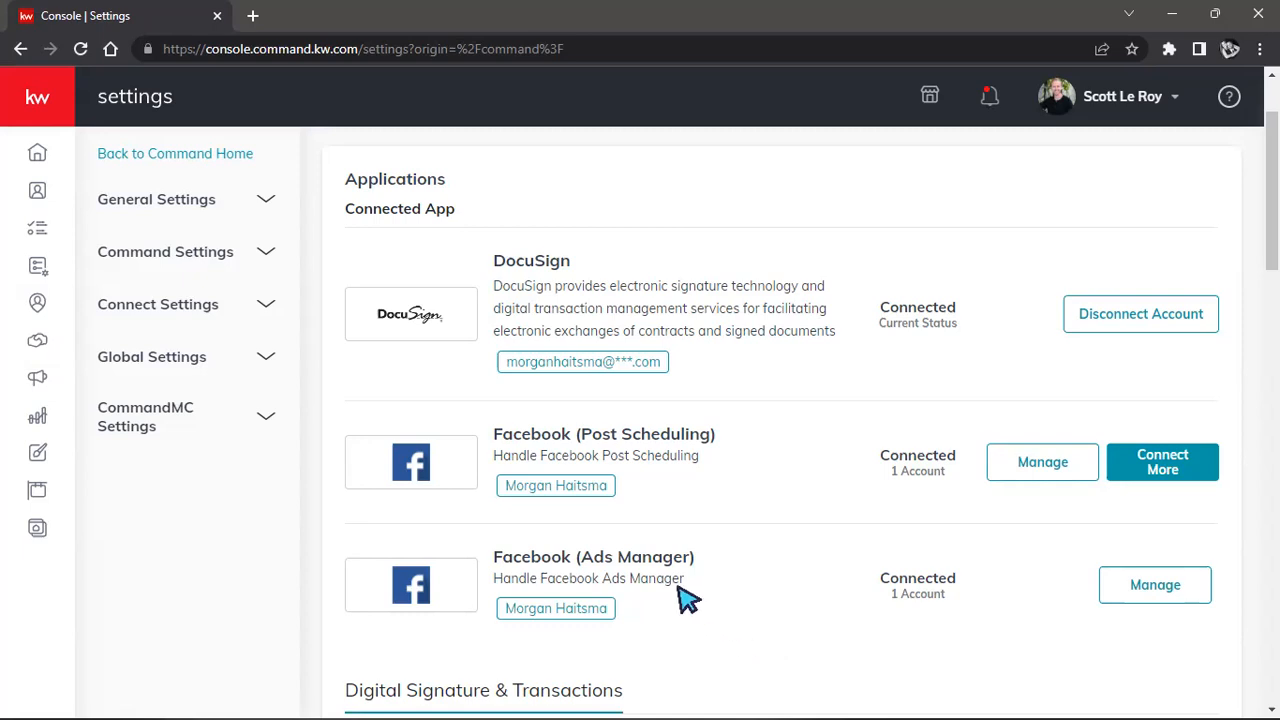
click(207, 316)
Open Marketing Profile and review its photo, details, brokerage, compliance and social links sections.
click(175, 355)
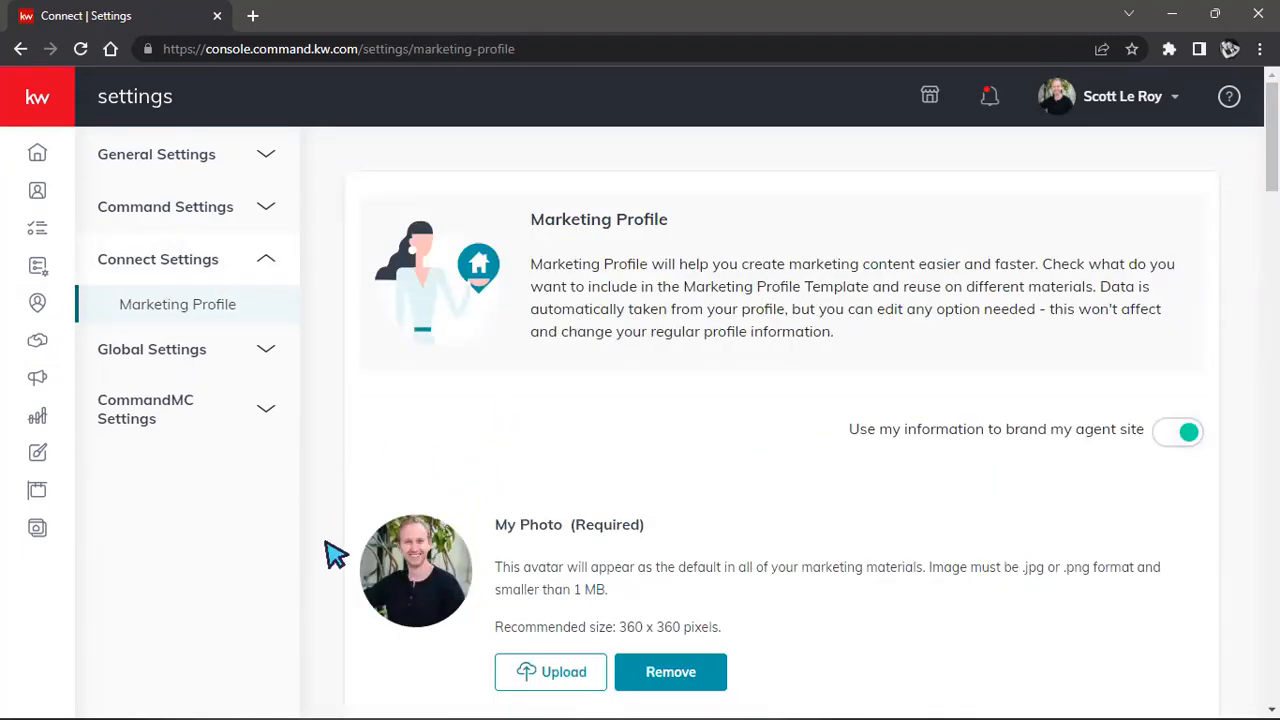
scroll(766, 514, down, 4)
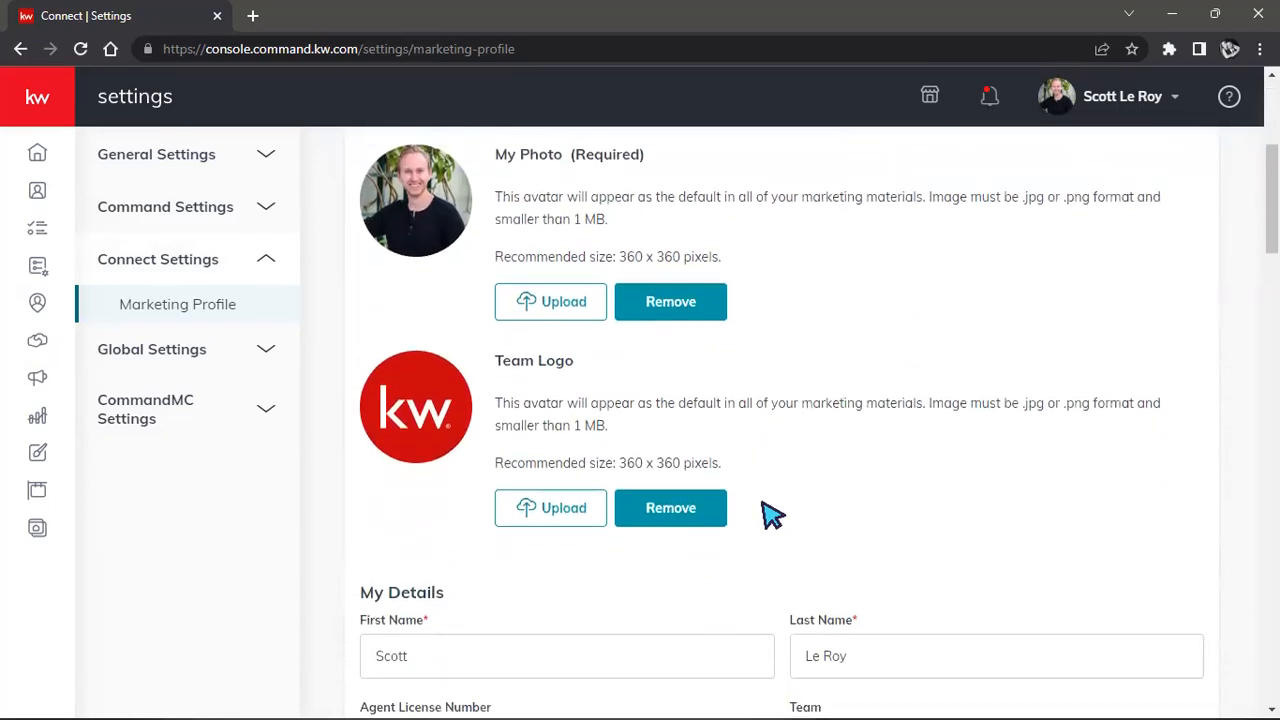
scroll(772, 514, down, 2)
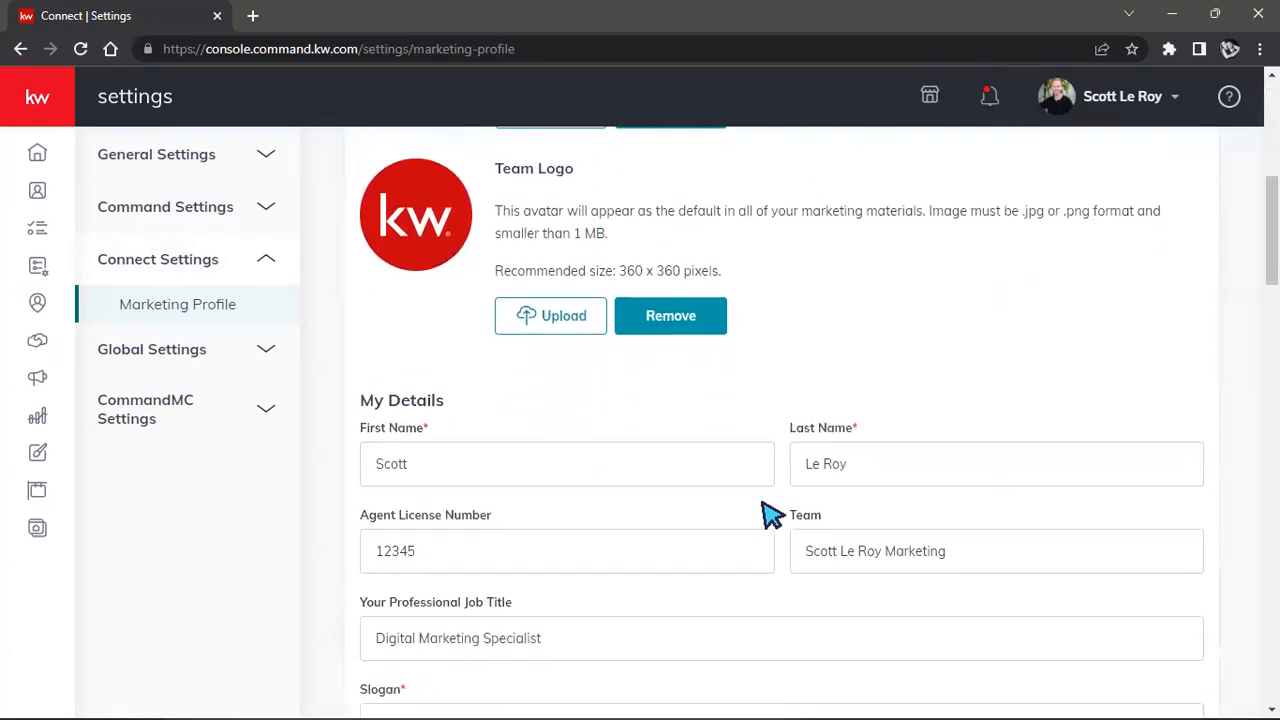
scroll(772, 514, down, 3)
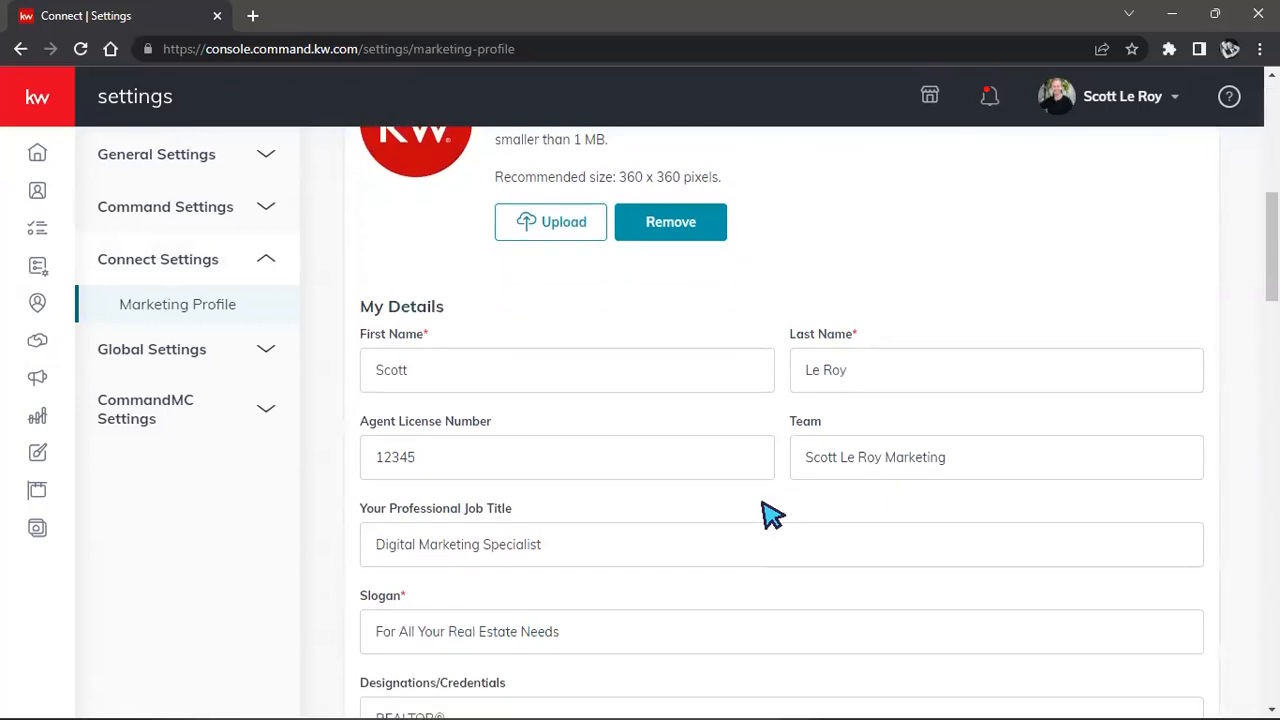
scroll(772, 514, down, 1)
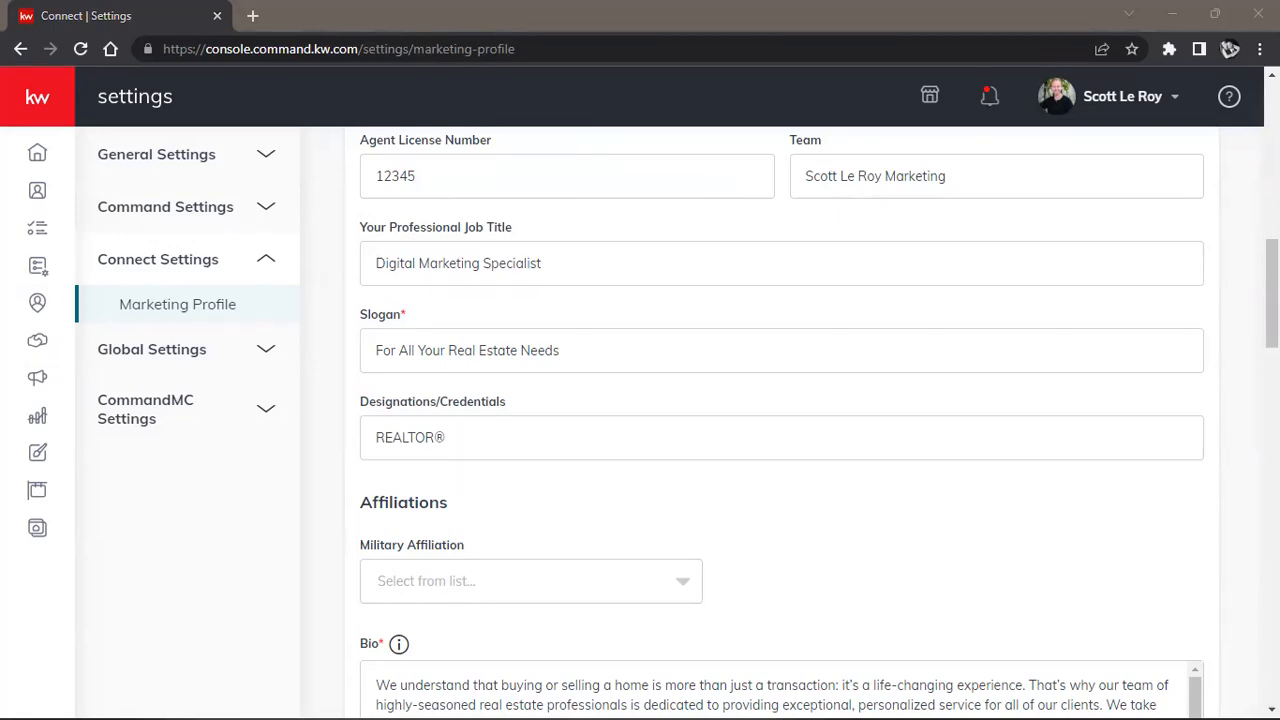
scroll(888, 460, down, 3)
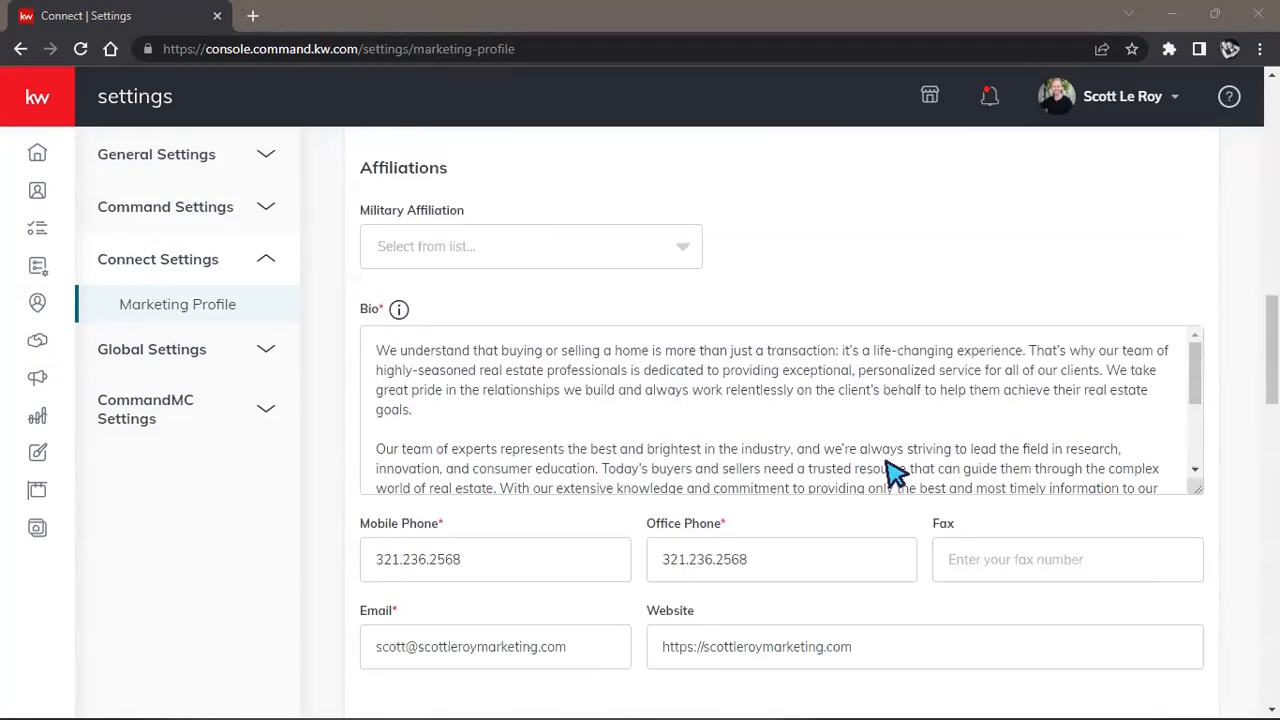
scroll(893, 465, down, 2)
scroll(893, 452, down, 1)
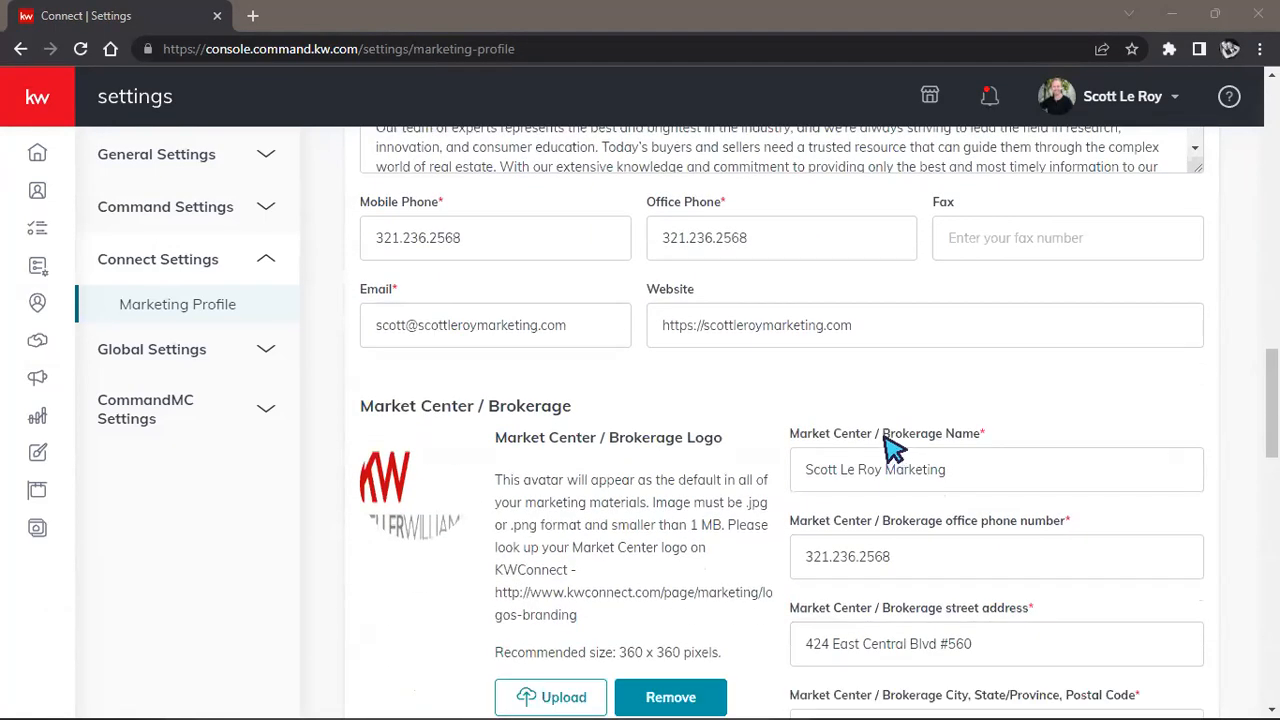
scroll(866, 363, down, 2)
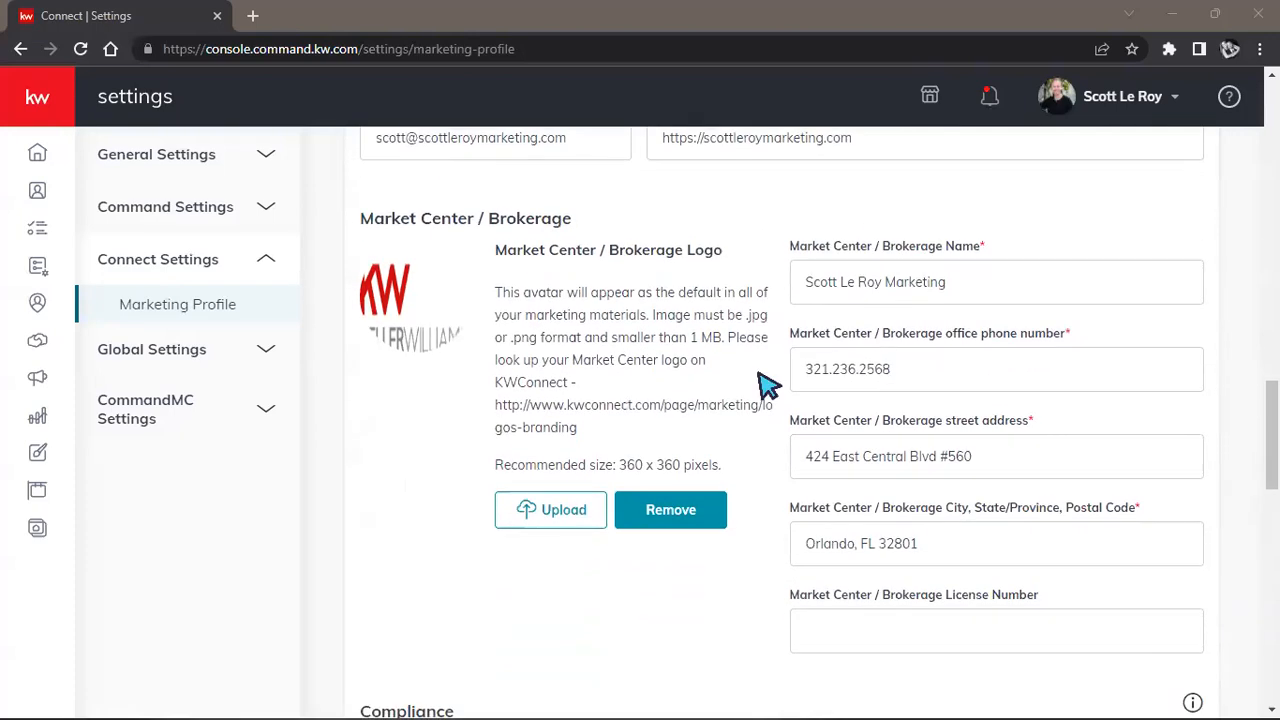
scroll(766, 383, down, 1)
scroll(703, 514, down, 1)
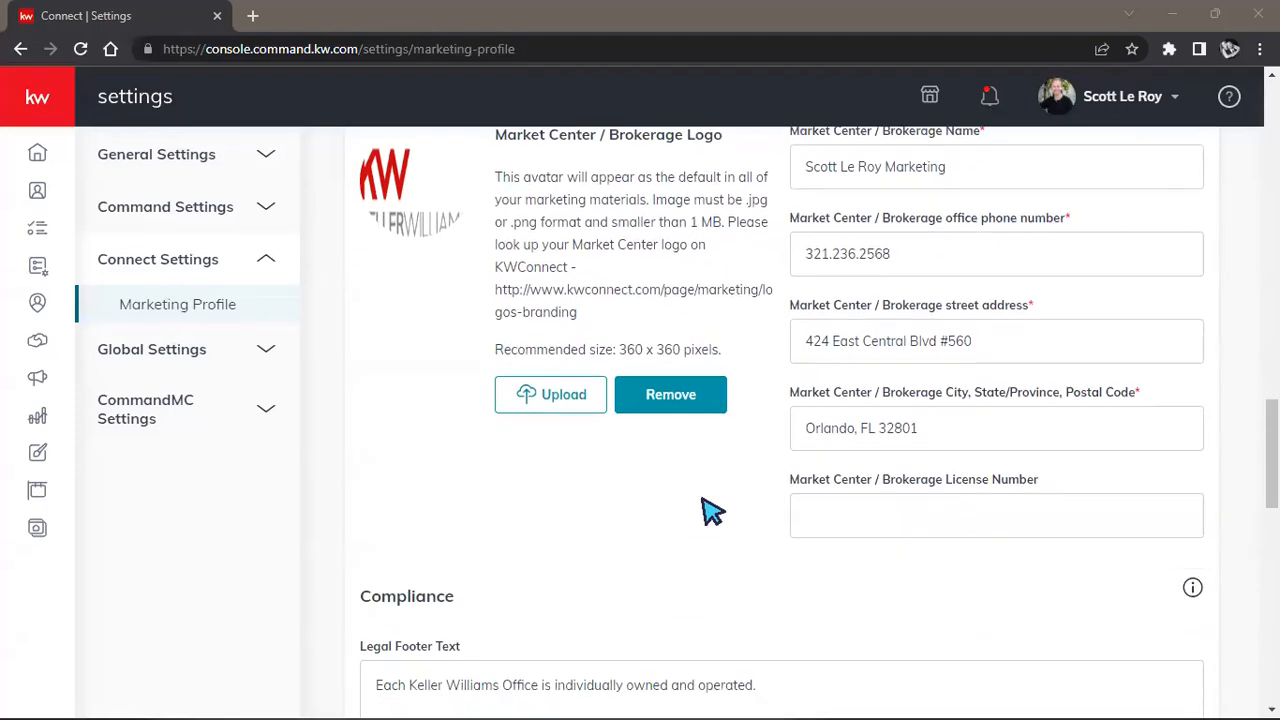
scroll(703, 505, down, 2)
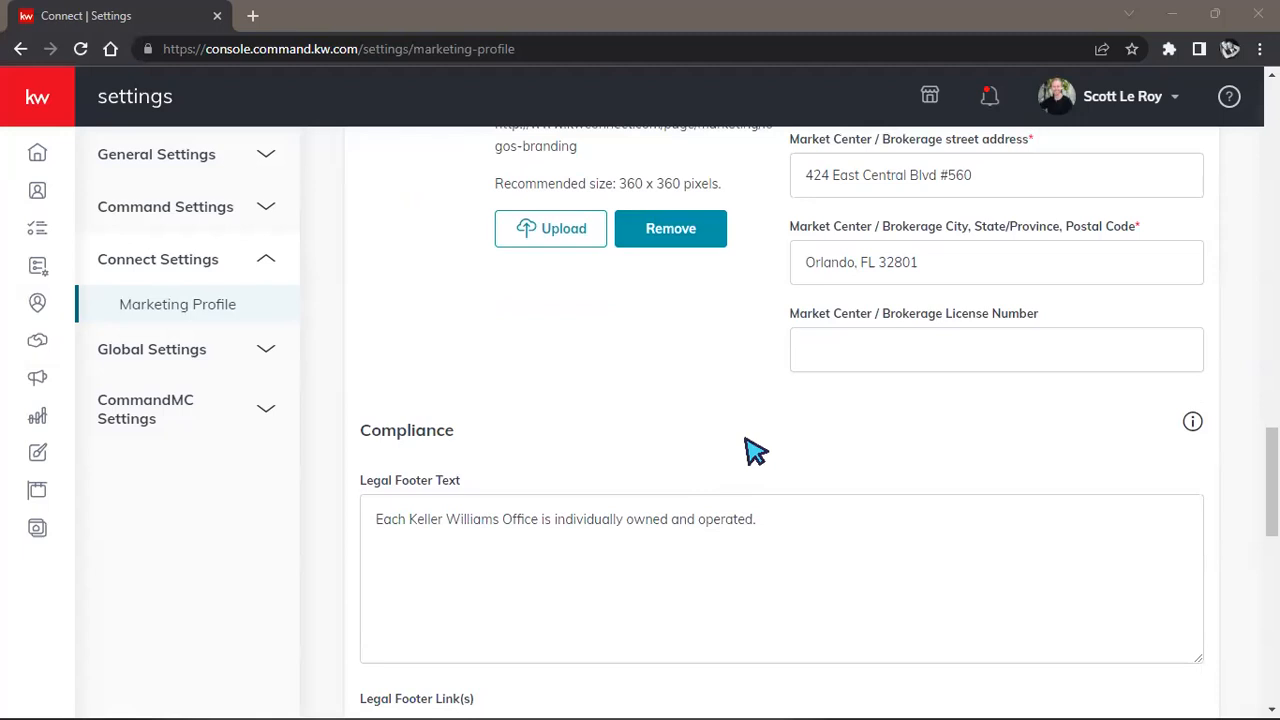
scroll(755, 450, down, 4)
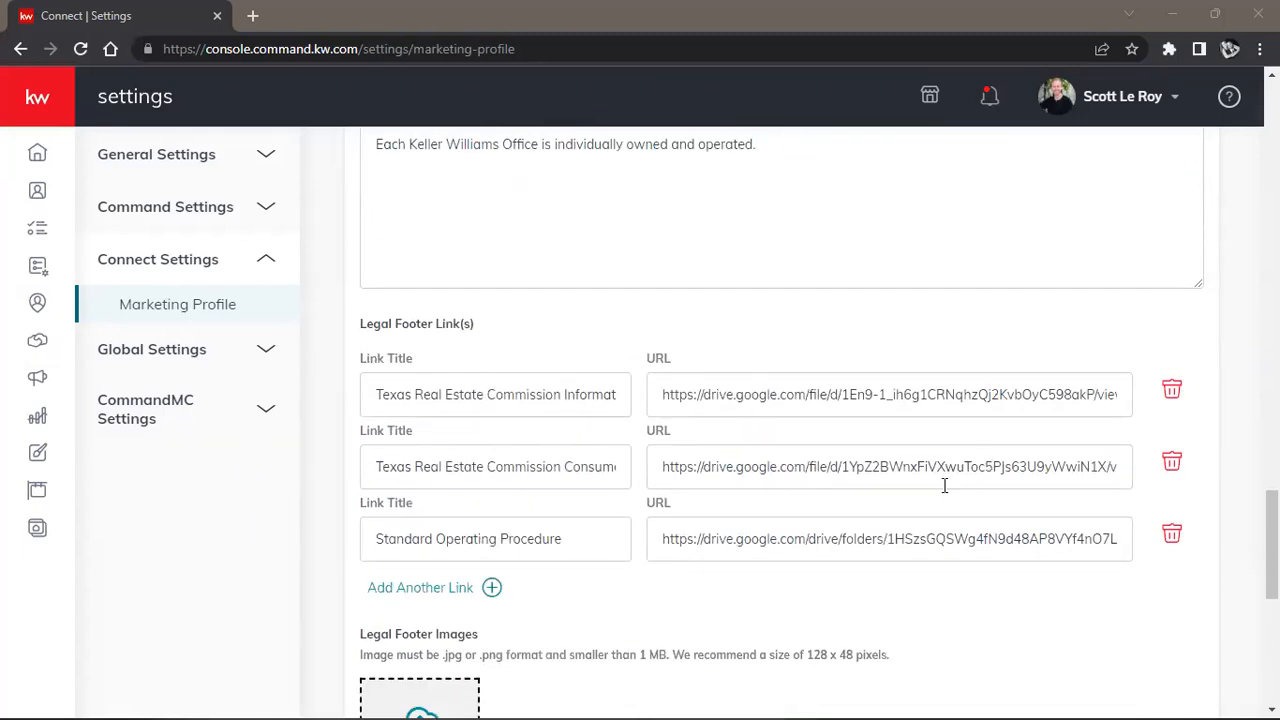
scroll(944, 485, down, 2)
scroll(740, 497, down, 4)
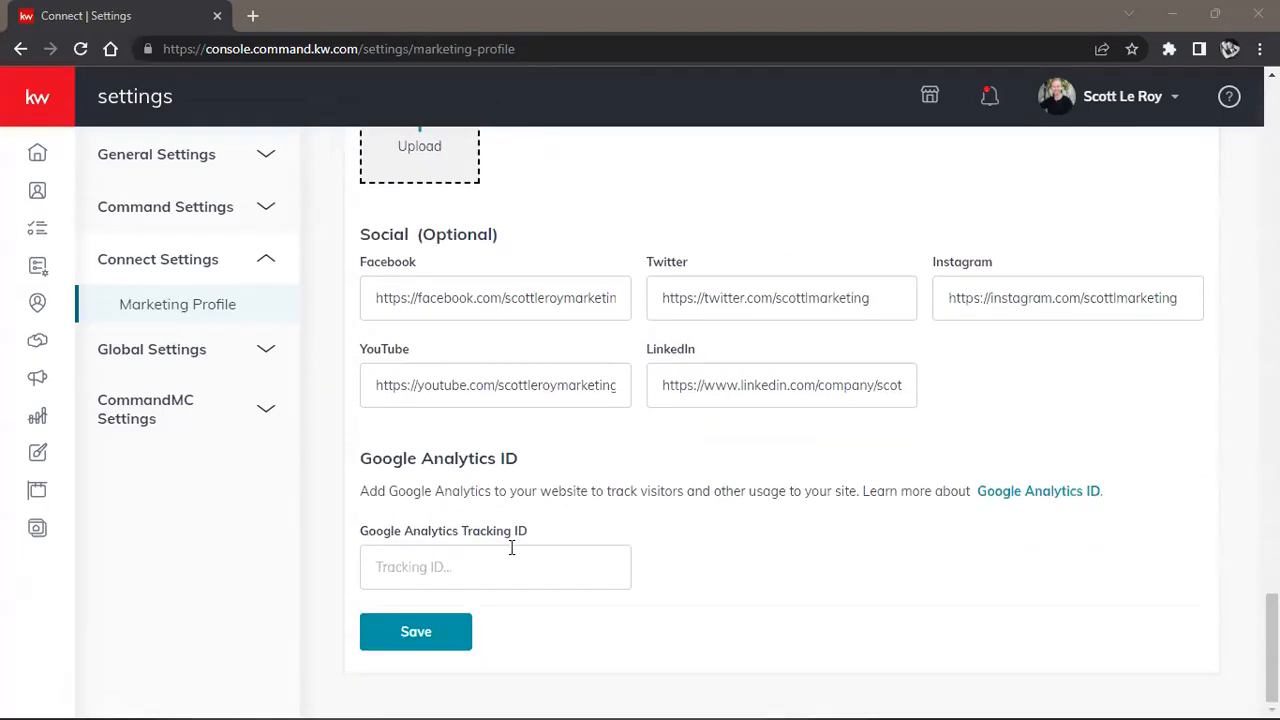
Save the Marketing Profile, dismiss the confirmation, and review the agent site branding option.
click(414, 640)
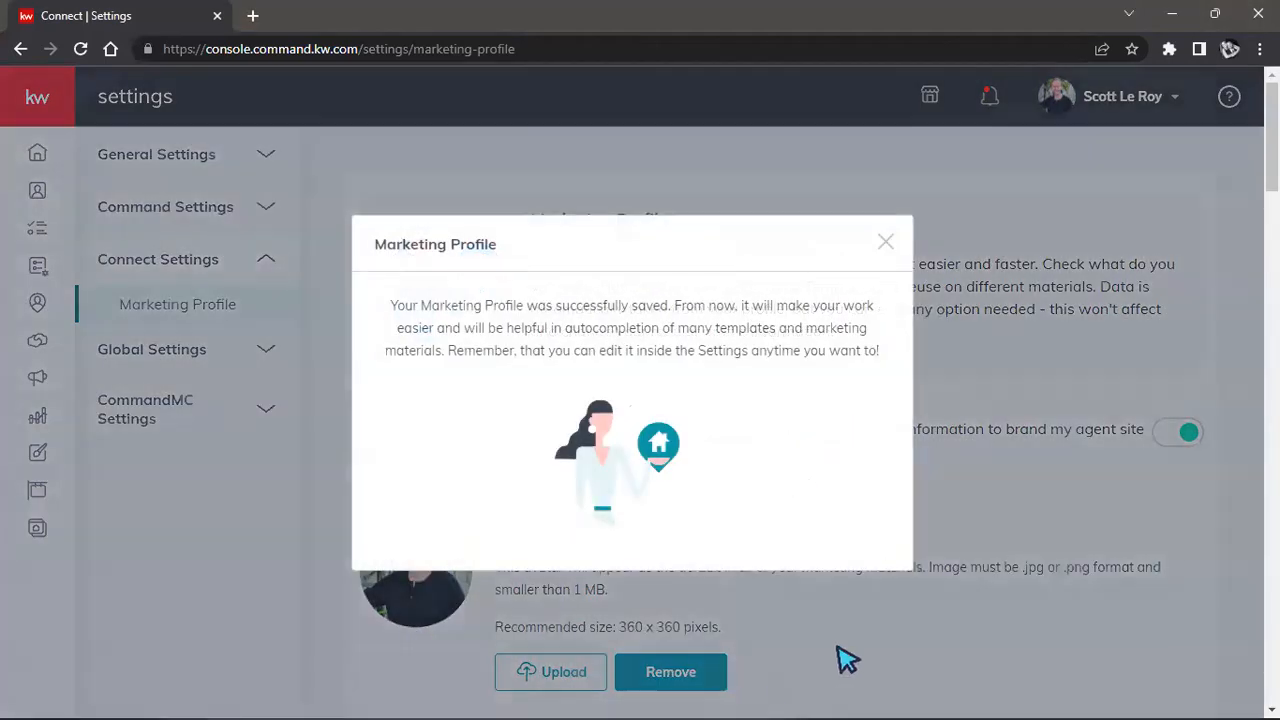
click(885, 243)
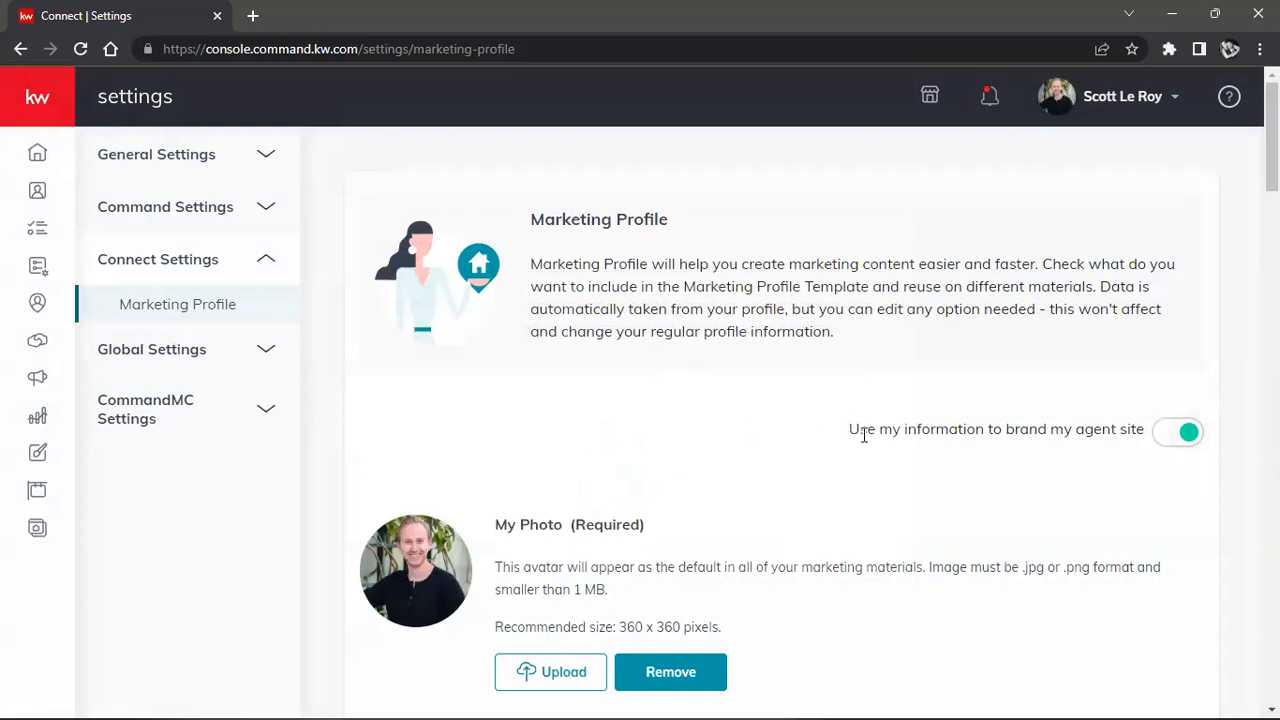
drag(849, 428, 1156, 442)
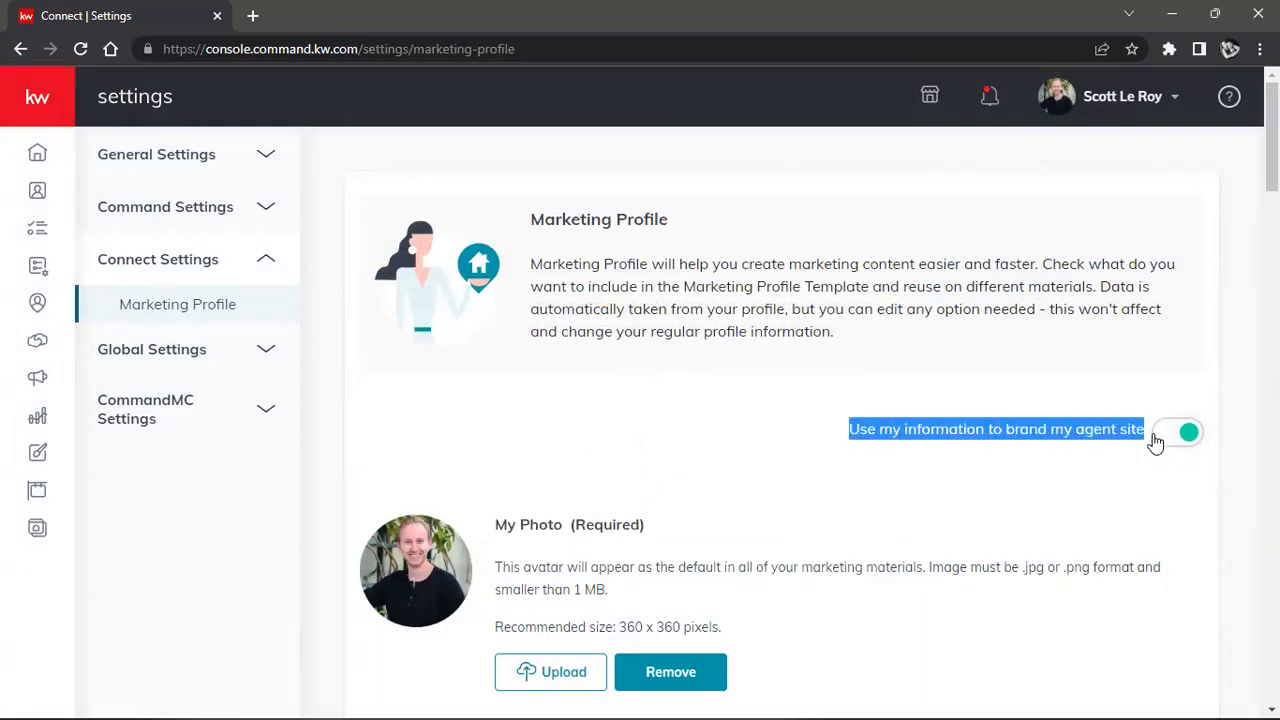
click(945, 515)
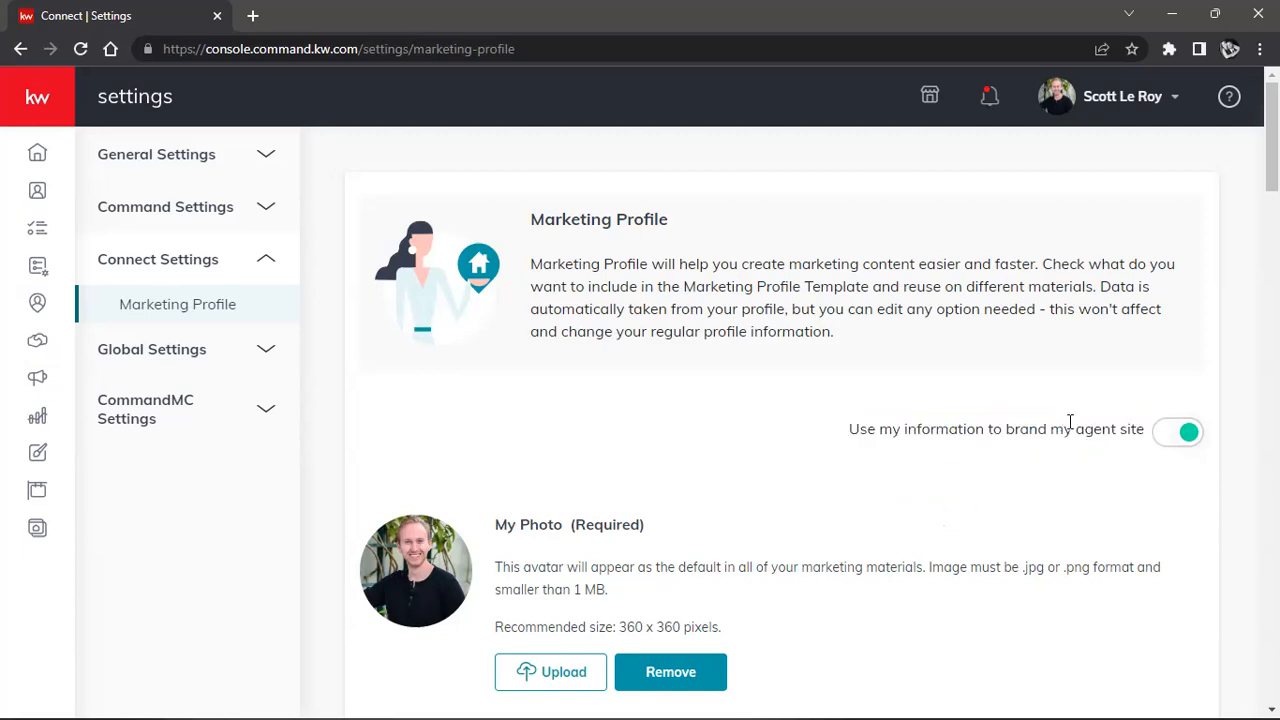
drag(1075, 428, 1157, 434)
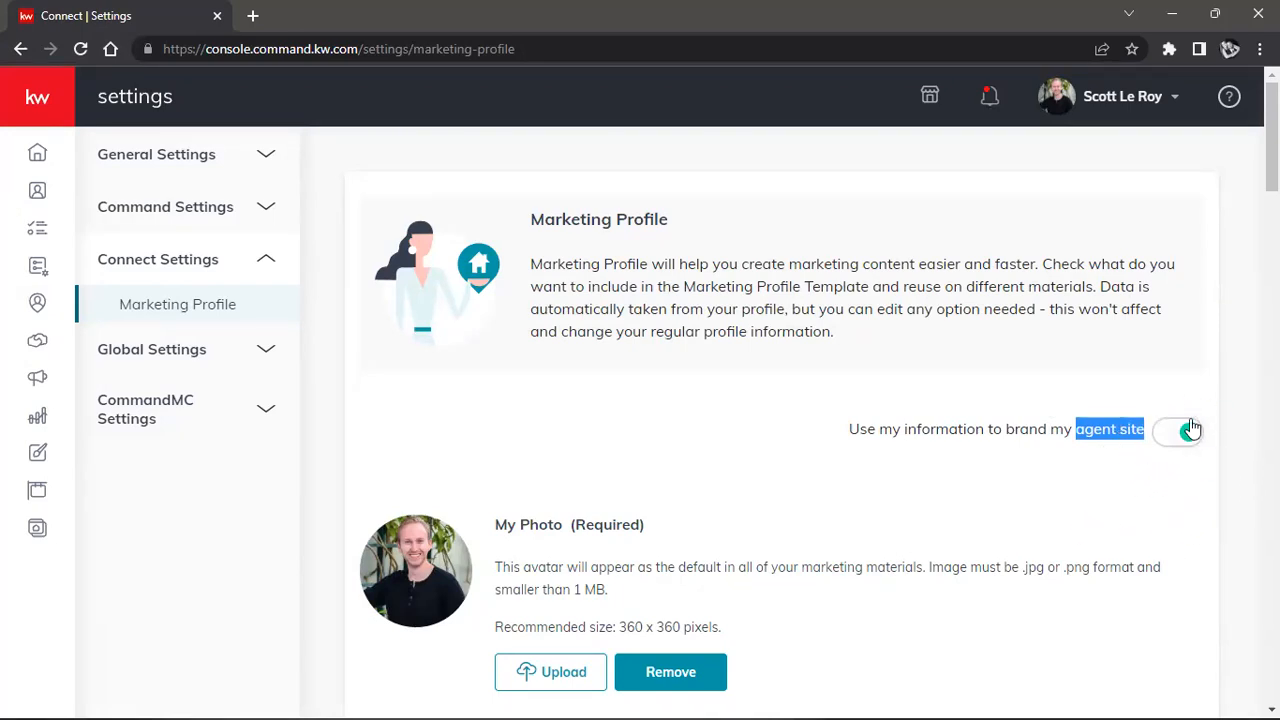
scroll(908, 405, down, 2)
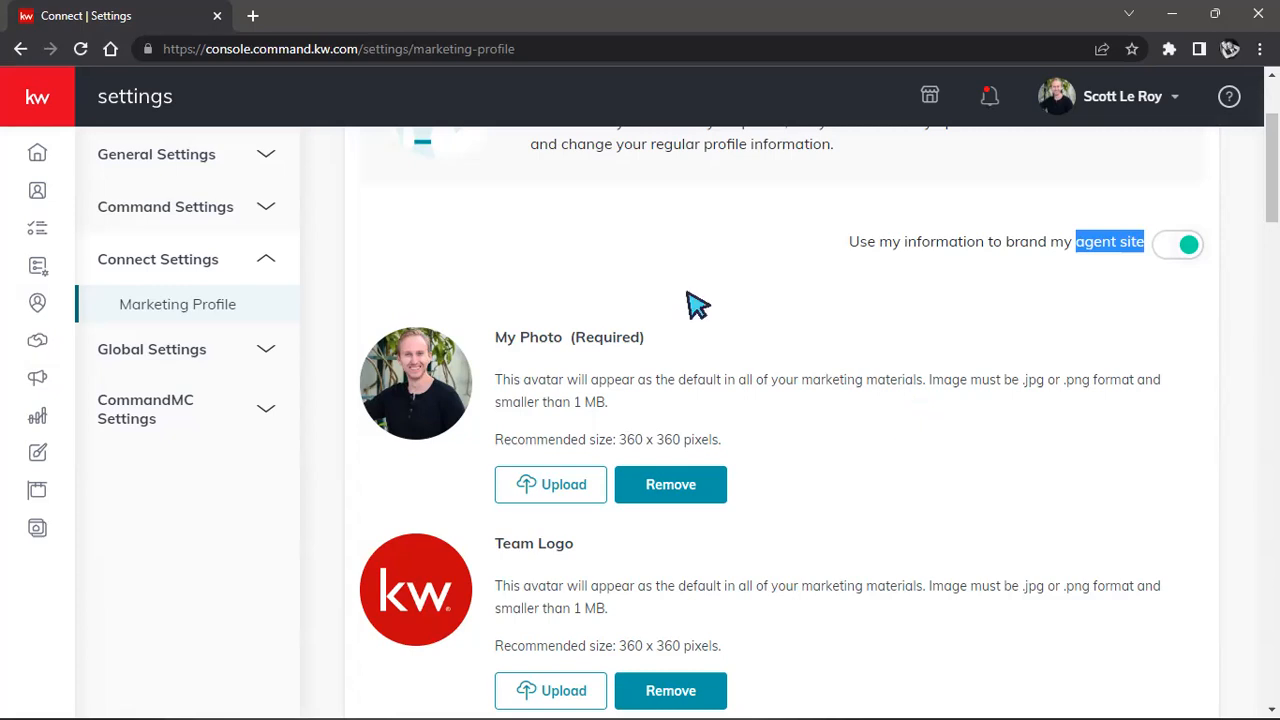
scroll(697, 305, up, 2)
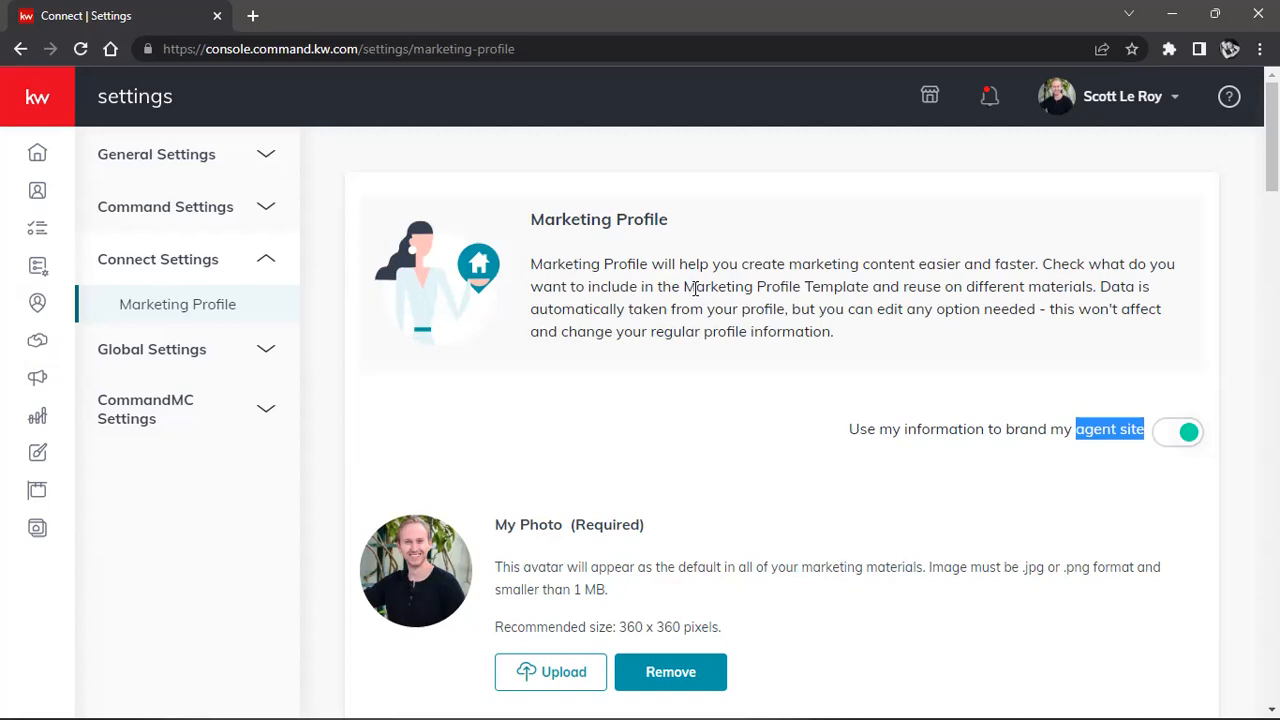
Return to the Home dashboard and expand the sidebar to show section labels.
click(36, 158)
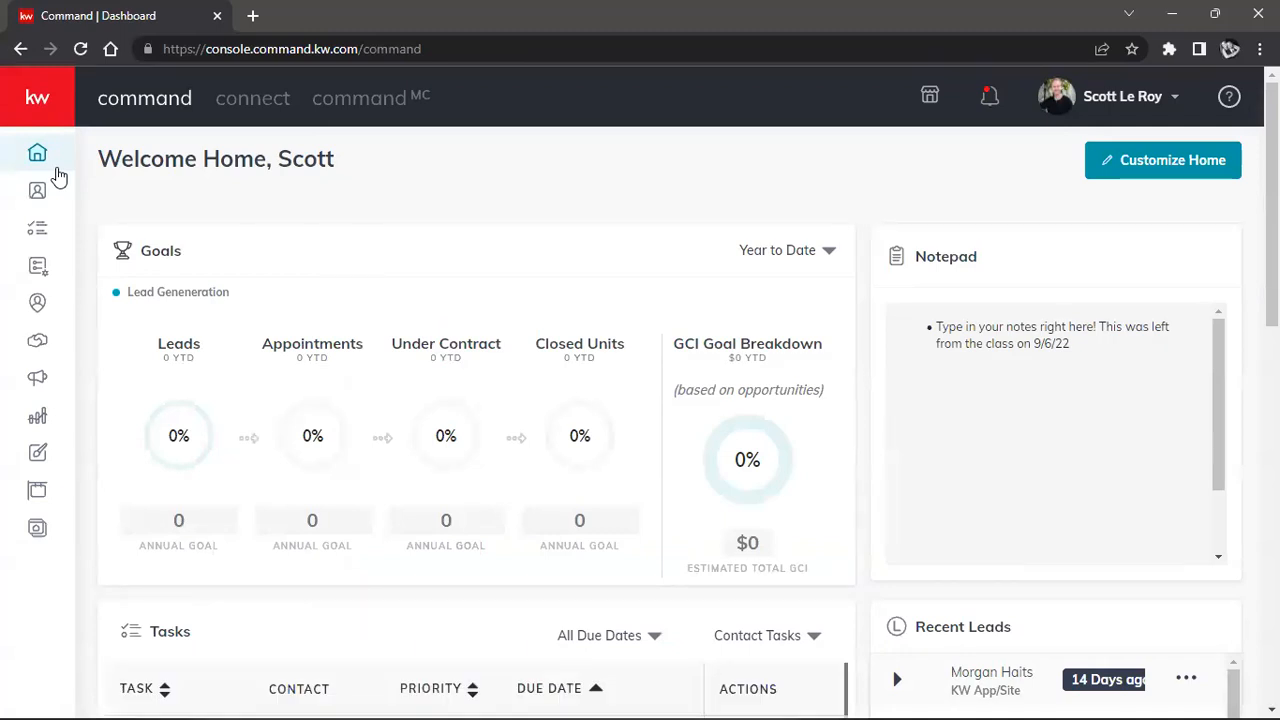
click(55, 110)
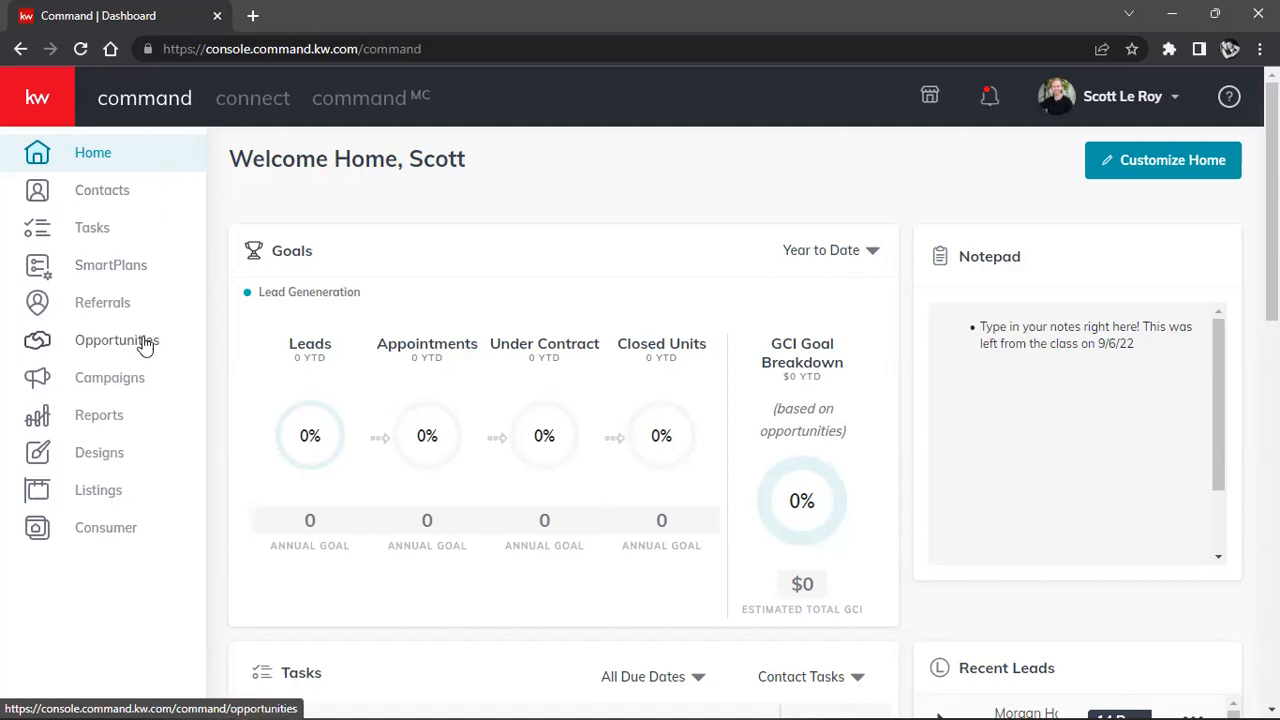
Open the Designs library and browse the first page of designs.
click(120, 457)
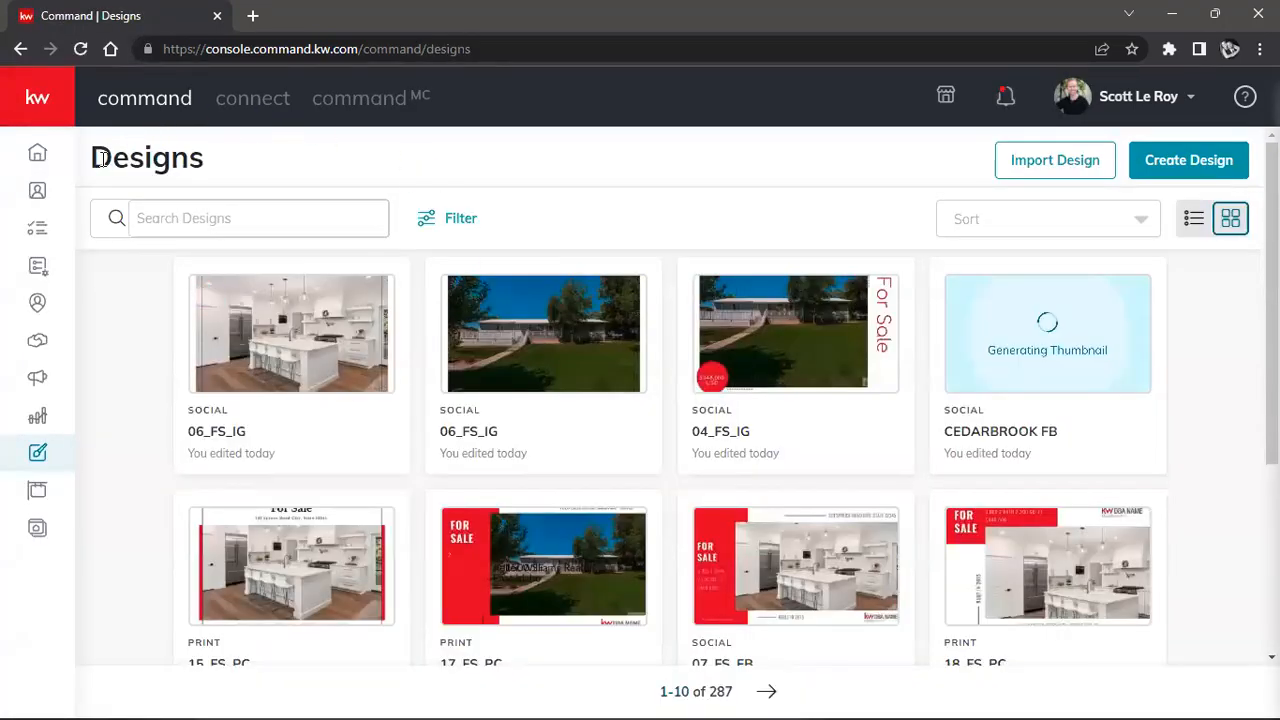
drag(92, 155, 228, 172)
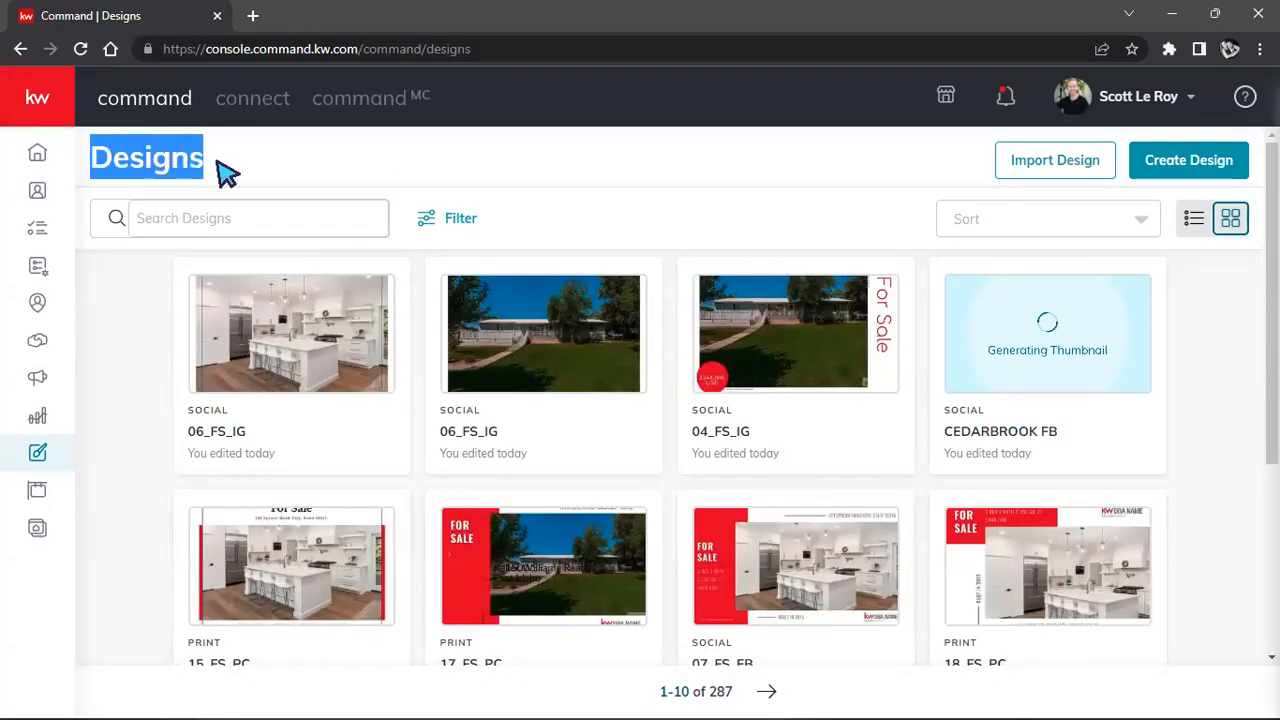
click(625, 190)
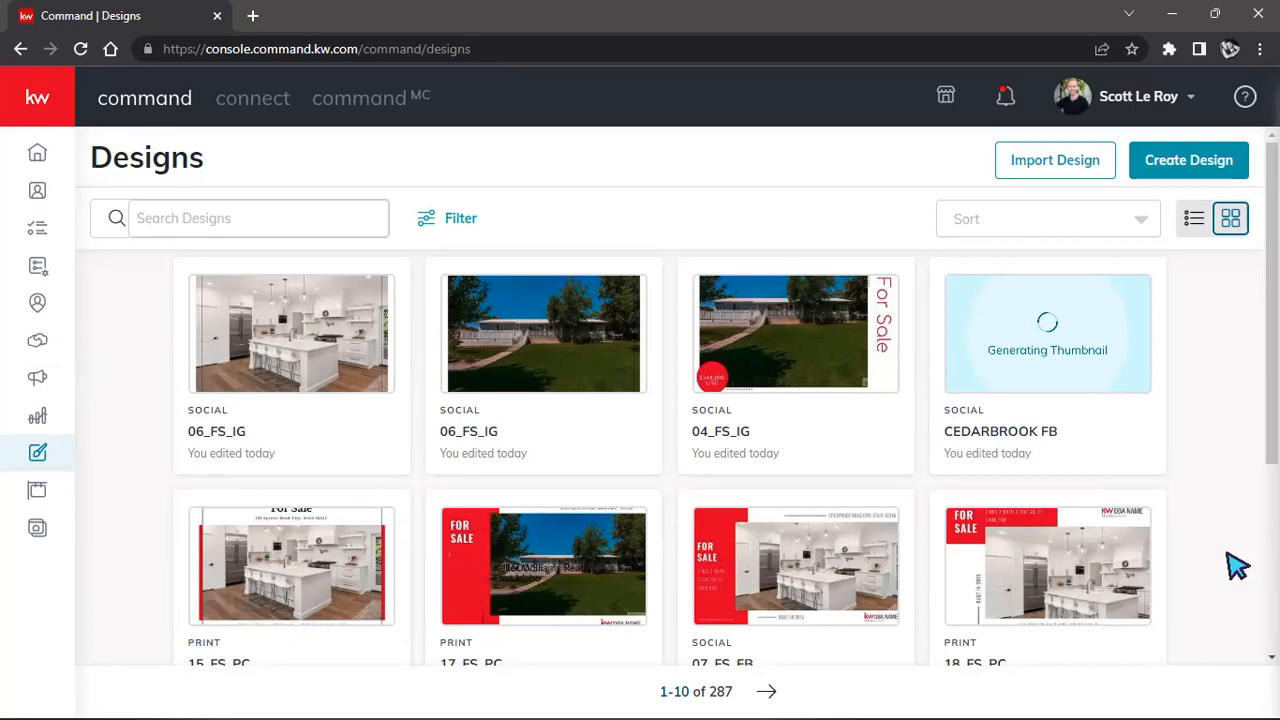
scroll(1212, 543, down, 2)
scroll(1212, 543, up, 2)
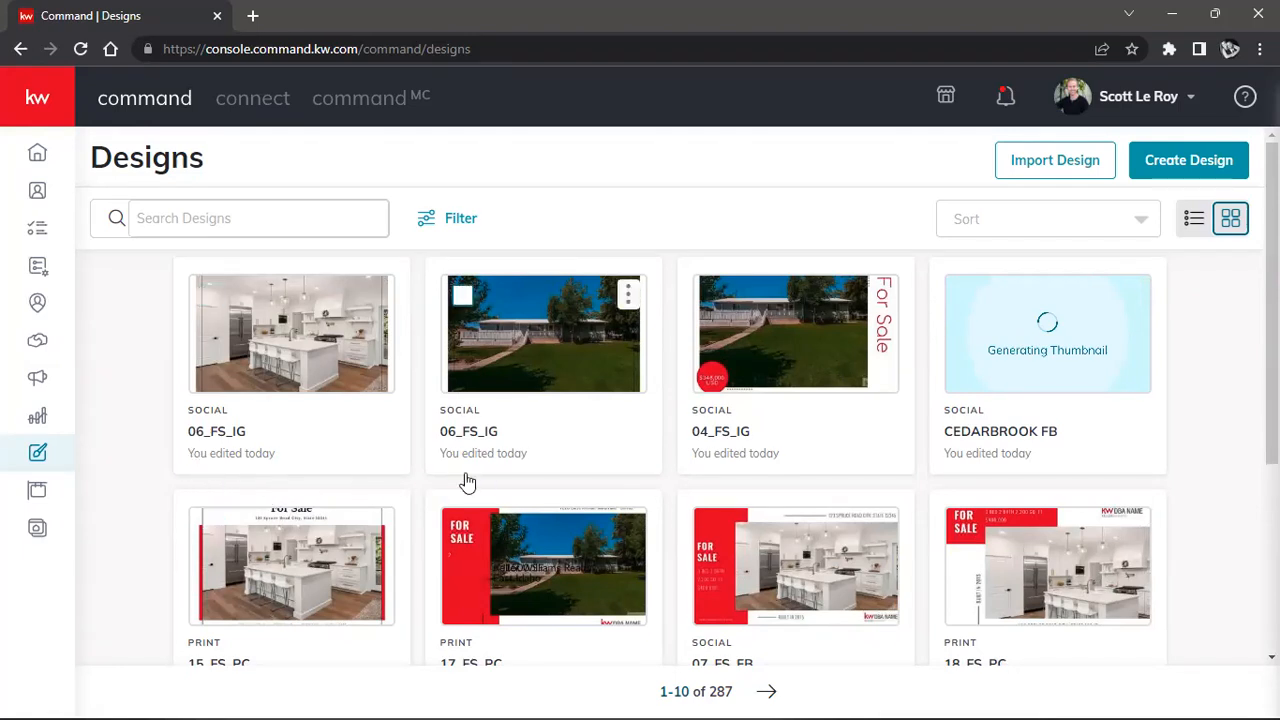
scroll(740, 470, down, 3)
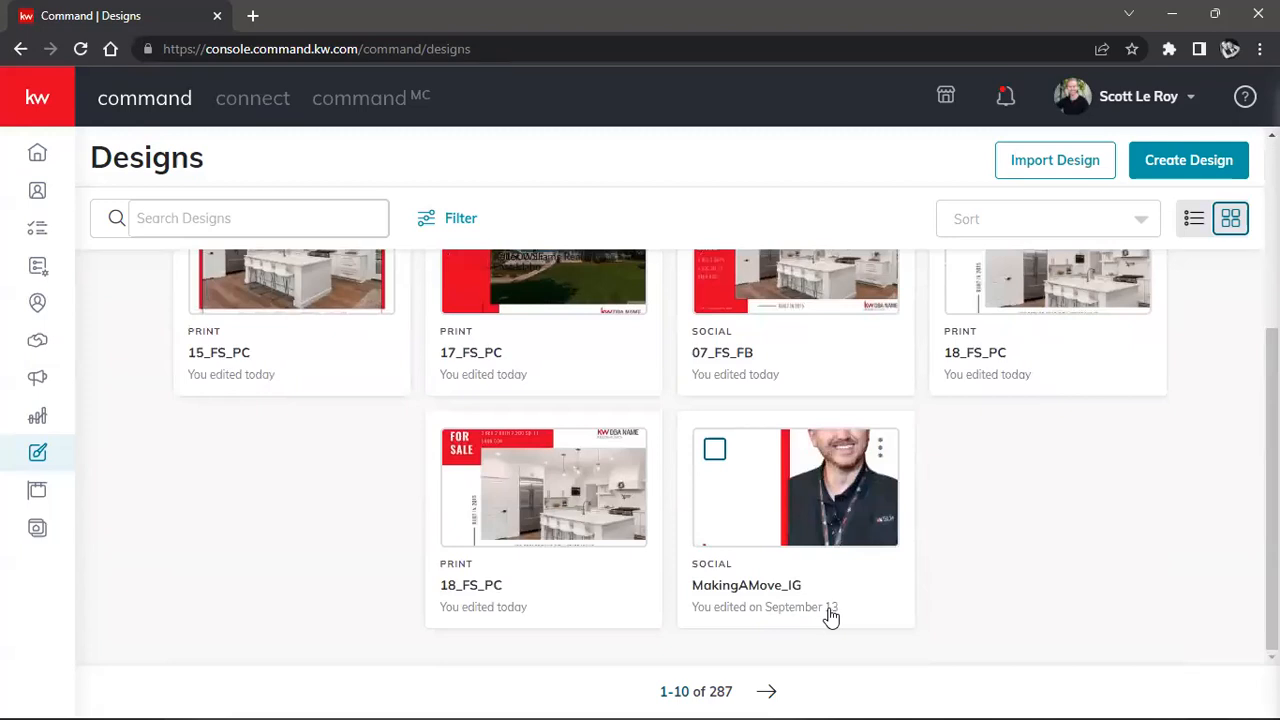
scroll(1108, 645, up, 1)
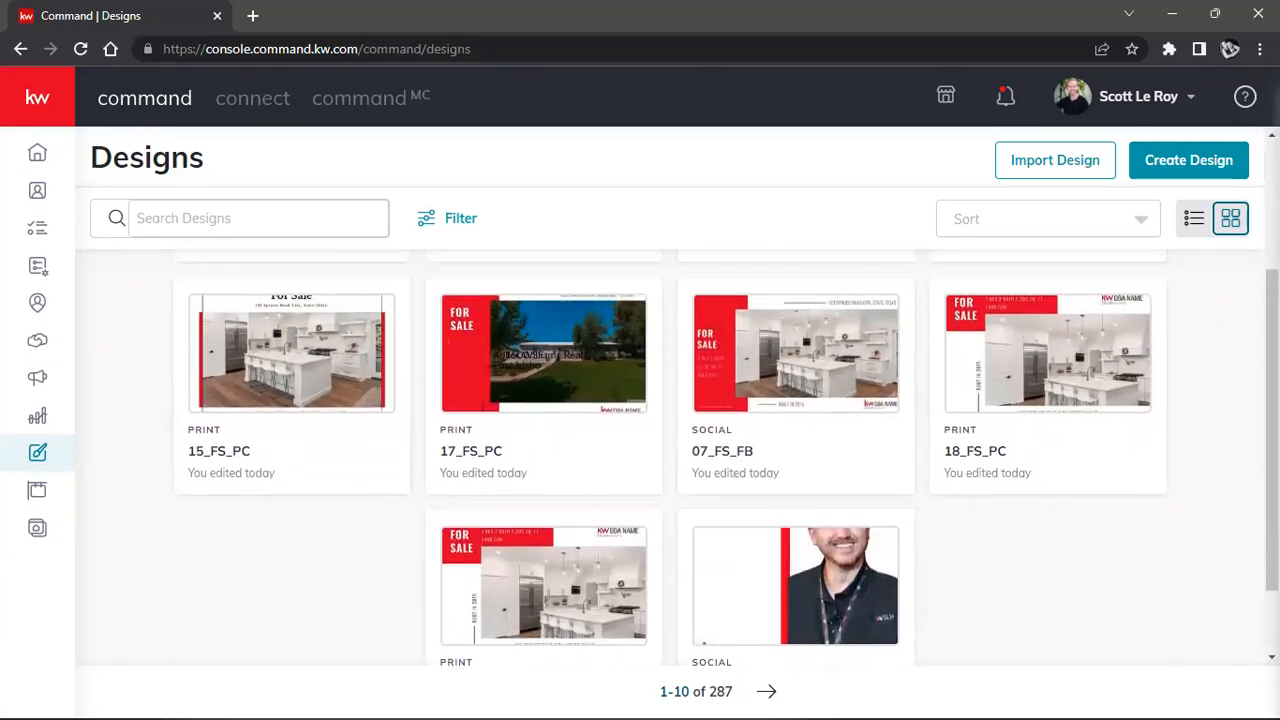
scroll(670, 450, up, 2)
scroll(1249, 609, down, 3)
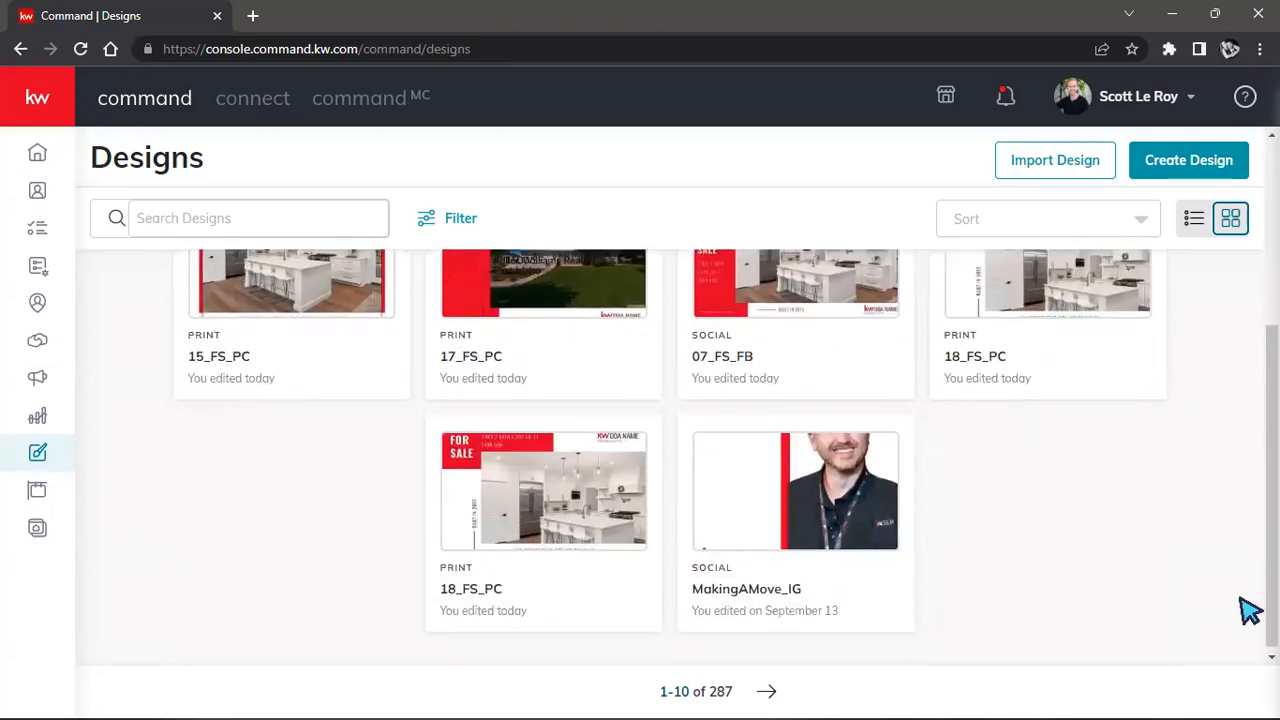
Go to the second page of designs and bring up the Sort and Filter options.
click(766, 691)
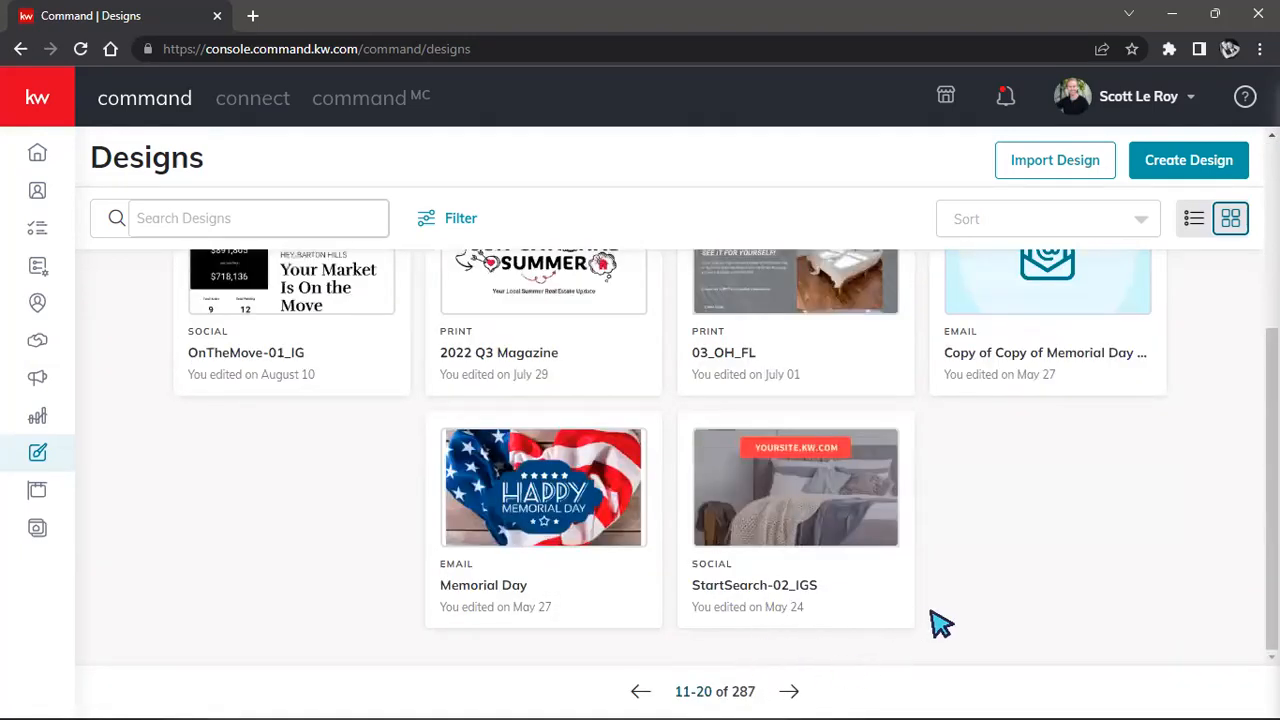
scroll(937, 623, up, 3)
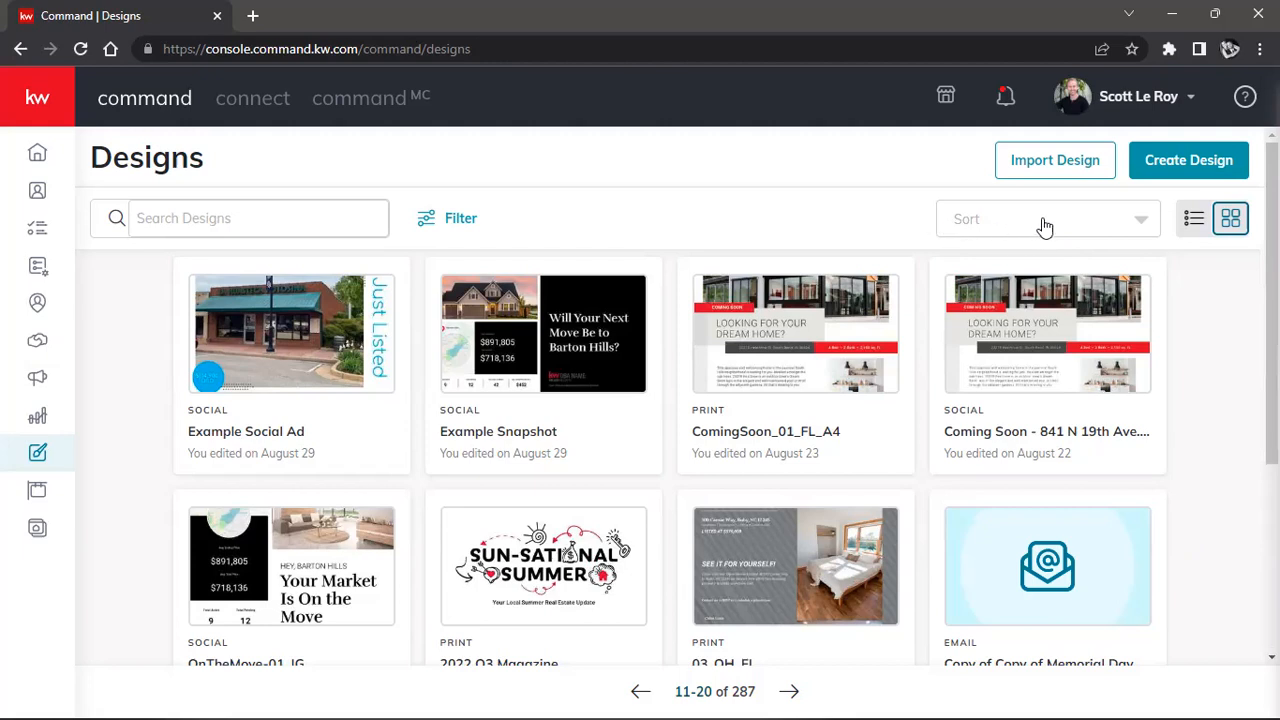
click(1003, 224)
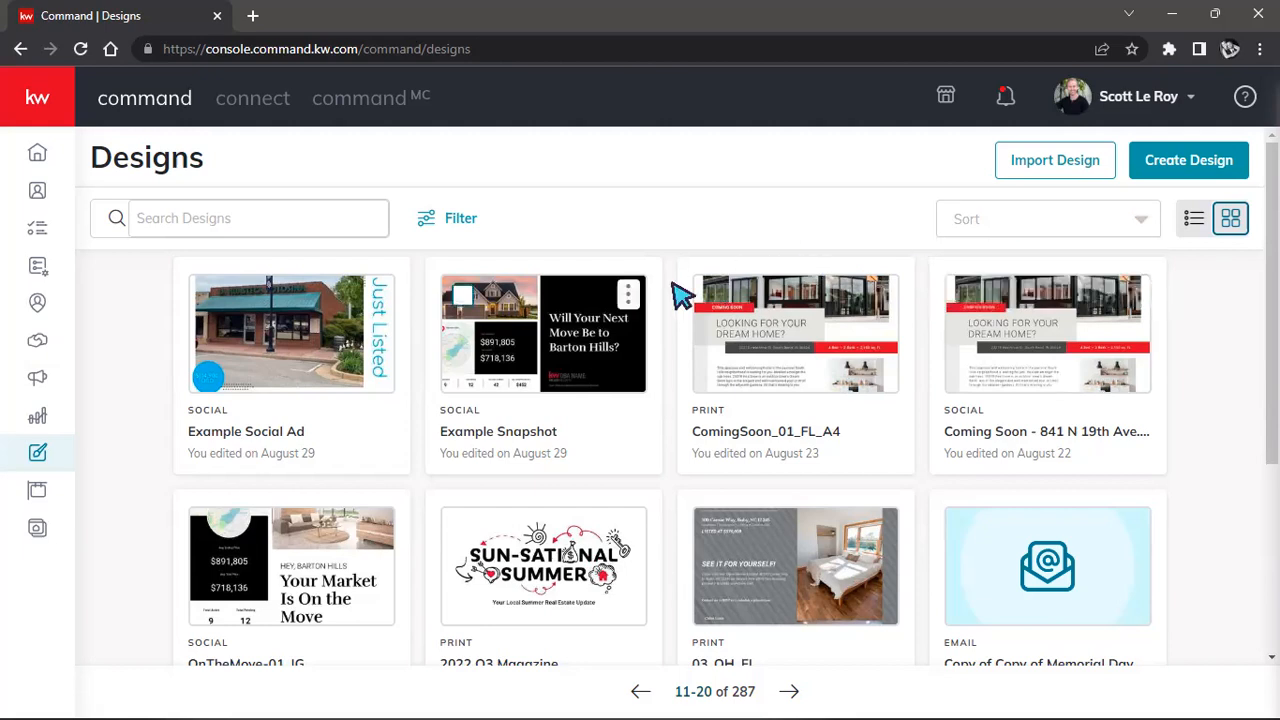
click(455, 220)
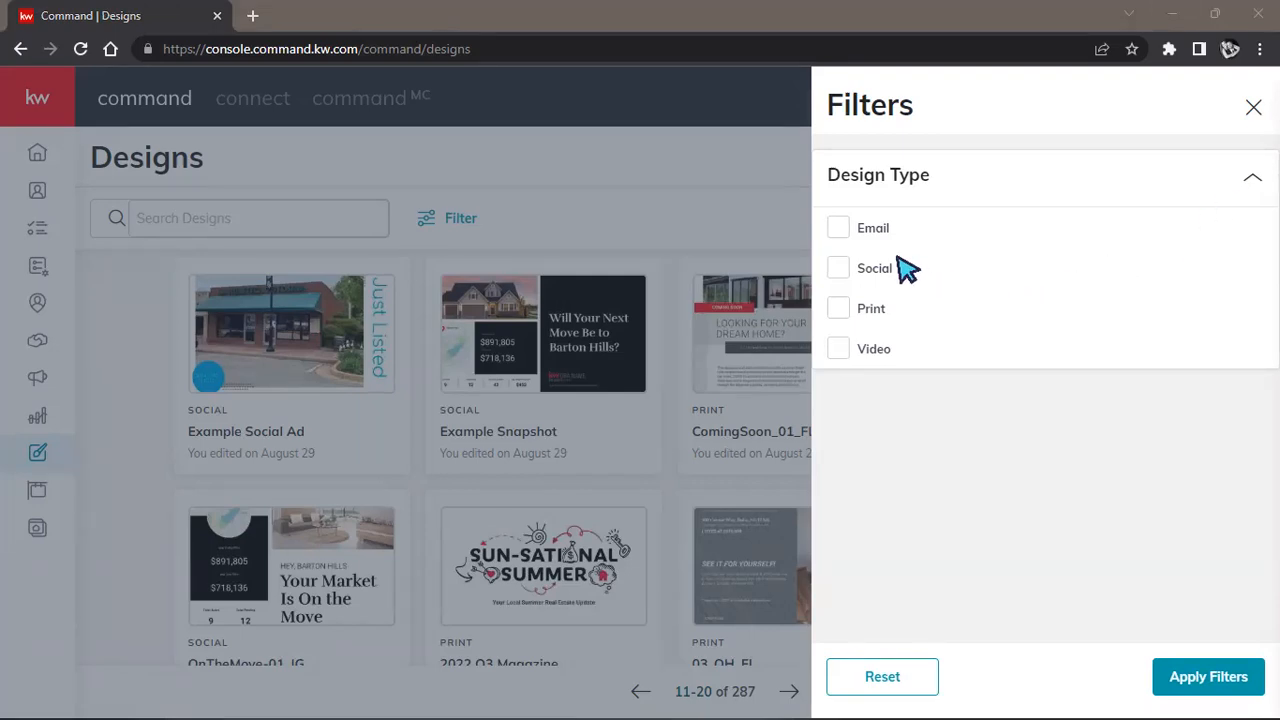
Filter the Designs library to the Email type, cutting 287 designs to 41.
click(838, 232)
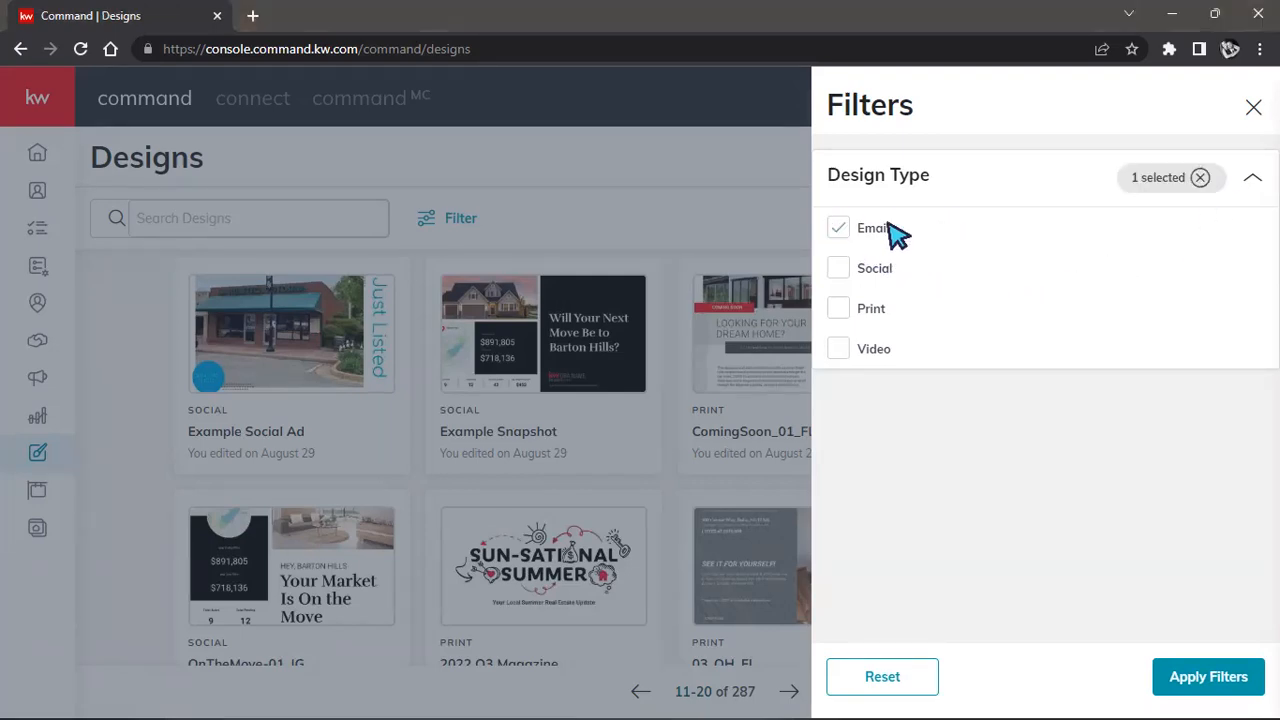
click(1196, 686)
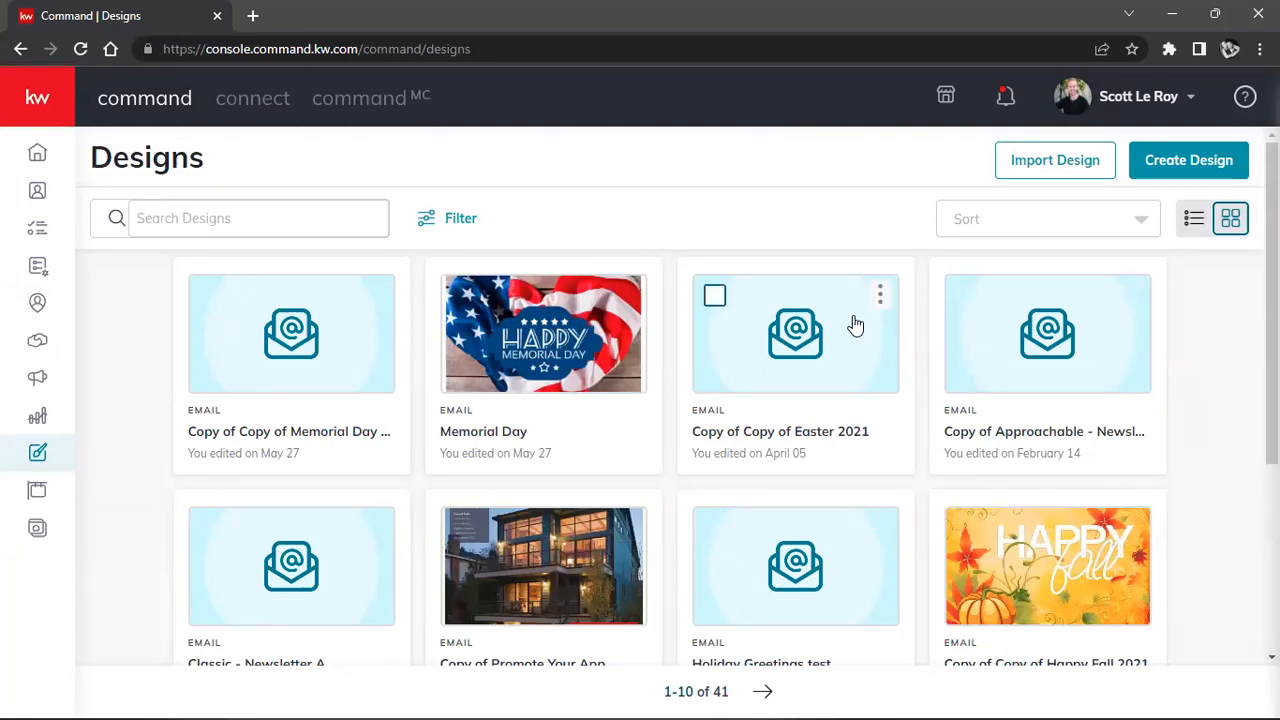
scroll(691, 331, down, 3)
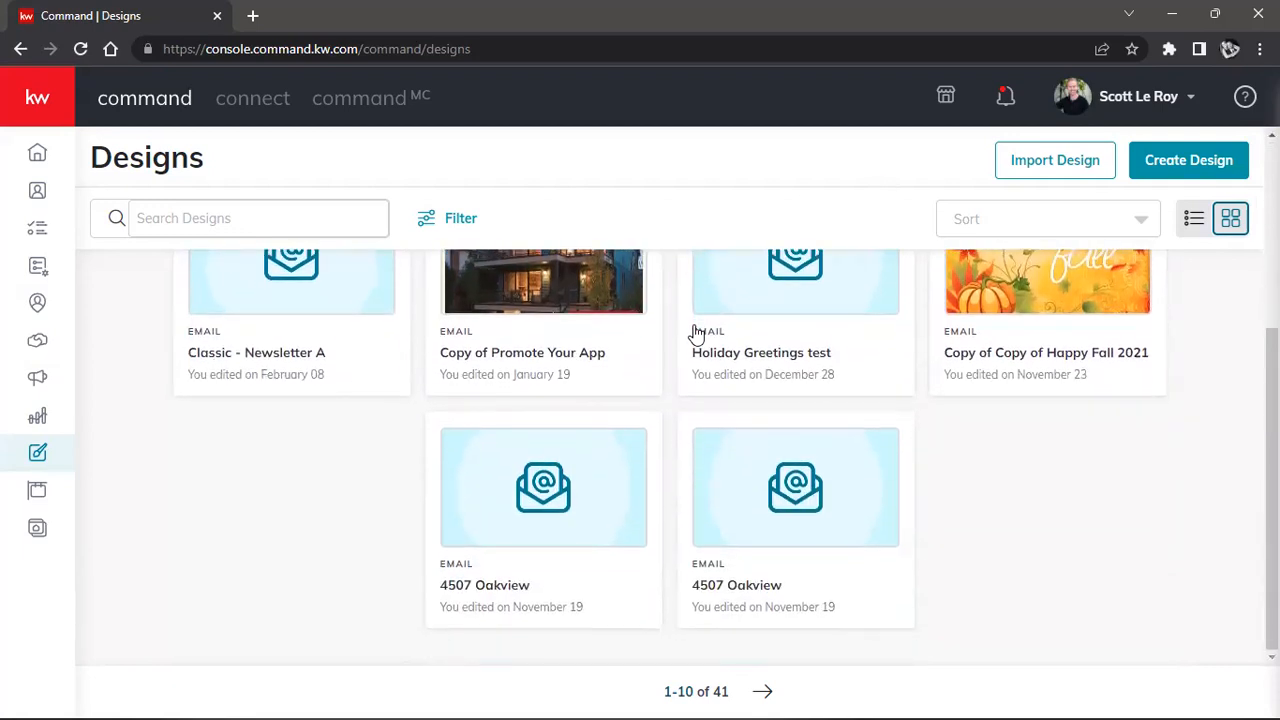
scroll(1140, 585, up, 5)
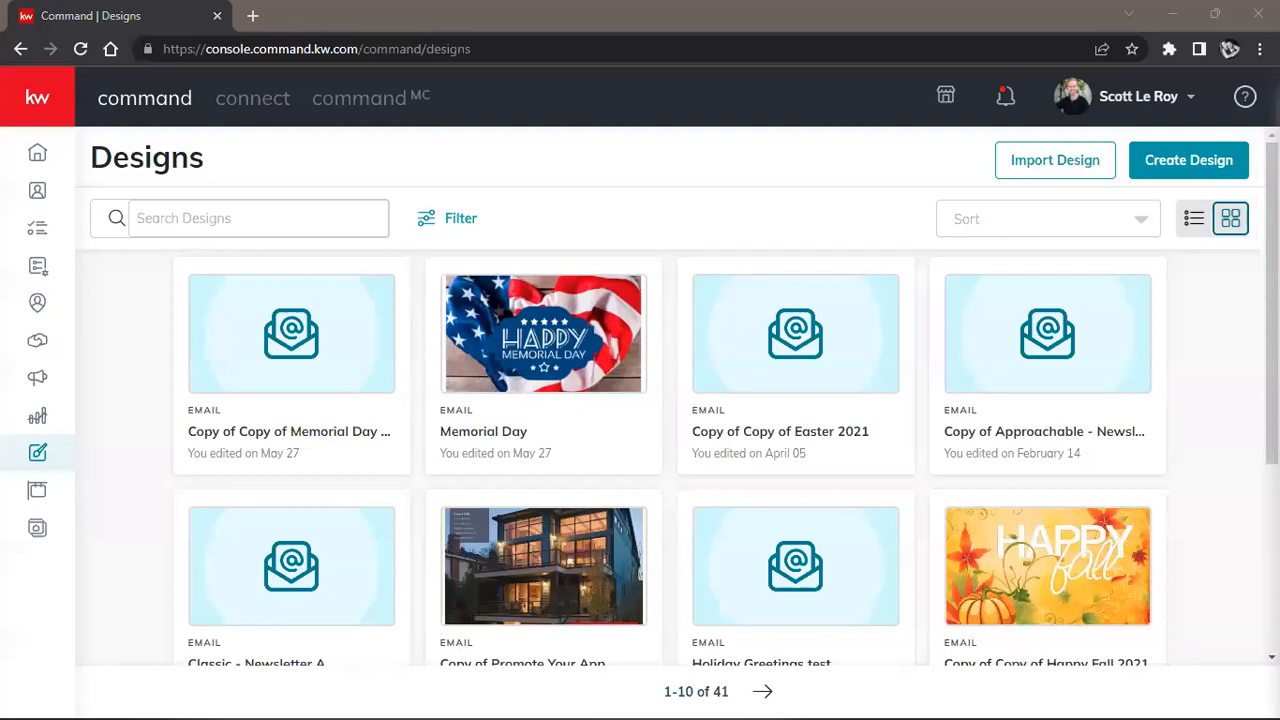
Add Social designs to the Email type filter and apply it.
click(40, 110)
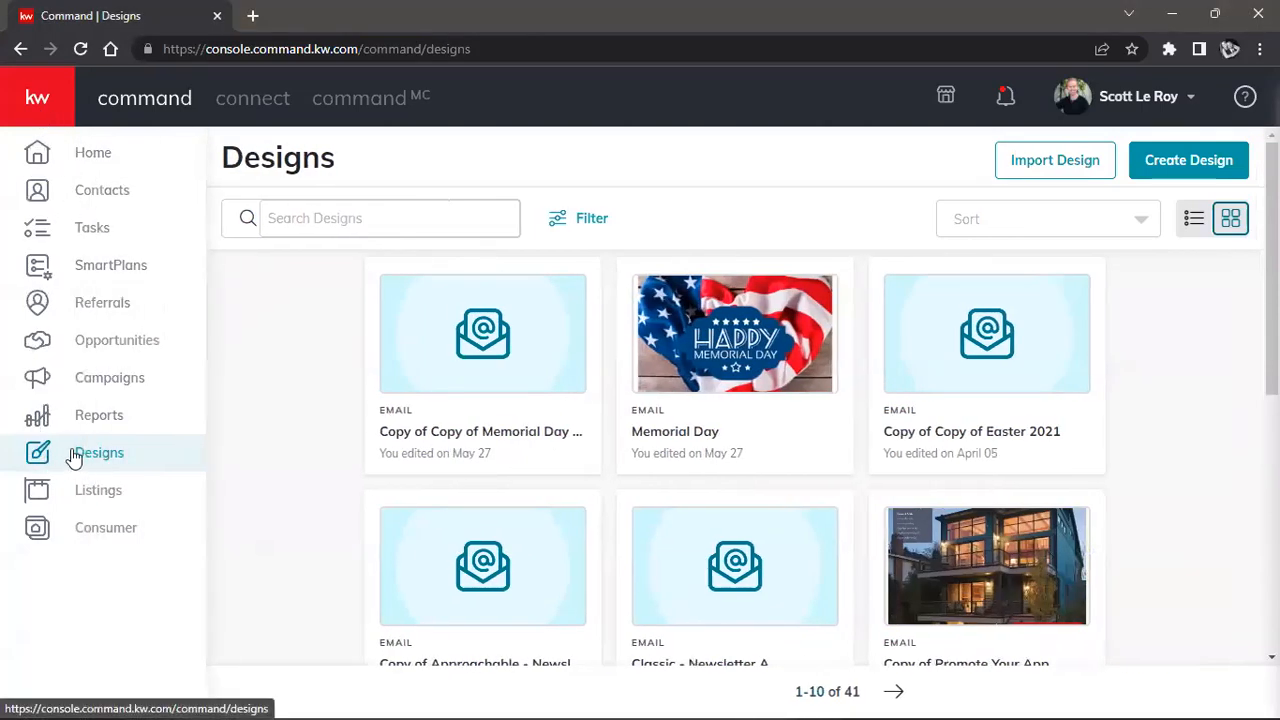
click(55, 115)
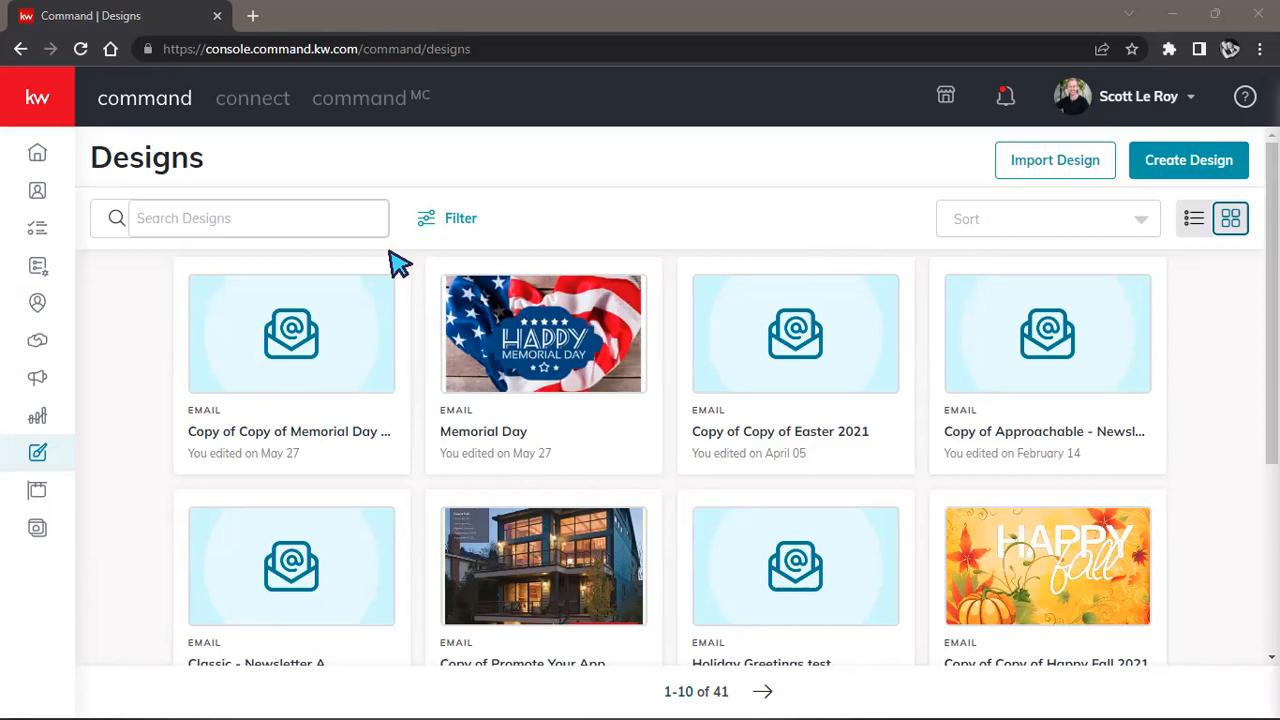
click(455, 222)
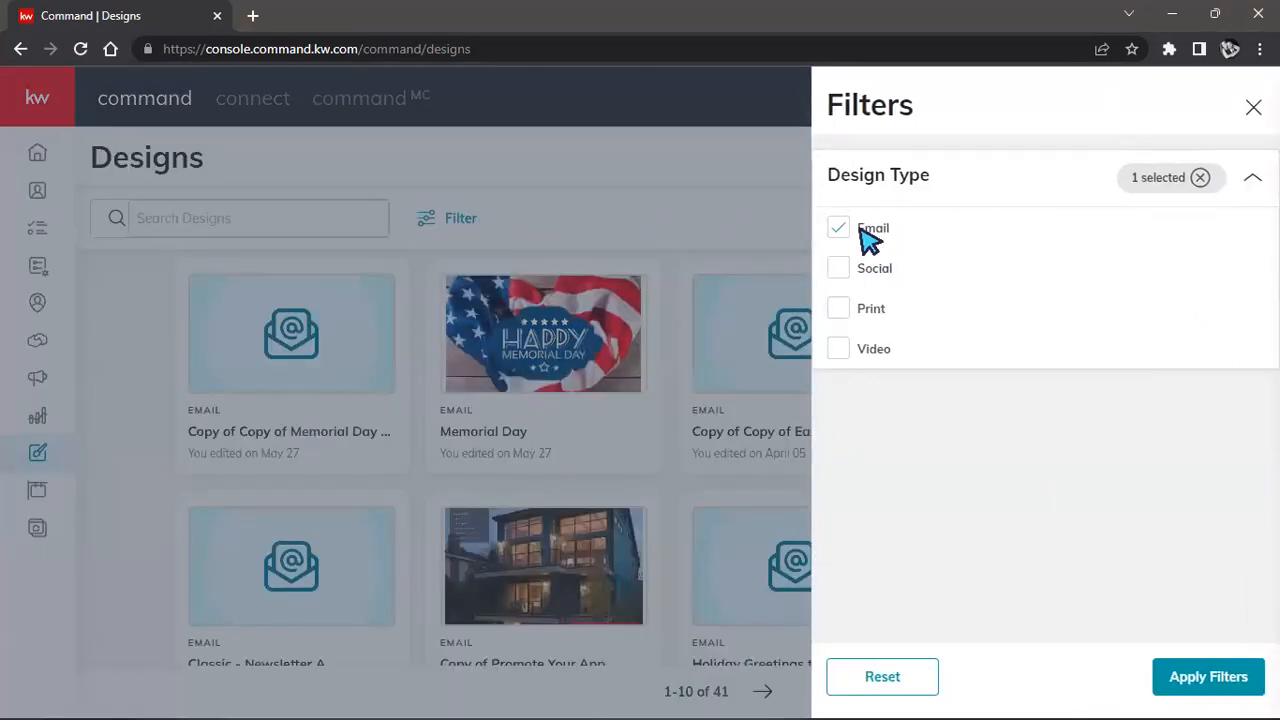
click(838, 268)
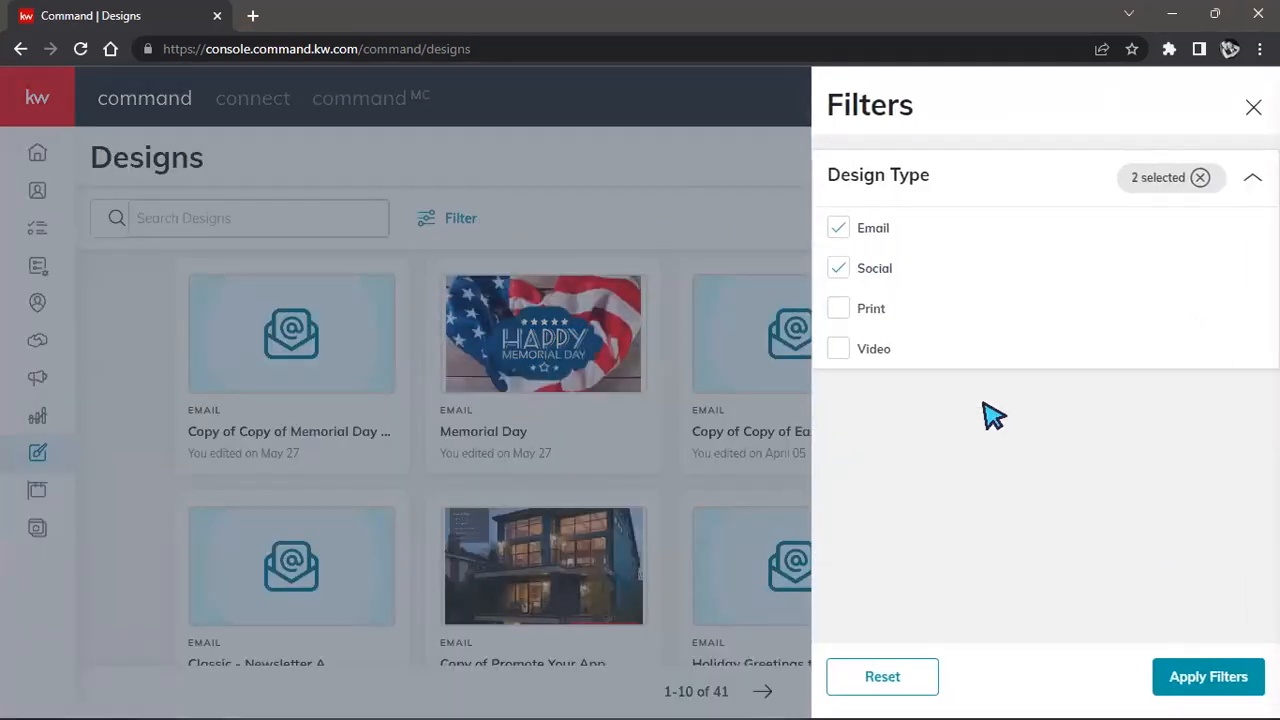
click(1202, 680)
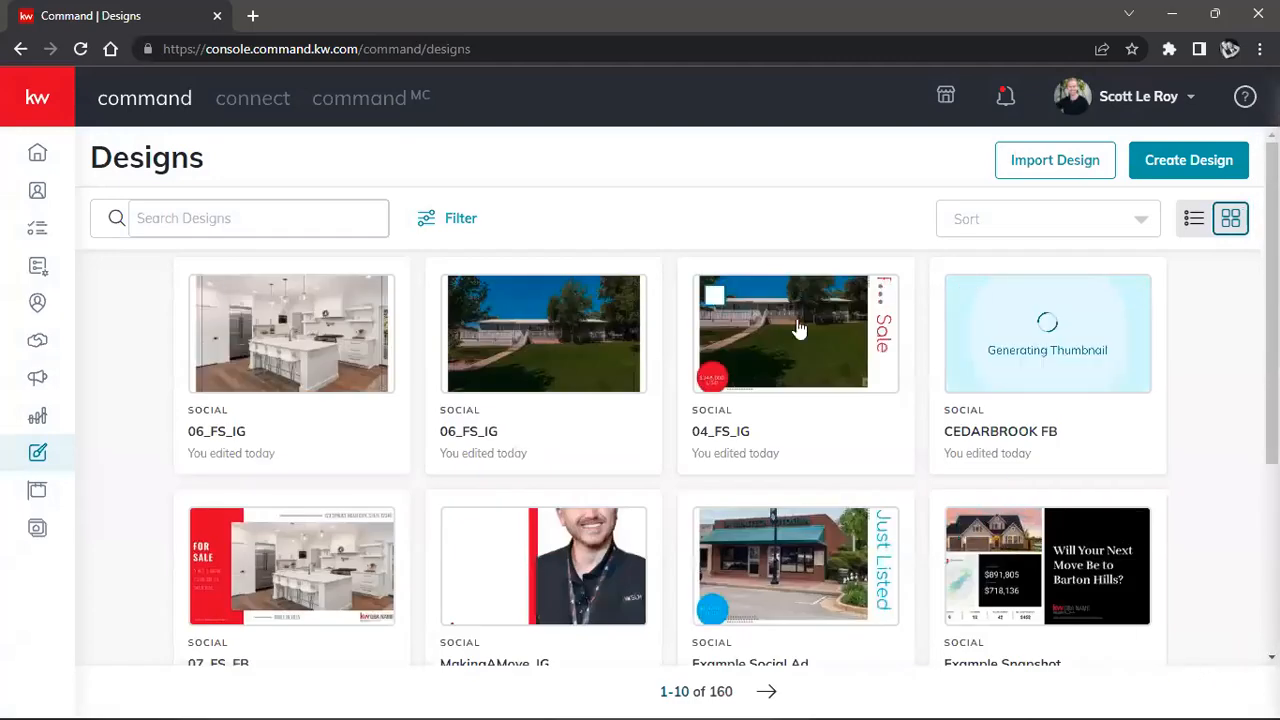
scroll(534, 443, down, 3)
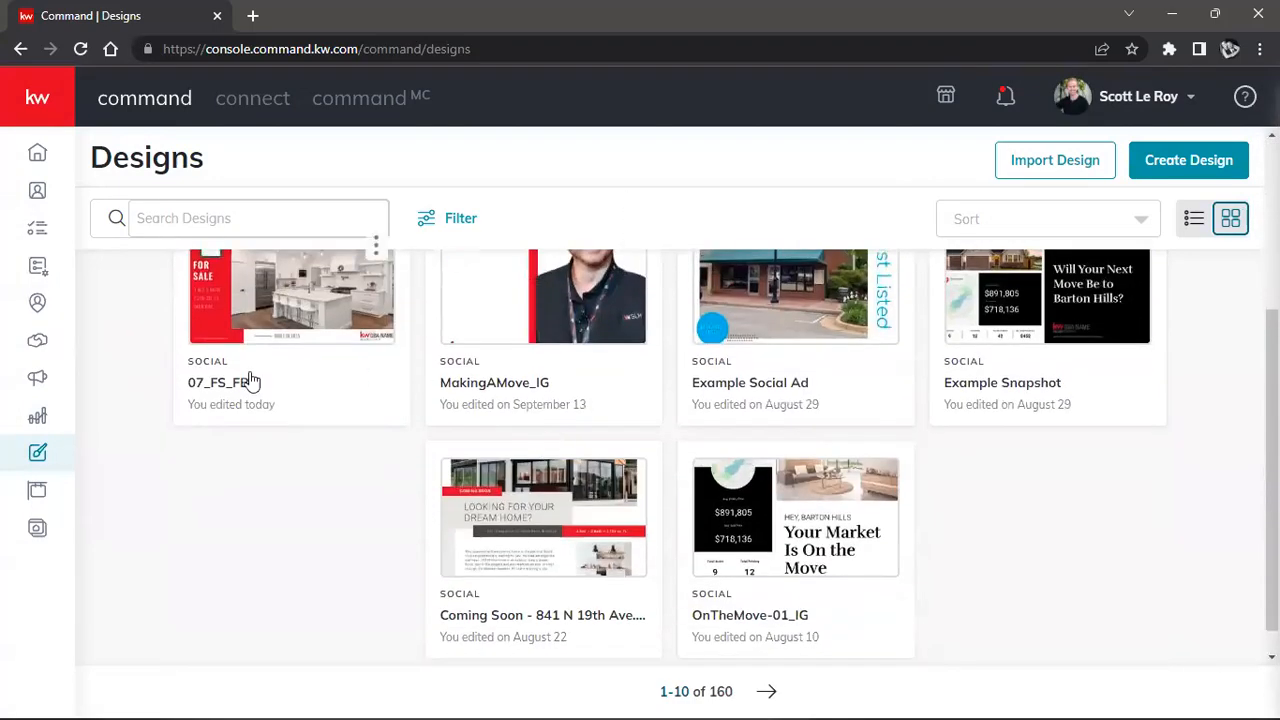
scroll(1040, 565, up, 3)
Clear the Email and Social type filters so all 287 designs are listed.
click(988, 224)
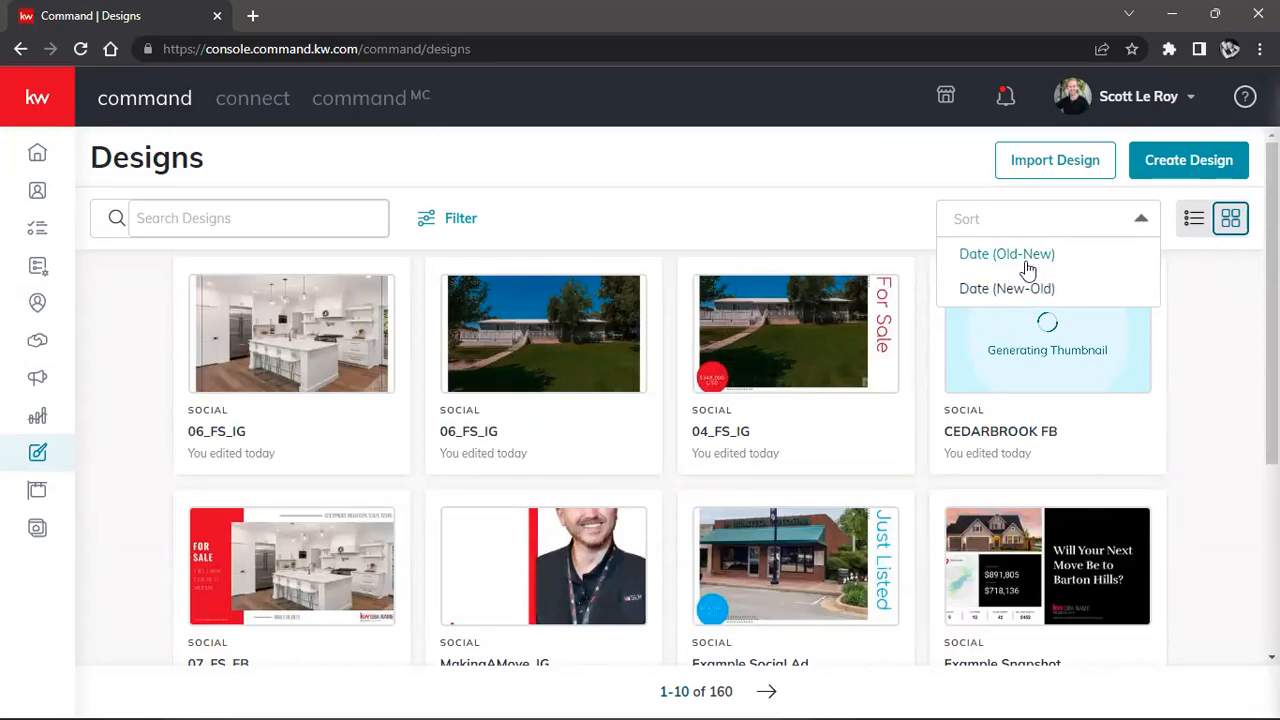
click(718, 212)
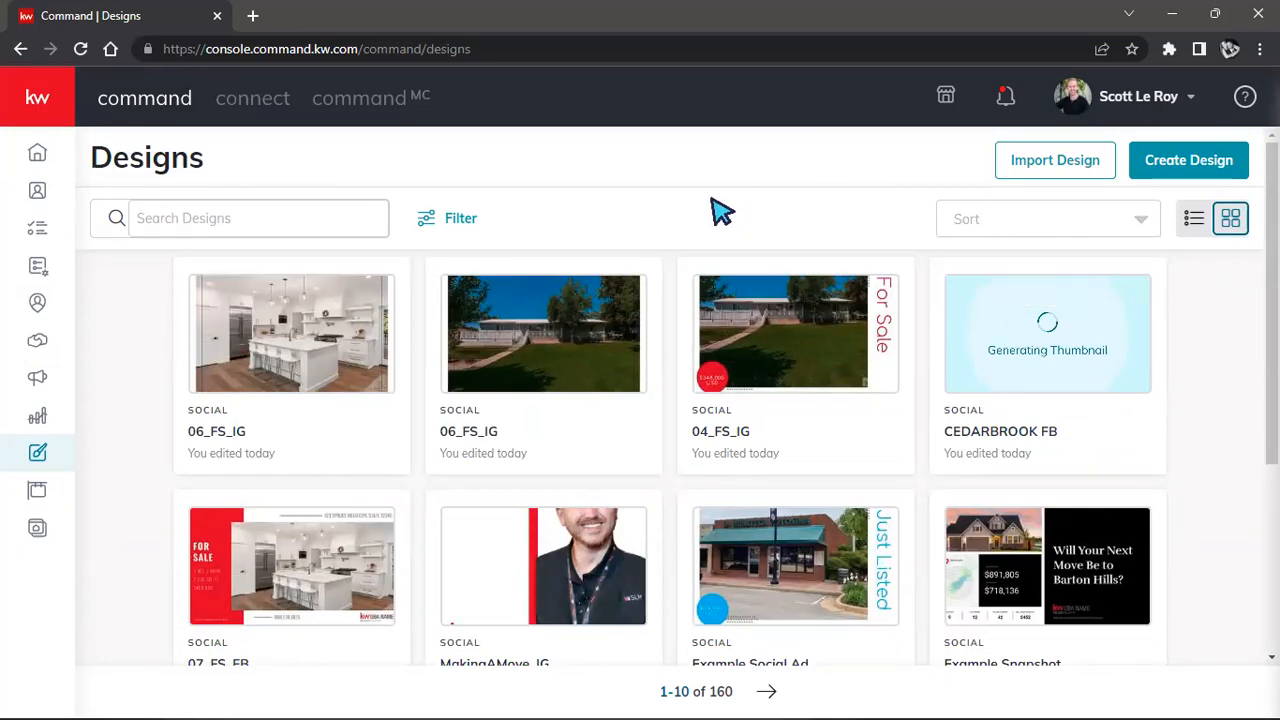
click(466, 218)
click(837, 232)
click(838, 268)
click(1208, 677)
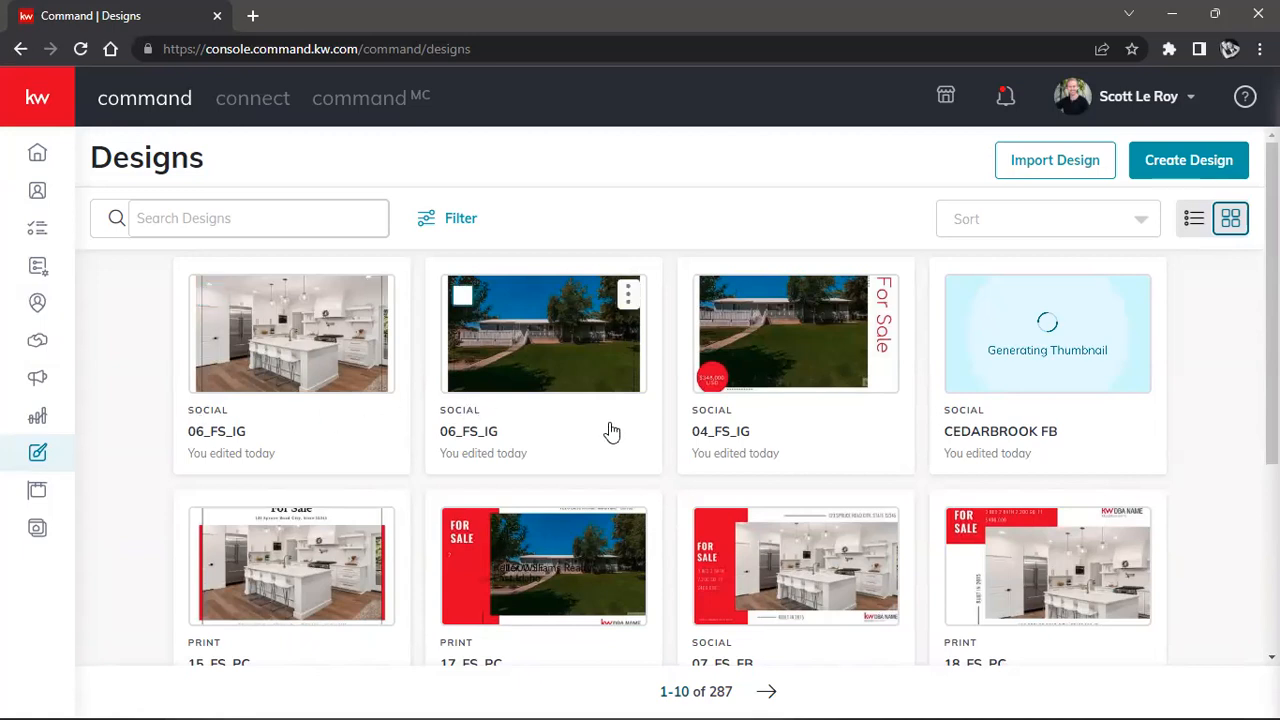
scroll(163, 606, down, 1)
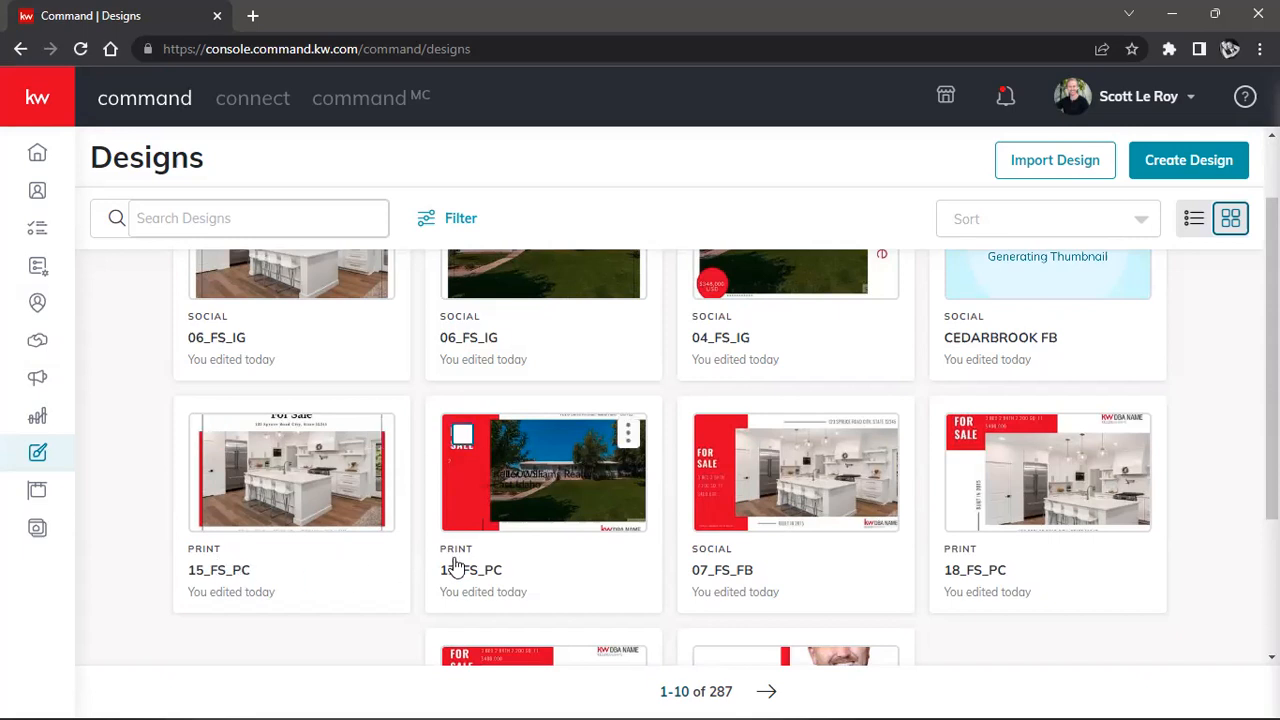
scroll(1060, 571, down, 3)
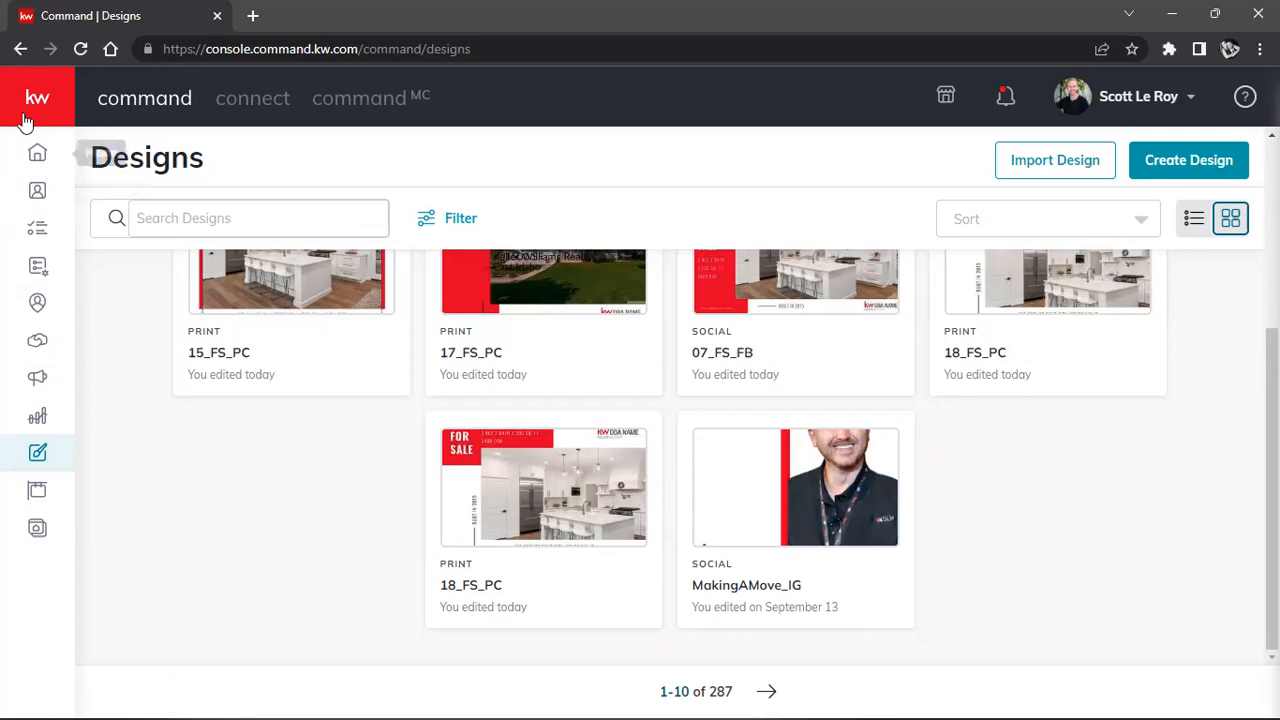
mouse_move(90, 236)
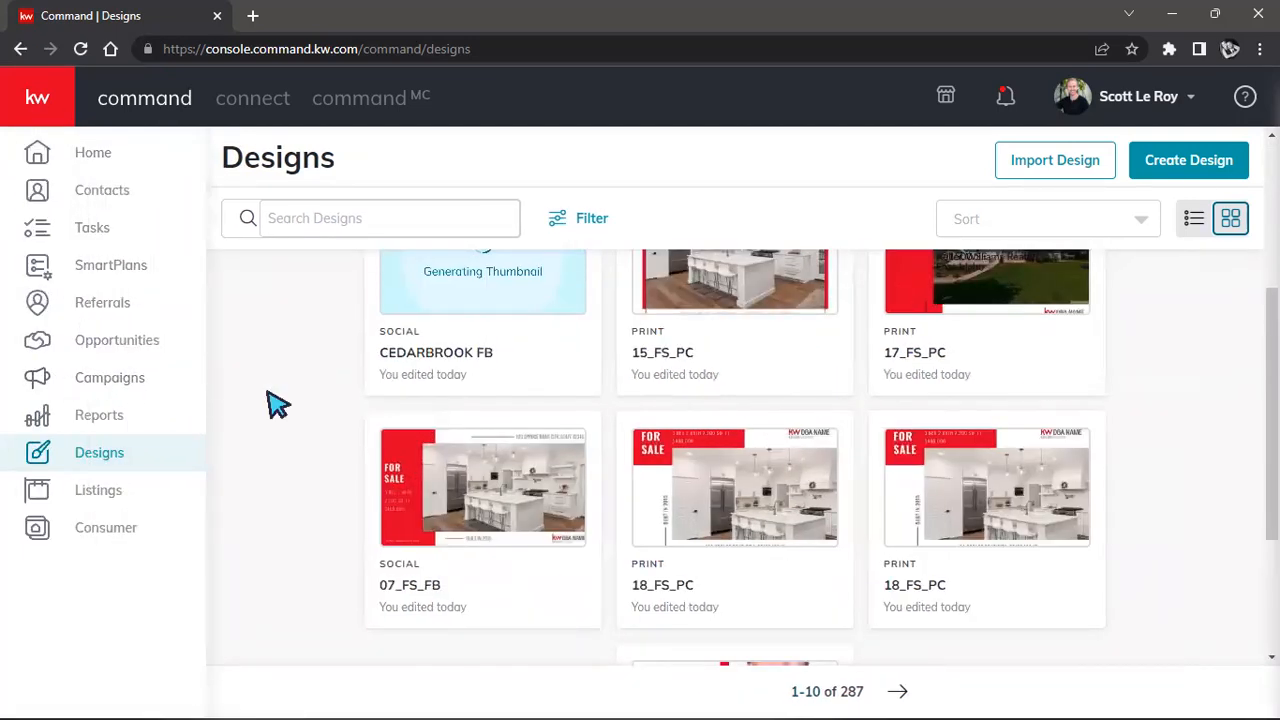
scroll(280, 405, up, 3)
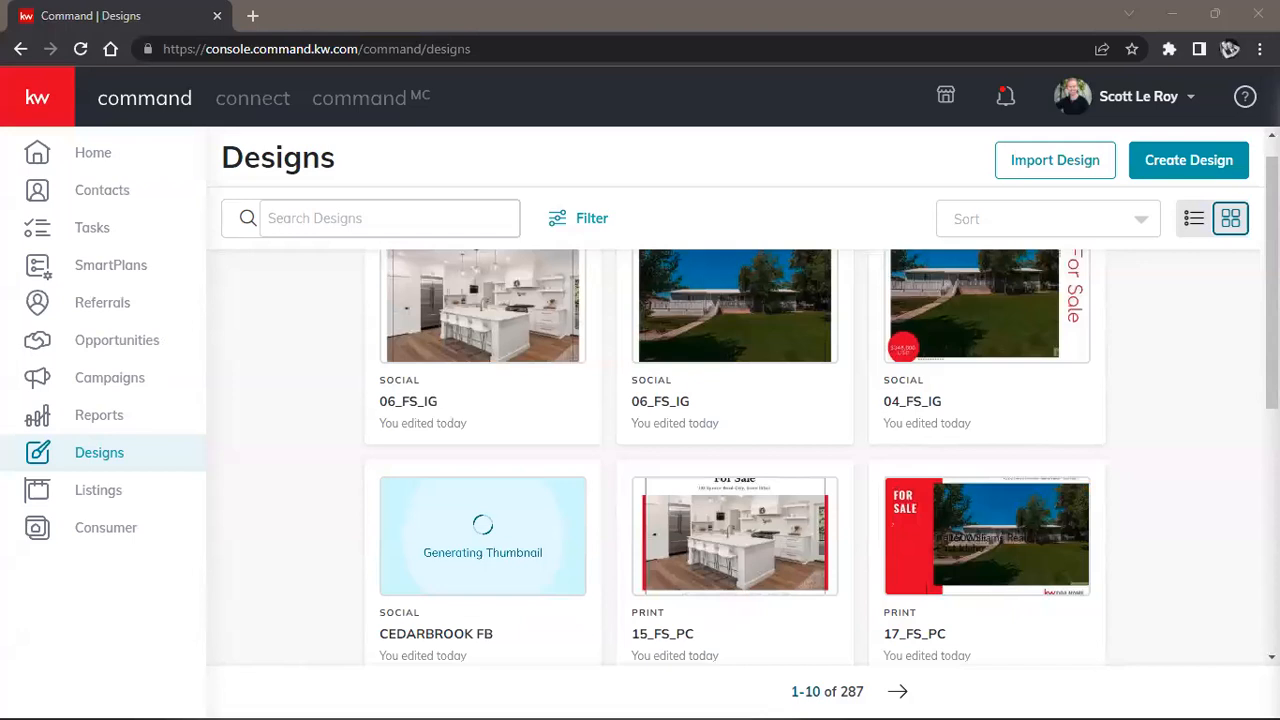
click(36, 112)
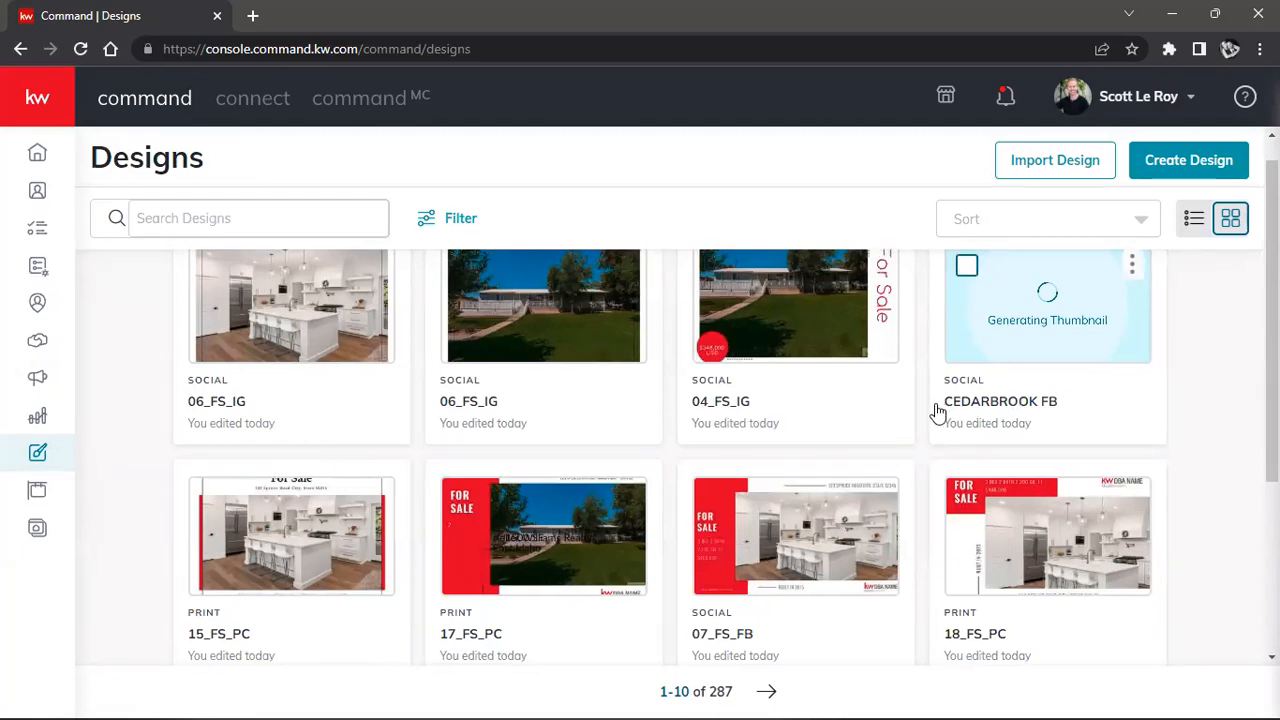
click(328, 232)
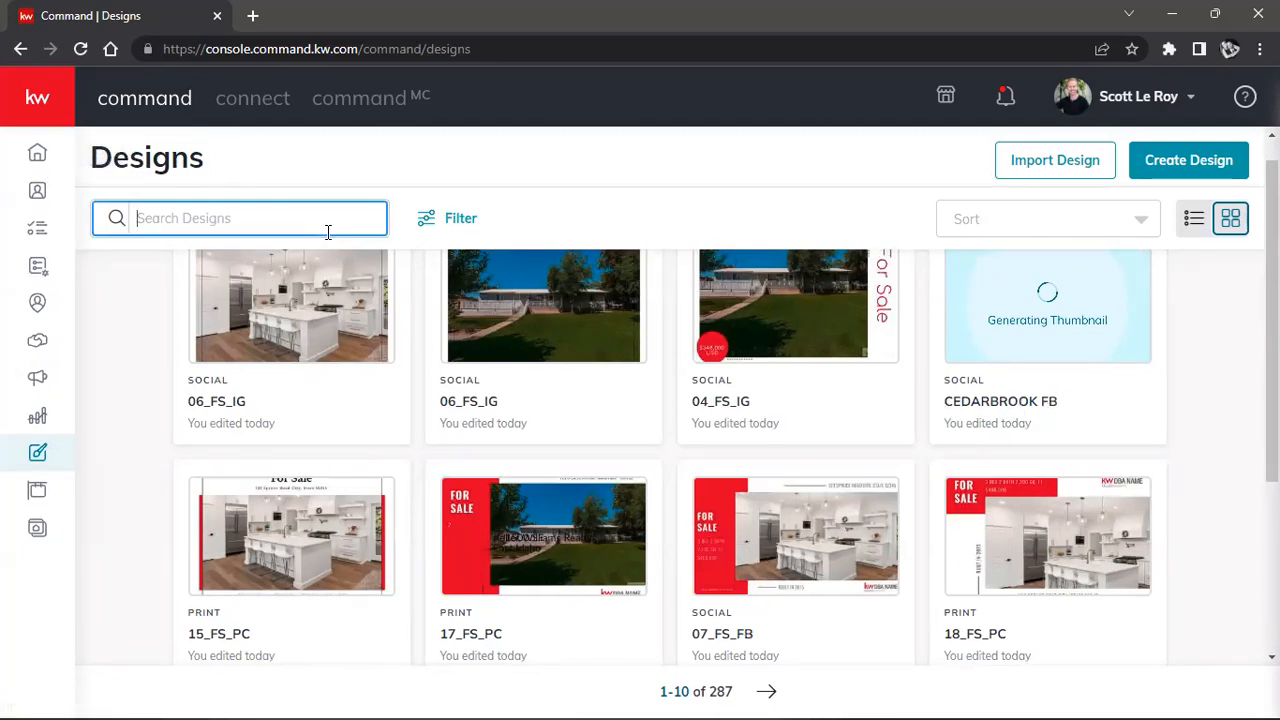
text(ceder)
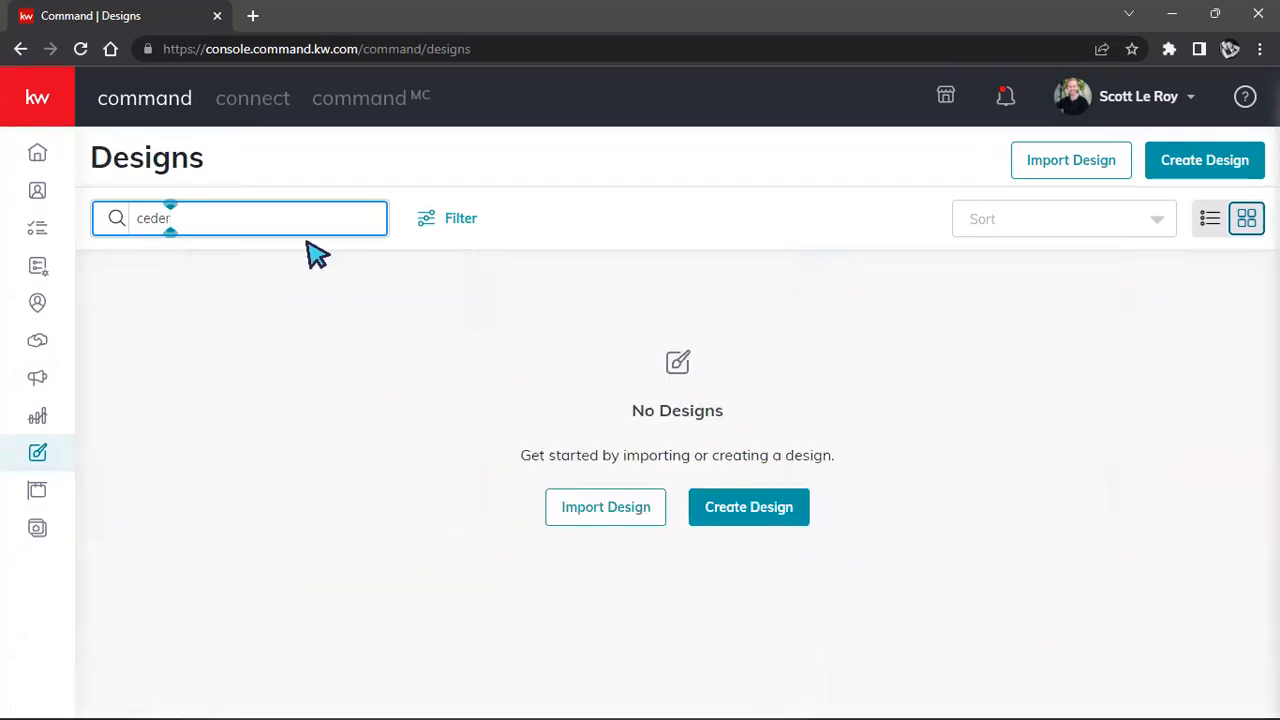
key(BackSpace)
key(BackSpace)
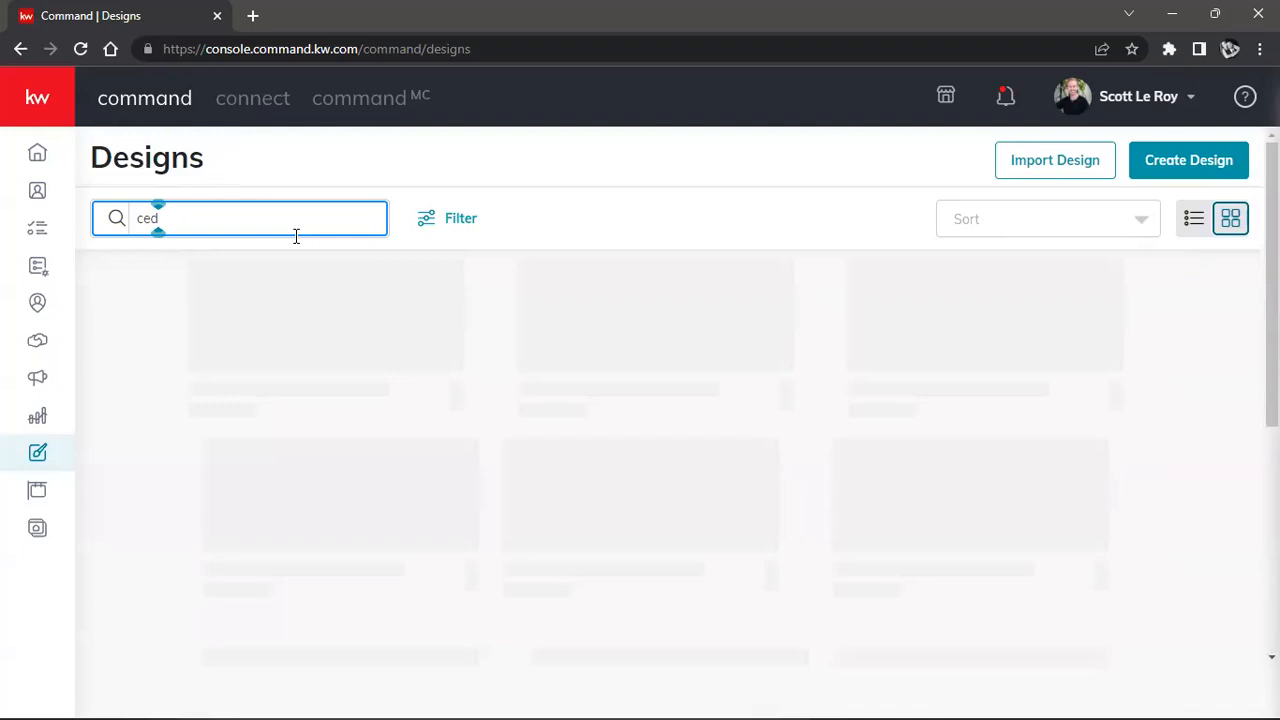
text(ar)
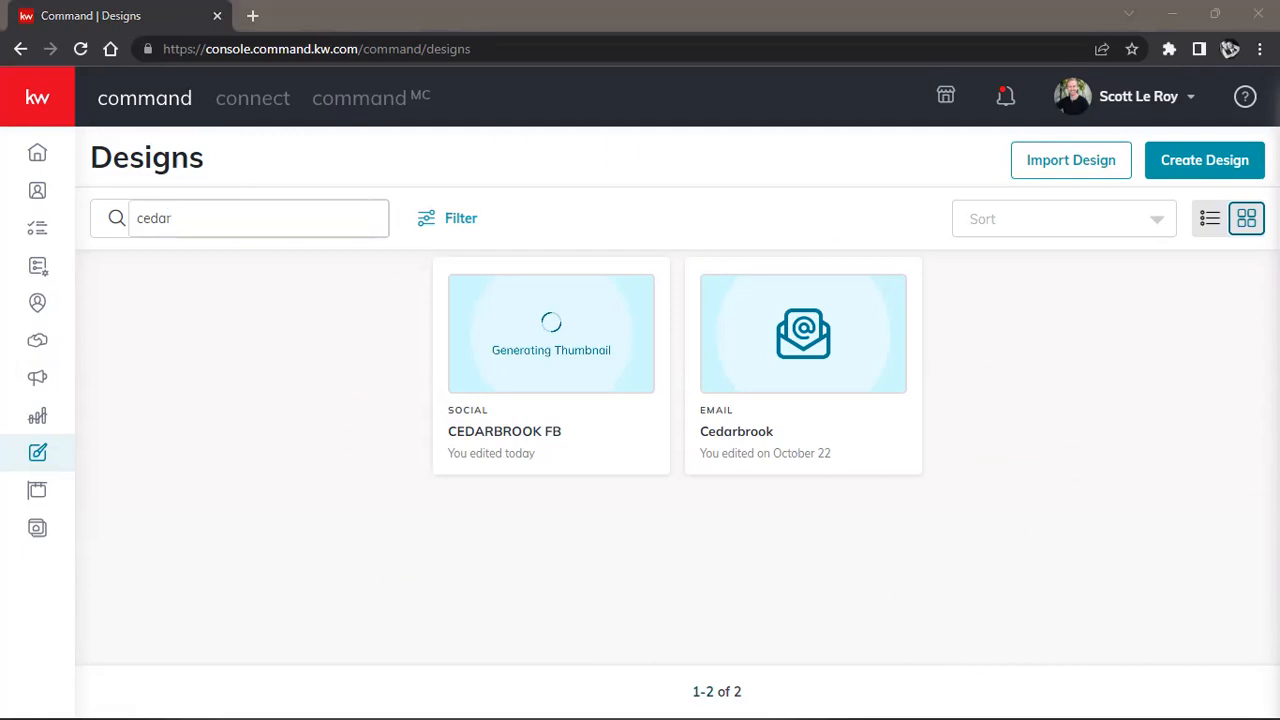
mouse_move(797, 338)
double_click(257, 224)
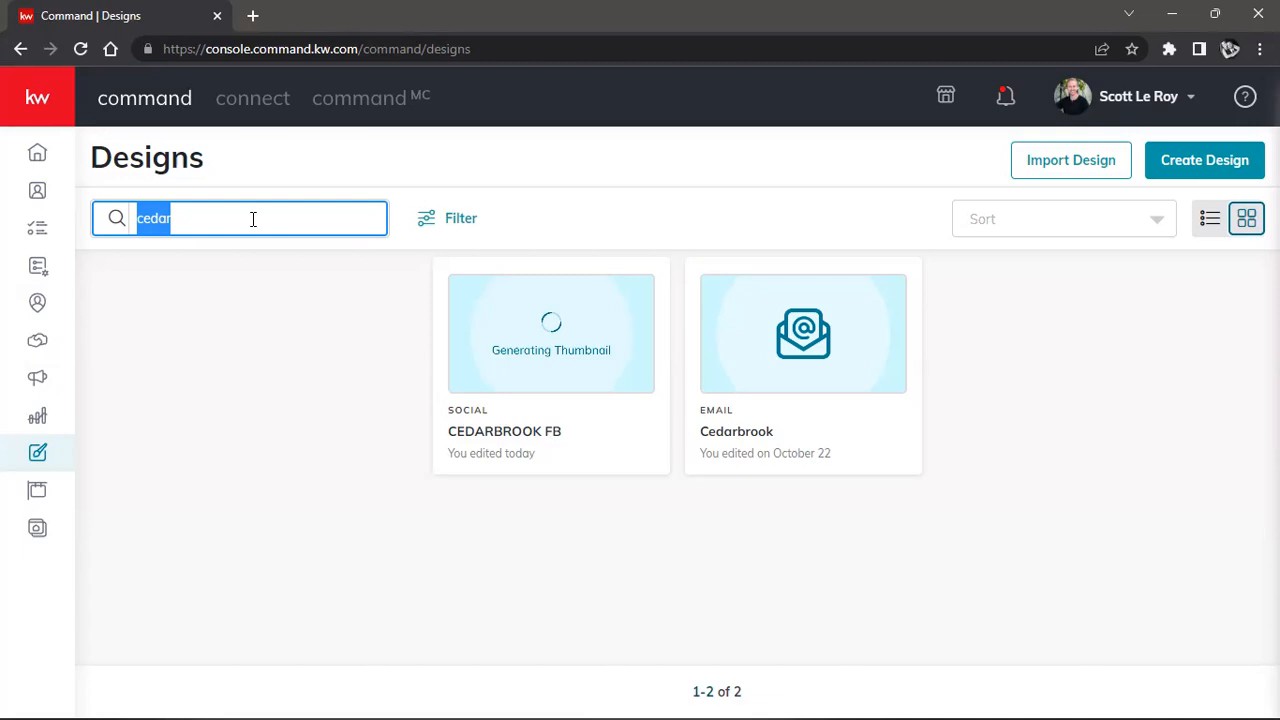
key(BackSpace)
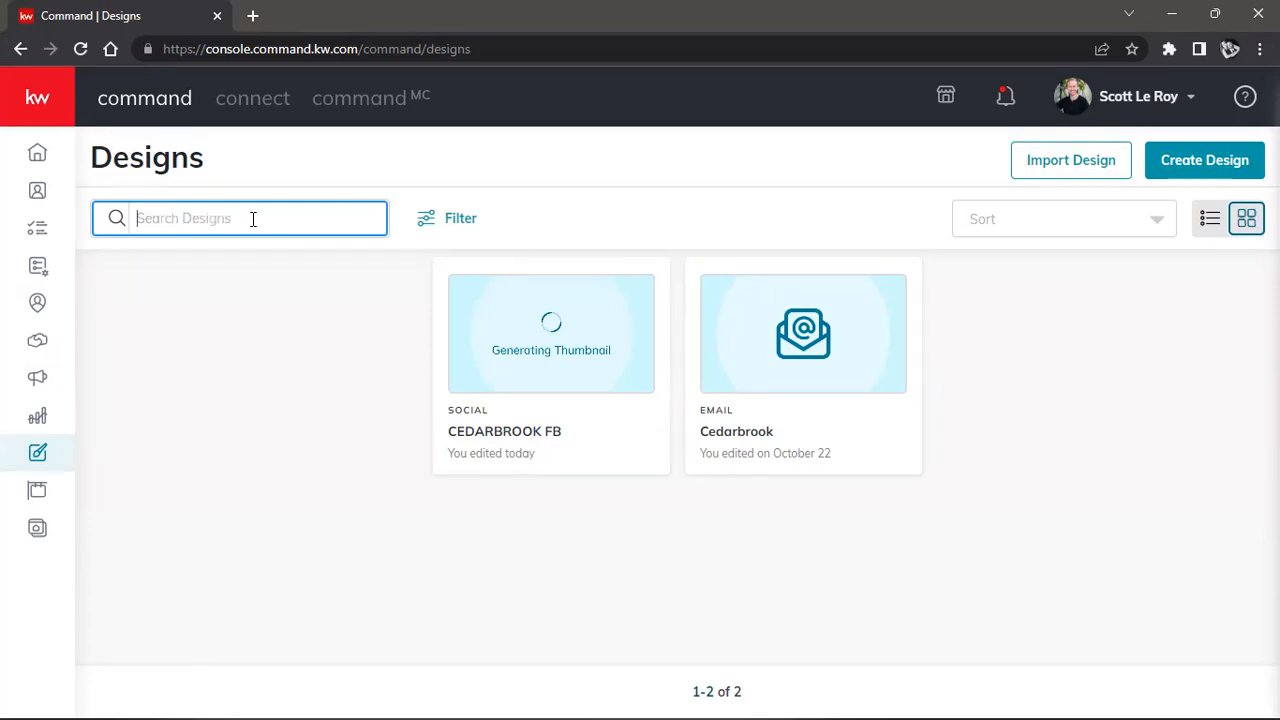
click(700, 197)
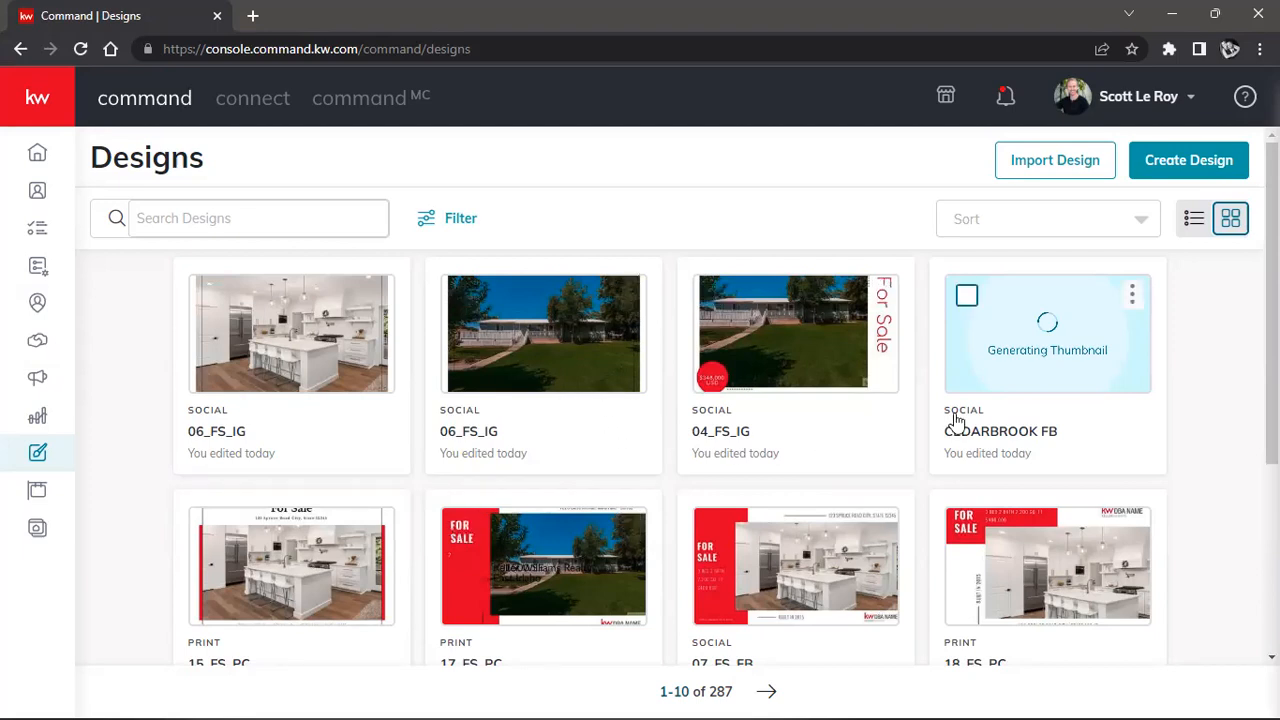
Compare the list and thumbnail views of the Designs library, ending on the thumbnail grid.
click(1191, 228)
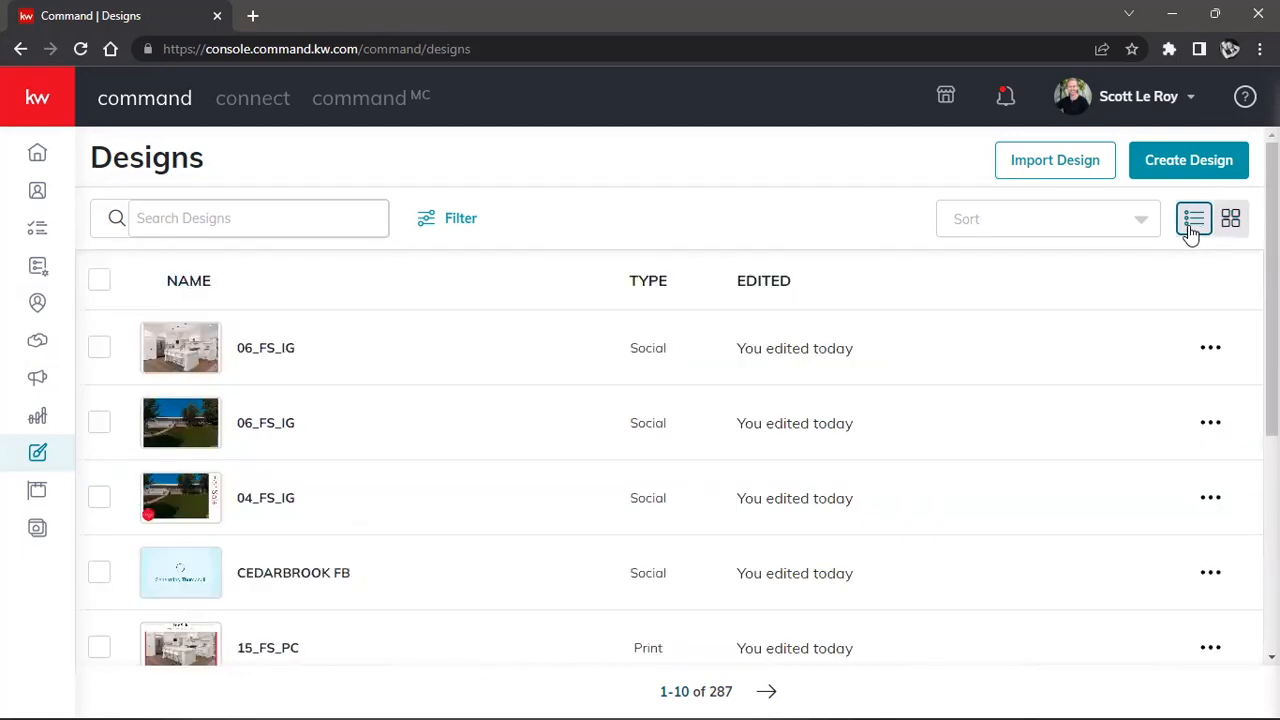
click(1230, 219)
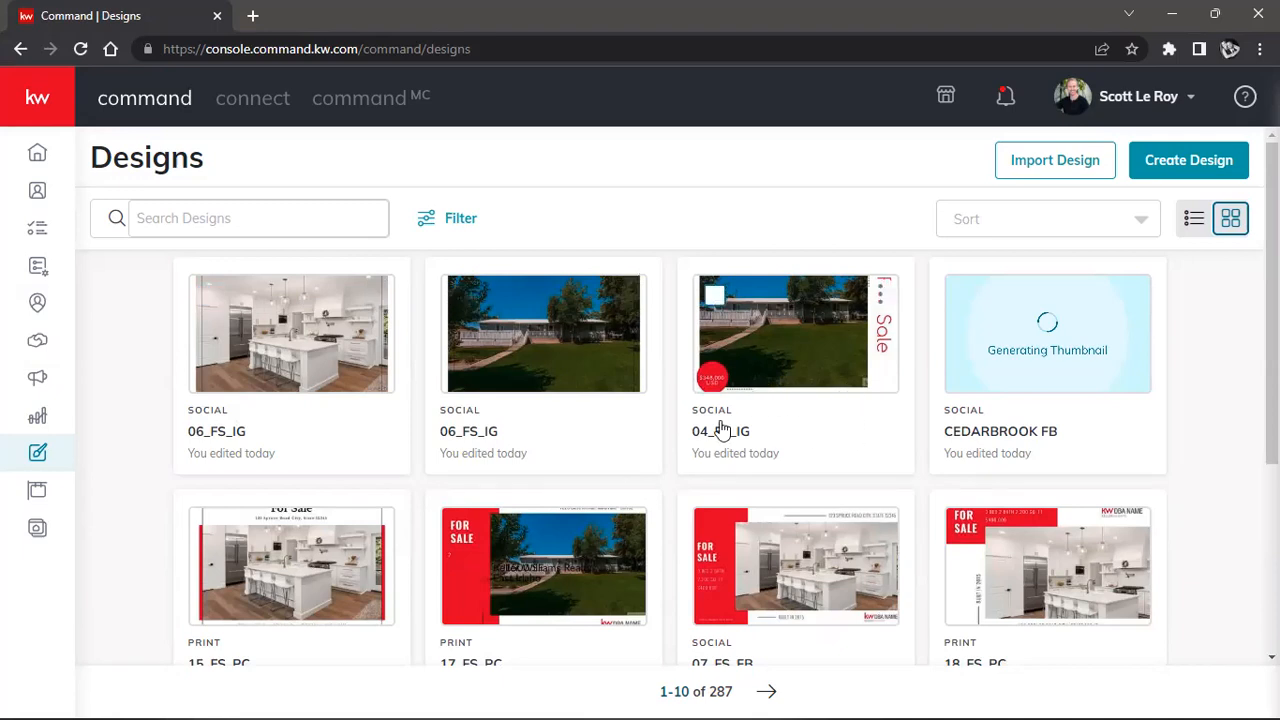
click(1193, 226)
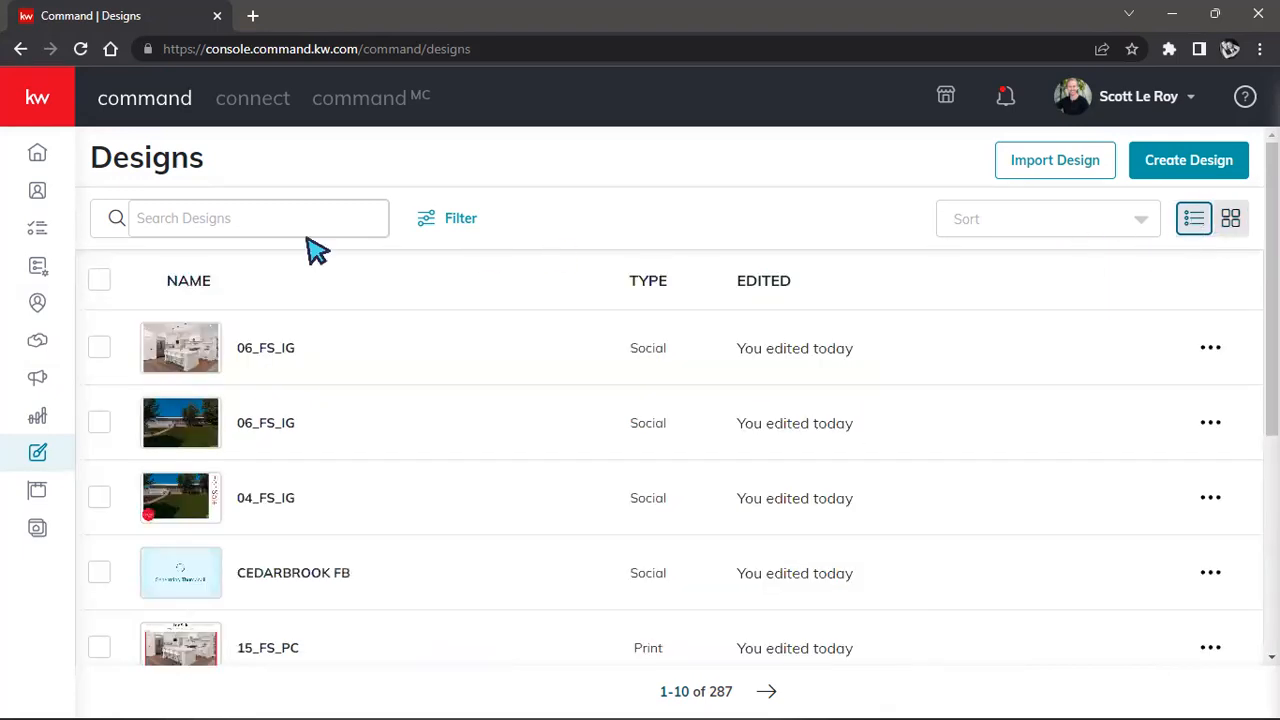
scroll(323, 449, down, 4)
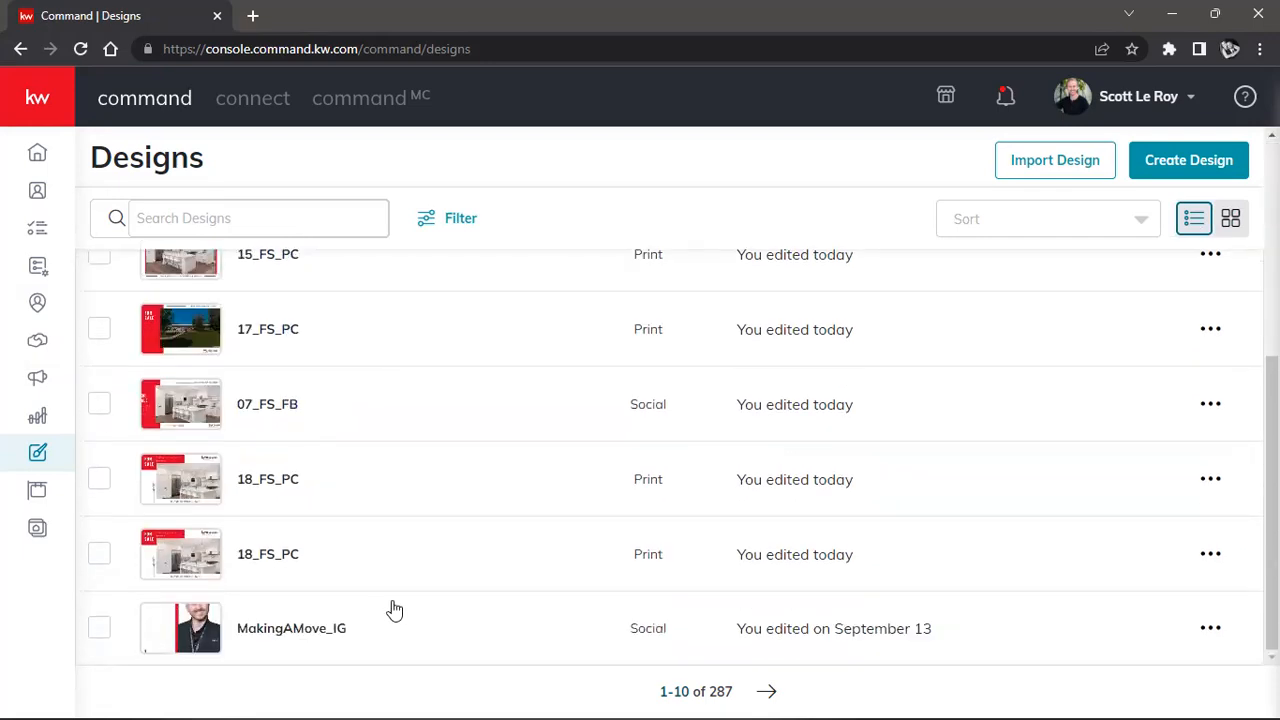
scroll(394, 612, up, 4)
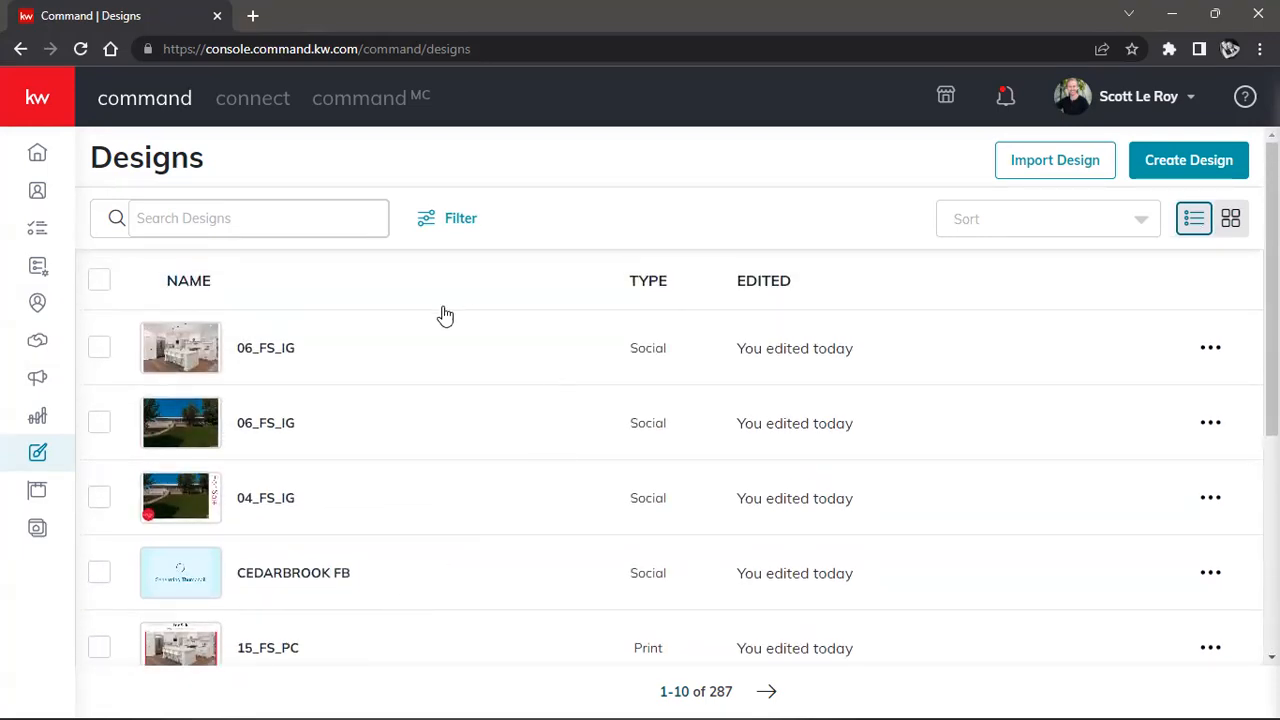
click(1231, 219)
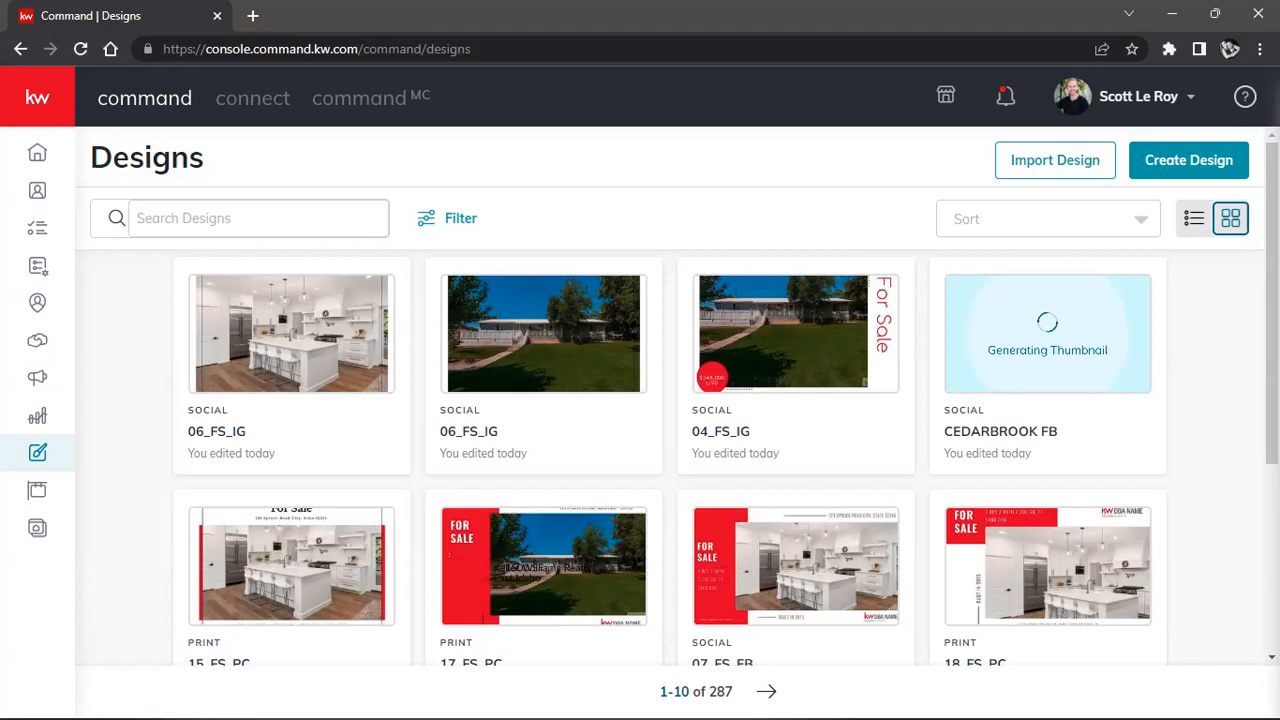
Start a new Video design and continue to its Select Neighborhood step.
click(1195, 166)
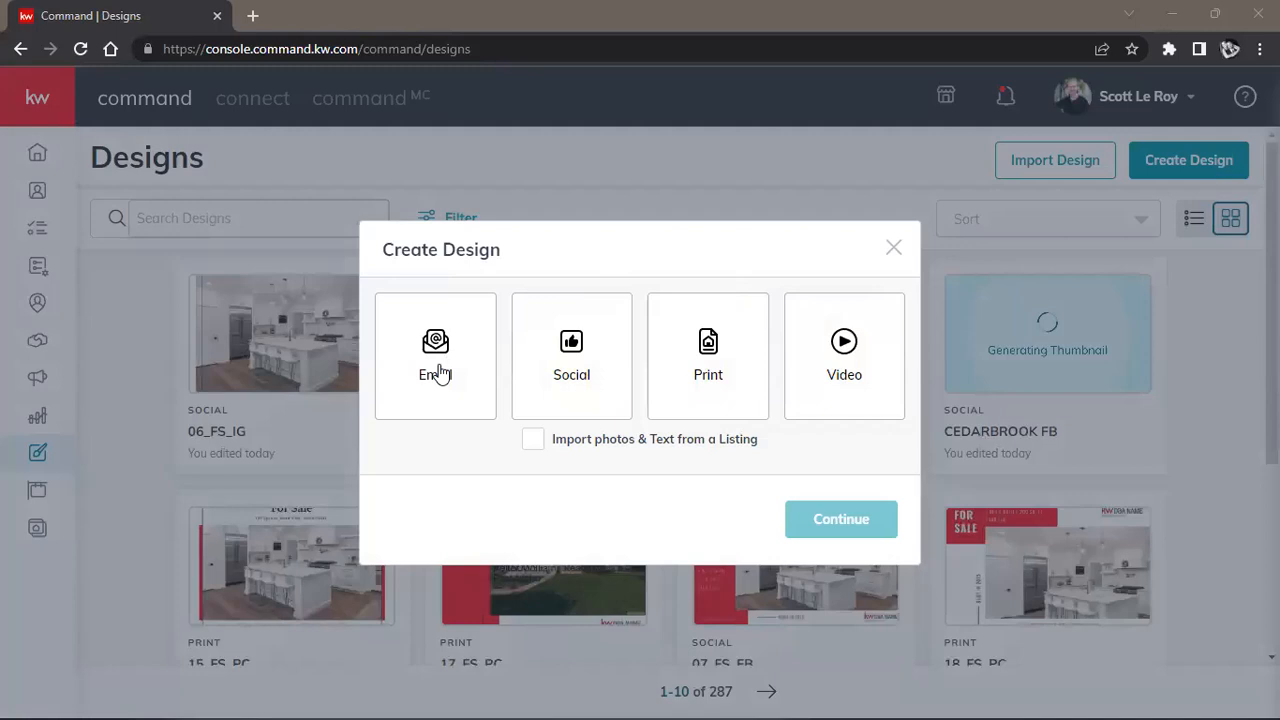
click(836, 384)
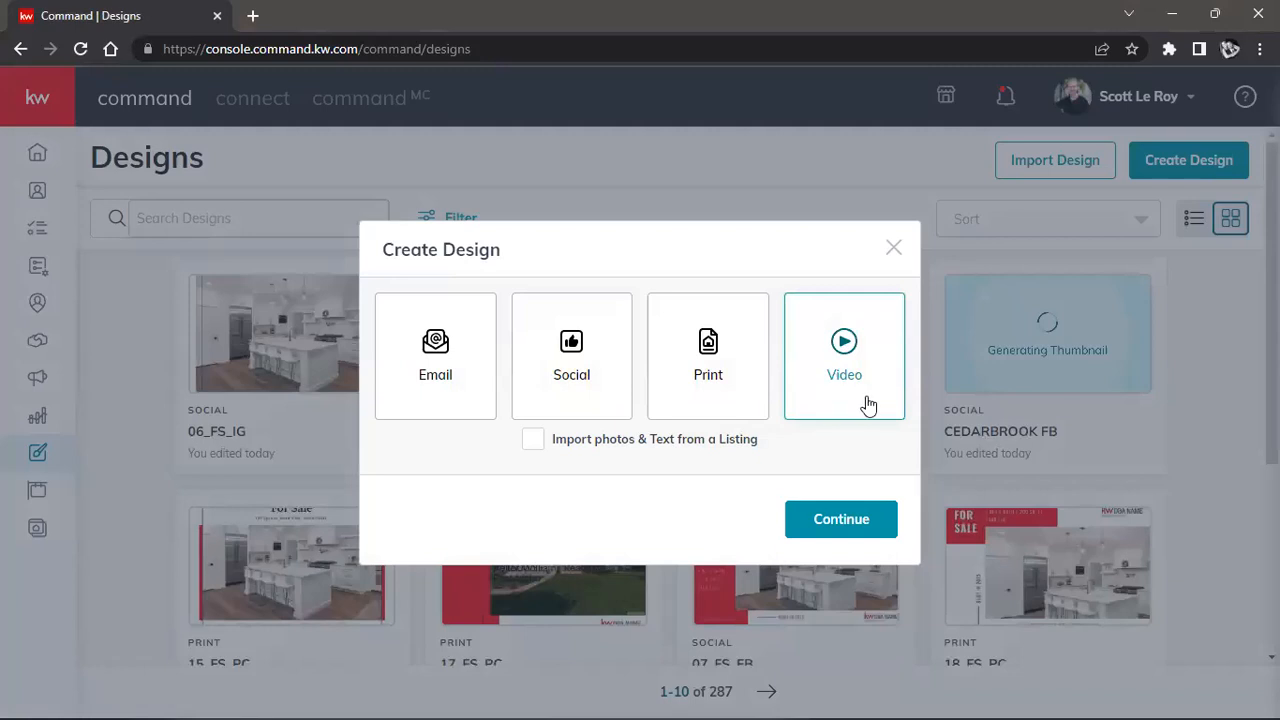
click(826, 530)
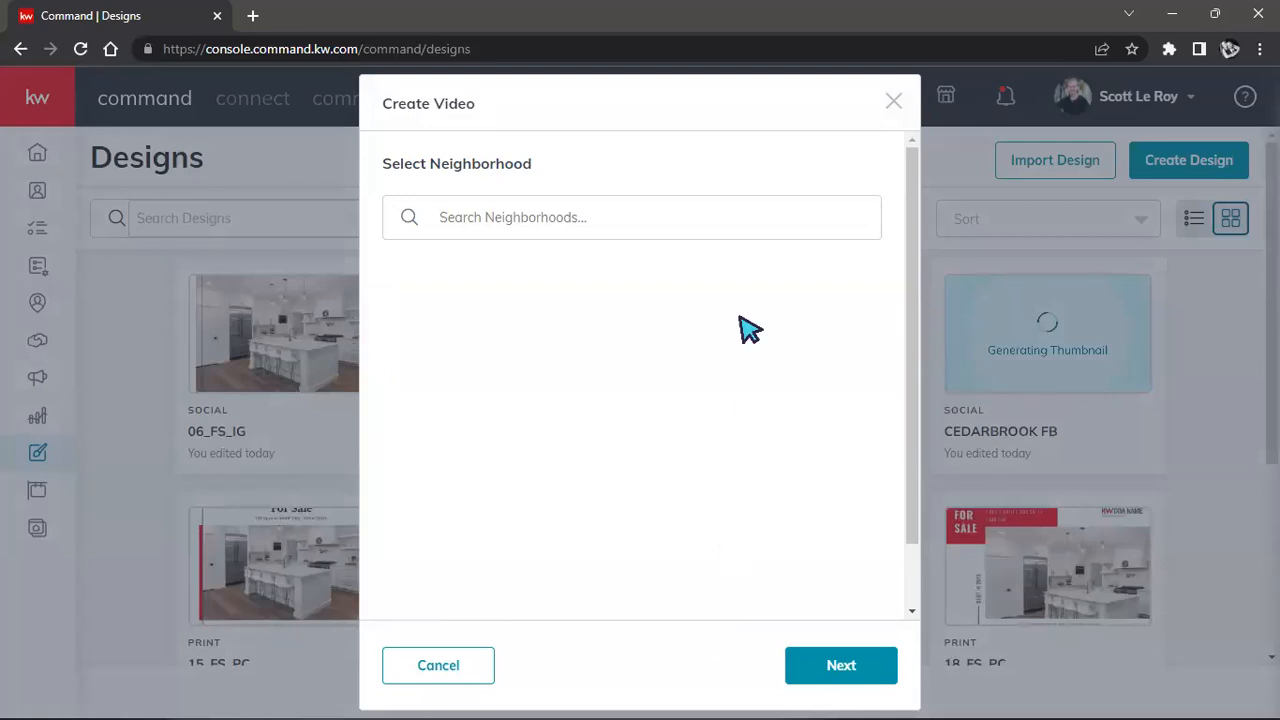
Search 'Eugene', pick Western Eugene as the neighborhood, and advance to its details.
click(734, 217)
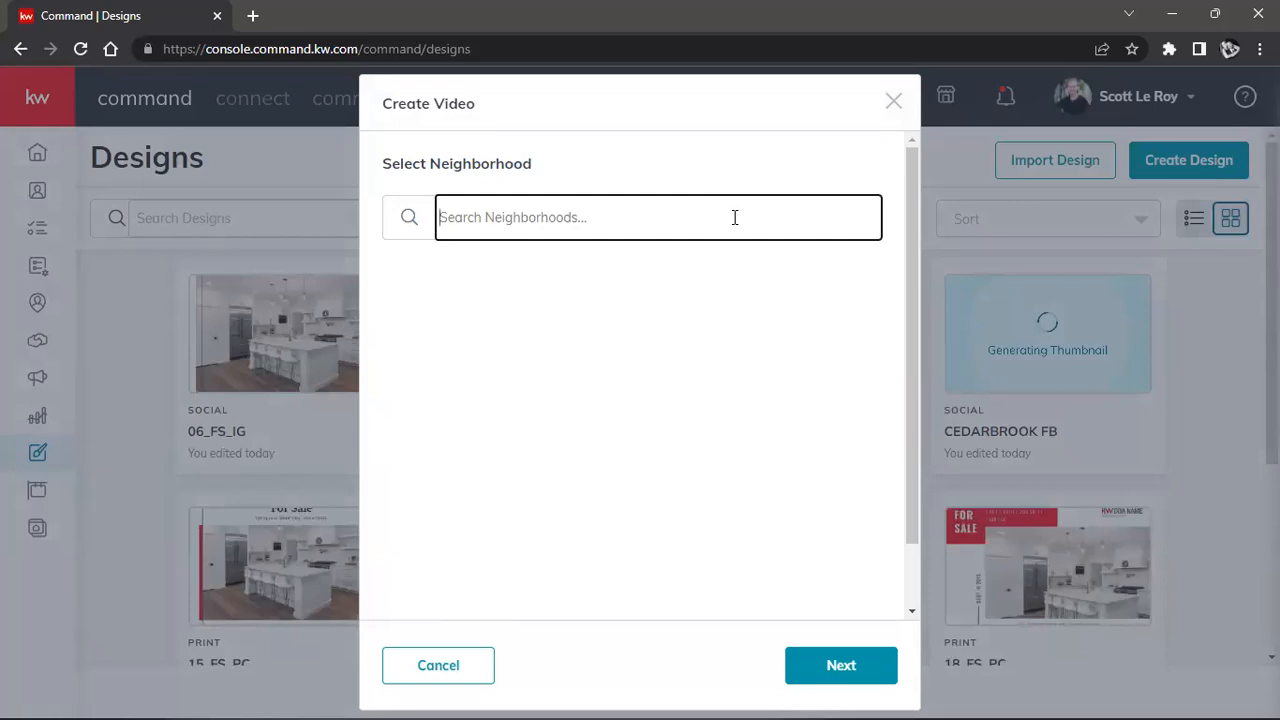
text(Eugene)
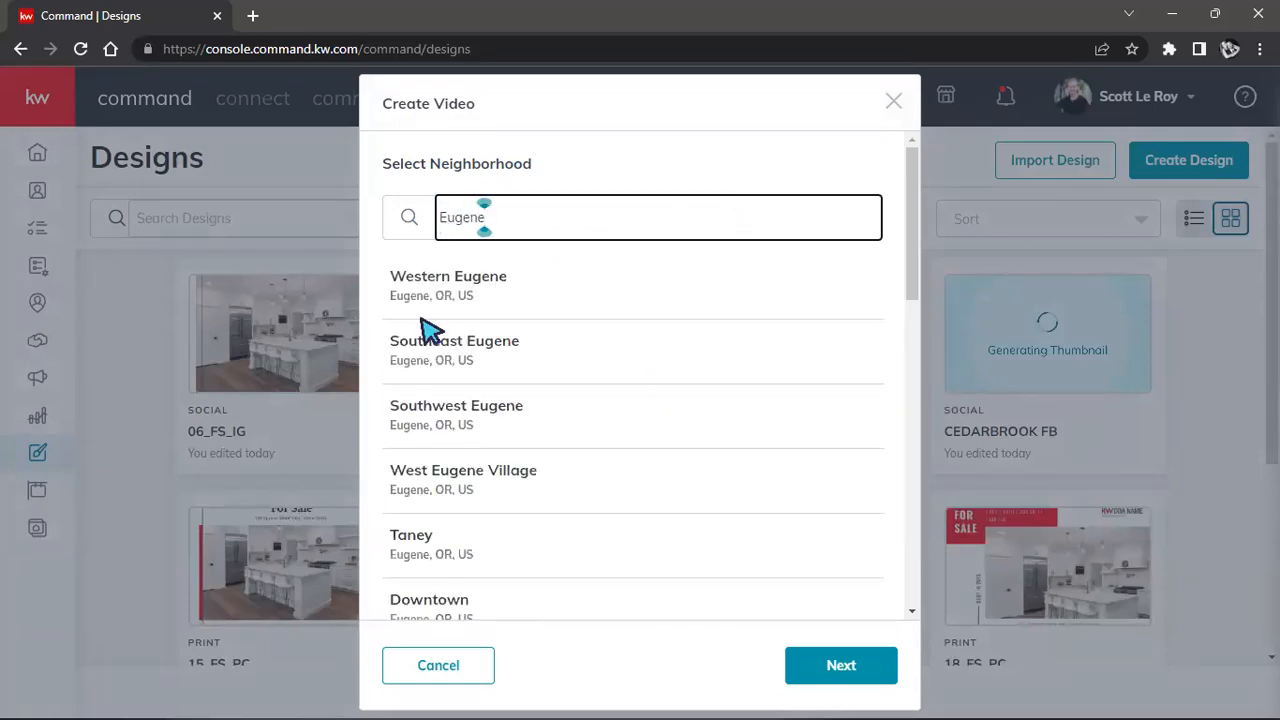
click(511, 289)
click(866, 672)
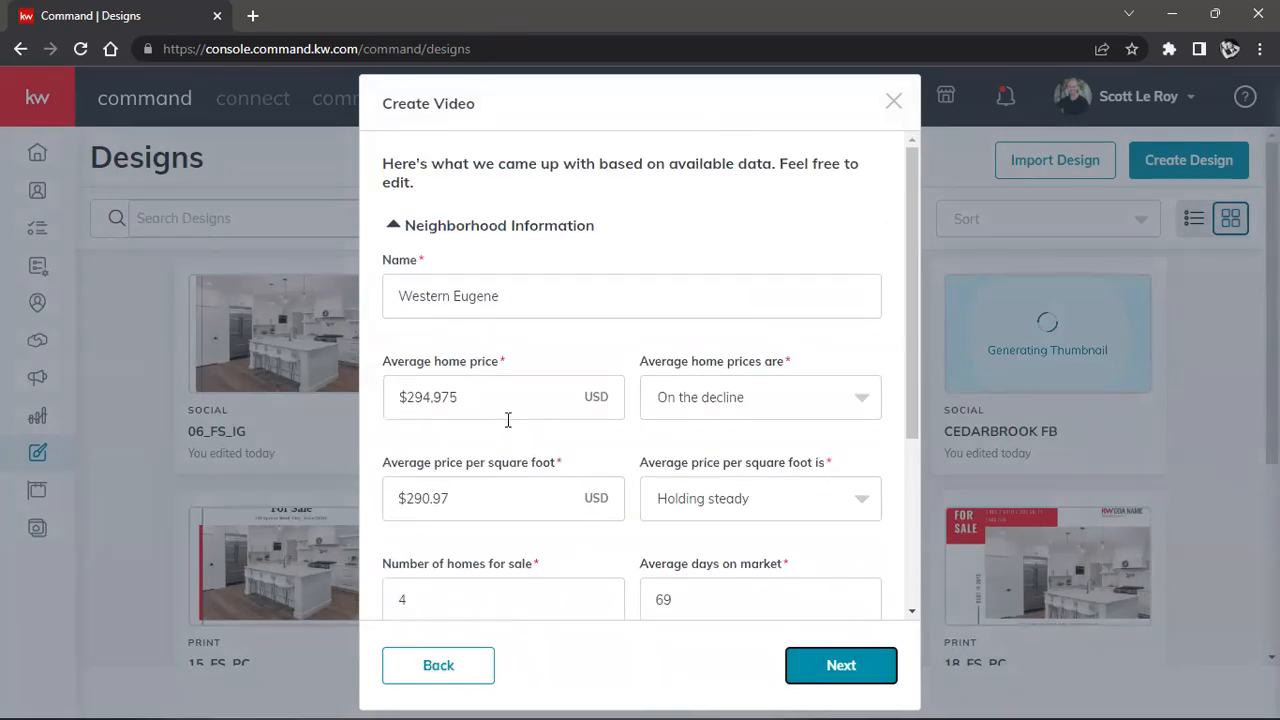
Review the Western Eugene market figures and expand the Agent Information section.
scroll(508, 420, down, 2)
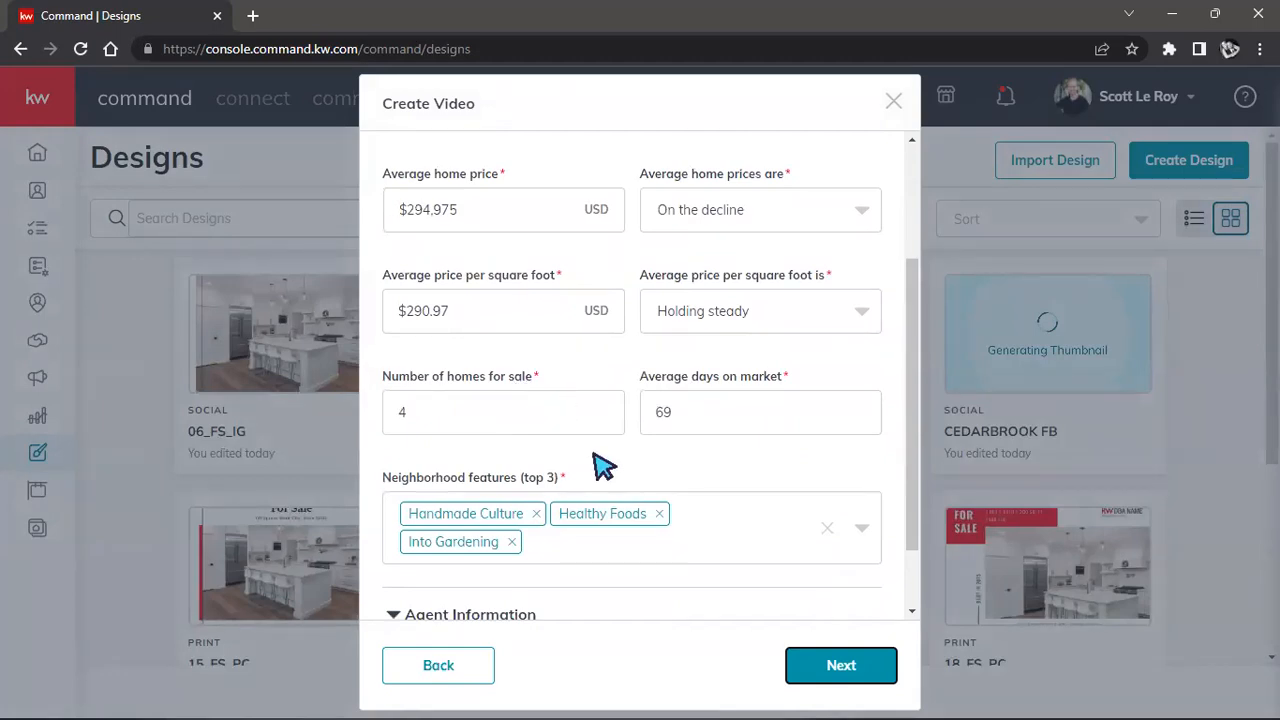
scroll(551, 440, up, 2)
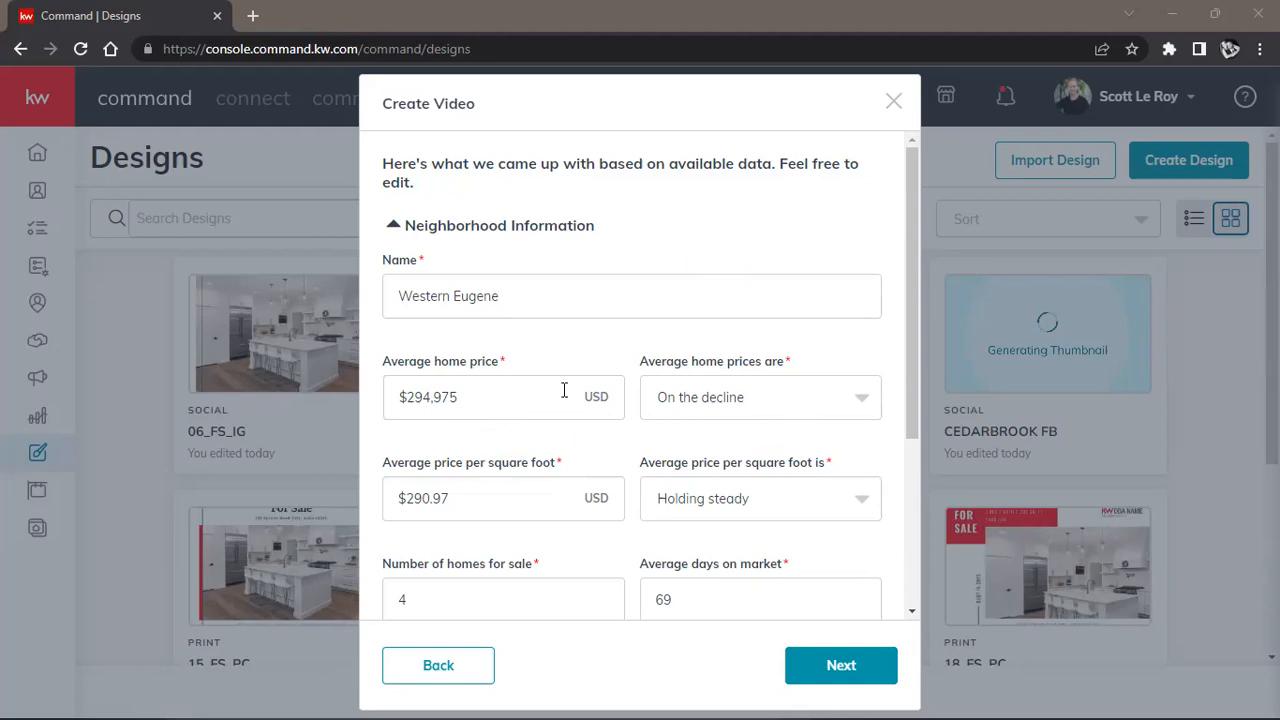
scroll(657, 405, down, 3)
scroll(690, 370, up, 2)
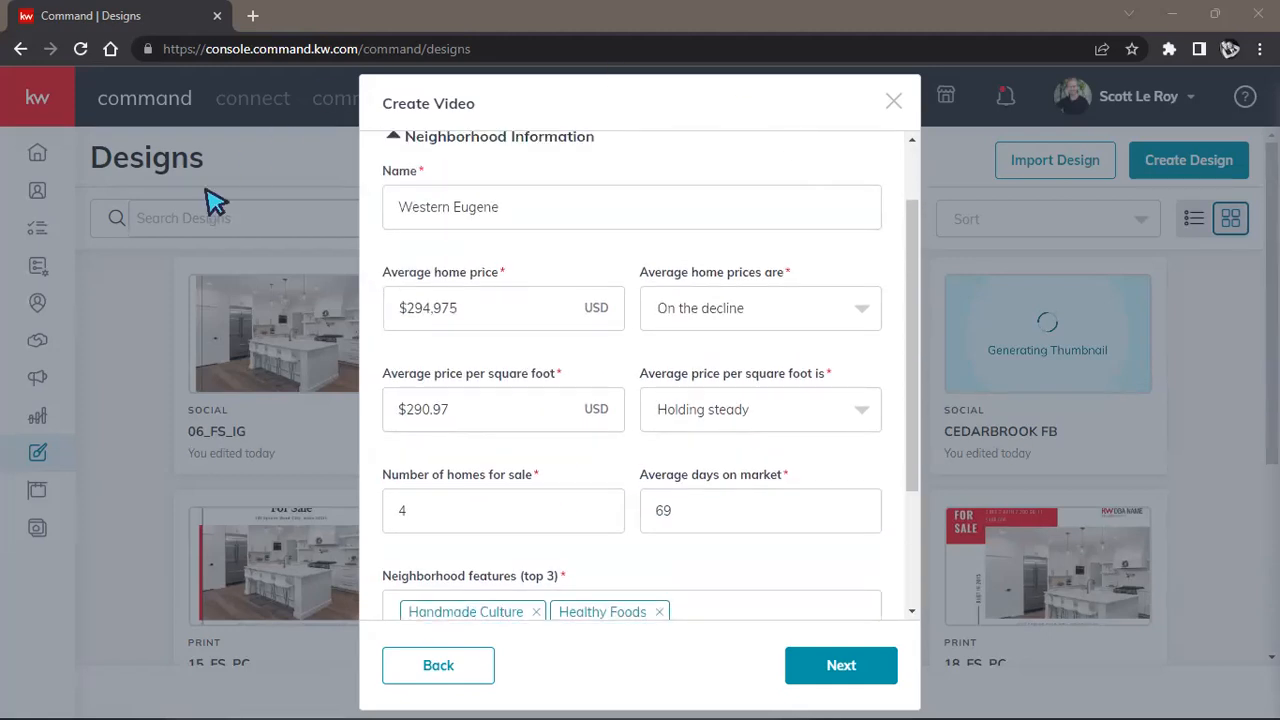
scroll(560, 240, up, 1)
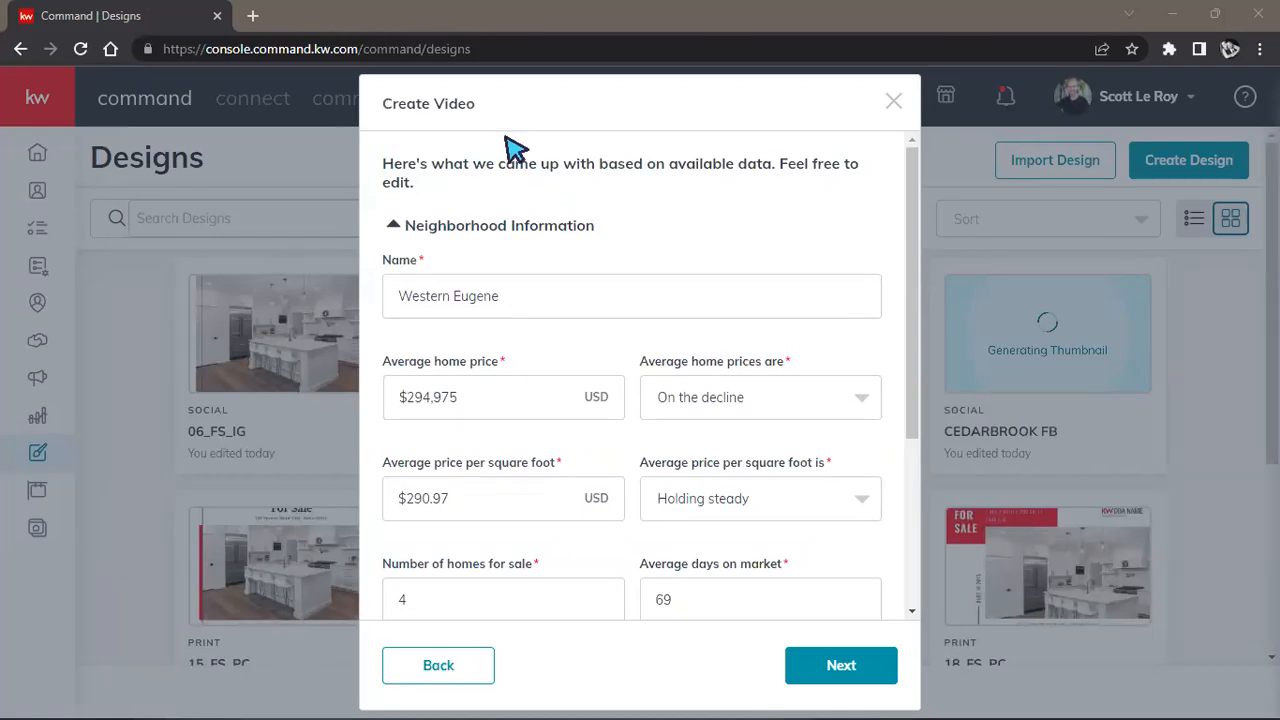
scroll(640, 258, down, 3)
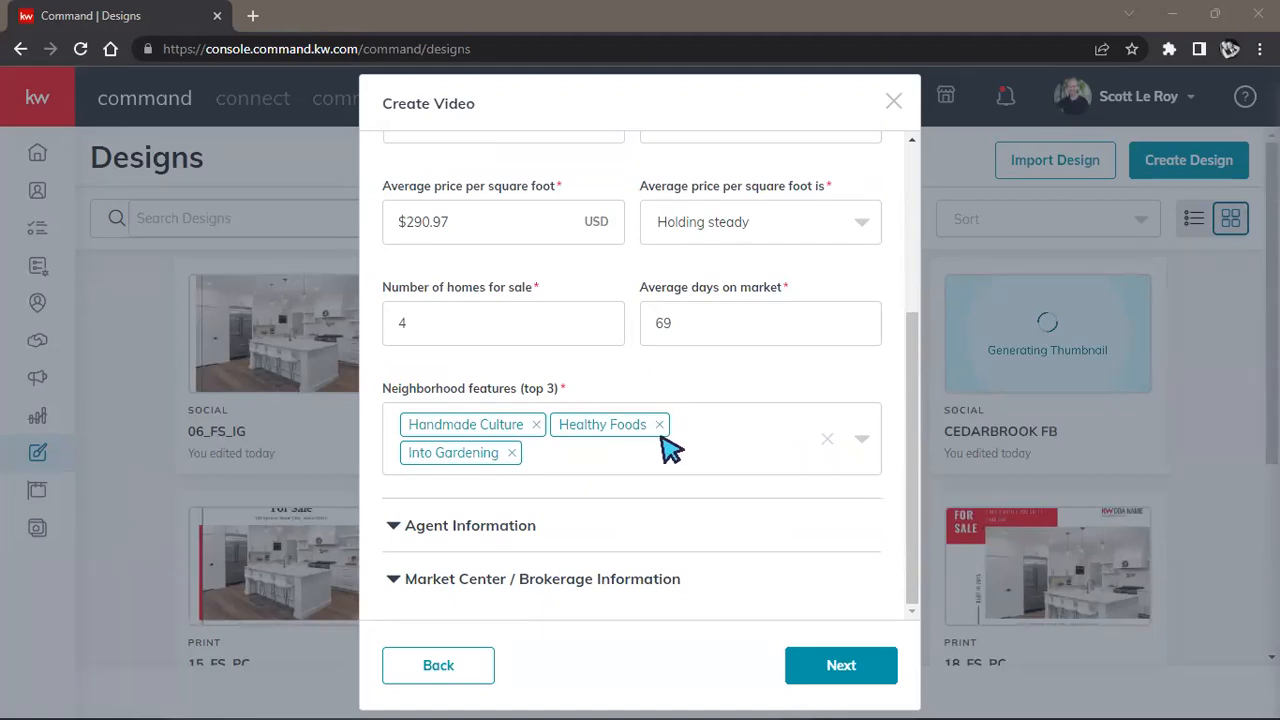
click(438, 540)
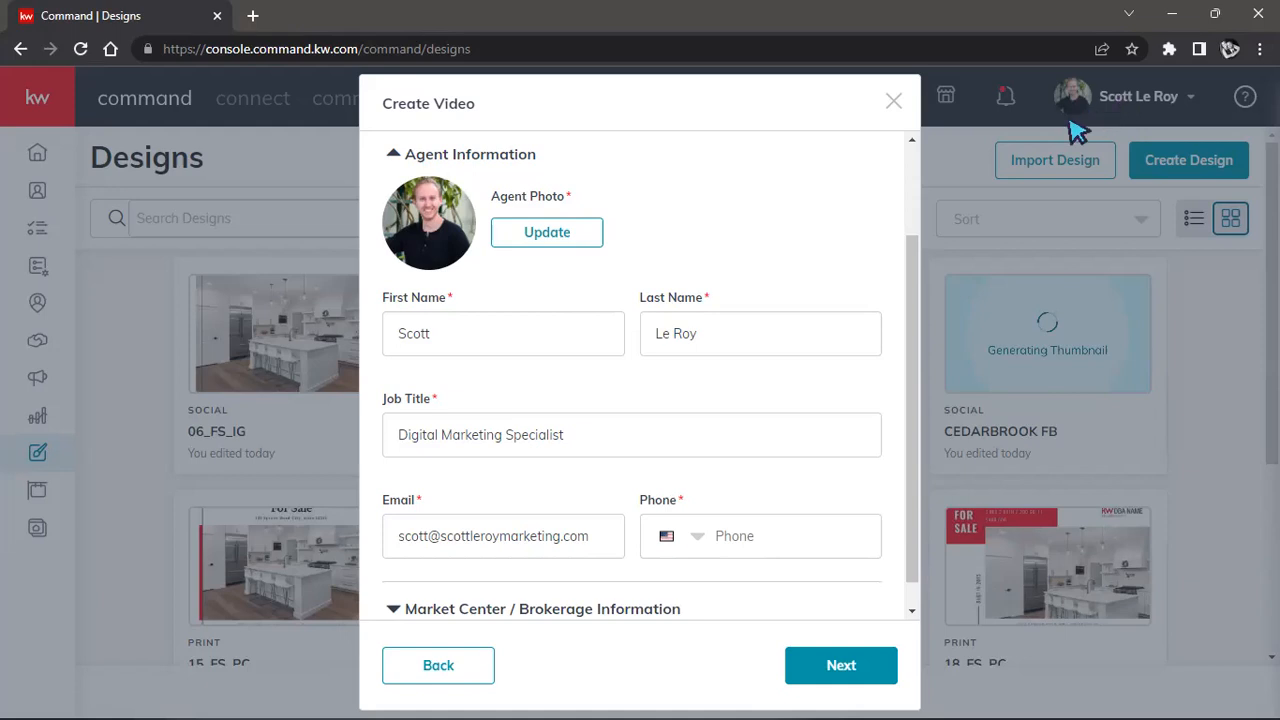
Scroll to the brokerage details showing the DBA logo, agent license number and owner statement.
scroll(665, 252, up, 2)
scroll(668, 255, down, 1)
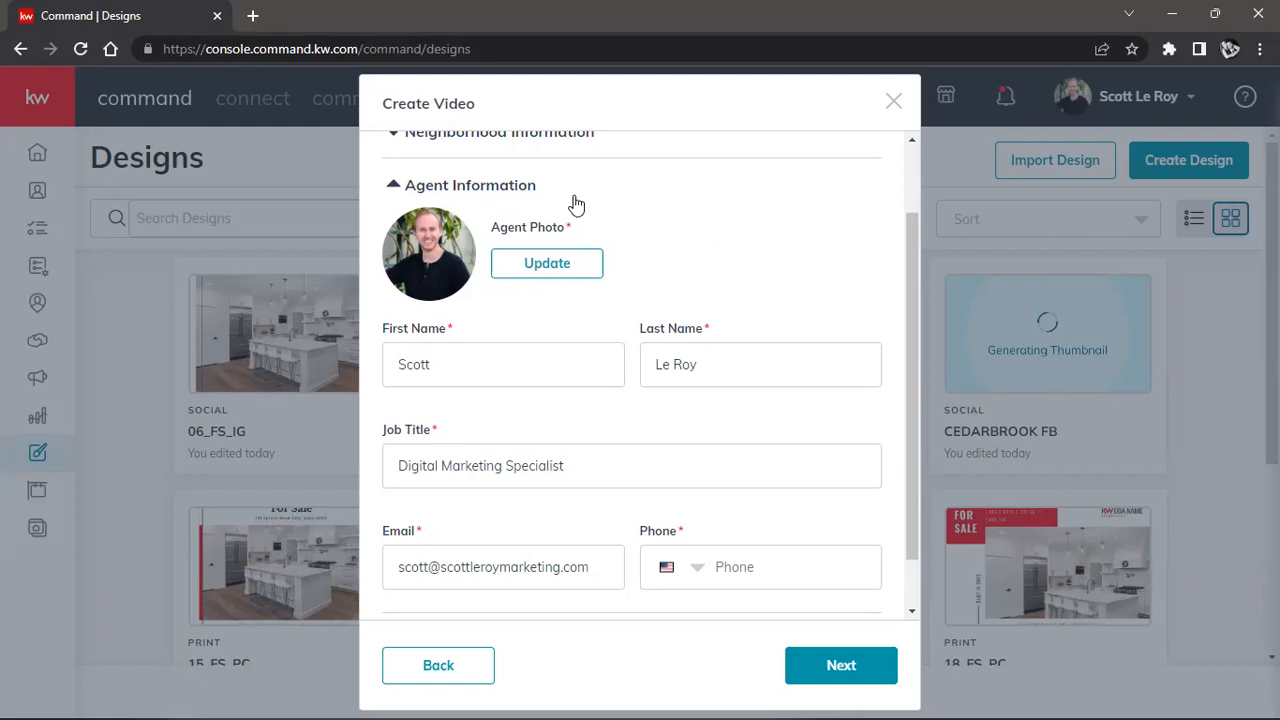
scroll(689, 250, down, 1)
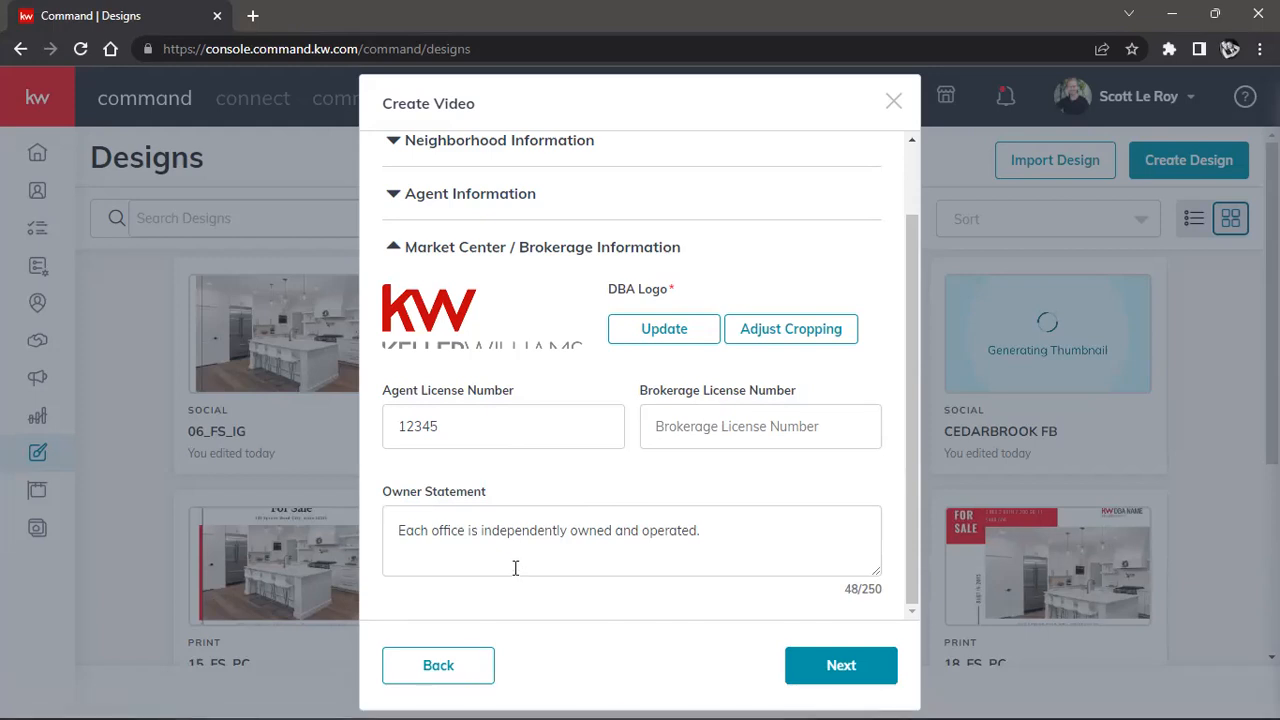
Generate the Western Eugene video, play through its preview, and save it to Designs.
click(832, 673)
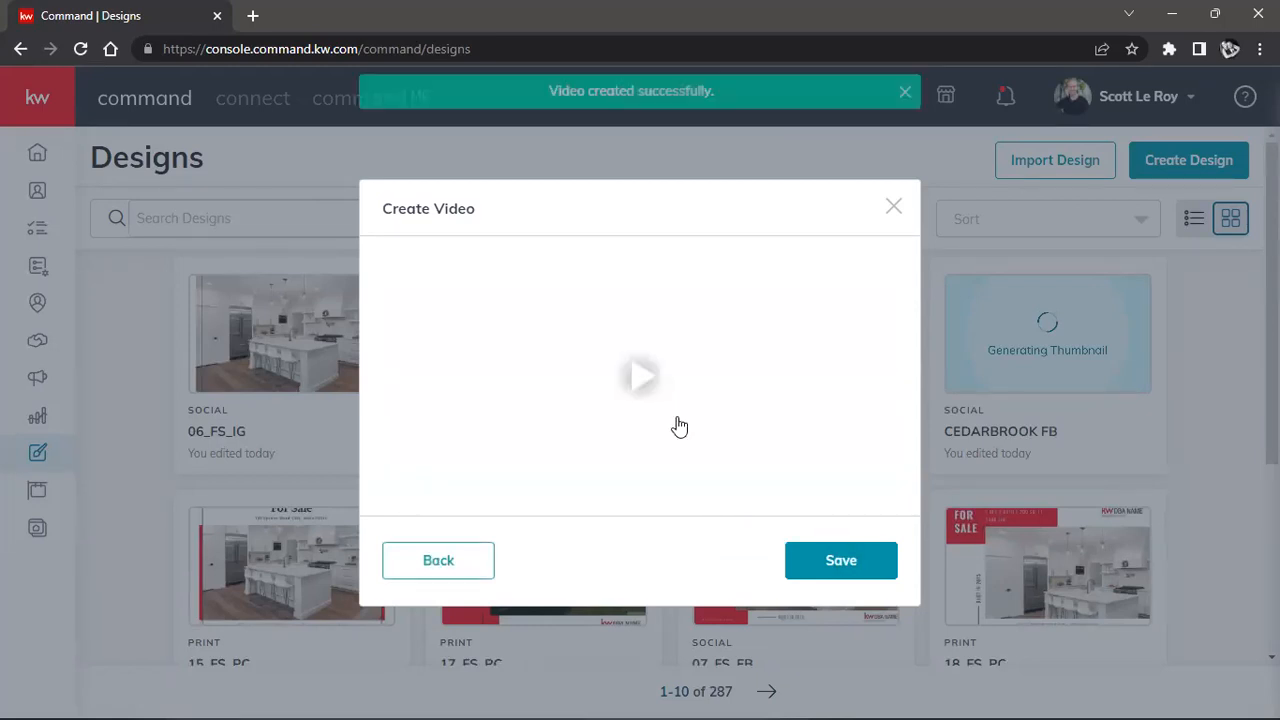
click(636, 386)
click(406, 474)
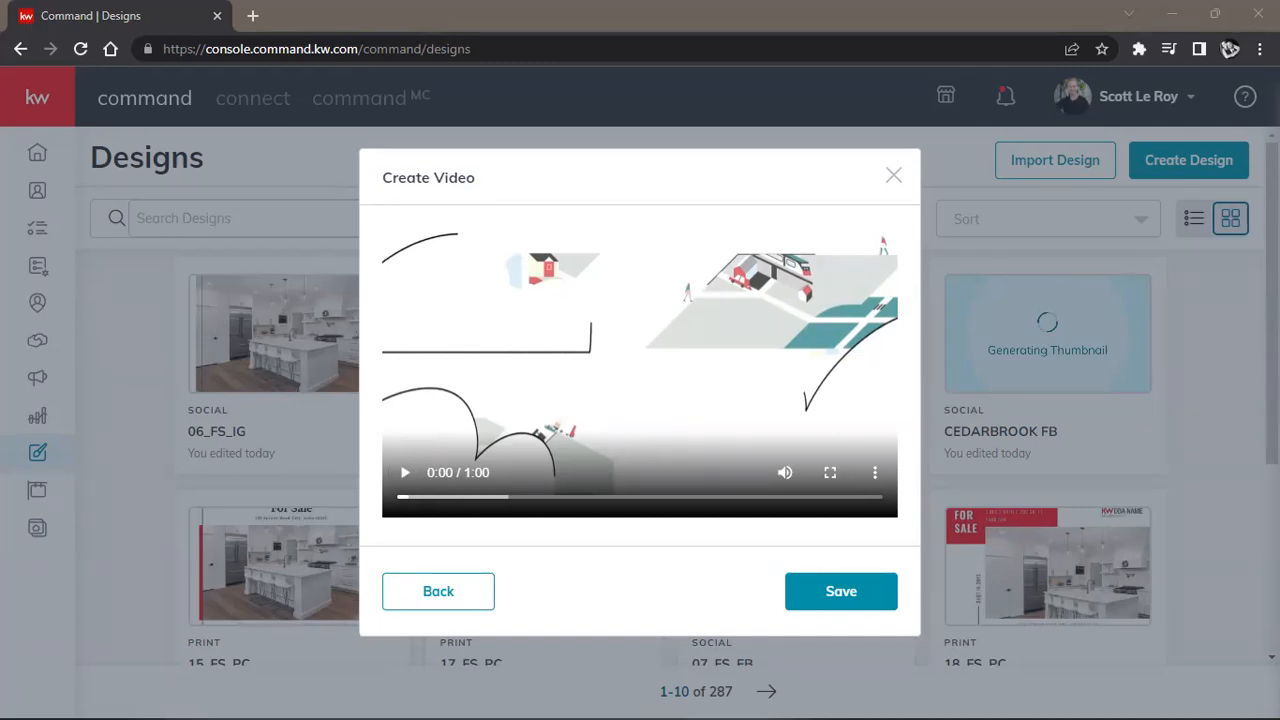
click(405, 472)
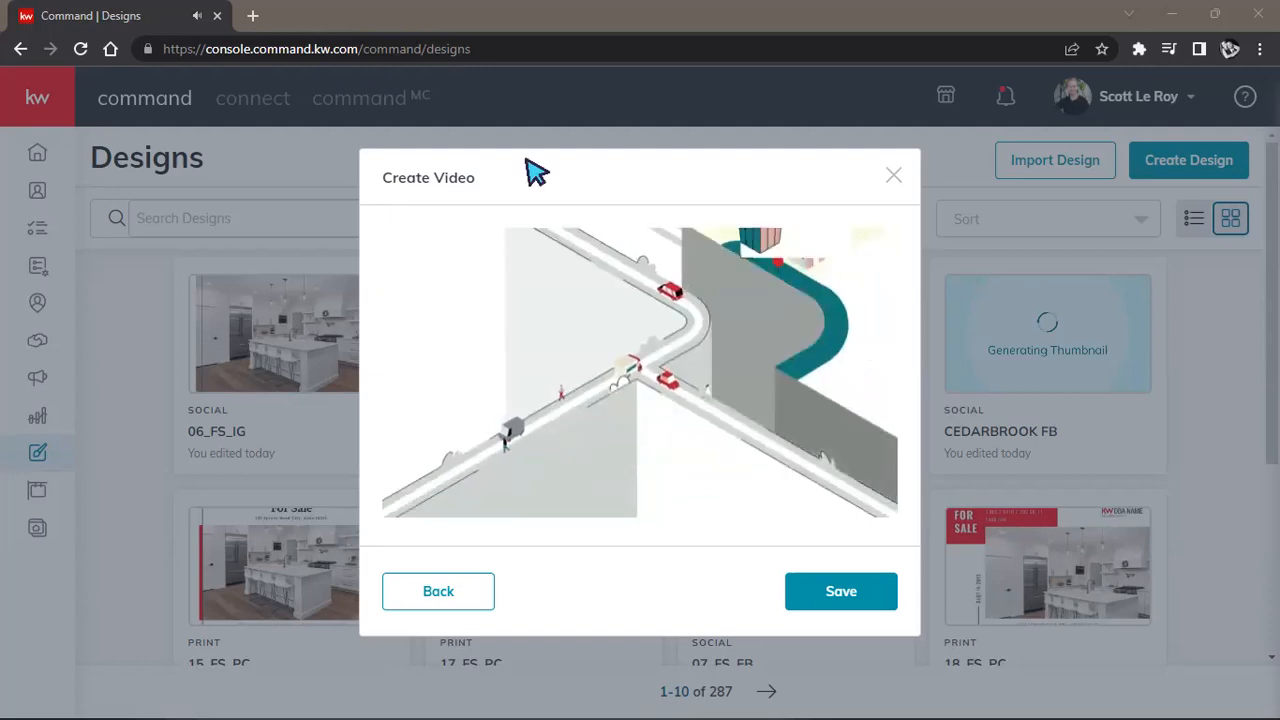
click(407, 474)
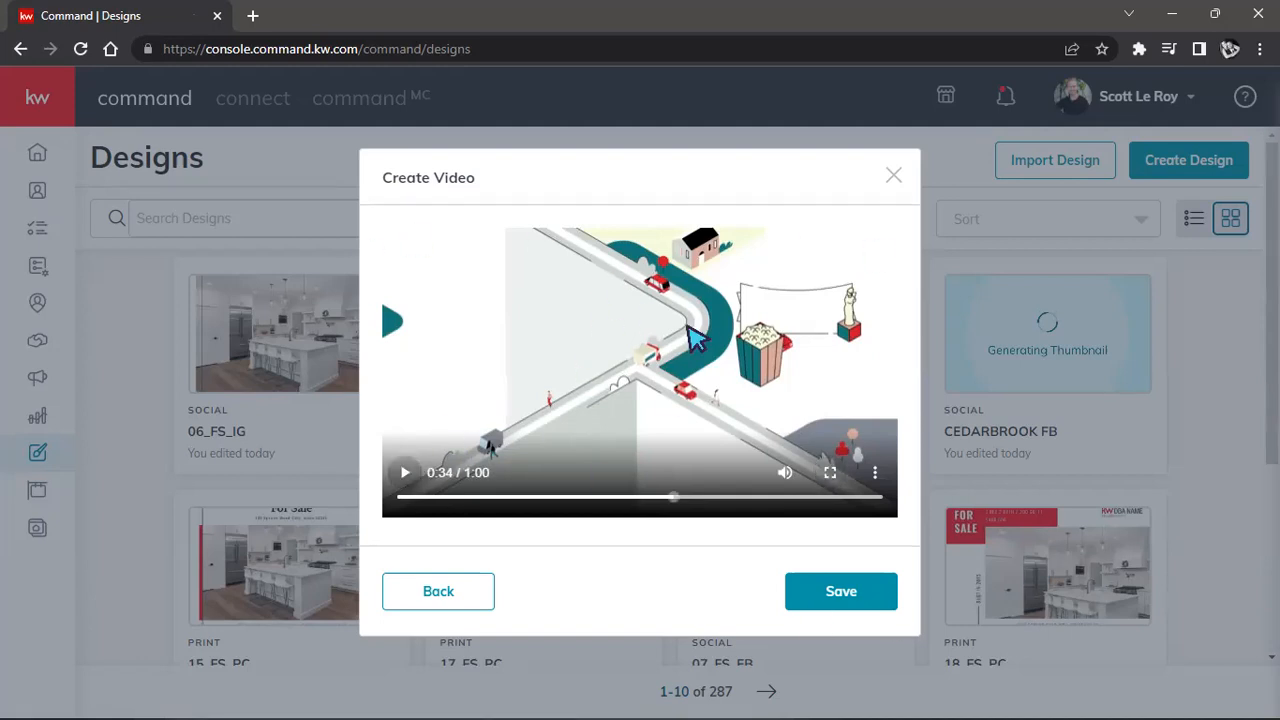
click(849, 591)
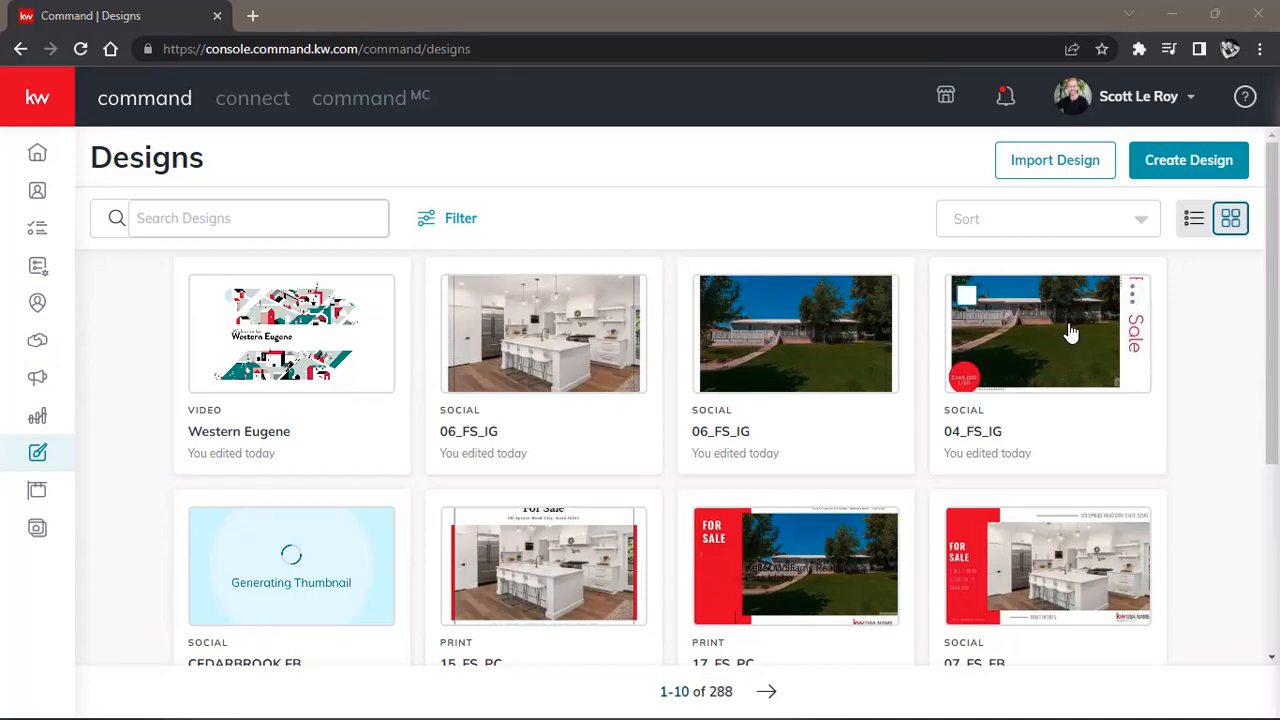
Start a new Social design and continue to the social post templates.
click(1183, 172)
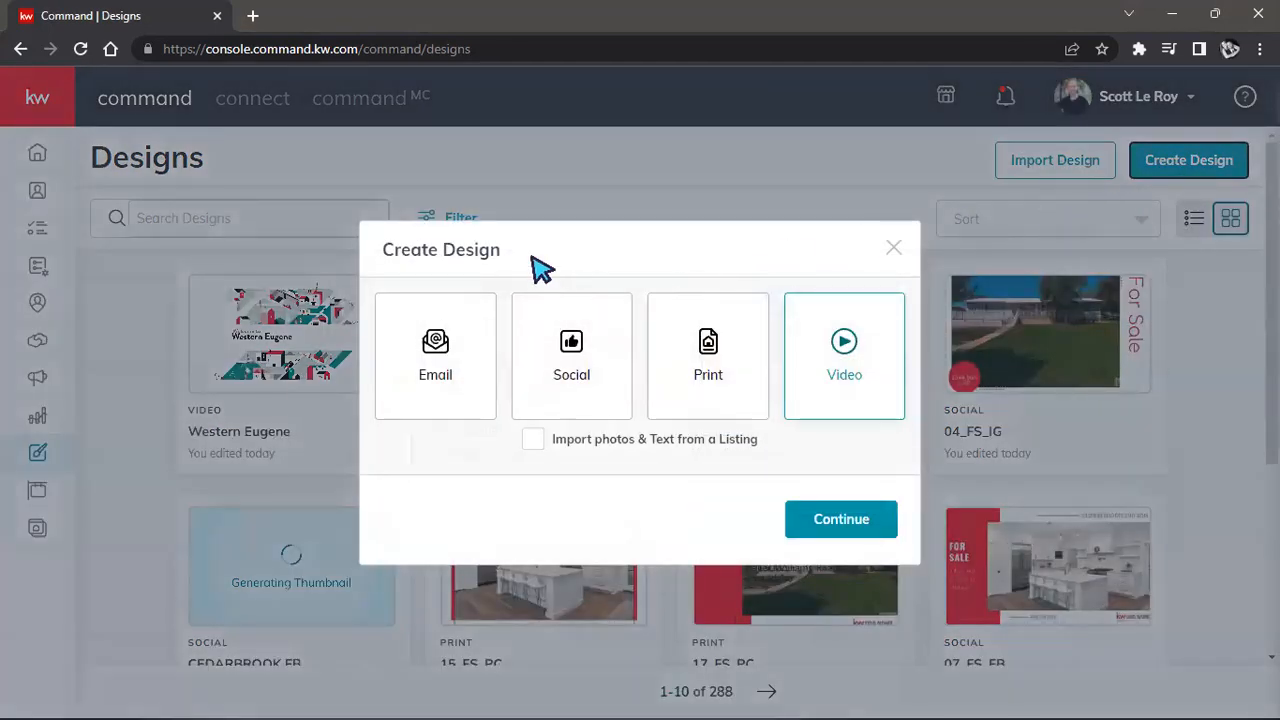
click(562, 345)
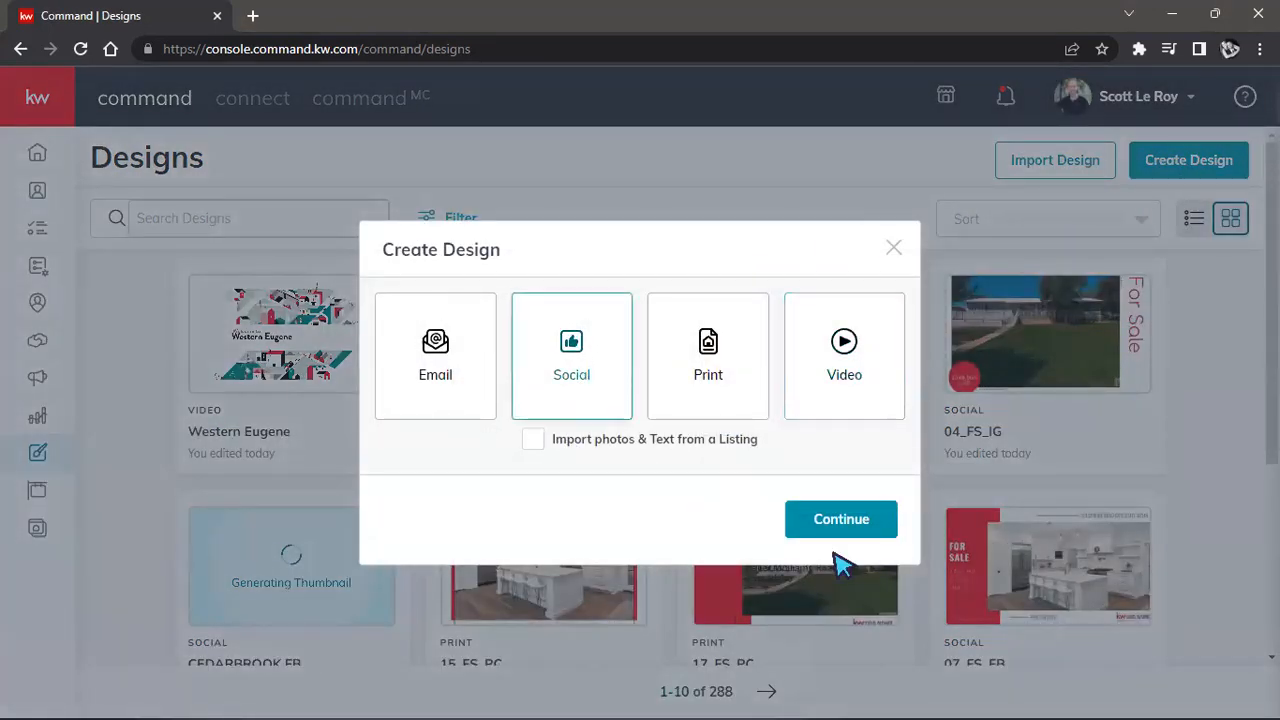
click(840, 526)
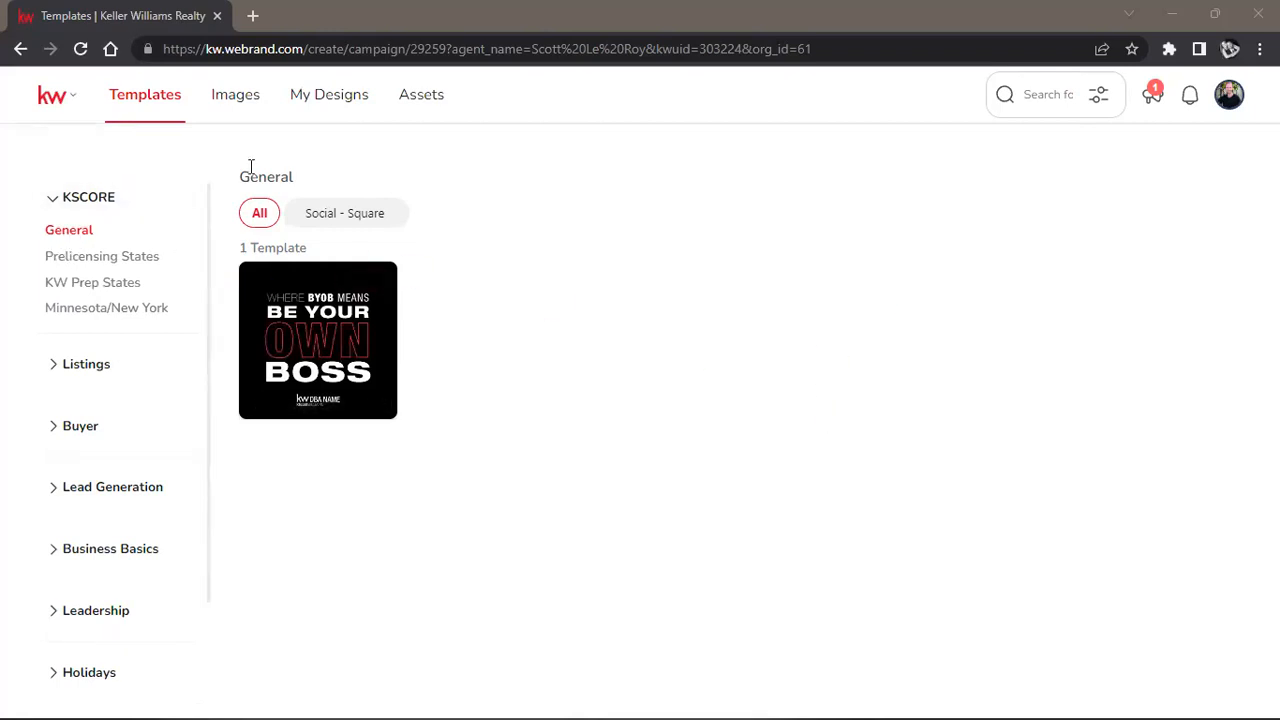
Browse the template categories, expanding Listings to look through its templates.
scroll(171, 374, down, 2)
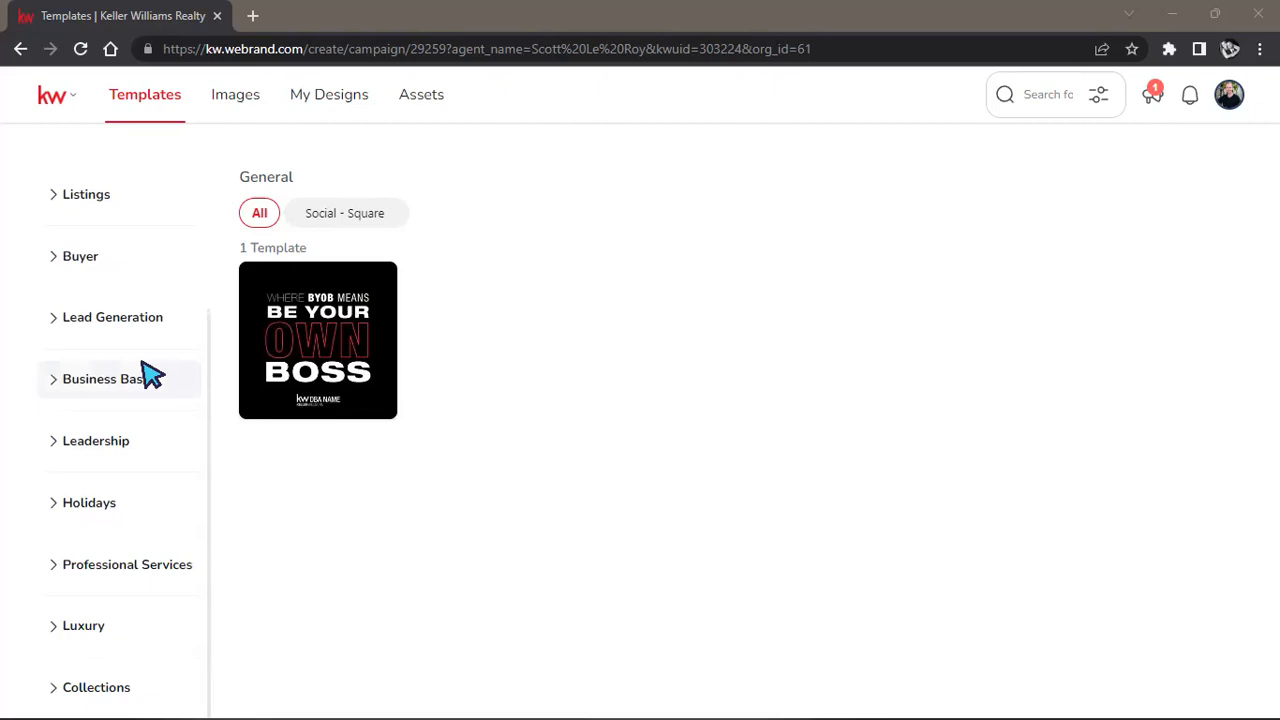
scroll(150, 372, up, 2)
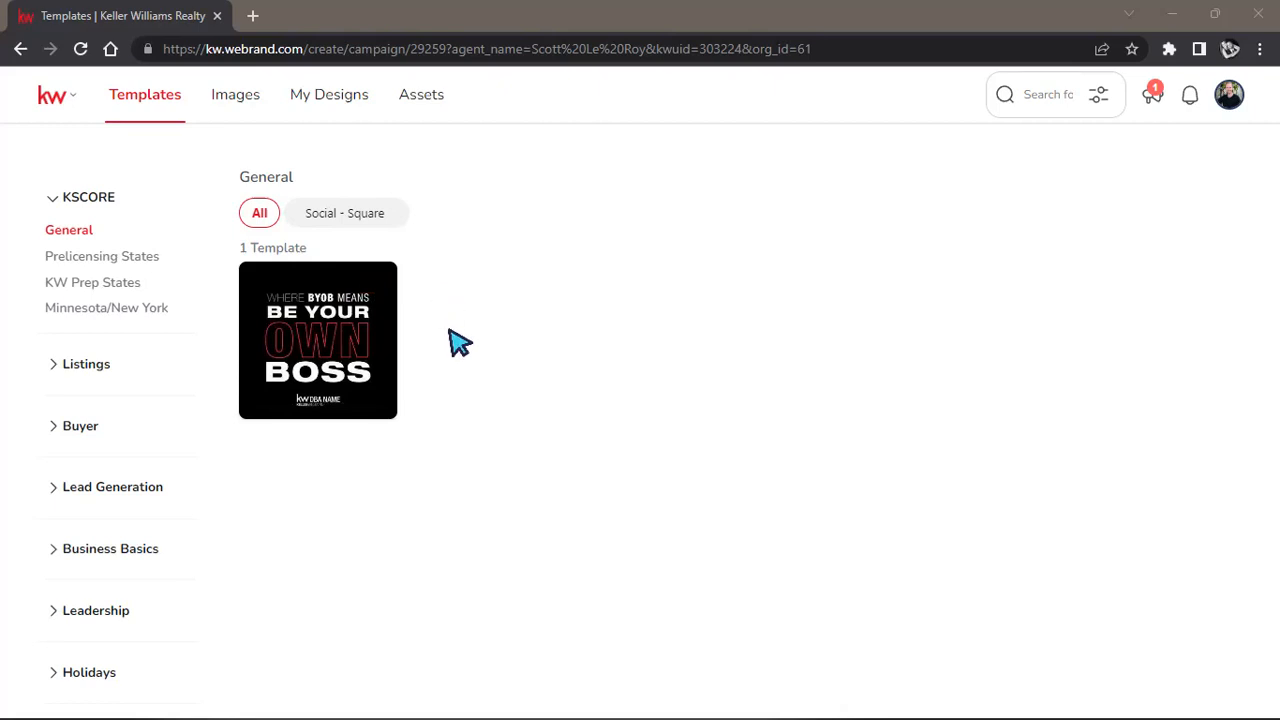
mouse_move(386, 329)
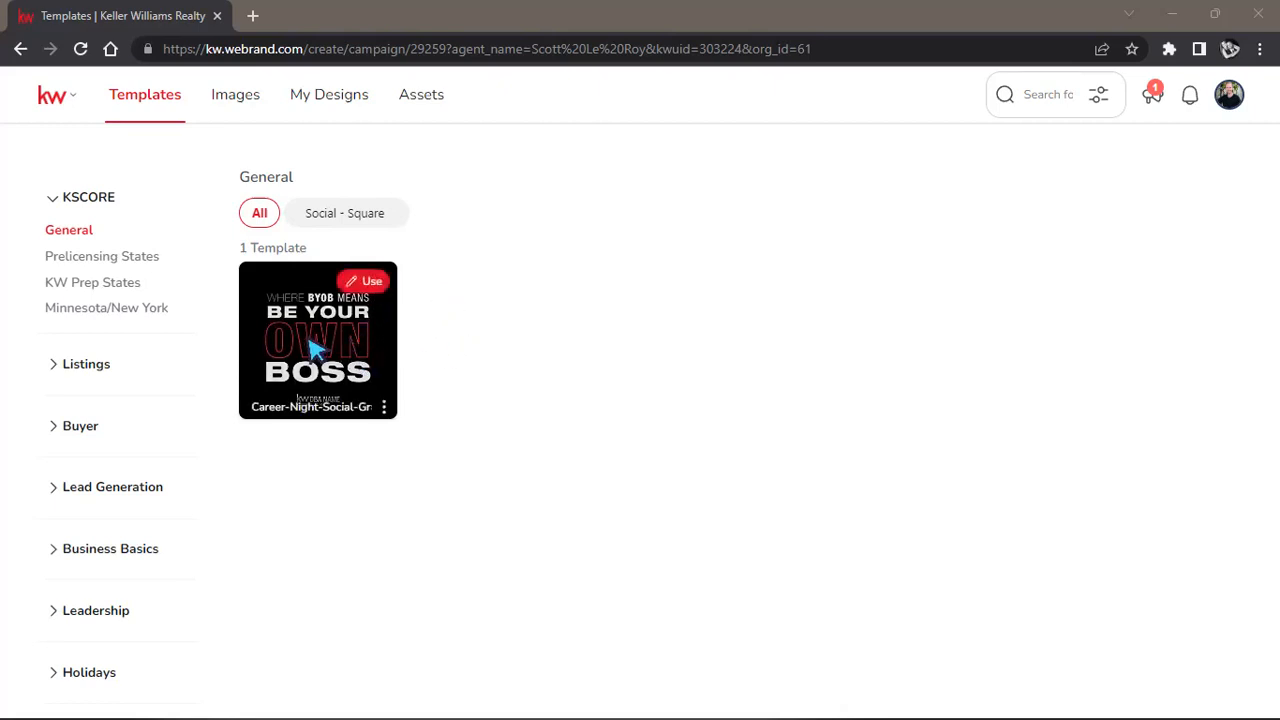
click(76, 366)
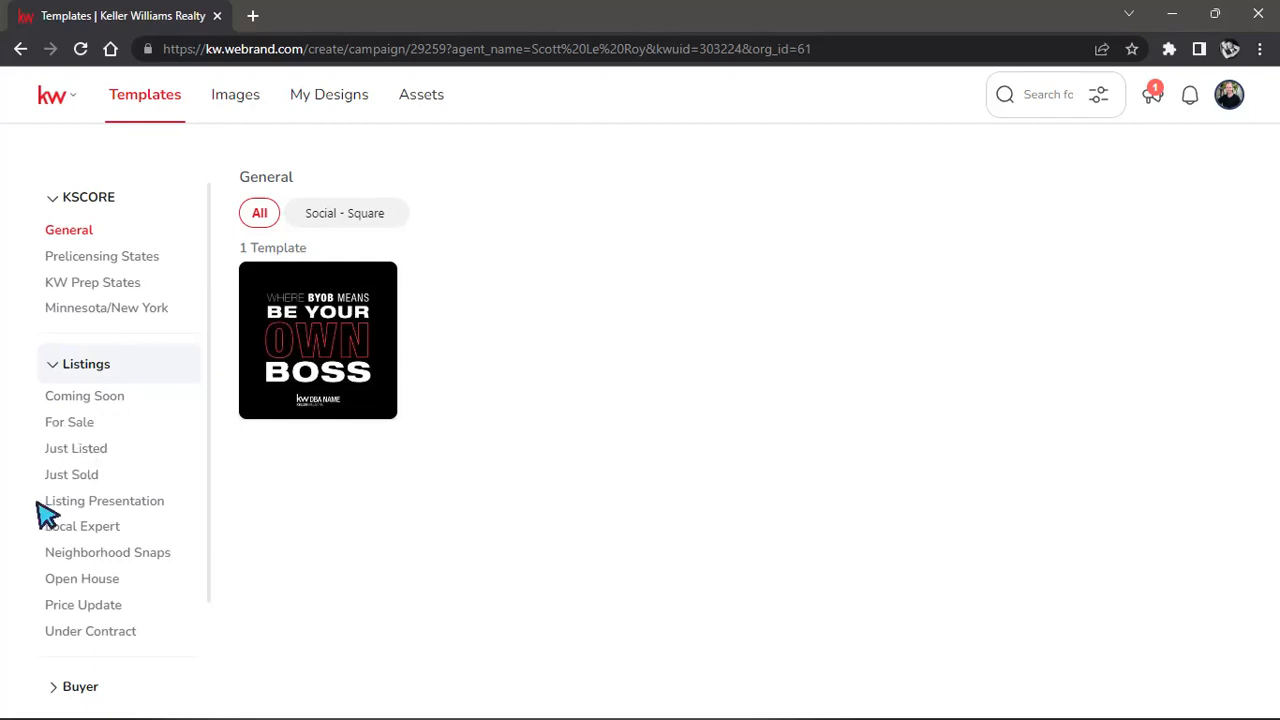
scroll(168, 557, down, 1)
scroll(168, 557, down, 3)
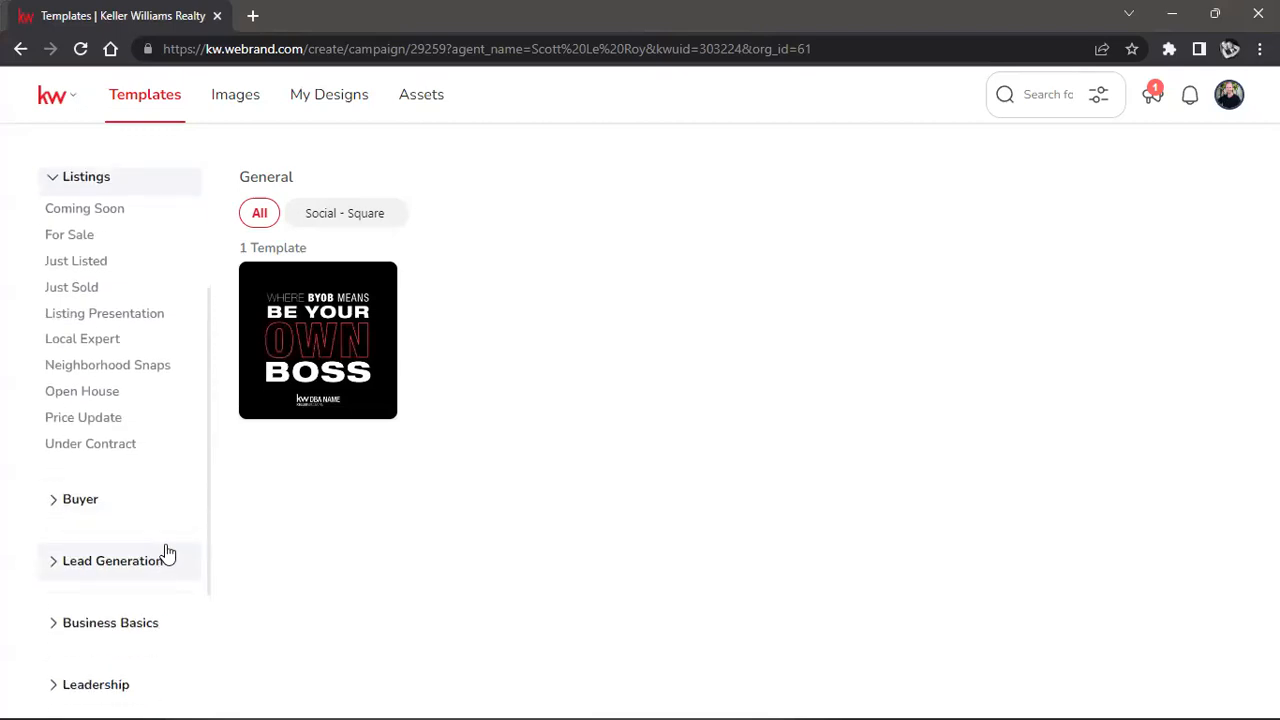
scroll(135, 398, up, 2)
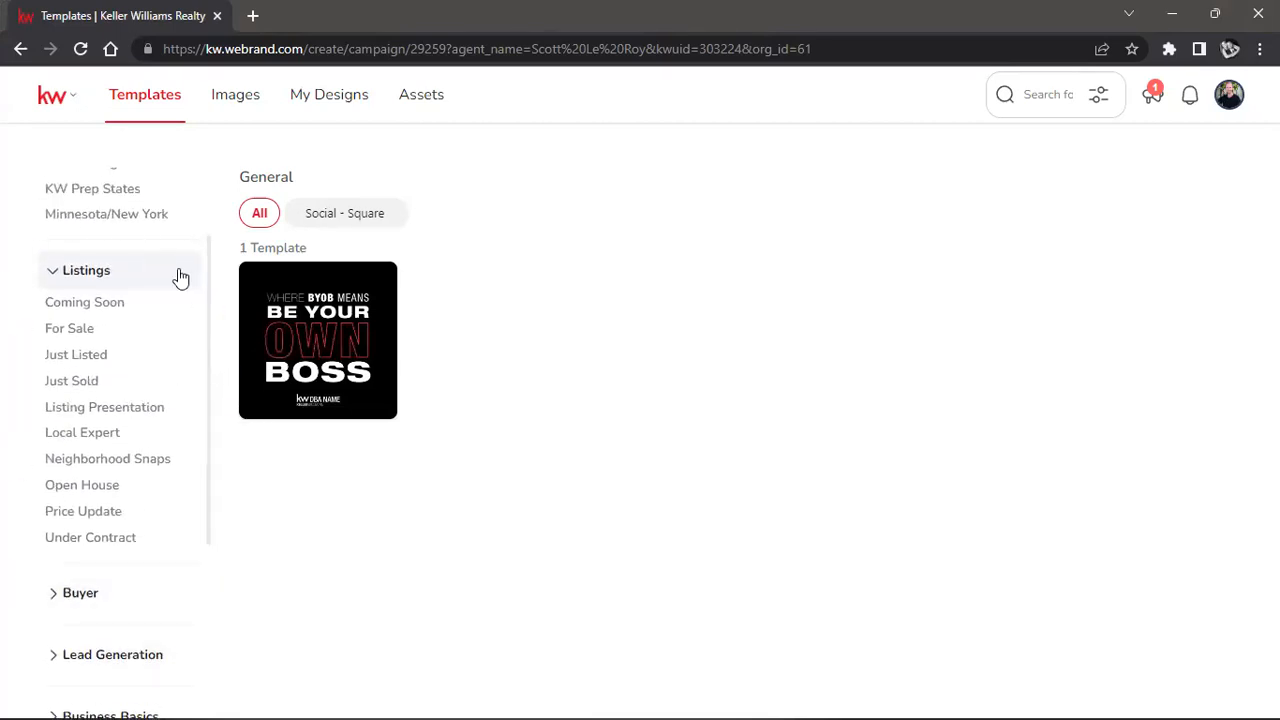
Open Lead Generation's Client Love templates, listing 29 templates like 'Home Safe for the Holidays'.
click(127, 279)
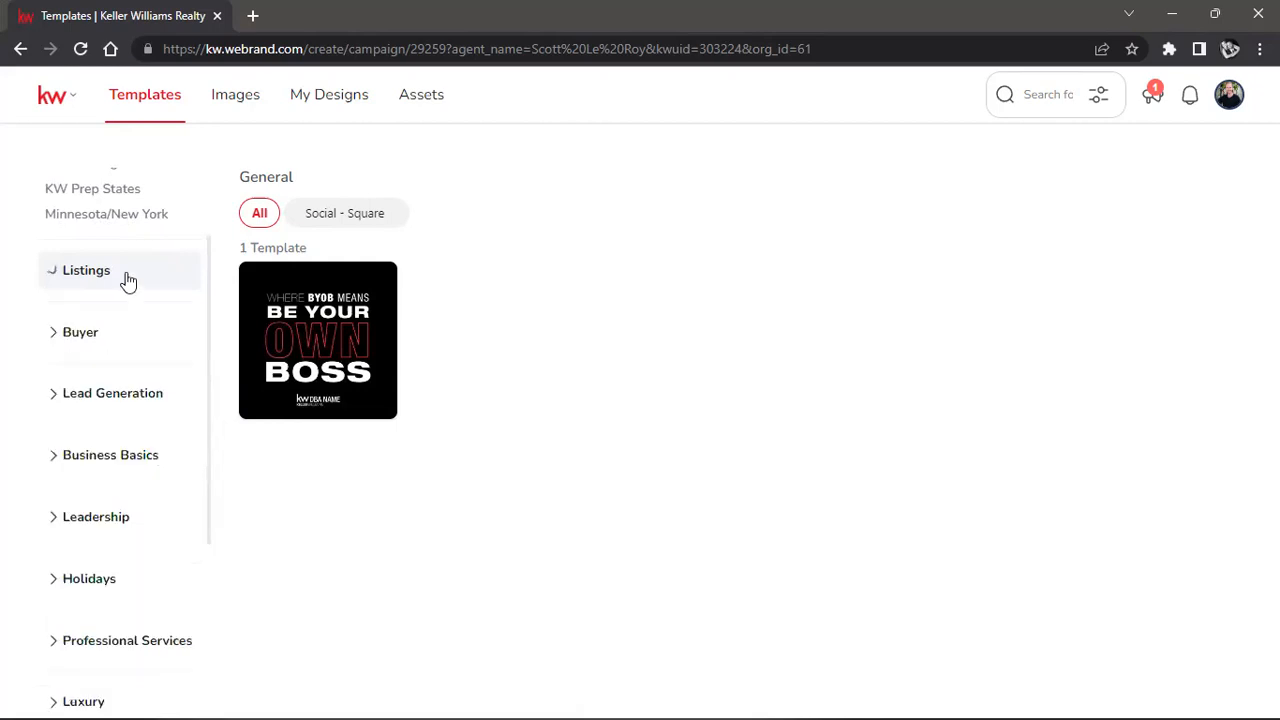
click(70, 343)
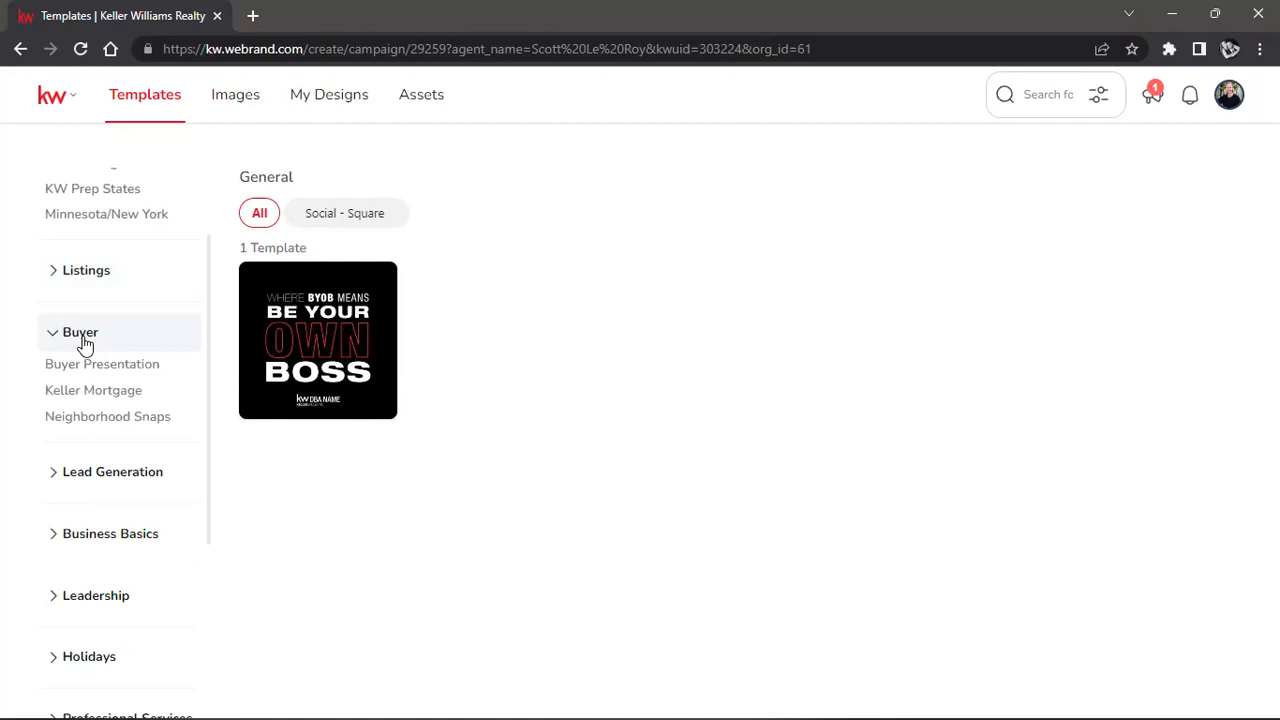
click(71, 280)
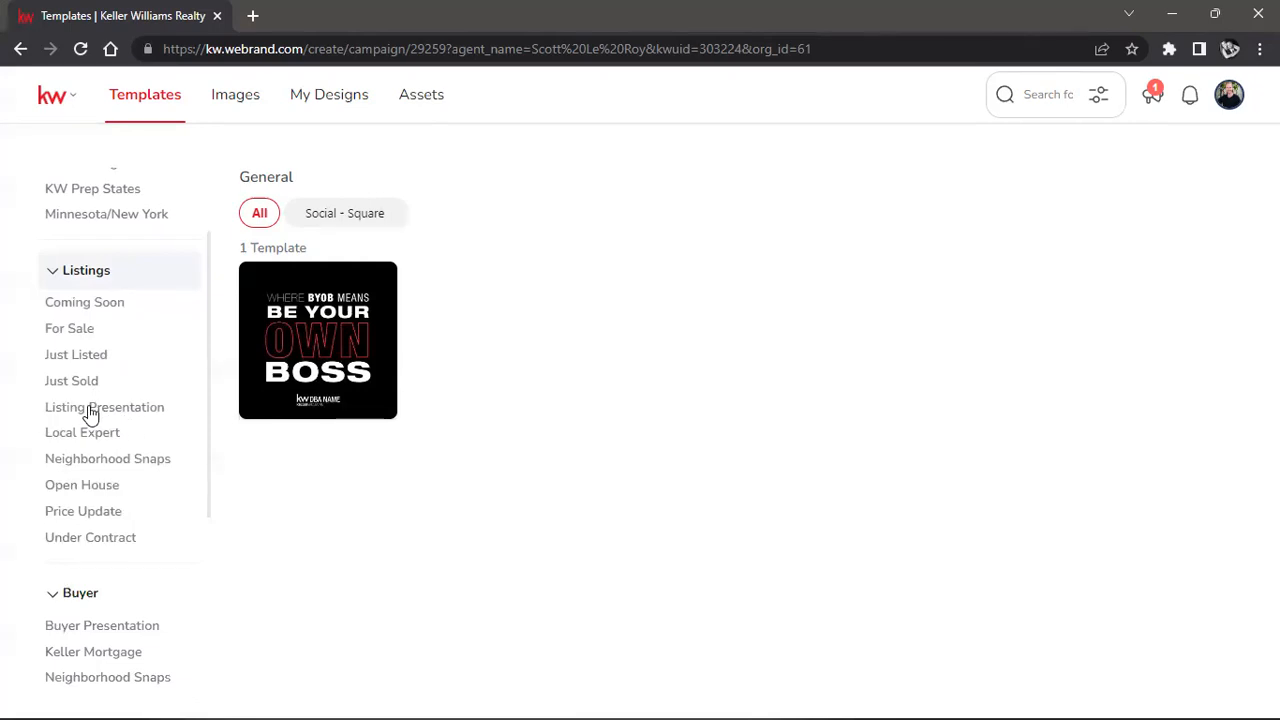
scroll(100, 420, down, 4)
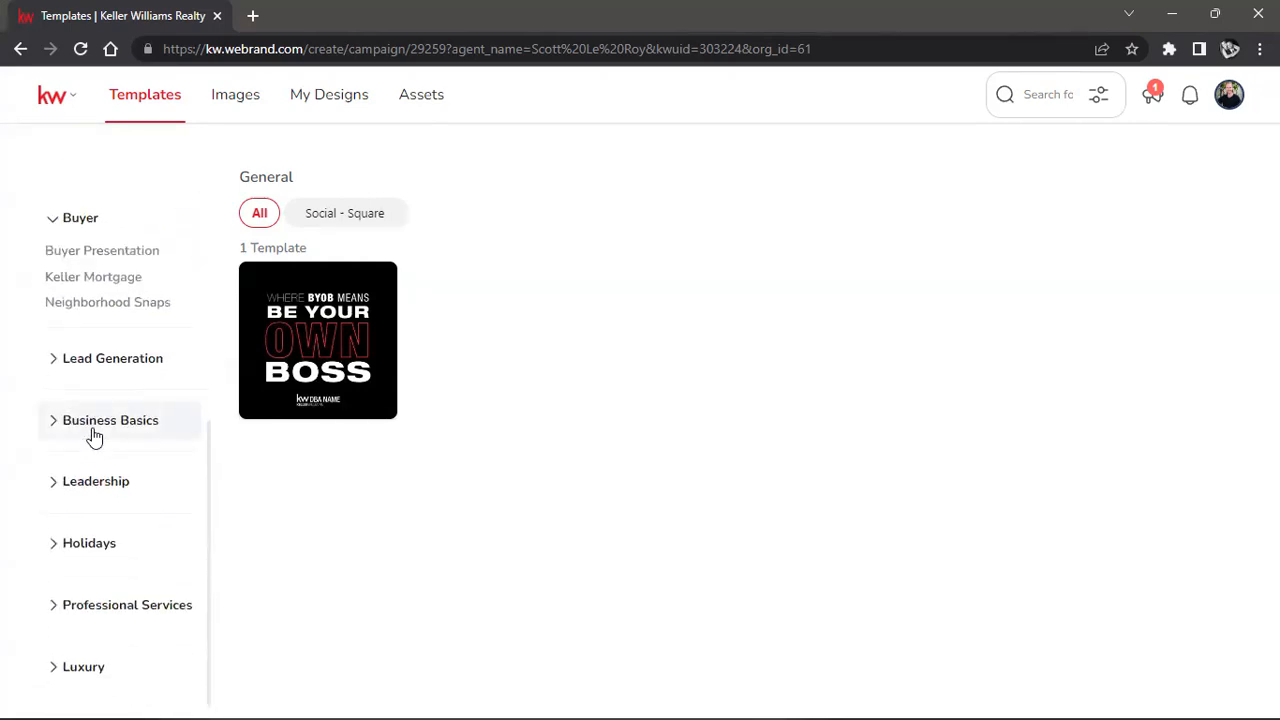
click(72, 360)
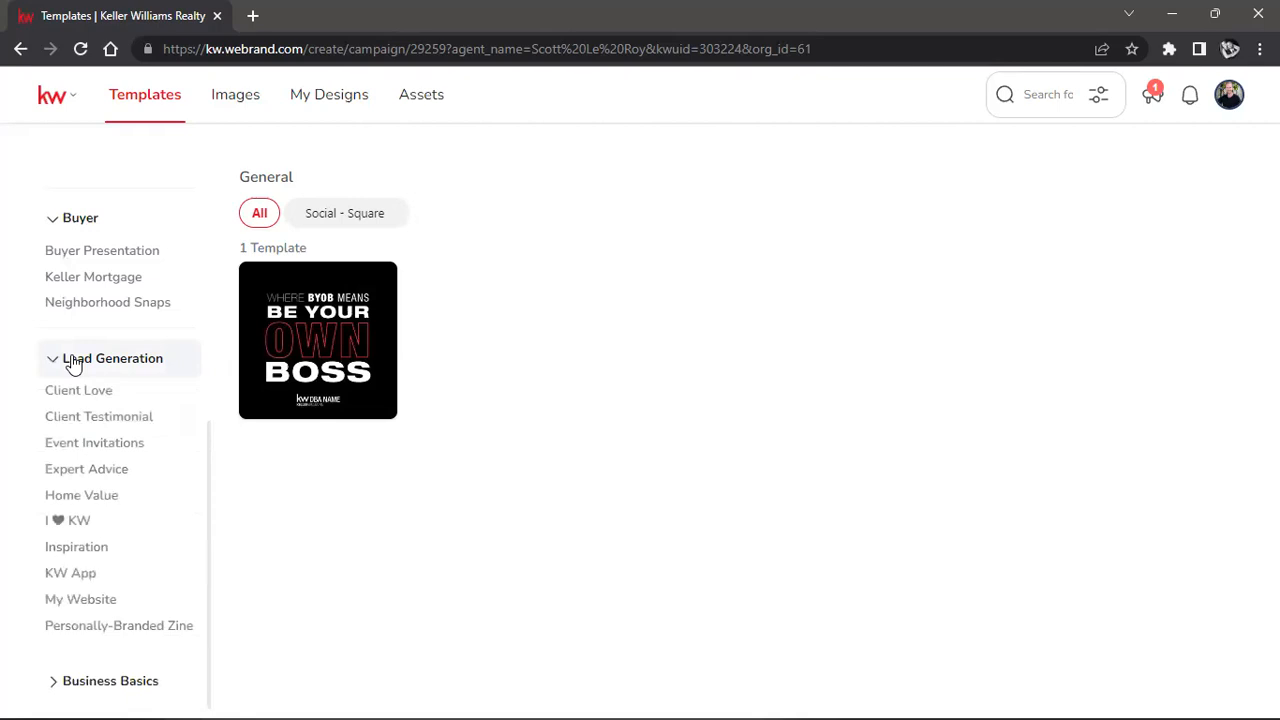
click(75, 392)
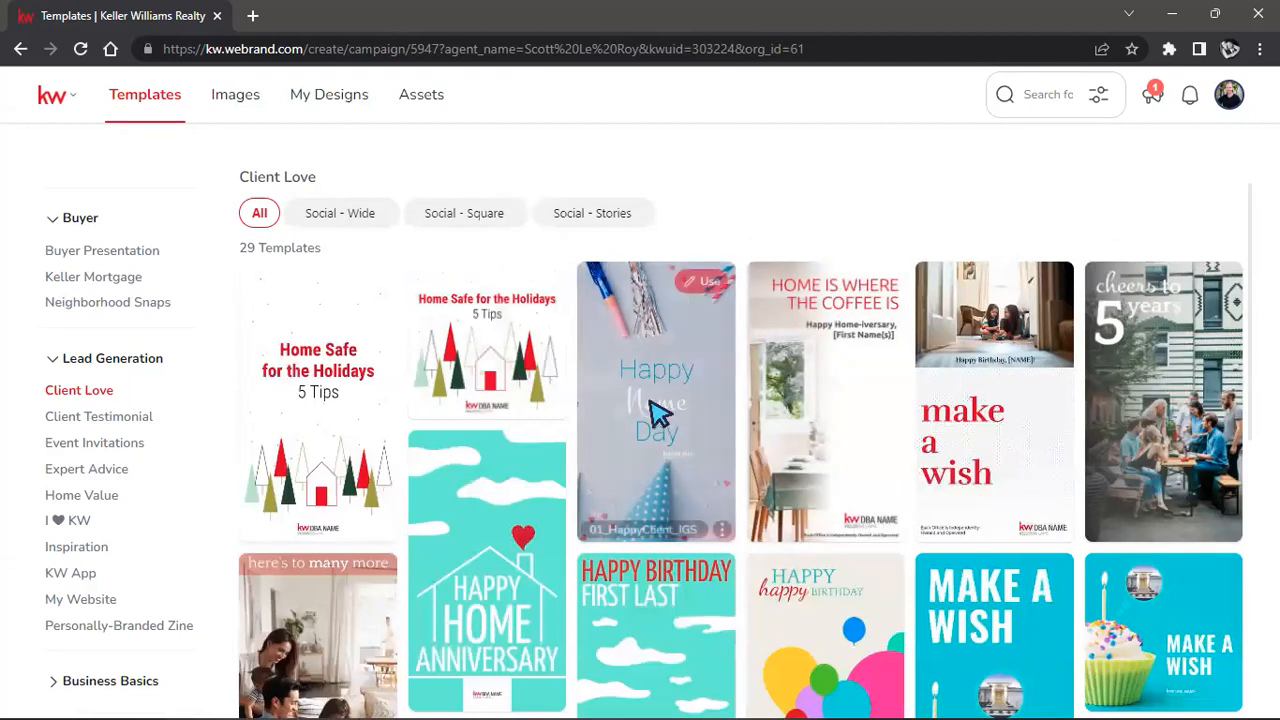
Browse the Client Love templates, then switch to the KW App templates.
scroll(705, 432, down, 1)
scroll(705, 432, down, 3)
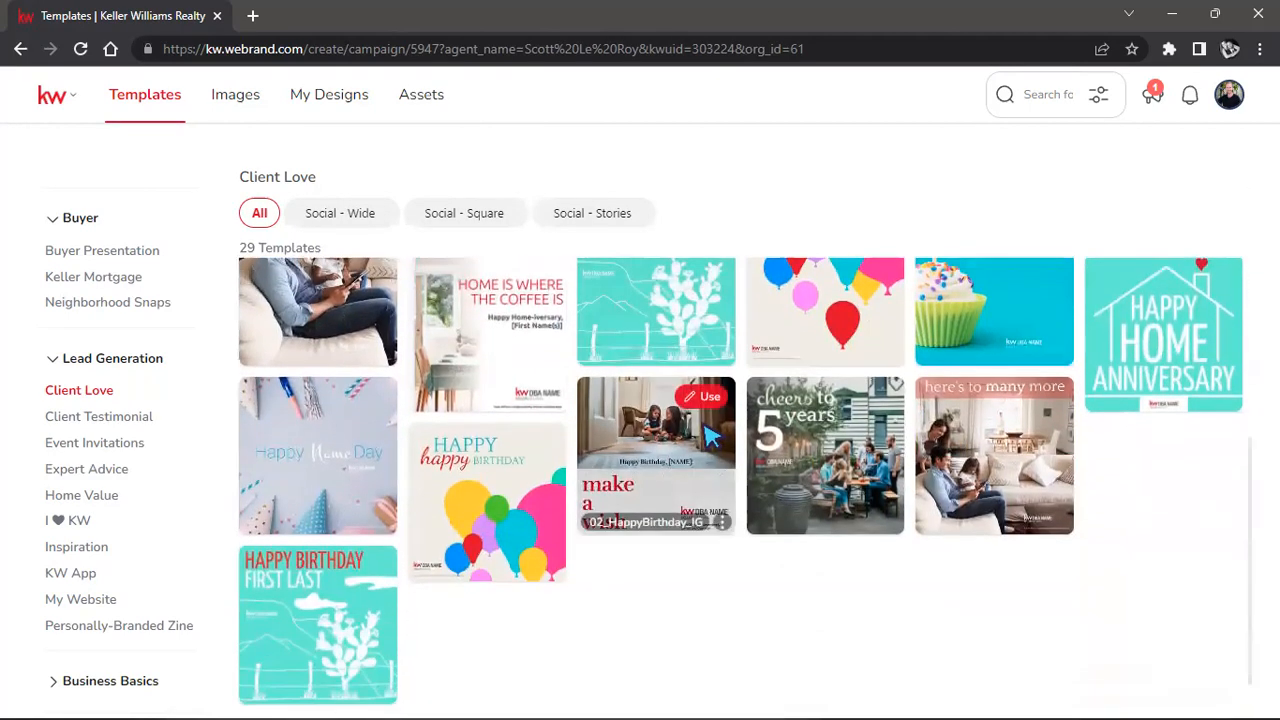
scroll(705, 432, up, 3)
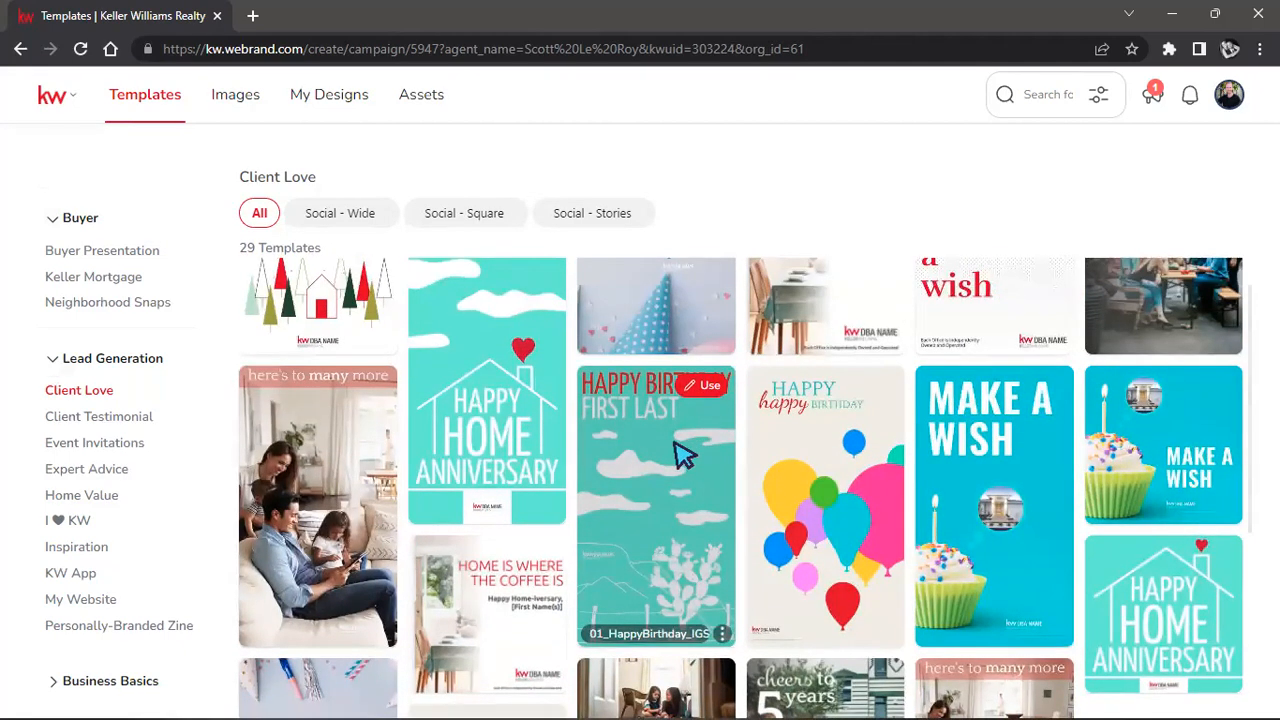
click(68, 582)
scroll(84, 430, down, 2)
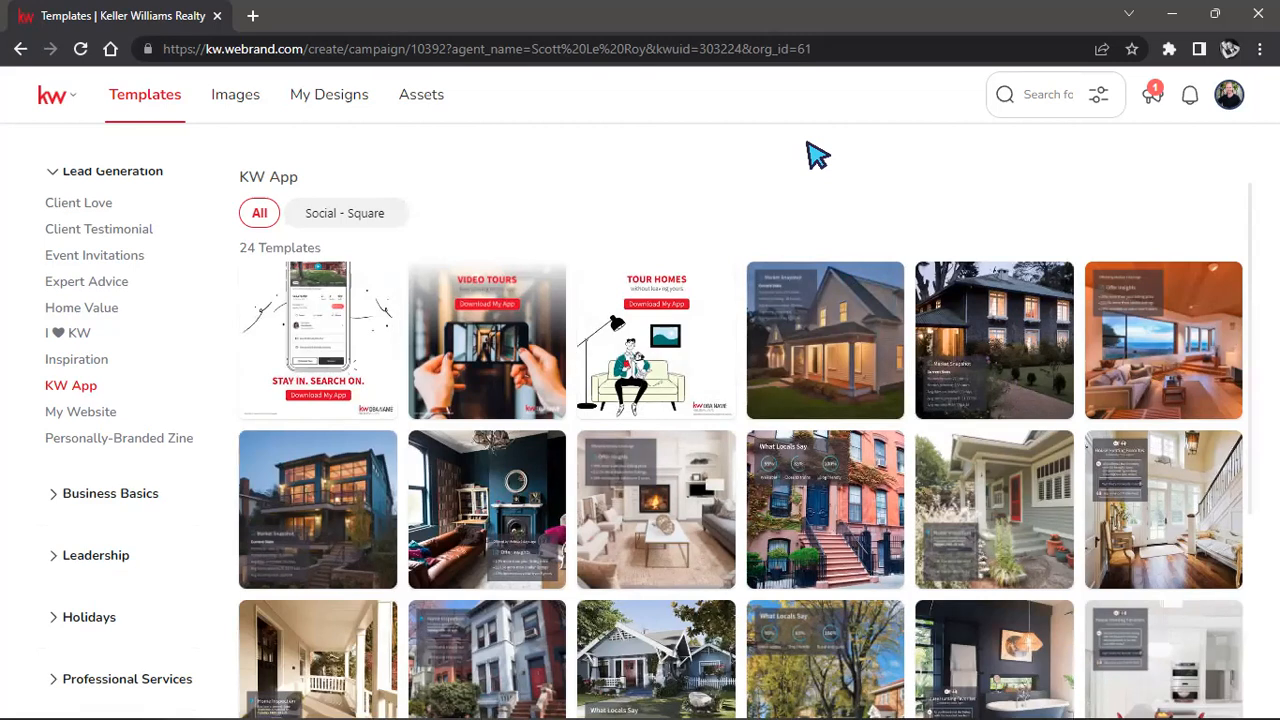
Expand Business Basics to reveal subcategories such as Email Signatures.
mouse_move(706, 305)
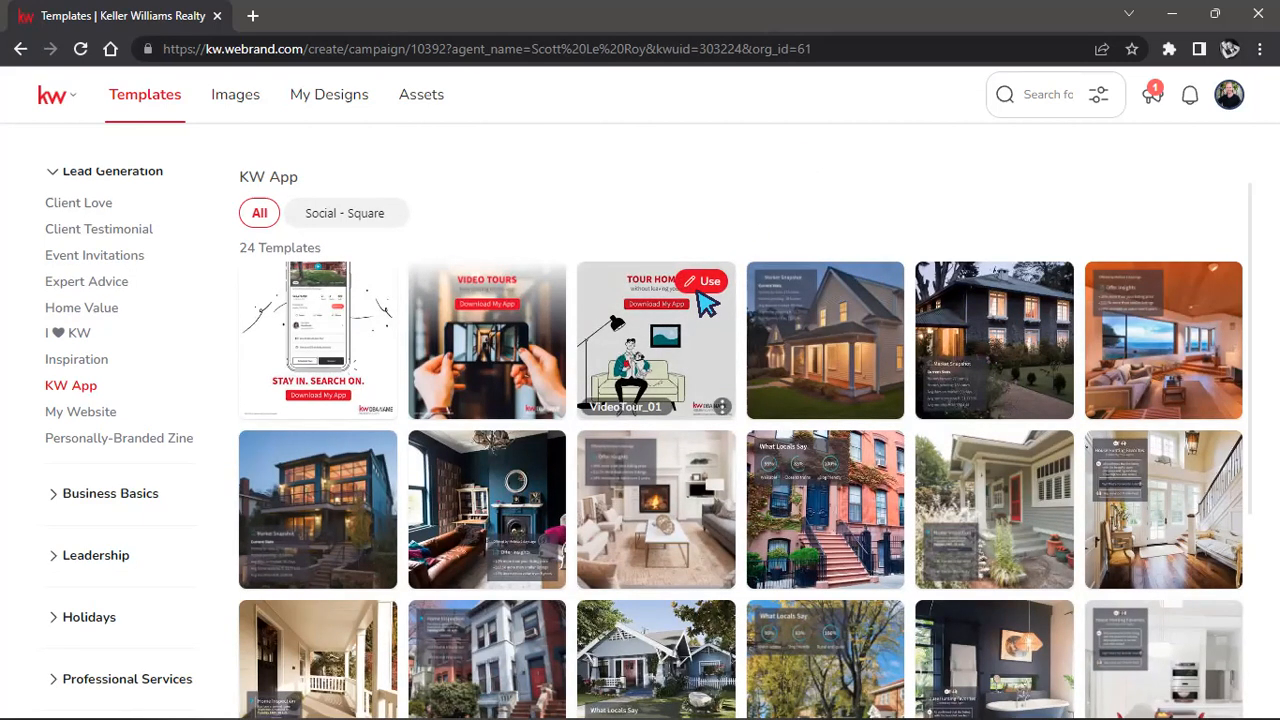
mouse_move(782, 316)
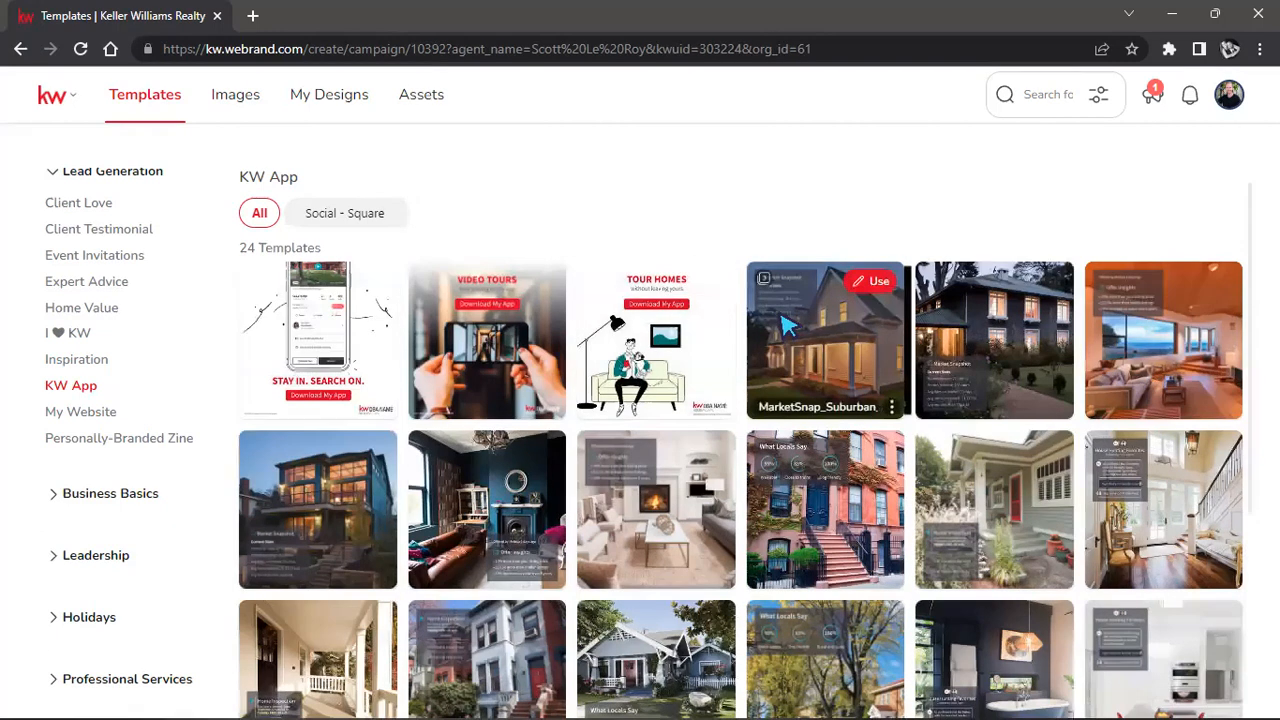
scroll(114, 451, up, 1)
scroll(110, 452, down, 1)
click(80, 497)
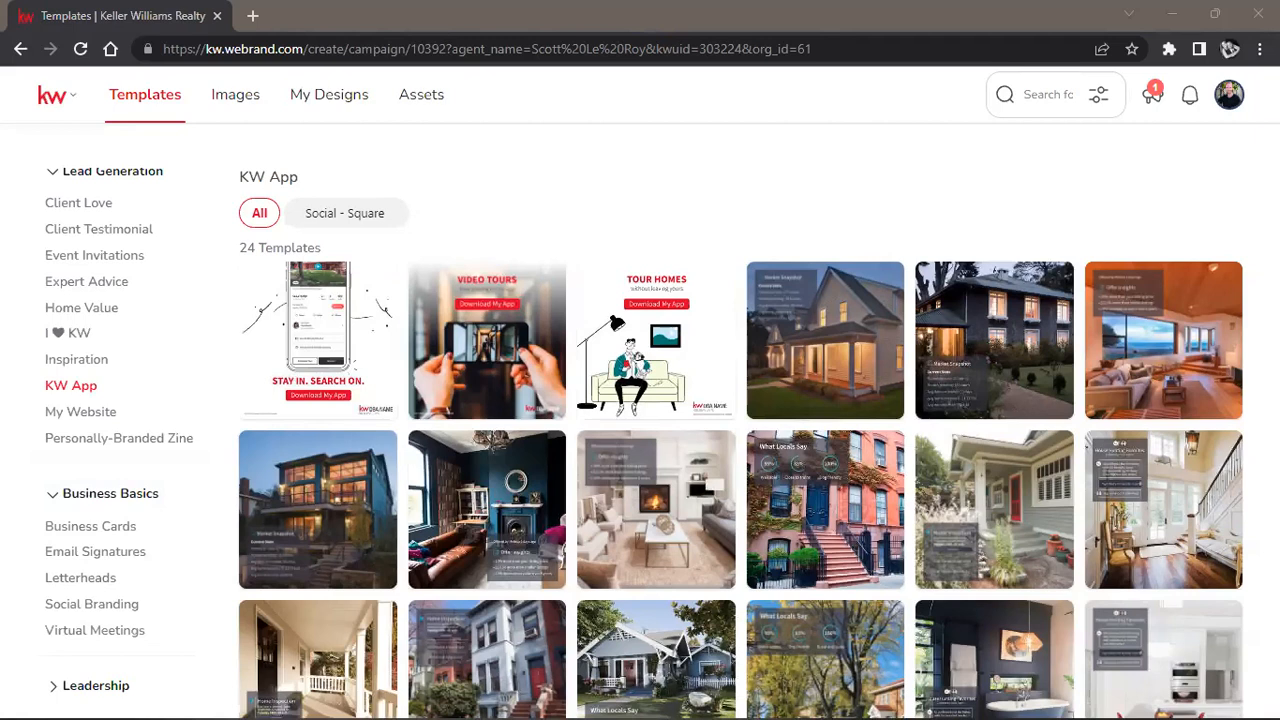
Go through Business Cards to Email Signatures and open 02_KW_Eml_Sig in the editor.
click(89, 528)
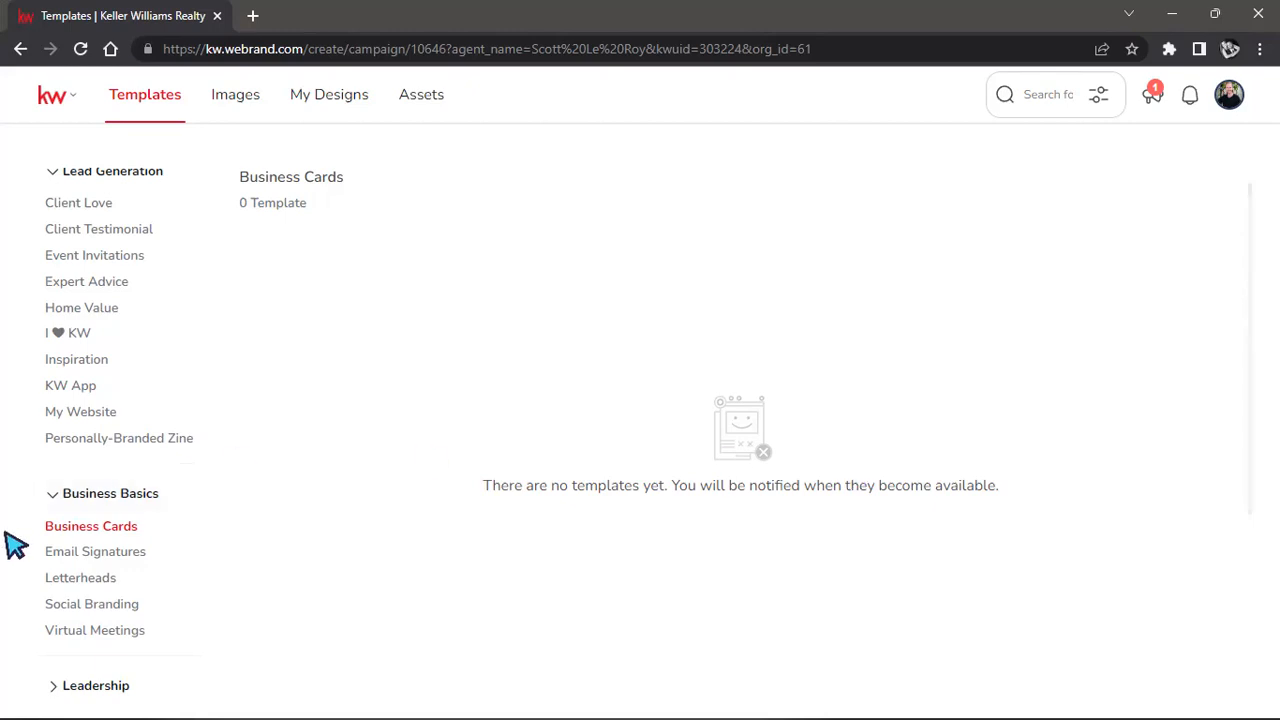
click(68, 553)
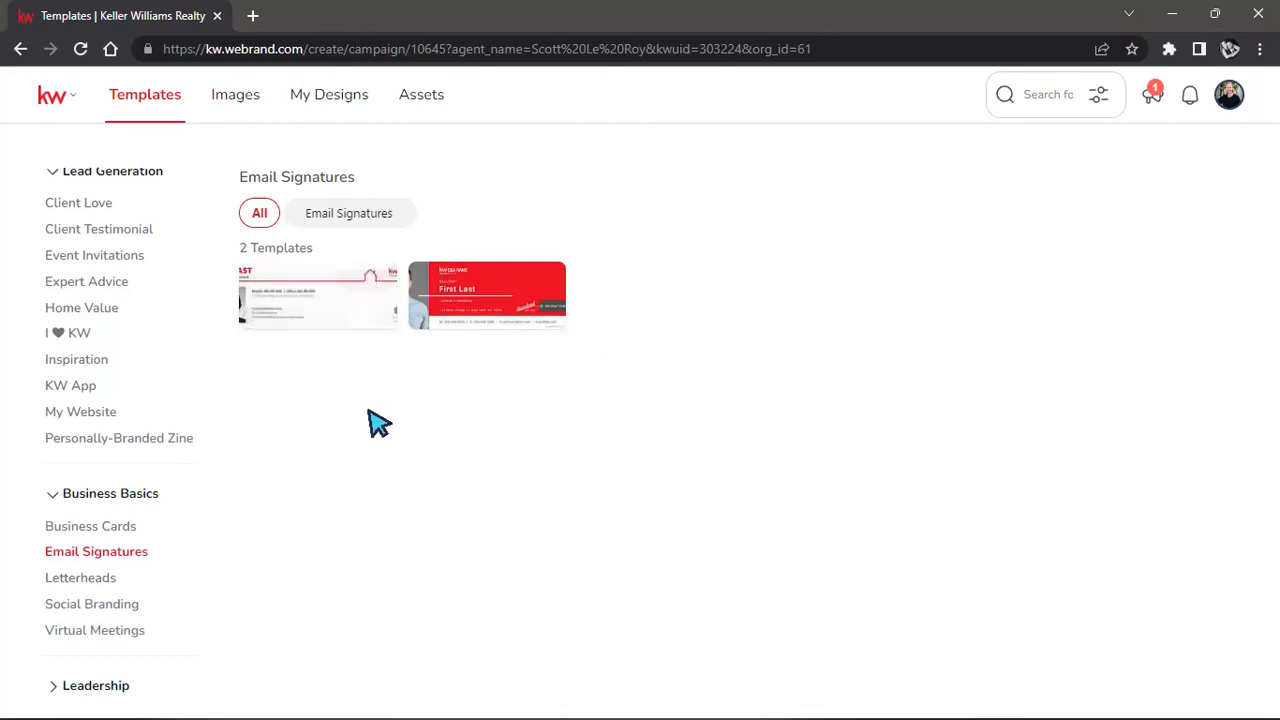
click(369, 283)
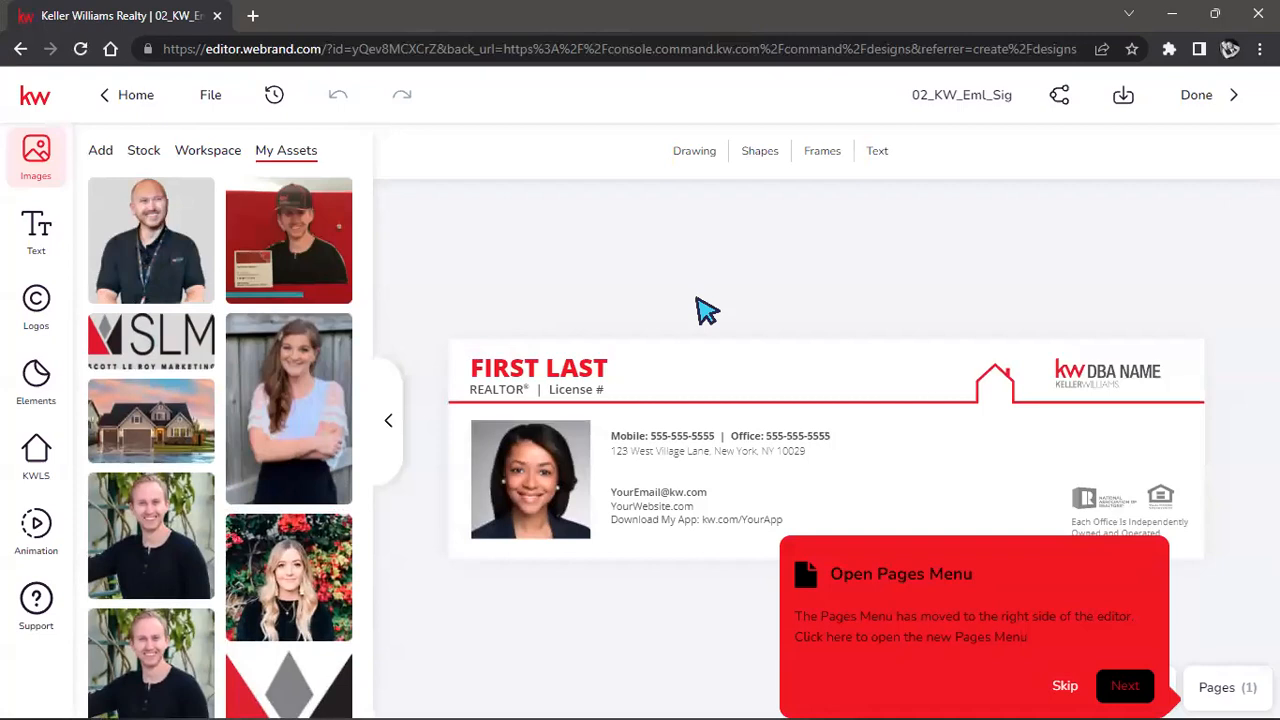
Scroll through the My Assets images, then go back to the Email Signatures list.
scroll(125, 378, down, 3)
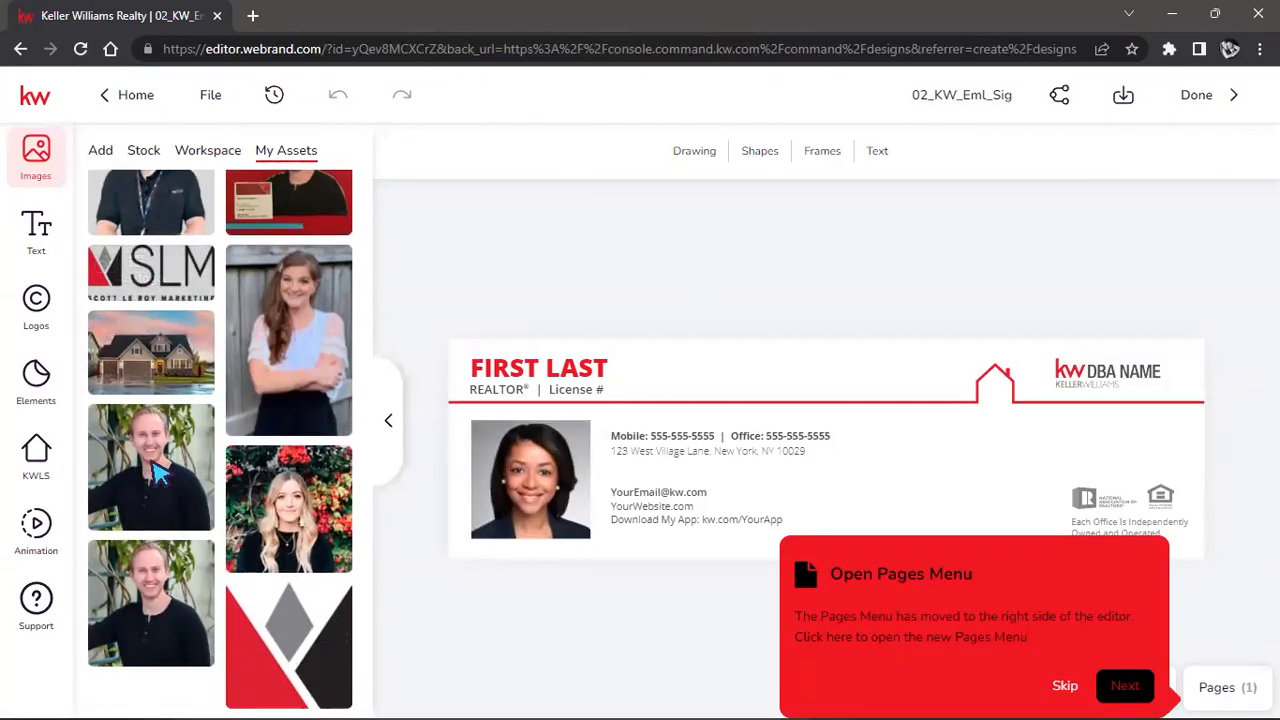
scroll(177, 508, up, 3)
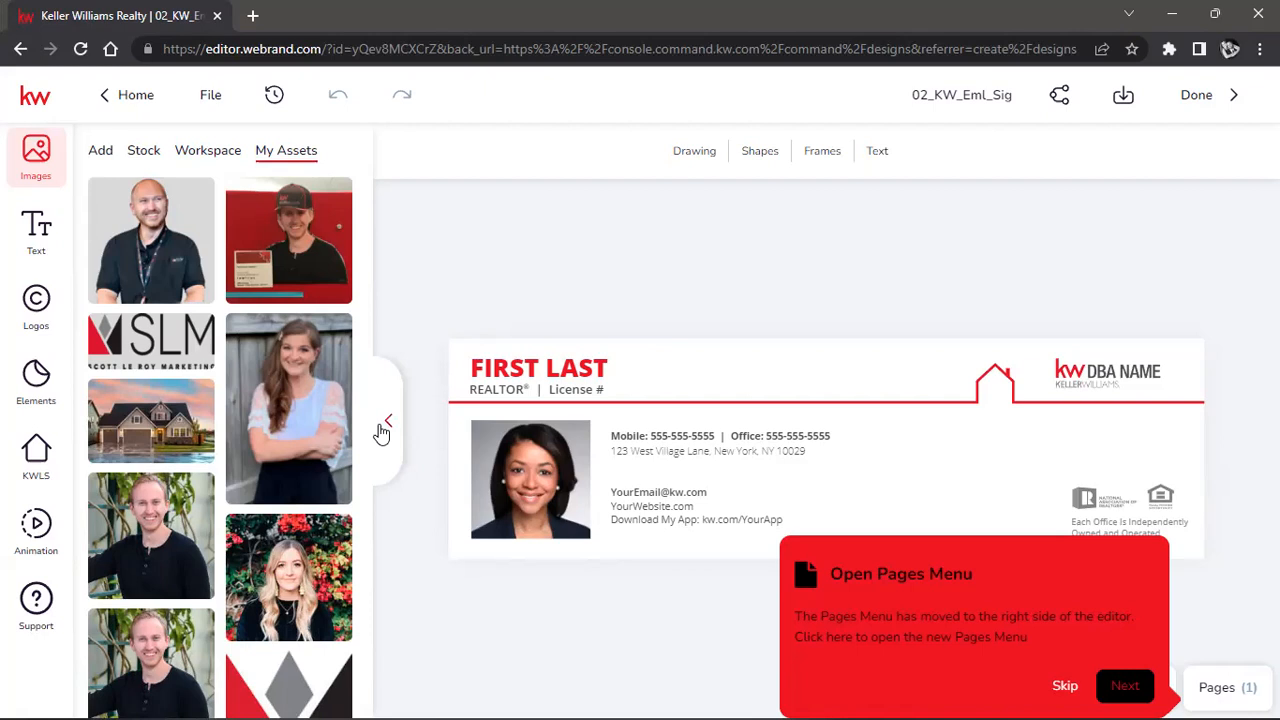
scroll(268, 341, down, 1)
scroll(257, 640, up, 1)
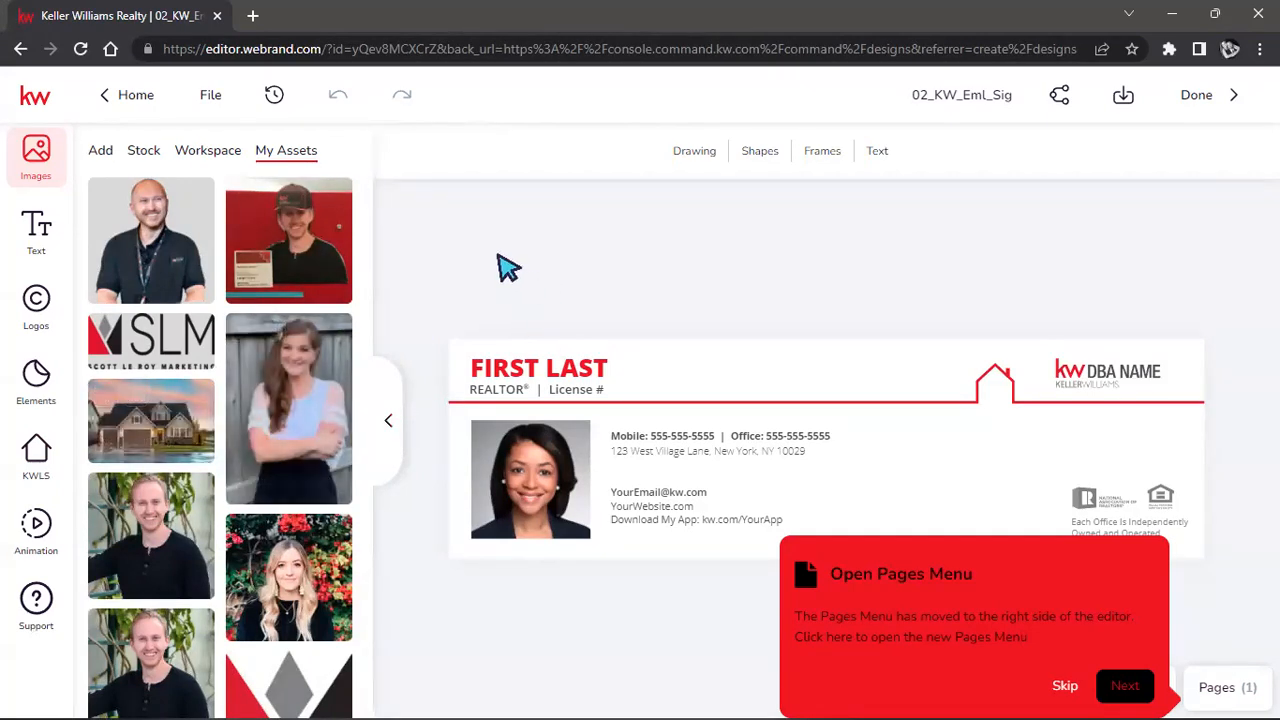
click(20, 48)
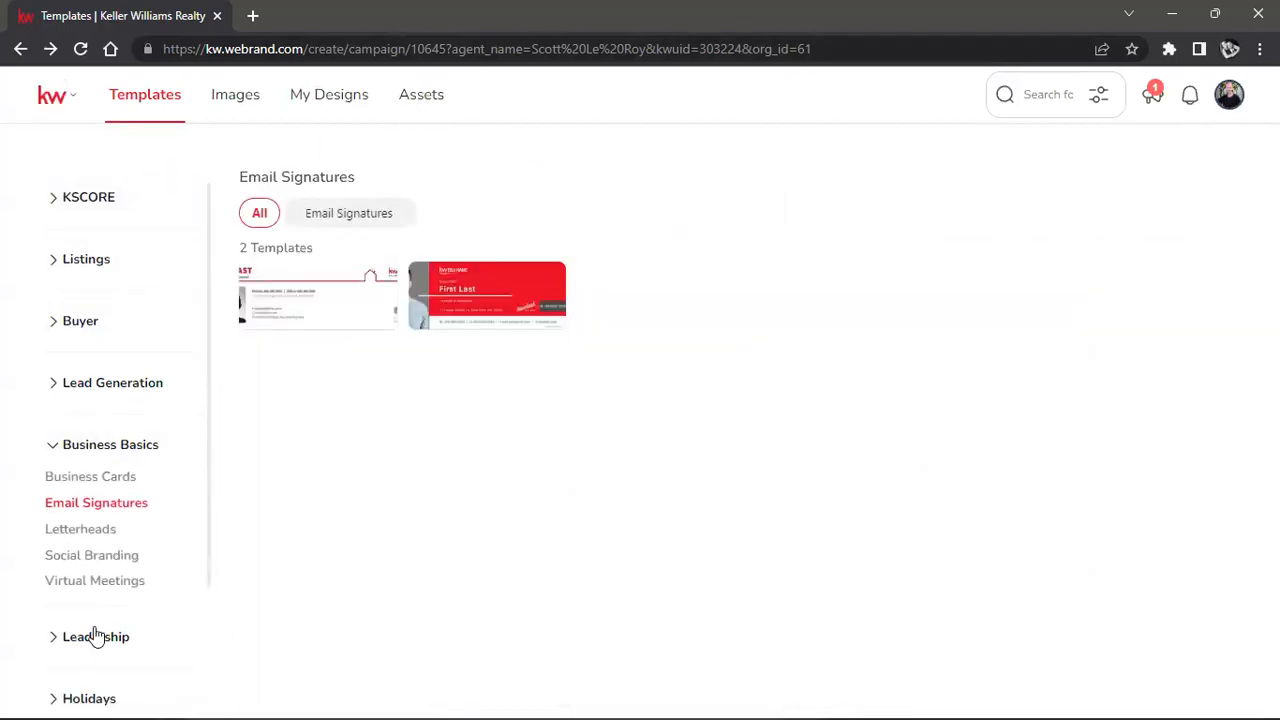
click(408, 100)
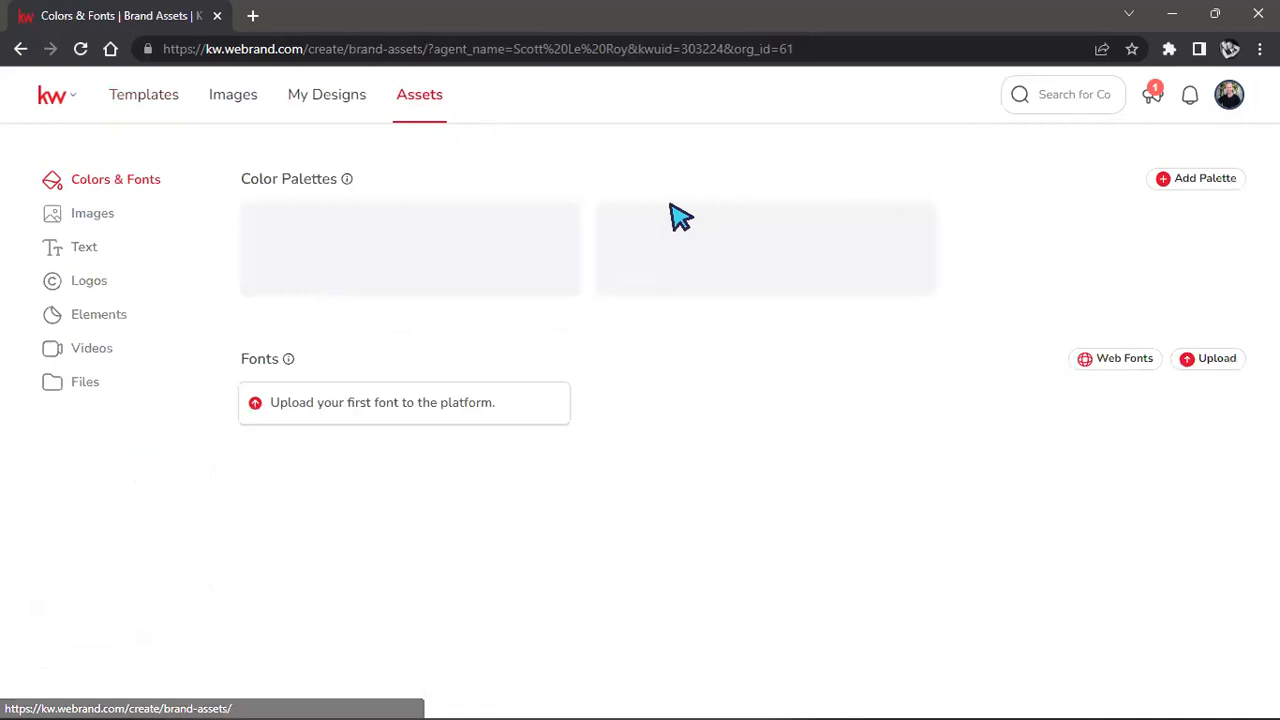
click(100, 219)
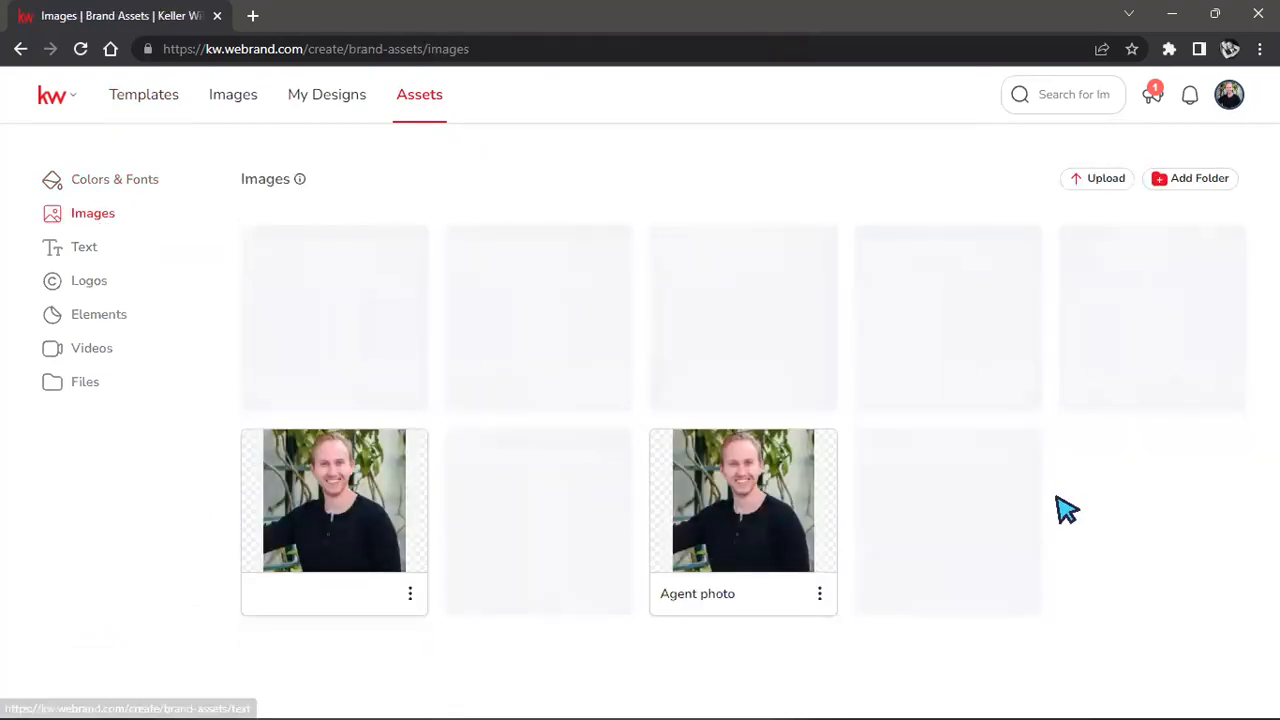
click(90, 255)
click(82, 287)
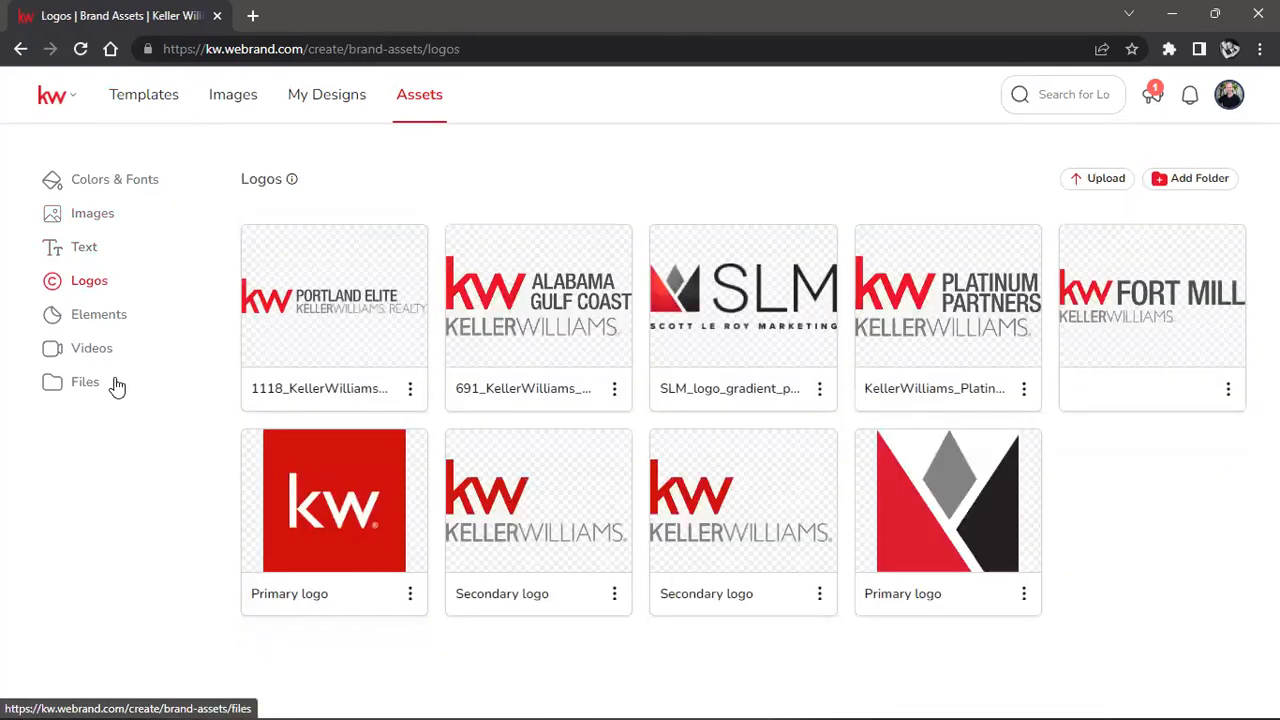
click(107, 316)
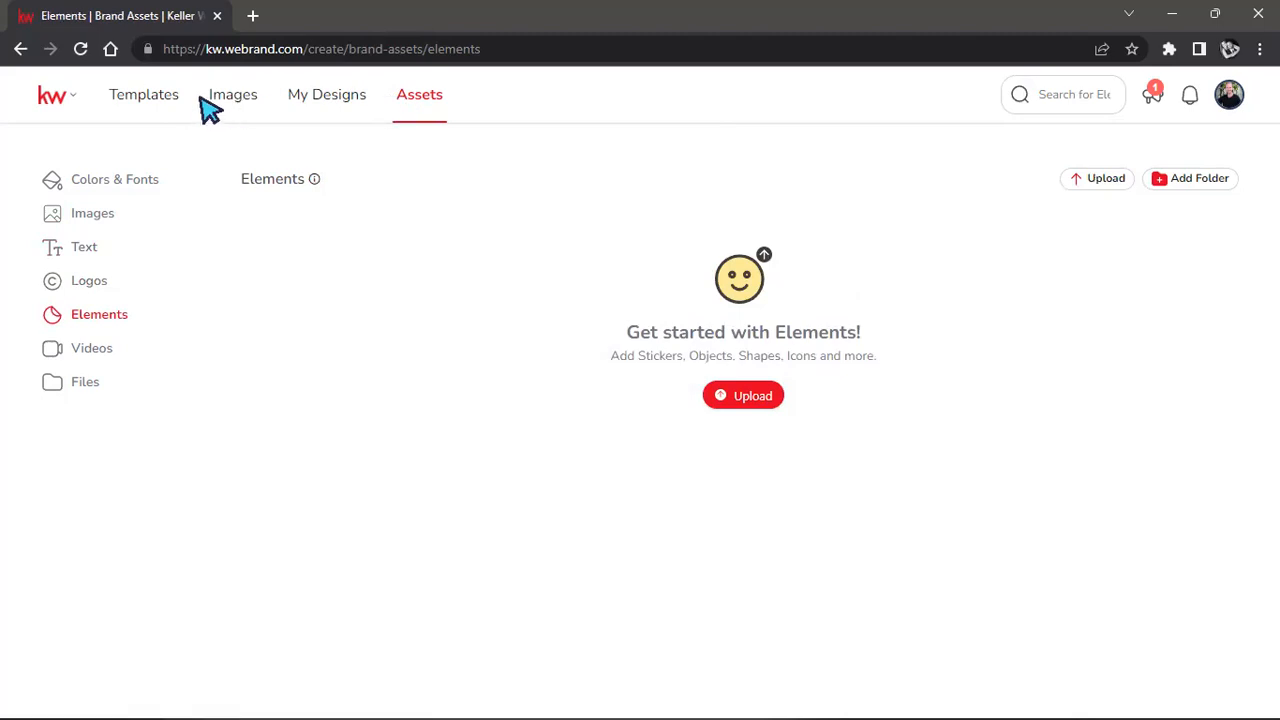
click(20, 48)
Reopen 02_KW_Eml_Sig from Email Signatures and show the Add image sources.
click(130, 95)
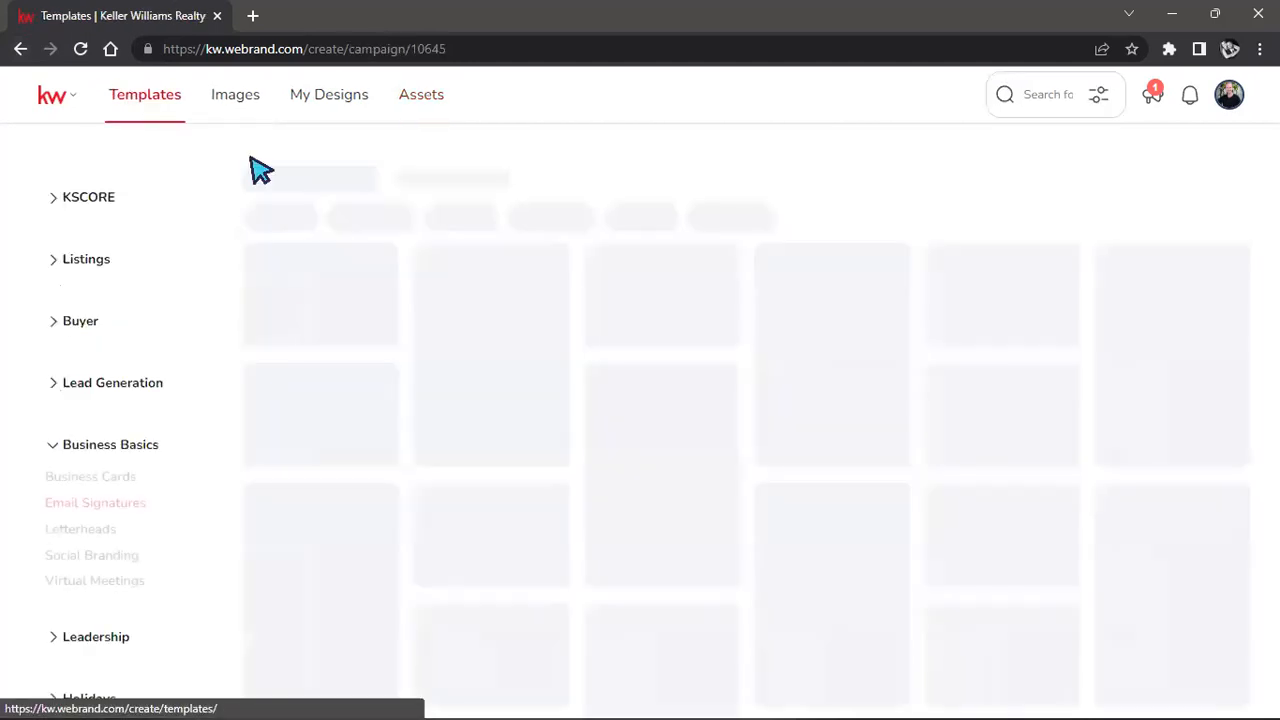
click(365, 279)
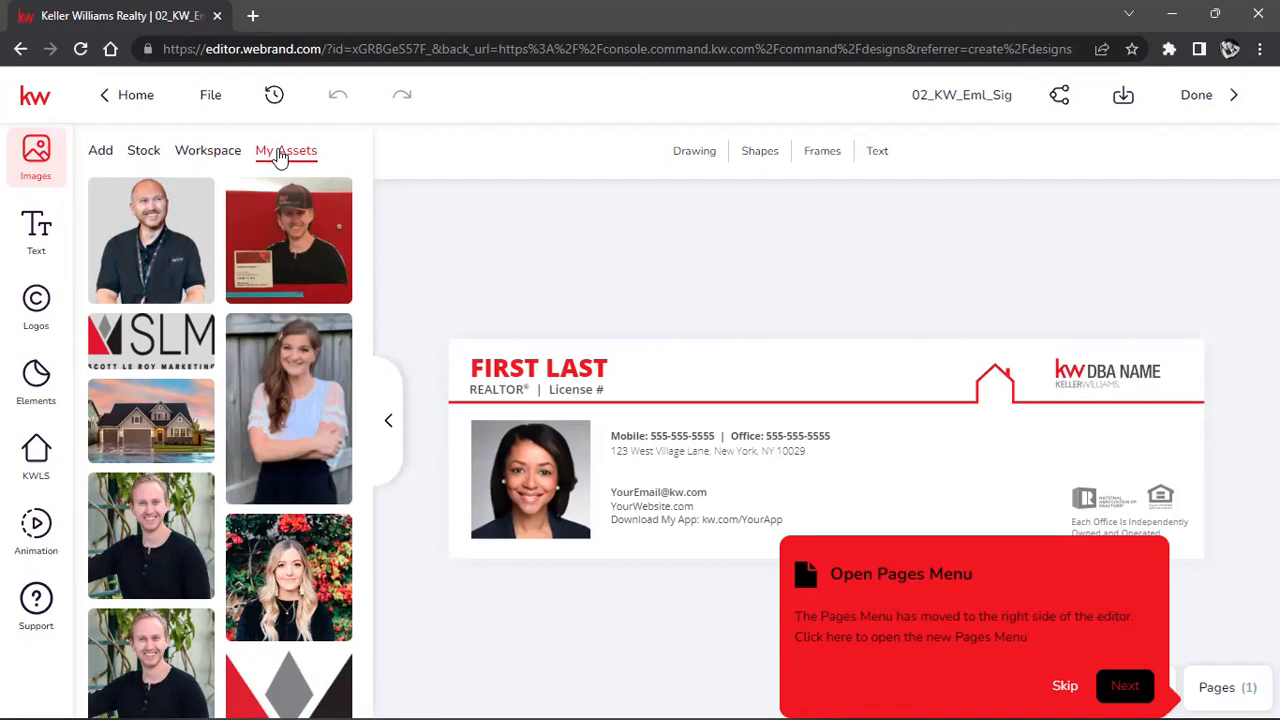
click(97, 155)
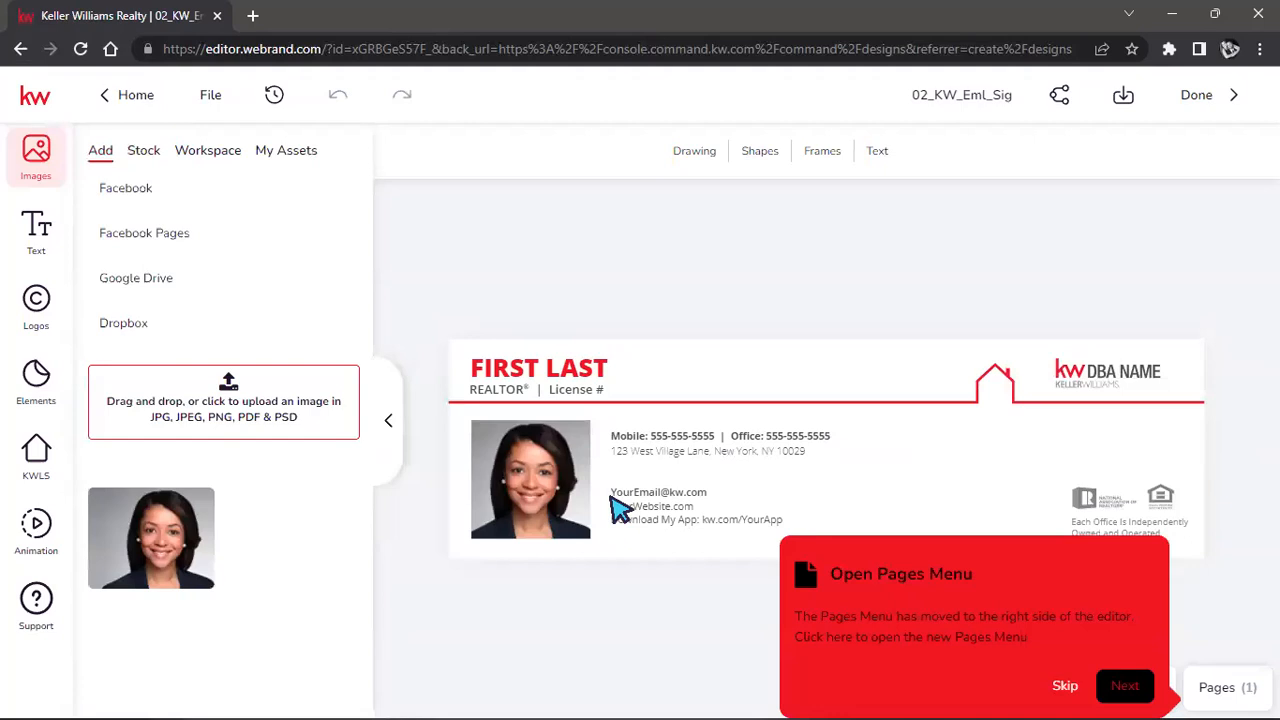
Drop the first Facebook Skydiving album photo onto the headshot, then collapse the image panel.
click(166, 197)
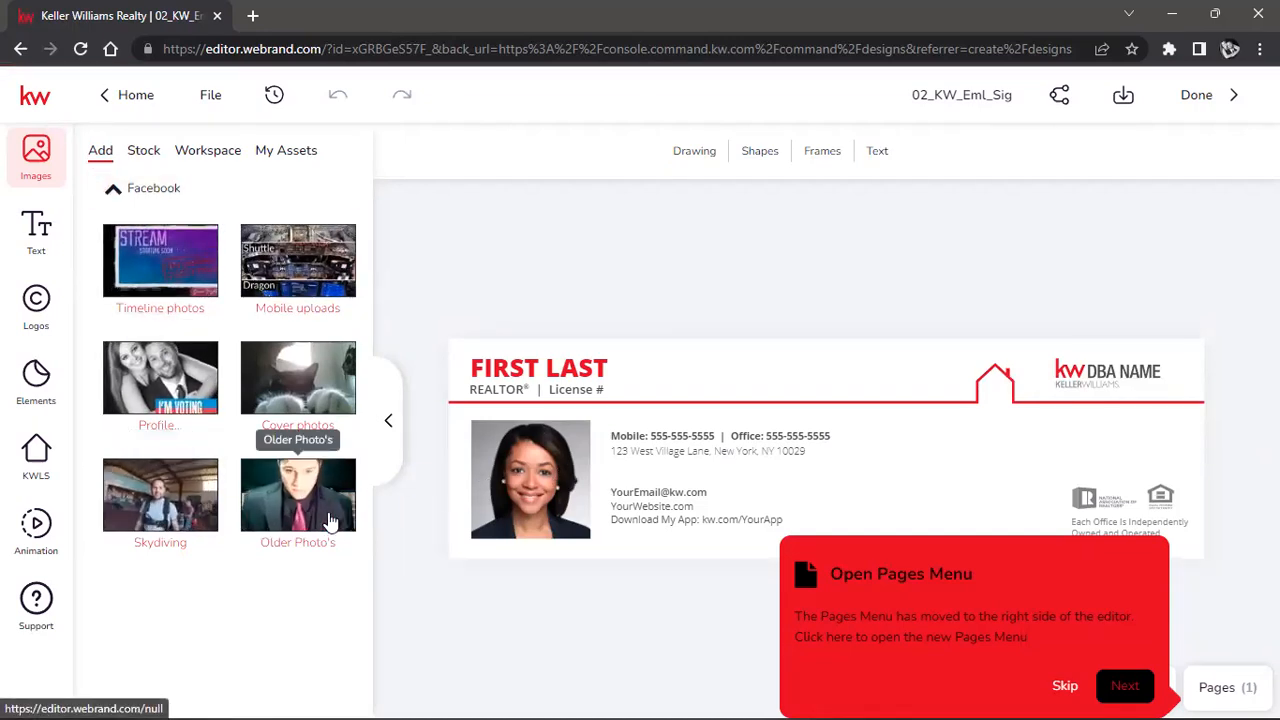
click(168, 512)
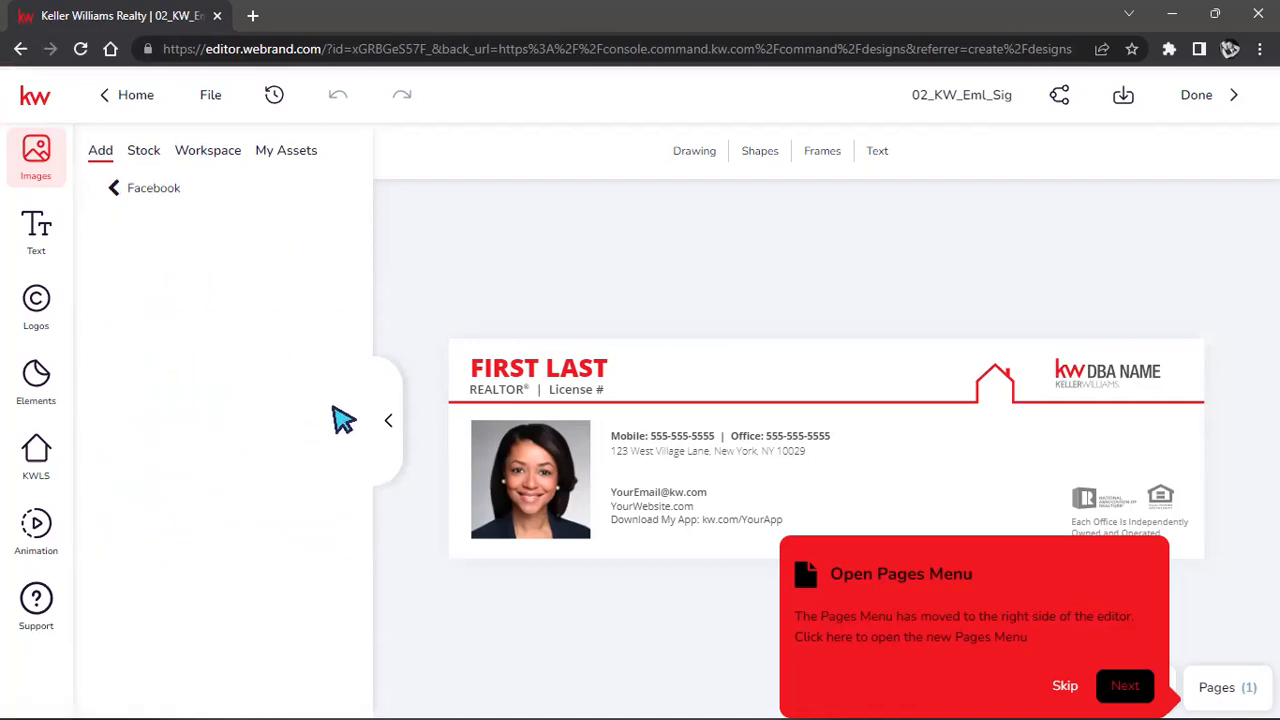
mouse_move(183, 257)
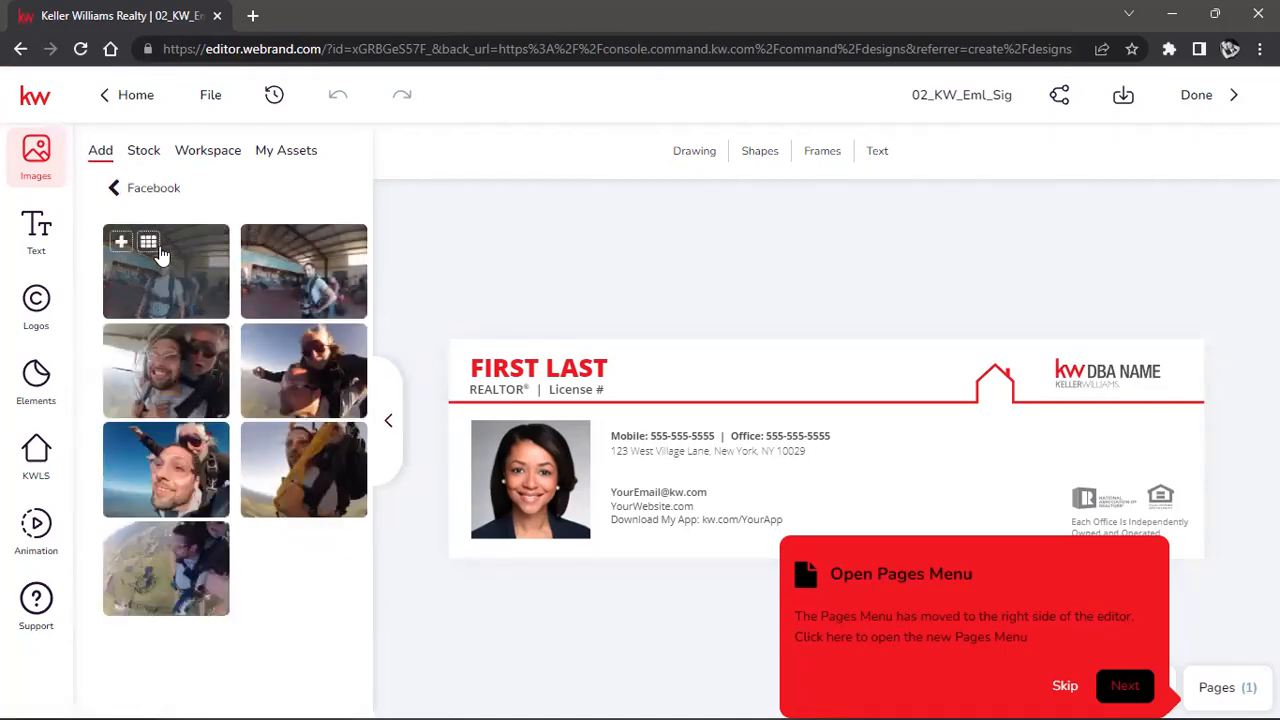
drag(174, 284, 531, 483)
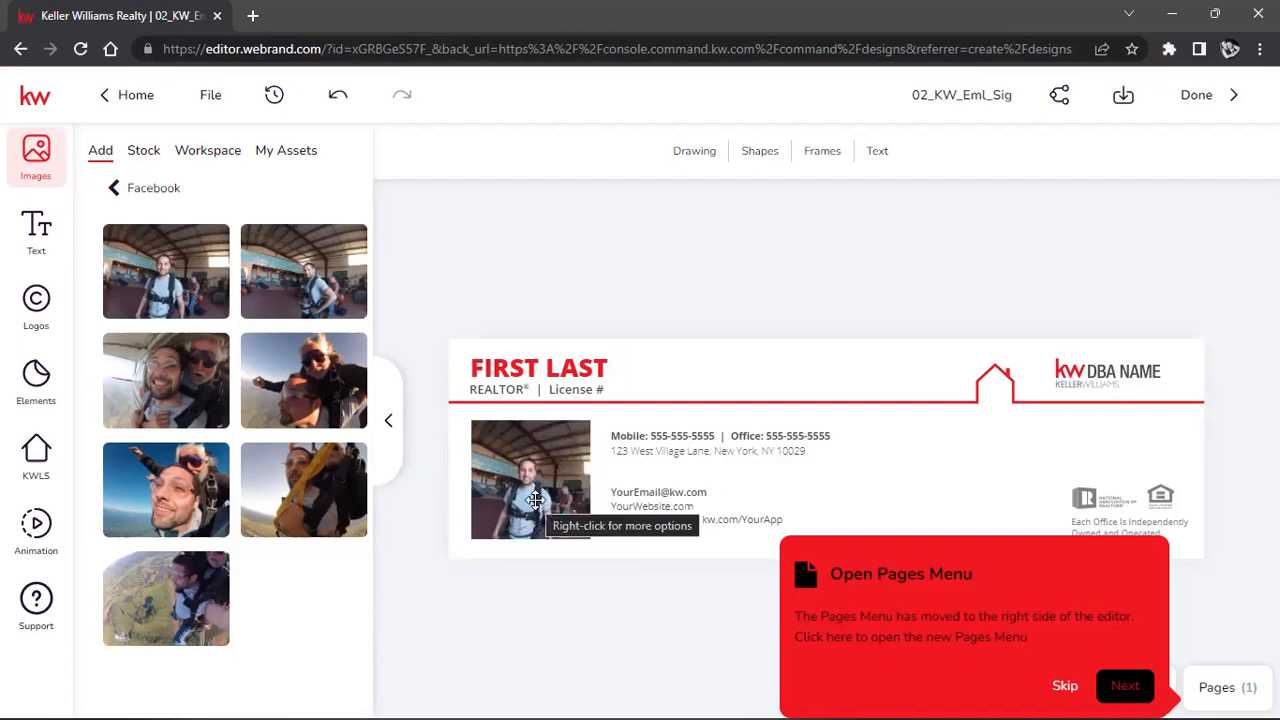
click(535, 500)
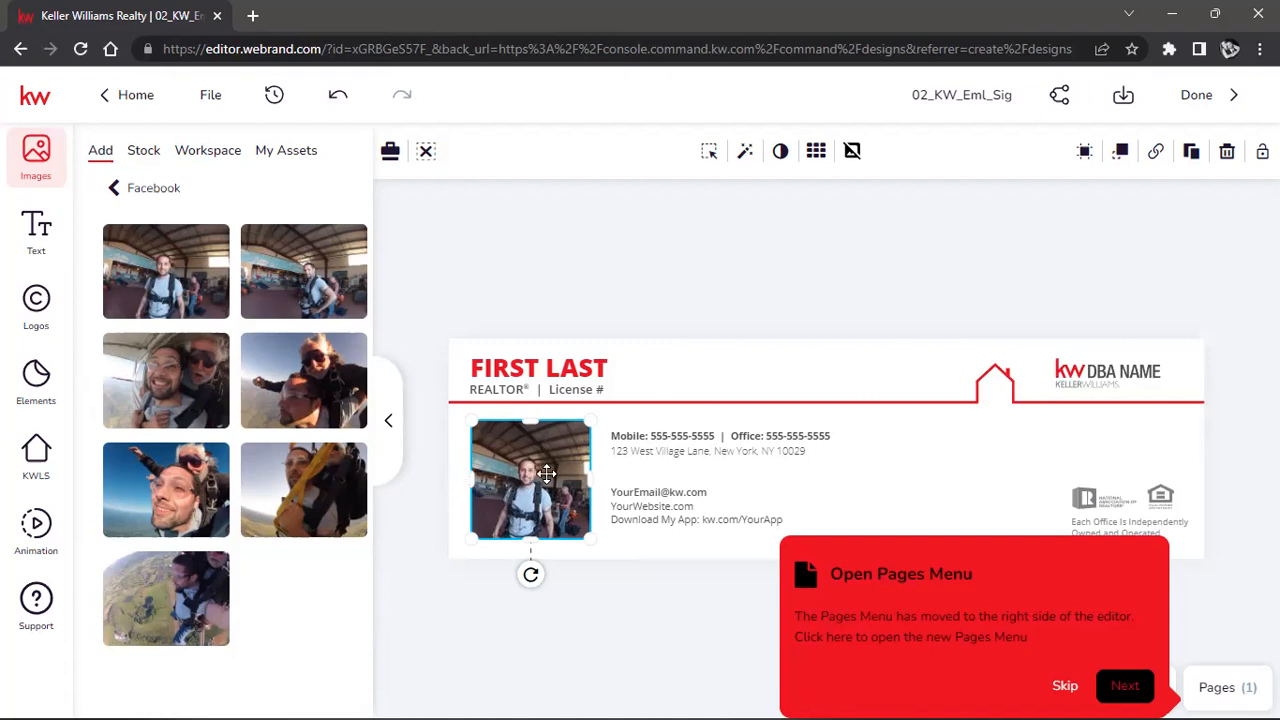
click(651, 280)
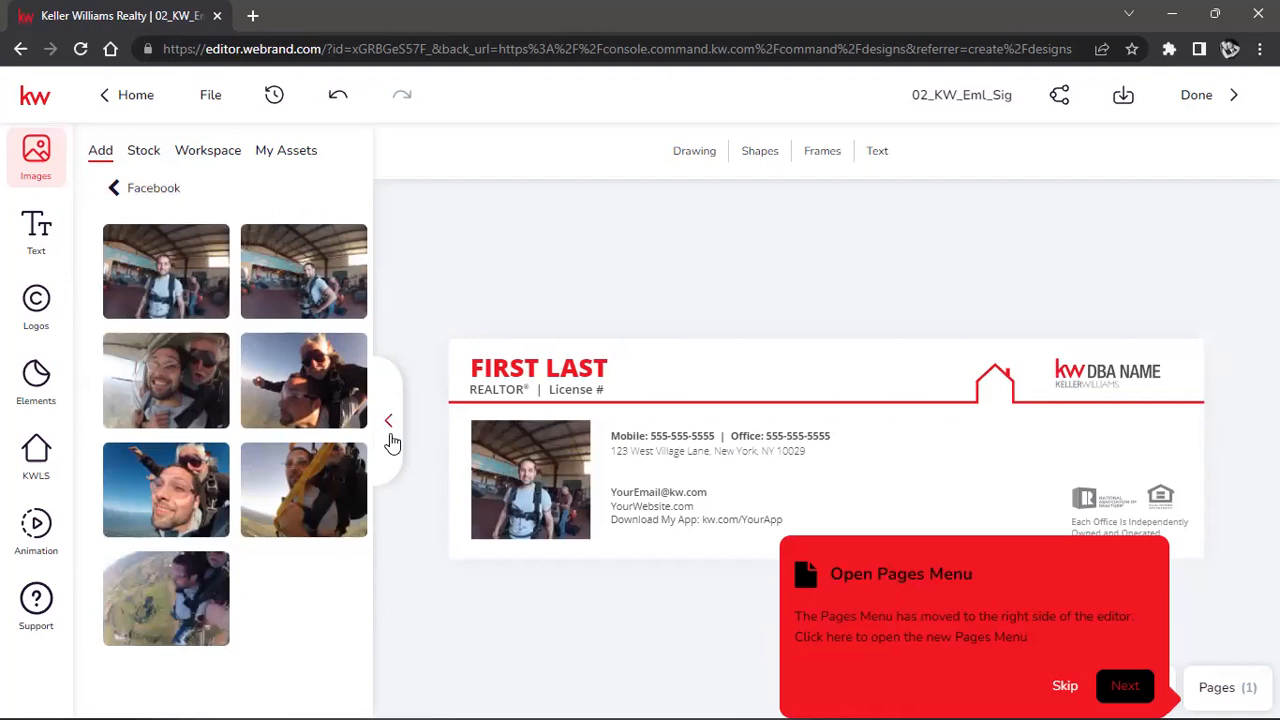
click(389, 422)
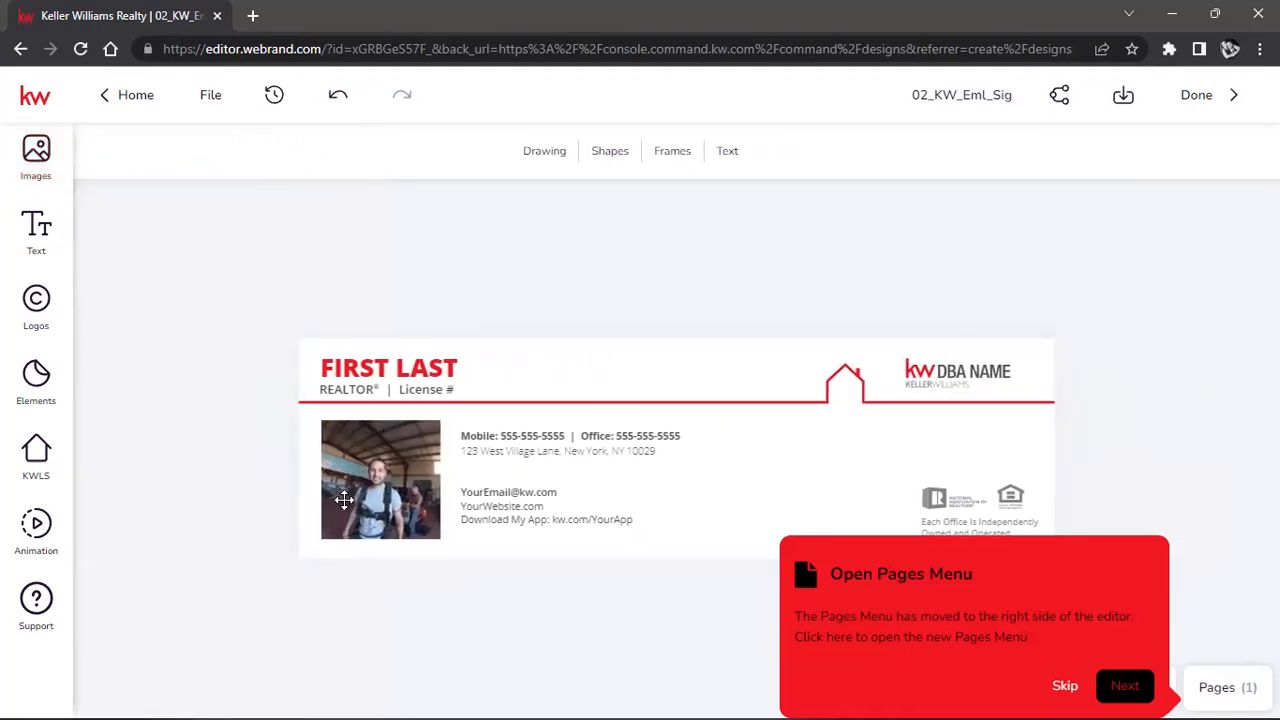
Colour the FIRST LAST name pink using the Fill color picker.
click(390, 490)
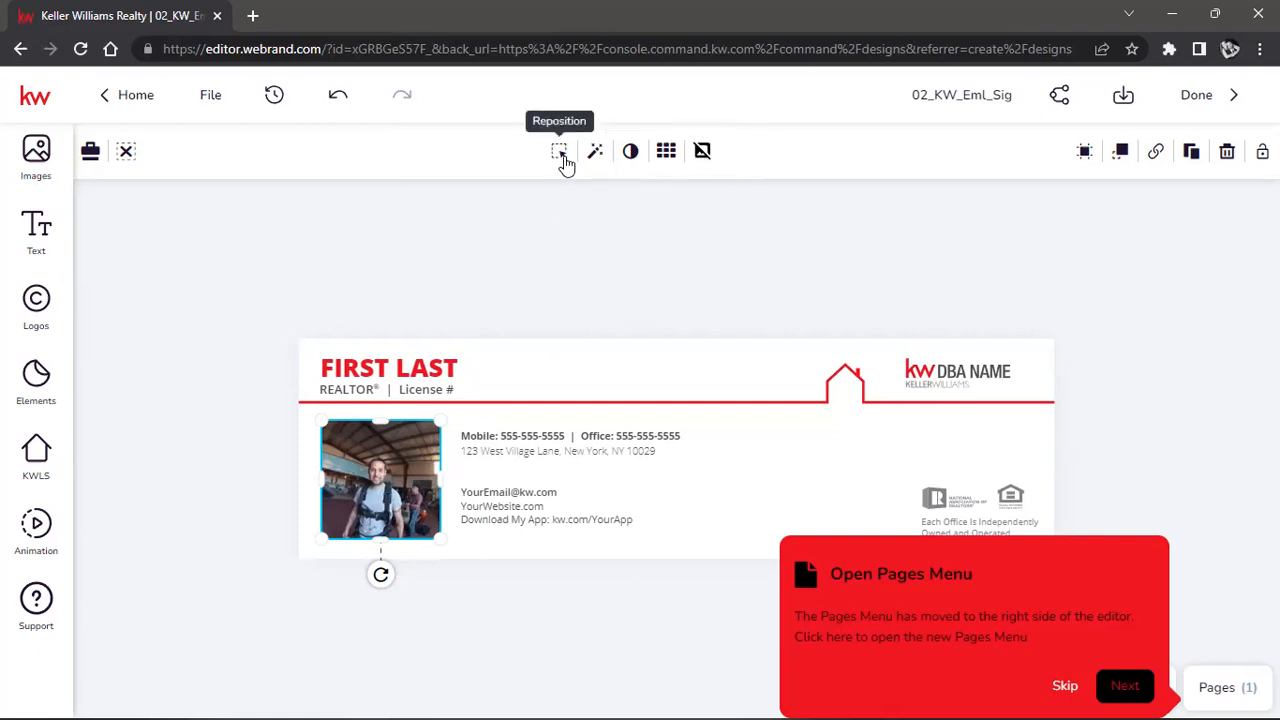
click(606, 276)
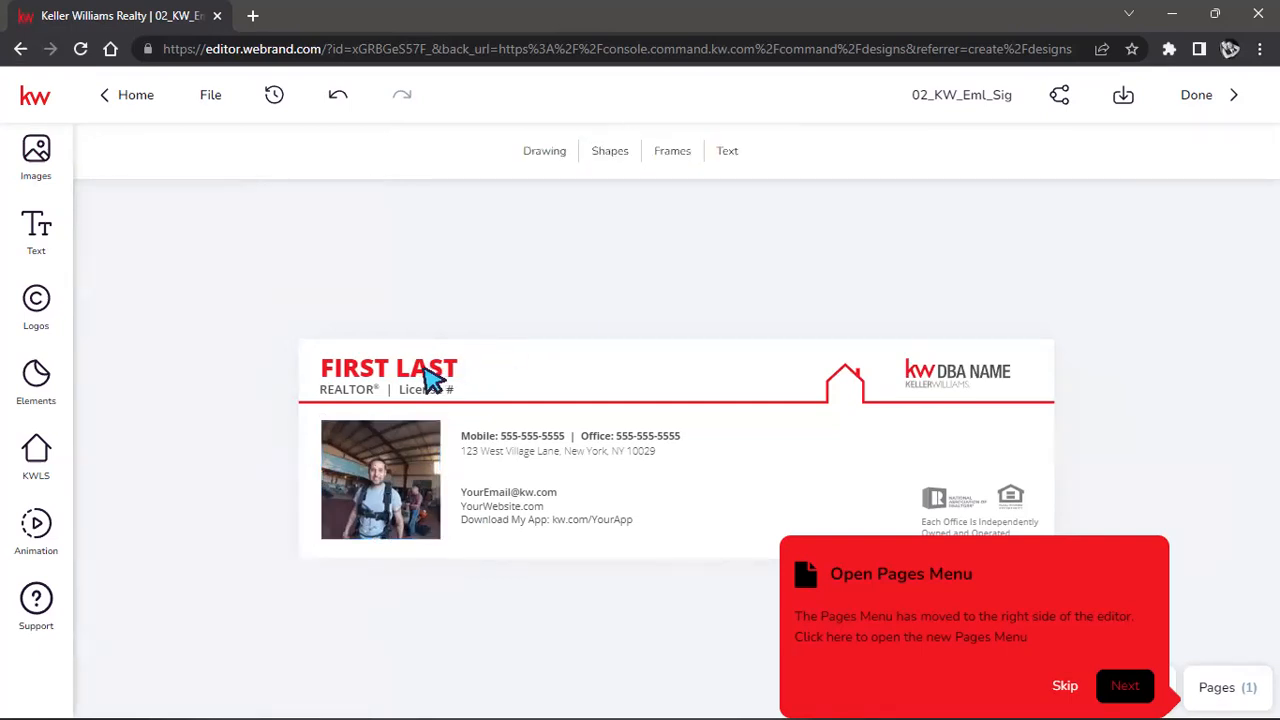
click(430, 378)
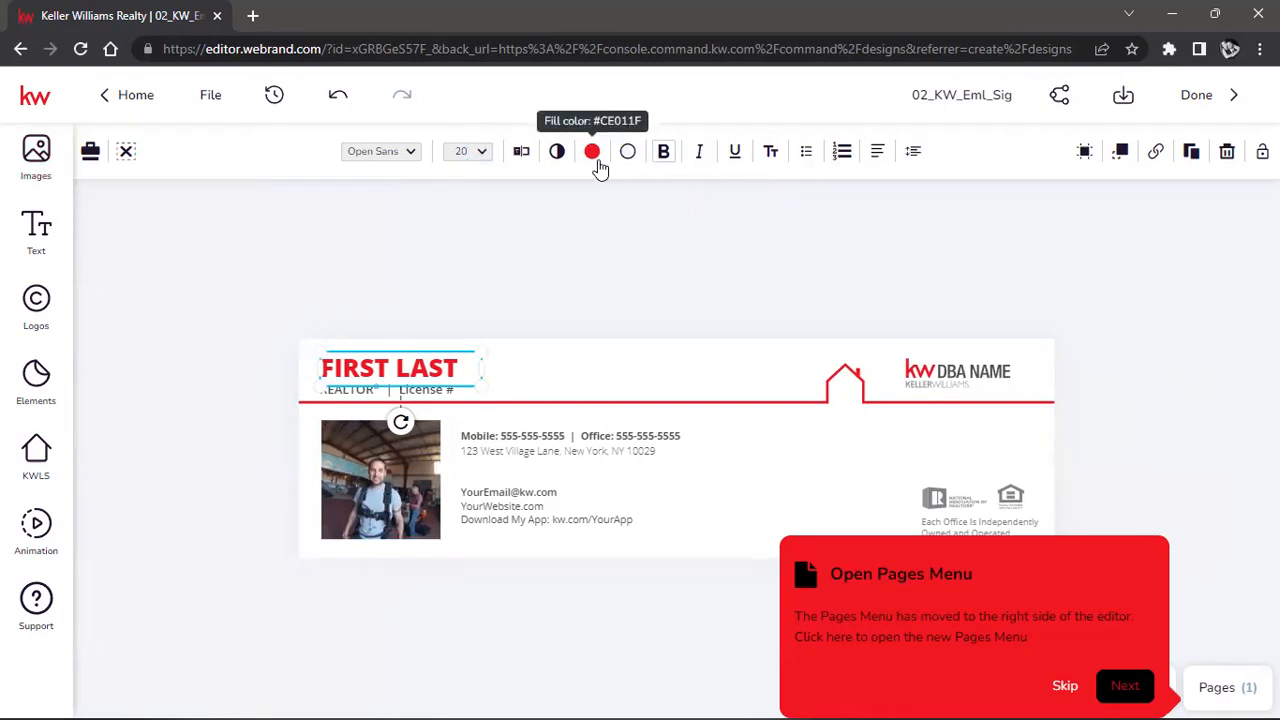
click(596, 163)
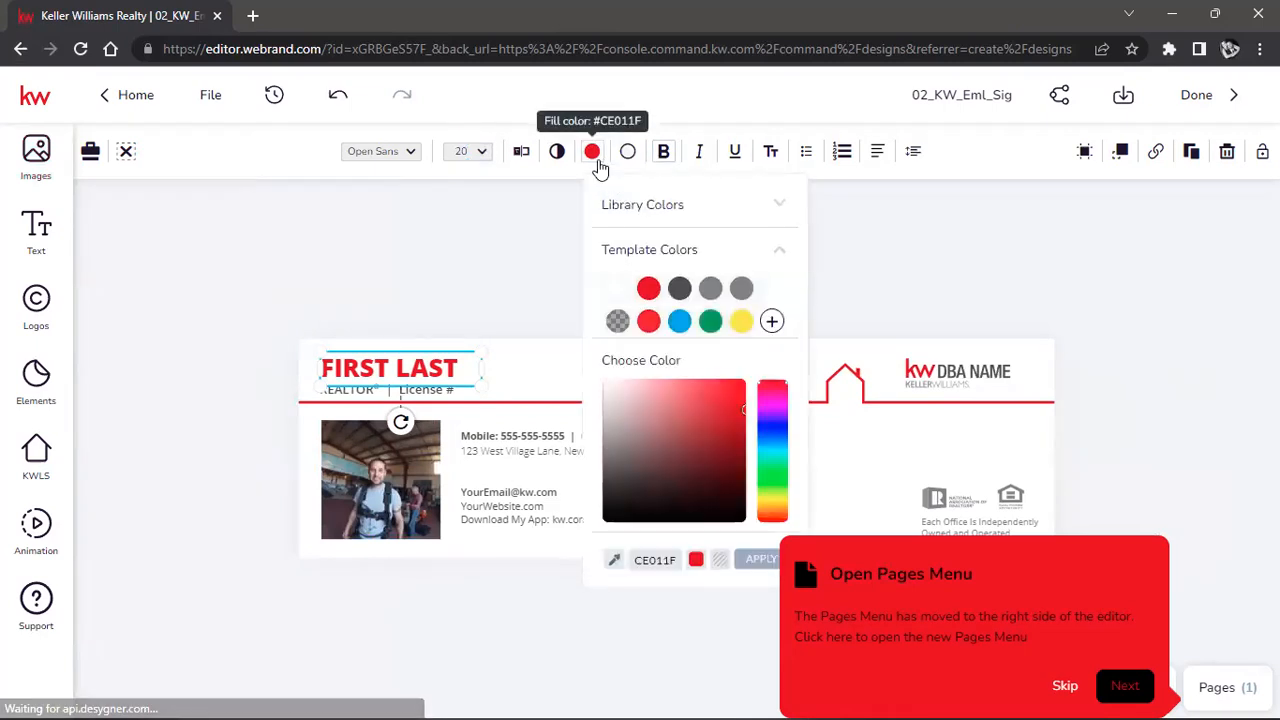
click(767, 396)
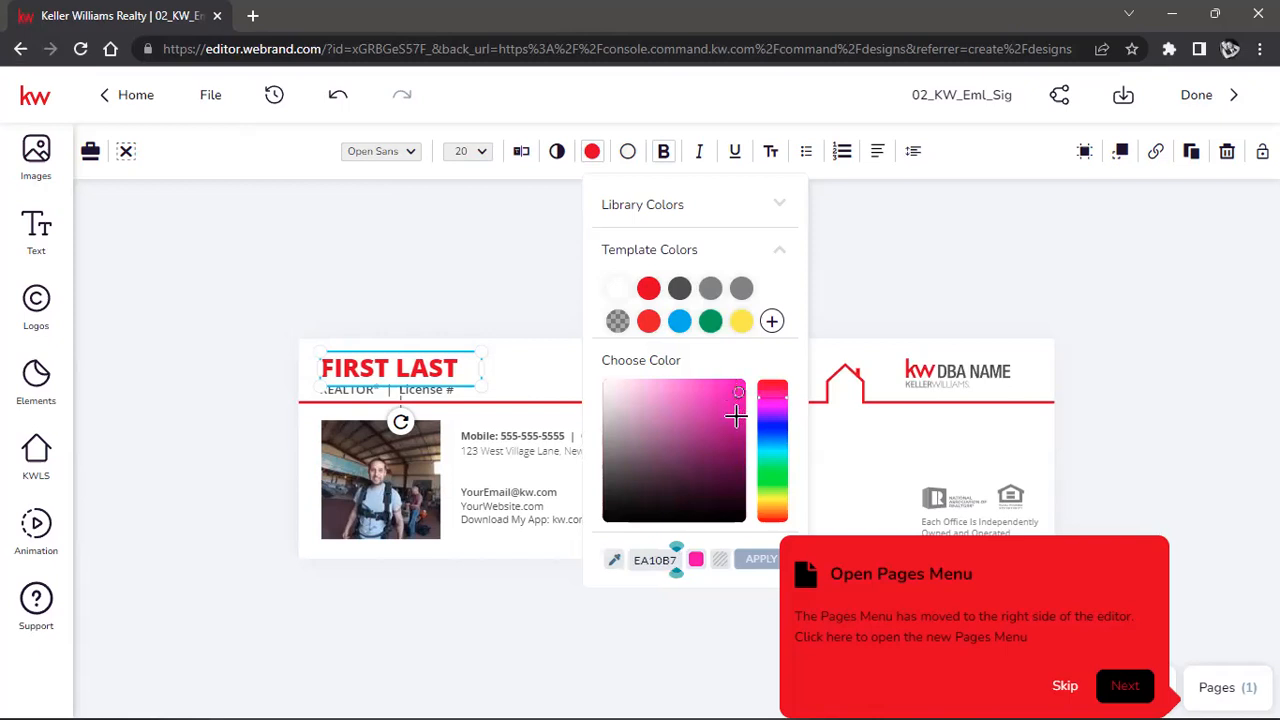
click(758, 559)
click(512, 290)
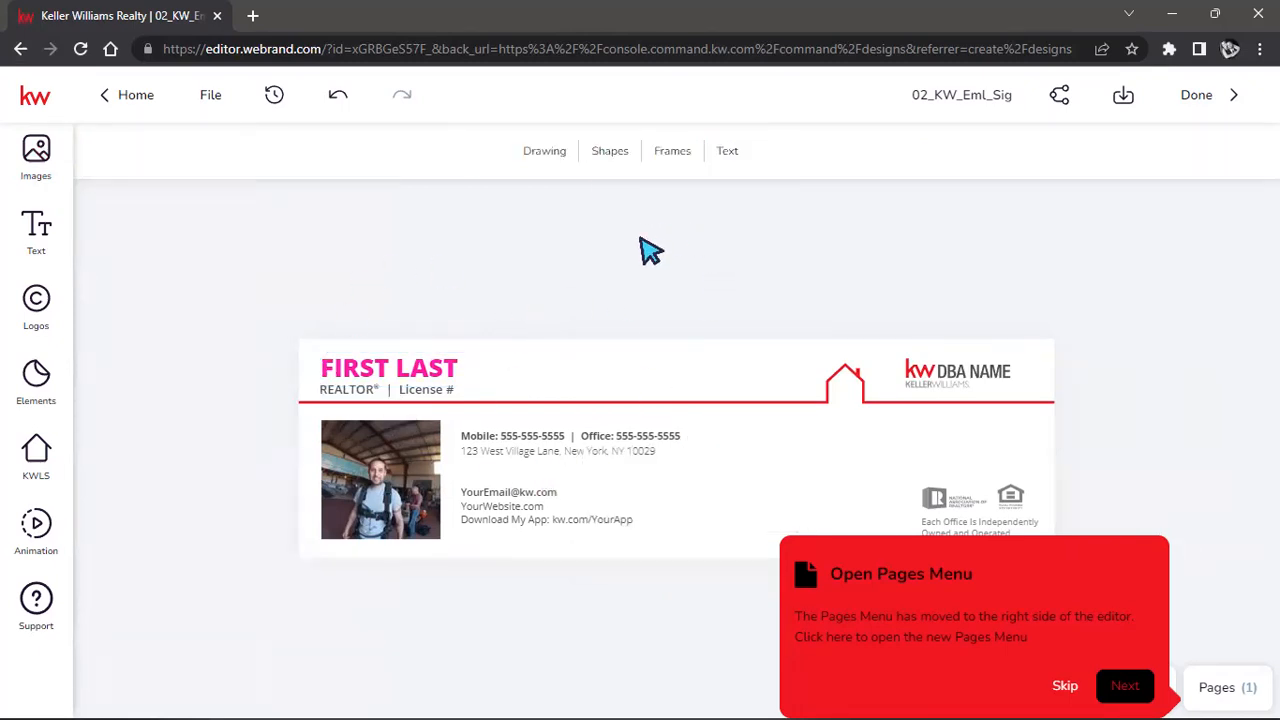
Check the License # text, then select the headshot photo.
click(420, 392)
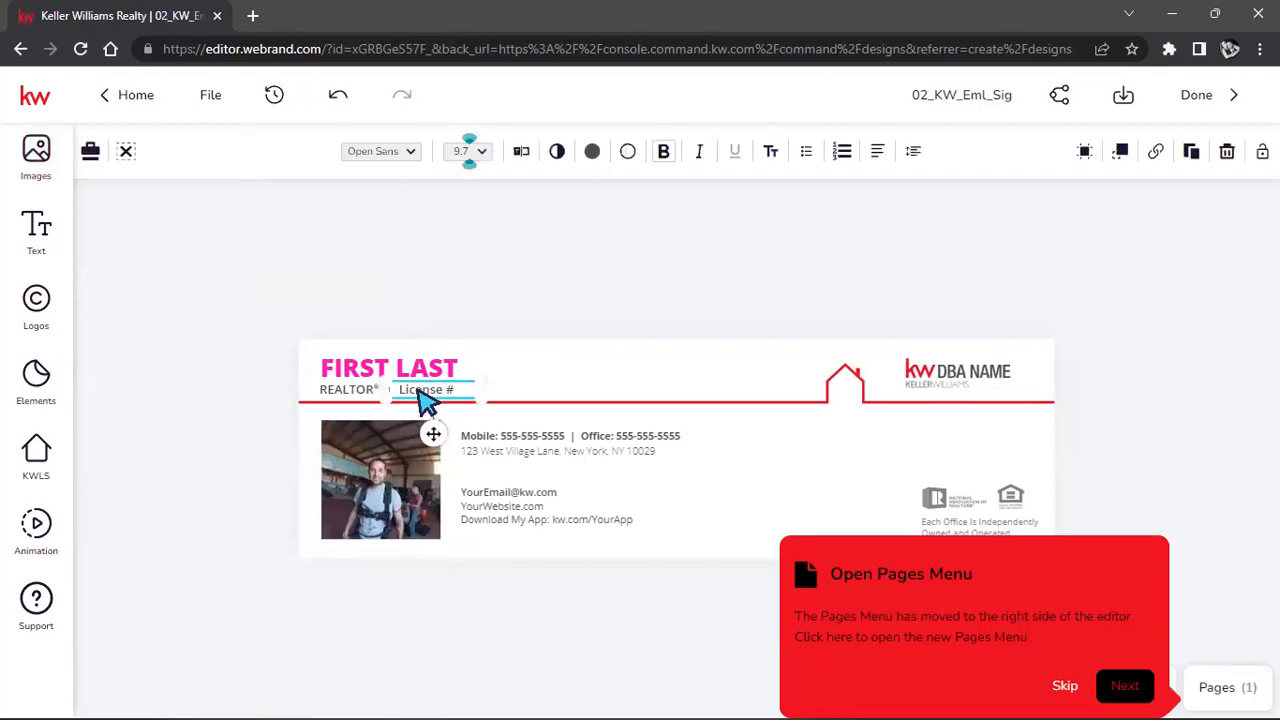
click(578, 328)
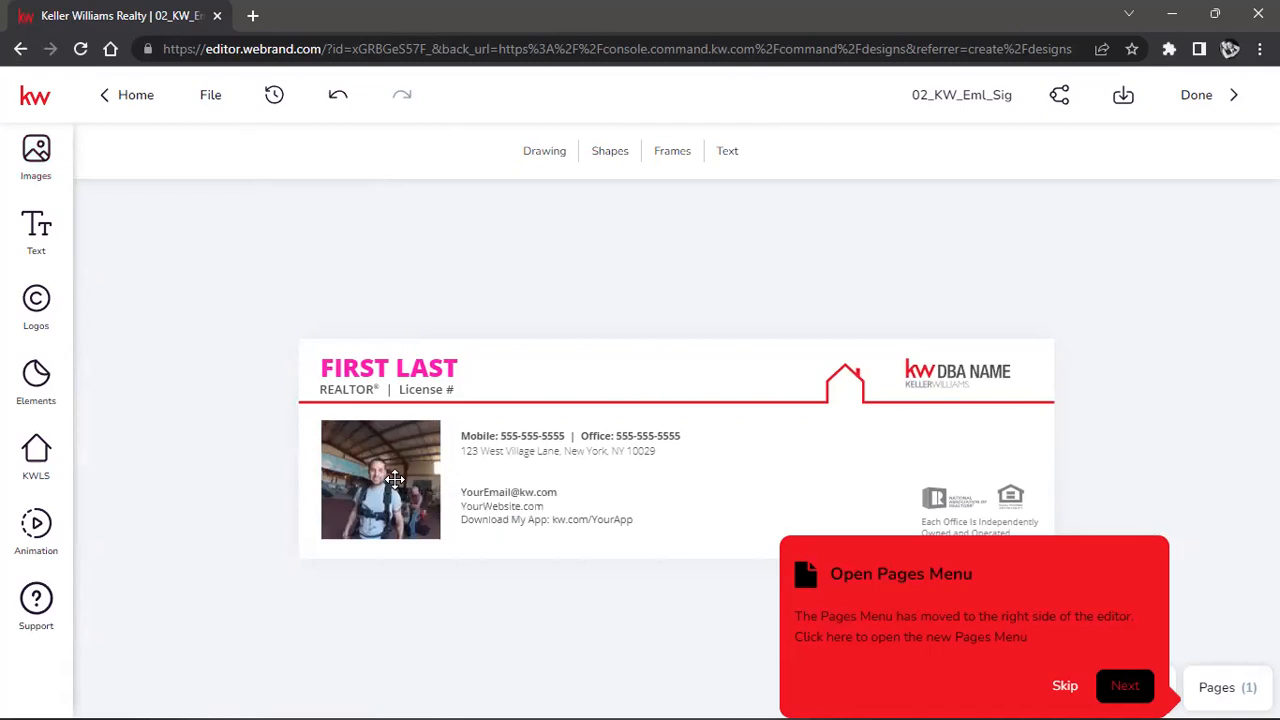
click(395, 479)
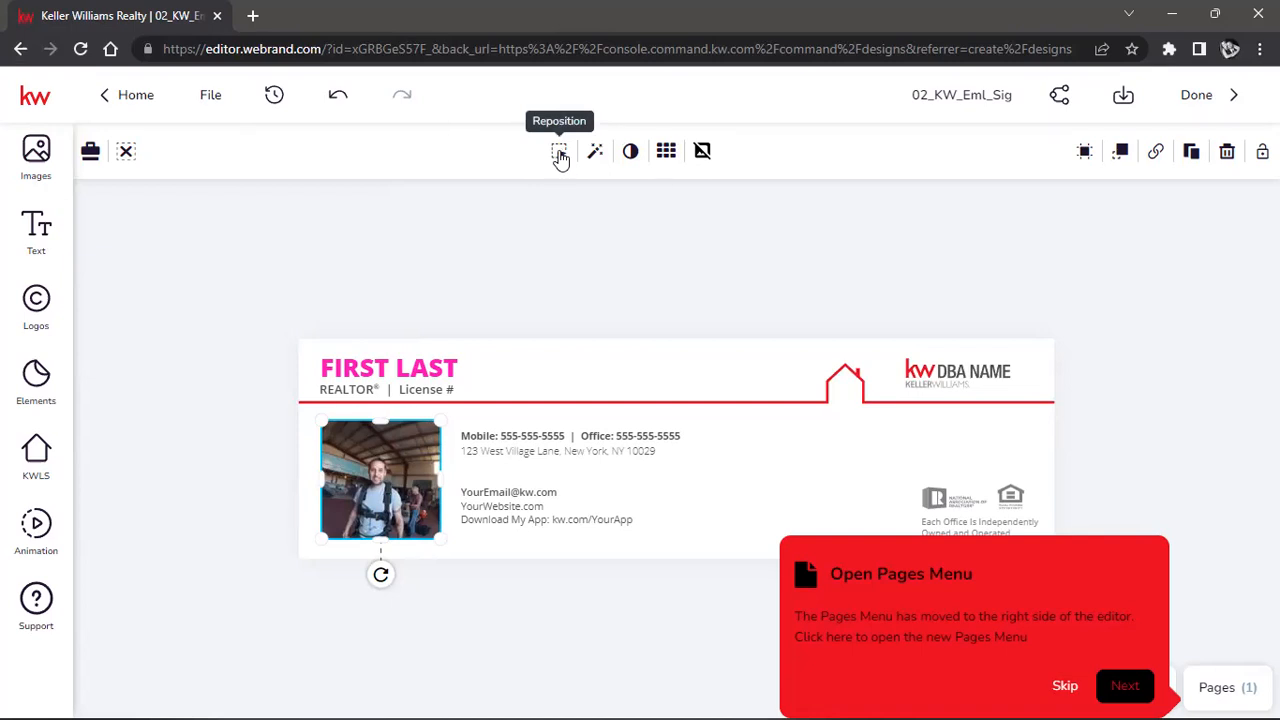
Reposition the headshot: enlarge the photo, centre the man's face, and confirm with Done.
click(560, 153)
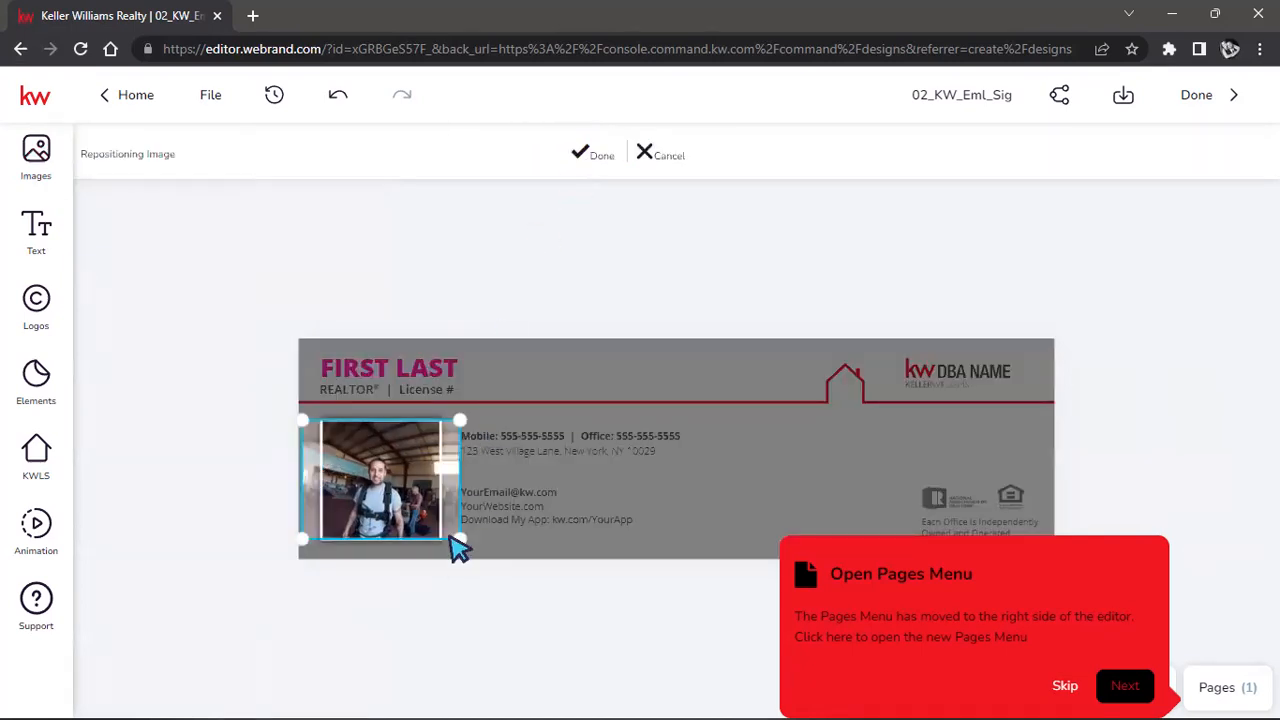
drag(459, 541, 578, 602)
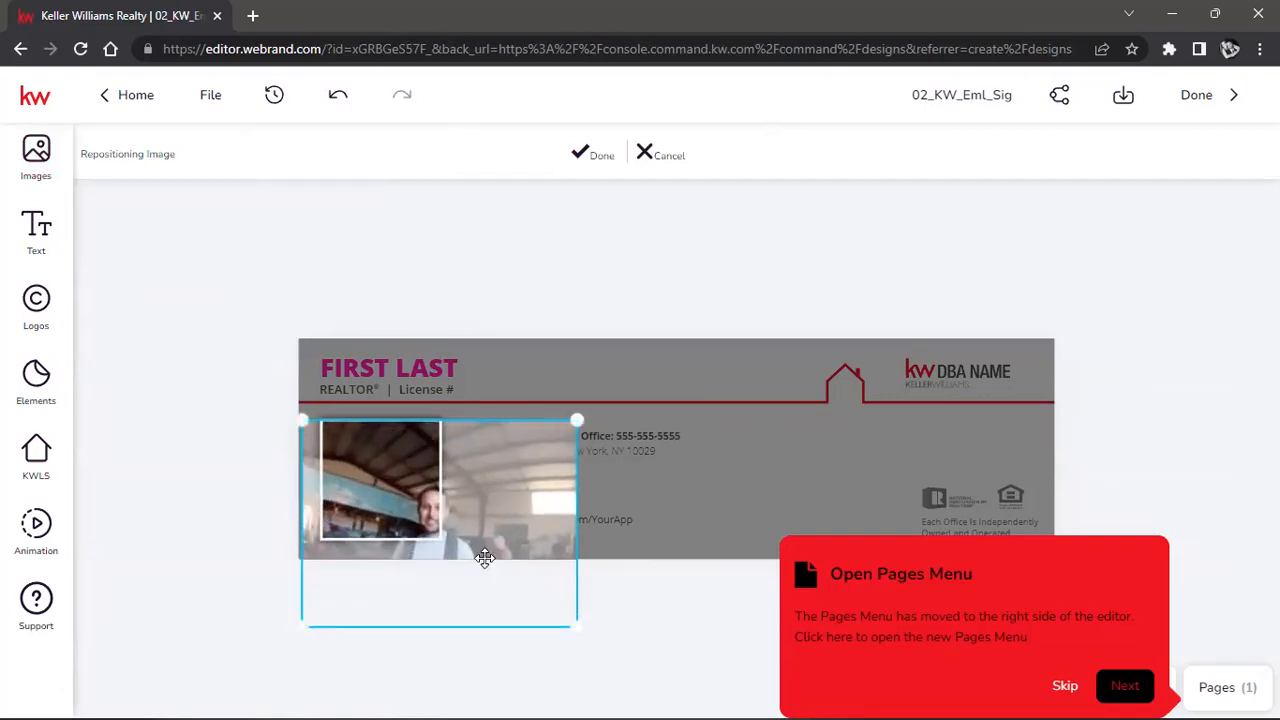
drag(502, 513, 447, 459)
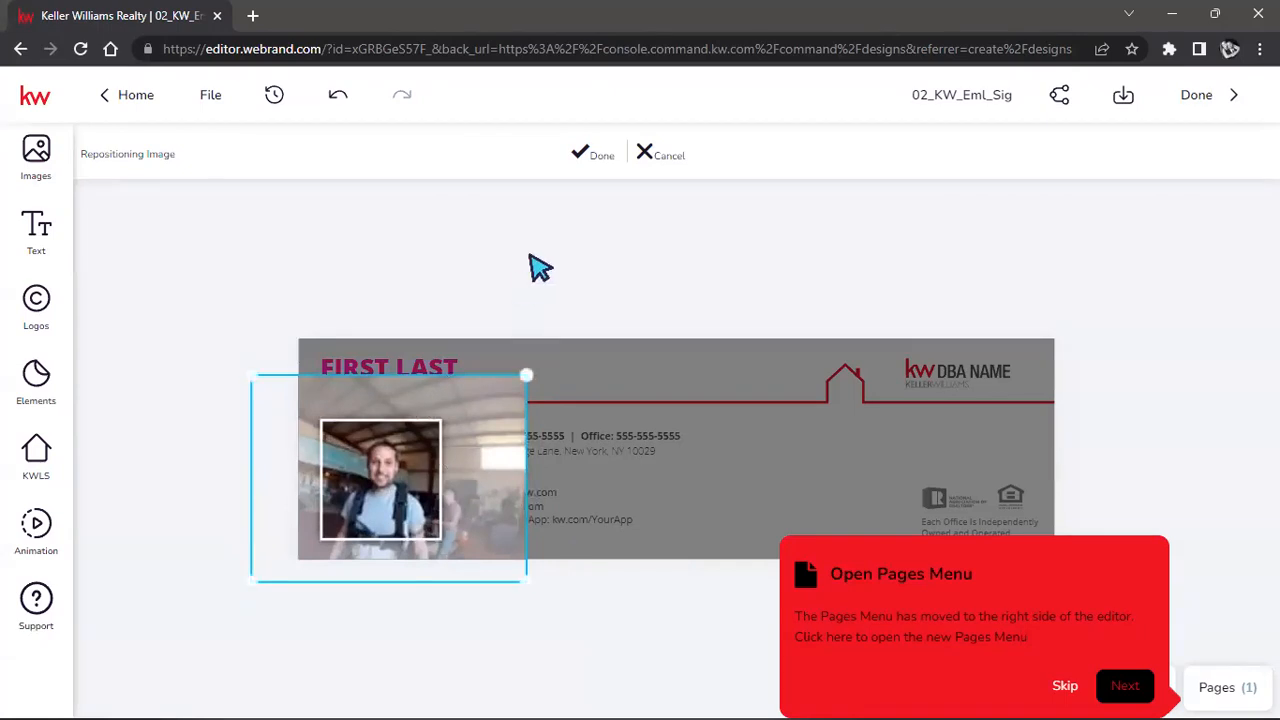
click(596, 157)
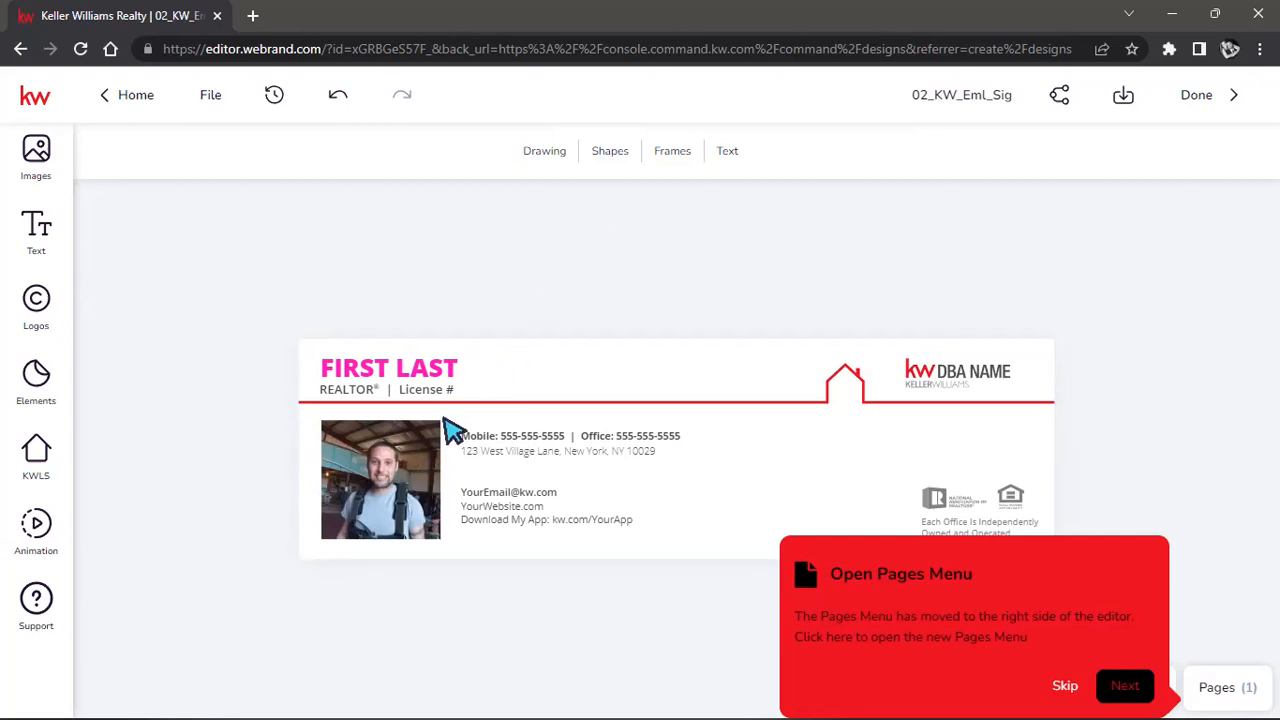
Make the FIRST LAST name the dark grey swatch and skip the Open Pages Menu tip.
click(463, 372)
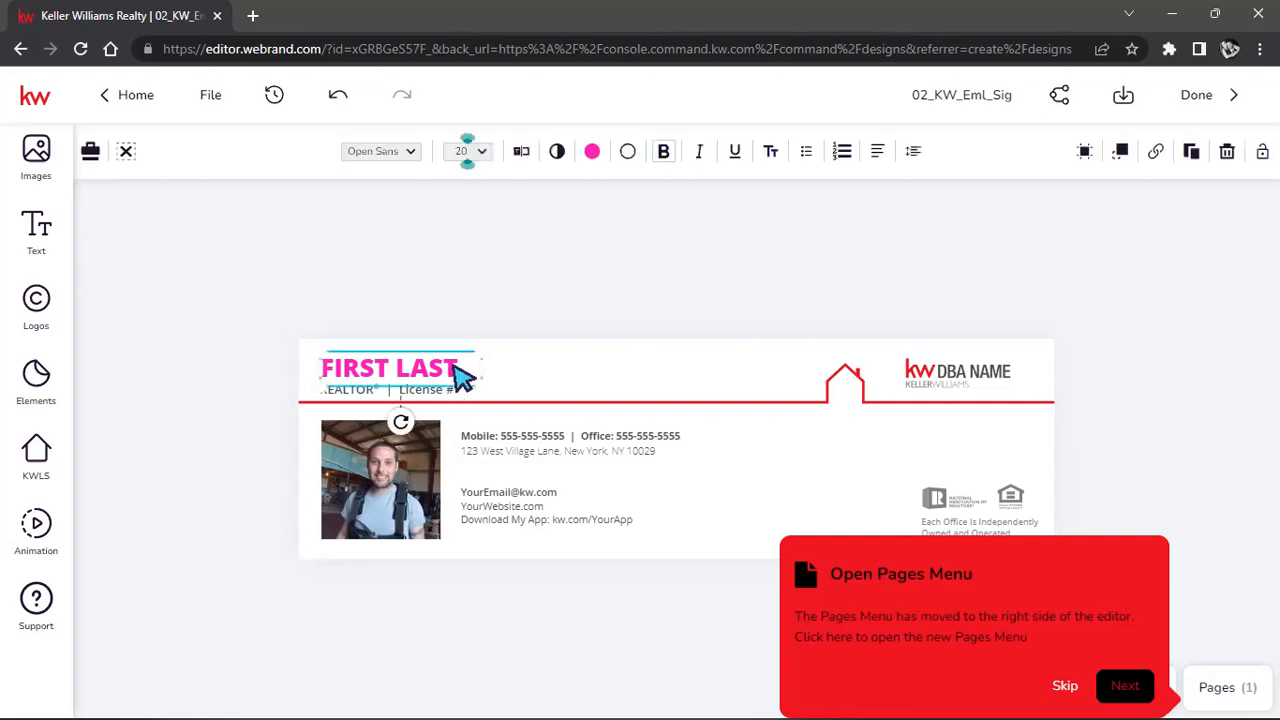
click(592, 151)
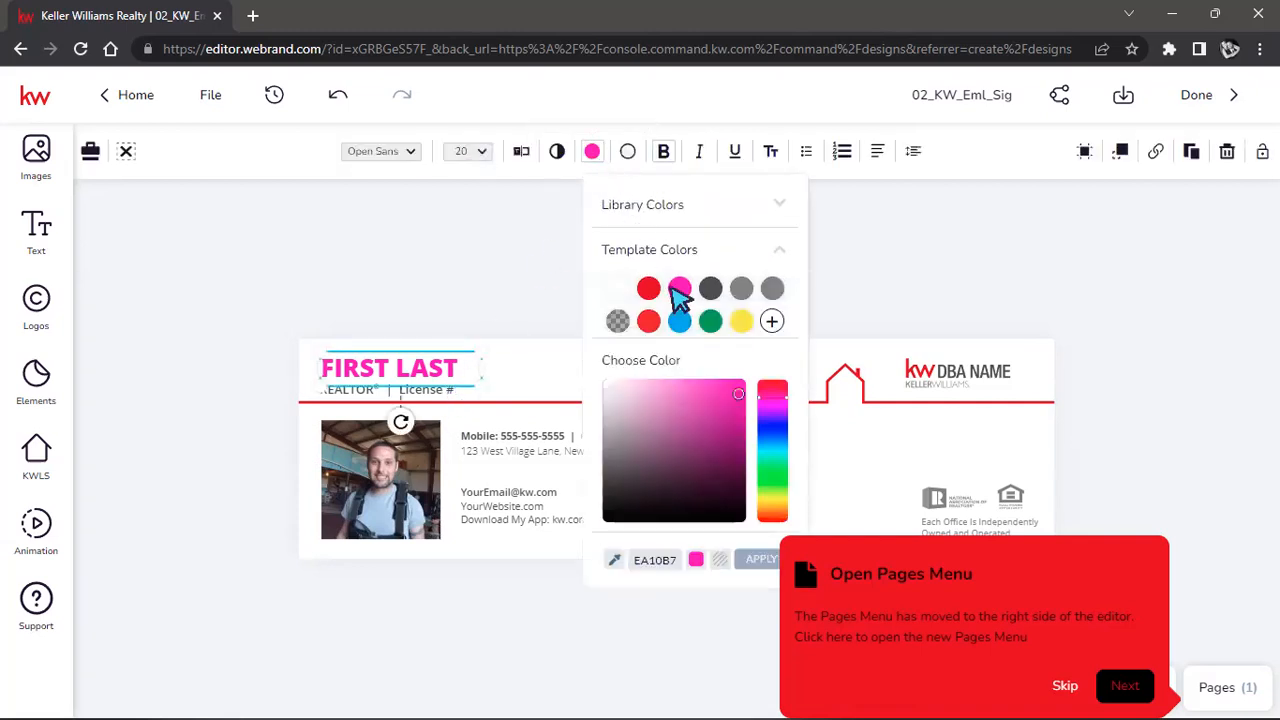
click(710, 289)
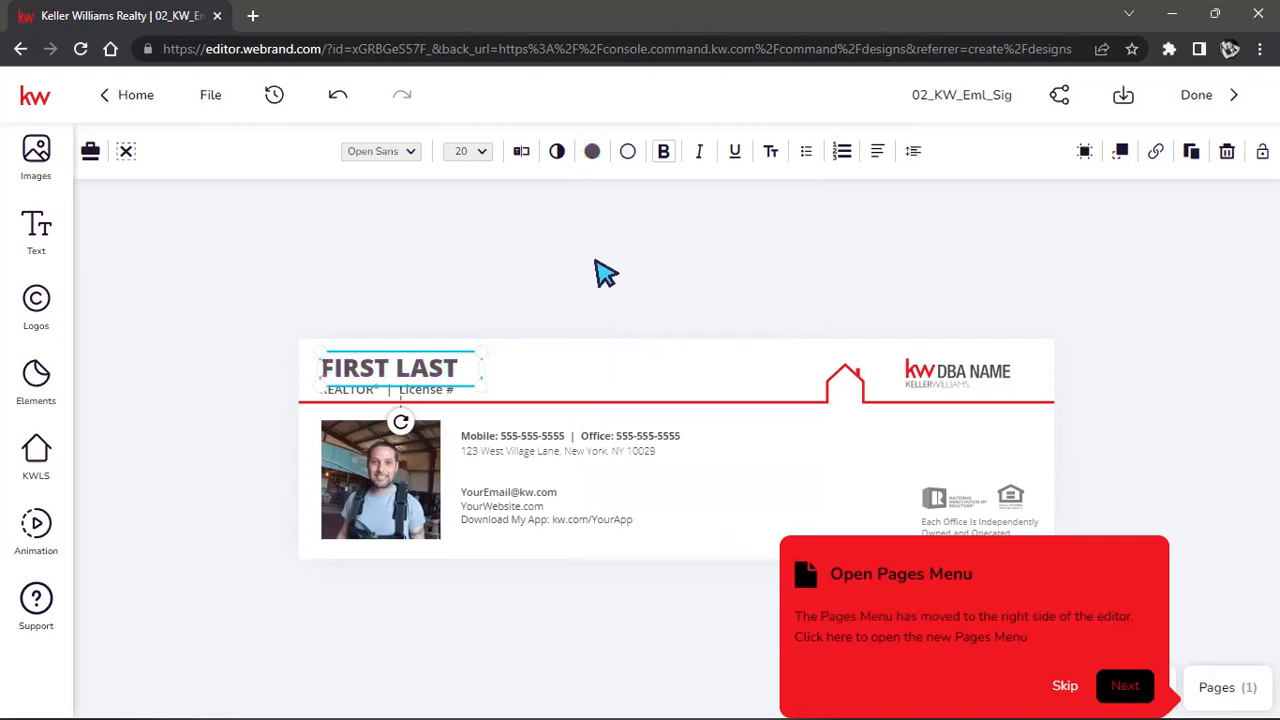
click(606, 268)
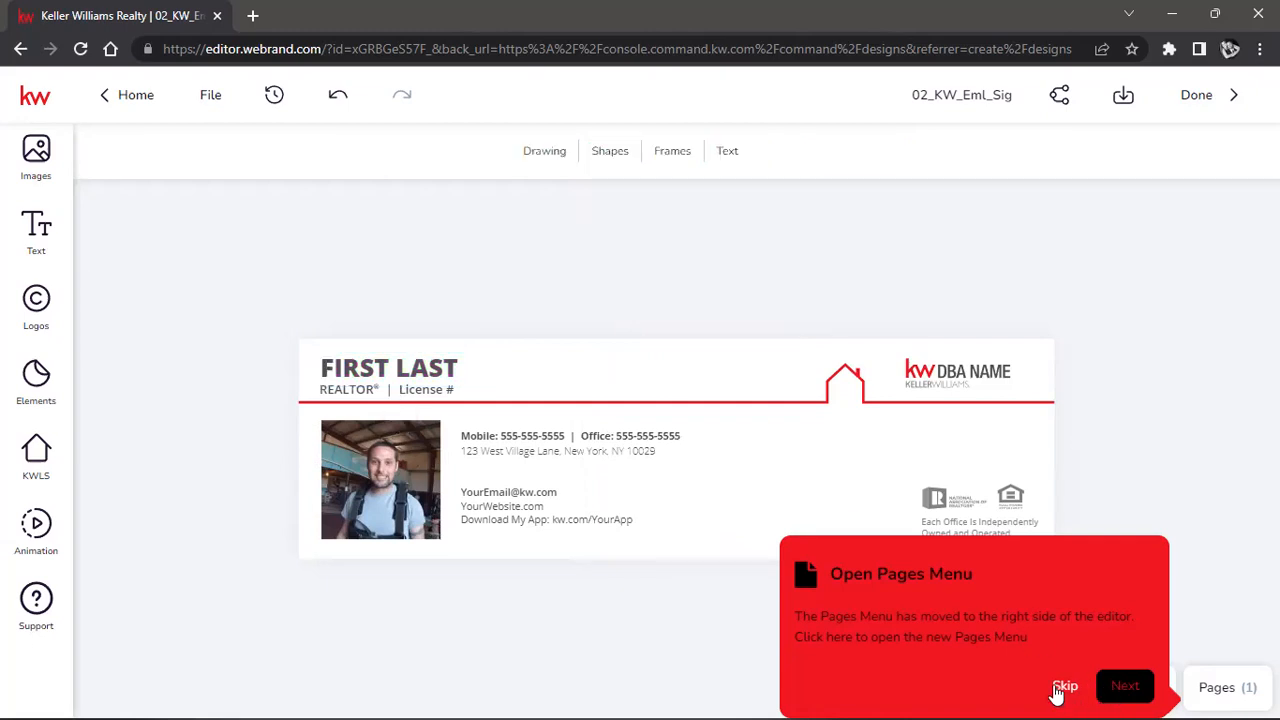
click(1062, 688)
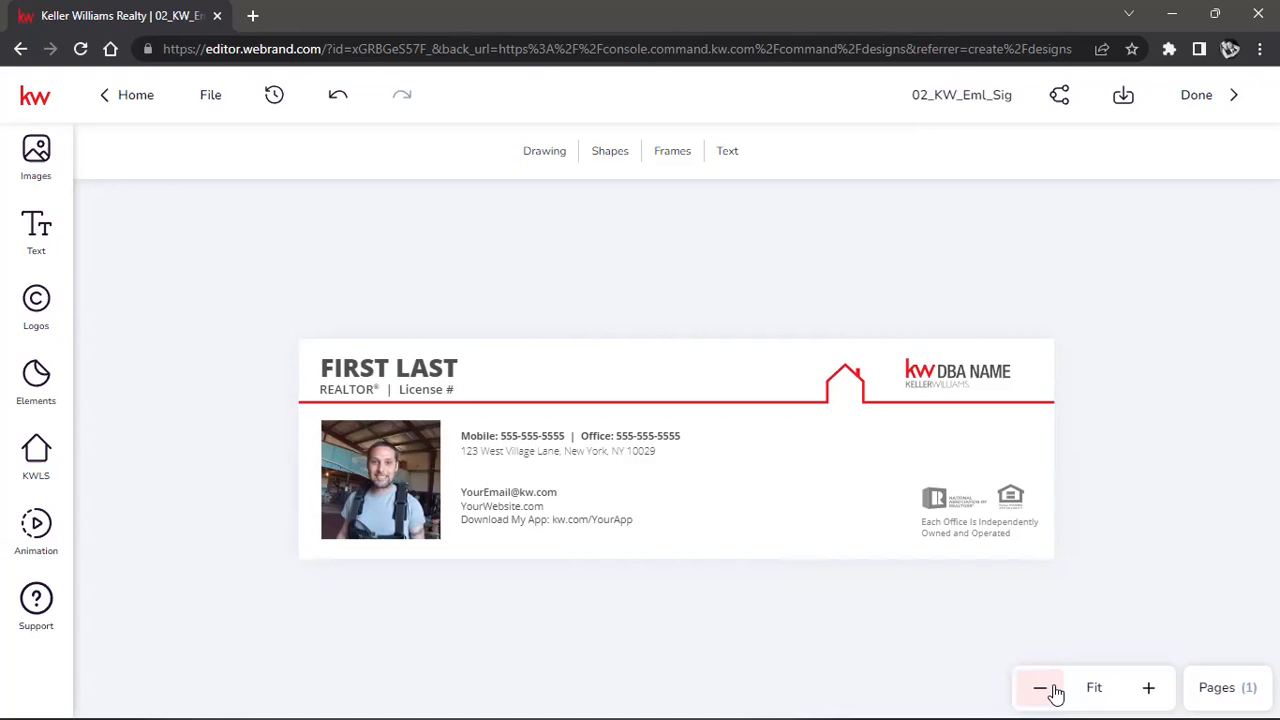
Drag the name box to line up with the signature's left edge.
click(392, 372)
click(420, 373)
mouse_move(418, 368)
mouse_down()
mouse_move(472, 366)
mouse_move(448, 362)
mouse_move(460, 370)
mouse_up()
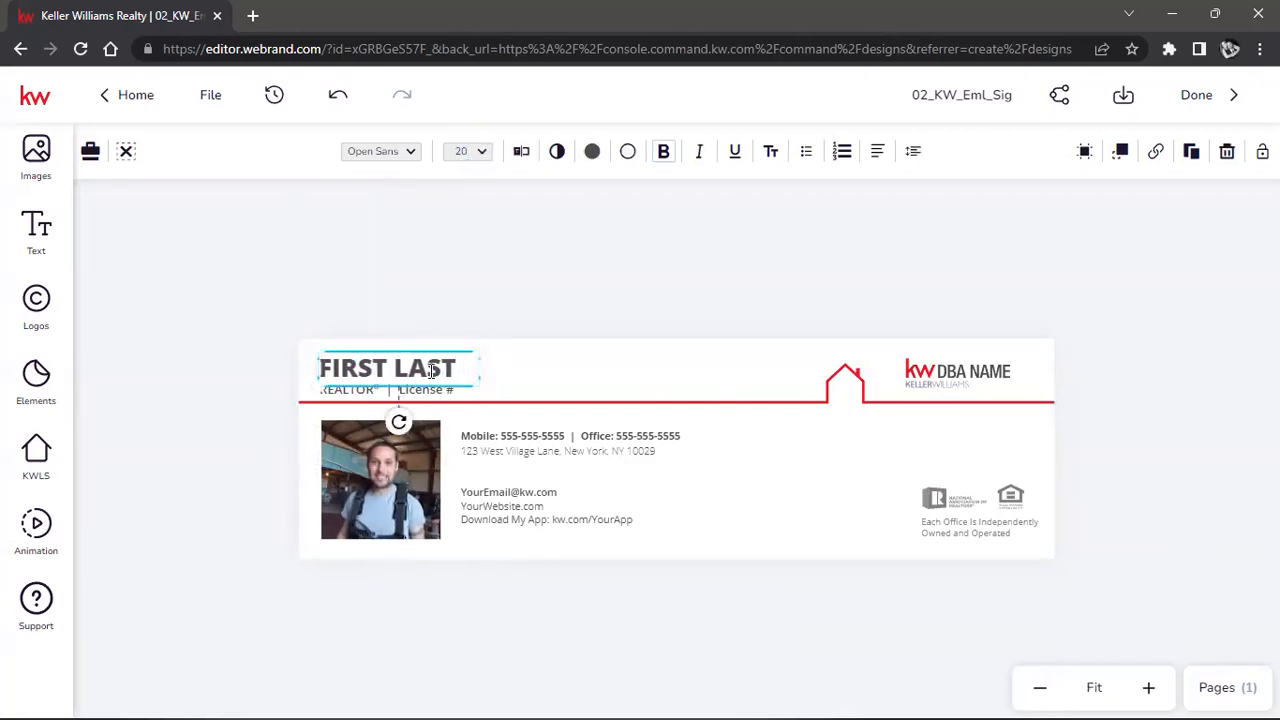
Replace FIRST LAST with the agent's full name and widen the box onto one line.
double_click(432, 370)
click(371, 368)
mouse_move(369, 370)
mouse_down()
mouse_move(520, 400)
mouse_move(334, 375)
mouse_move(394, 372)
mouse_move(355, 373)
mouse_up()
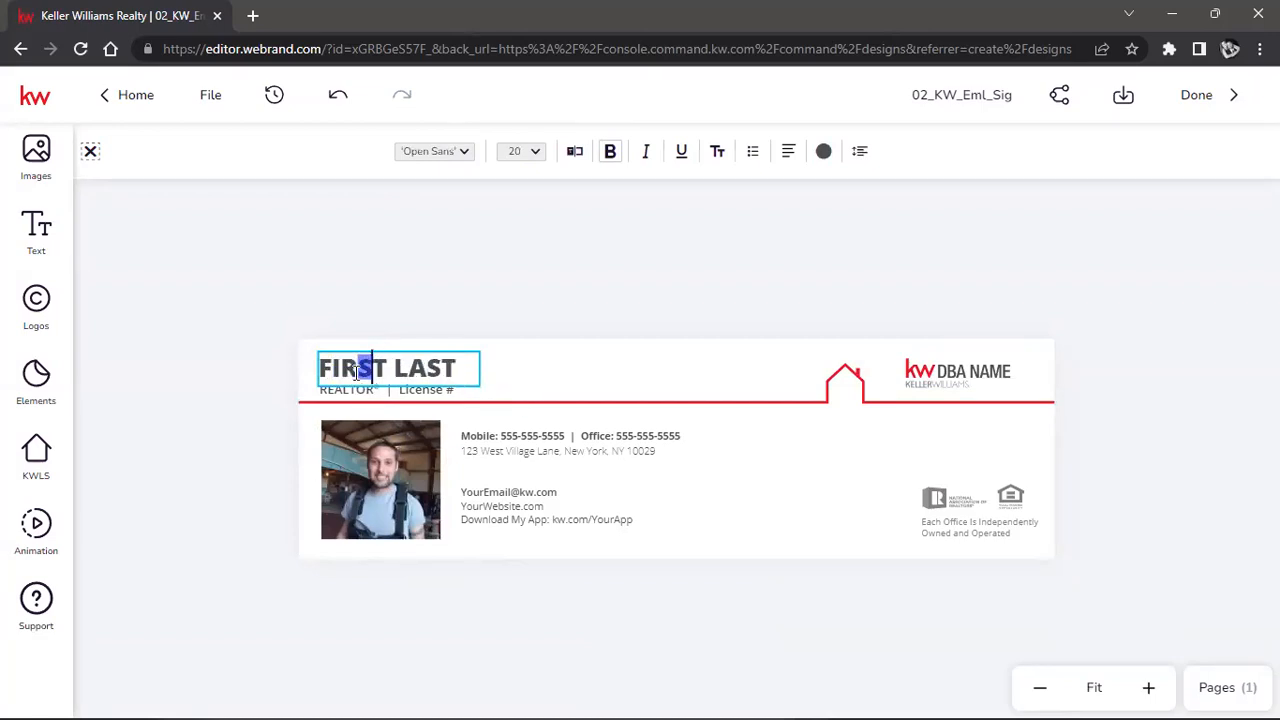
double_click(347, 372)
triple_click(347, 372)
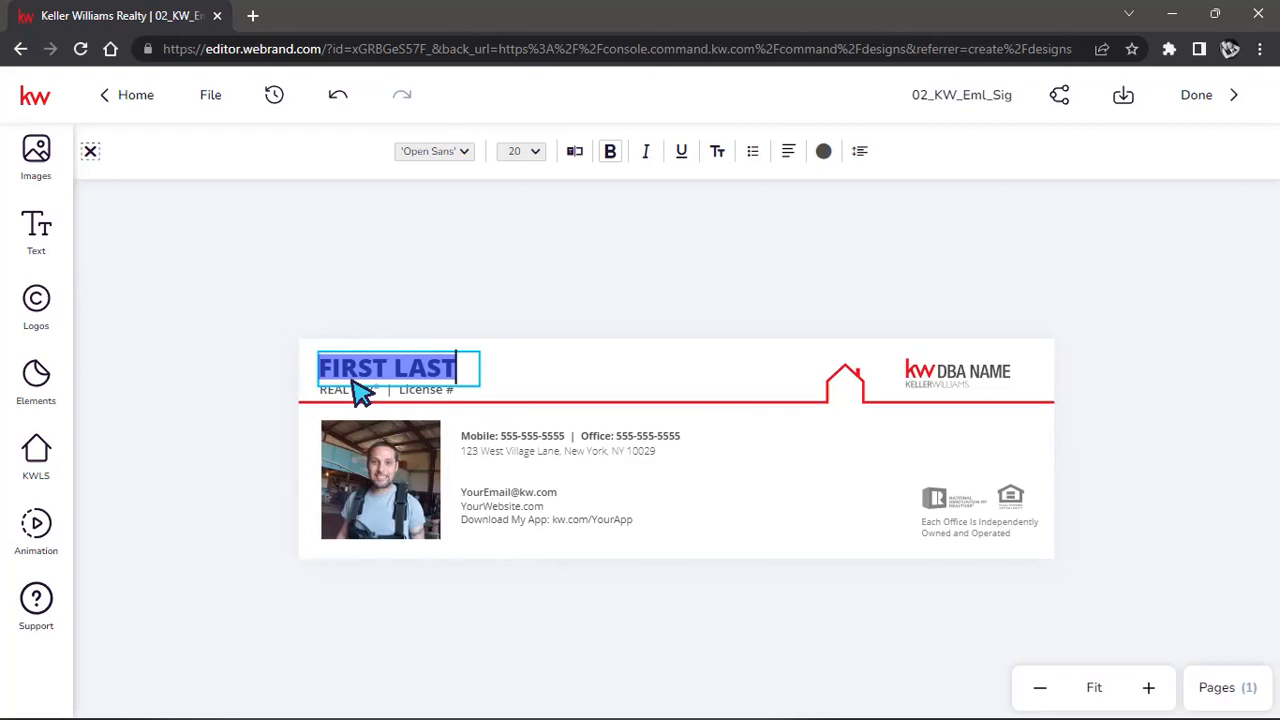
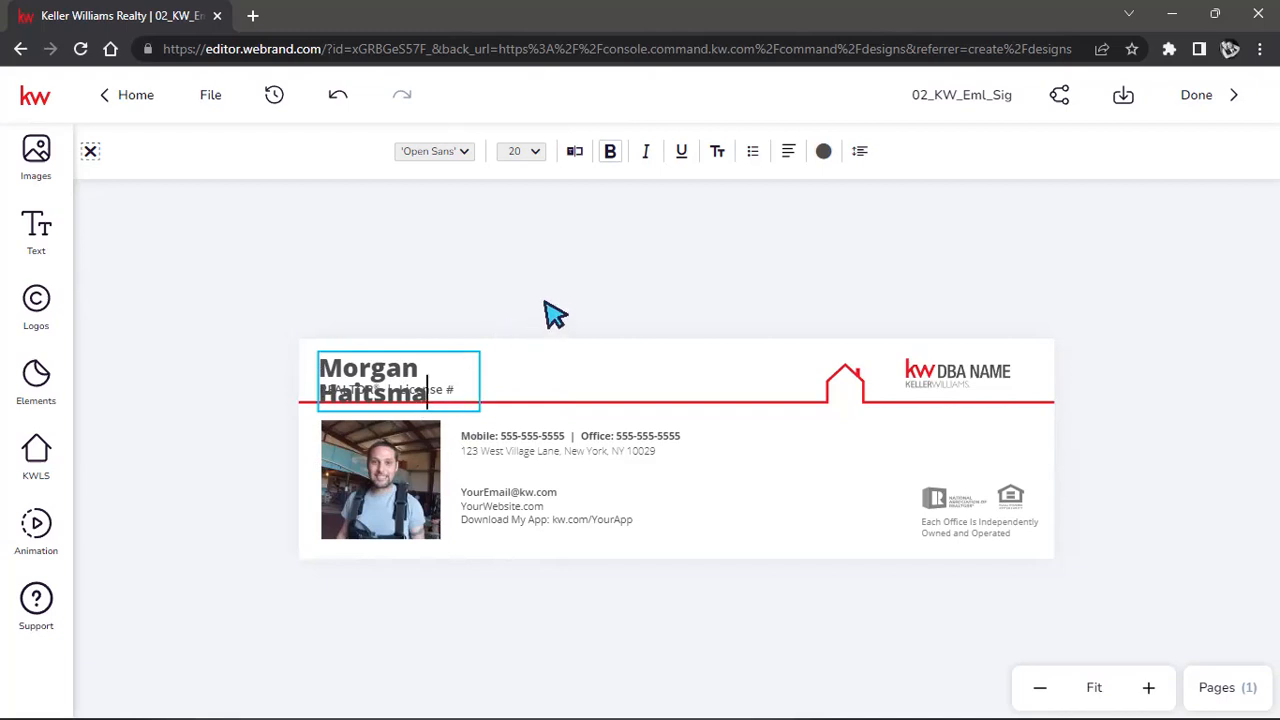
key(Escape)
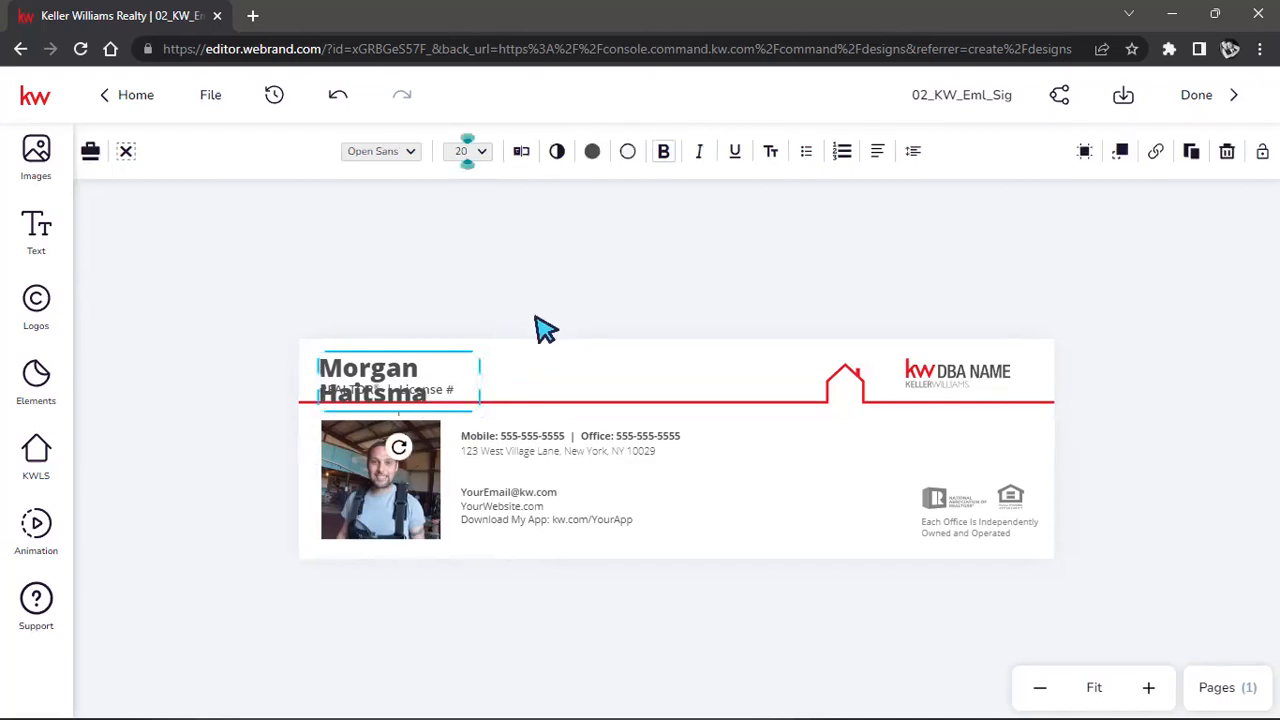
drag(475, 376, 548, 369)
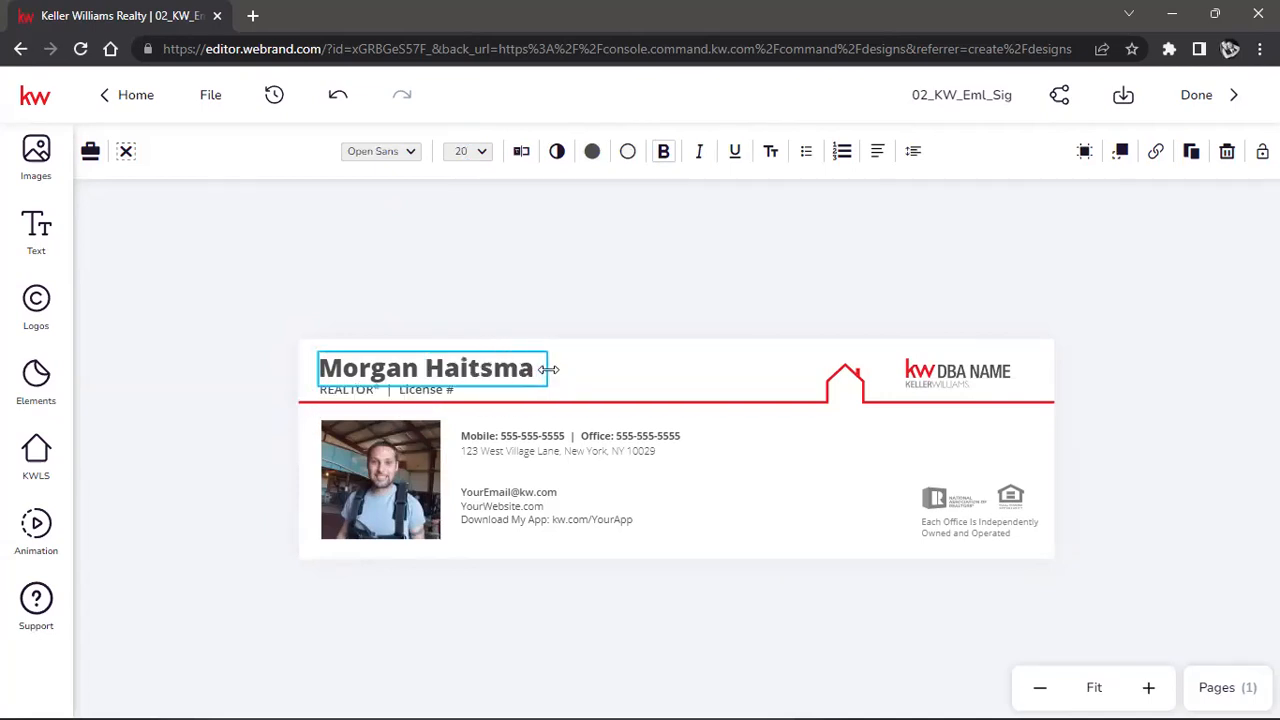
click(612, 291)
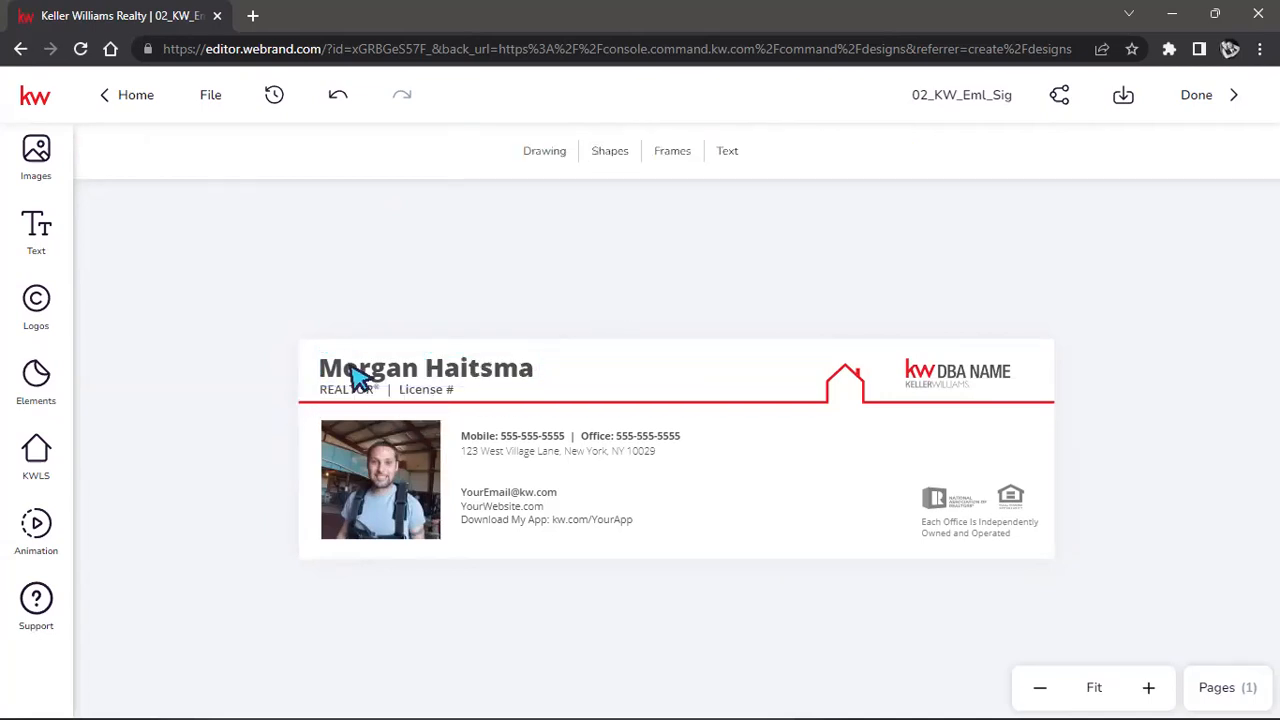
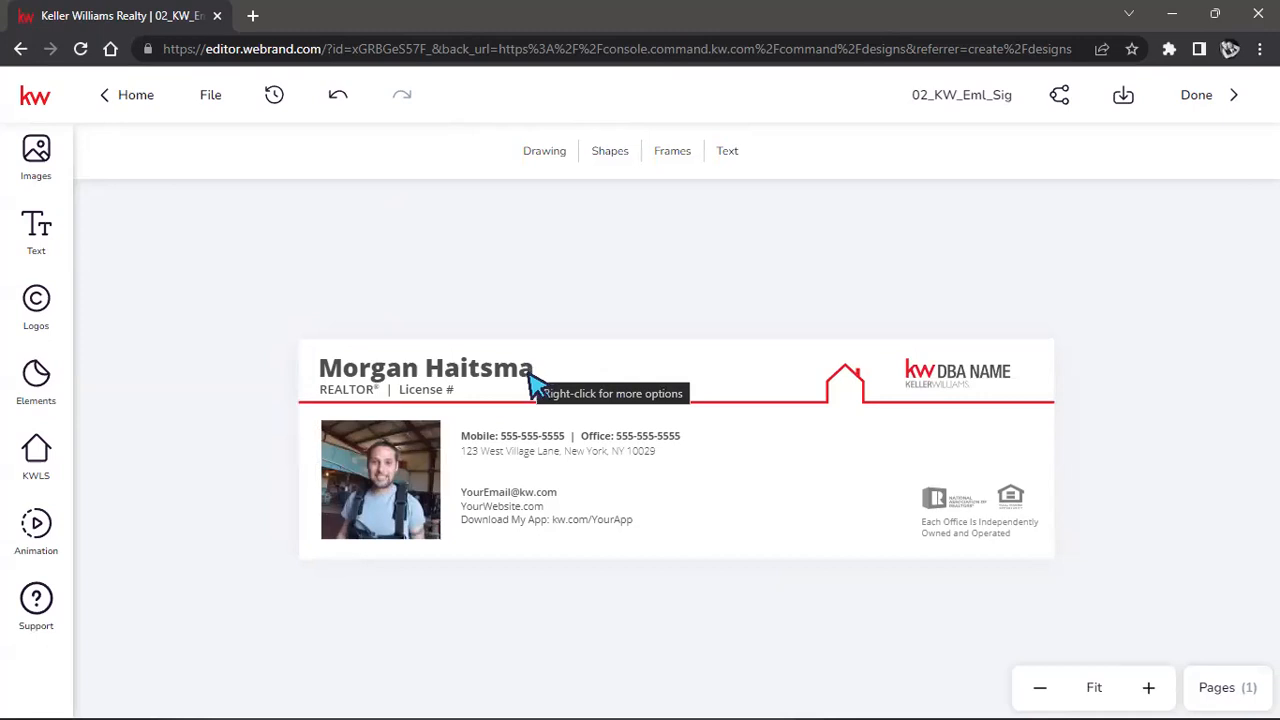
Shrink the agent's name heading from font size 20 to about 15.4.
click(536, 380)
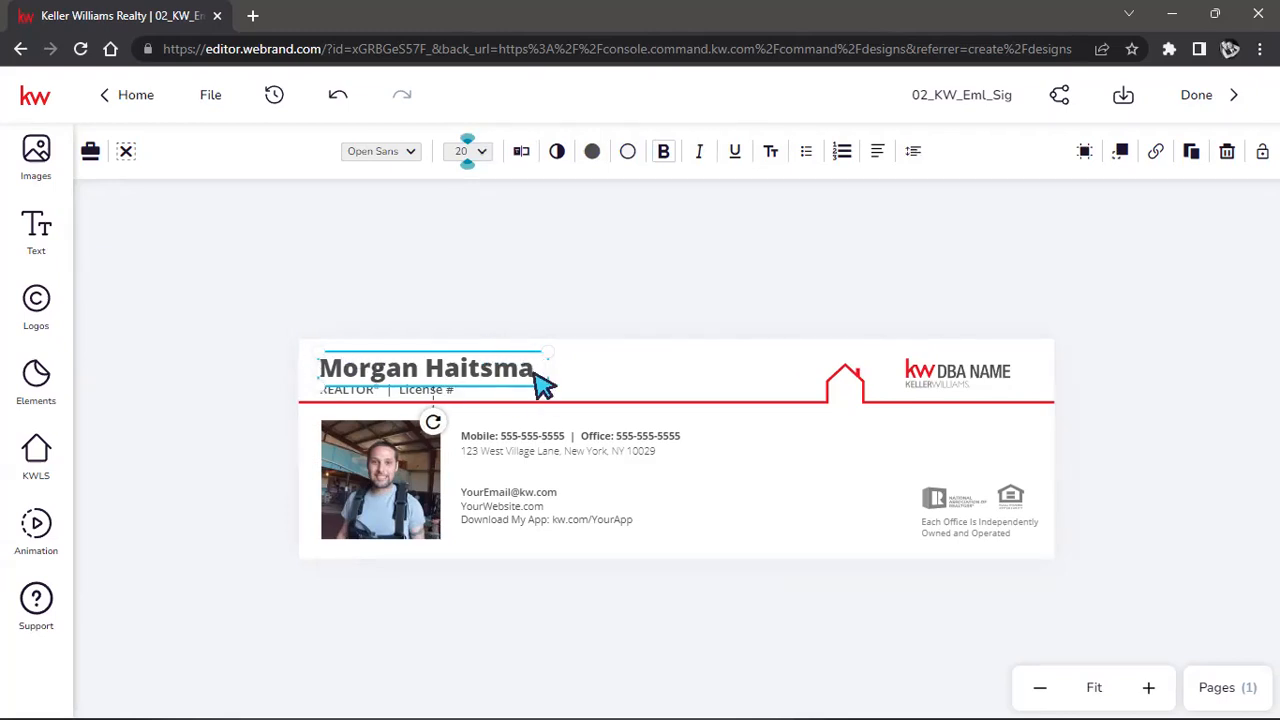
mouse_move(551, 390)
mouse_down()
mouse_move(478, 375)
mouse_move(498, 378)
mouse_move(506, 357)
mouse_up()
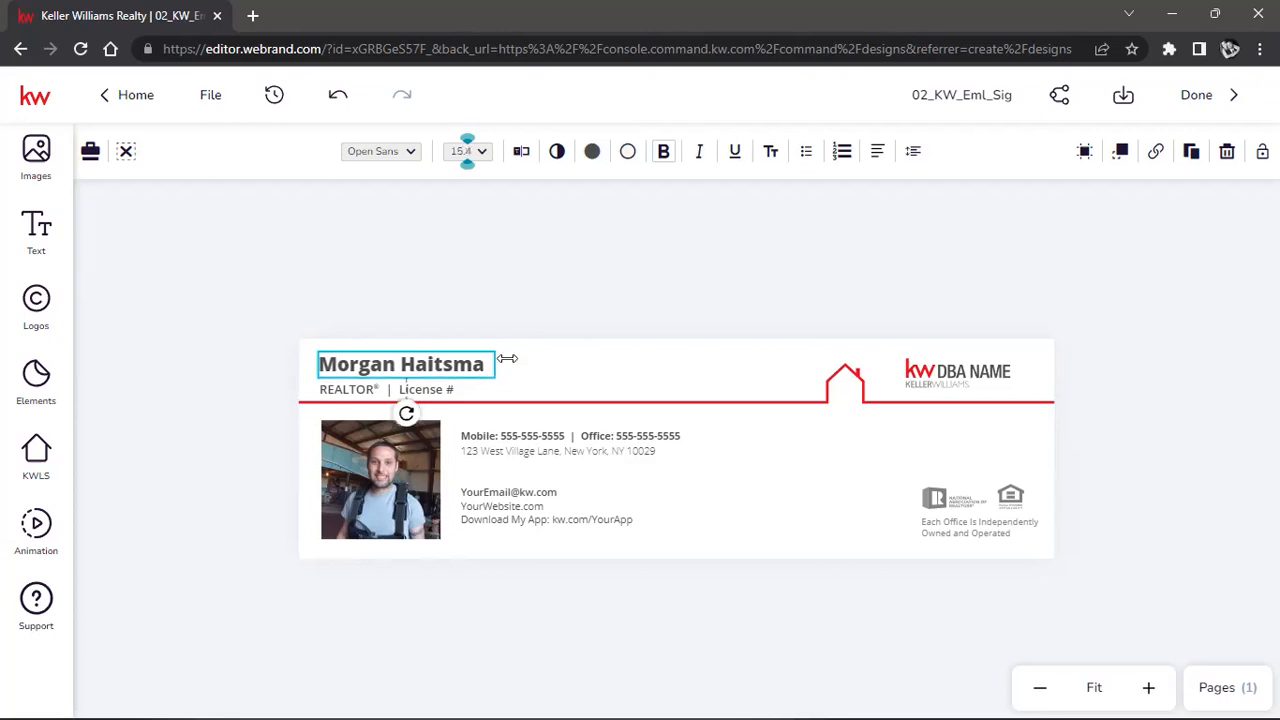
click(543, 309)
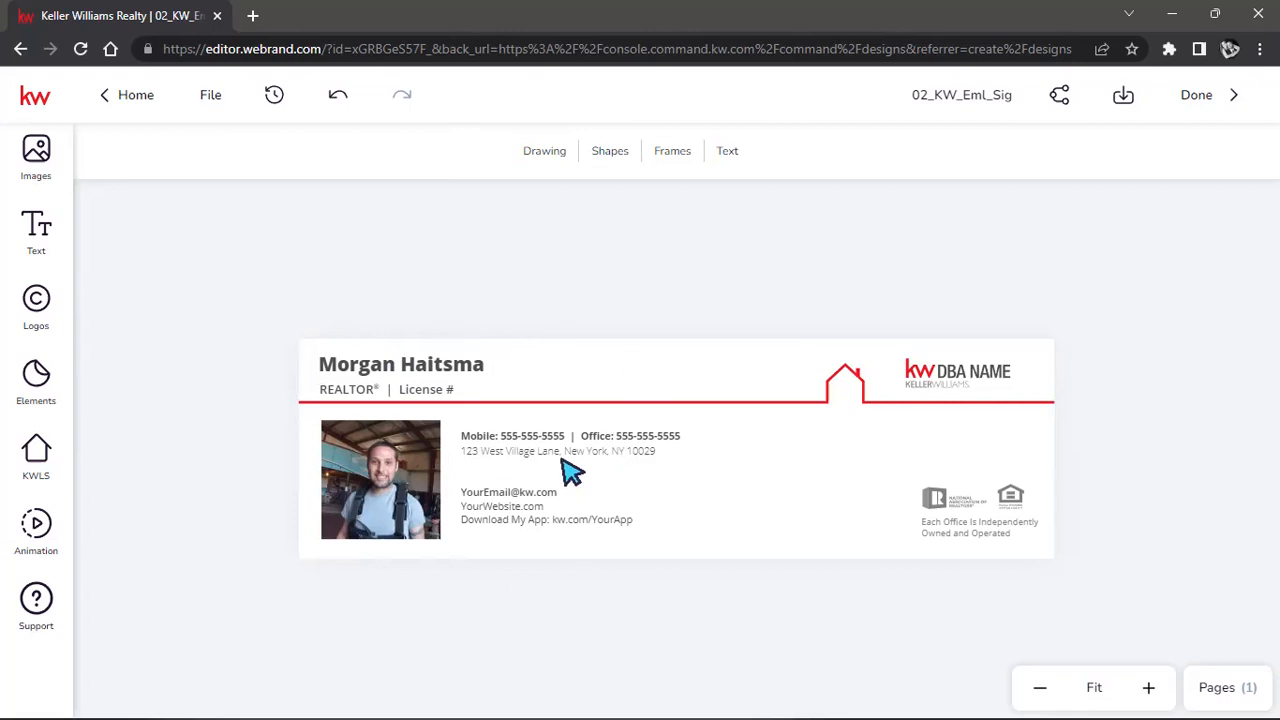
Make the Mobile/Office phone line red in Arial bold.
click(535, 442)
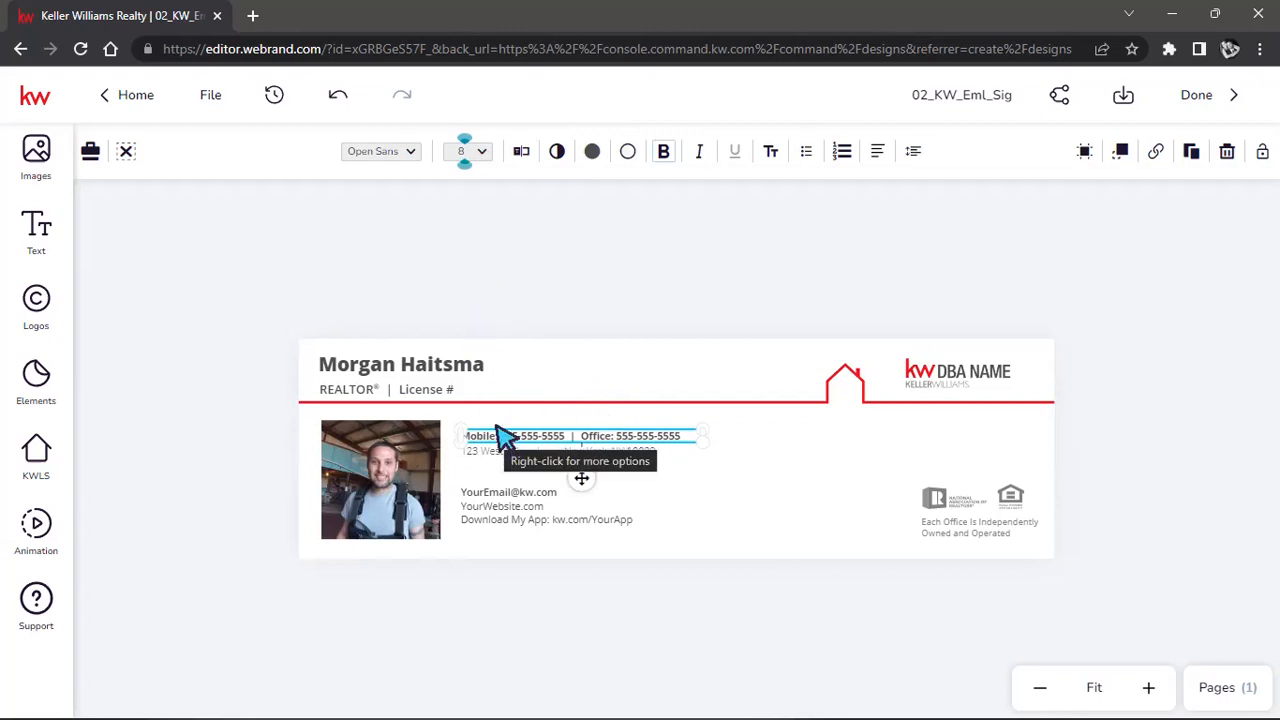
click(592, 151)
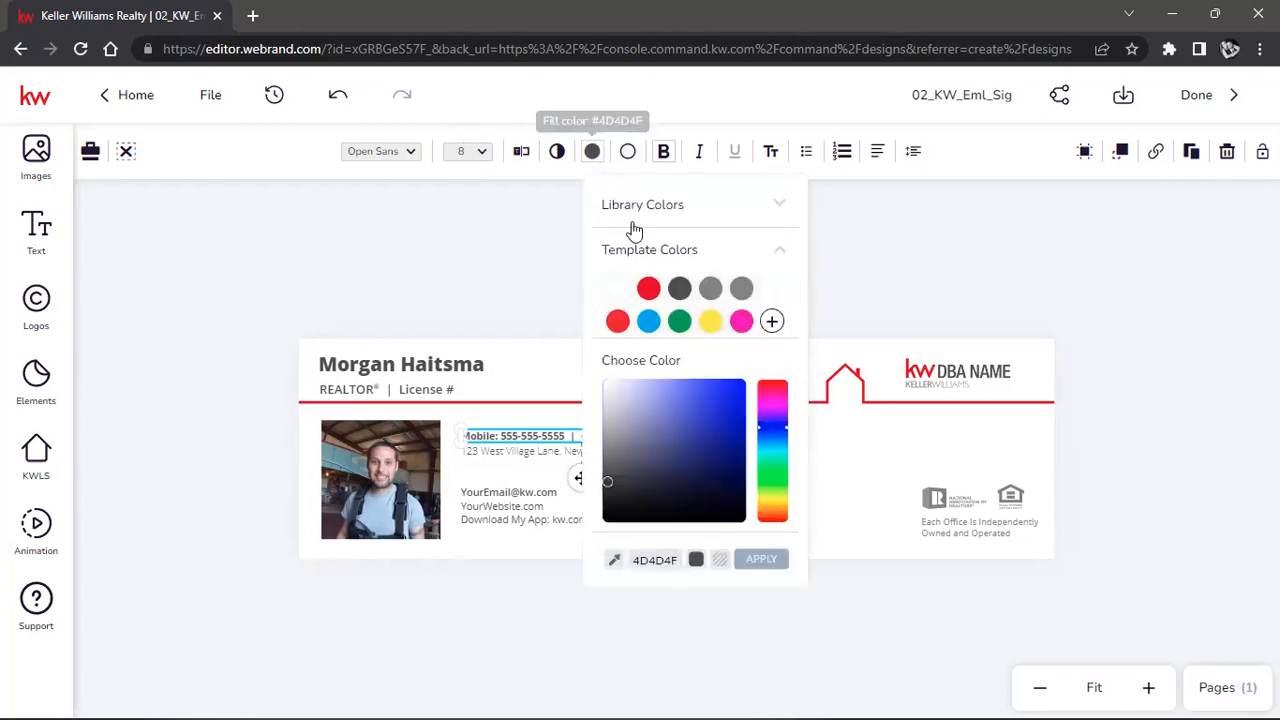
click(648, 290)
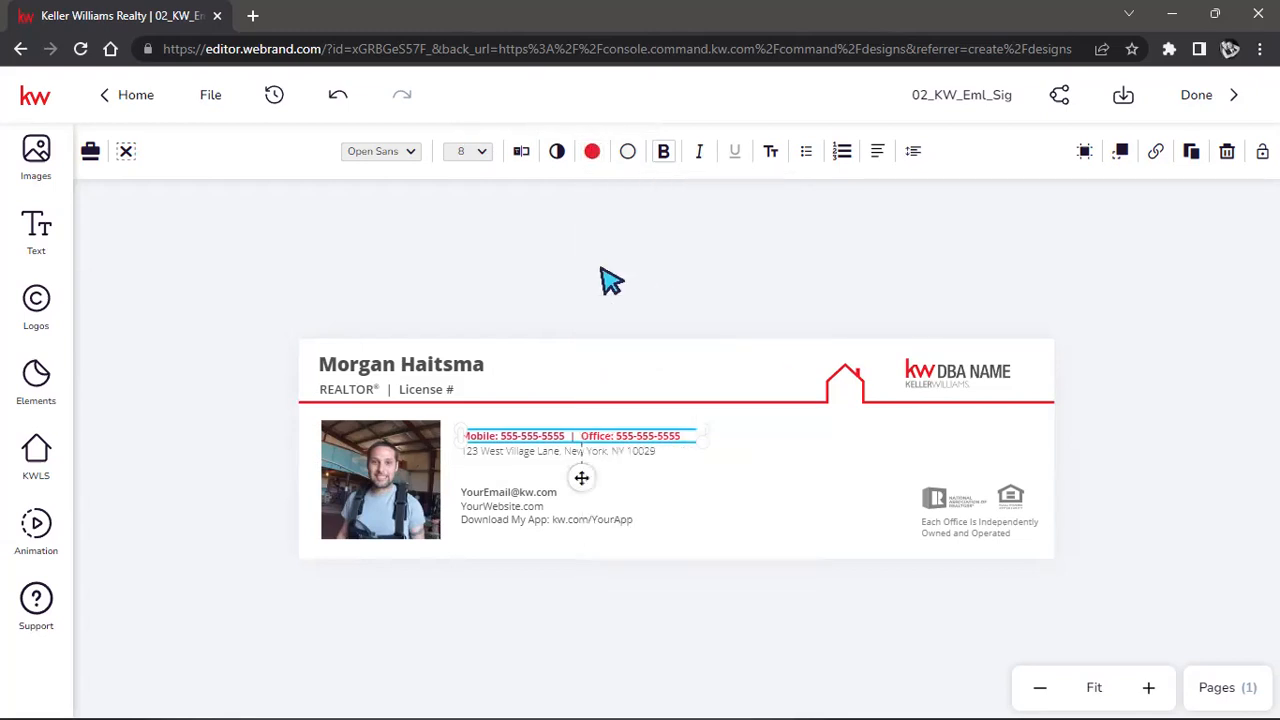
click(578, 268)
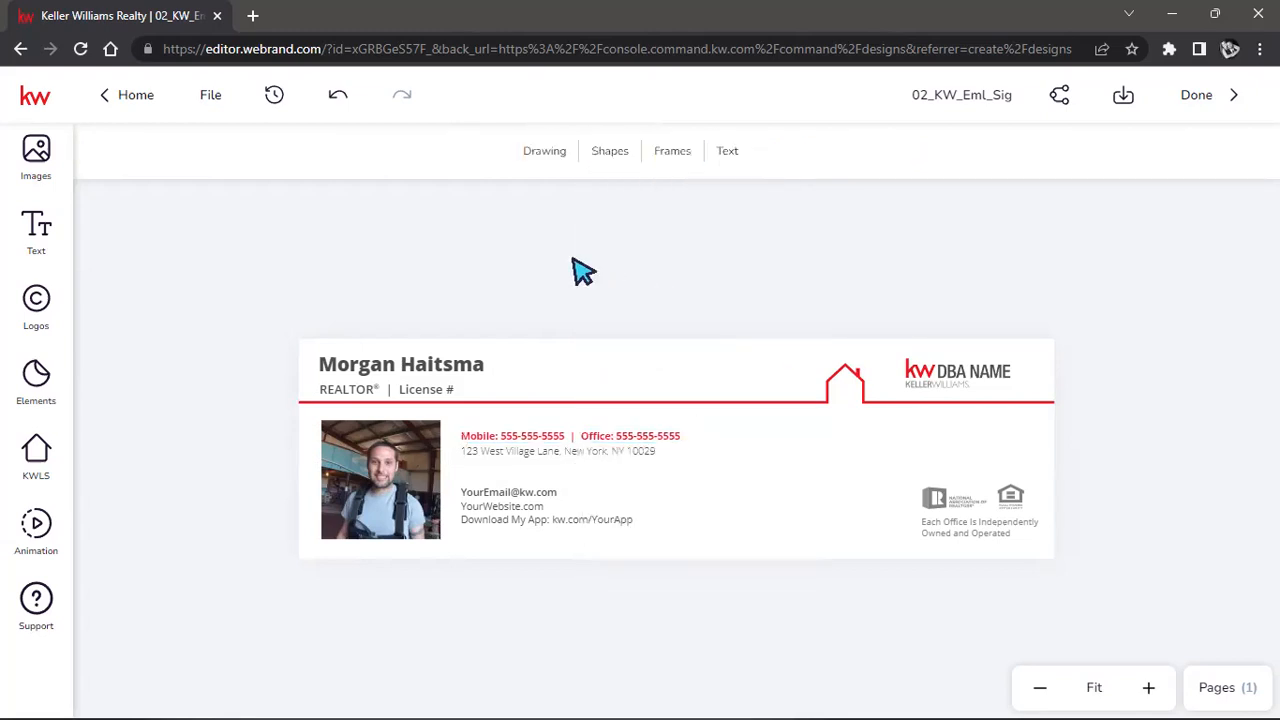
click(562, 440)
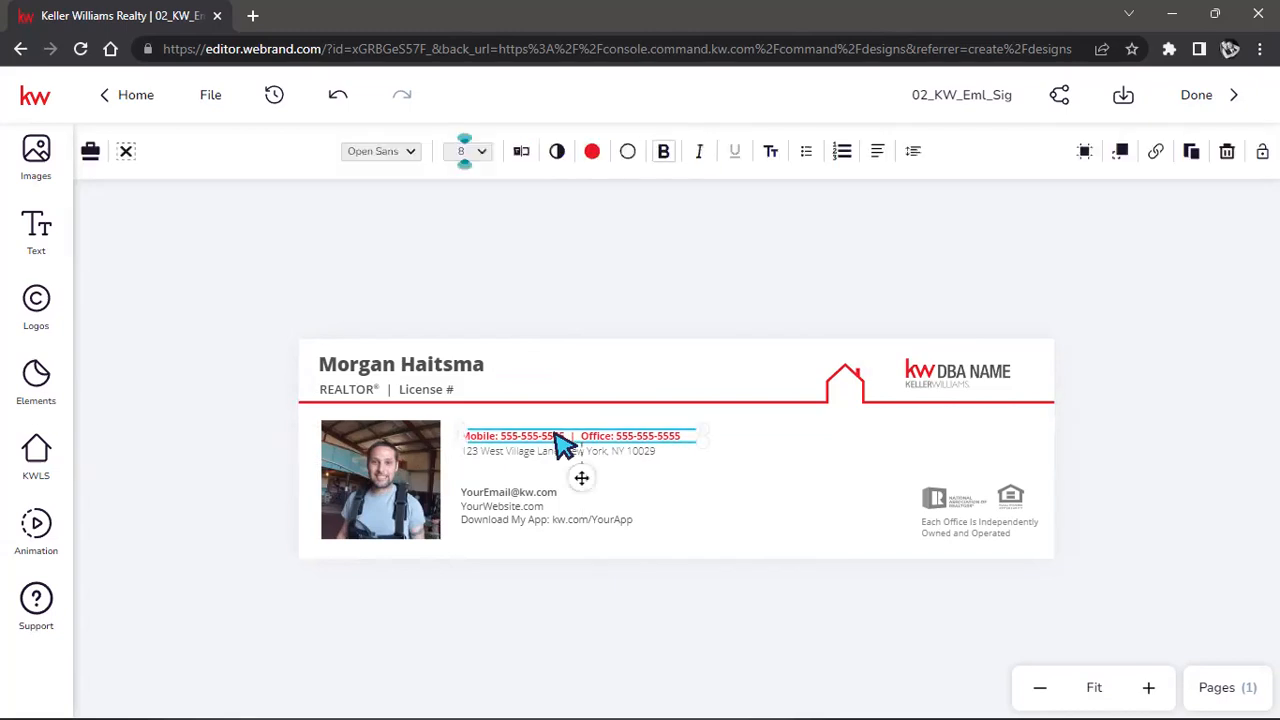
click(660, 158)
click(660, 158)
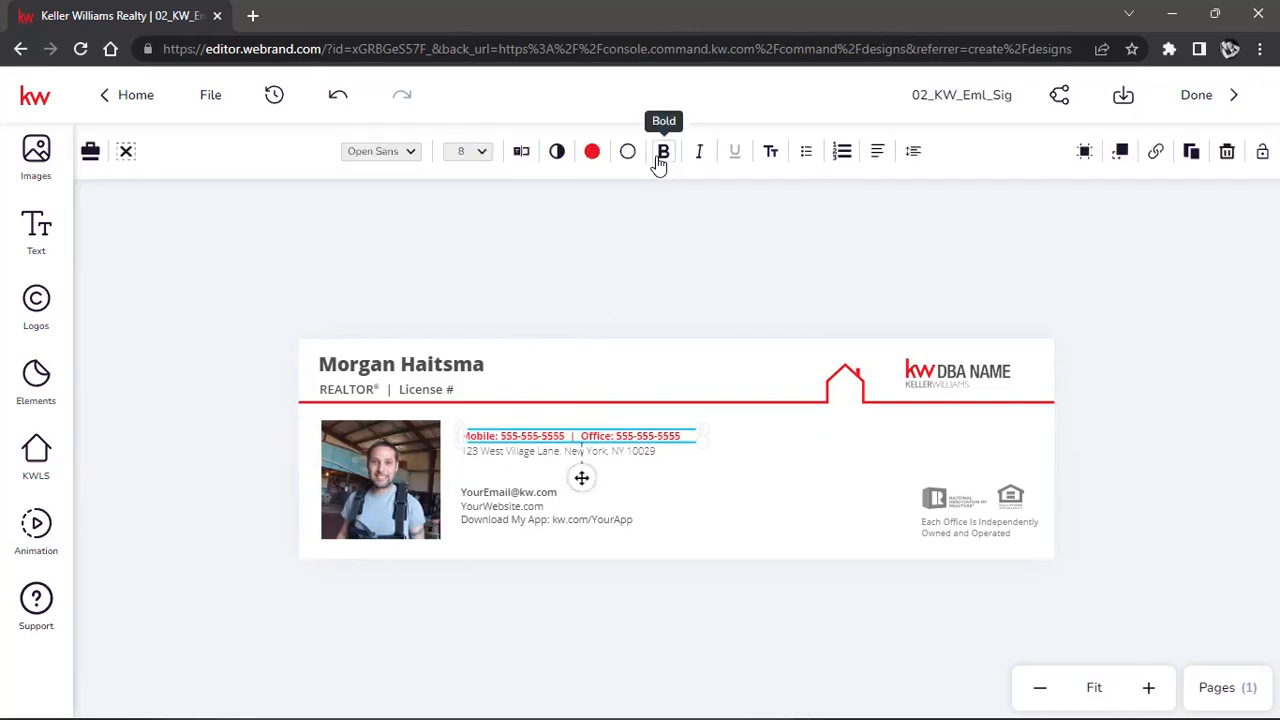
click(406, 155)
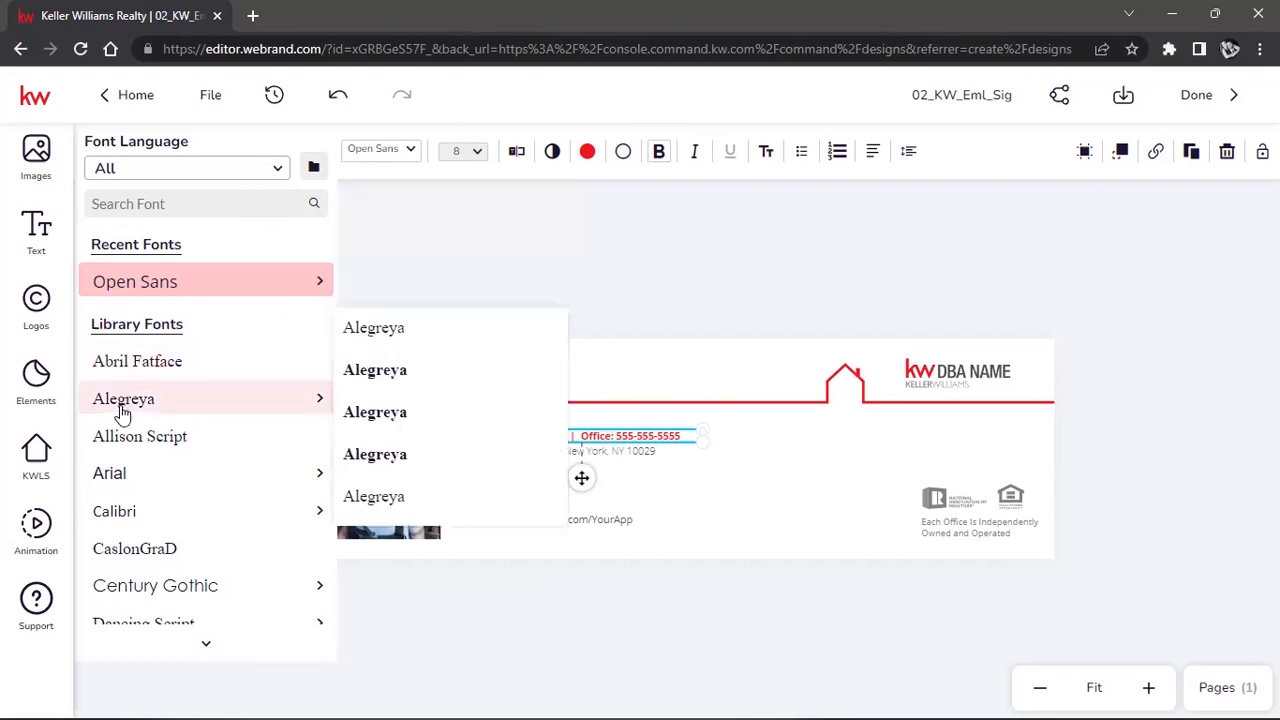
mouse_move(118, 472)
click(362, 506)
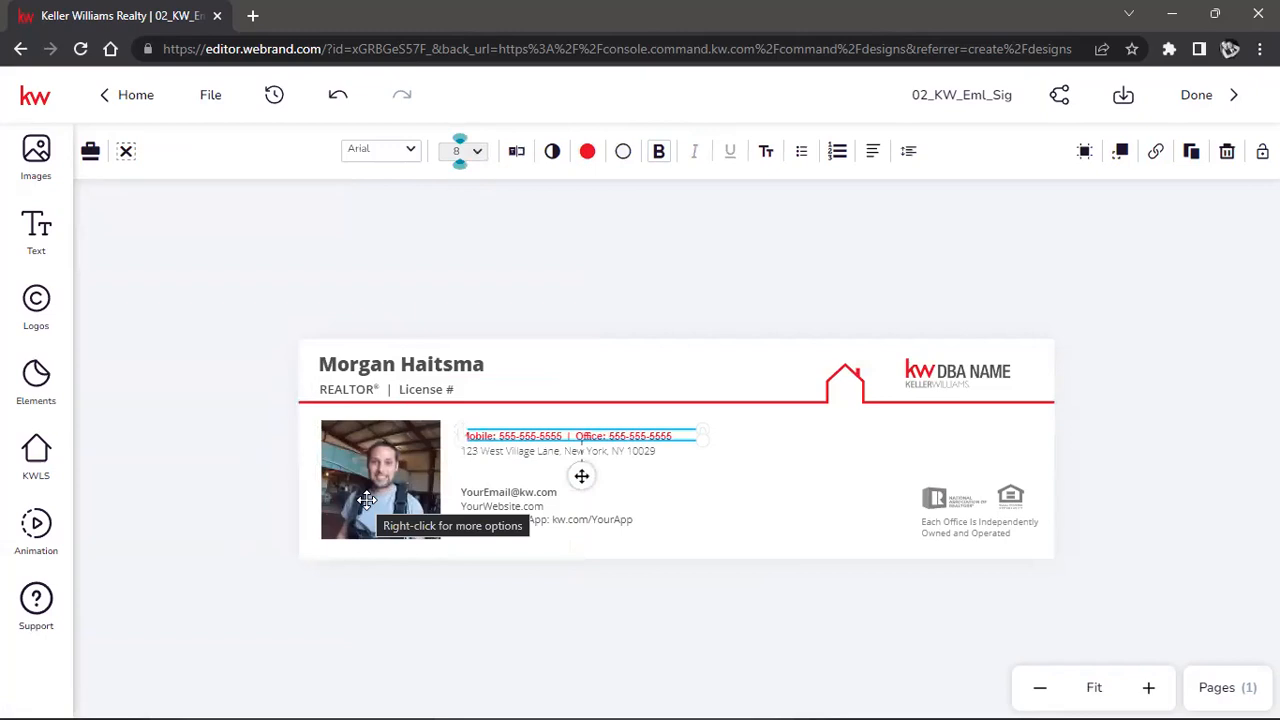
click(663, 302)
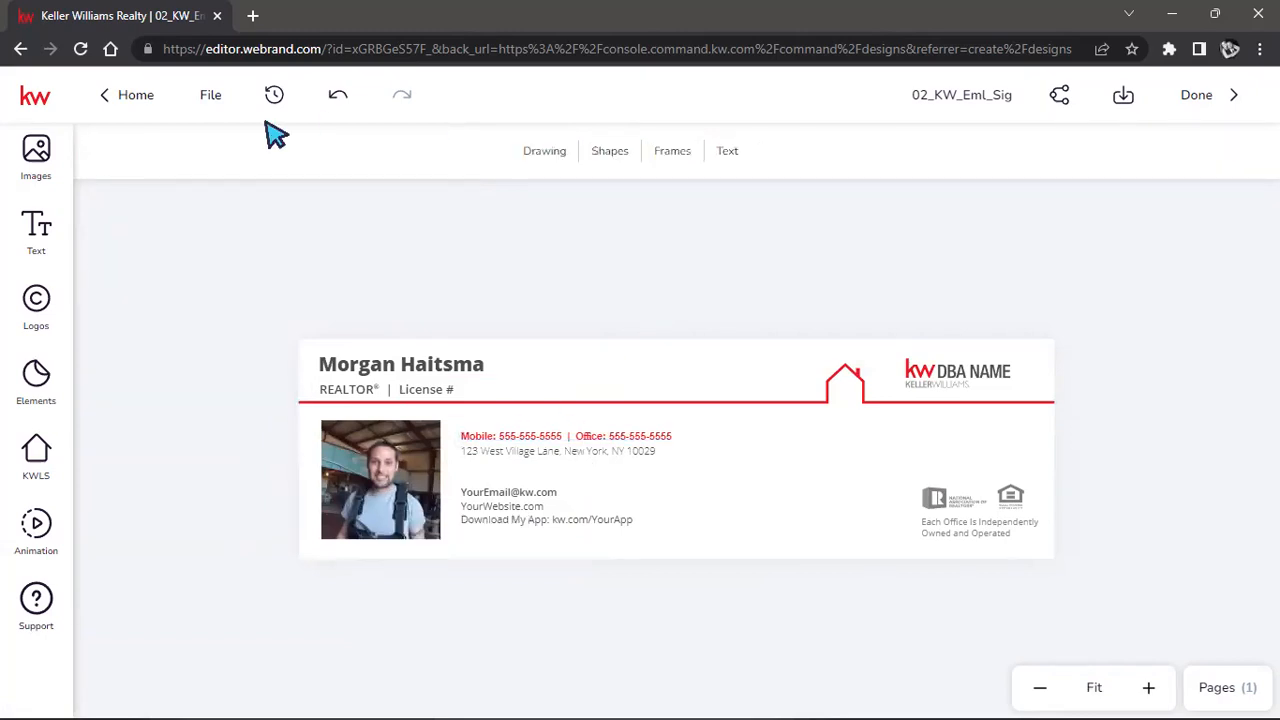
Enlarge the phone line to size 10 and the address line to about 10.7.
click(652, 448)
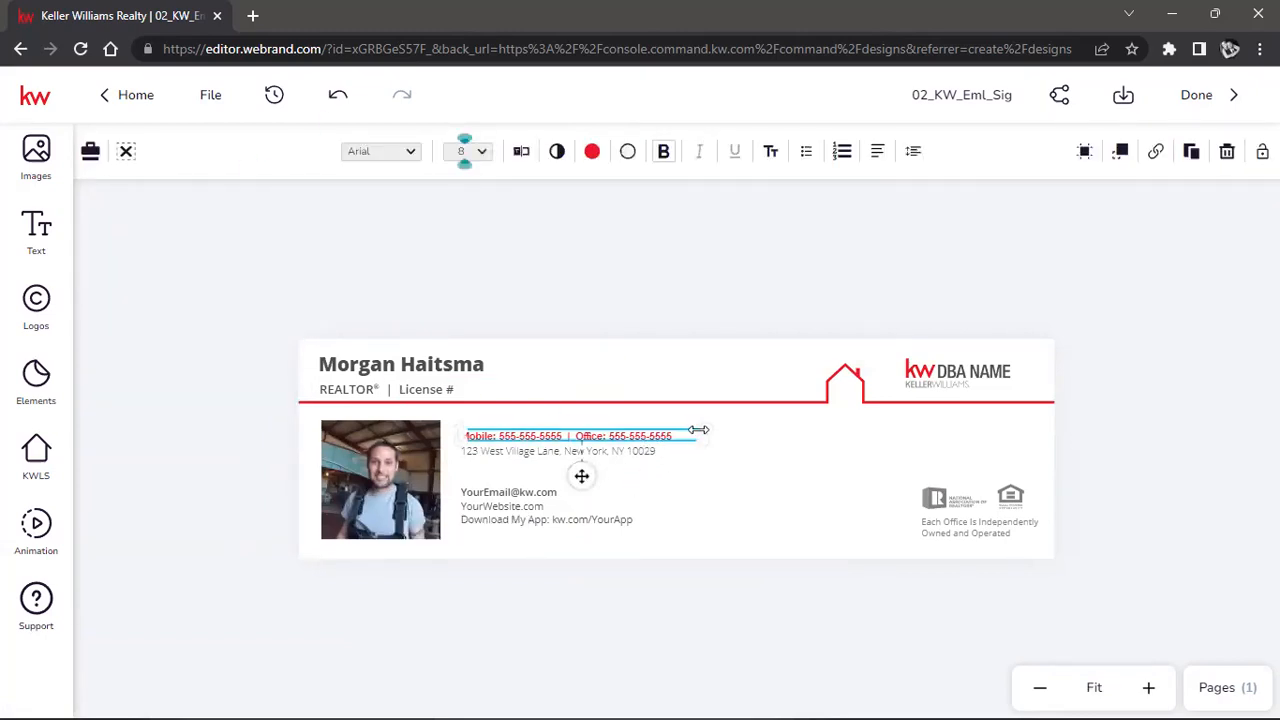
drag(702, 424, 761, 432)
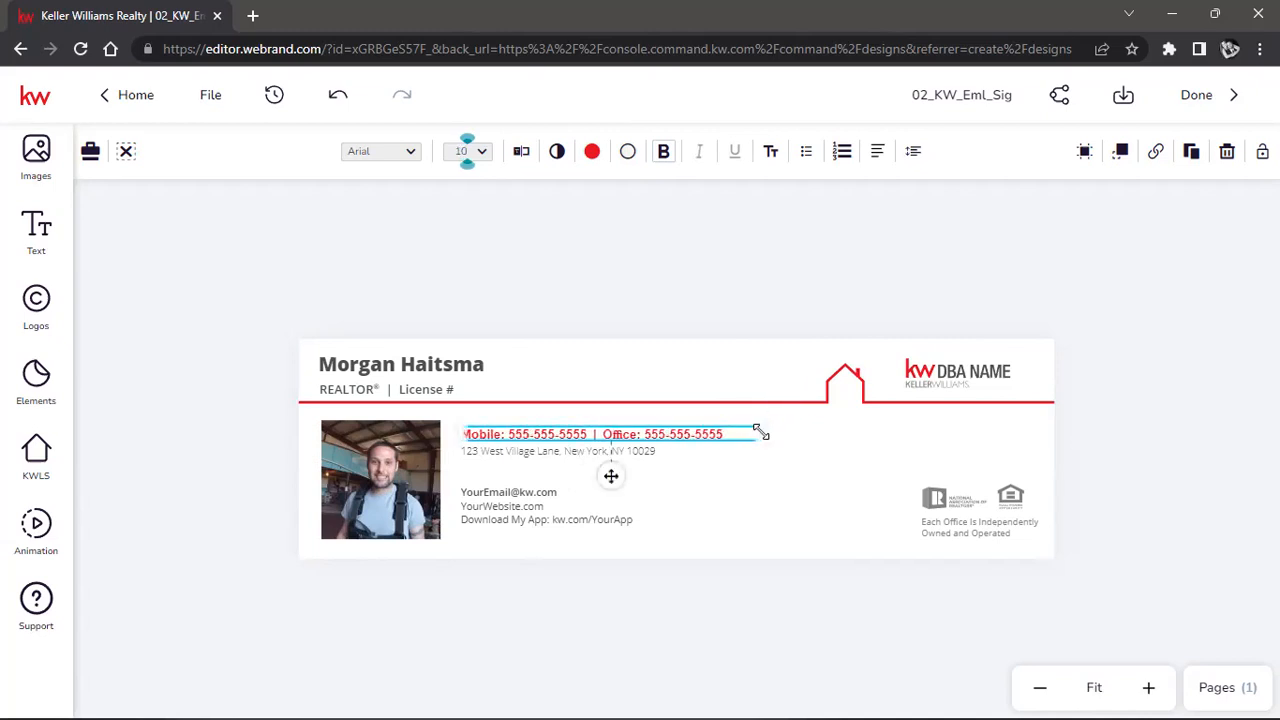
click(703, 292)
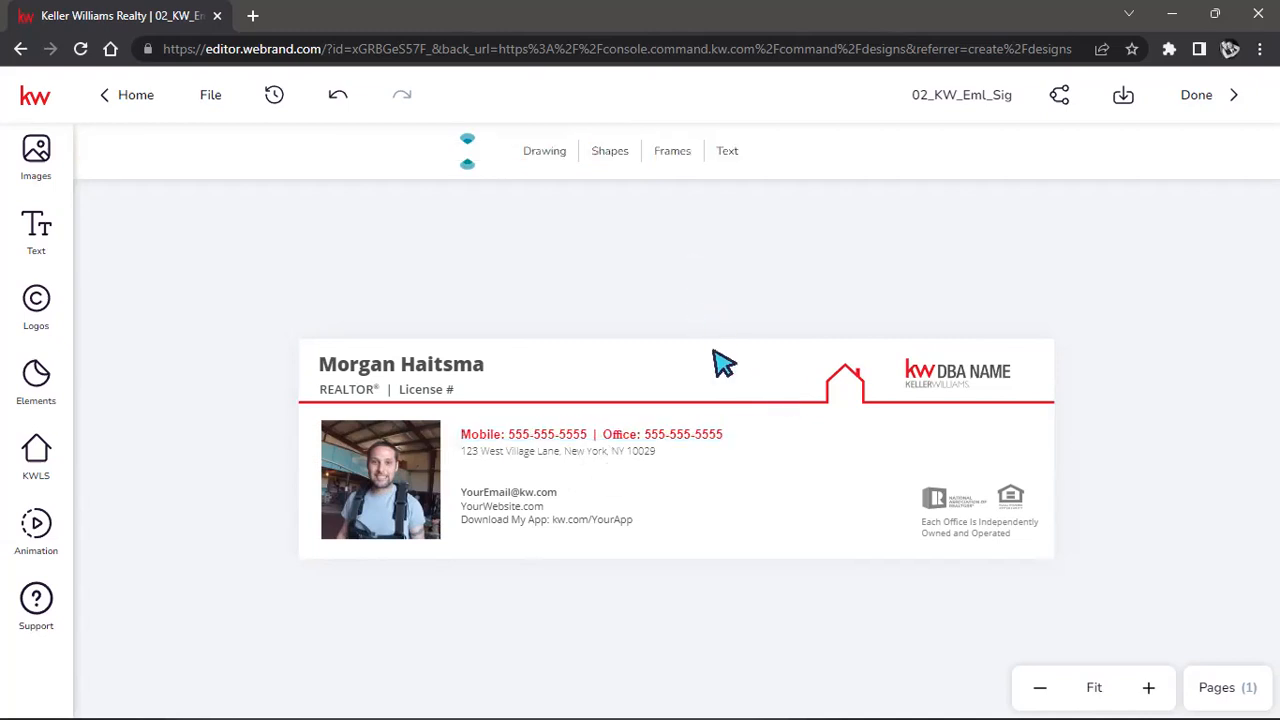
click(540, 462)
drag(669, 459, 760, 493)
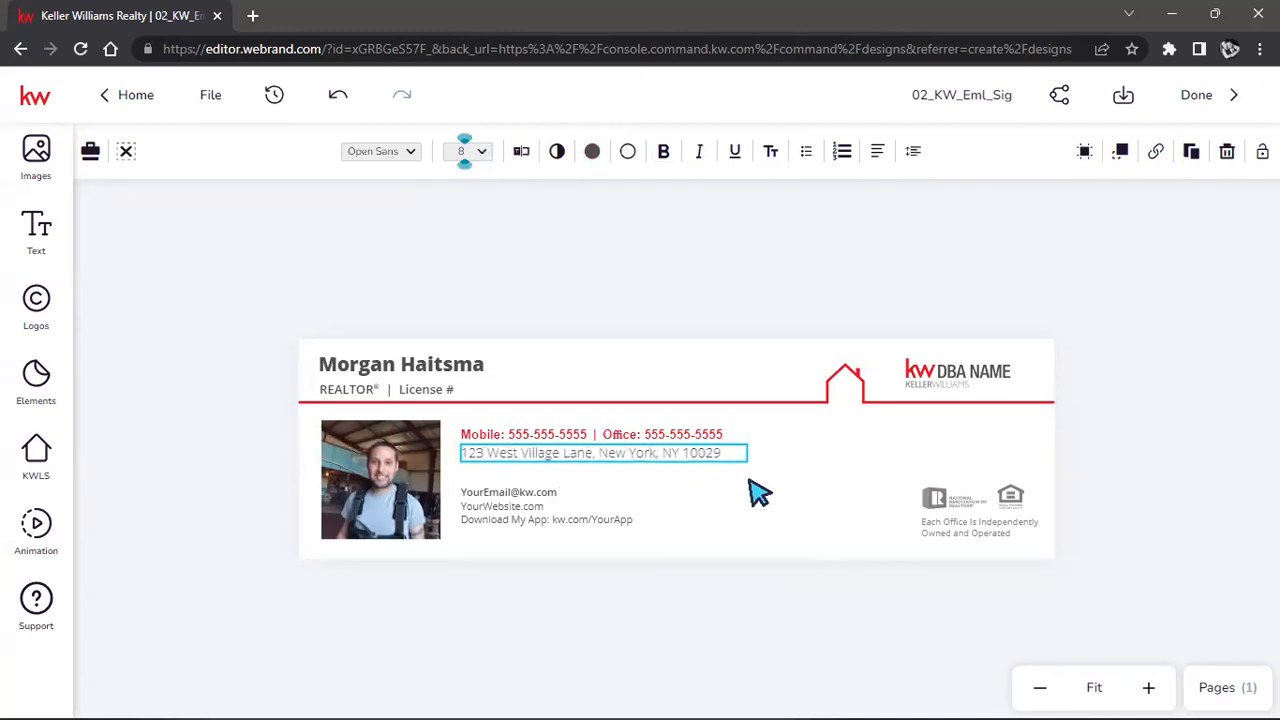
click(700, 285)
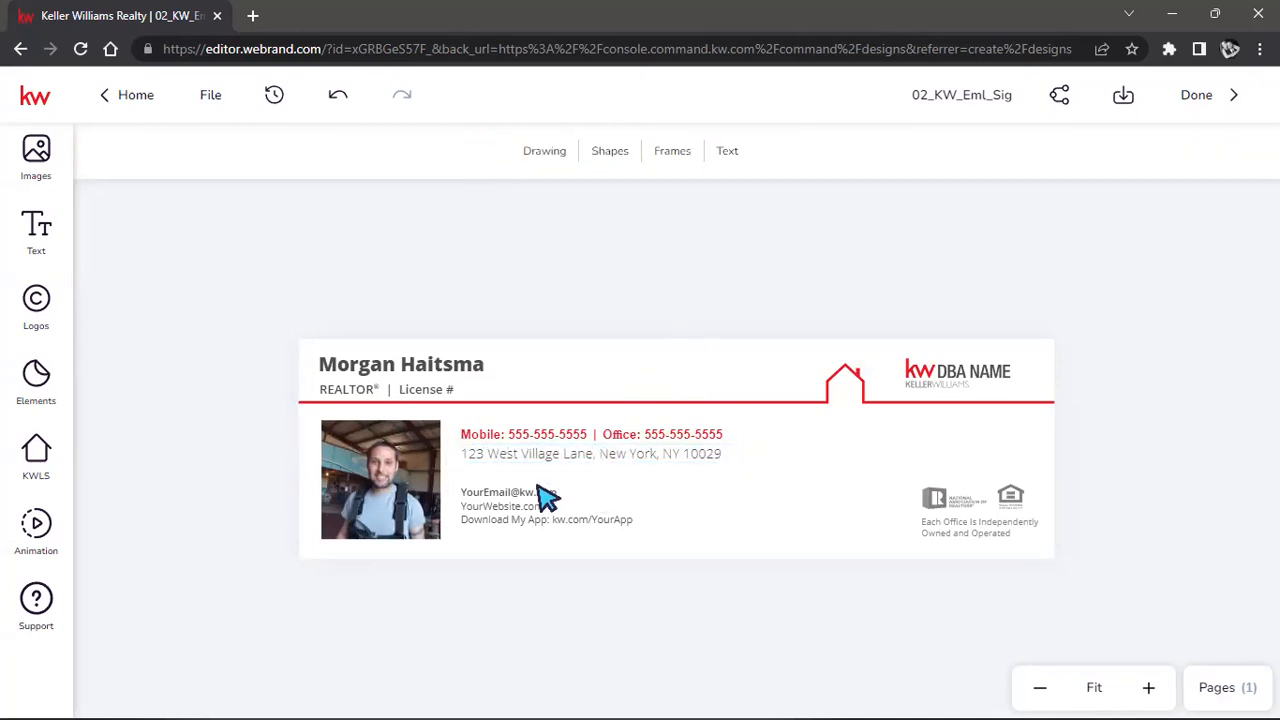
click(632, 438)
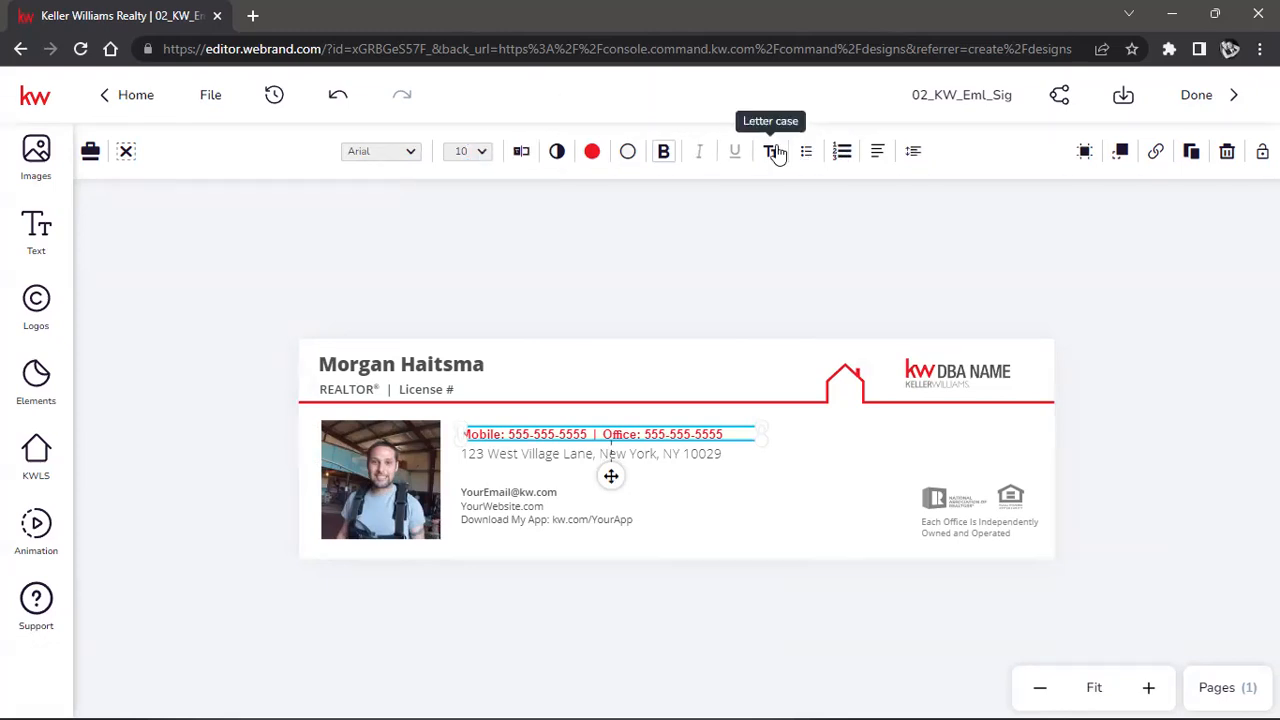
double_click(672, 443)
click(717, 151)
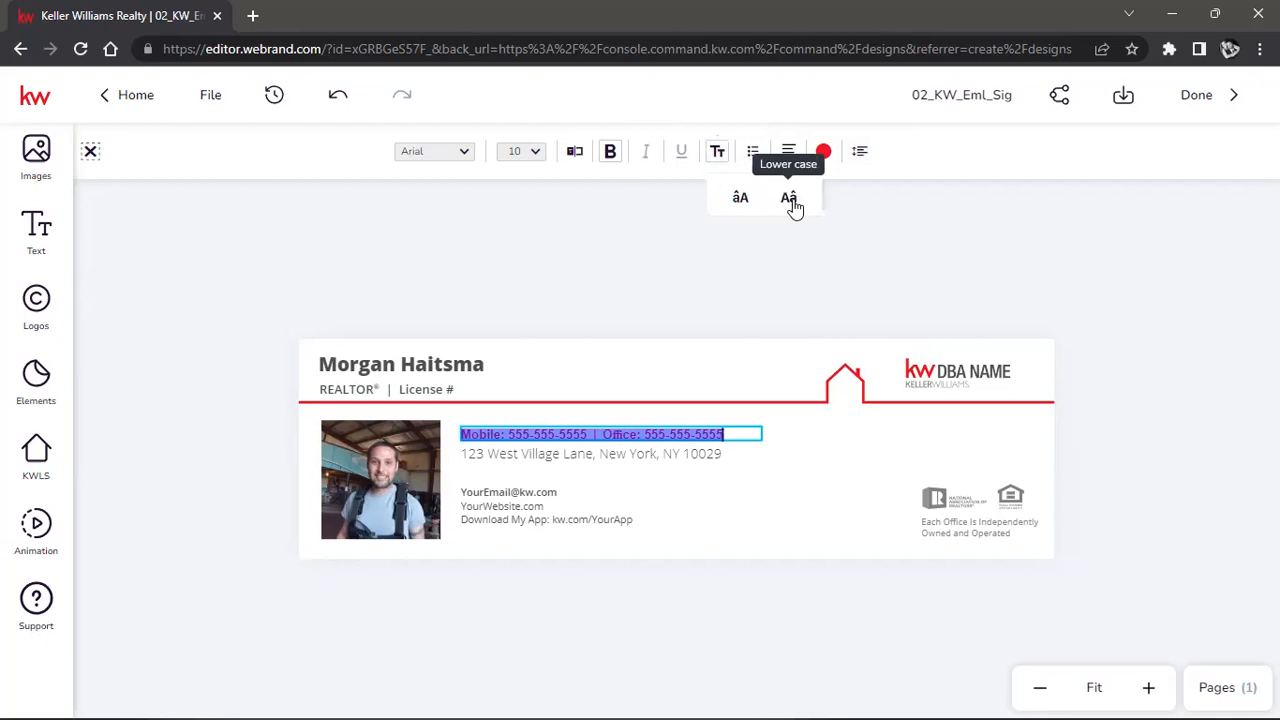
click(789, 199)
click(717, 155)
click(750, 207)
click(686, 233)
click(1089, 303)
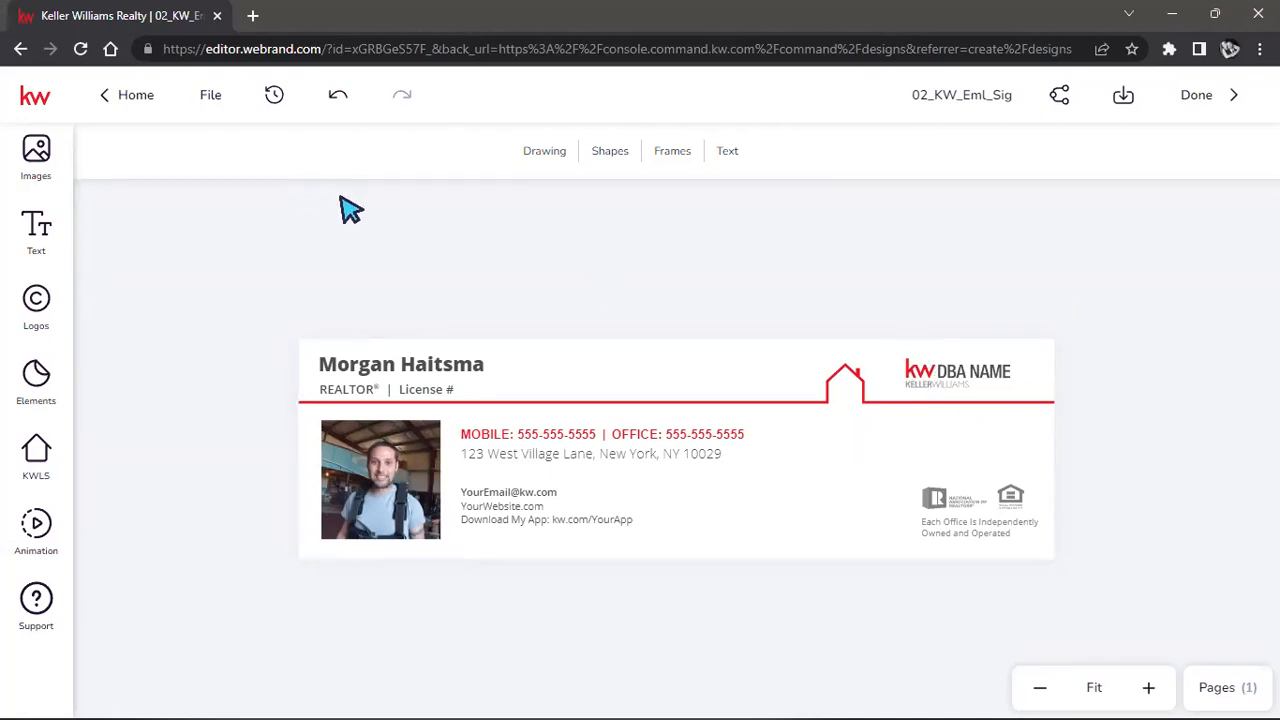
Swap the DBA NAME logo for the red-and-grey Keller Williams kw logo from Logos.
click(38, 160)
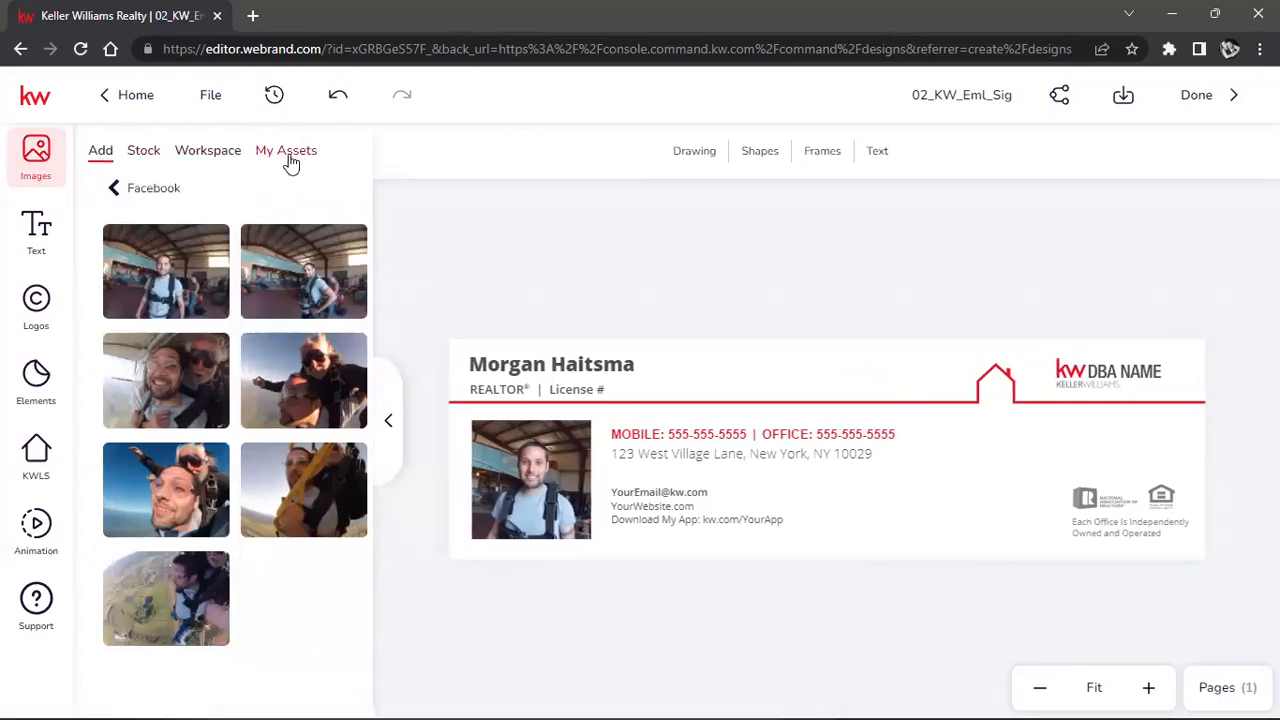
click(290, 160)
scroll(318, 238, down, 1)
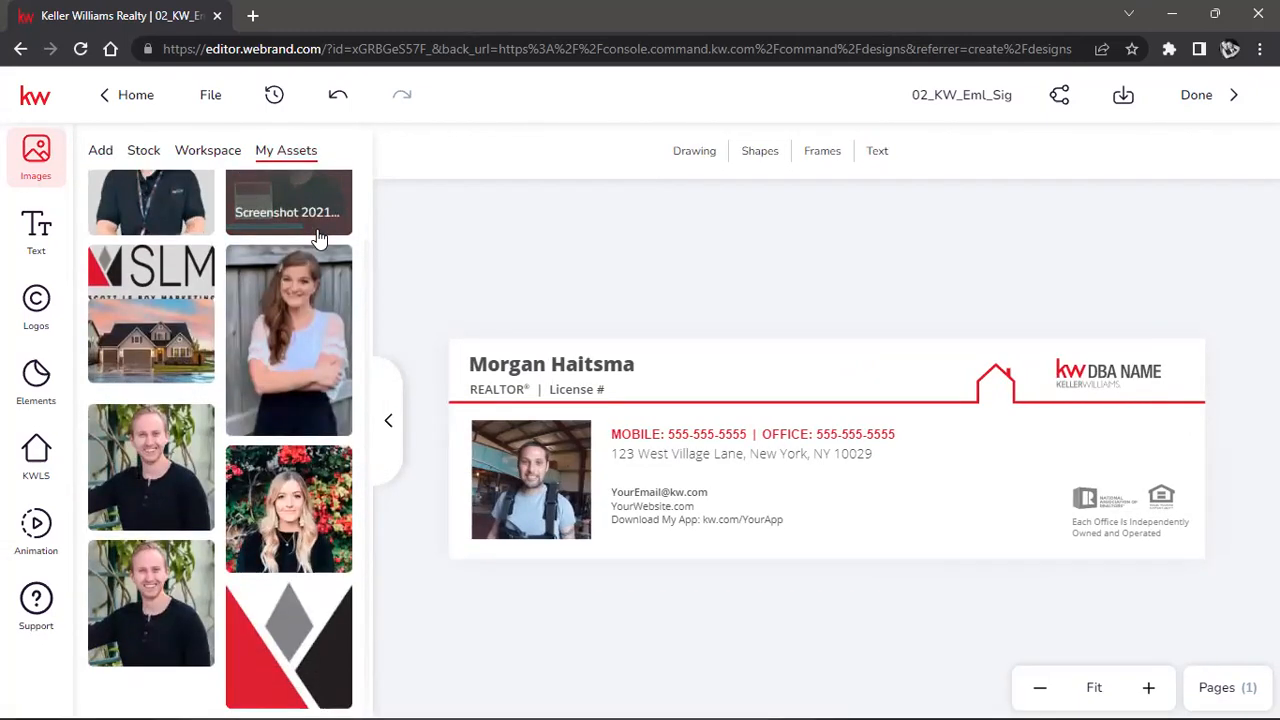
scroll(248, 420, up, 1)
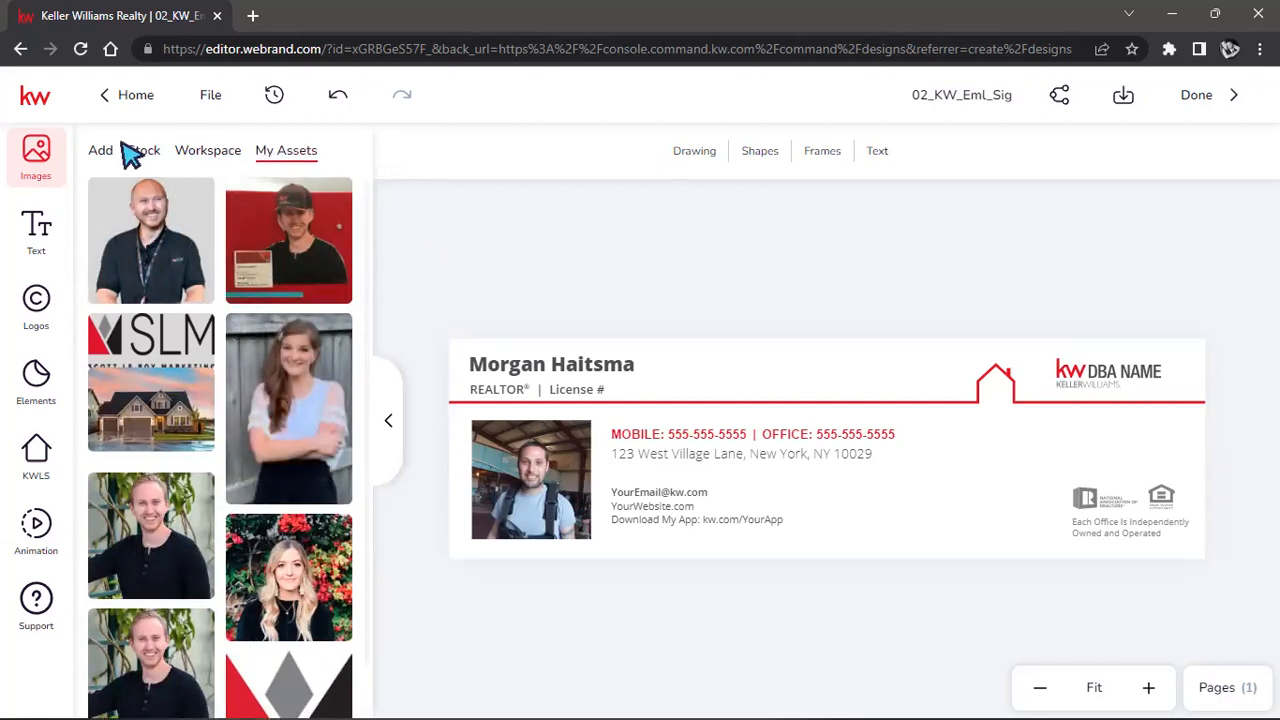
click(36, 312)
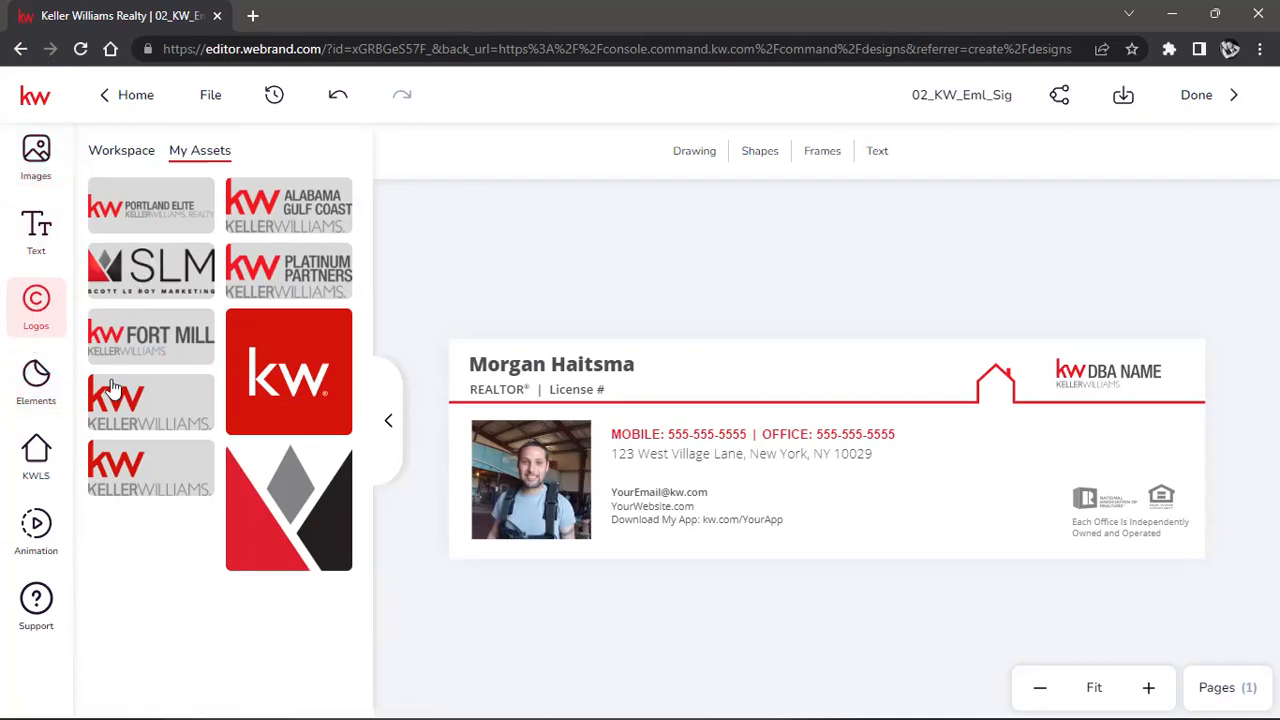
mouse_move(110, 400)
mouse_down()
mouse_move(629, 380)
mouse_move(177, 403)
mouse_move(337, 409)
mouse_move(680, 380)
mouse_move(1123, 366)
mouse_move(1043, 366)
mouse_move(1040, 380)
mouse_move(1128, 366)
mouse_move(1040, 390)
mouse_move(995, 368)
mouse_move(1123, 366)
mouse_move(1045, 378)
mouse_move(1097, 372)
mouse_move(986, 422)
mouse_move(941, 474)
mouse_move(1184, 490)
mouse_move(1194, 506)
mouse_move(920, 433)
mouse_move(520, 470)
mouse_move(550, 455)
mouse_move(580, 348)
mouse_up()
mouse_move(688, 375)
mouse_down()
mouse_move(1114, 383)
mouse_move(1100, 377)
mouse_move(1203, 360)
mouse_move(1166, 371)
mouse_up()
click(948, 260)
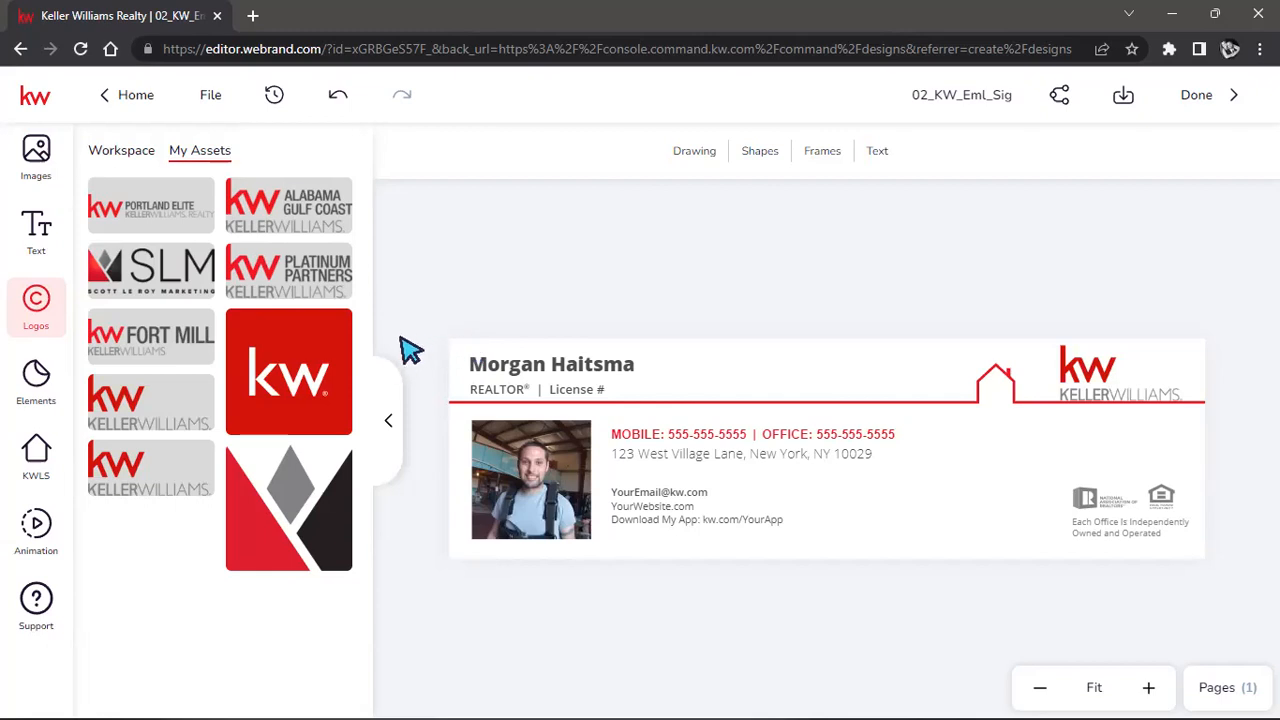
Add the blue ice cream badge from stock Elements, shrinking and positioning it on the signature.
click(36, 380)
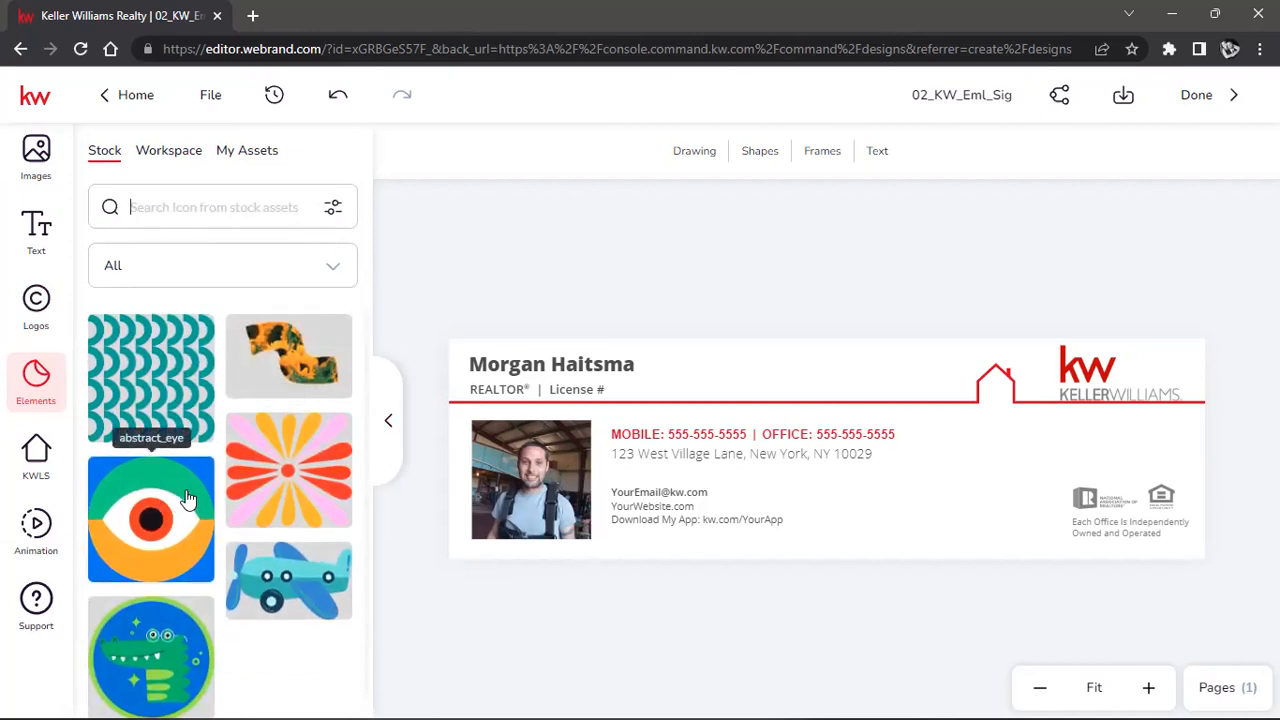
scroll(240, 517, down, 10)
scroll(233, 517, down, 8)
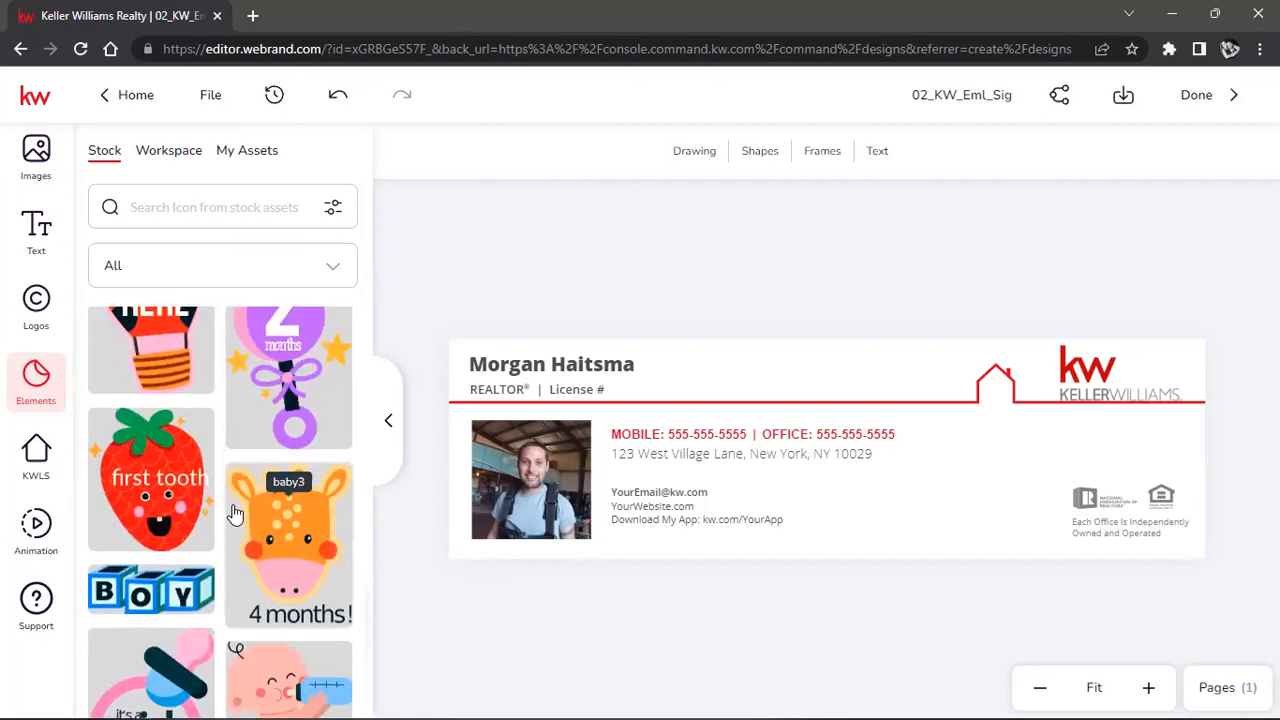
scroll(233, 512, down, 5)
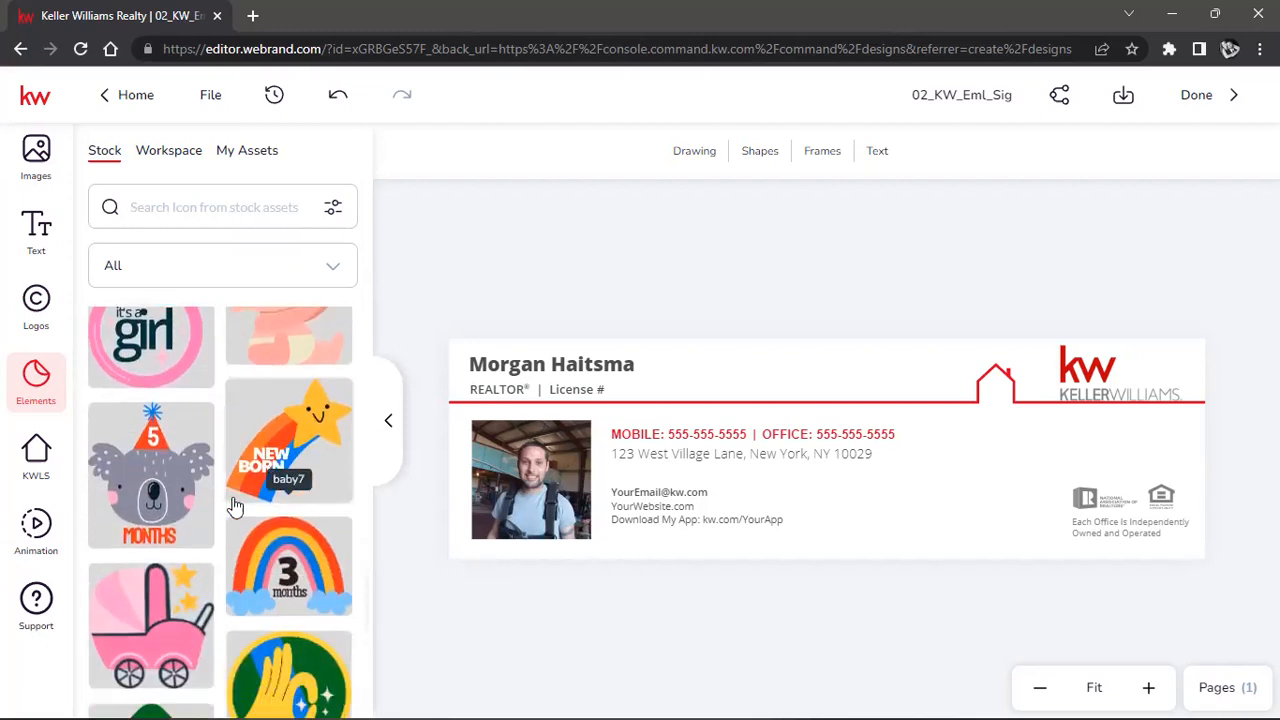
scroll(234, 507, down, 6)
scroll(233, 505, down, 4)
scroll(233, 503, up, 6)
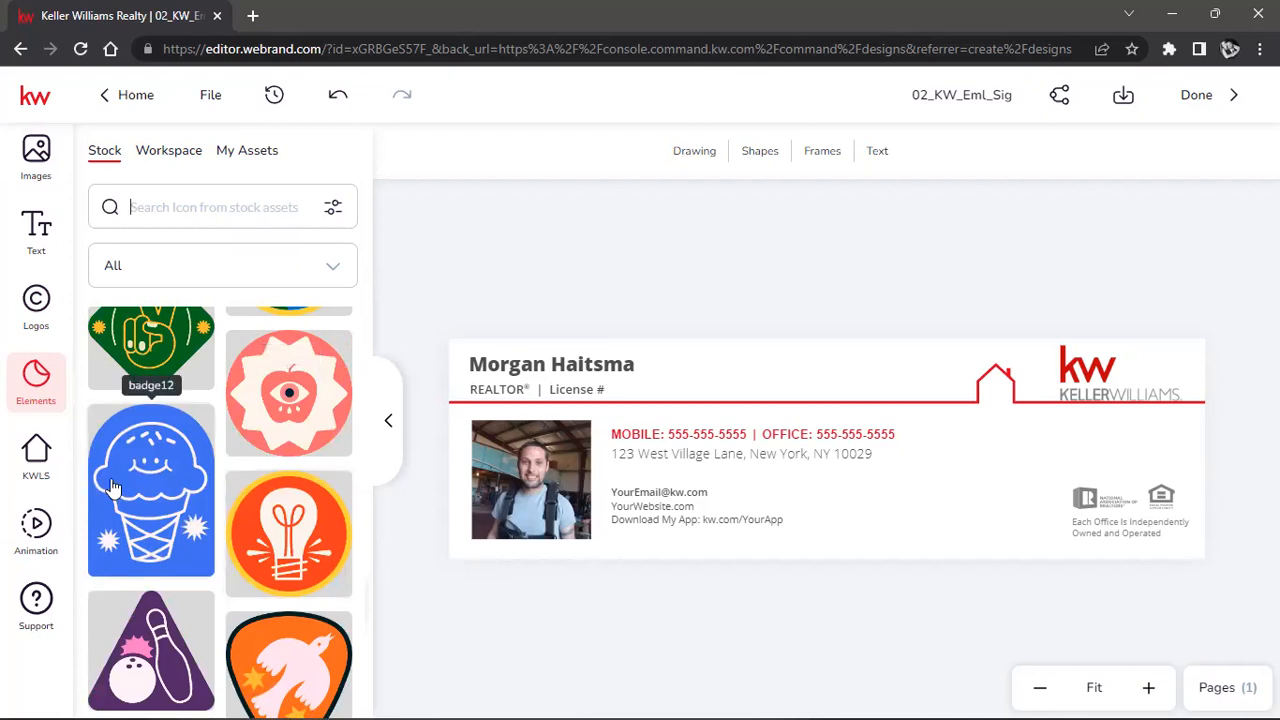
mouse_move(145, 493)
mouse_down()
mouse_move(557, 650)
mouse_move(877, 449)
mouse_move(929, 409)
mouse_move(930, 388)
mouse_up()
drag(801, 212, 965, 430)
drag(981, 494, 975, 505)
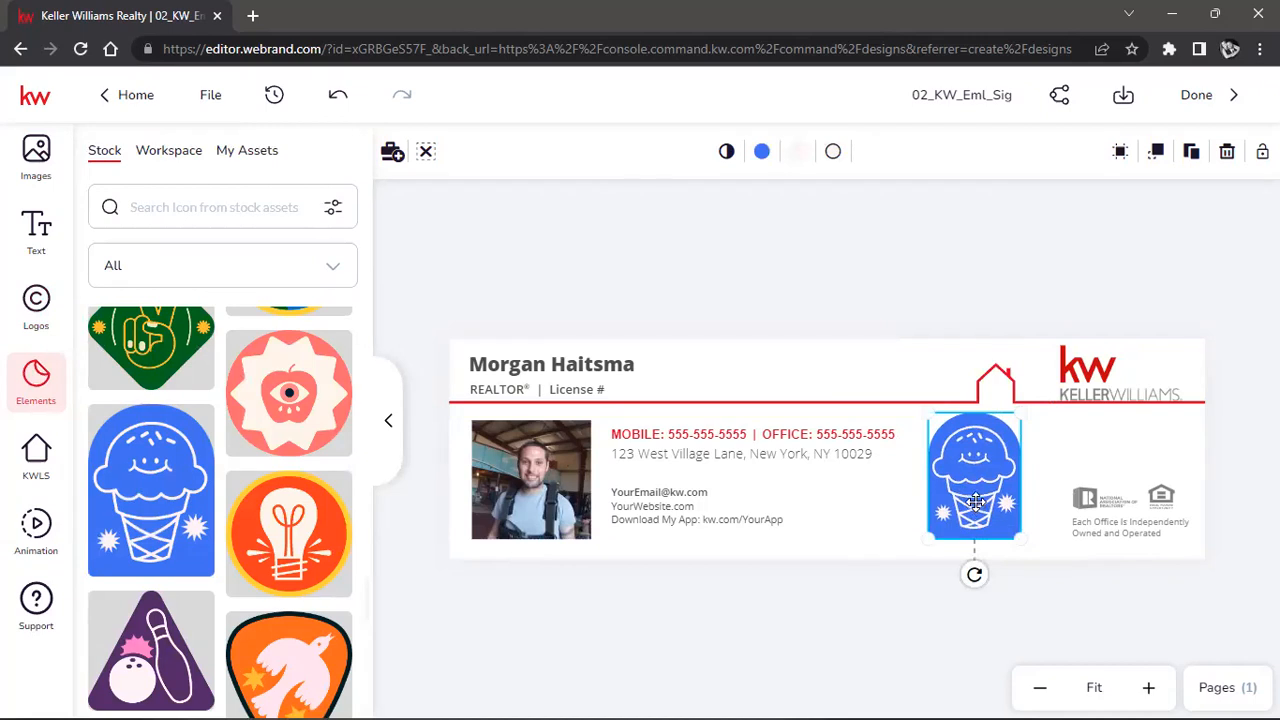
Delete the ice cream badge and browse further down the stock badge list.
key(Delete)
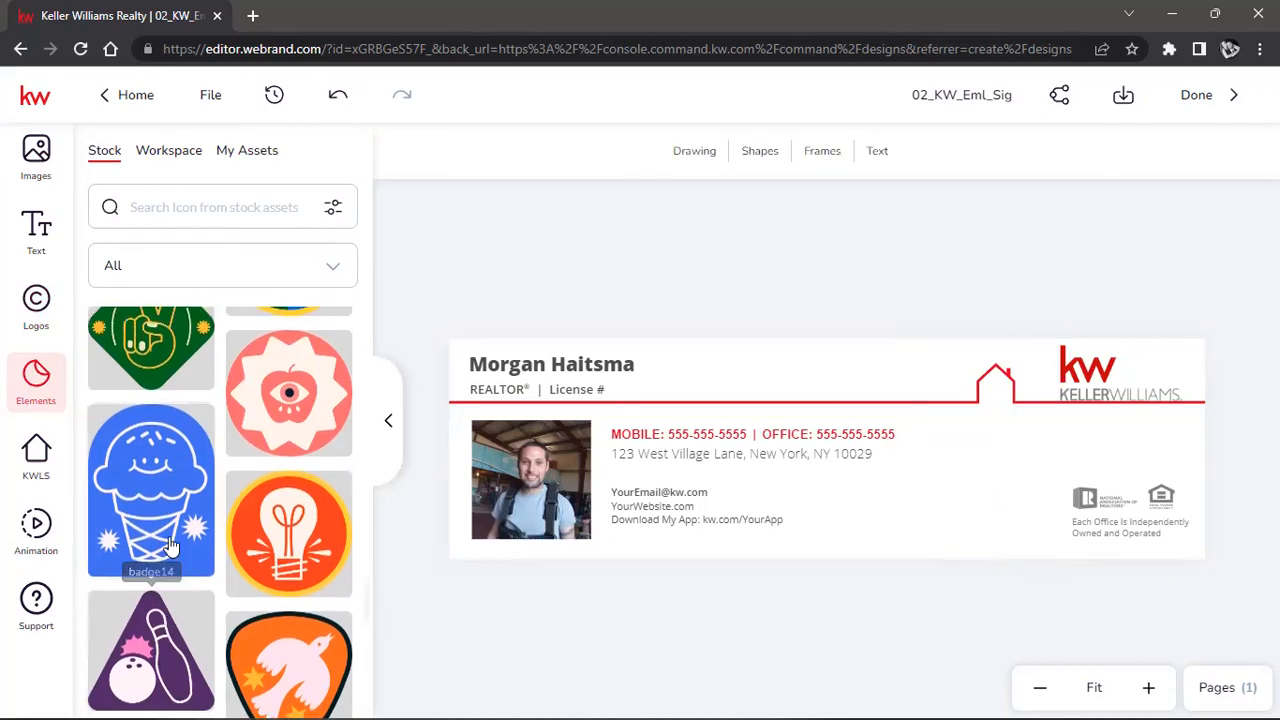
scroll(167, 385, down, 10)
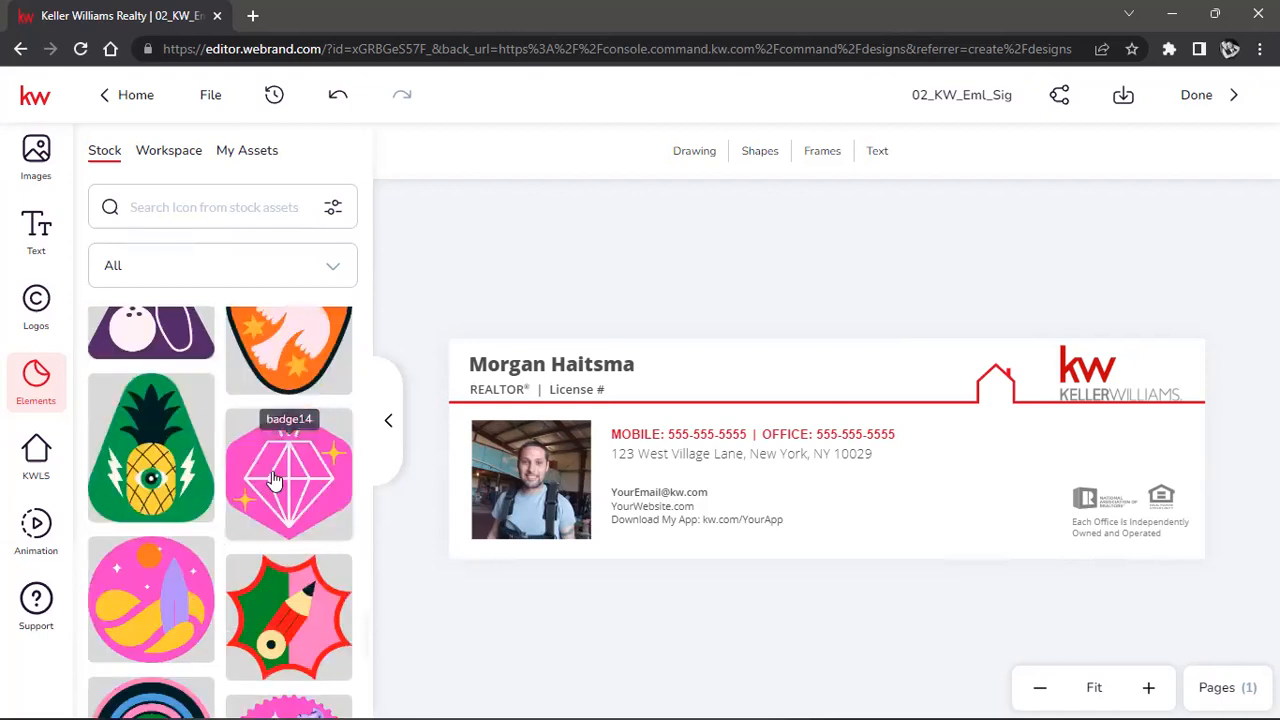
scroll(276, 480, down, 10)
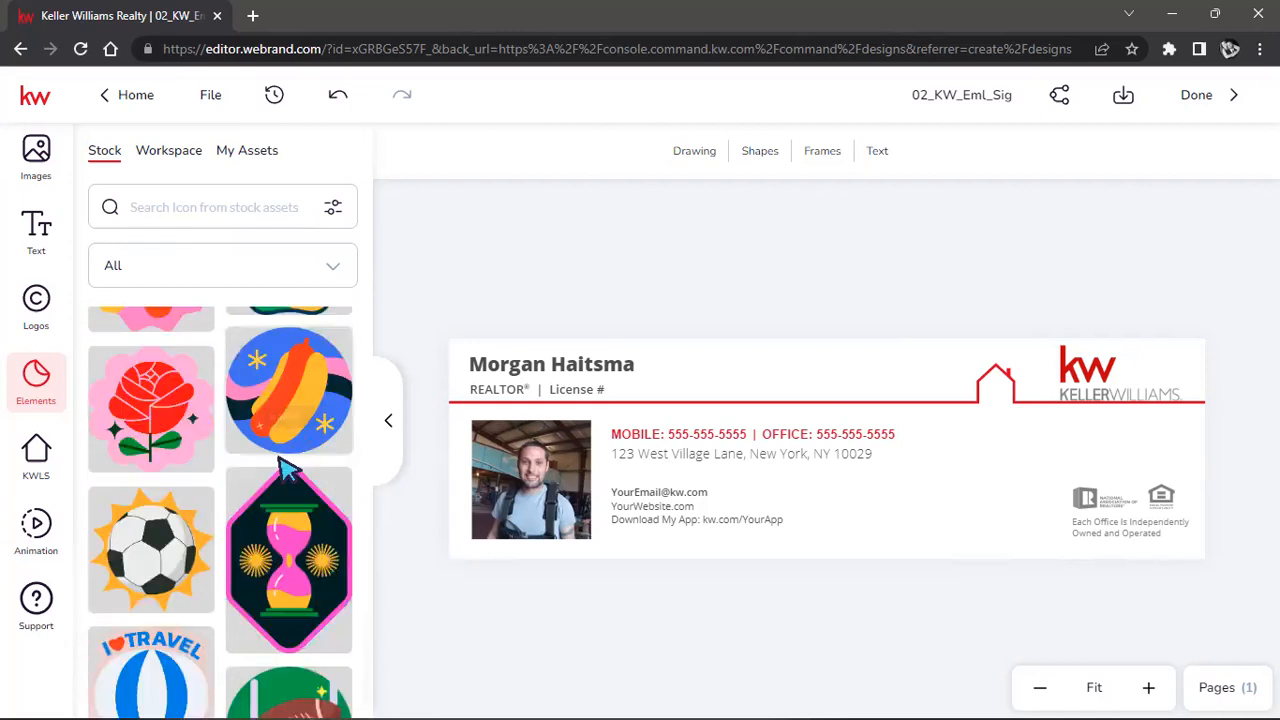
scroll(278, 427, down, 3)
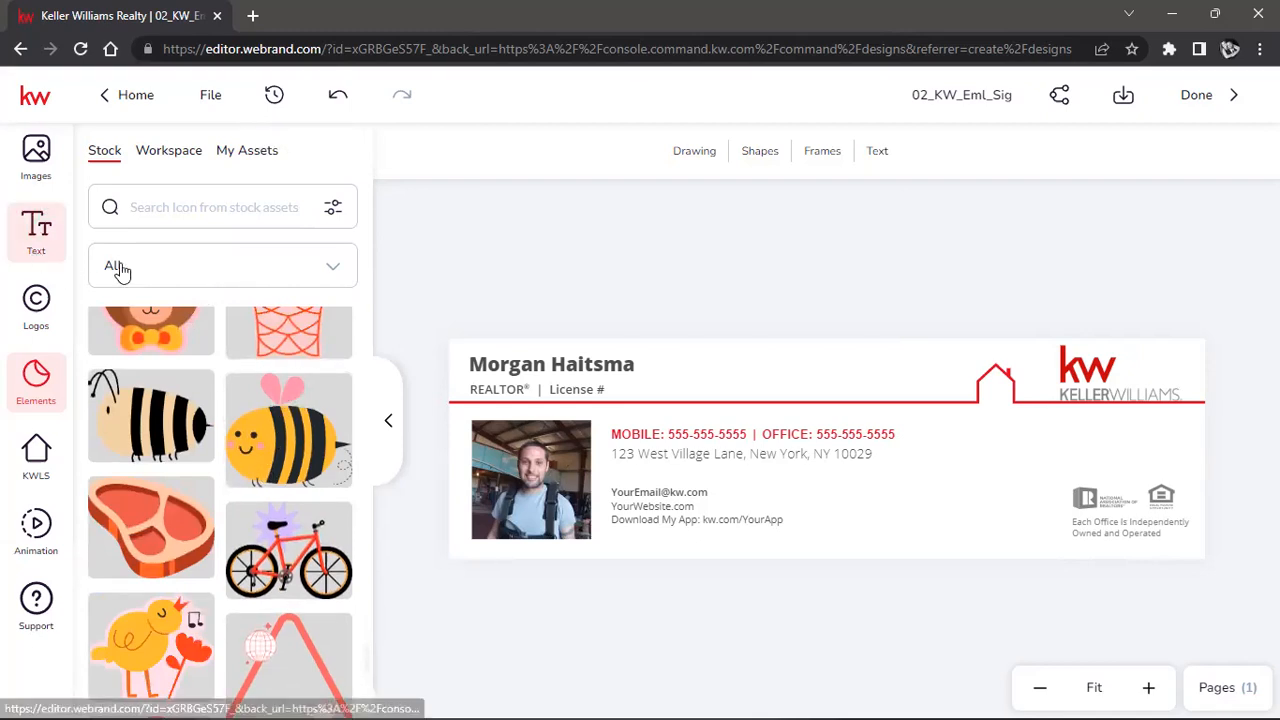
Filter Elements to Borders and place the music_border frame on the signature.
click(341, 268)
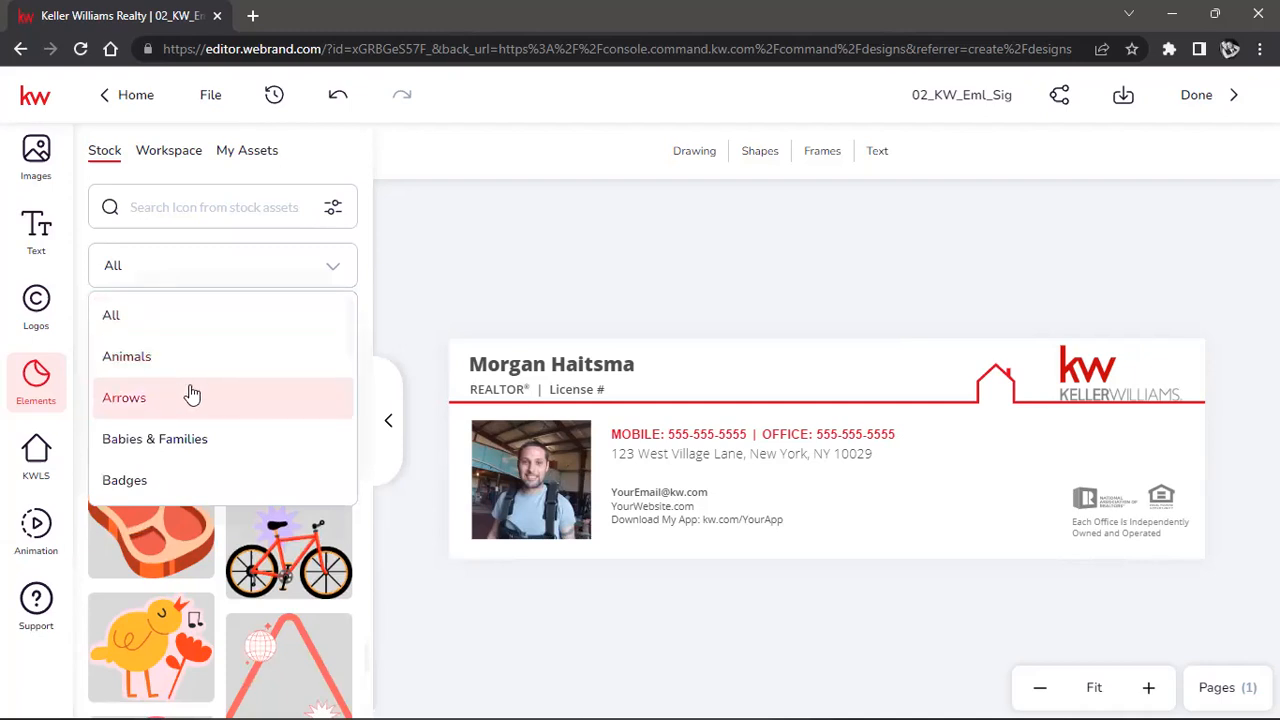
scroll(192, 397, down, 1)
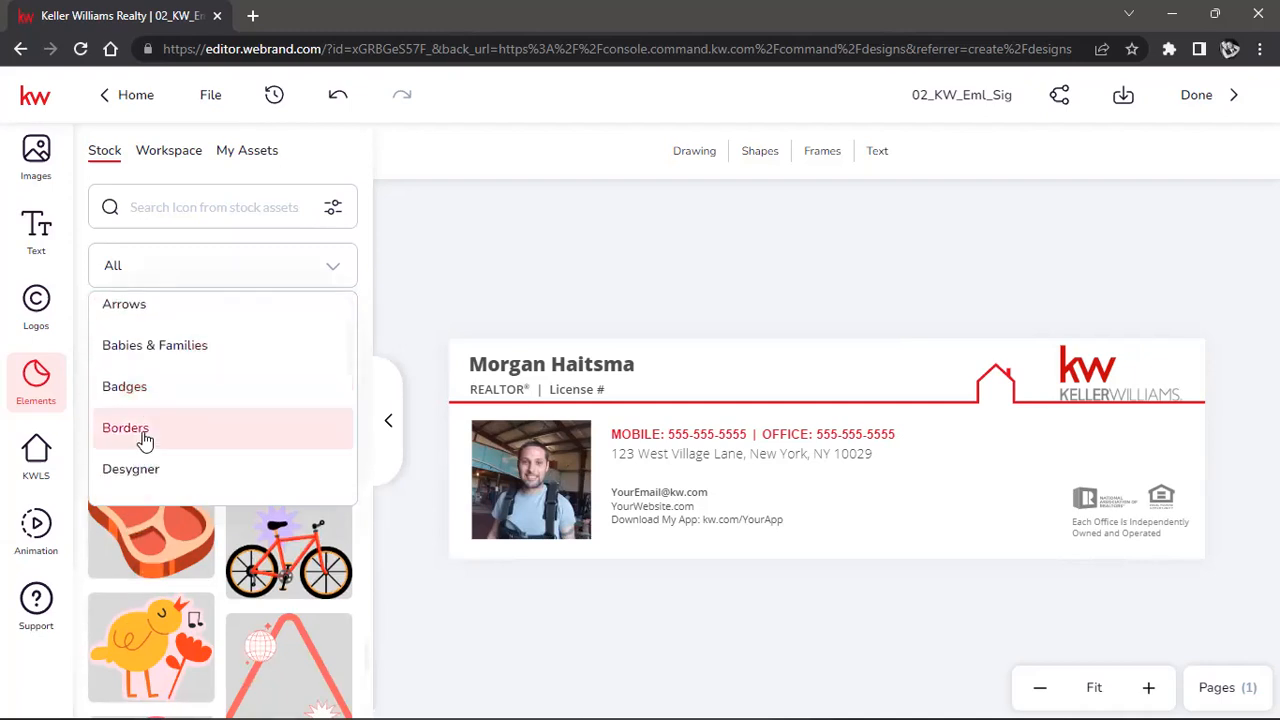
click(143, 430)
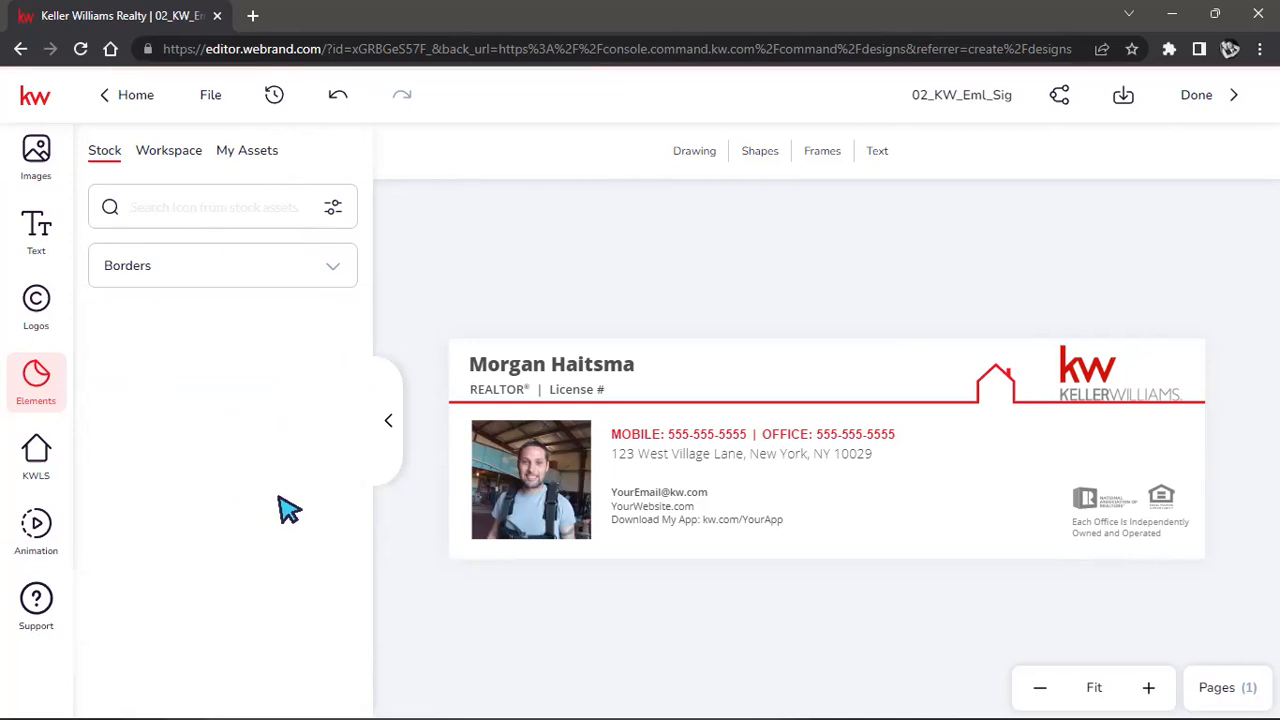
scroll(240, 490, down, 3)
scroll(233, 500, down, 2)
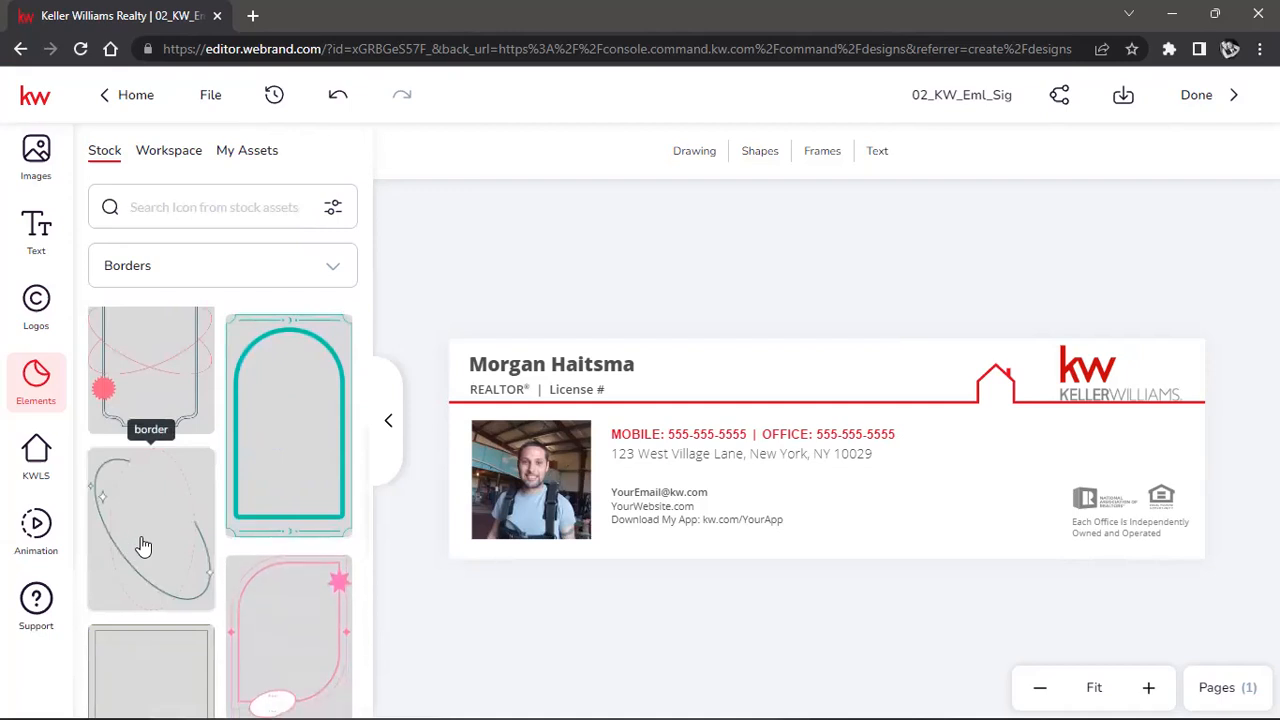
scroll(140, 480, down, 3)
mouse_move(148, 428)
mouse_down()
mouse_move(871, 457)
mouse_move(994, 291)
mouse_move(955, 352)
mouse_up()
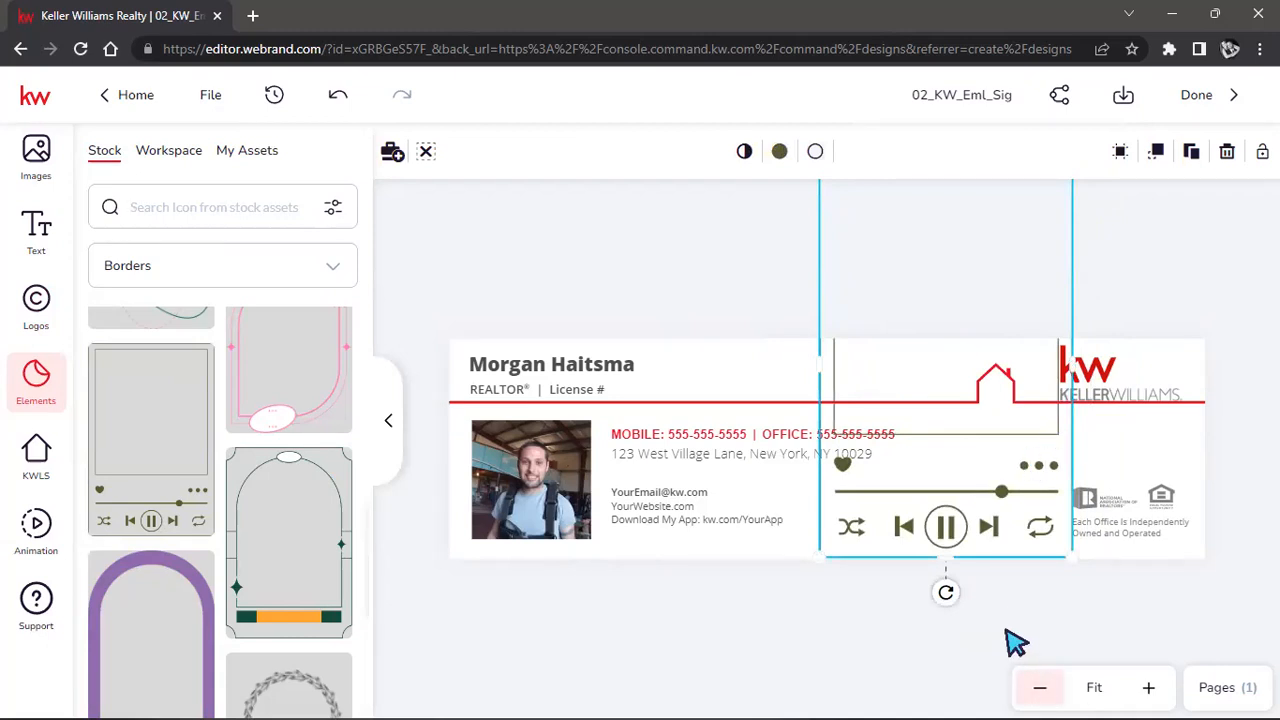
Shrink the music-player frame and move it right of the contact details, under the house outline.
click(1038, 690)
click(1038, 690)
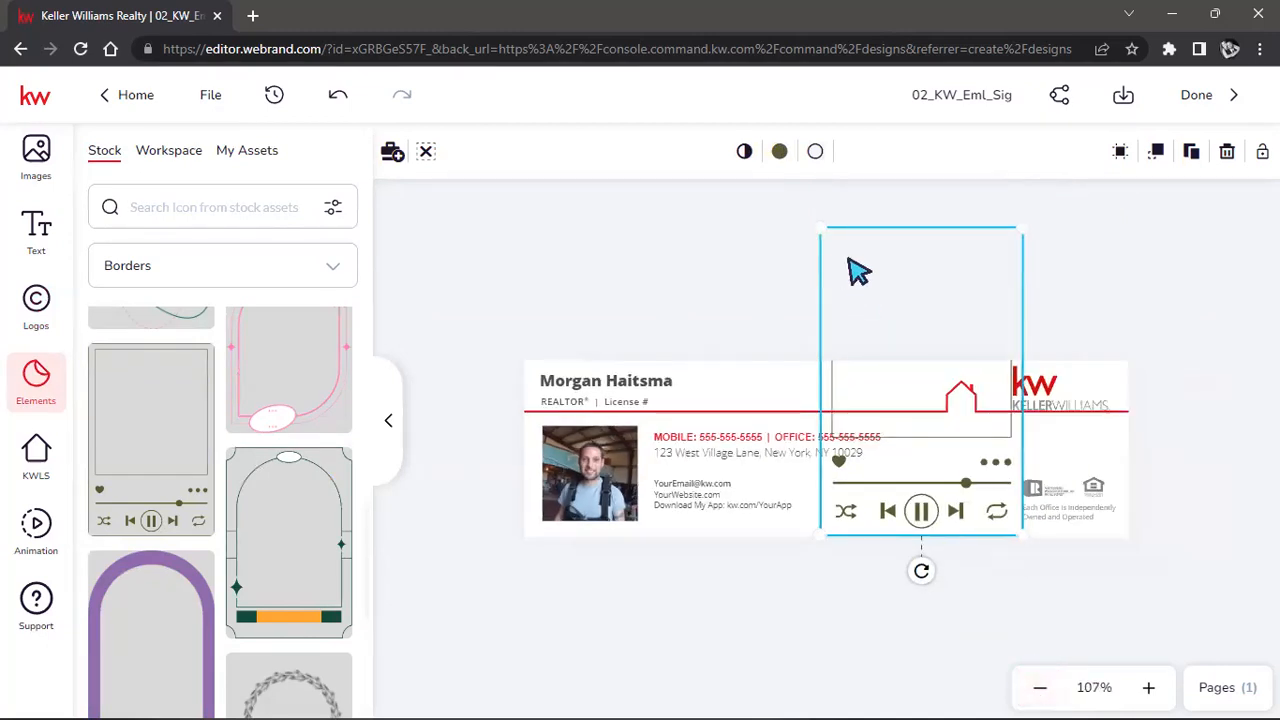
drag(1024, 224, 903, 349)
click(851, 512)
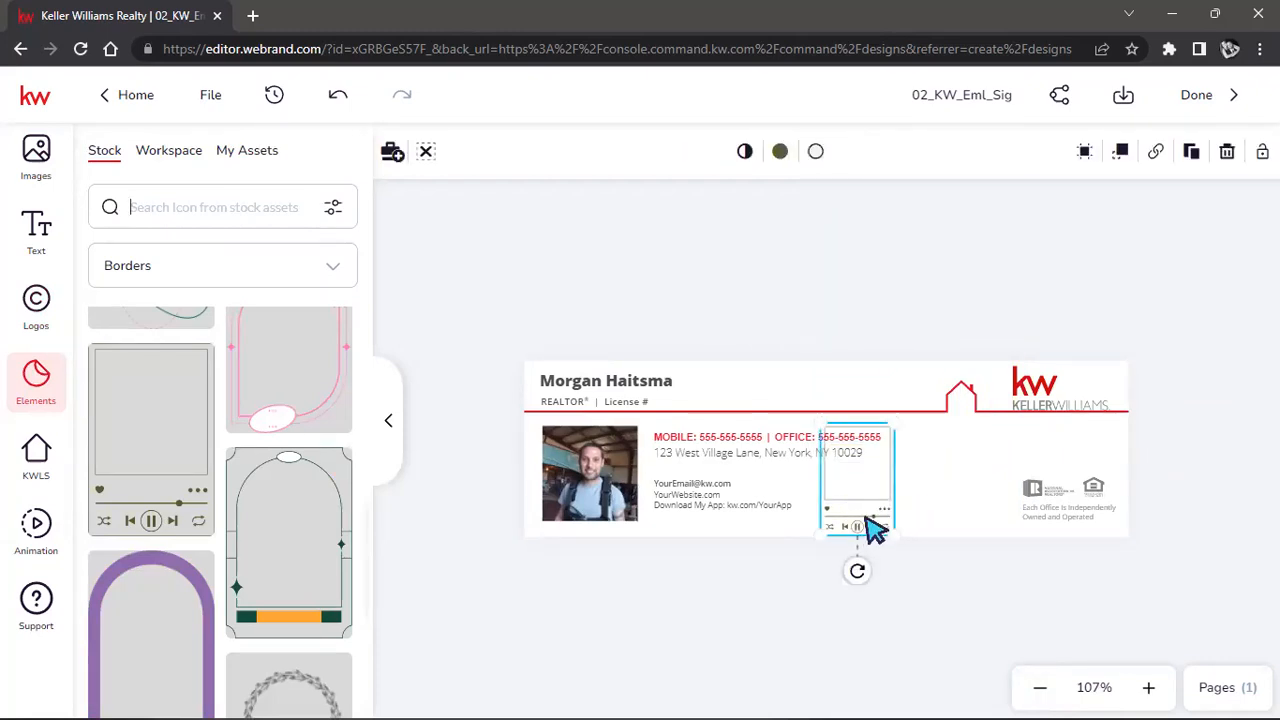
click(1092, 687)
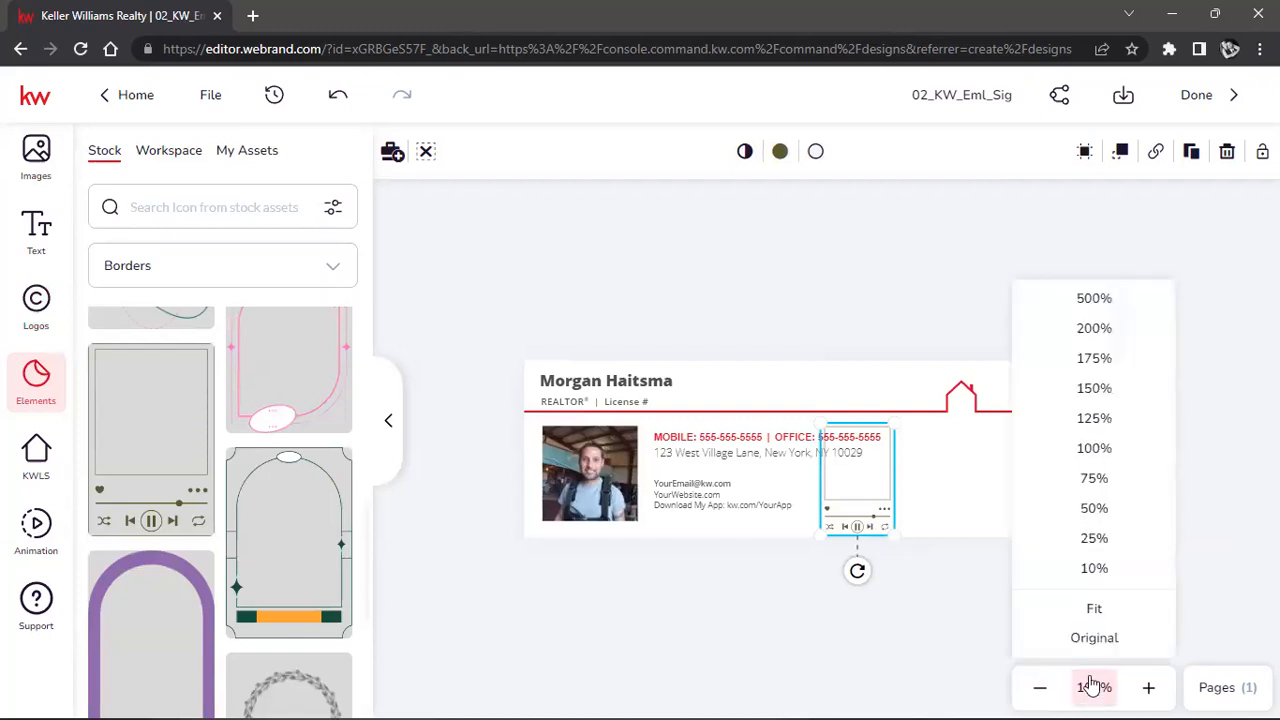
click(1094, 612)
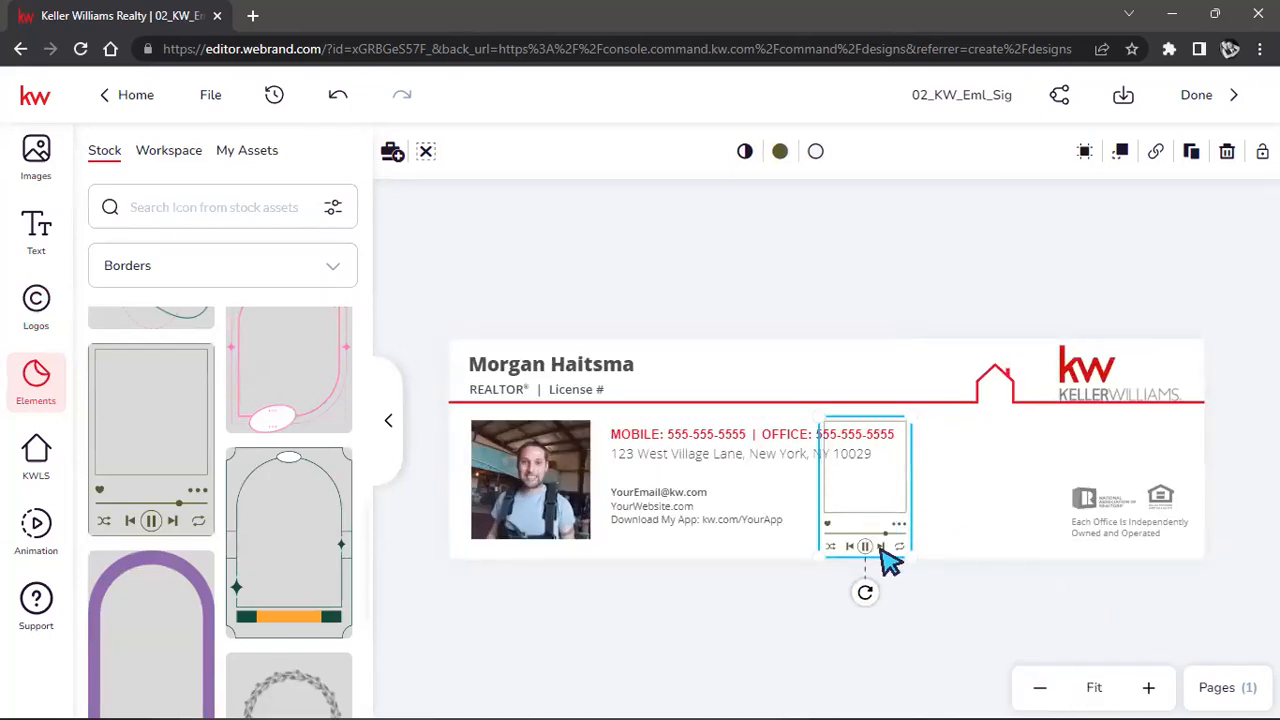
drag(875, 555, 968, 540)
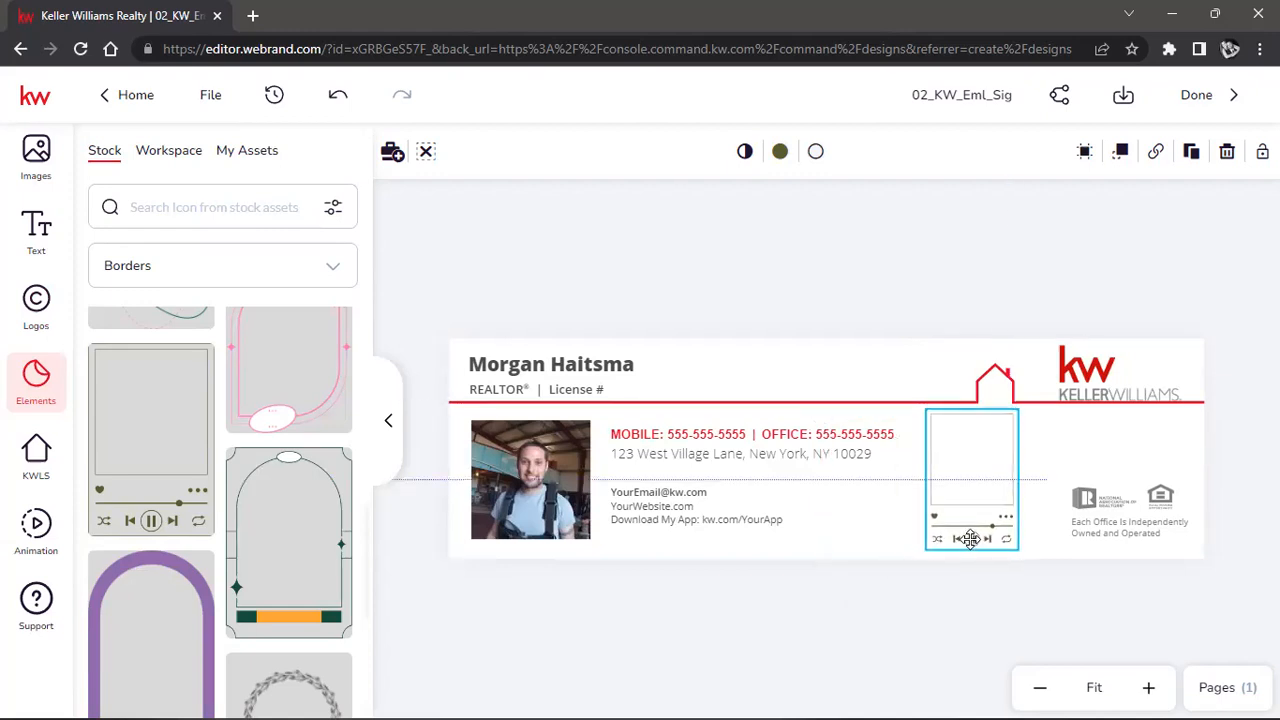
click(838, 636)
click(1148, 687)
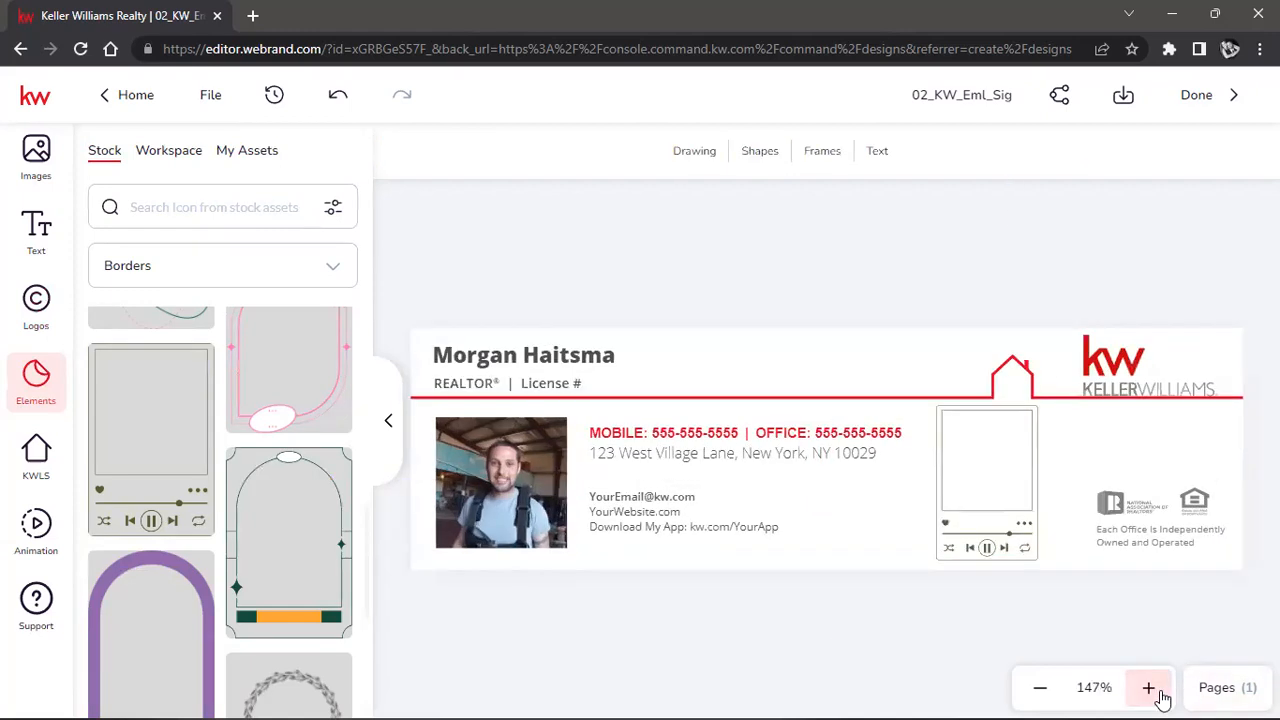
click(1148, 687)
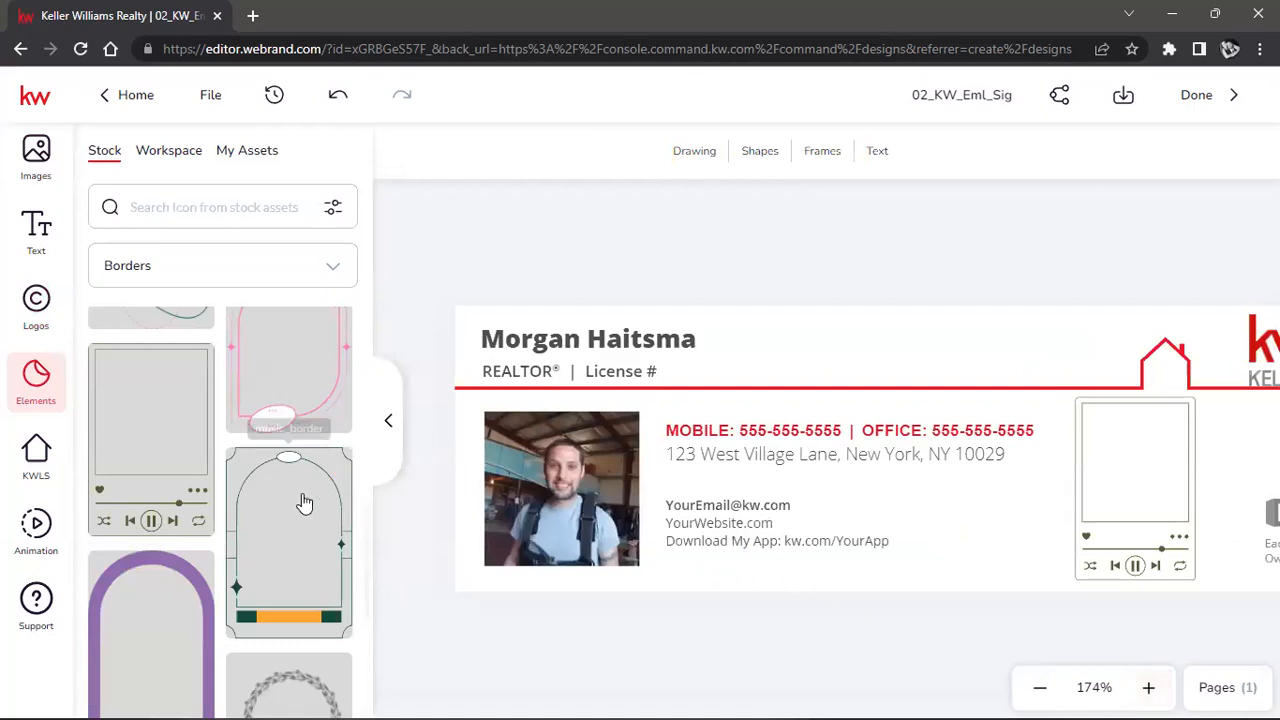
Try the headshot in the player frame, undo it three times, and show Images > My Assets.
mouse_move(565, 510)
mouse_down()
mouse_move(712, 527)
mouse_move(1137, 487)
mouse_move(1117, 495)
mouse_up()
drag(1040, 557, 1086, 527)
drag(1137, 487, 1141, 490)
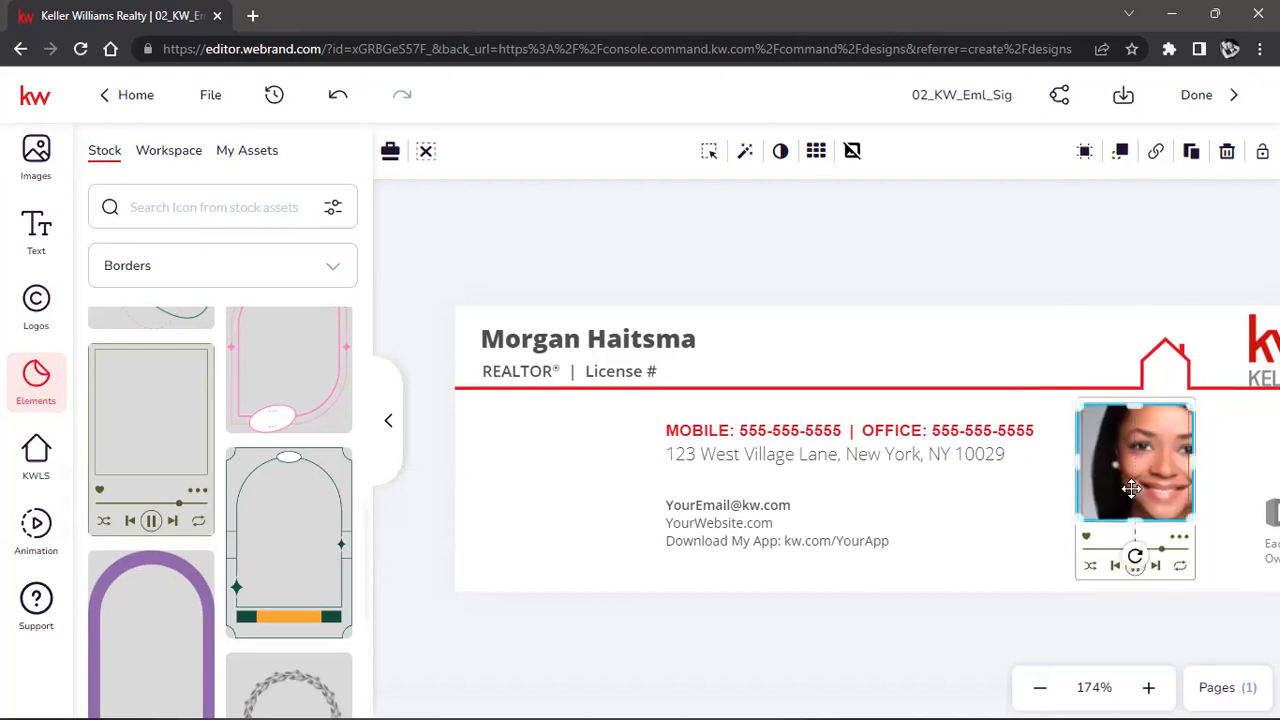
click(342, 102)
click(334, 103)
click(331, 104)
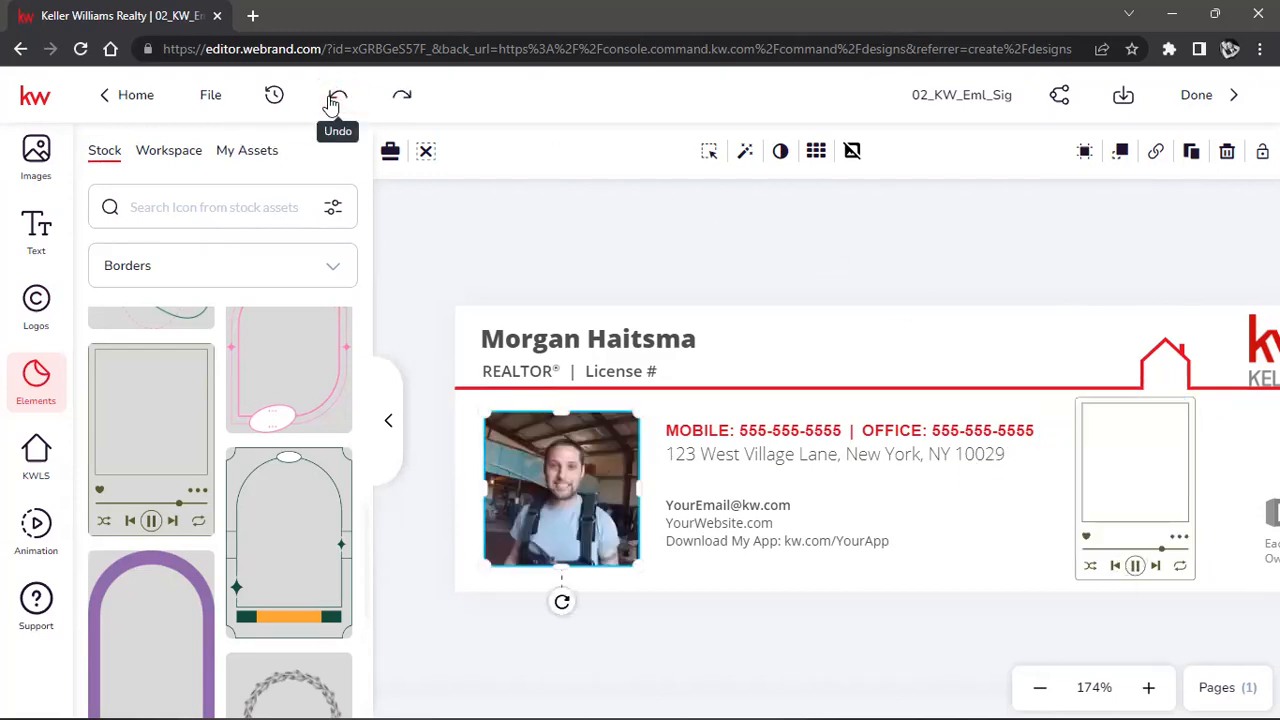
click(38, 160)
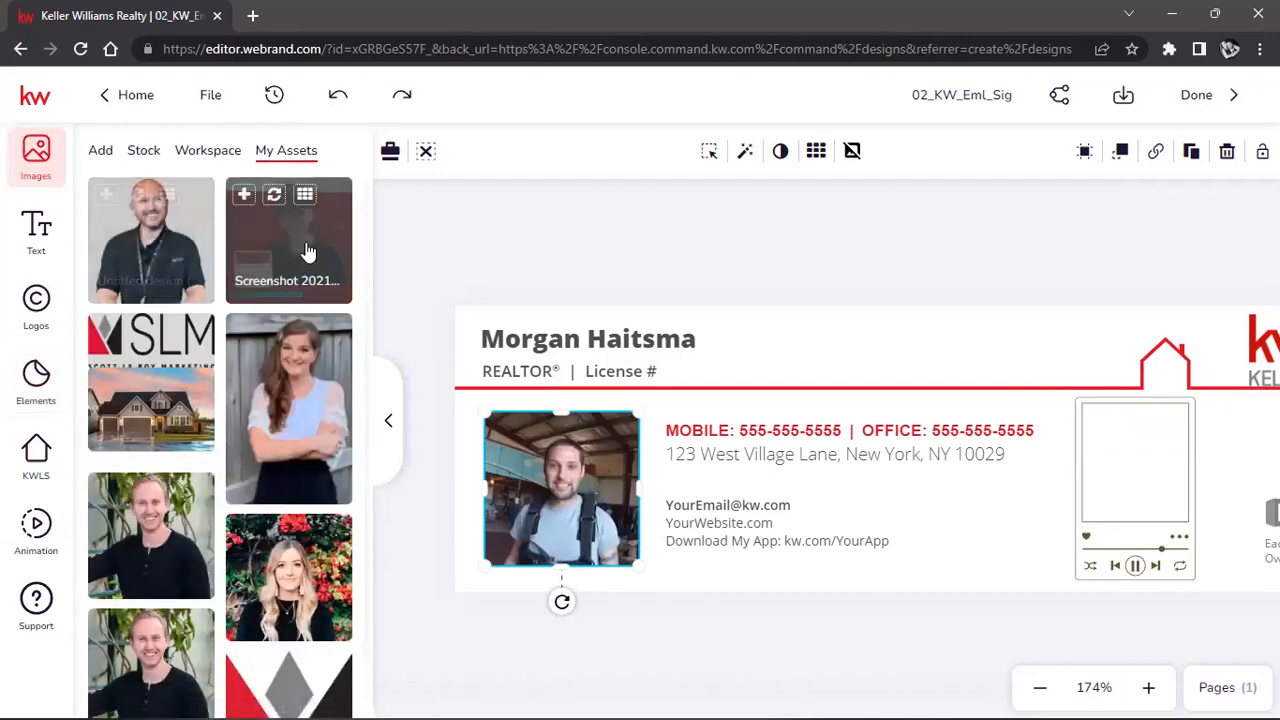
Drop the red-backdrop agent photo into the music-player frame and size it to fill the screen.
mouse_move(282, 244)
mouse_down()
mouse_move(800, 443)
mouse_move(1171, 503)
mouse_move(1086, 509)
mouse_move(1070, 532)
mouse_move(957, 497)
mouse_move(1092, 460)
mouse_up()
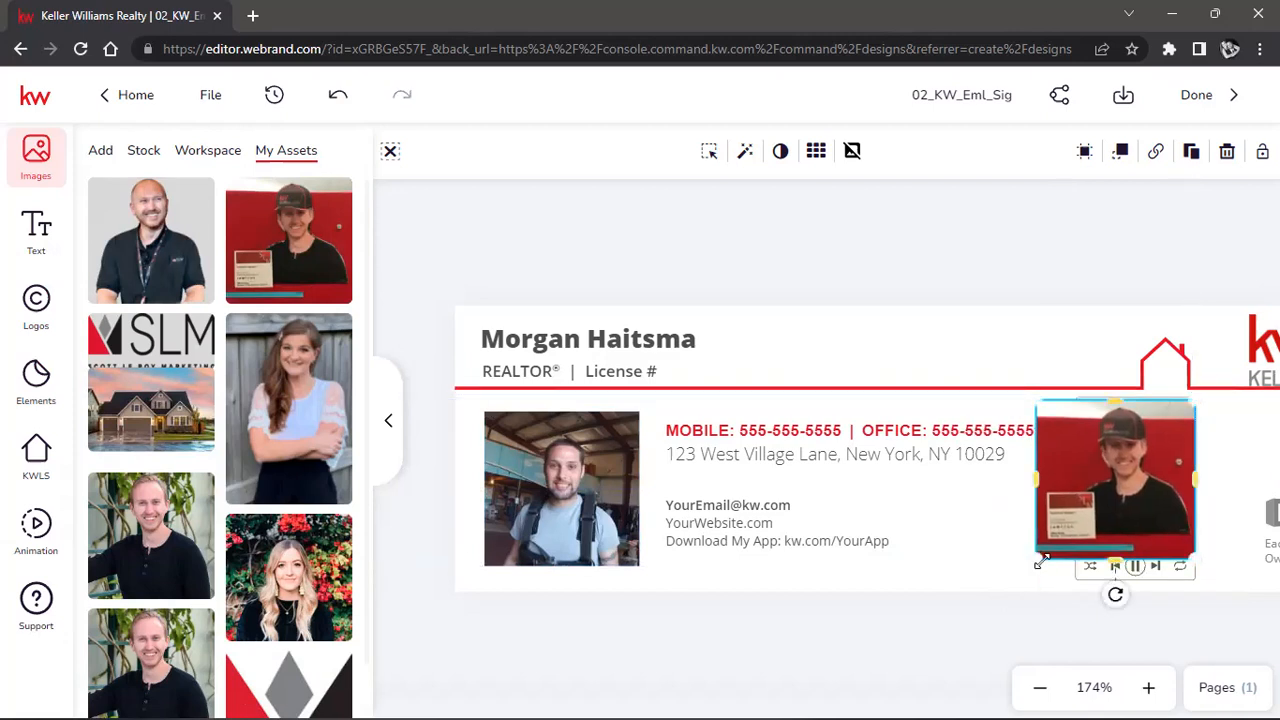
drag(1035, 567, 1085, 537)
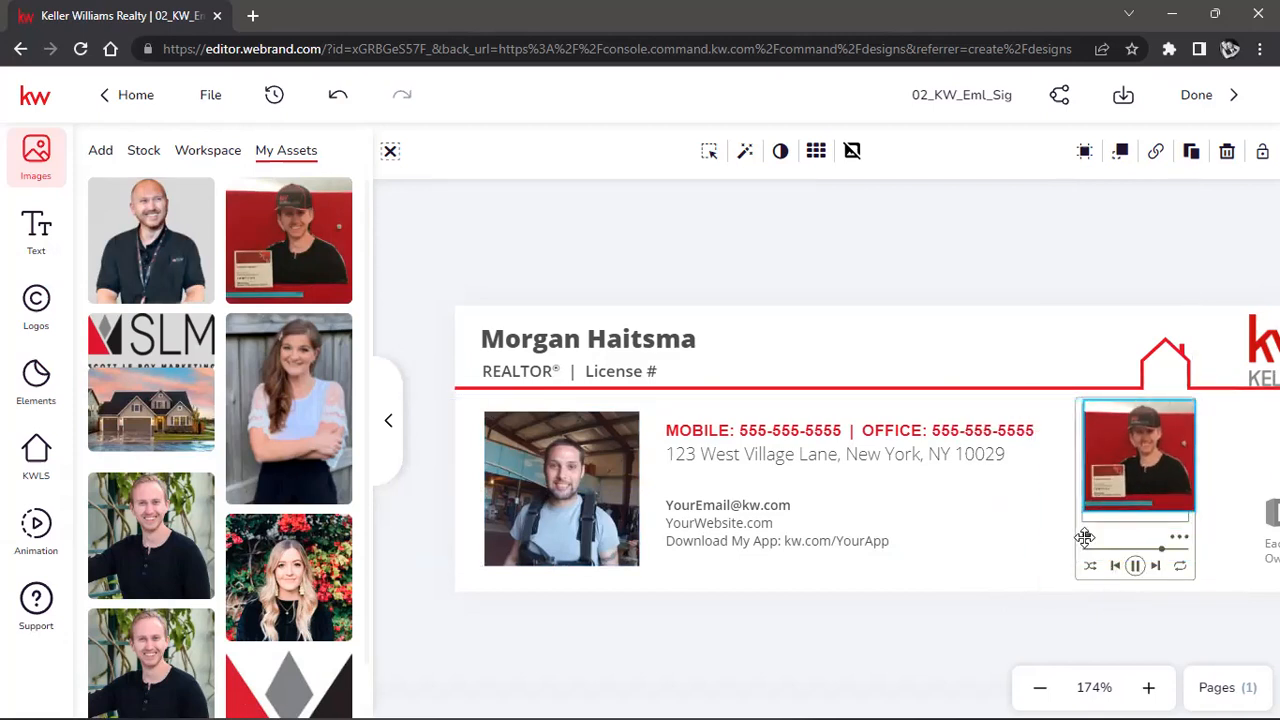
drag(1134, 471, 1133, 523)
click(993, 553)
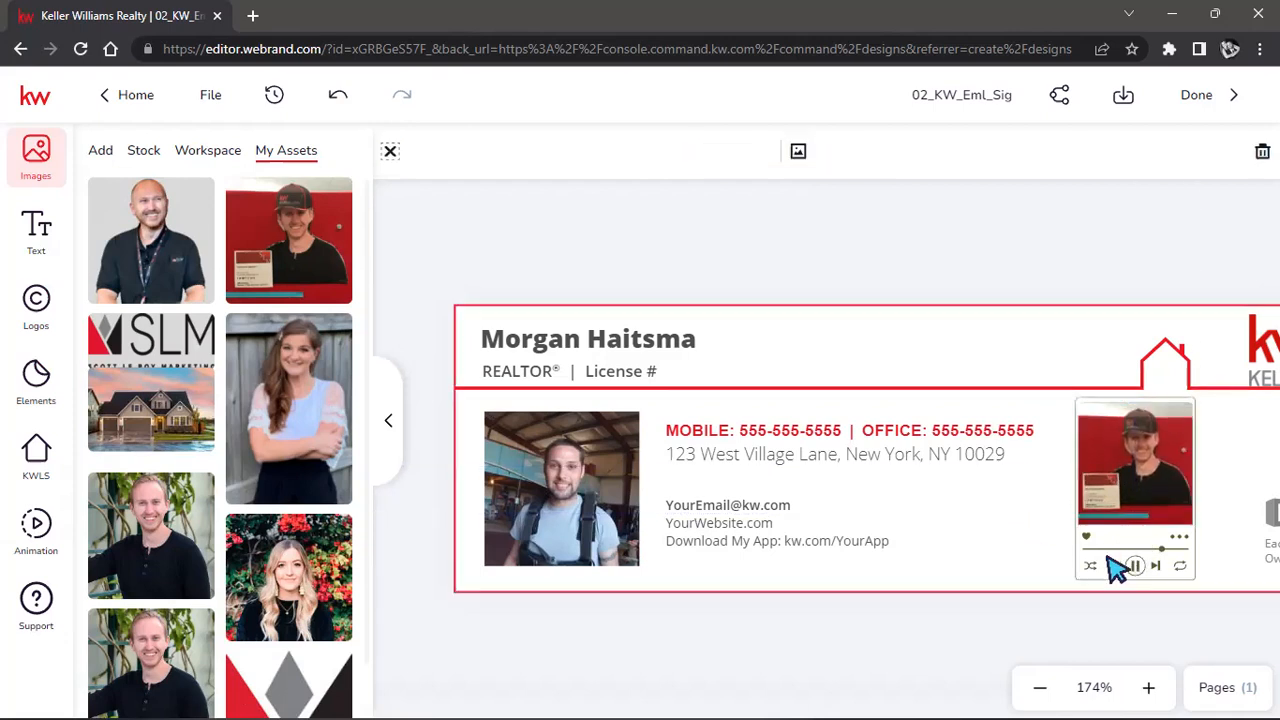
click(1113, 550)
click(908, 624)
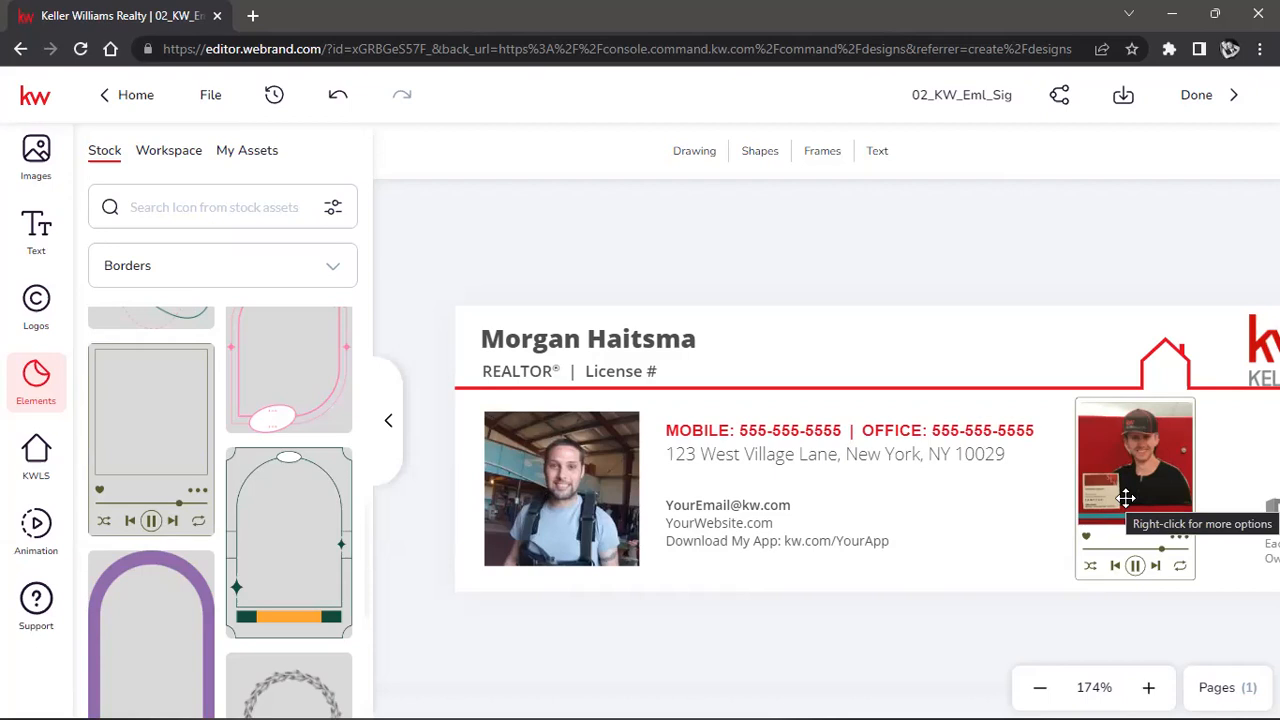
Toggle the player element's lock on and off and dismiss the link settings without a link.
click(1126, 498)
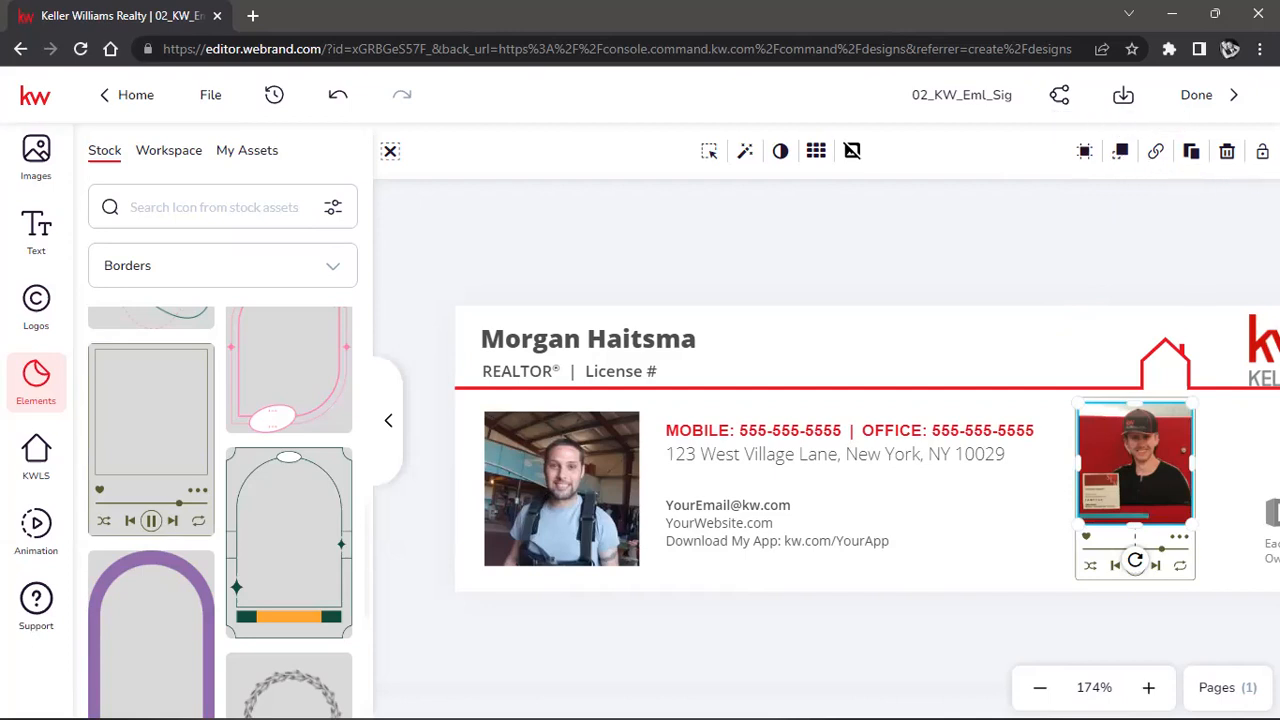
click(1262, 151)
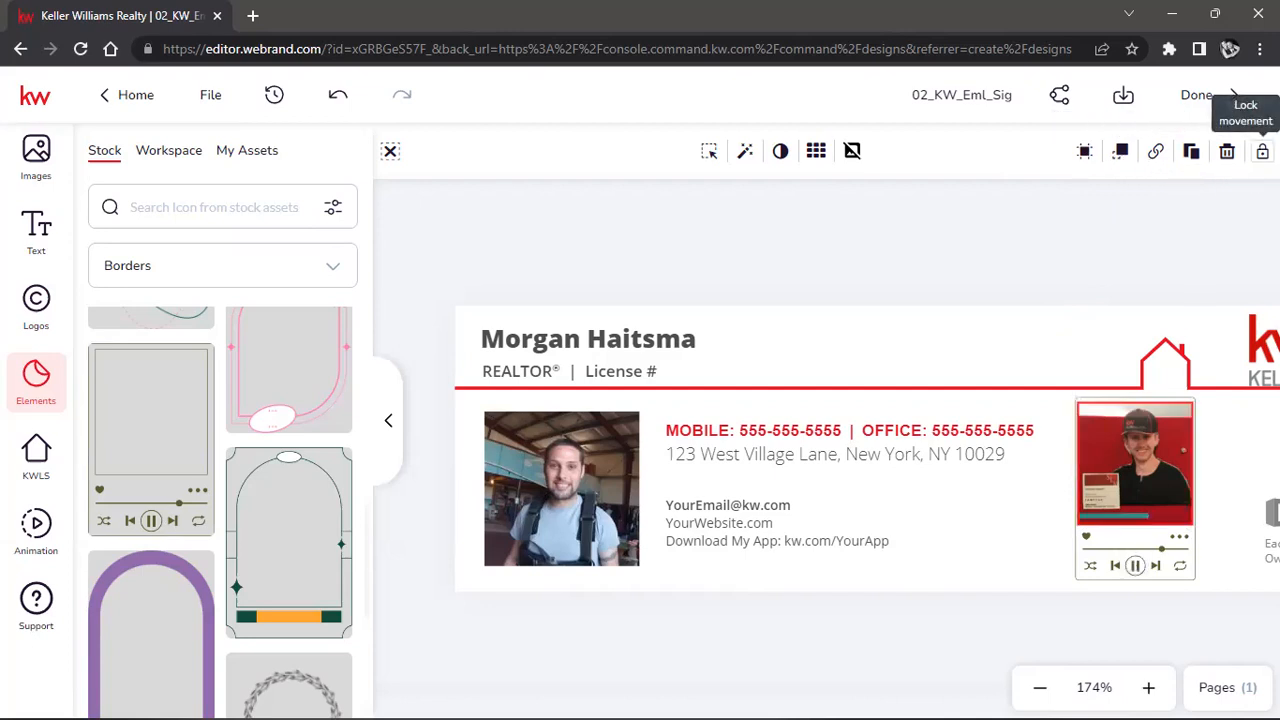
click(1170, 481)
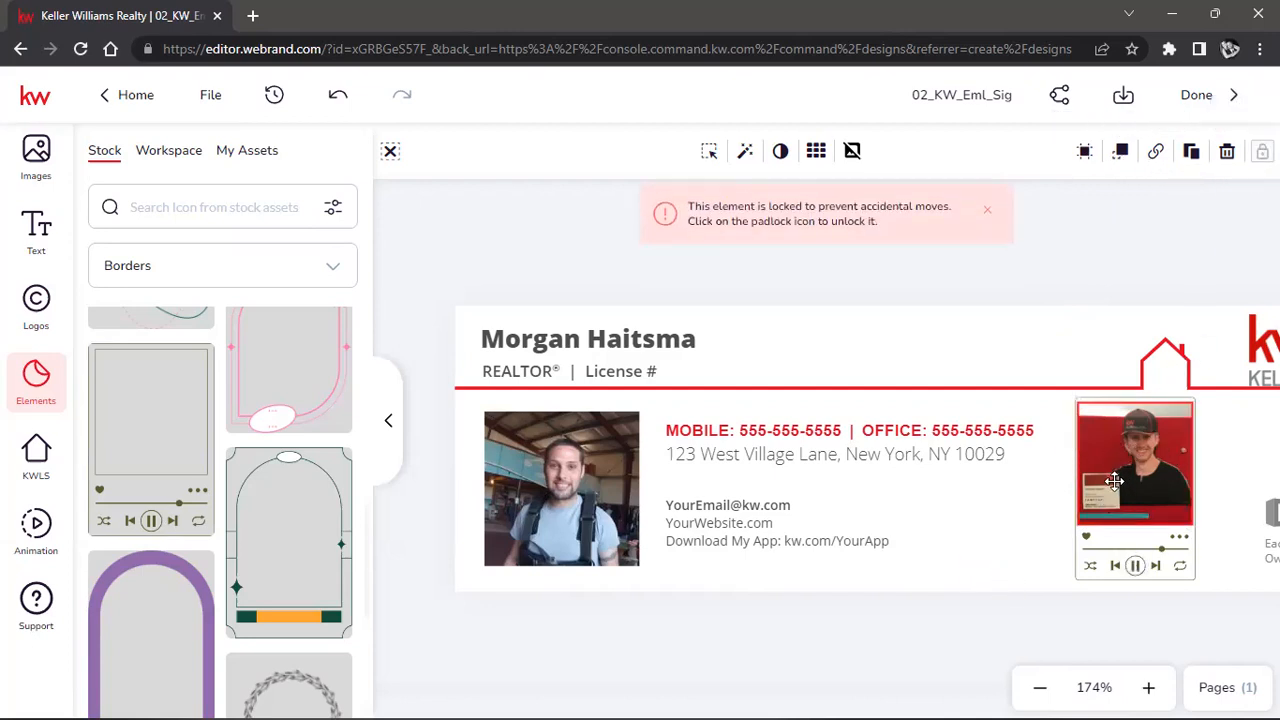
click(1262, 151)
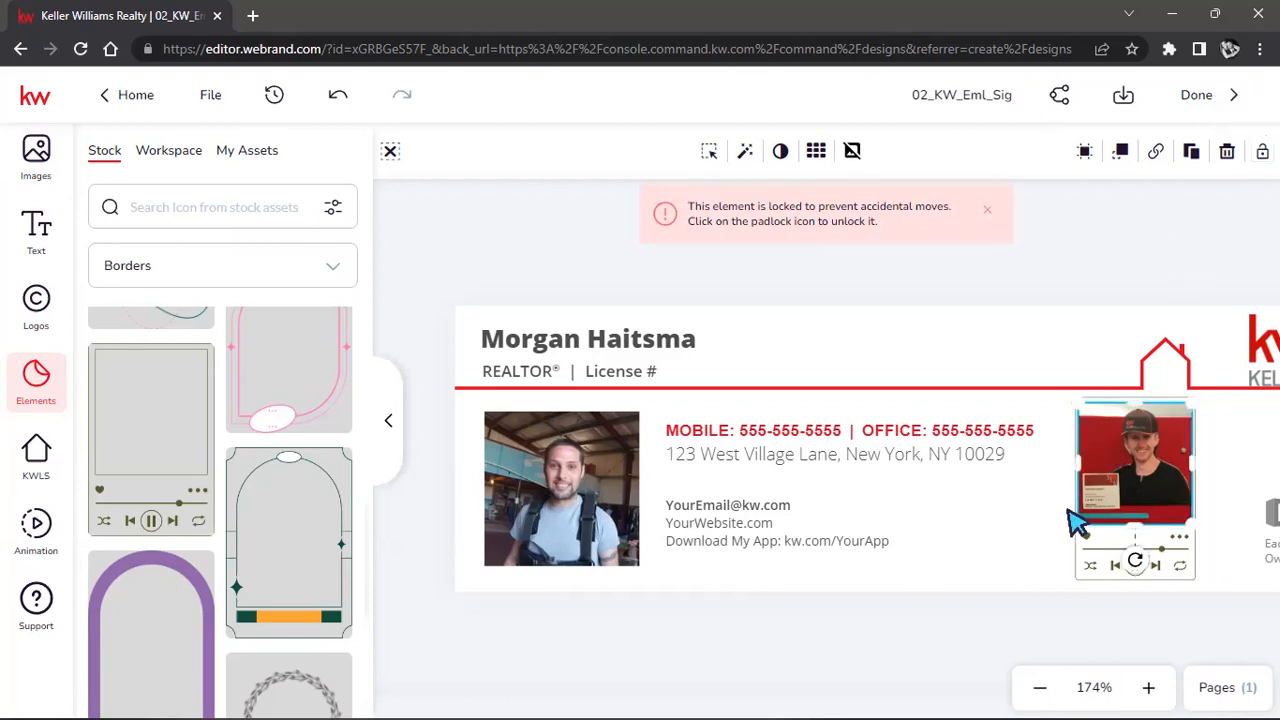
click(1155, 155)
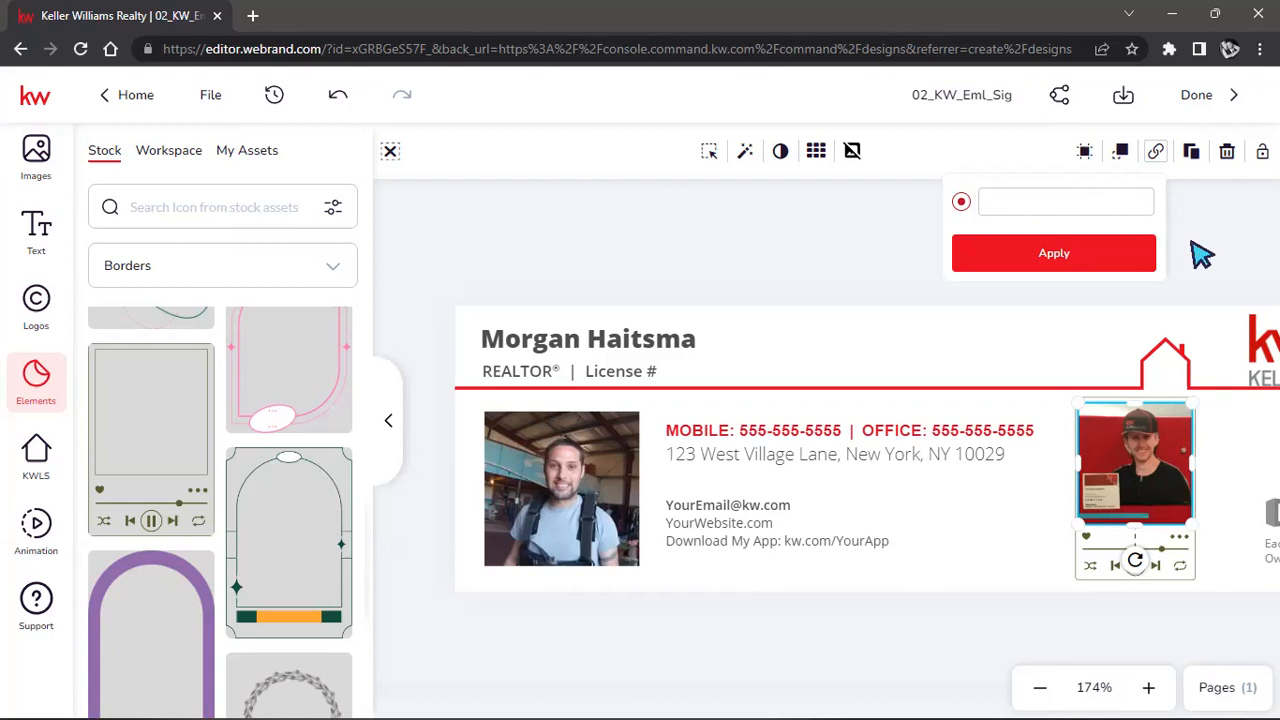
click(1197, 226)
Send the red-backdrop photo behind the music-player frame via Layer Order, then select the signature block.
click(1123, 481)
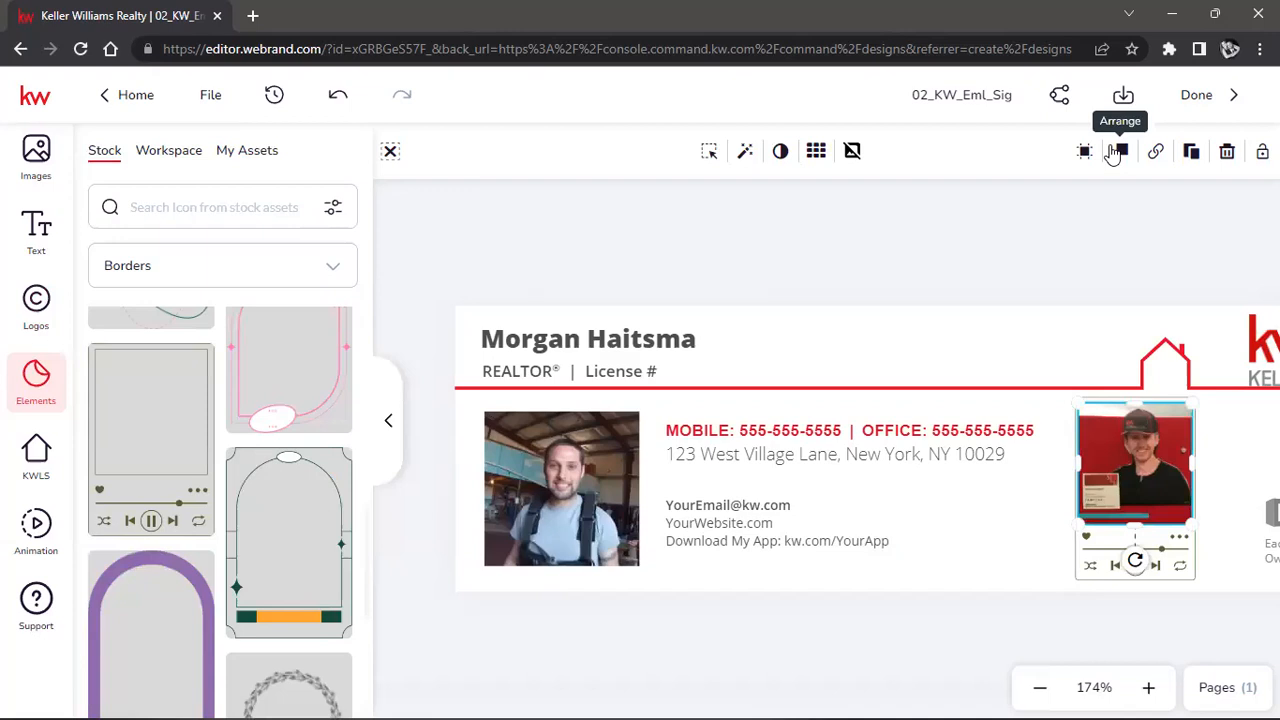
click(1118, 151)
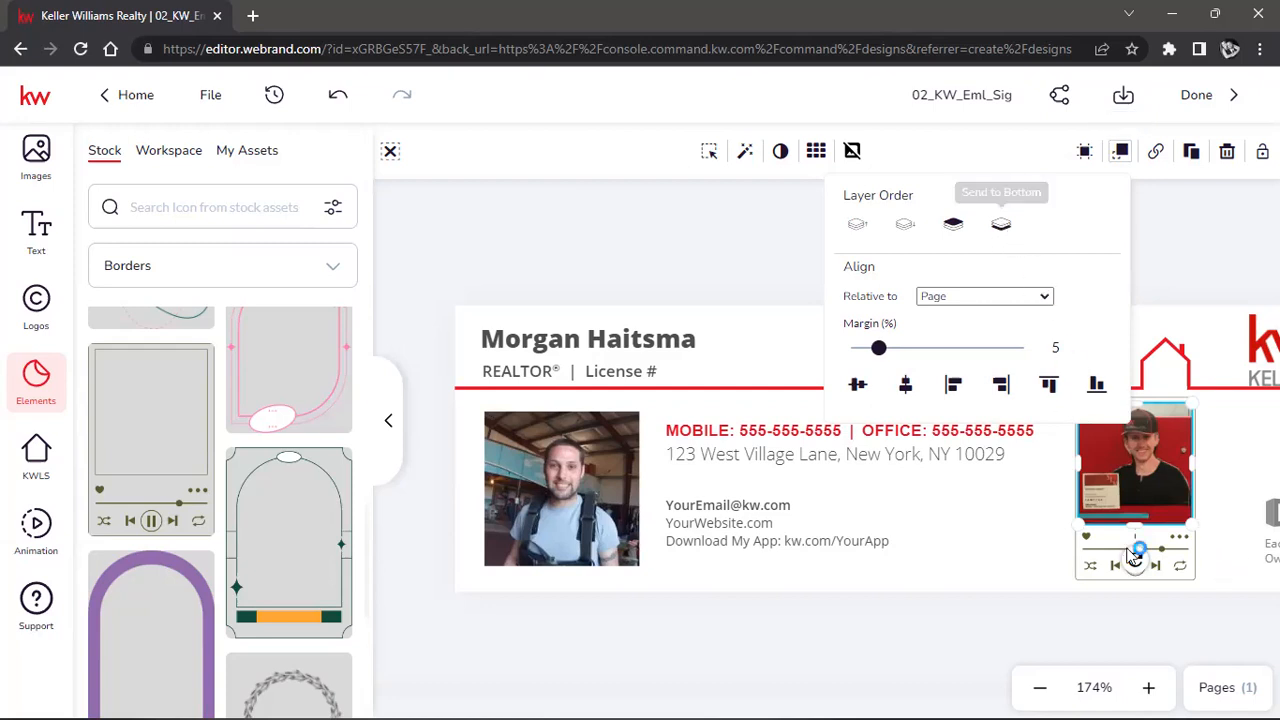
click(907, 356)
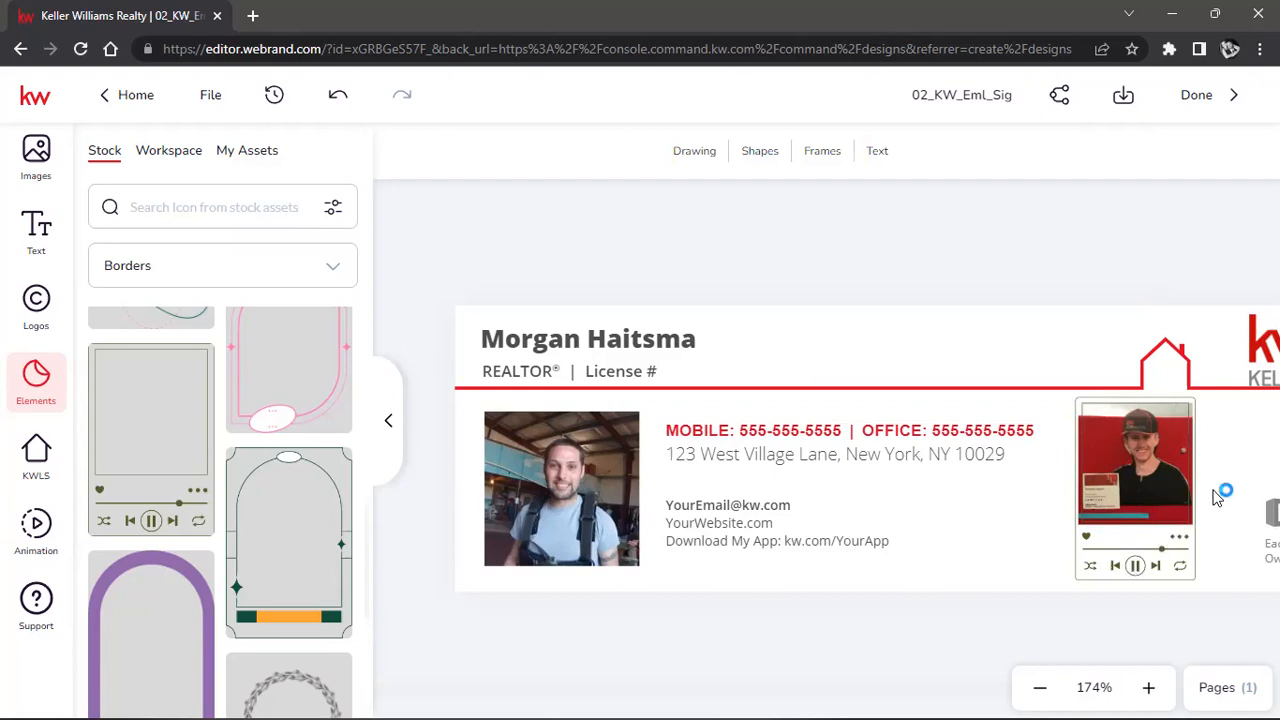
click(1131, 564)
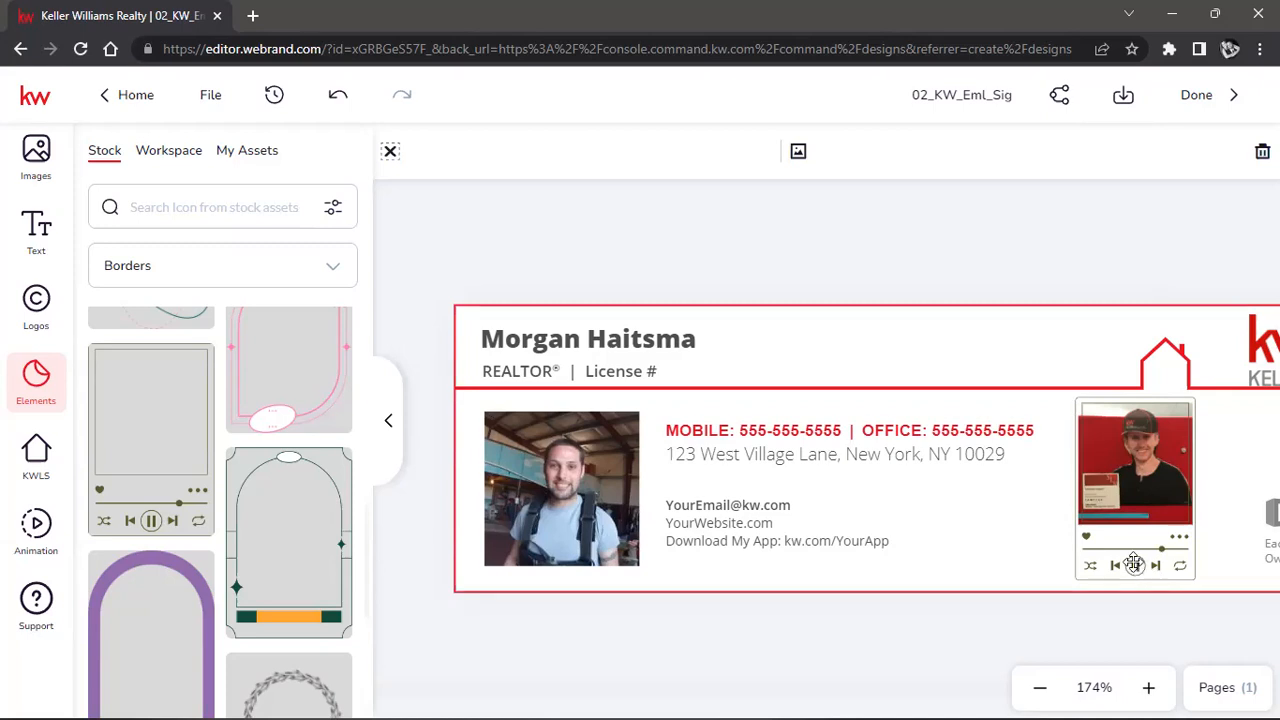
Give the player card red fill accents and a dark grey outline.
click(1133, 560)
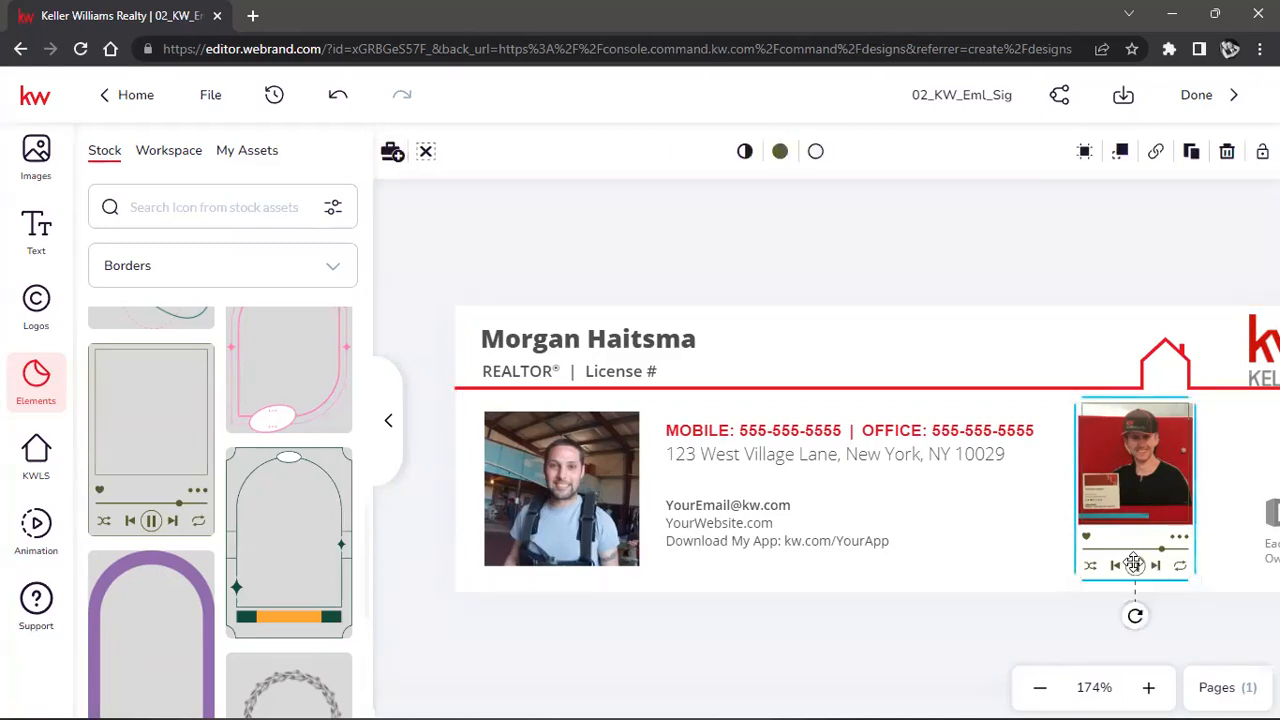
click(781, 153)
click(836, 288)
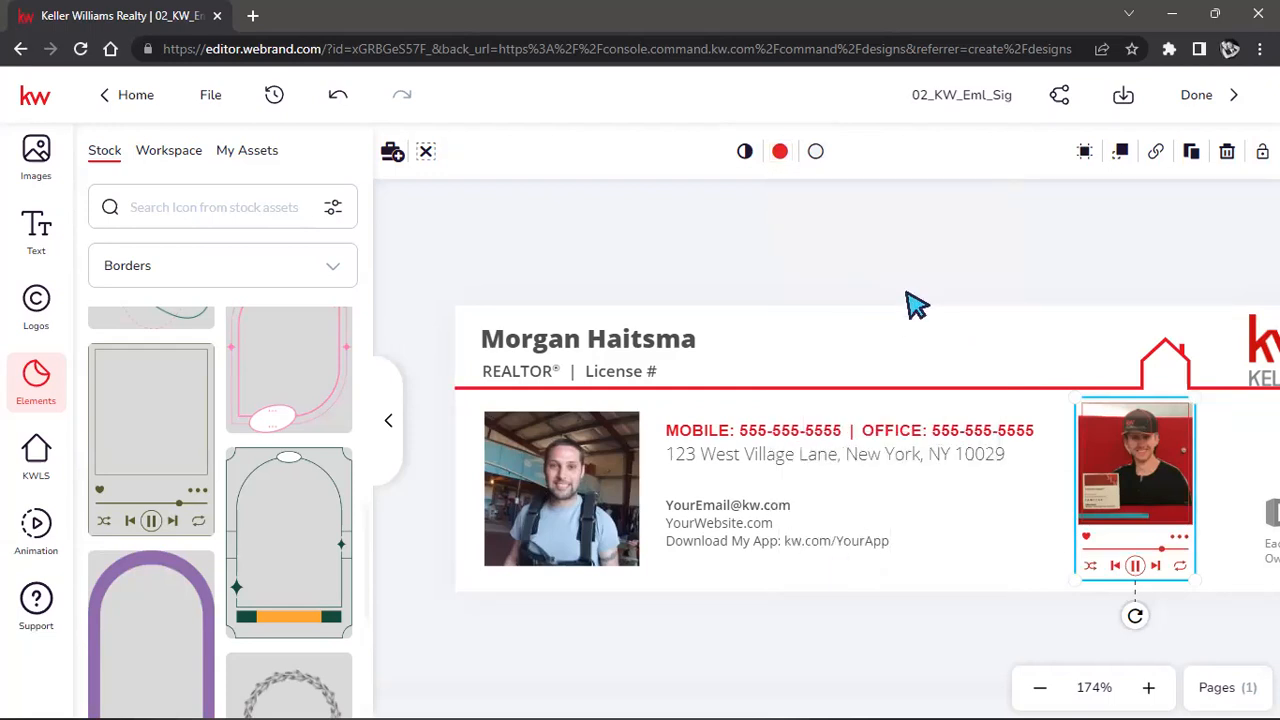
click(814, 153)
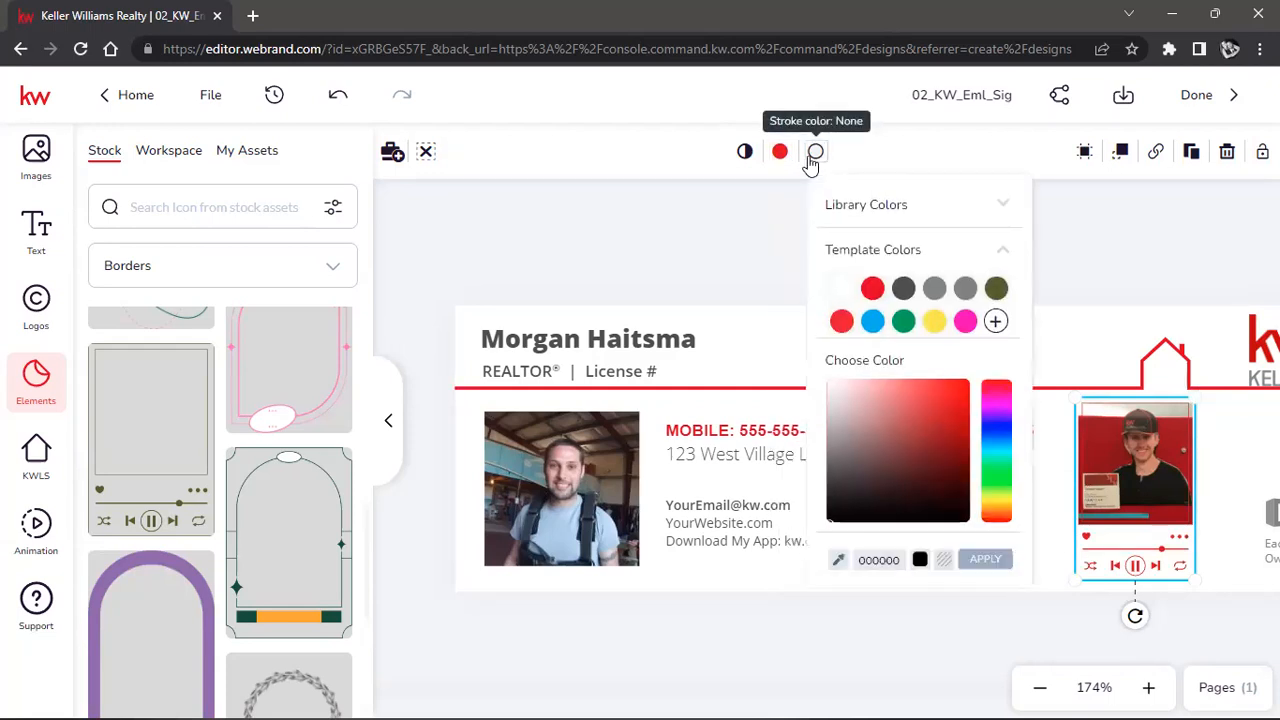
click(904, 288)
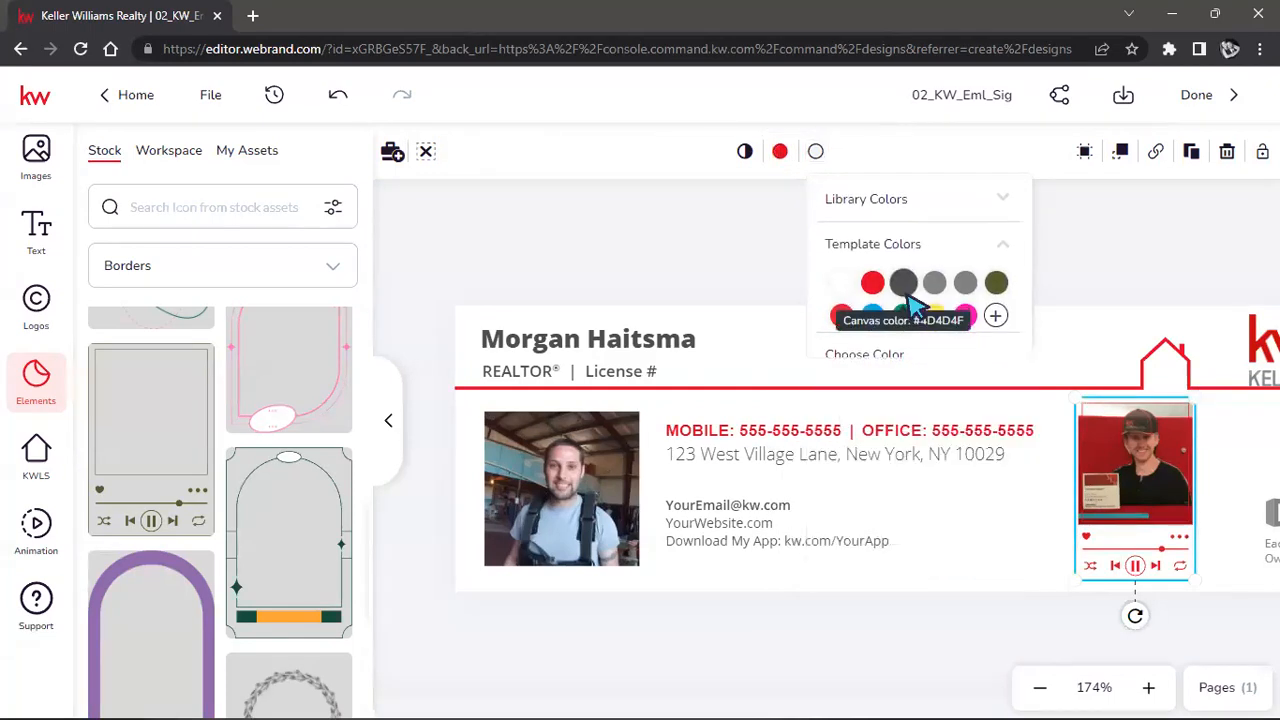
click(1037, 237)
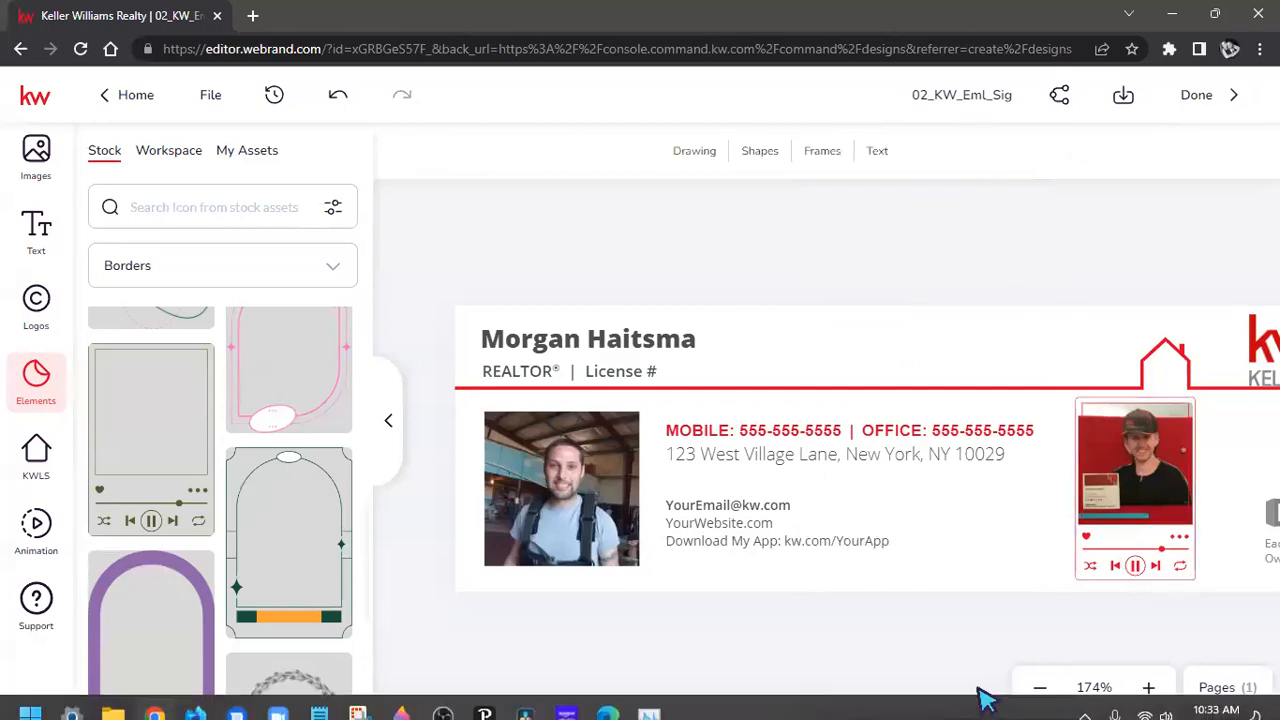
Zoom out to 147% and delete the music-player frame.
click(1040, 686)
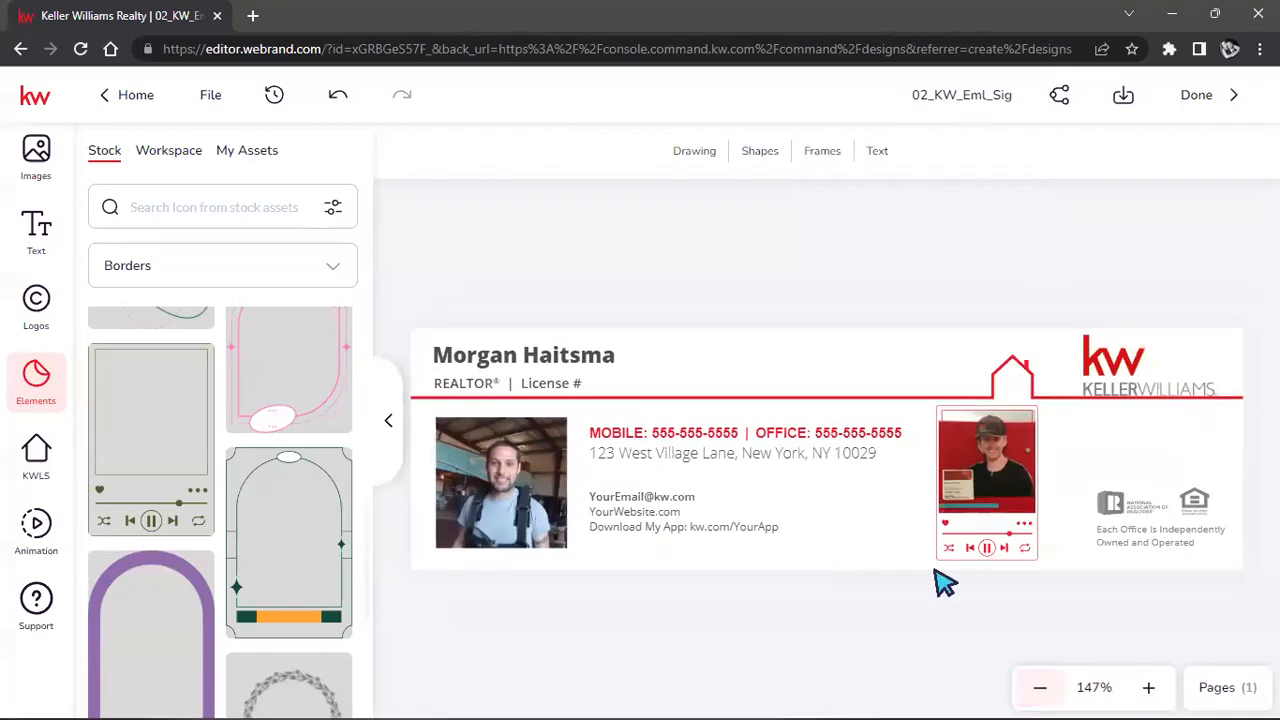
click(996, 558)
click(986, 548)
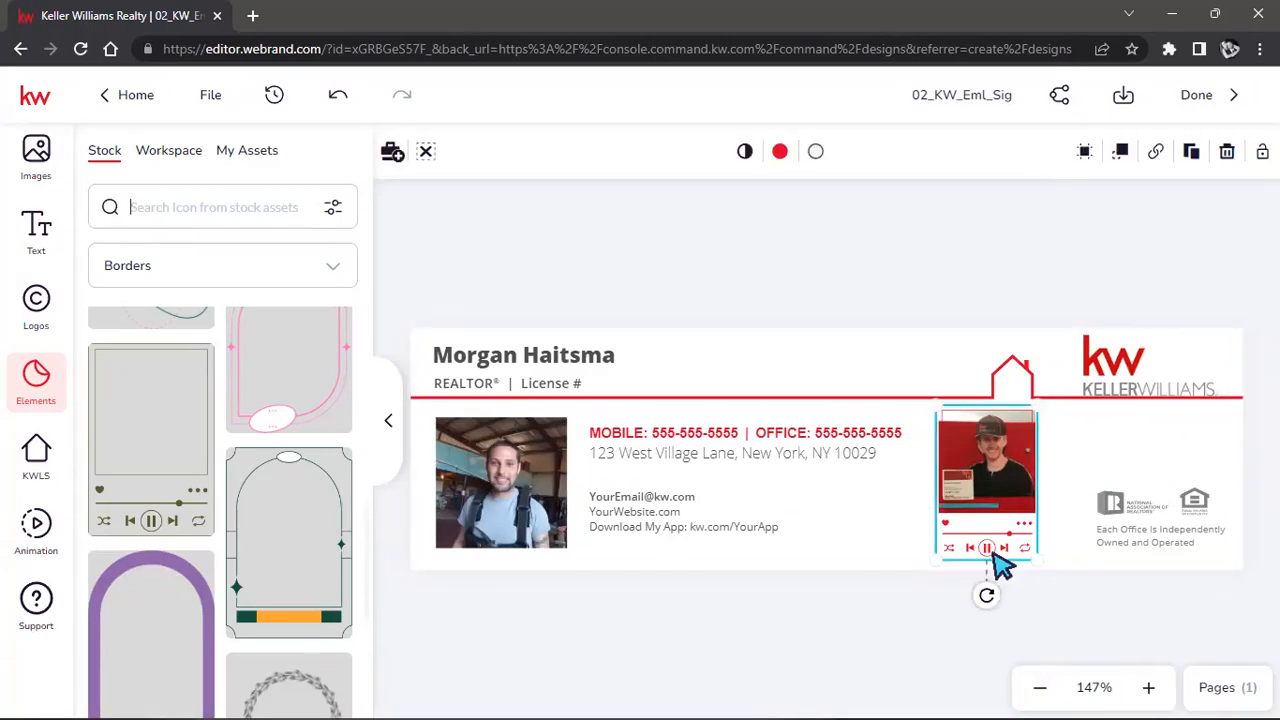
key(Delete)
Delete the leftover photo on the signature's right side and collapse the Elements panel.
click(986, 483)
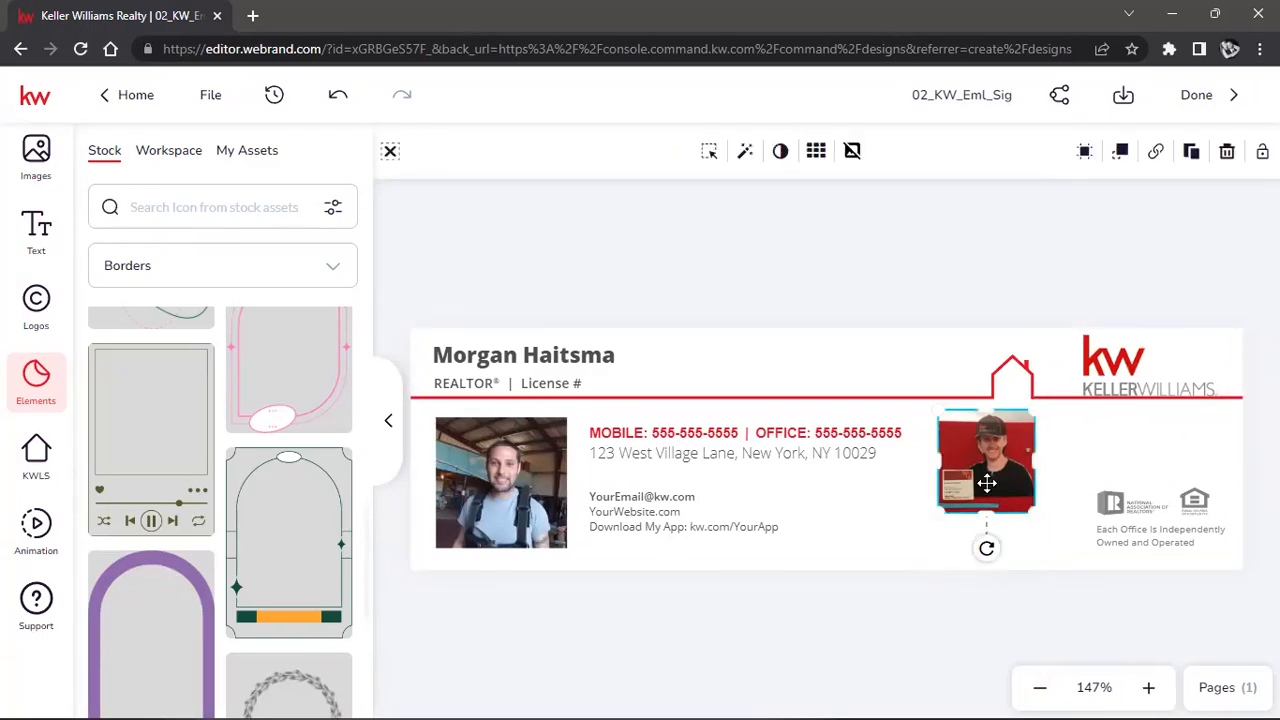
key(Delete)
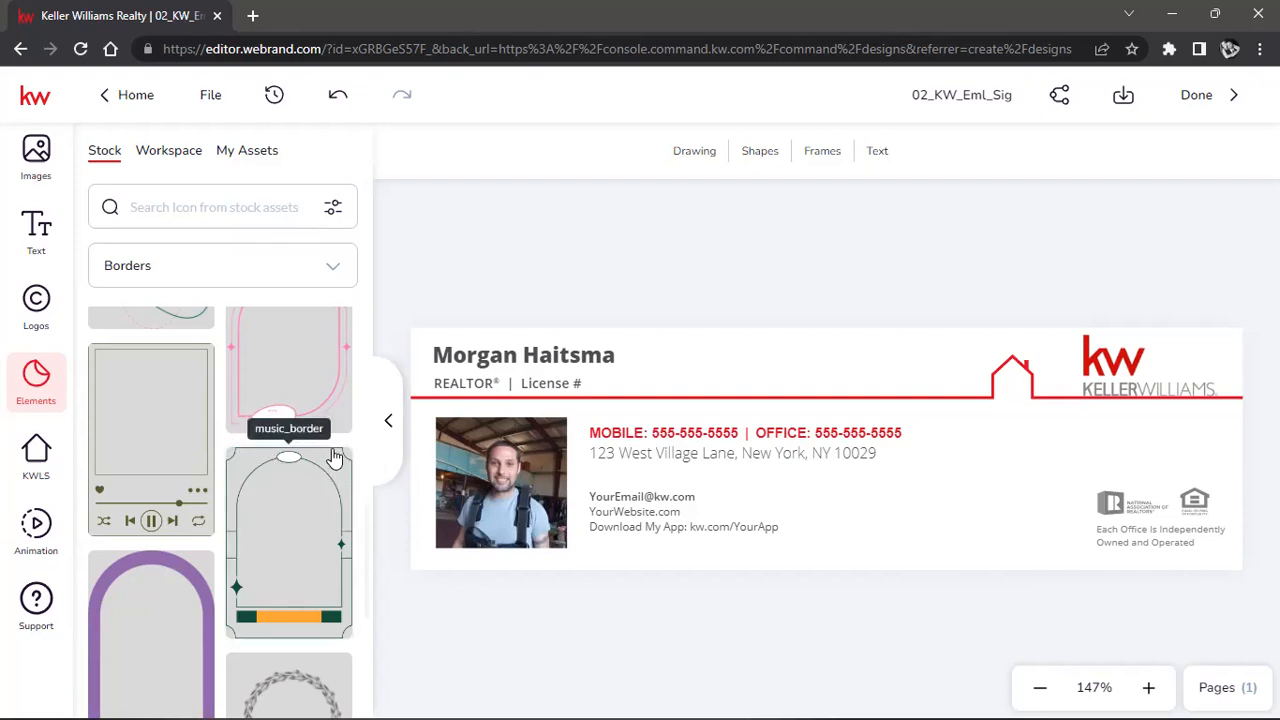
click(387, 427)
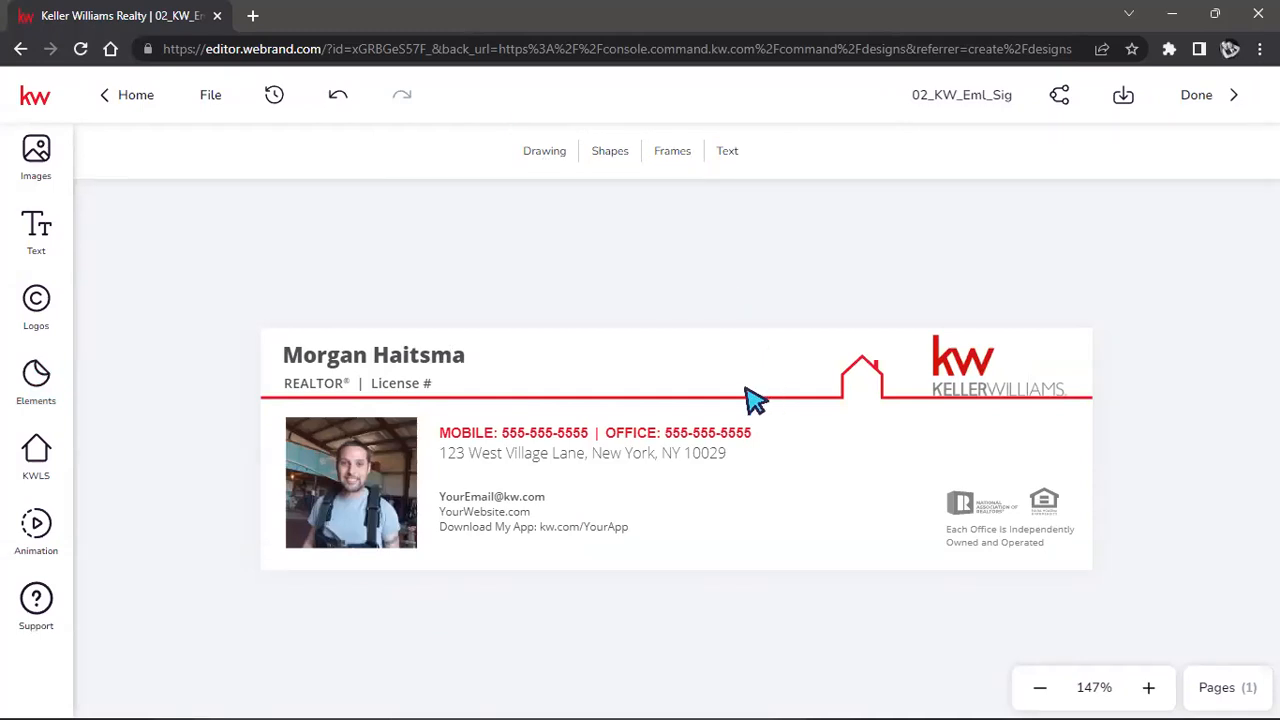
click(317, 455)
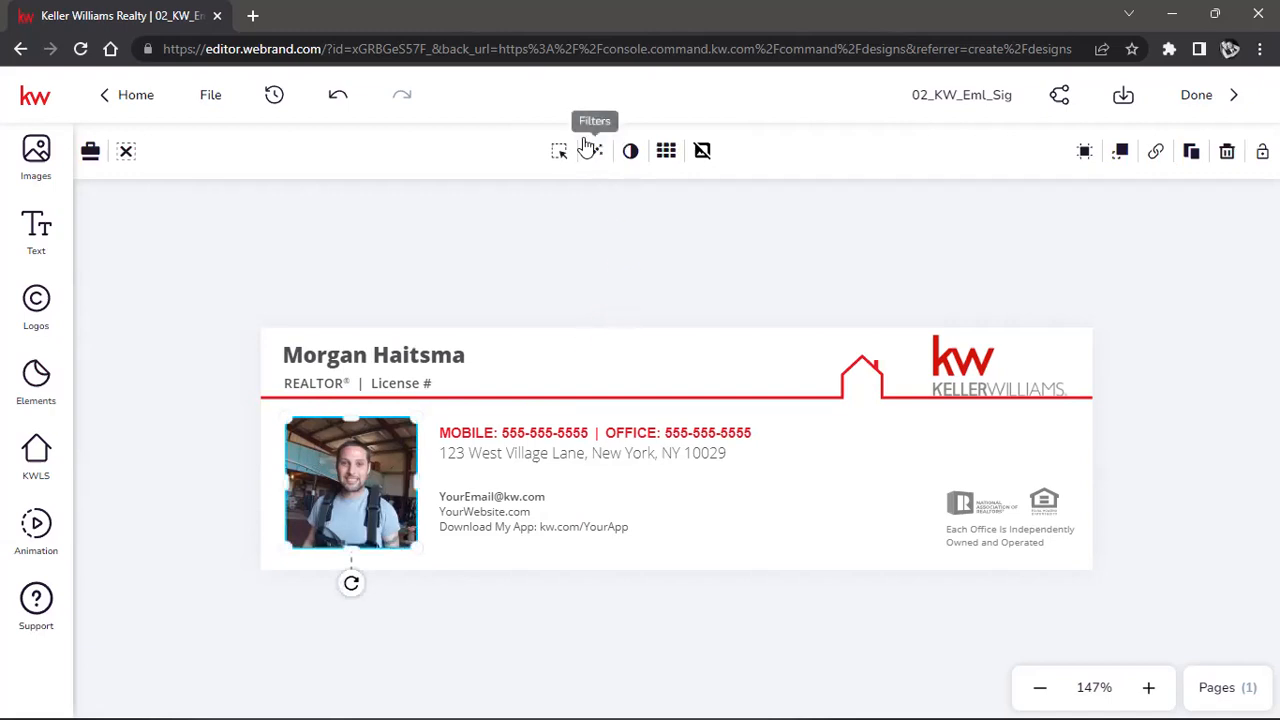
click(376, 366)
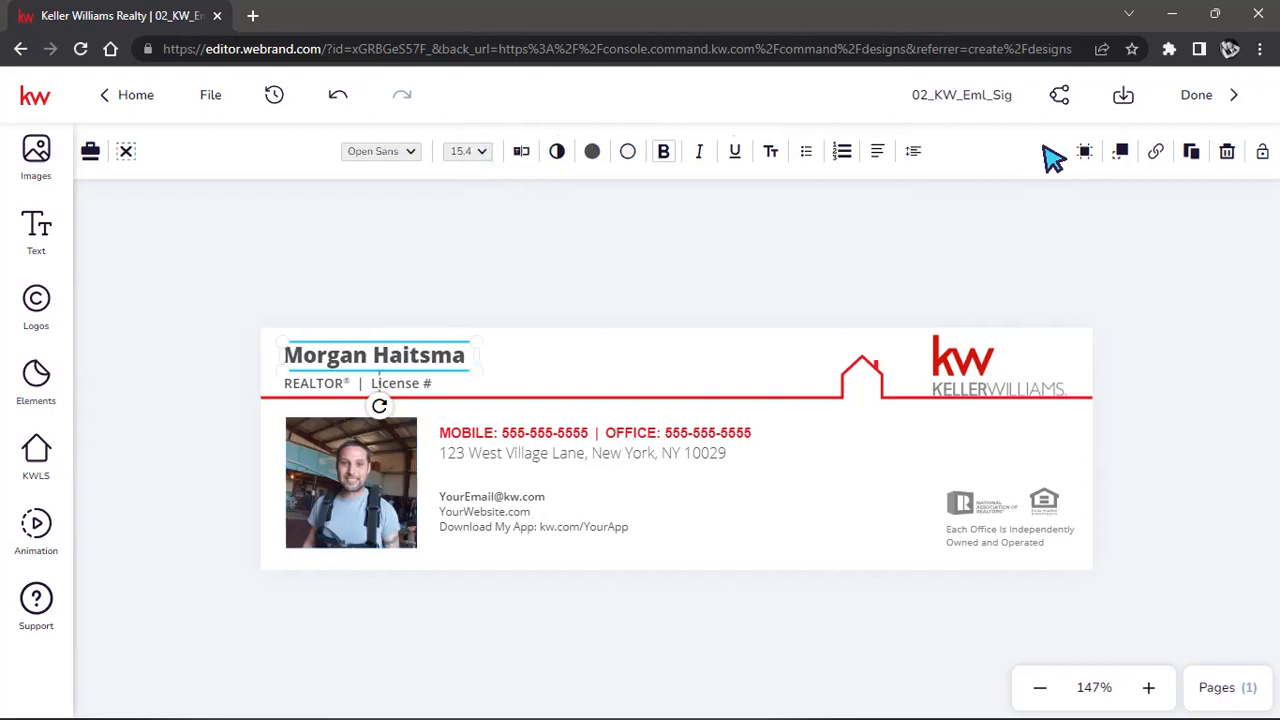
click(560, 428)
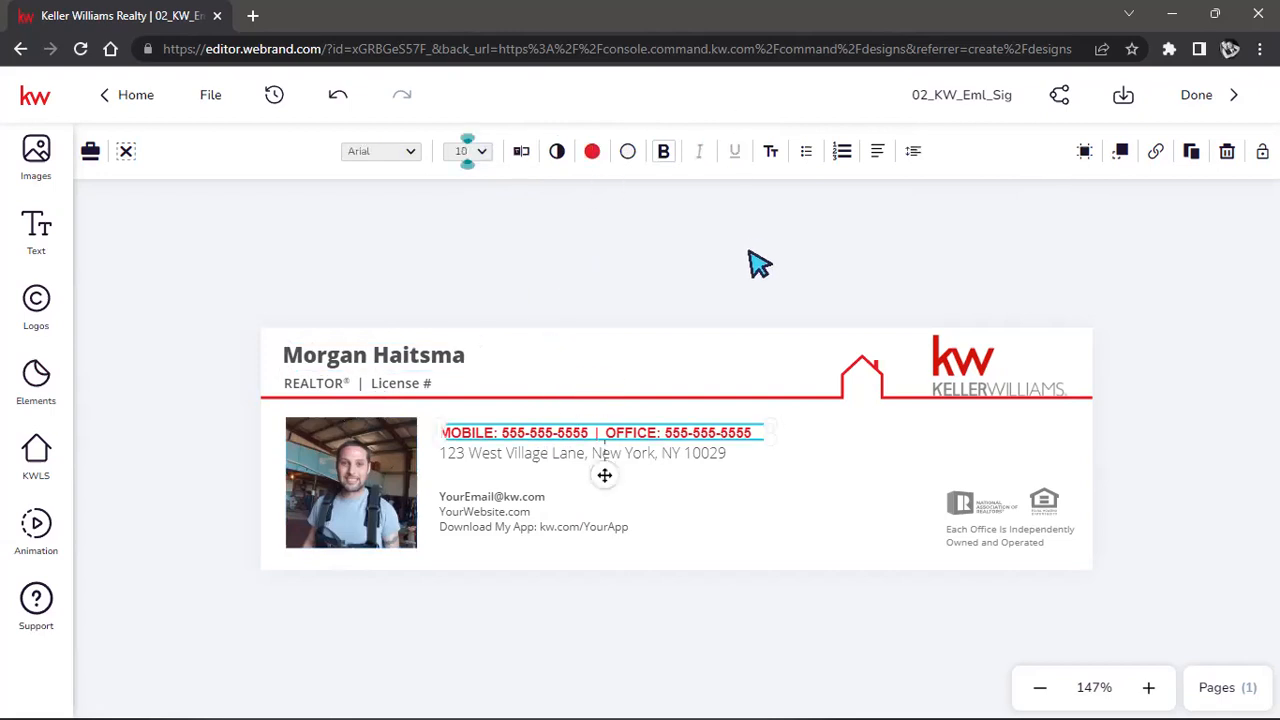
click(719, 283)
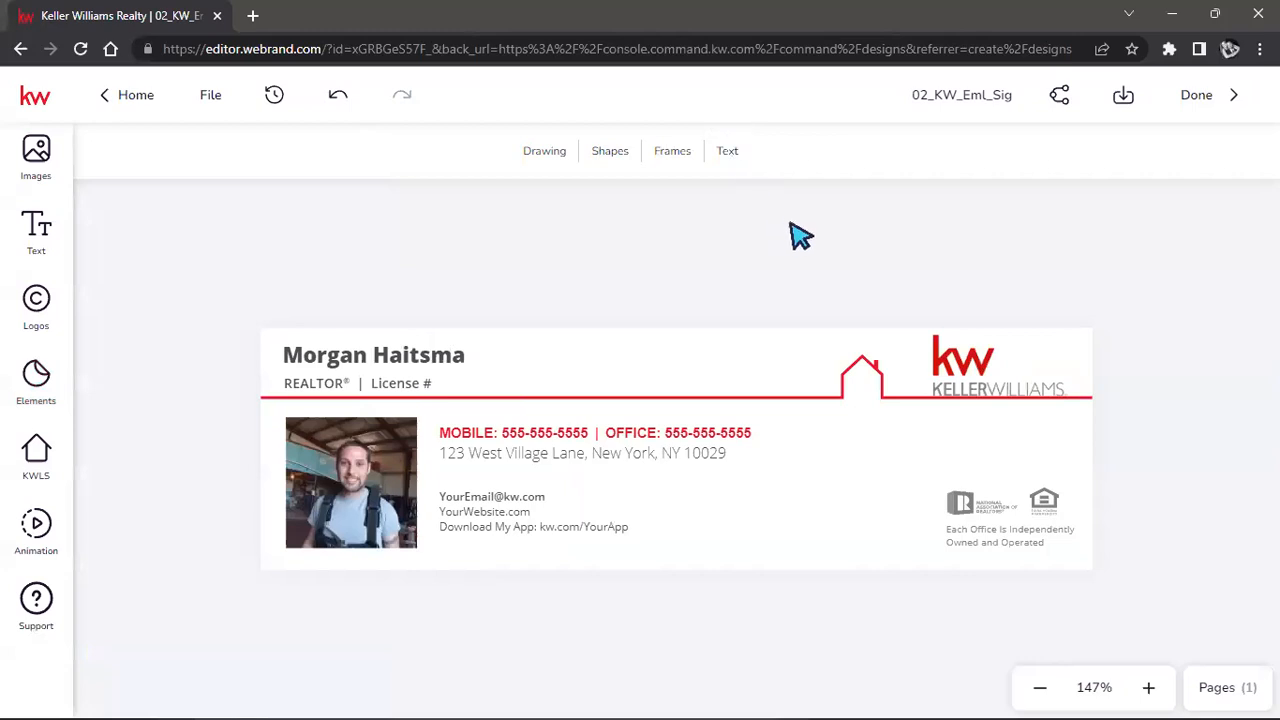
click(729, 155)
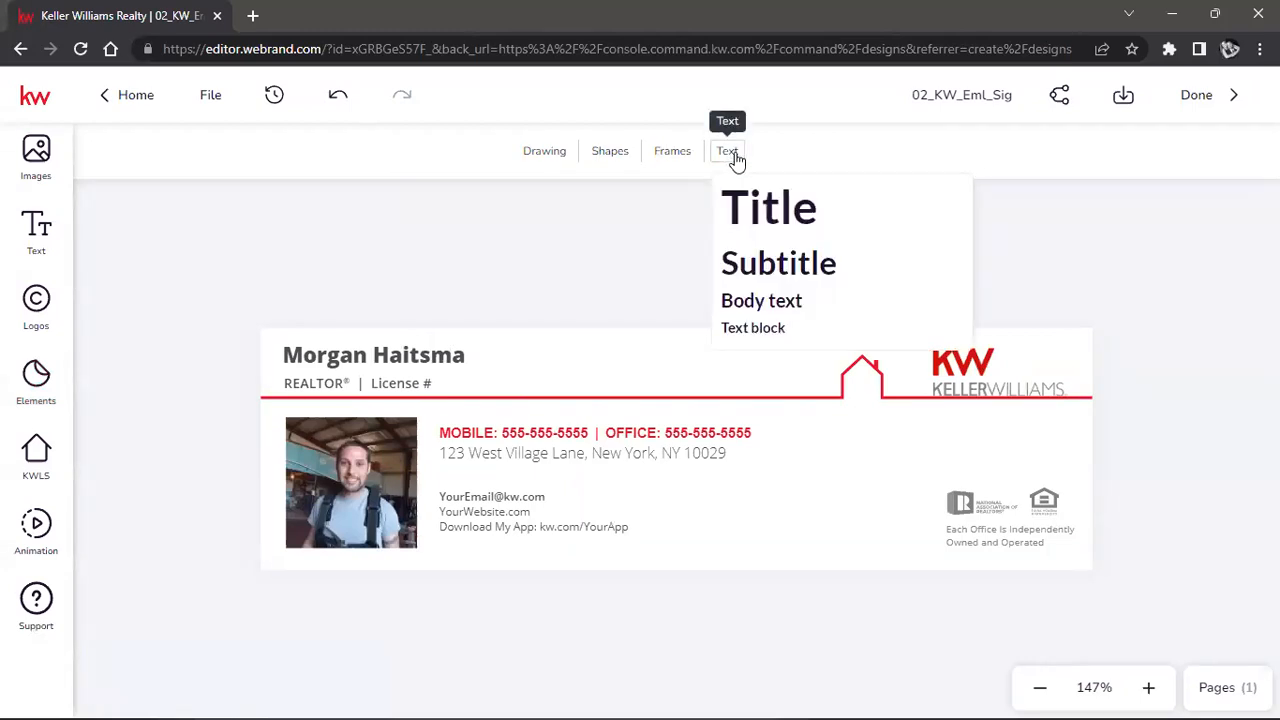
click(767, 225)
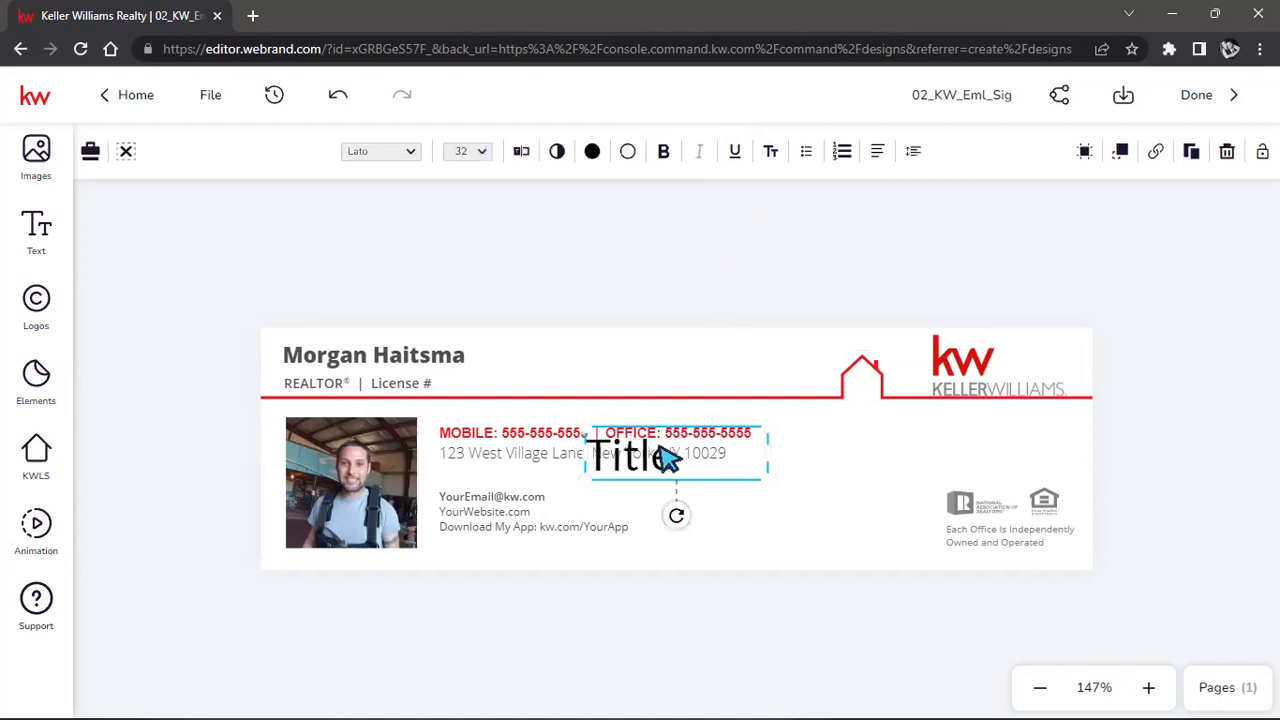
drag(630, 463, 669, 366)
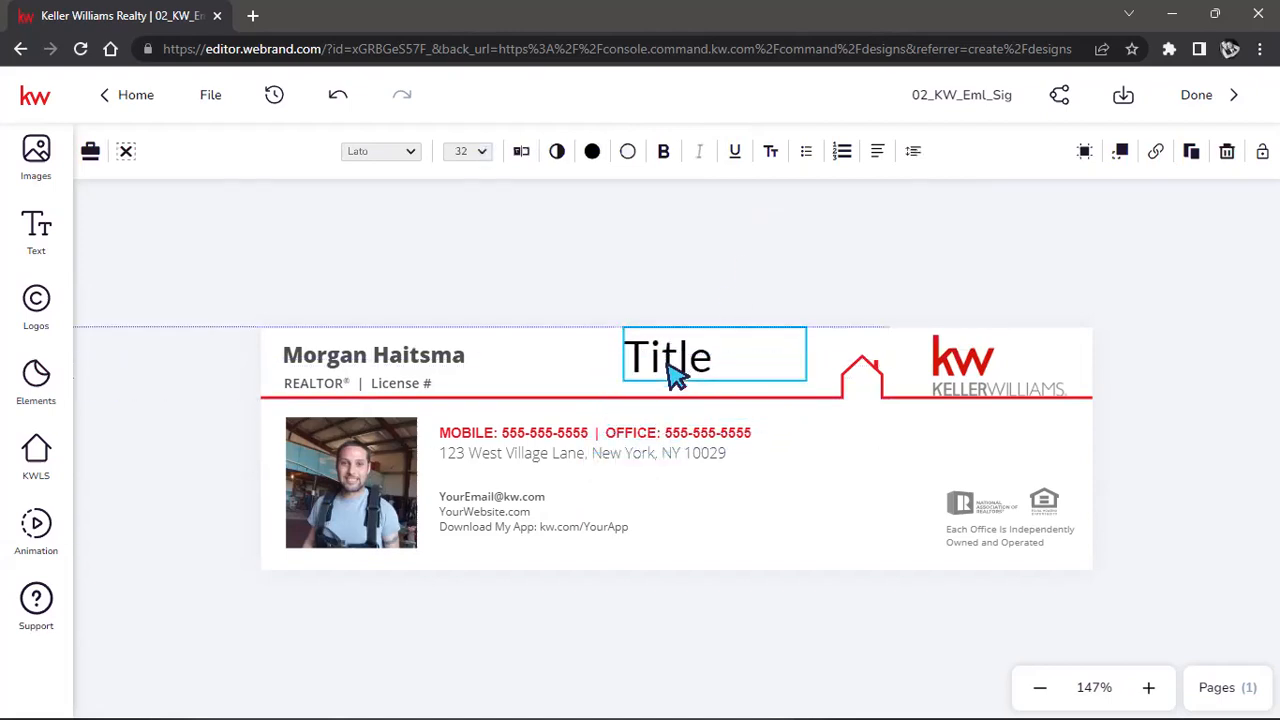
key(Delete)
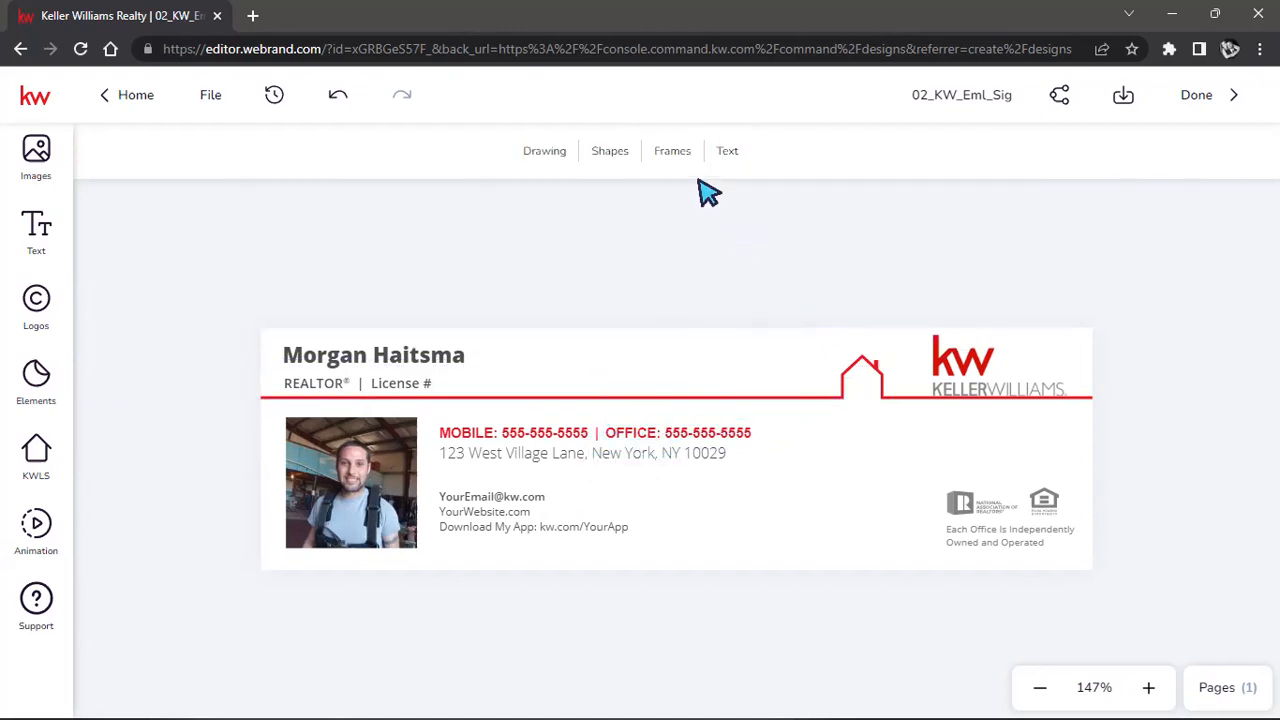
click(727, 155)
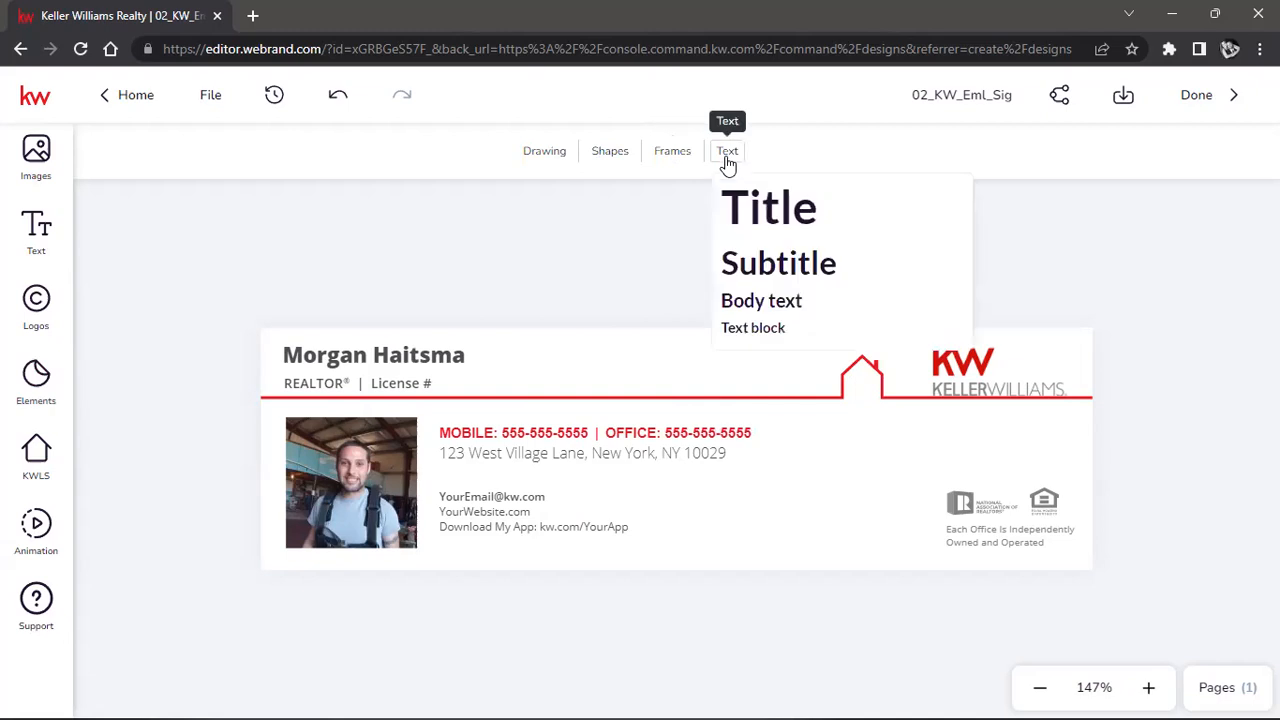
click(760, 333)
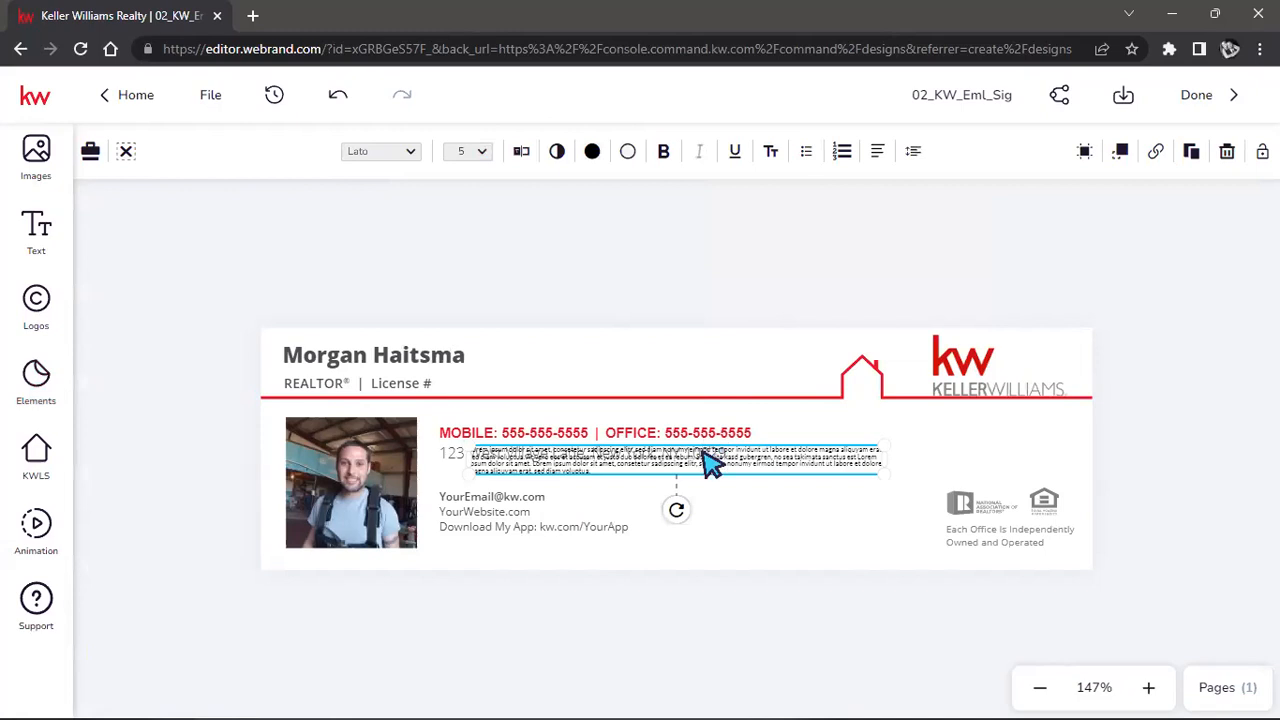
drag(884, 459, 716, 459)
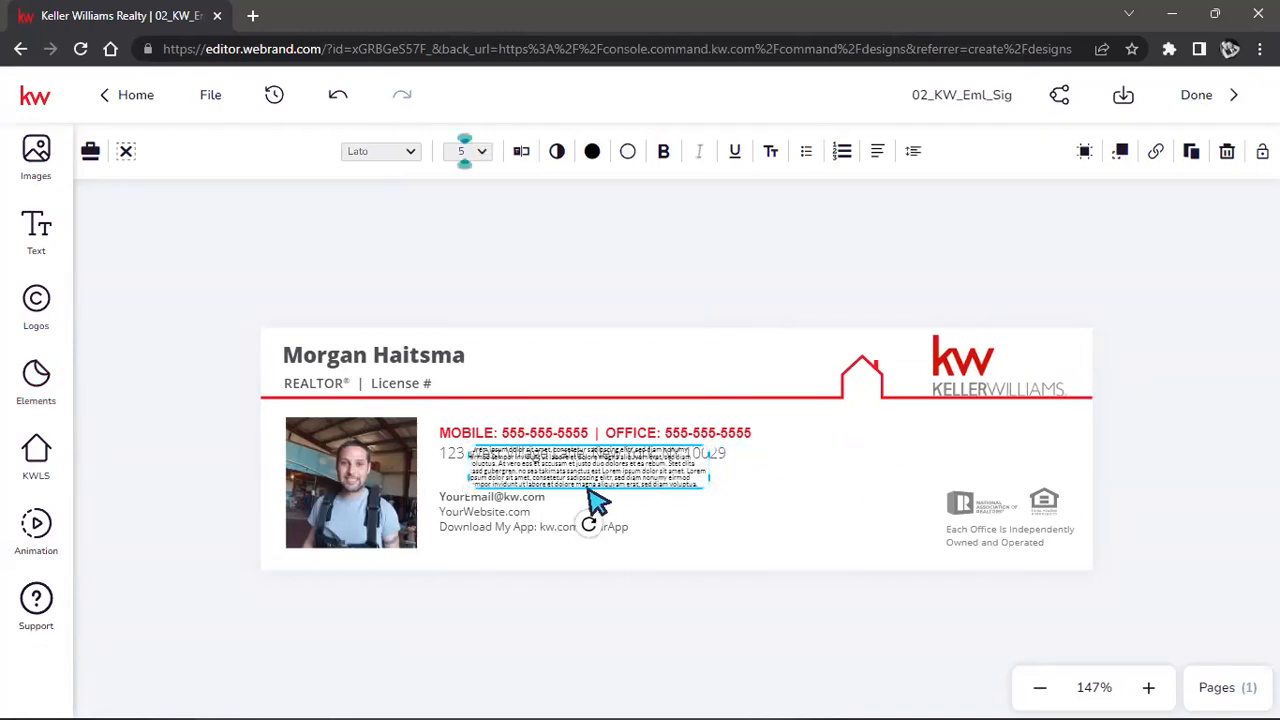
mouse_move(636, 484)
mouse_down()
mouse_move(829, 517)
mouse_move(851, 483)
mouse_move(838, 513)
mouse_up()
key(Delete)
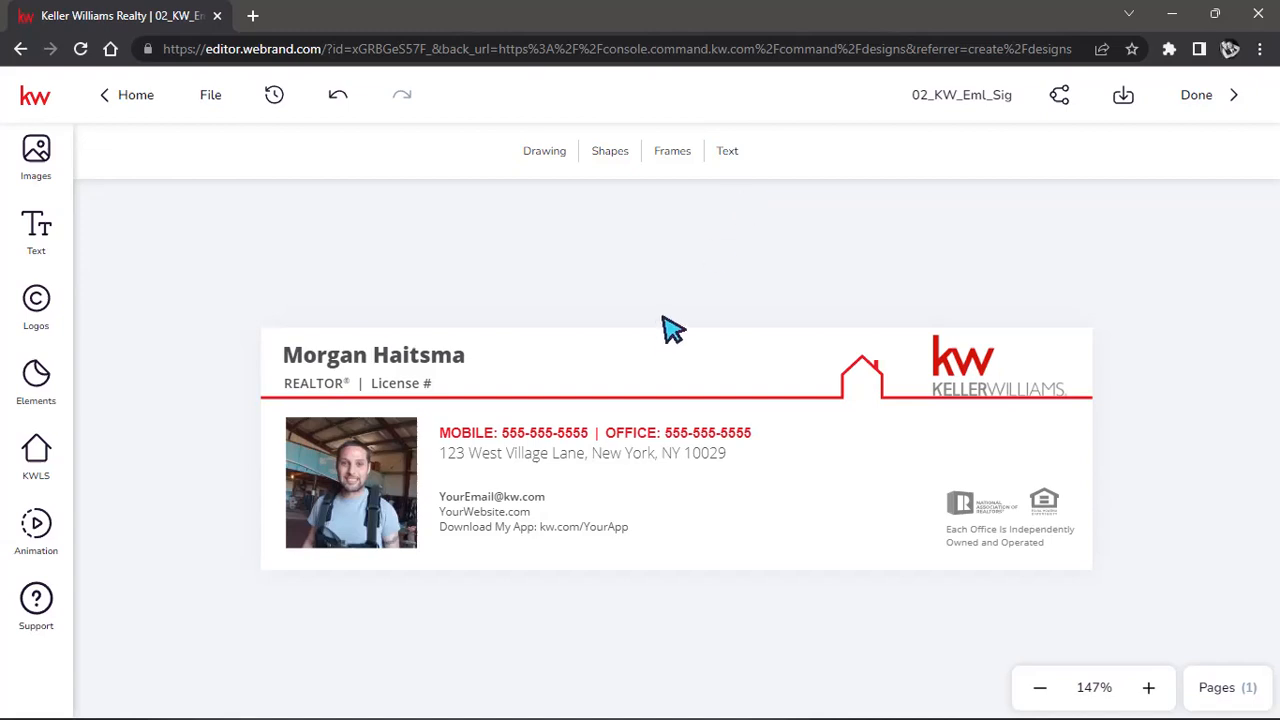
click(729, 153)
click(760, 337)
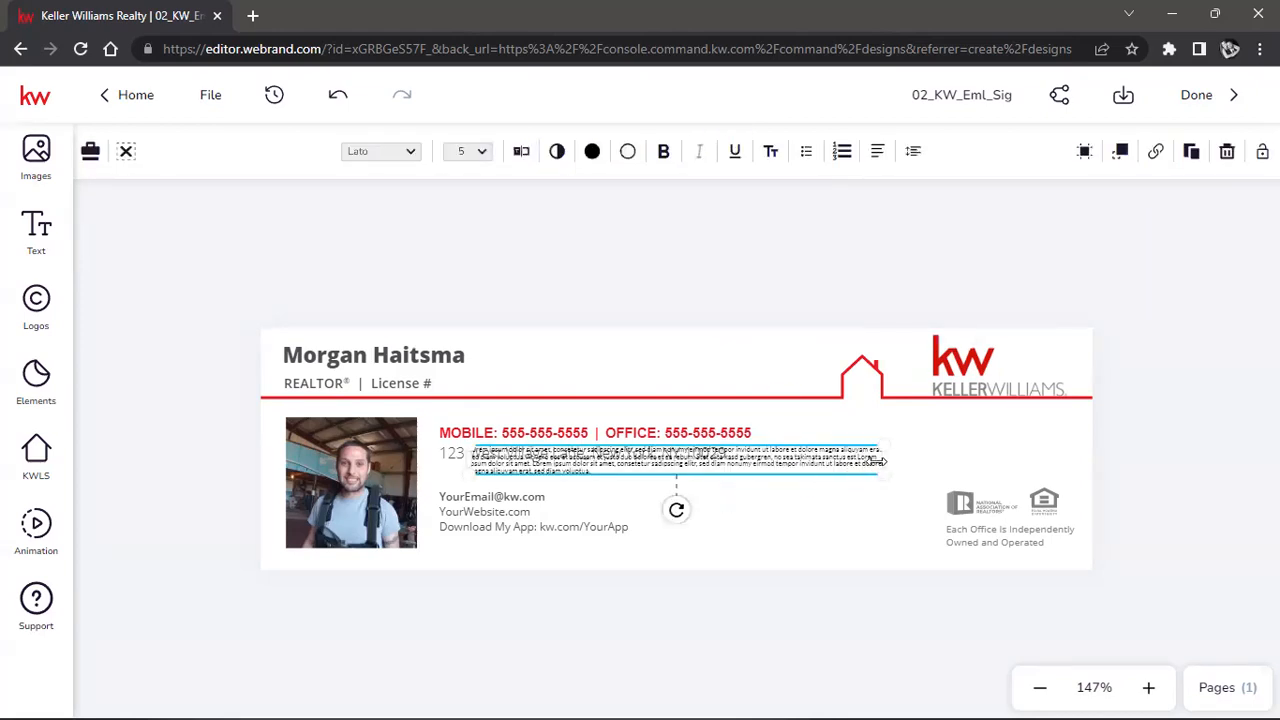
drag(883, 461, 731, 482)
drag(606, 478, 801, 482)
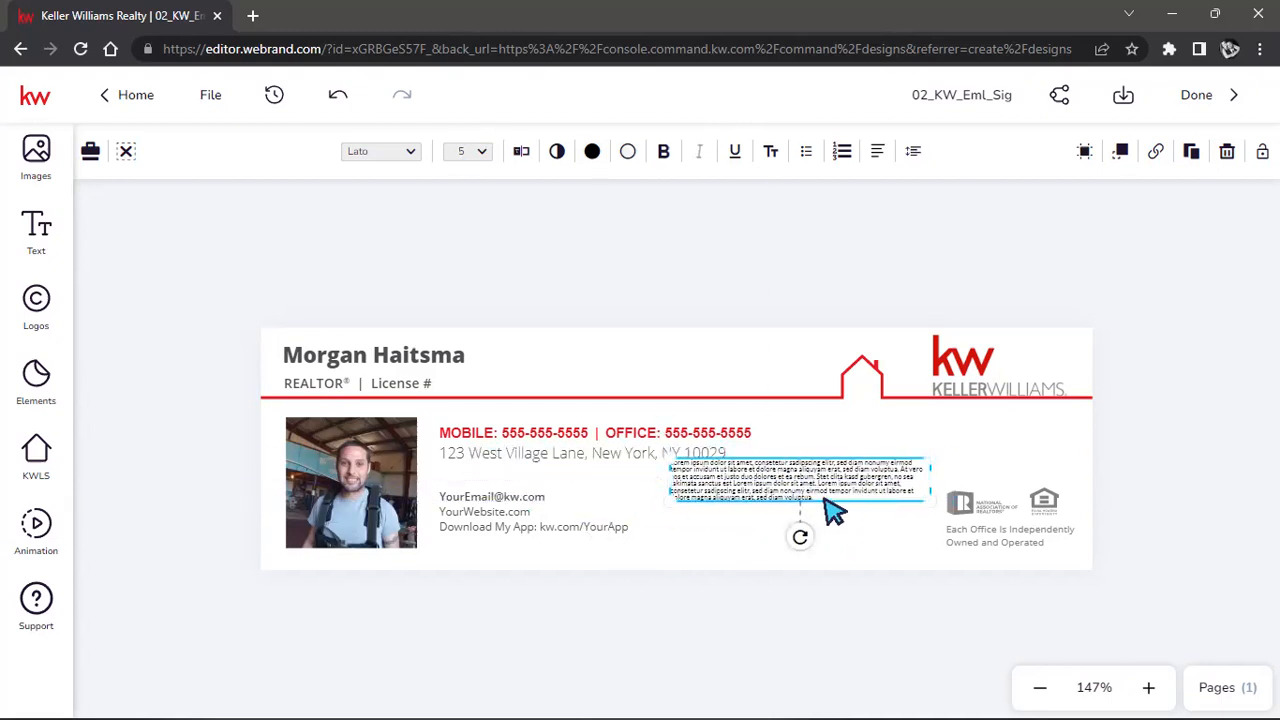
key(Delete)
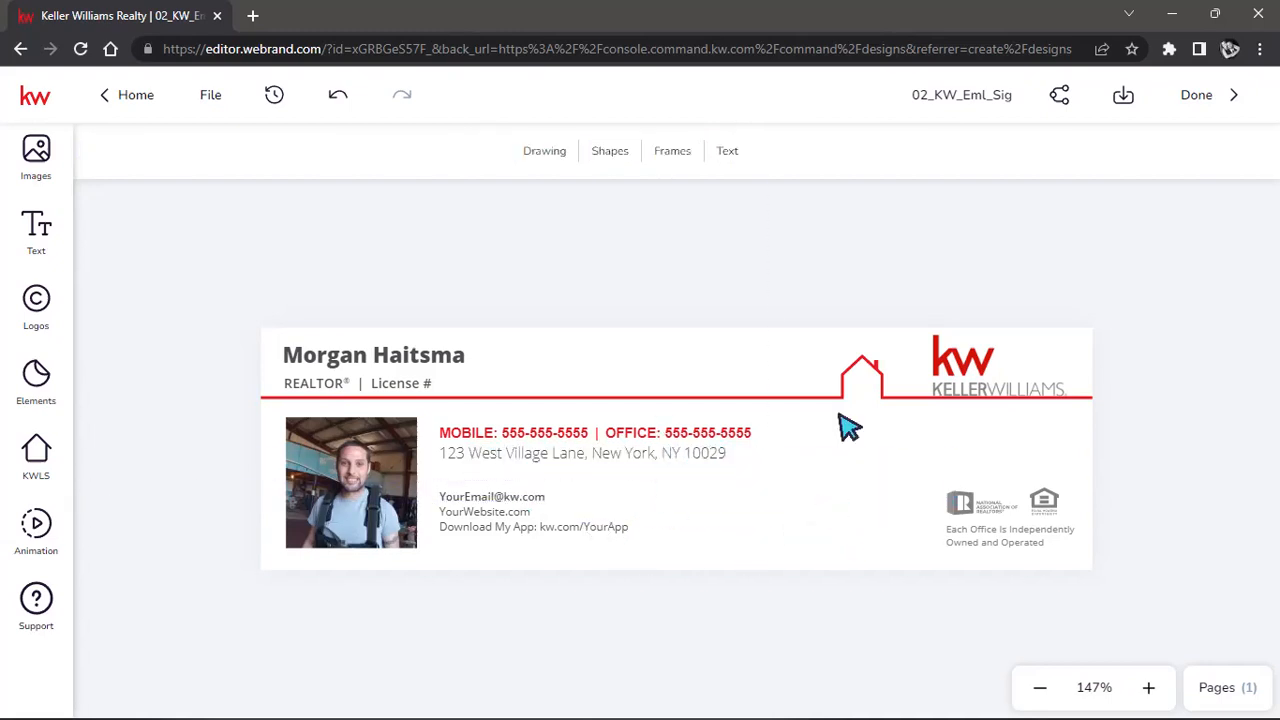
click(683, 153)
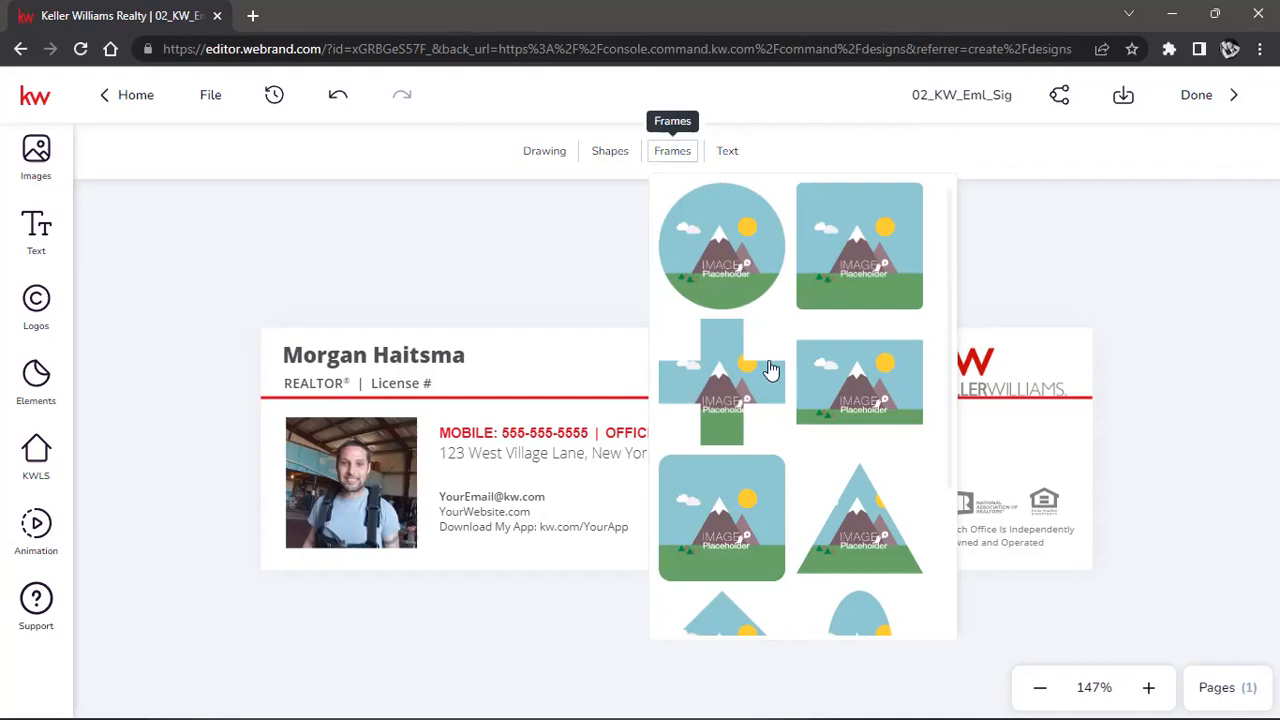
scroll(769, 372, down, 2)
scroll(775, 378, down, 5)
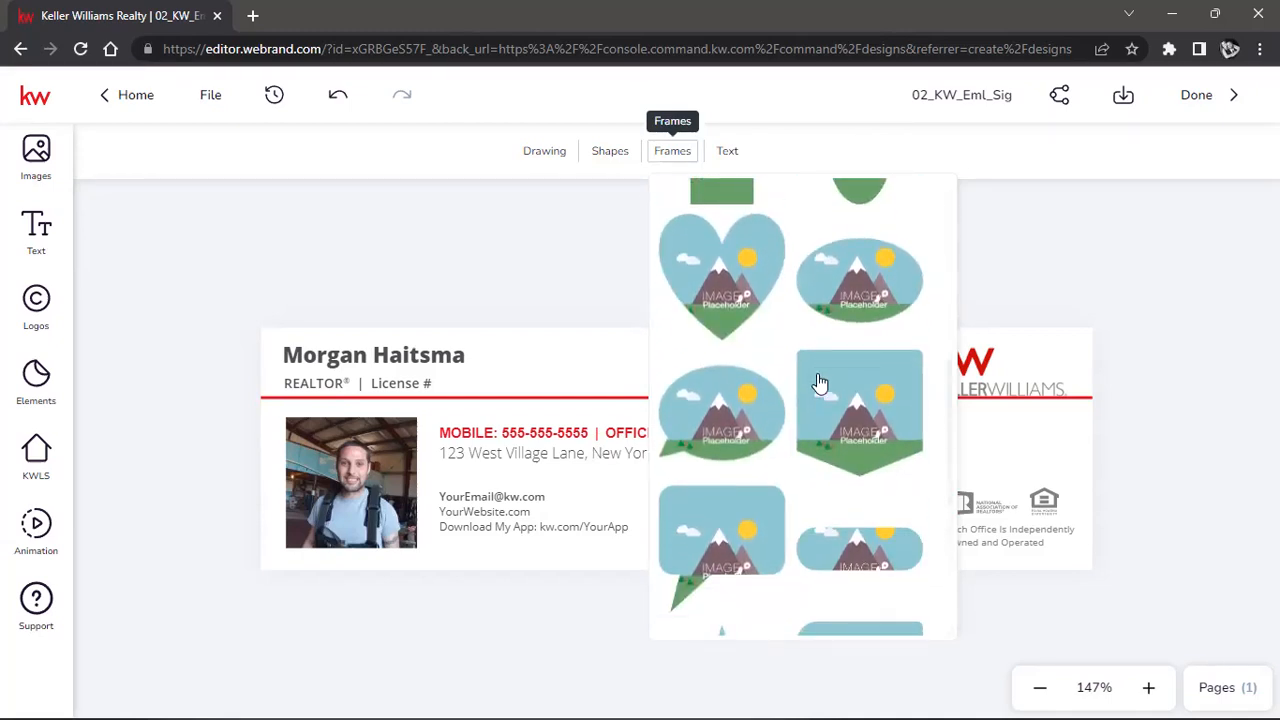
scroll(818, 383, down, 6)
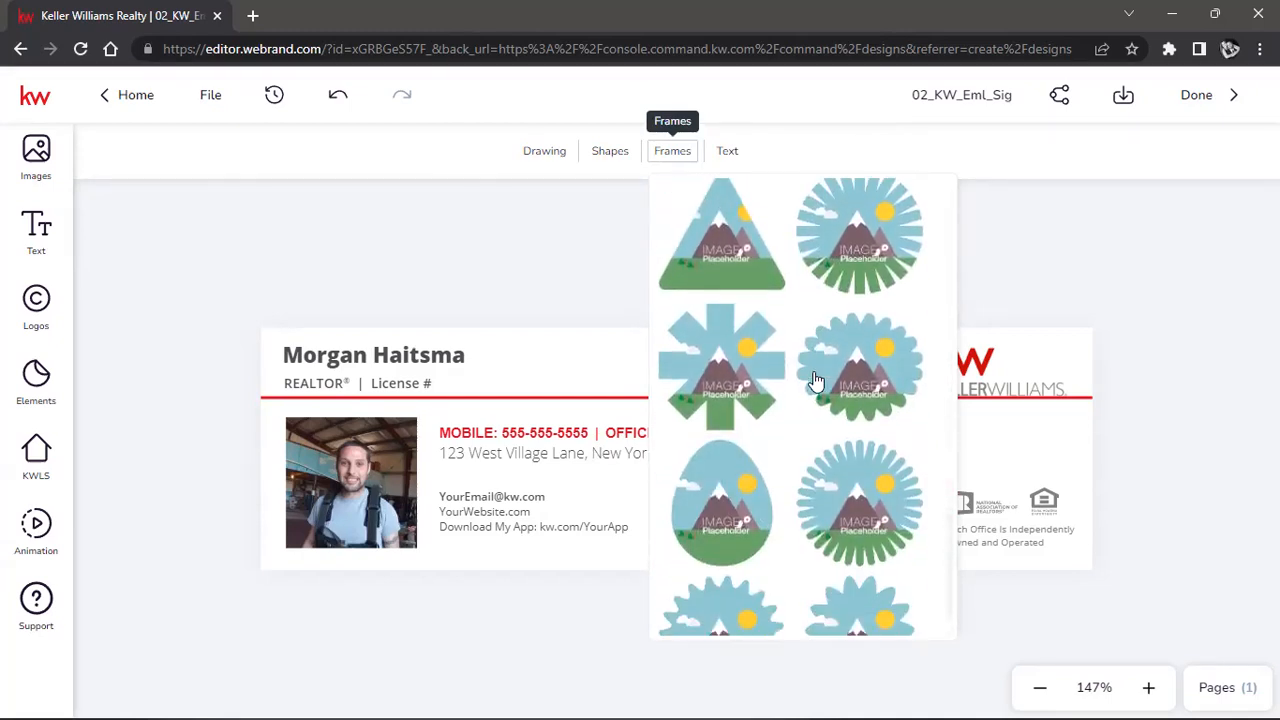
scroll(845, 530, down, 5)
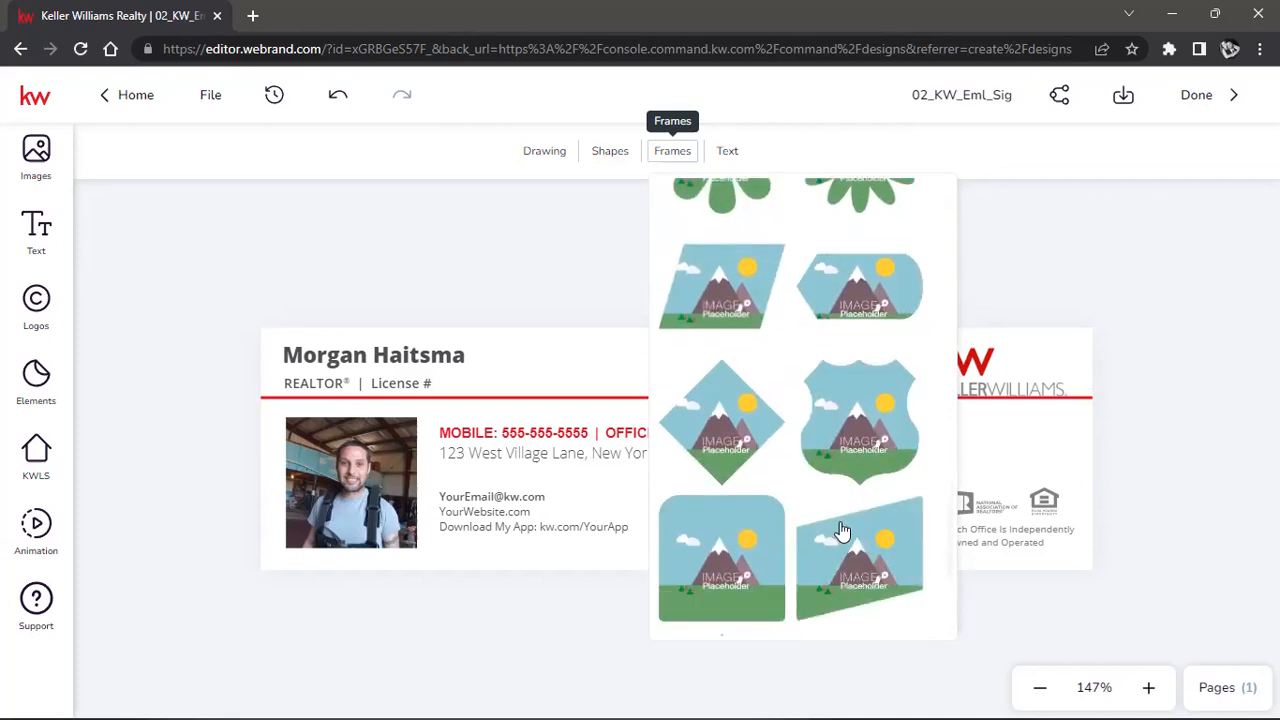
scroll(843, 530, up, 5)
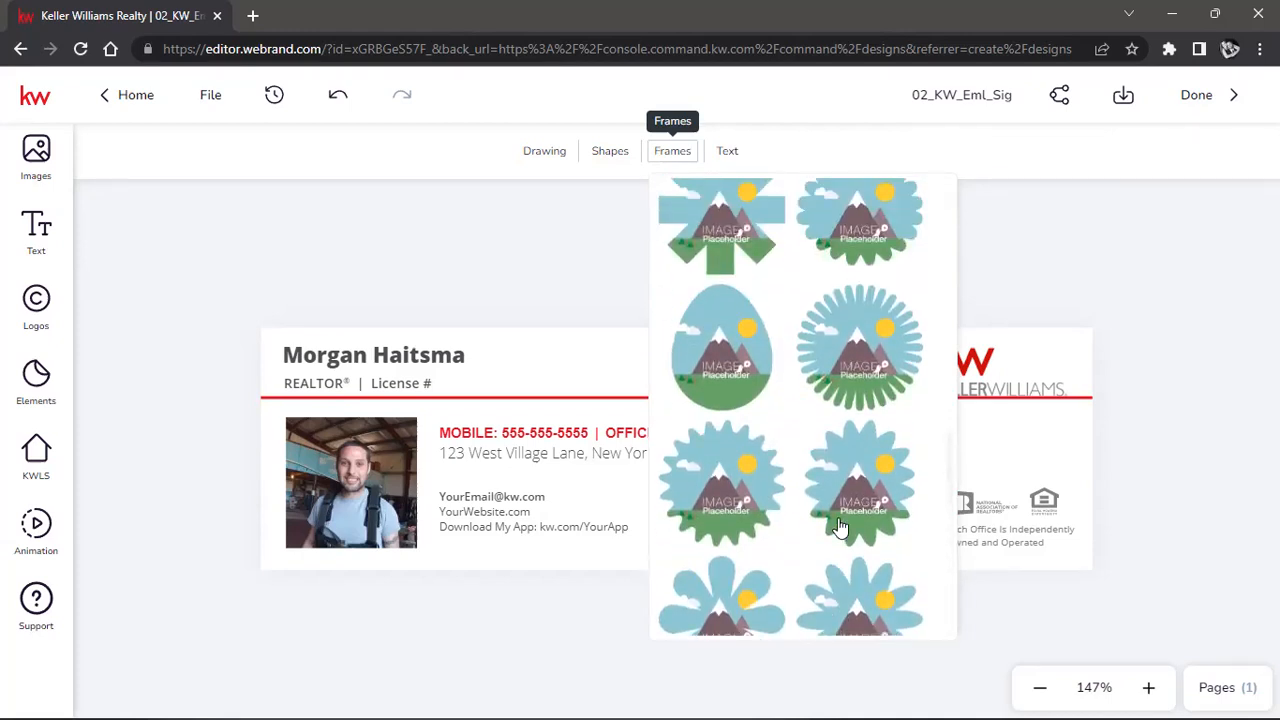
scroll(840, 527, up, 2)
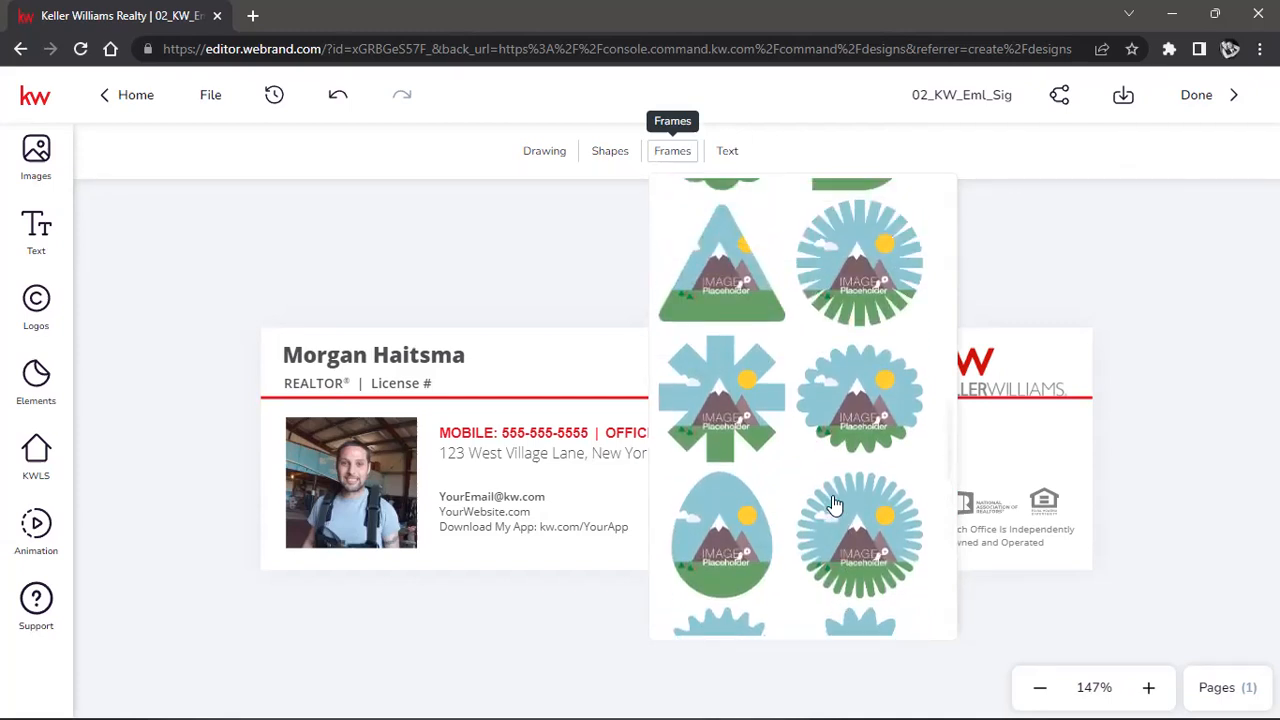
scroll(843, 484, up, 2)
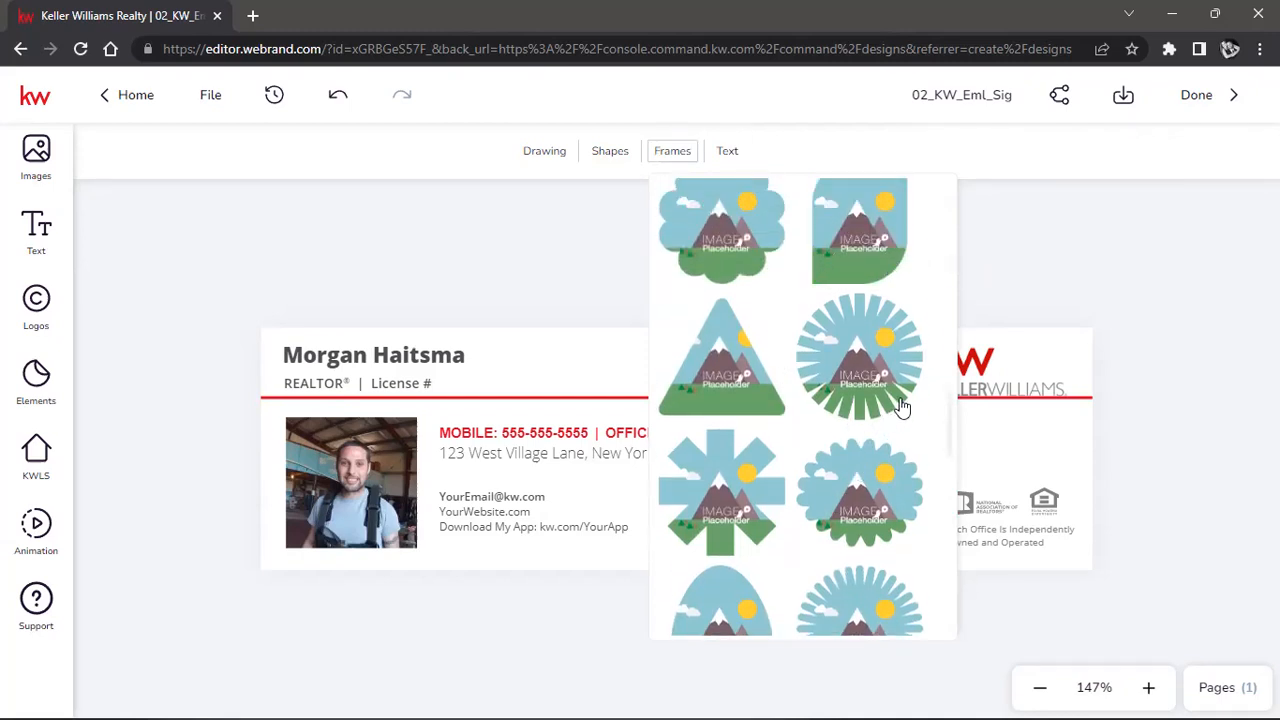
scroll(835, 420, up, 5)
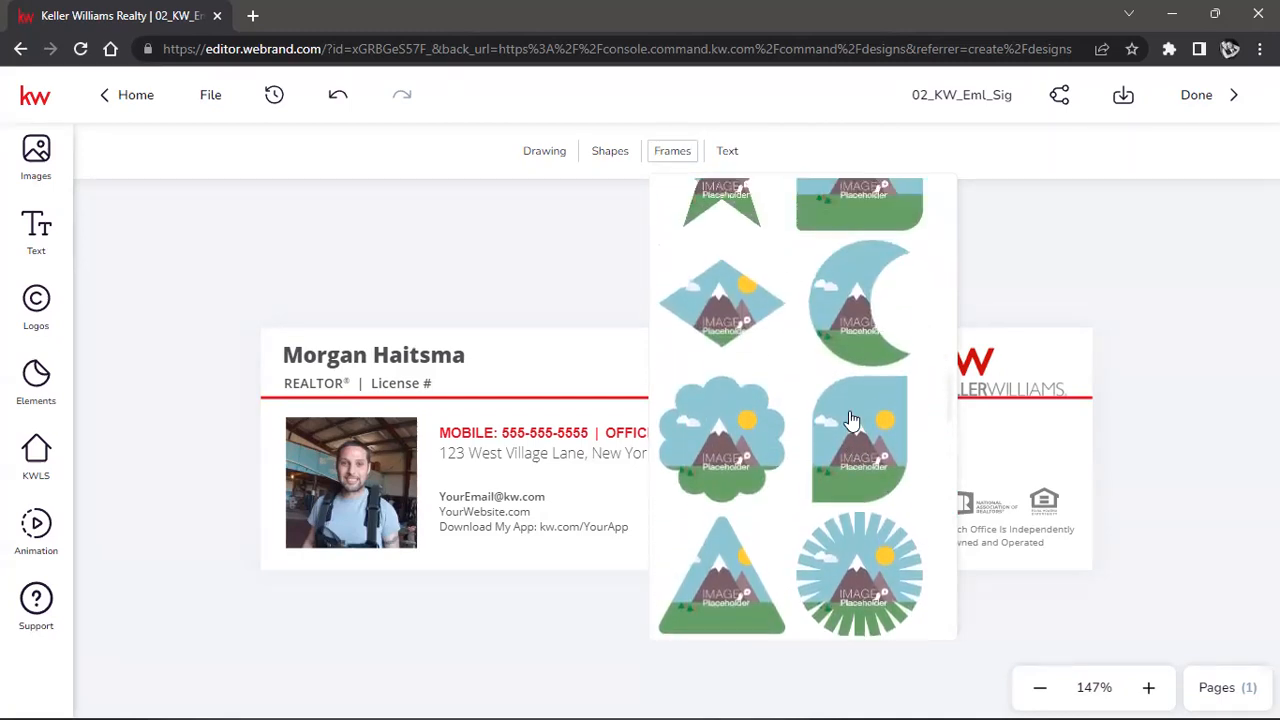
scroll(850, 418, up, 6)
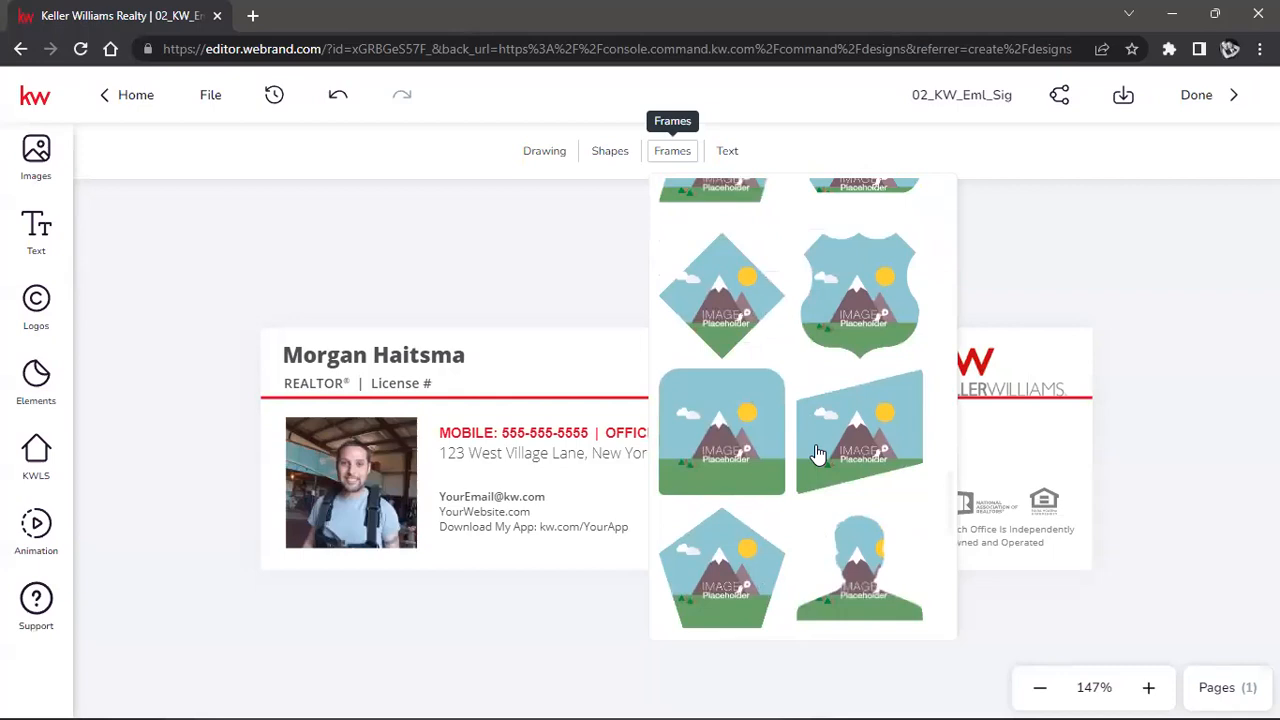
scroll(818, 455, down, 1)
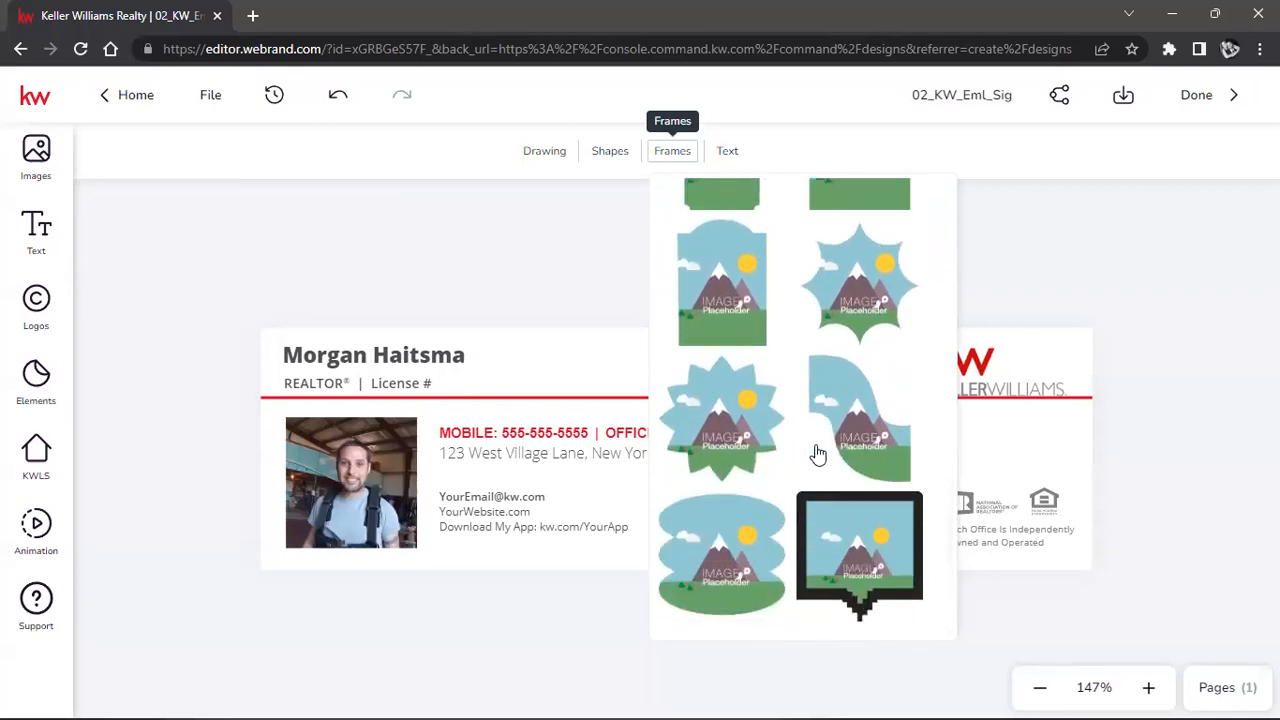
scroll(818, 455, down, 10)
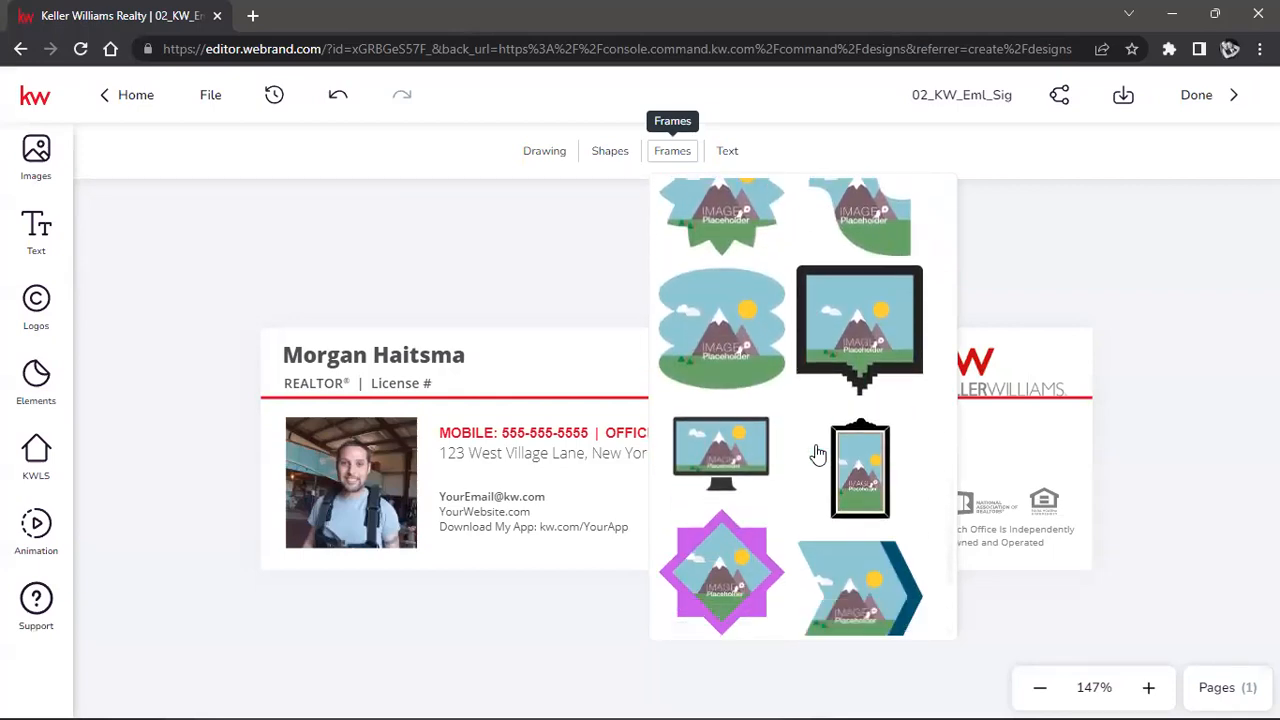
scroll(818, 455, down, 8)
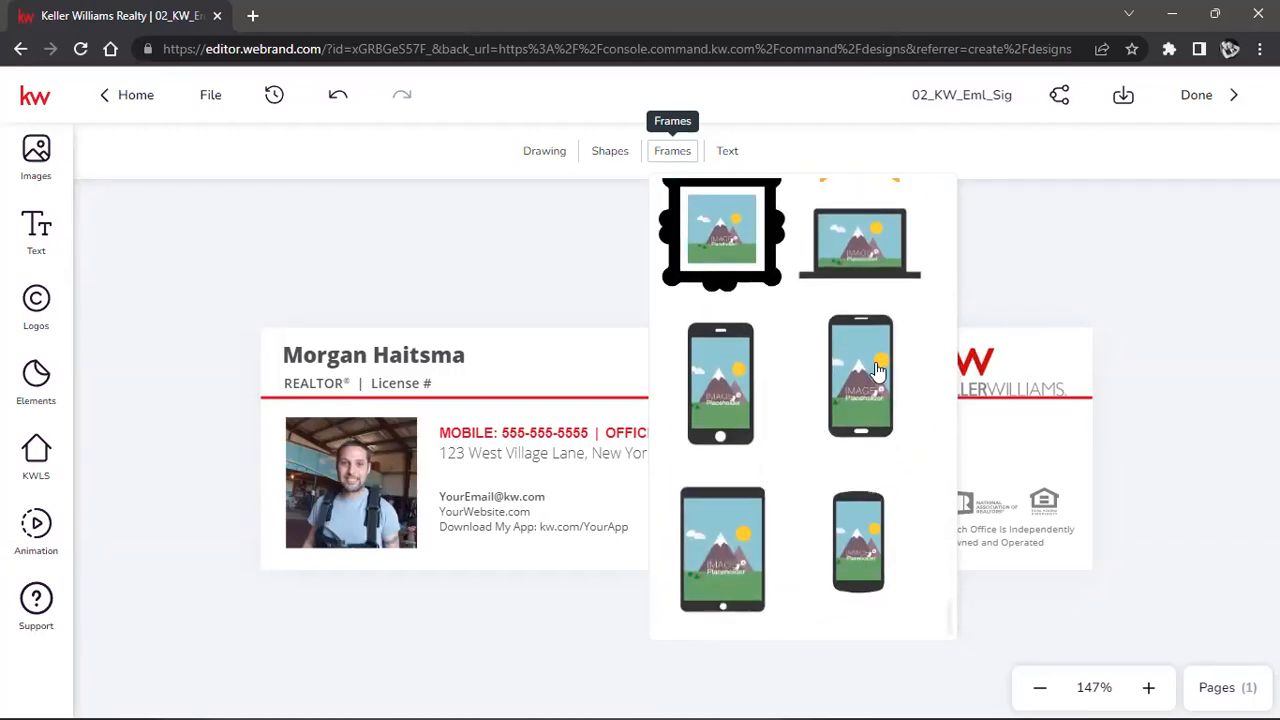
scroll(865, 340, down, 10)
scroll(858, 330, down, 6)
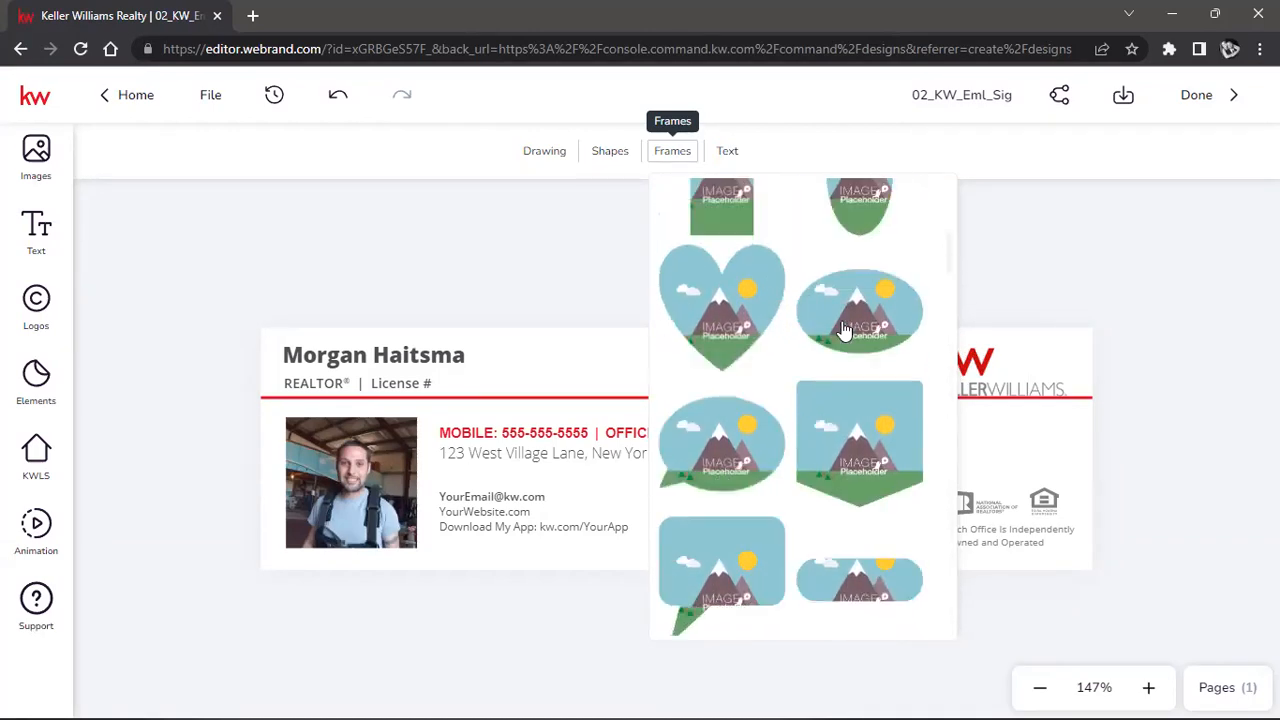
Add a circle image frame right of the contact text and make it slightly smaller.
click(738, 264)
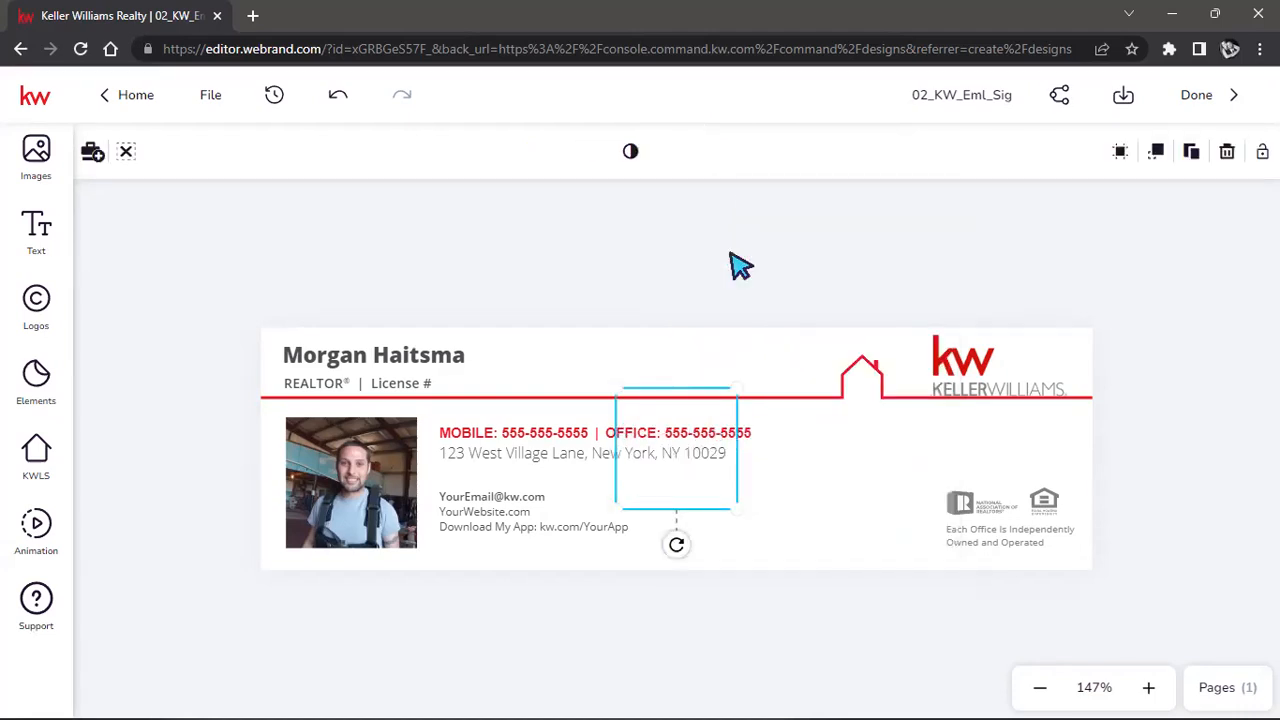
drag(662, 466, 833, 493)
drag(906, 534, 893, 501)
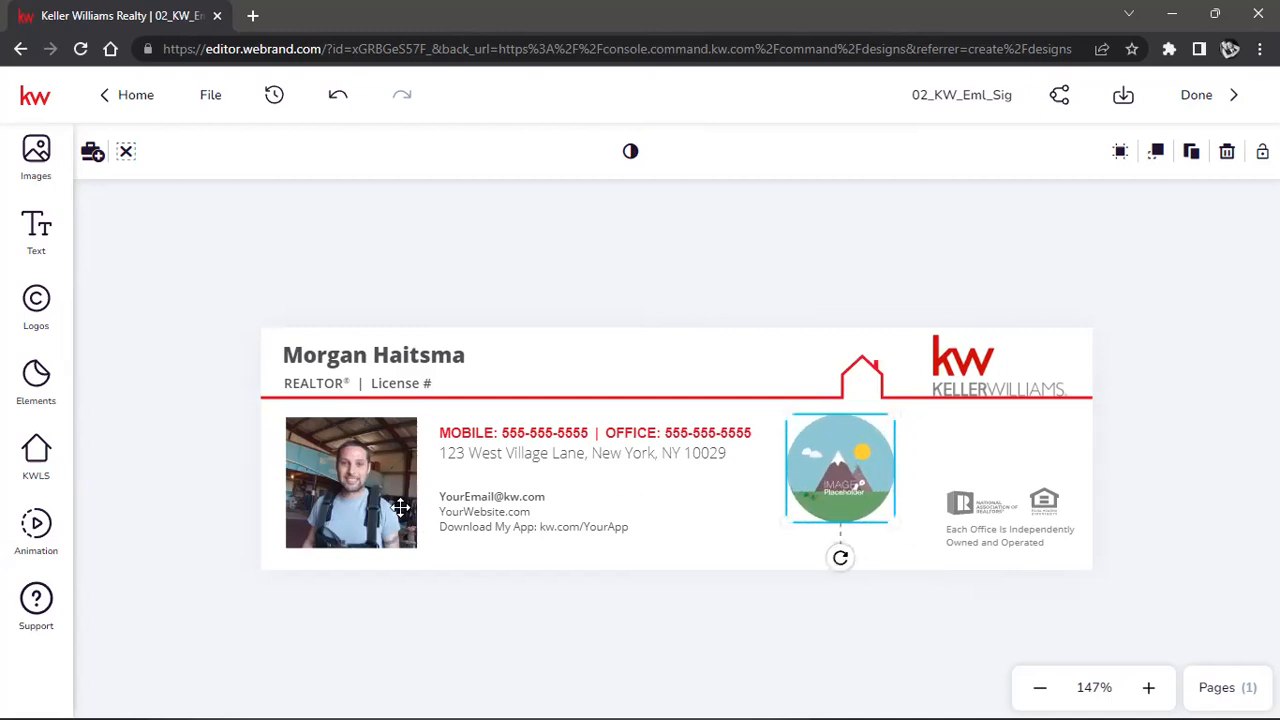
Fill the circle frame with the first Facebook hangar photo, centred and enlarged inside the frame.
click(35, 158)
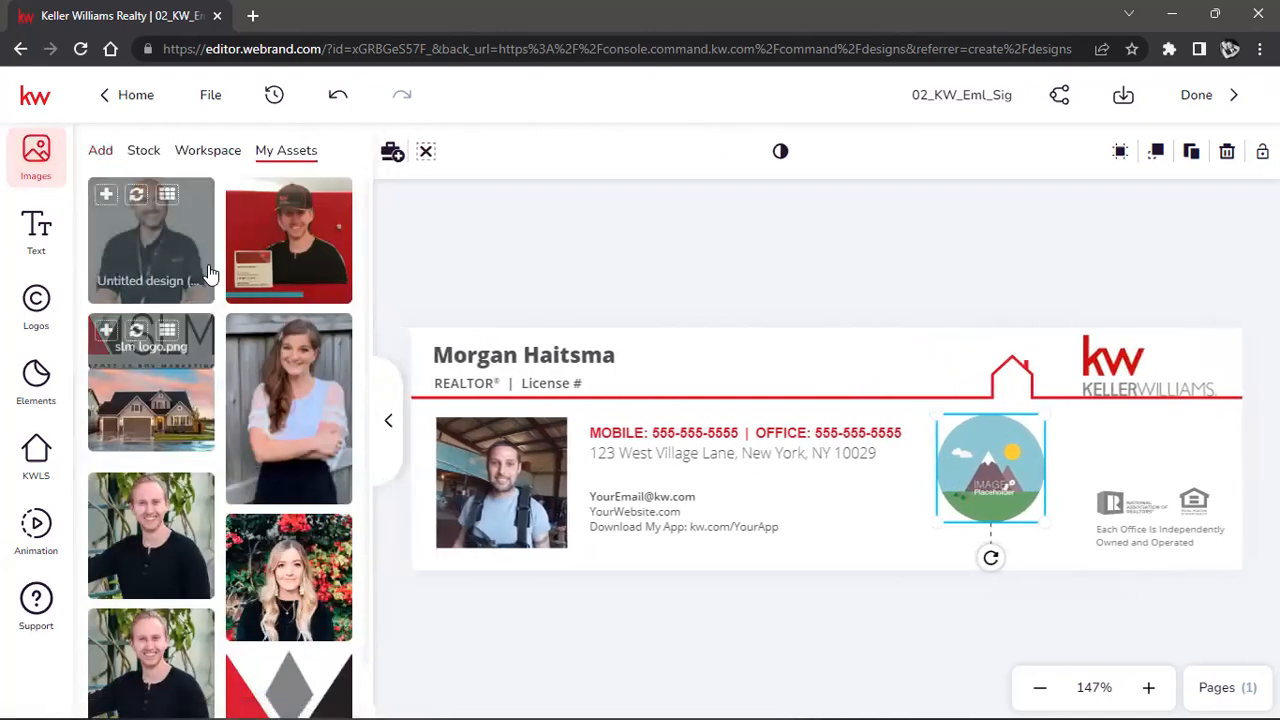
click(102, 152)
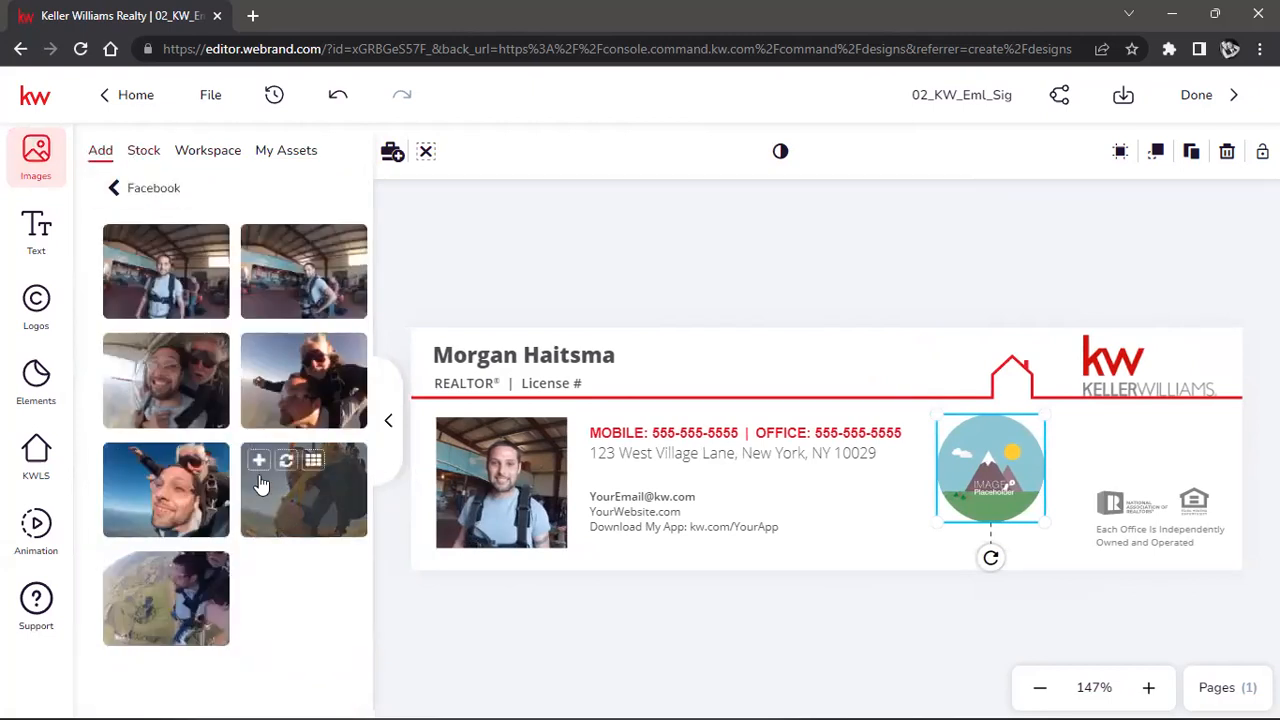
drag(163, 291, 990, 465)
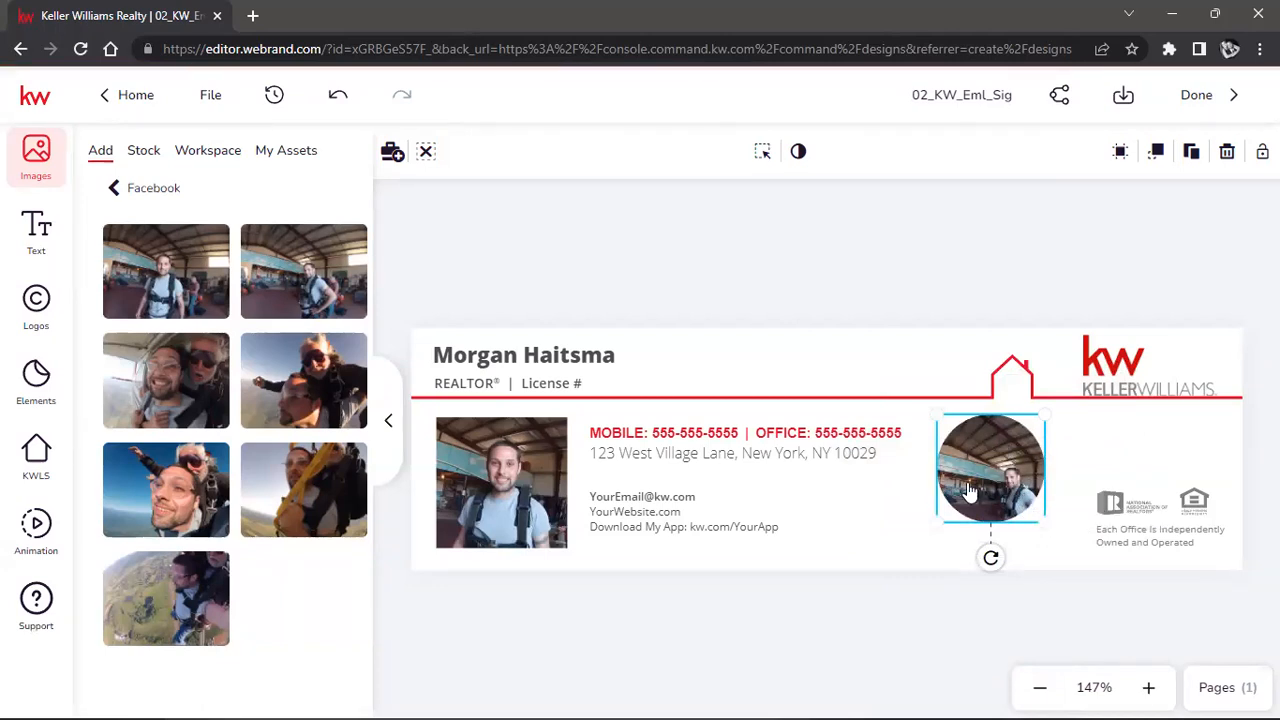
drag(968, 490, 1020, 474)
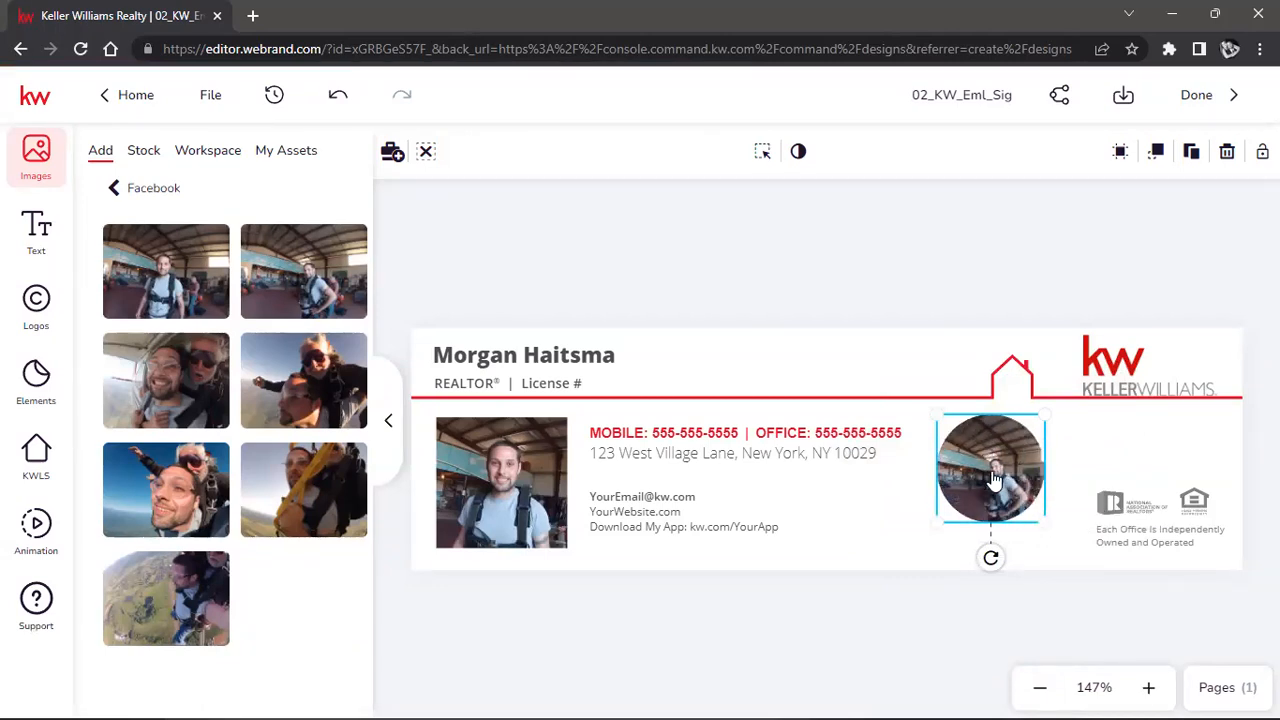
click(762, 152)
drag(920, 415, 878, 387)
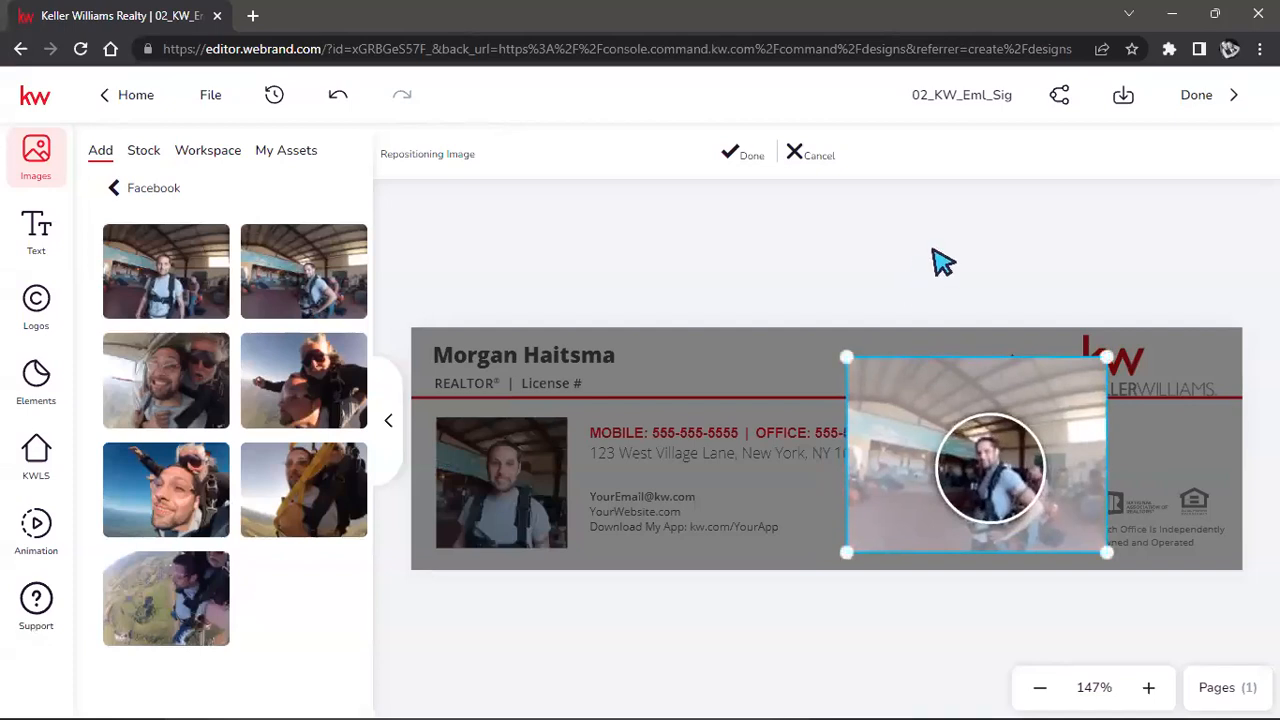
Finish repositioning, then delete the circular hangar-photo frame from the signature.
click(757, 160)
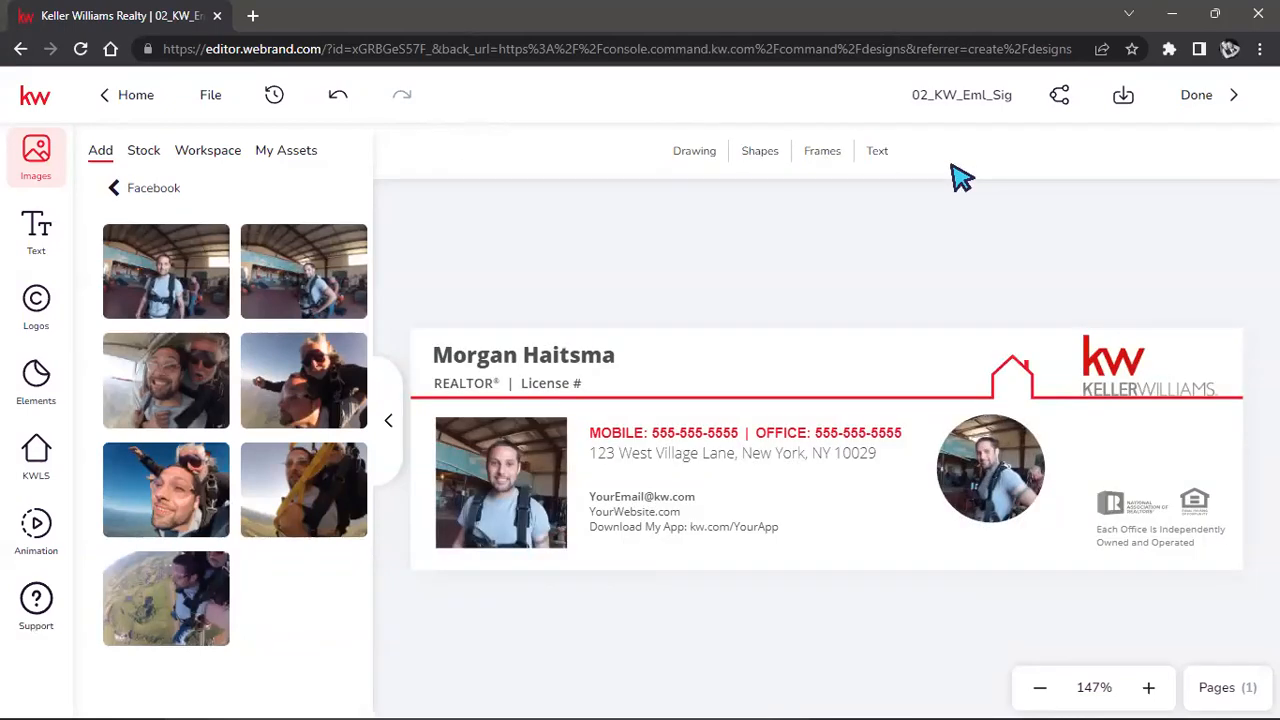
click(983, 478)
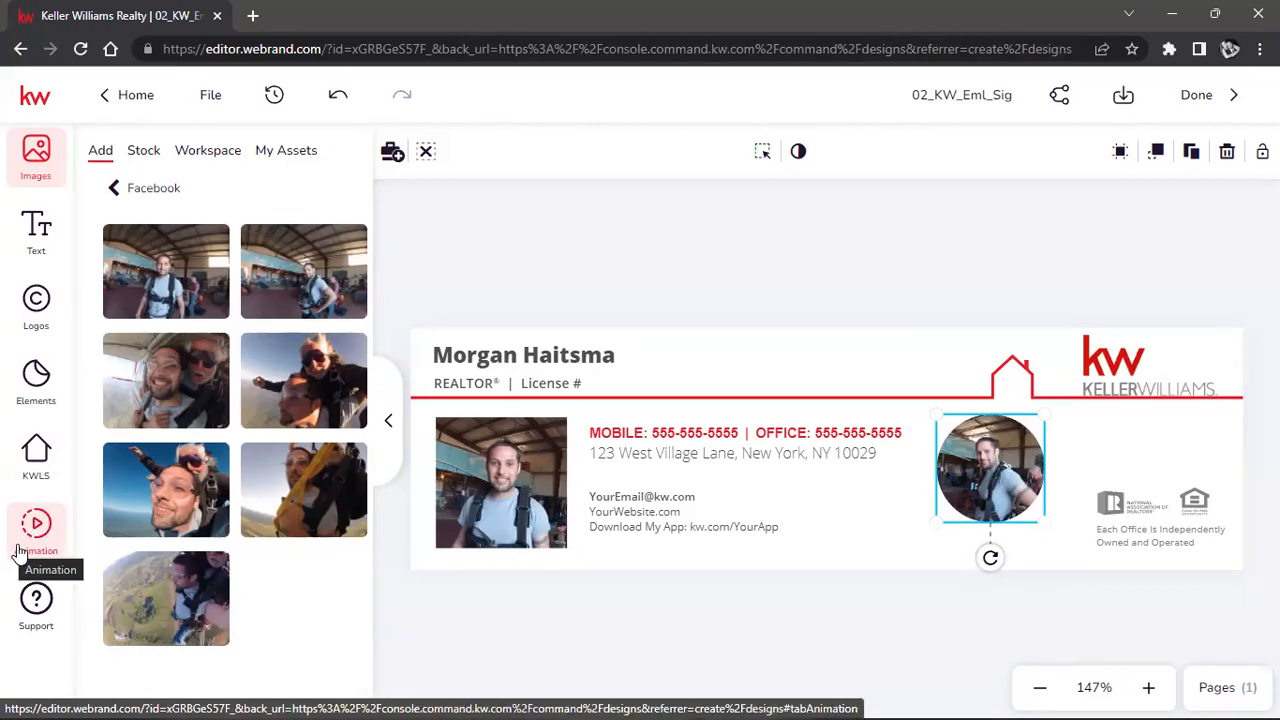
right_click(1000, 488)
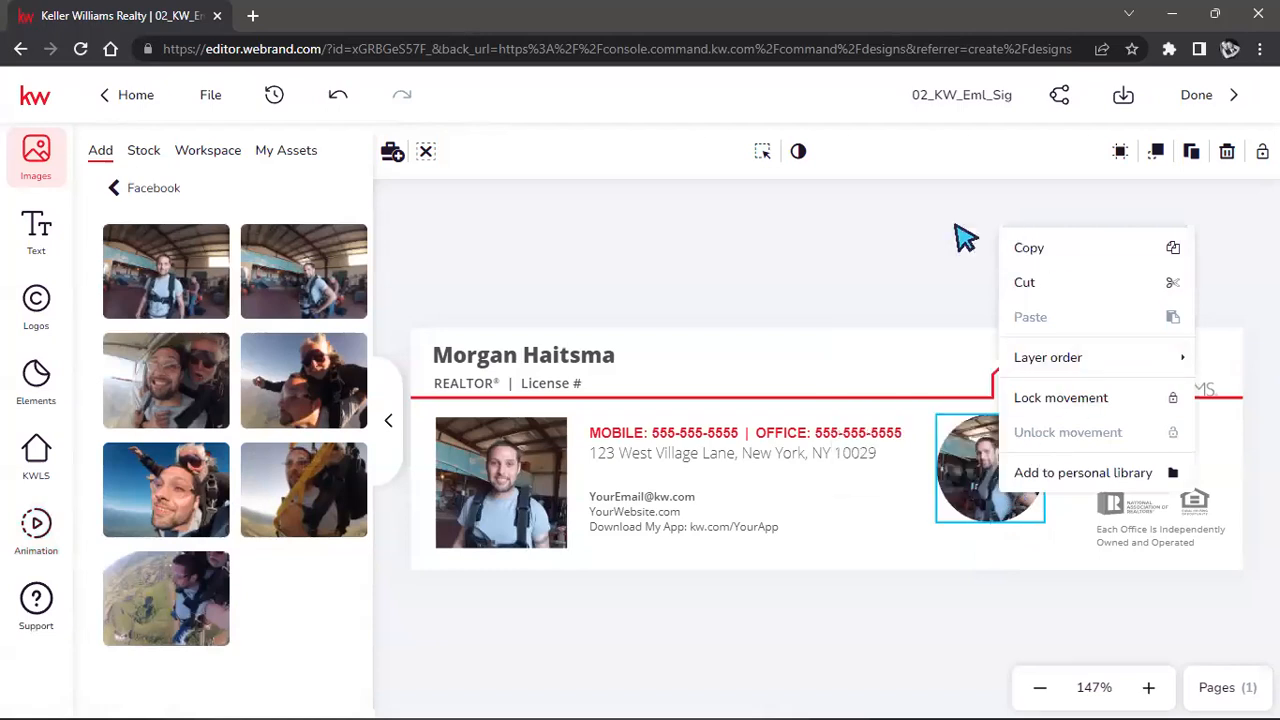
click(815, 226)
click(1010, 486)
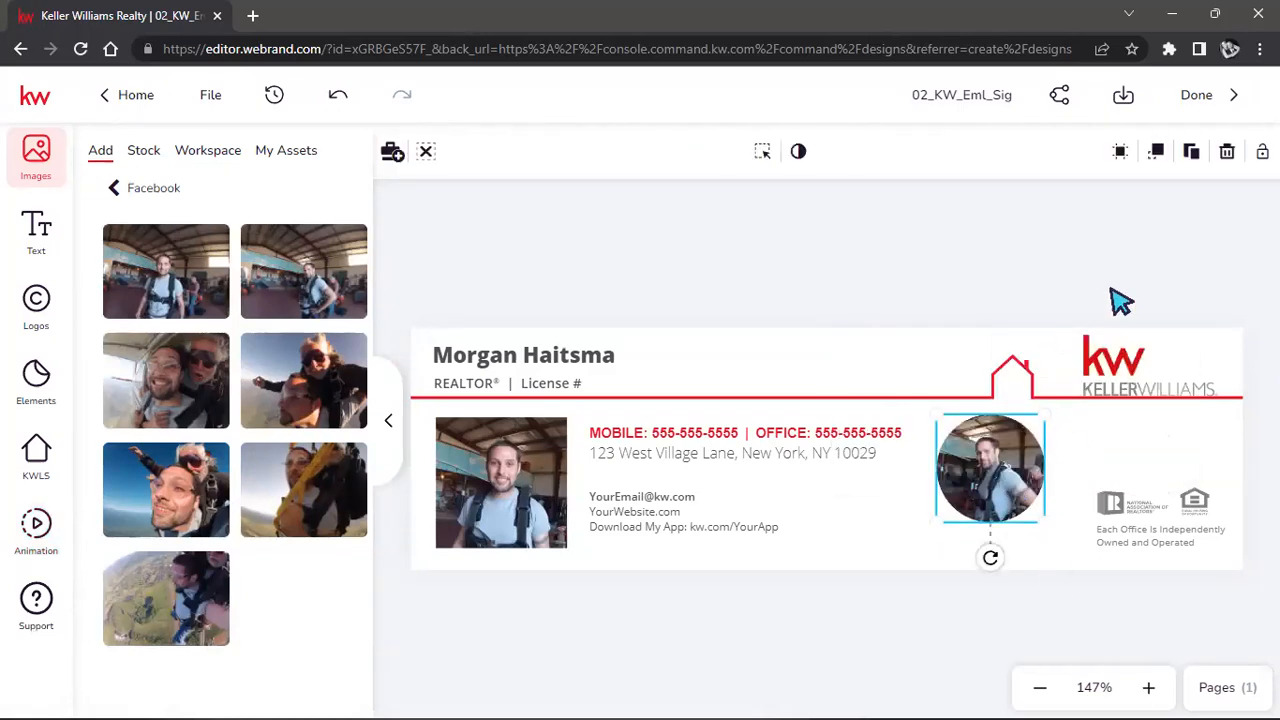
click(1229, 155)
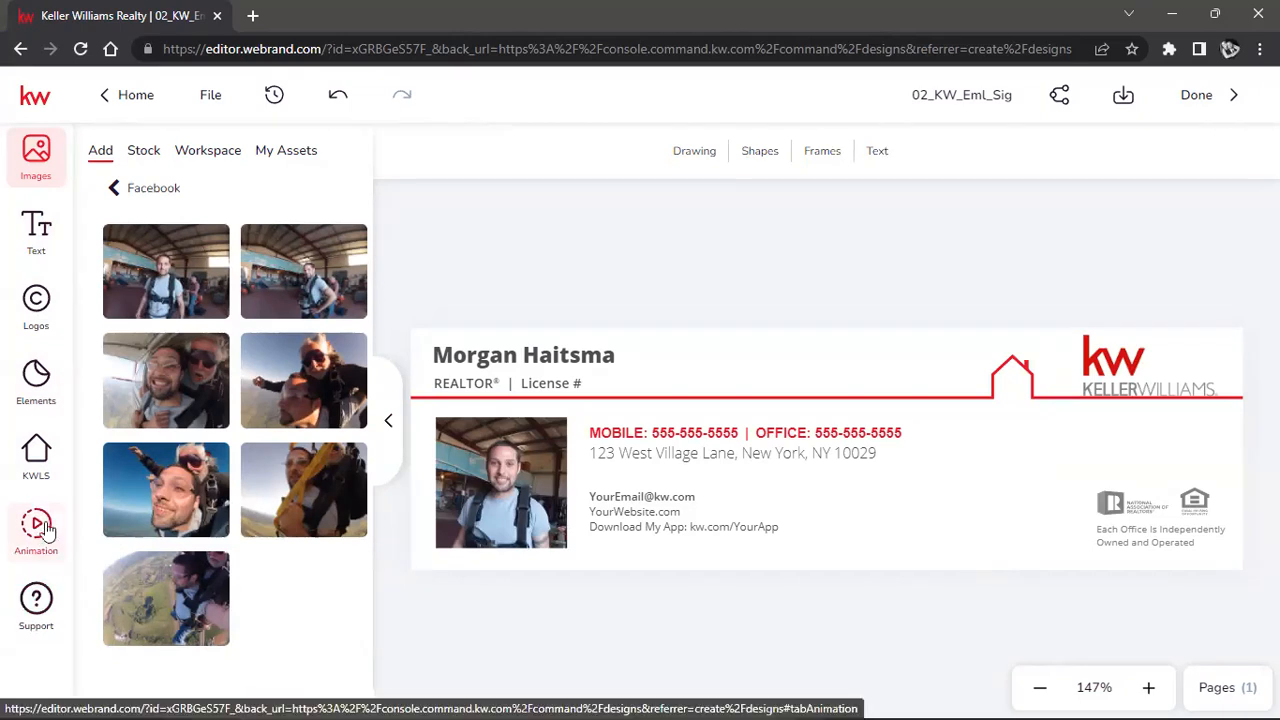
Preview the Bounce In, Fade In, Scrapbook B and Rotate In From Left page animations.
click(388, 421)
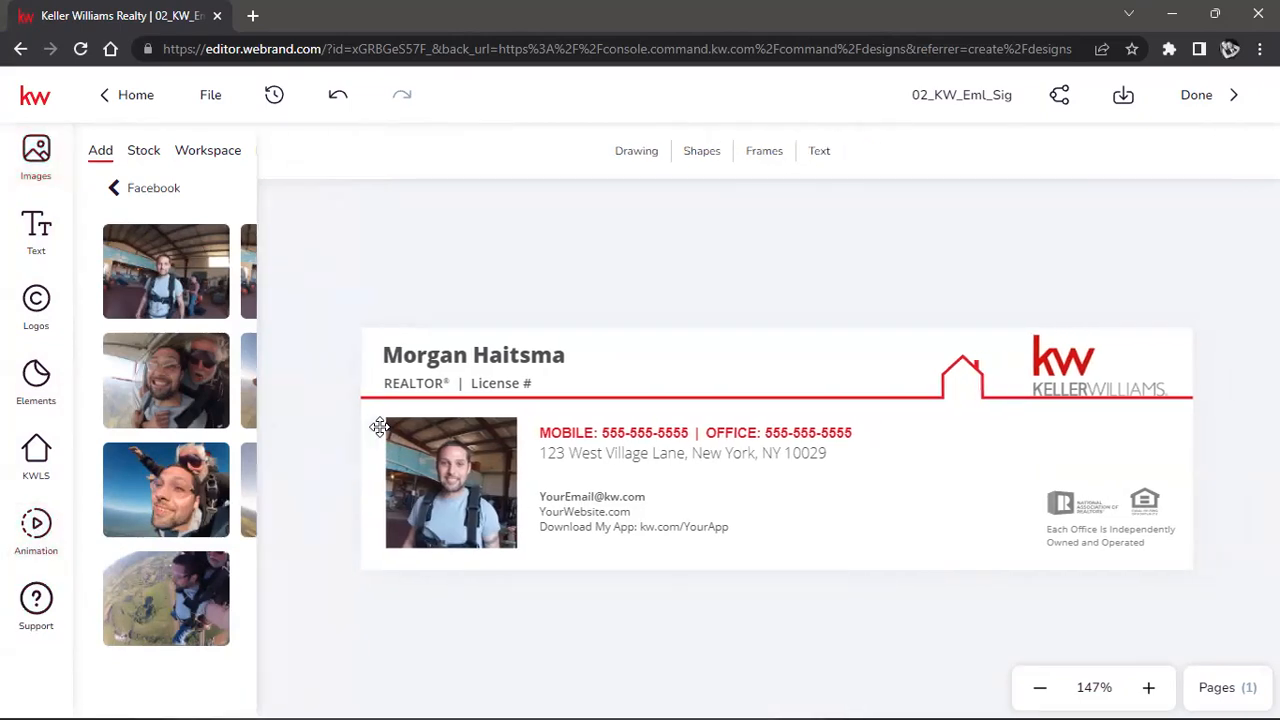
click(64, 527)
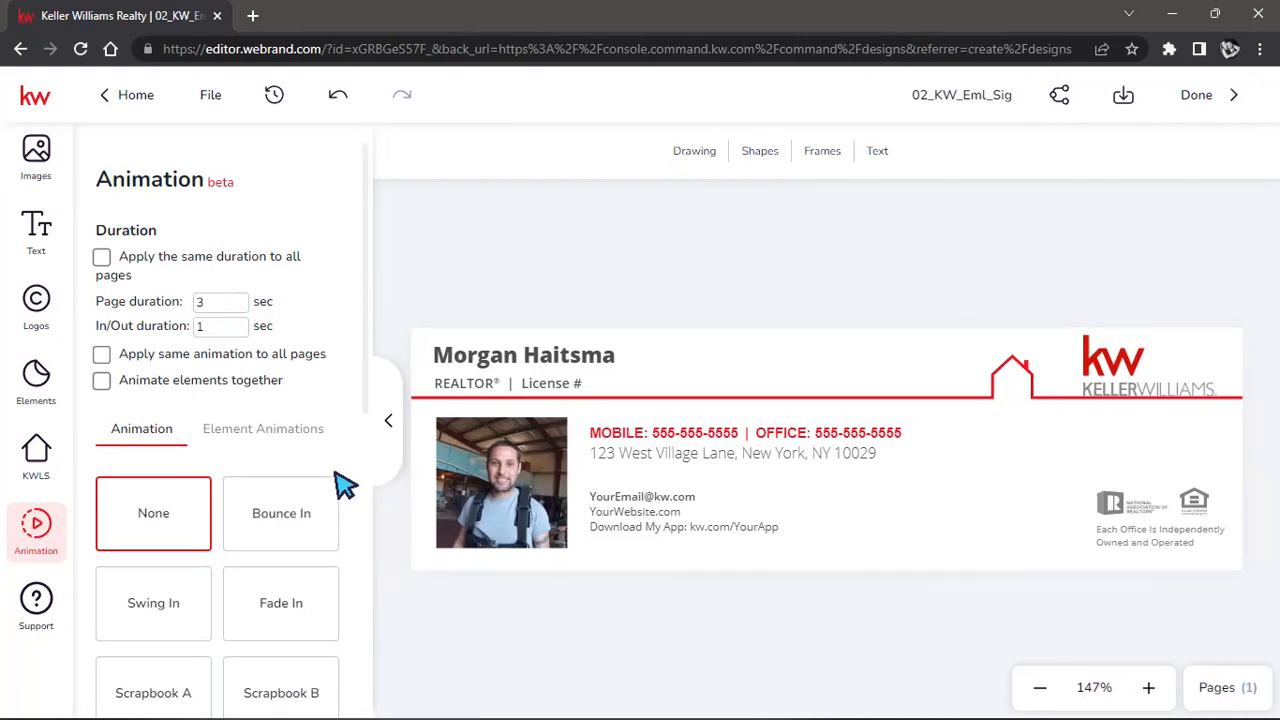
scroll(368, 440, down, 6)
scroll(368, 440, up, 4)
scroll(368, 440, up, 1)
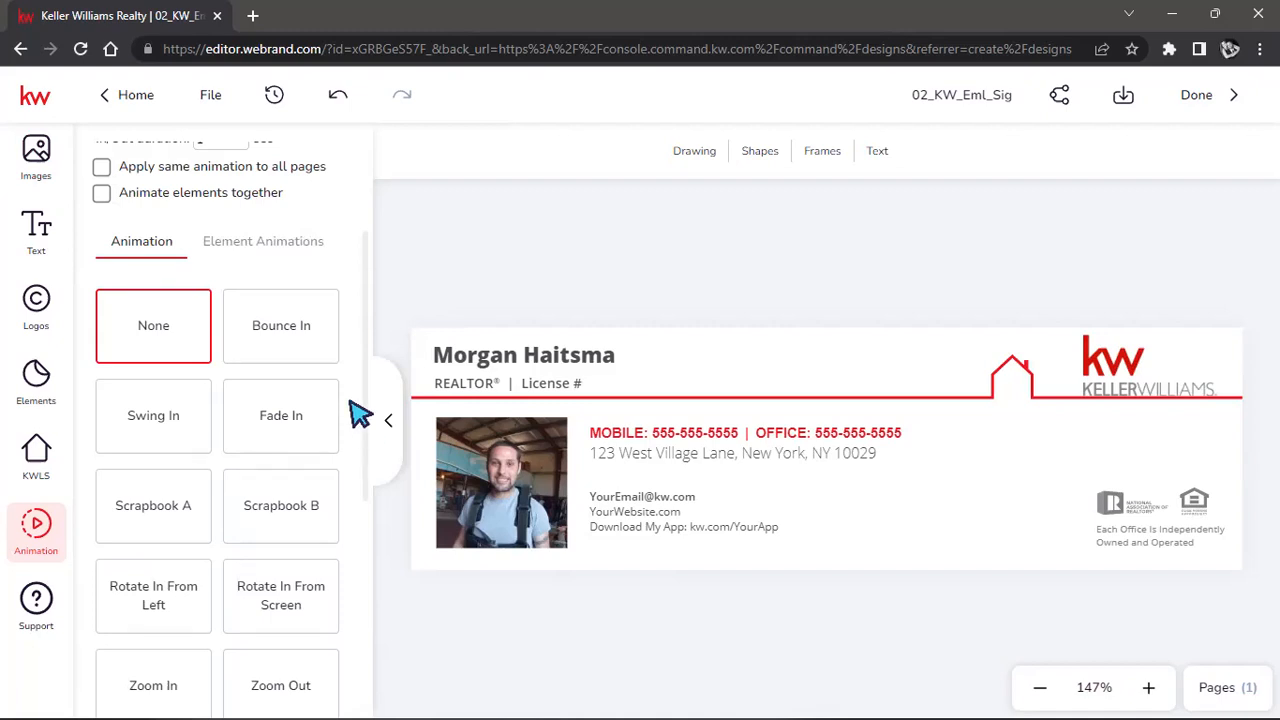
click(288, 360)
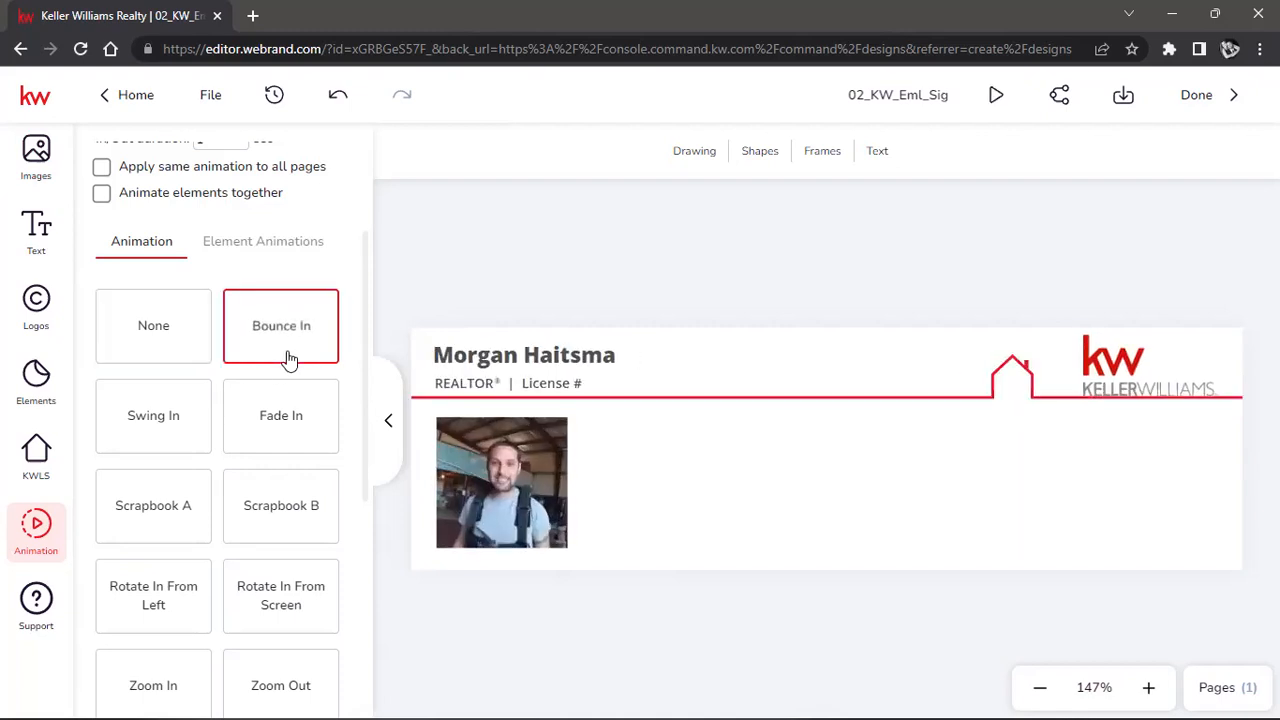
click(277, 420)
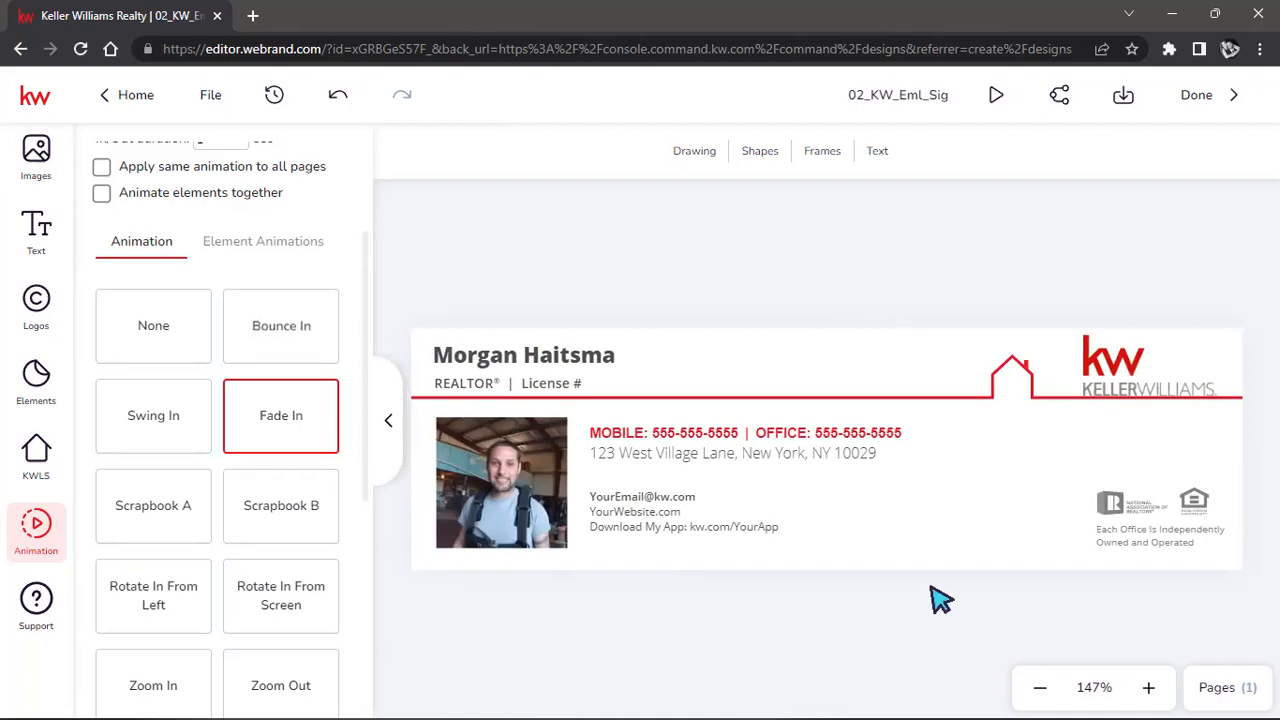
click(296, 522)
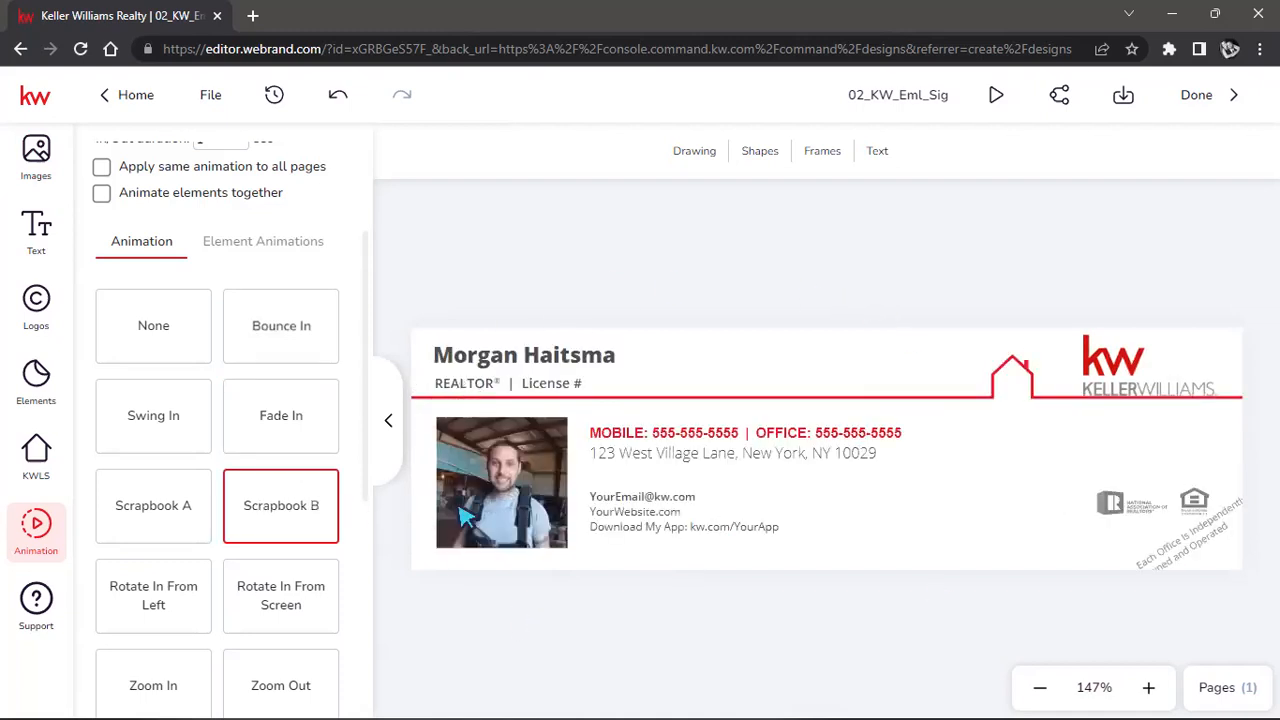
click(195, 600)
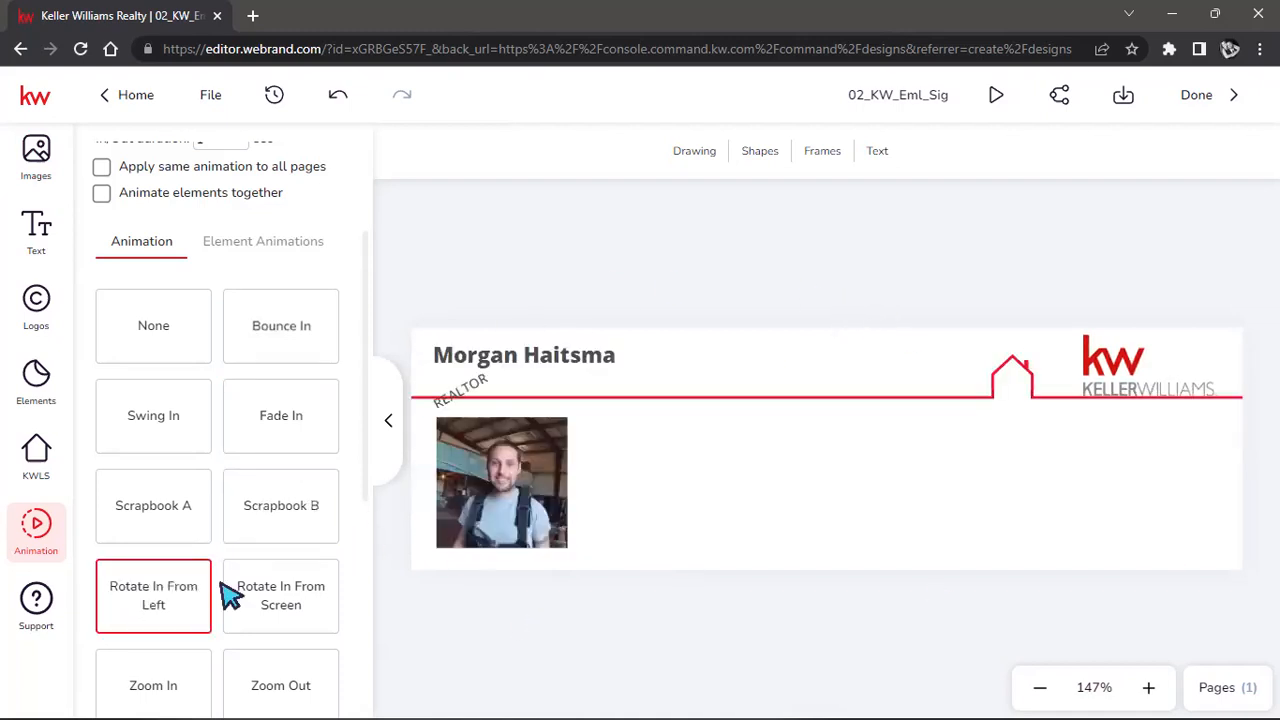
scroll(282, 526, down, 2)
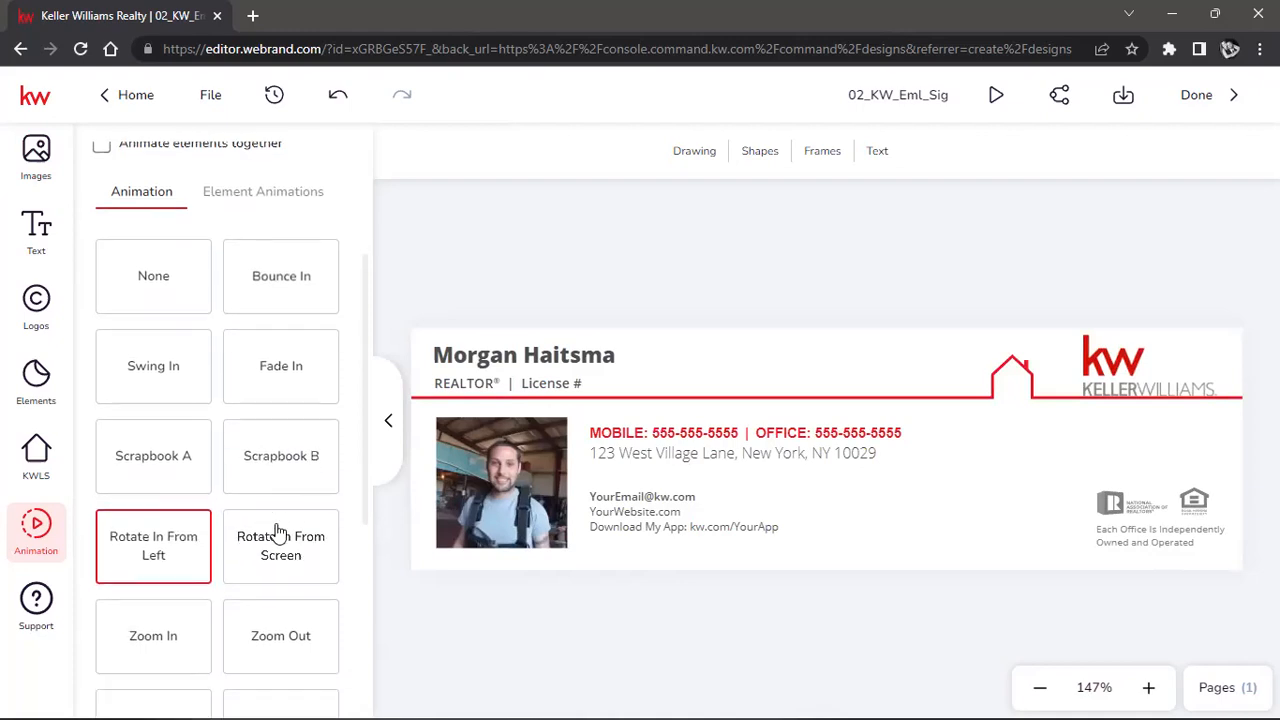
Preview Zoom Out and Stomp, then apply the Magic Block animation to the page.
click(253, 585)
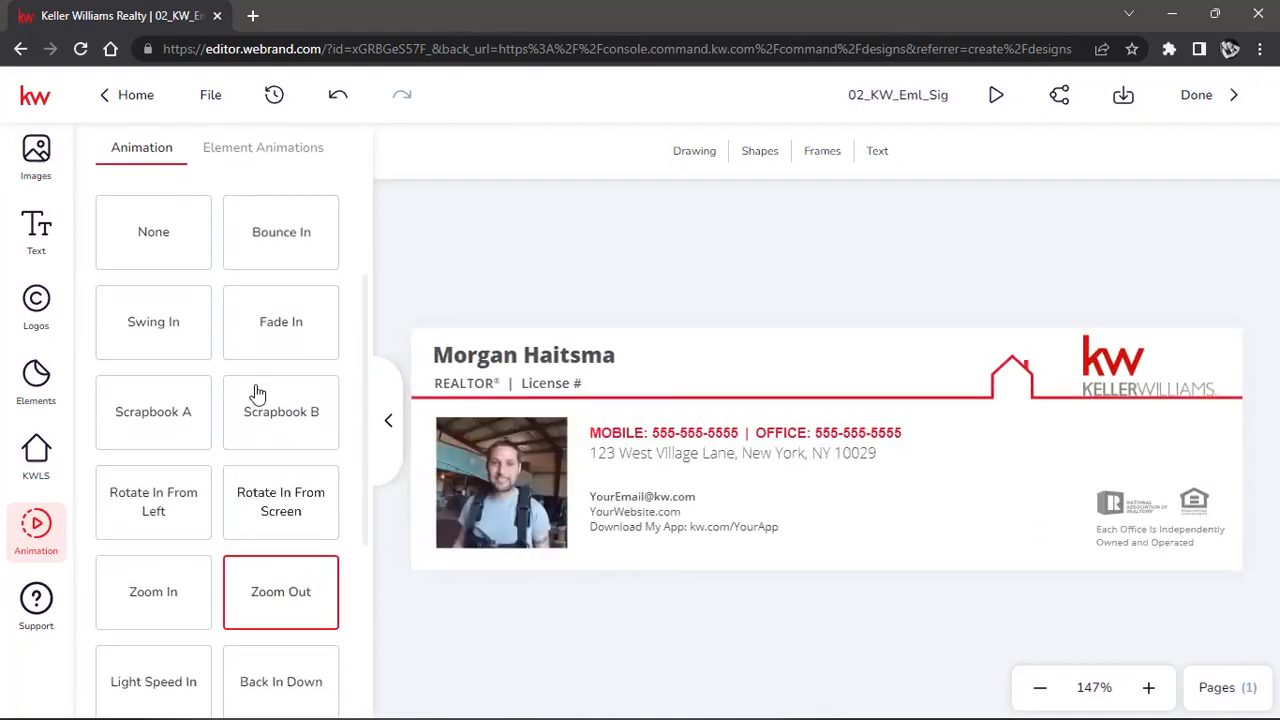
scroll(255, 388, up, 5)
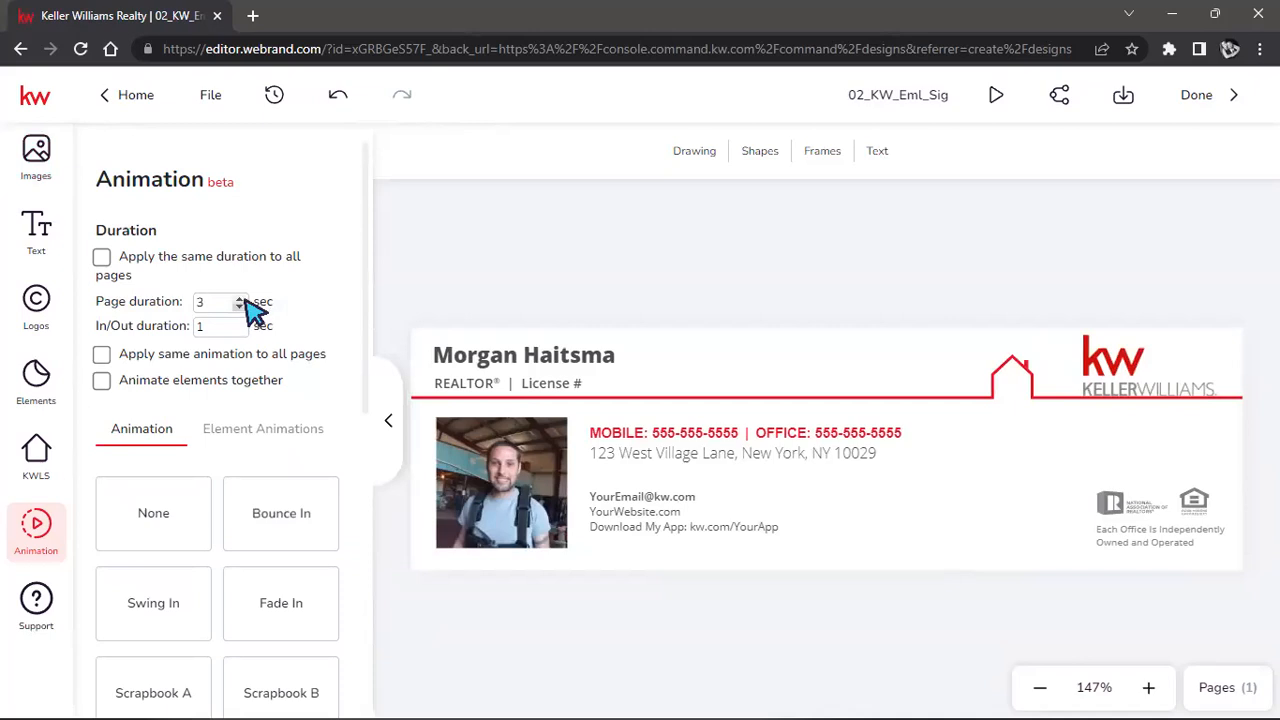
scroll(200, 500, down, 10)
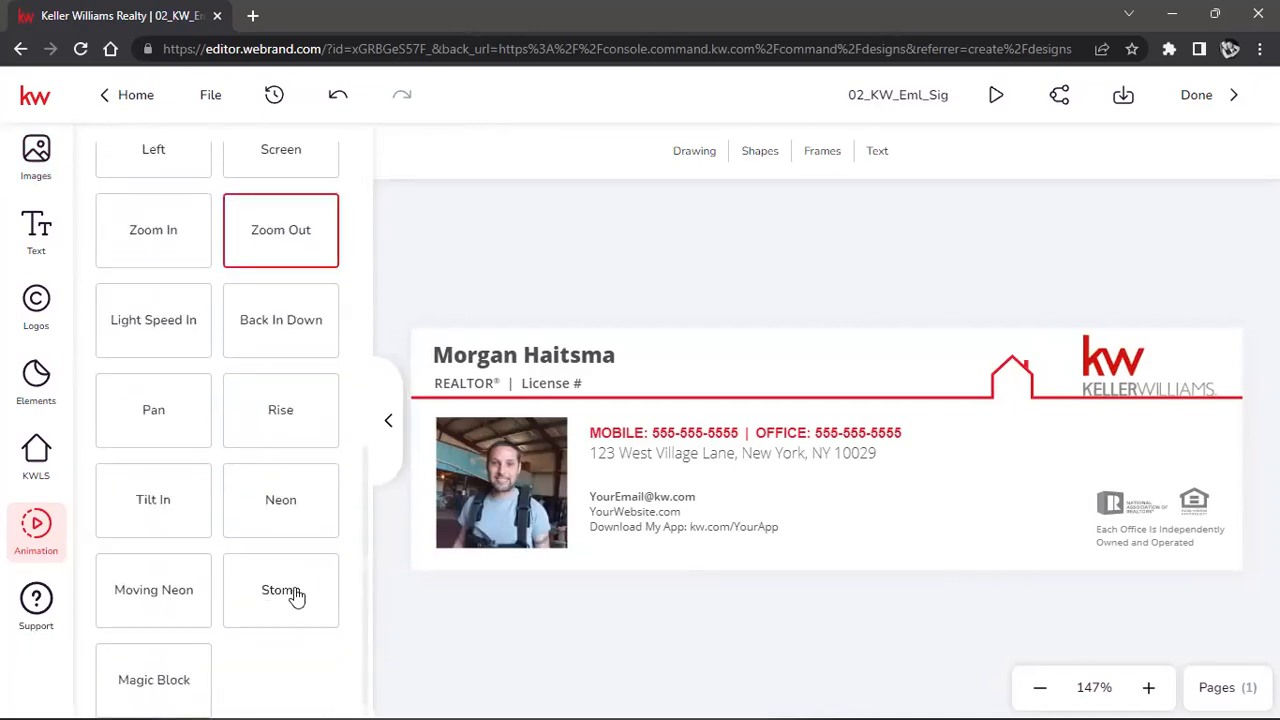
click(294, 595)
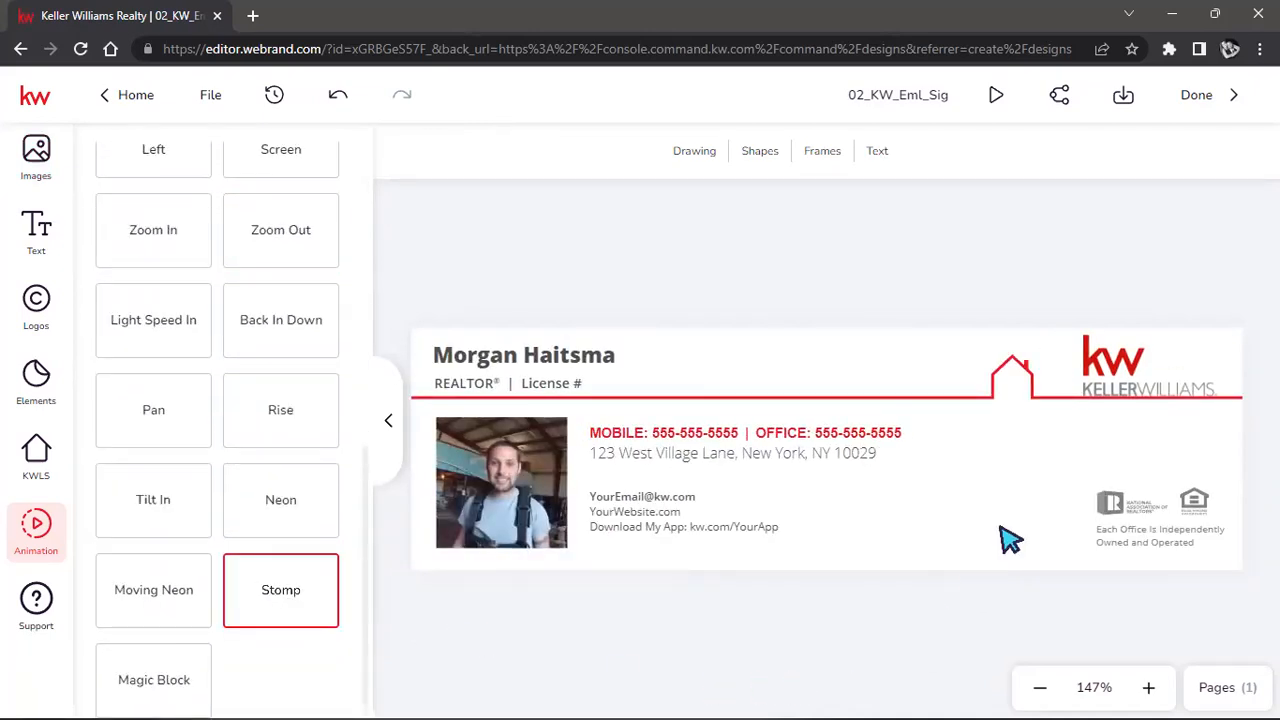
click(178, 672)
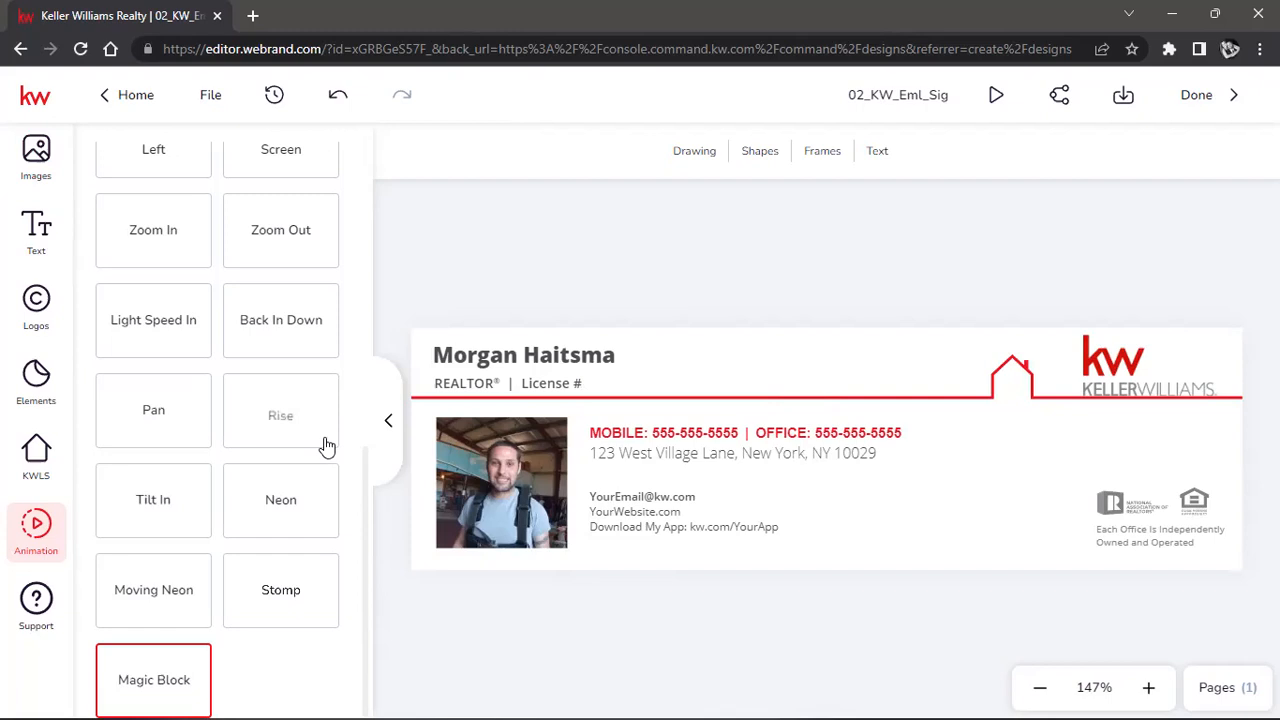
scroll(327, 445, up, 10)
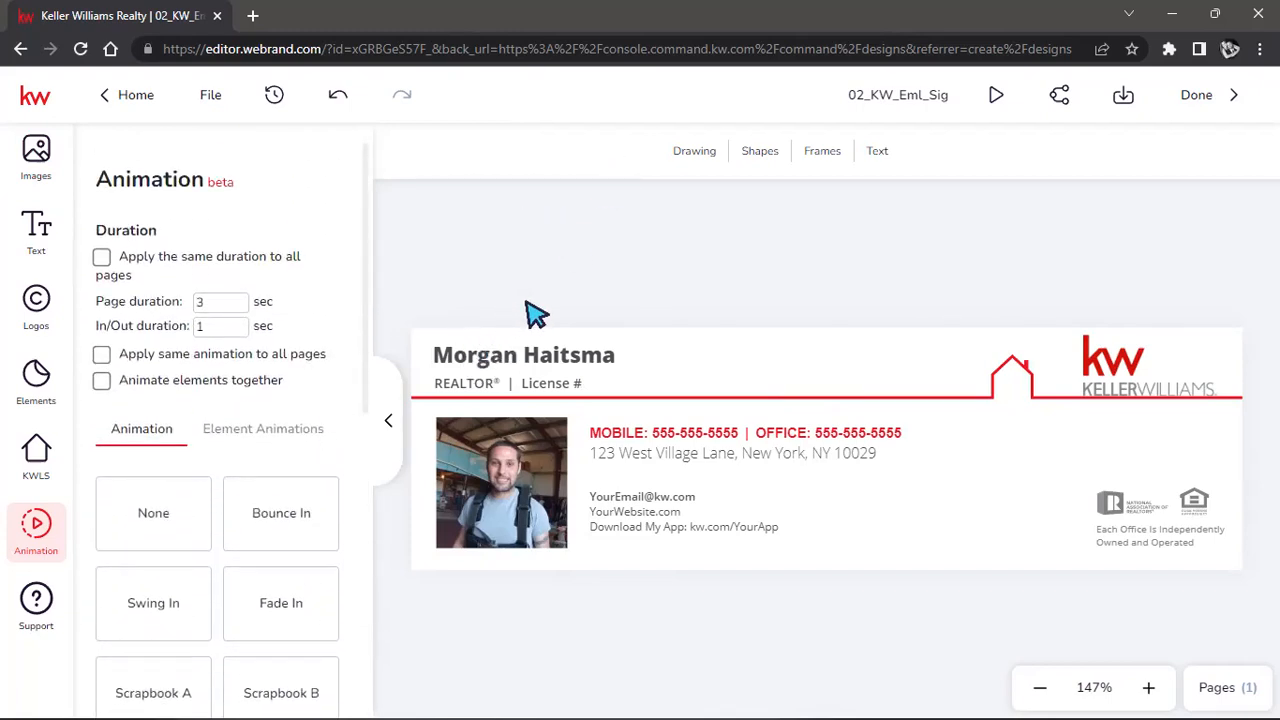
Delete the red house header line, then undo to restore it.
click(843, 397)
click(843, 397)
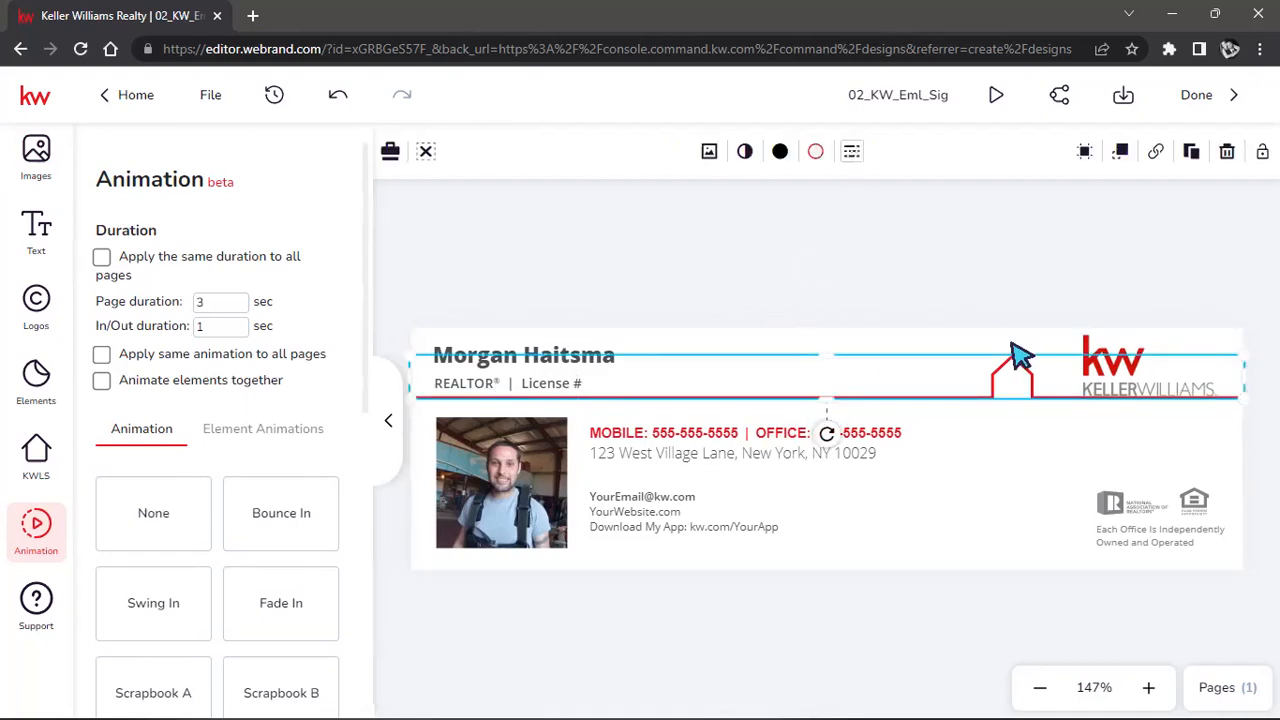
key(Delete)
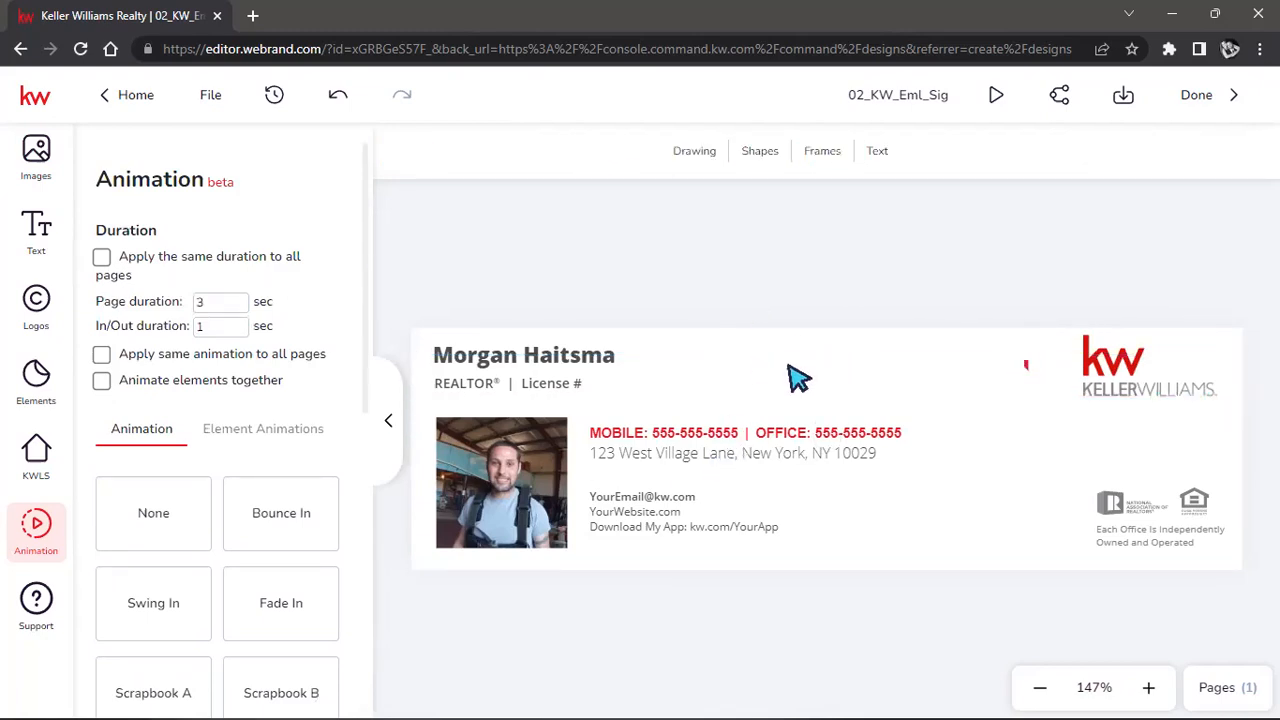
click(340, 97)
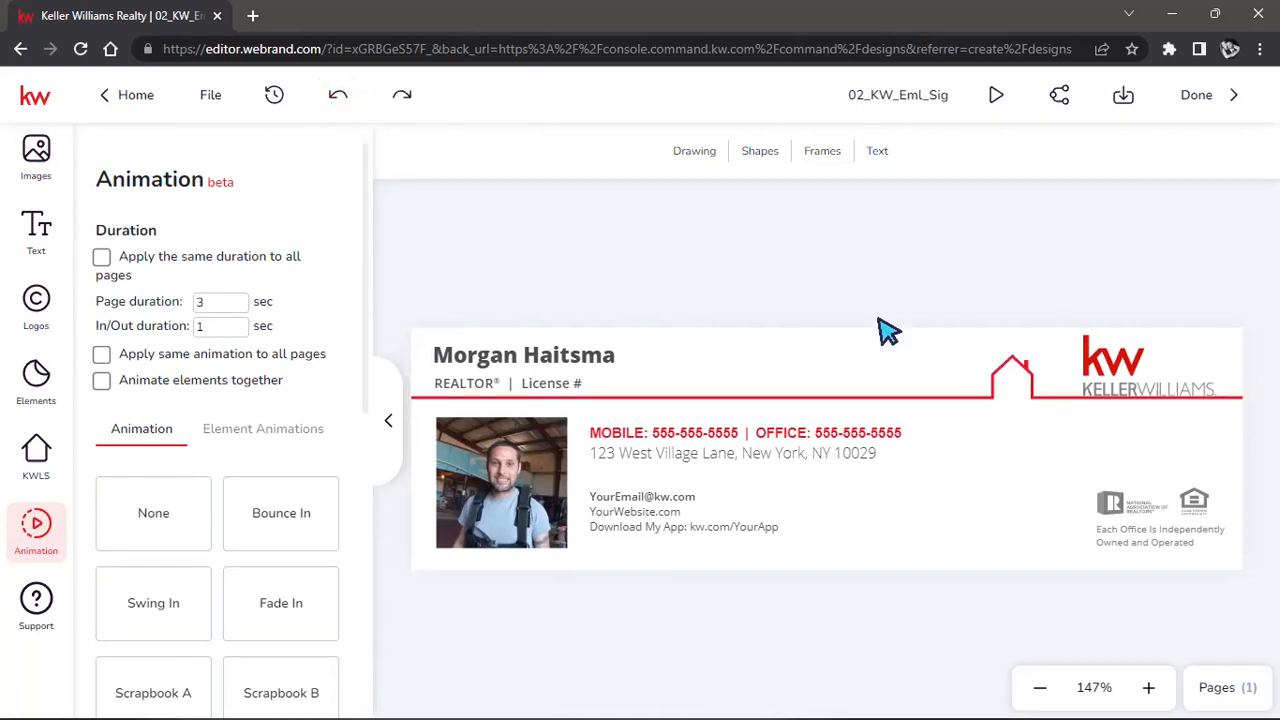
Try a green fill and outline on the house header line, then revert it to red.
click(973, 397)
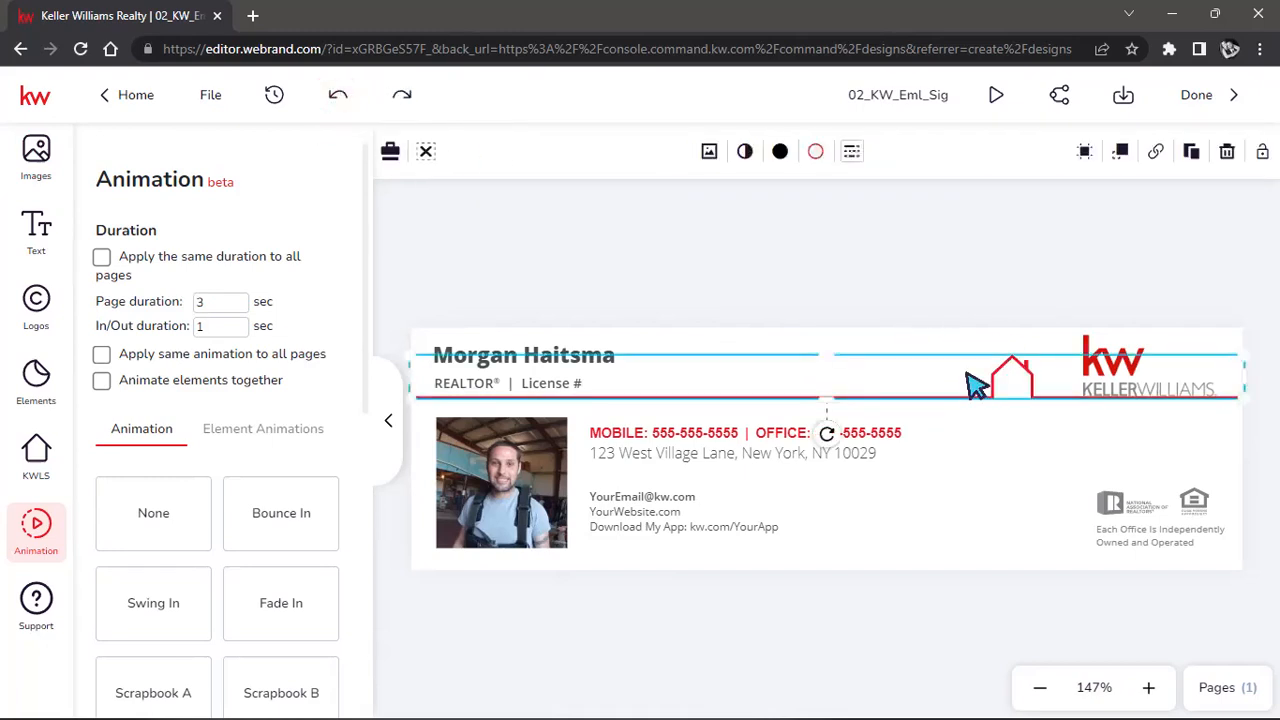
click(816, 151)
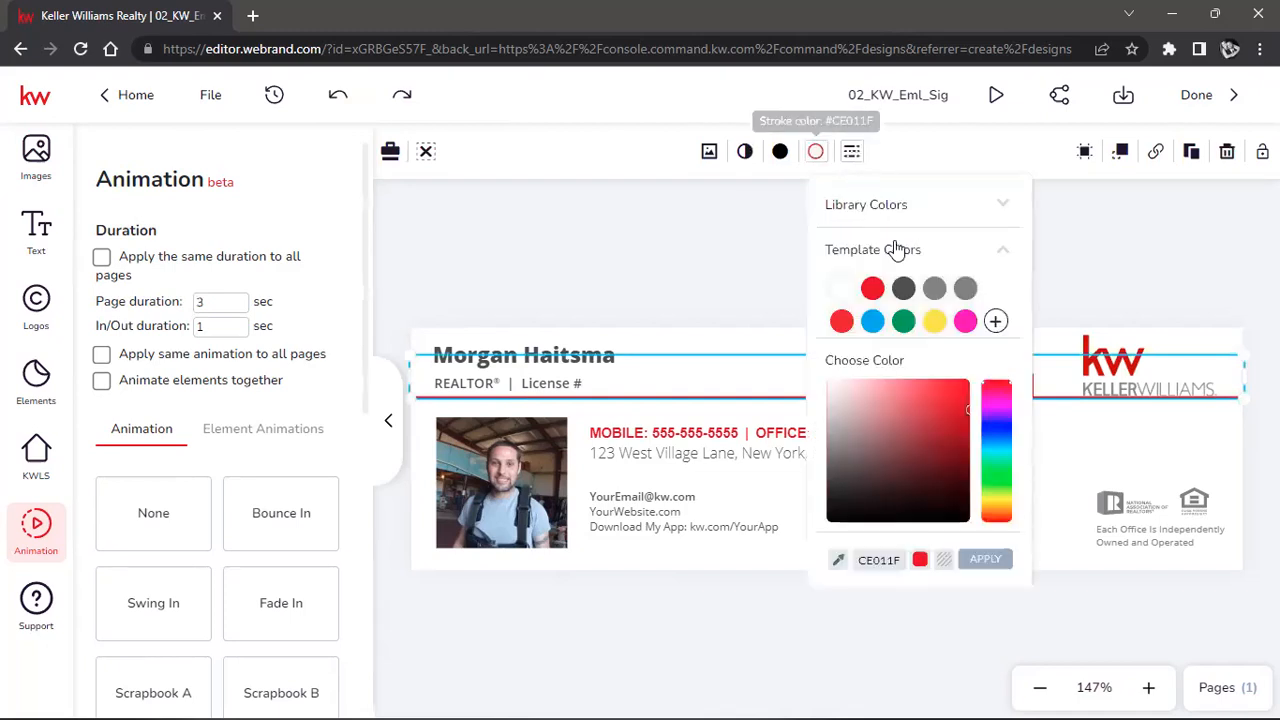
click(872, 288)
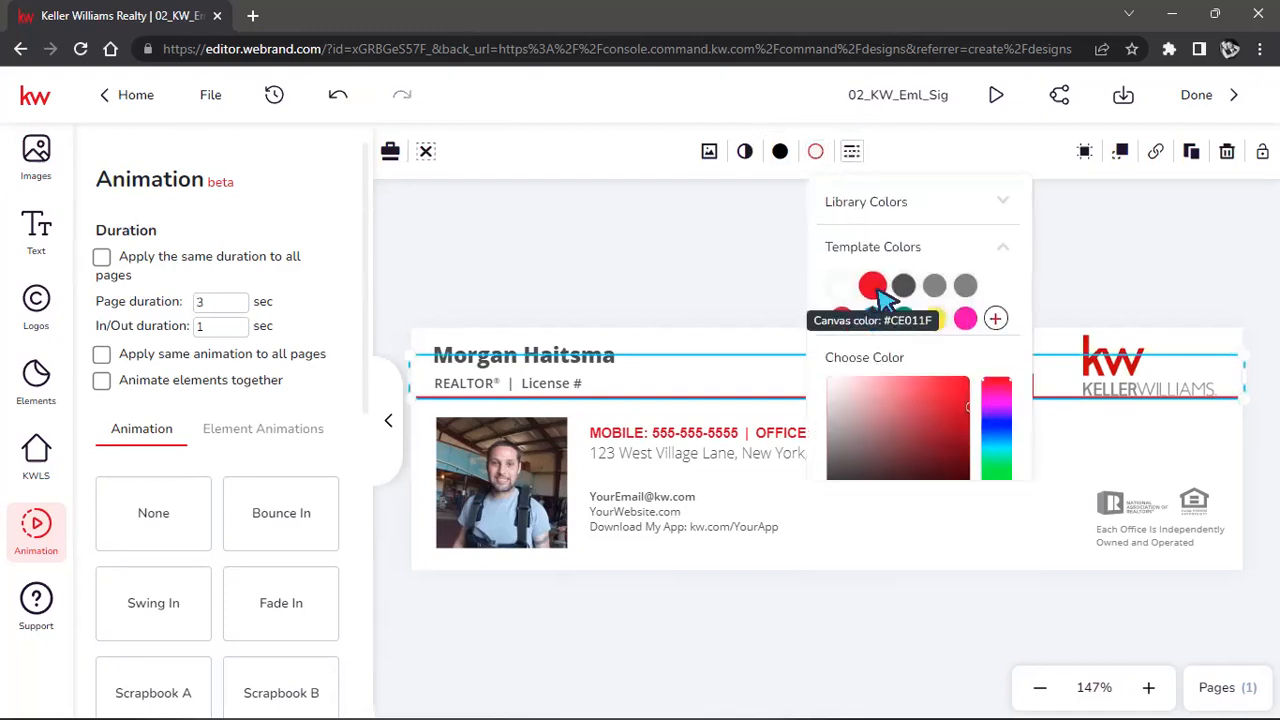
click(780, 151)
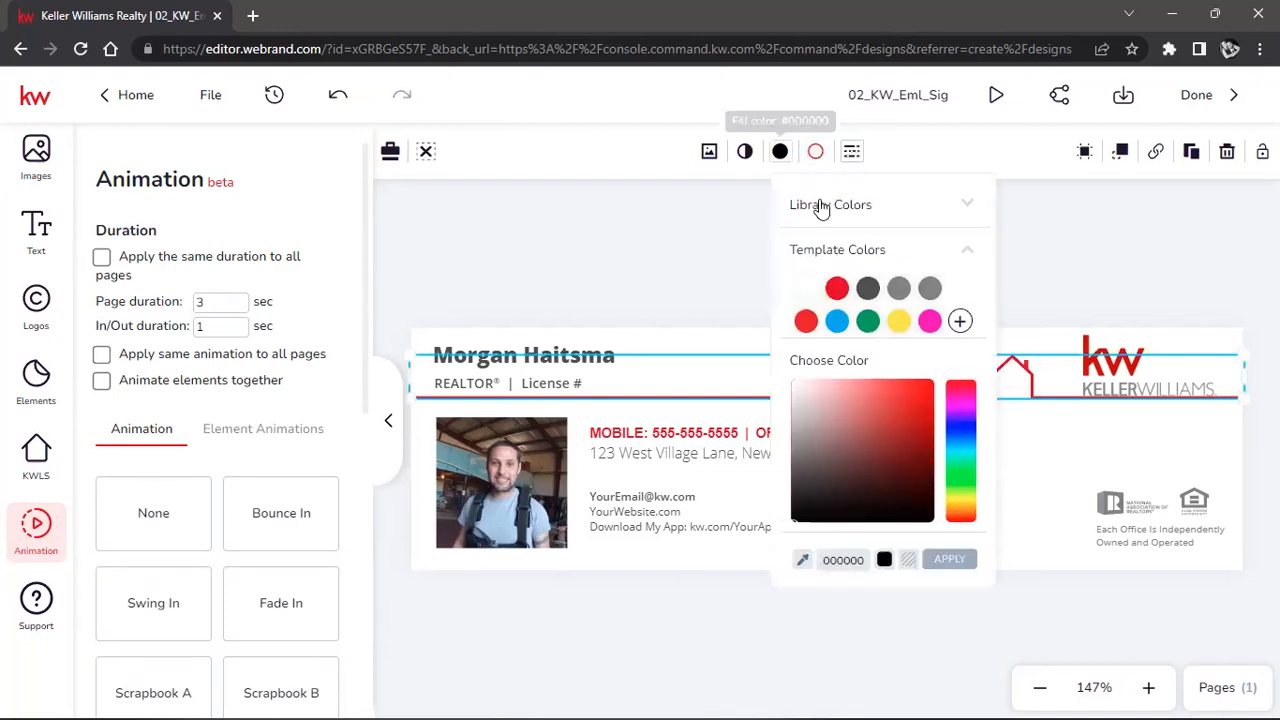
click(868, 321)
click(816, 151)
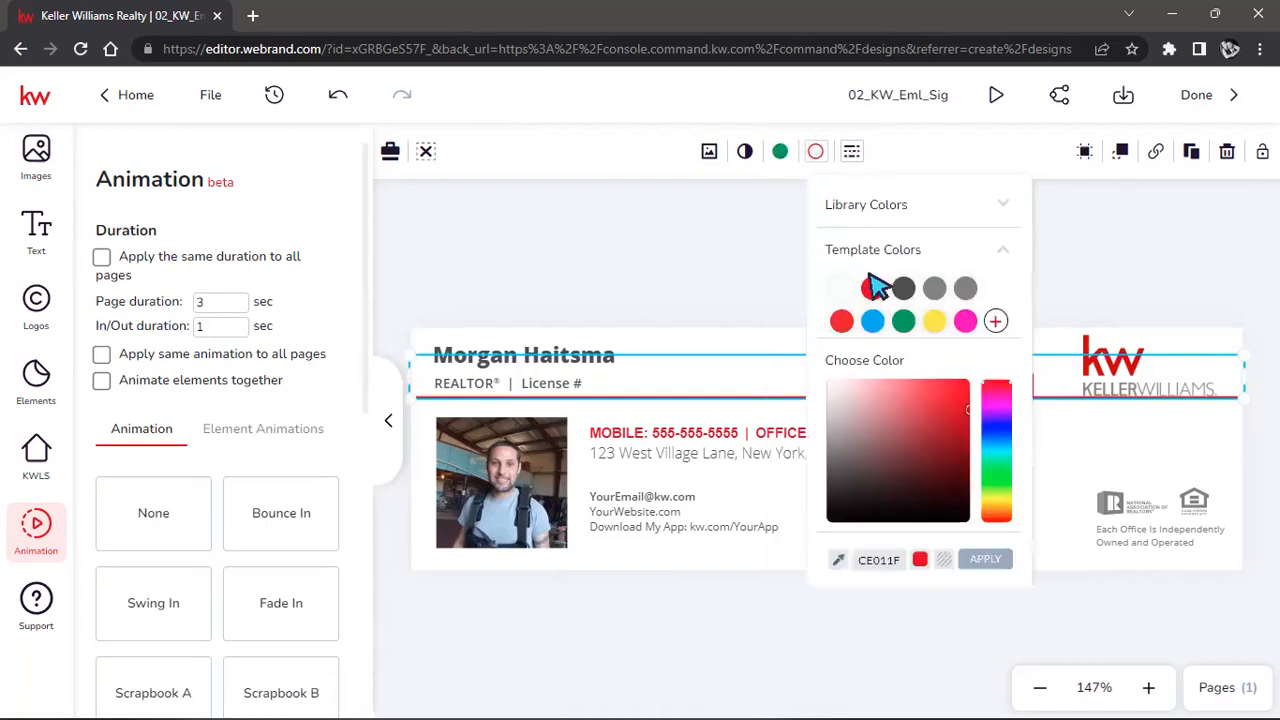
click(903, 318)
click(1037, 266)
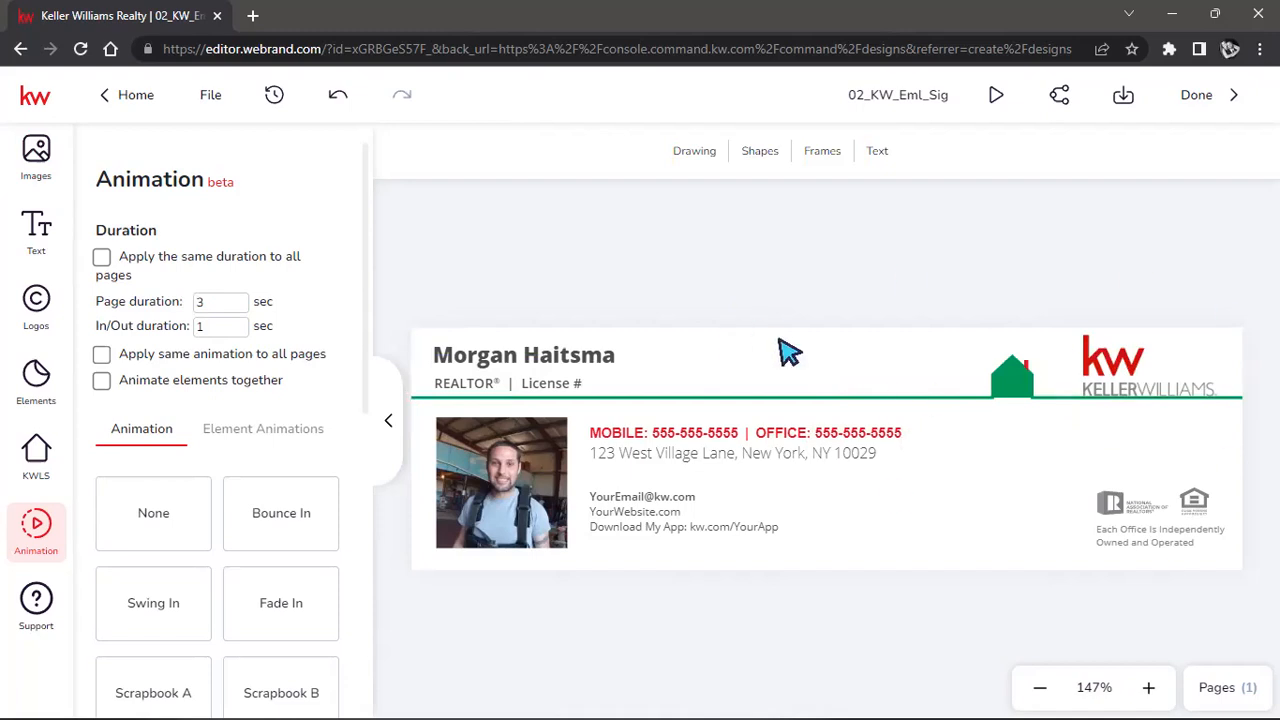
click(338, 94)
click(338, 94)
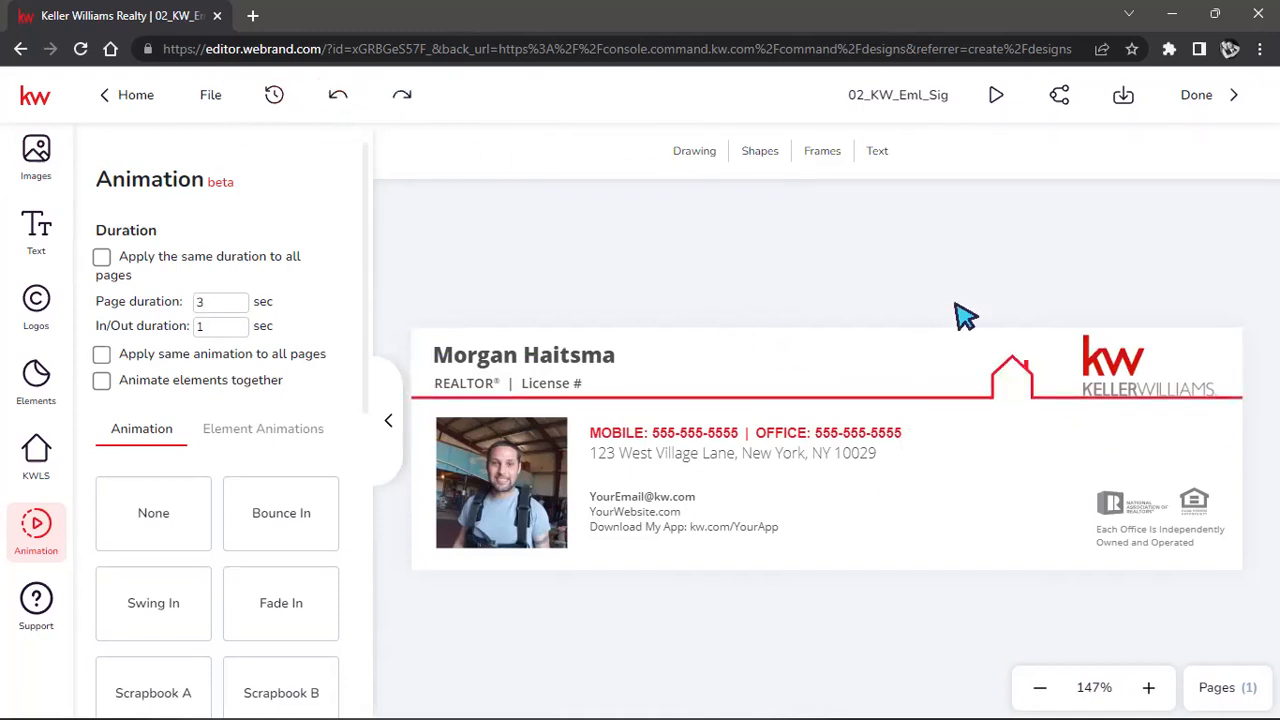
Shrink the KW logo slightly and collapse the logo assets panel.
click(1148, 380)
drag(1082, 400, 1093, 392)
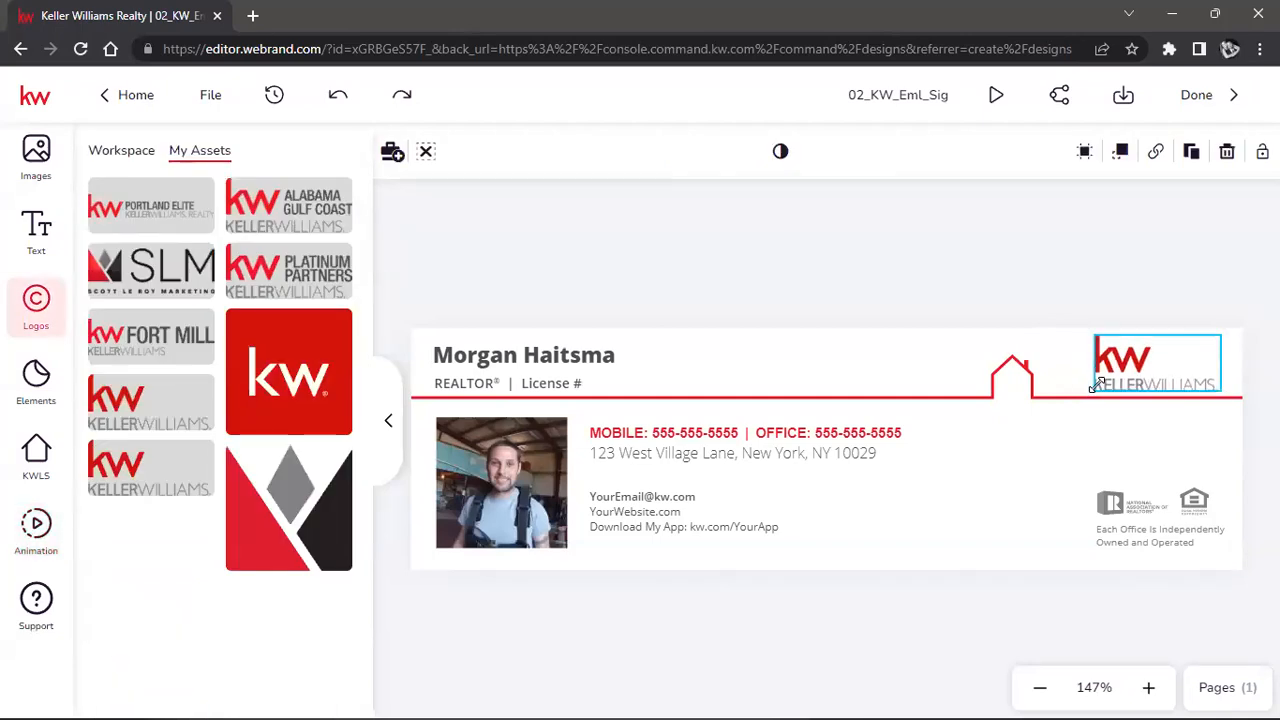
click(1035, 275)
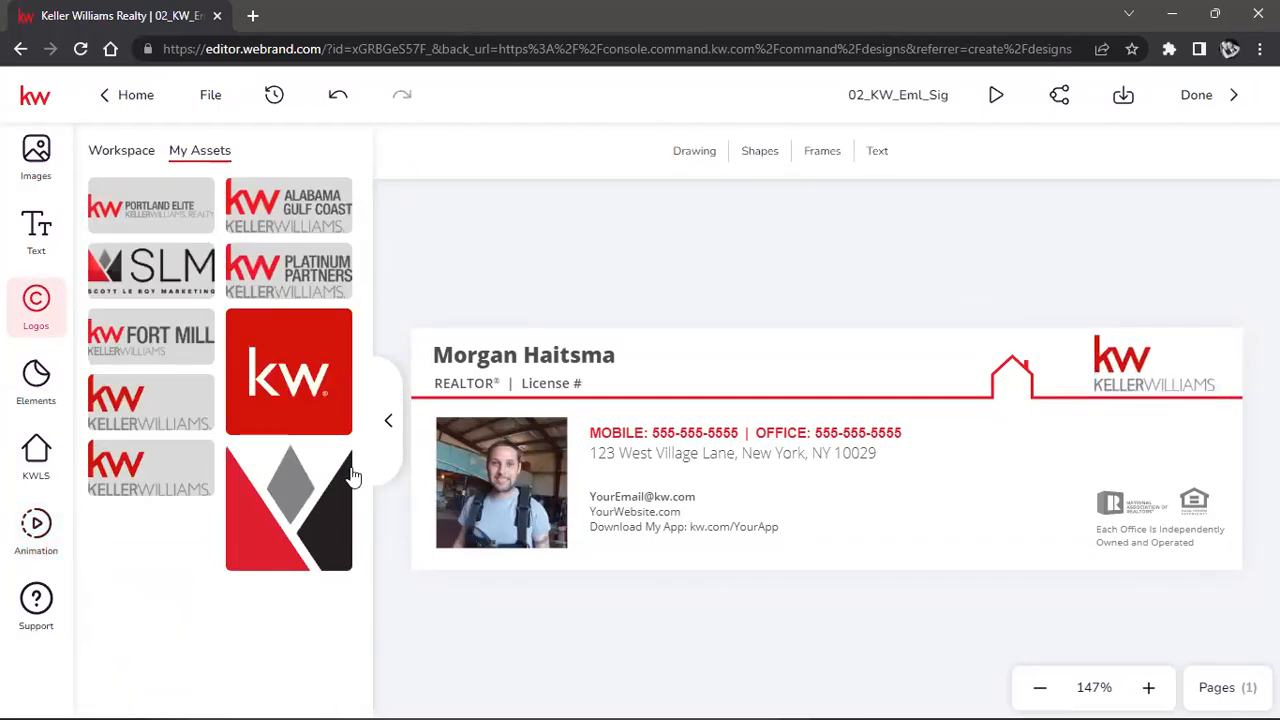
click(389, 425)
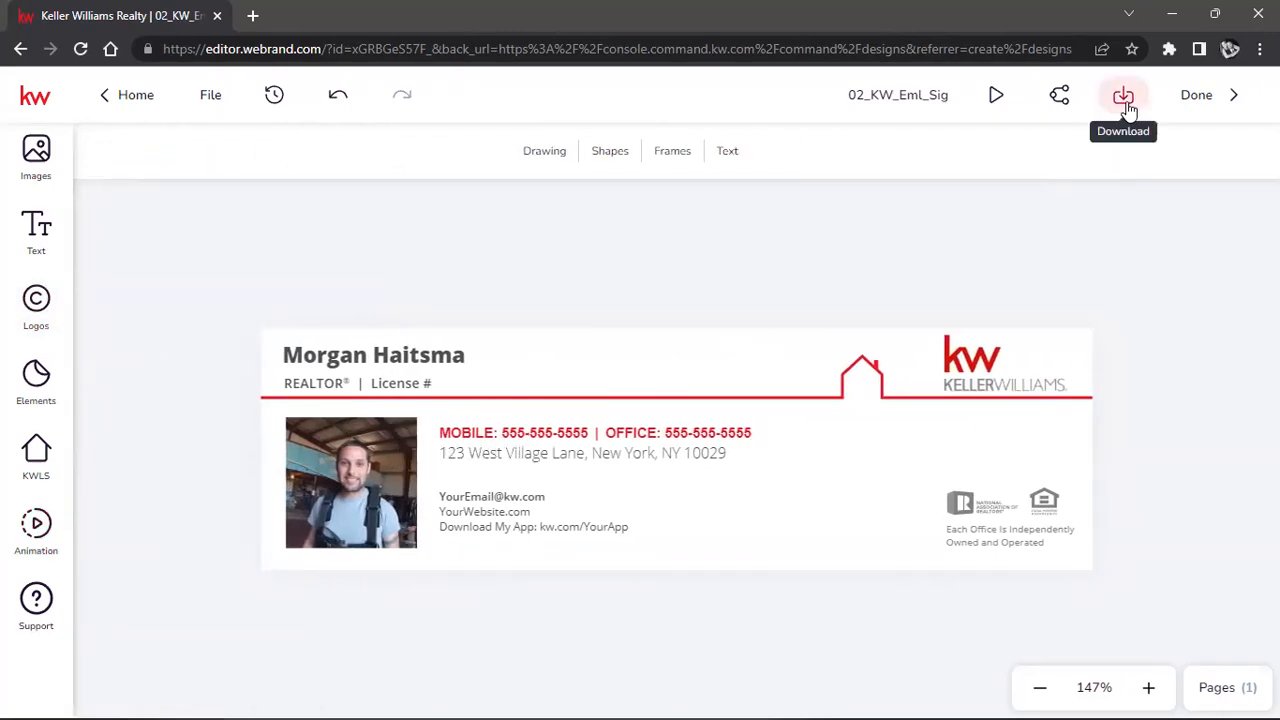
Retitle the design to the agent's first name followed by 'Email Signature 9.15'.
click(897, 95)
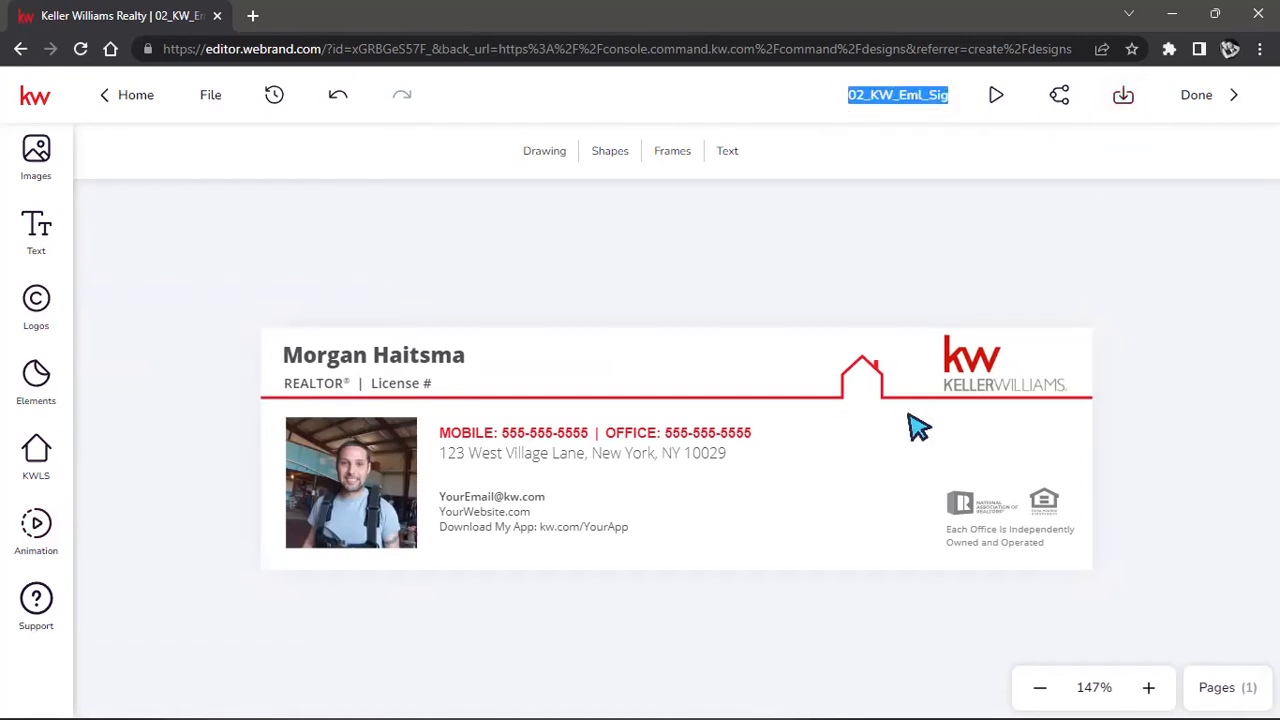
text(Morg)
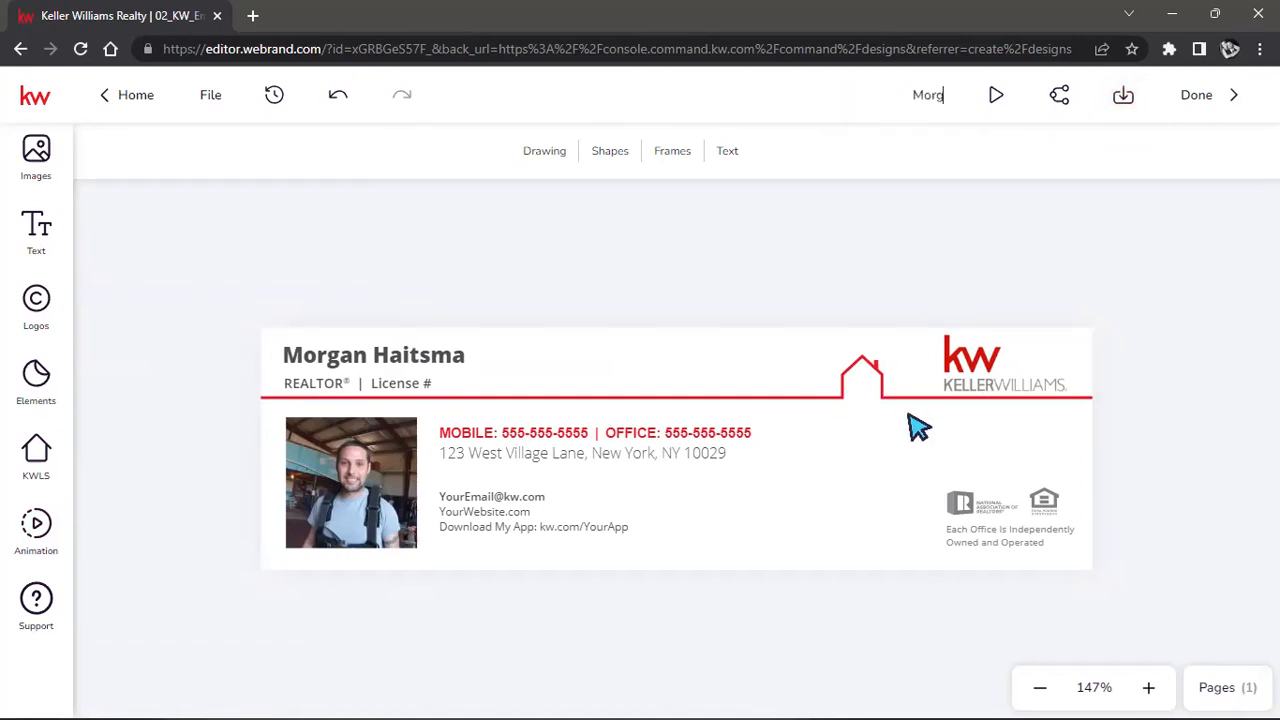
text(an Email Signature)
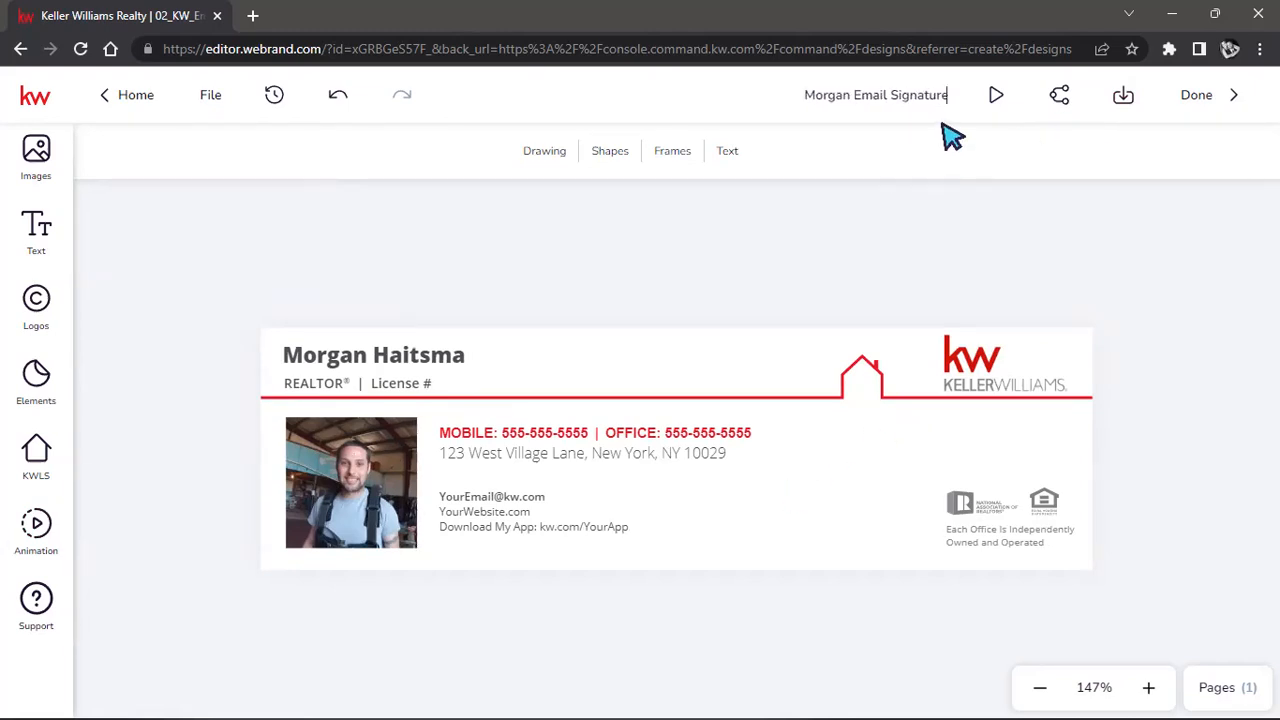
text(9.15)
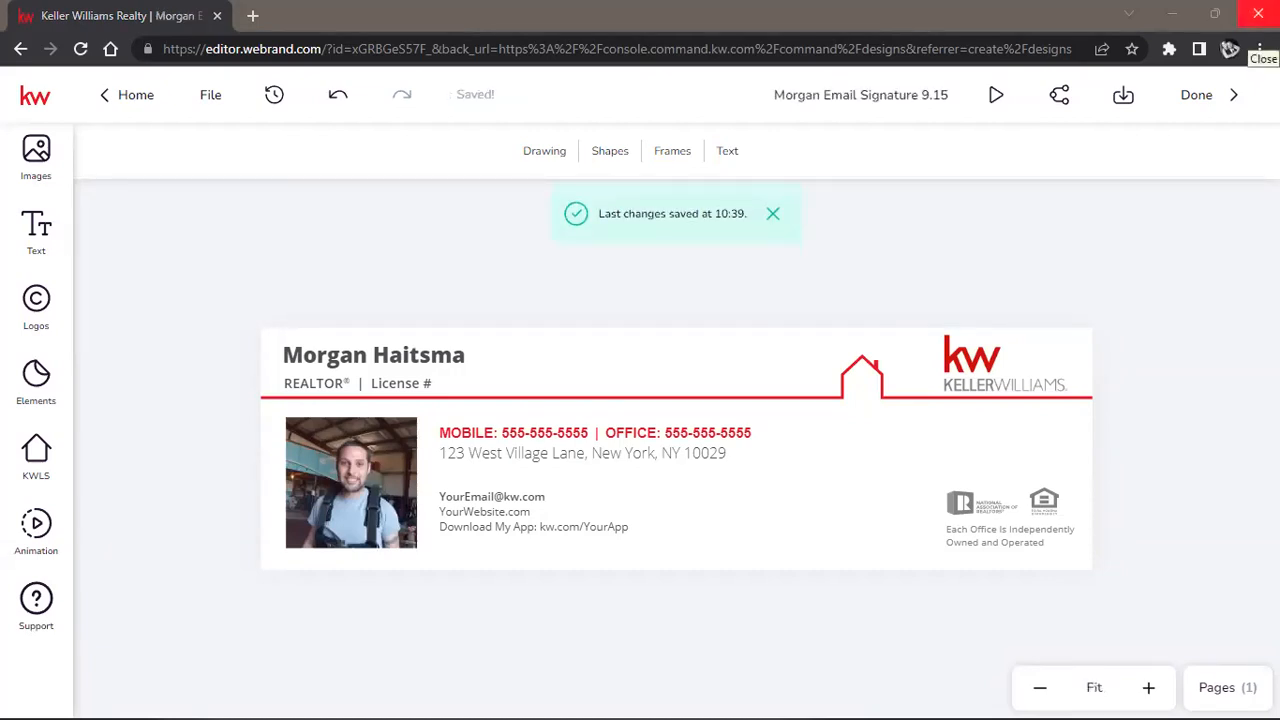
drag(795, 94, 935, 92)
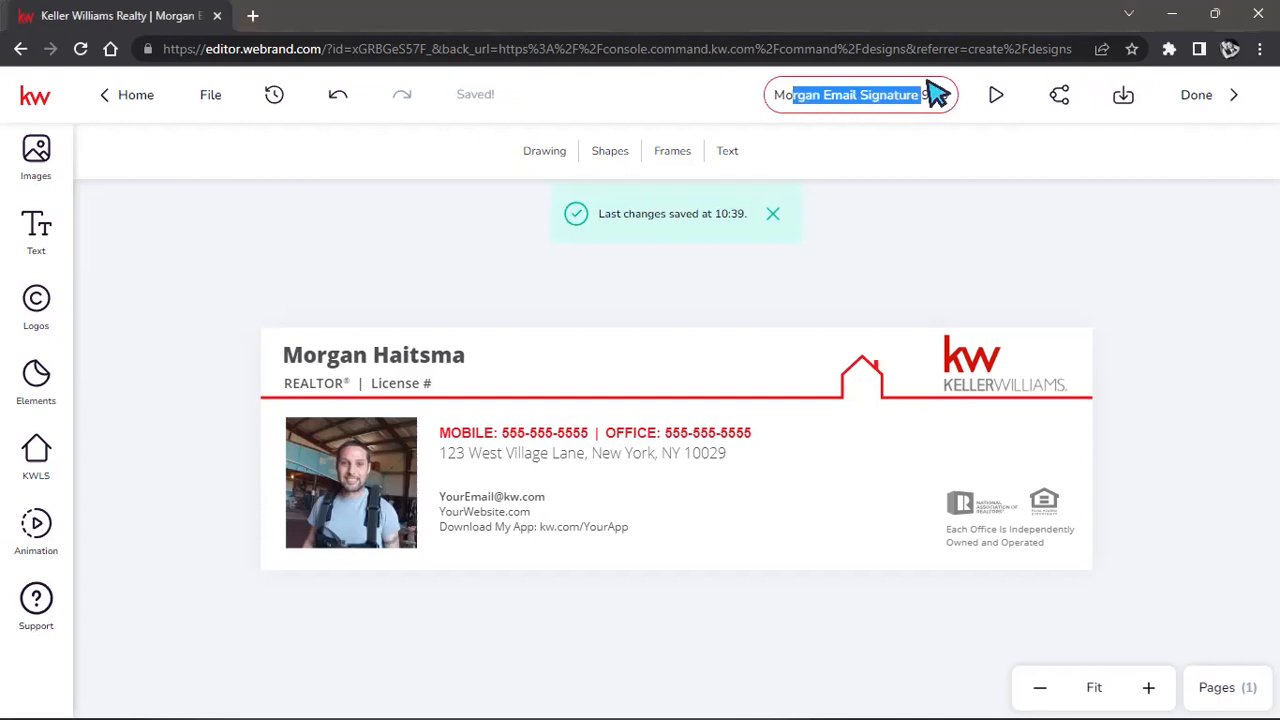
click(1036, 133)
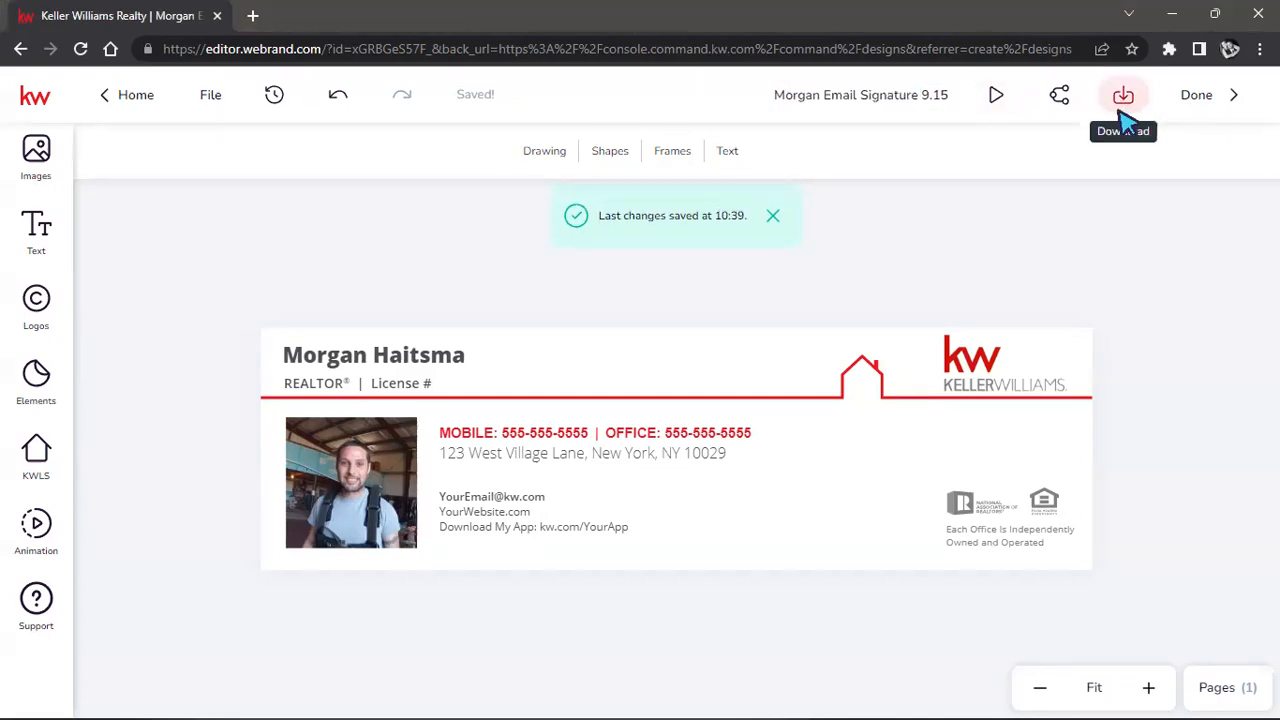
Download the signature as PNG with image quality at maximum and pages selected.
click(1125, 100)
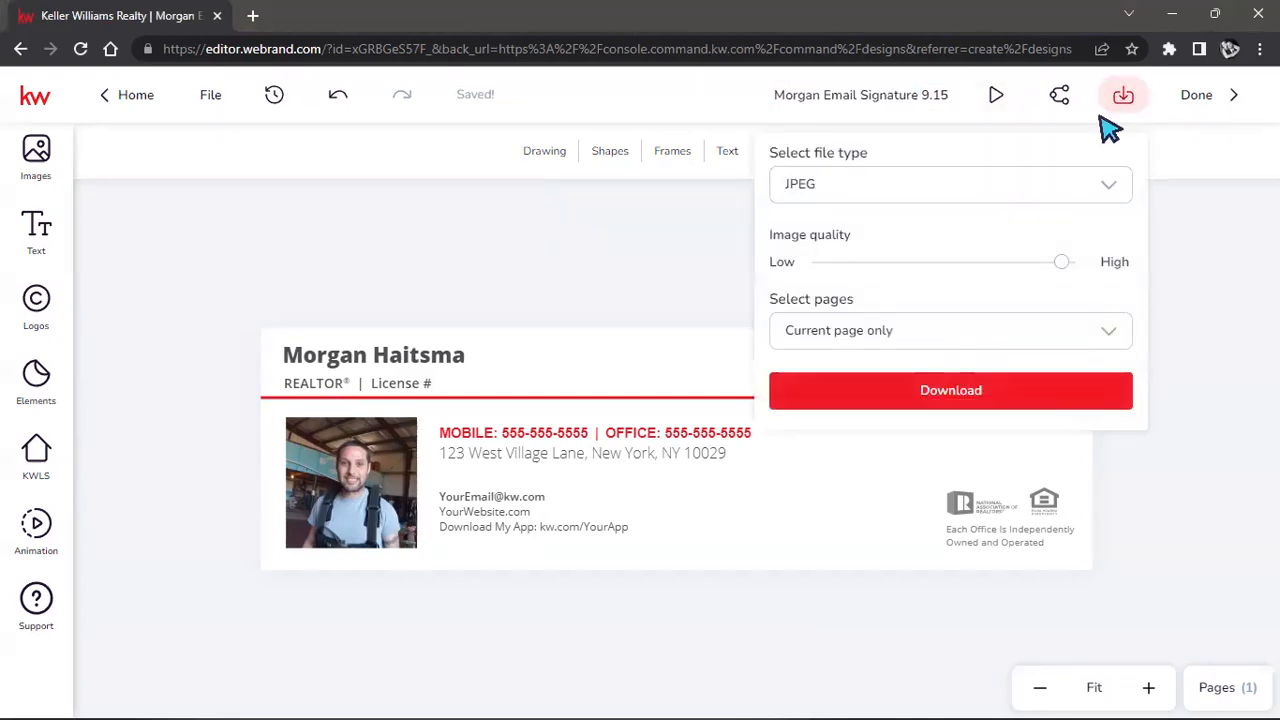
click(1024, 188)
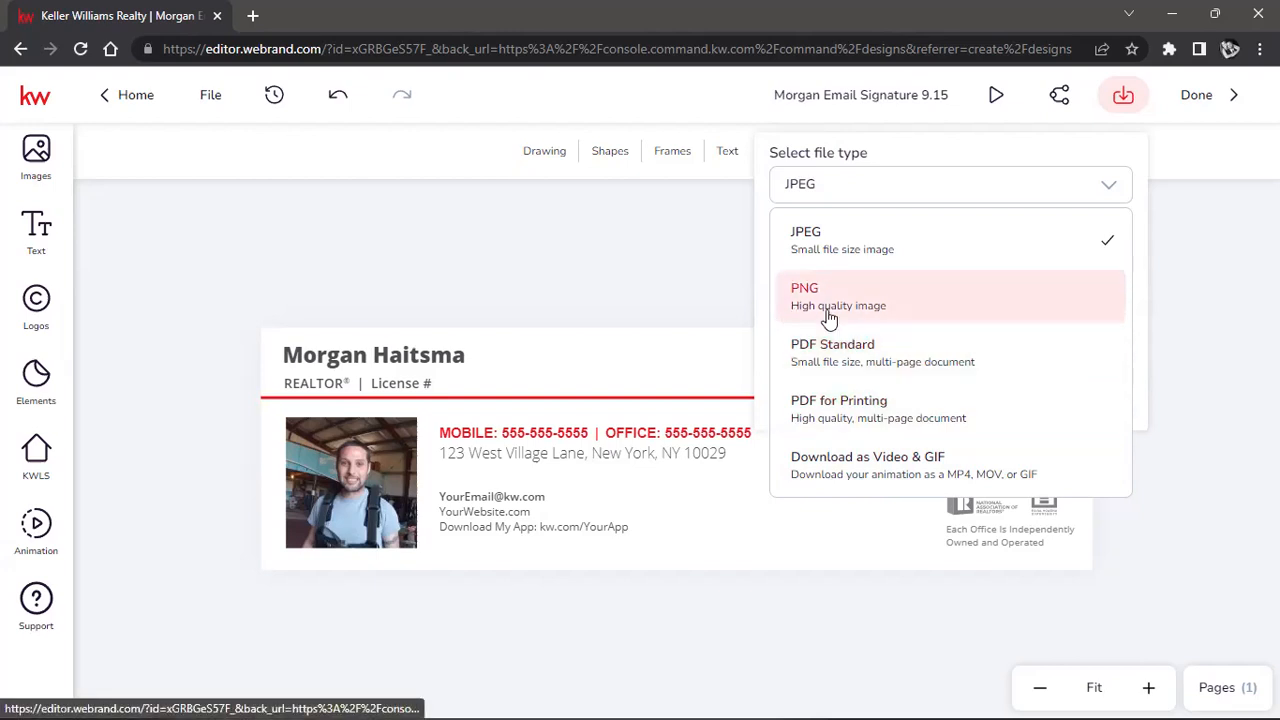
click(918, 318)
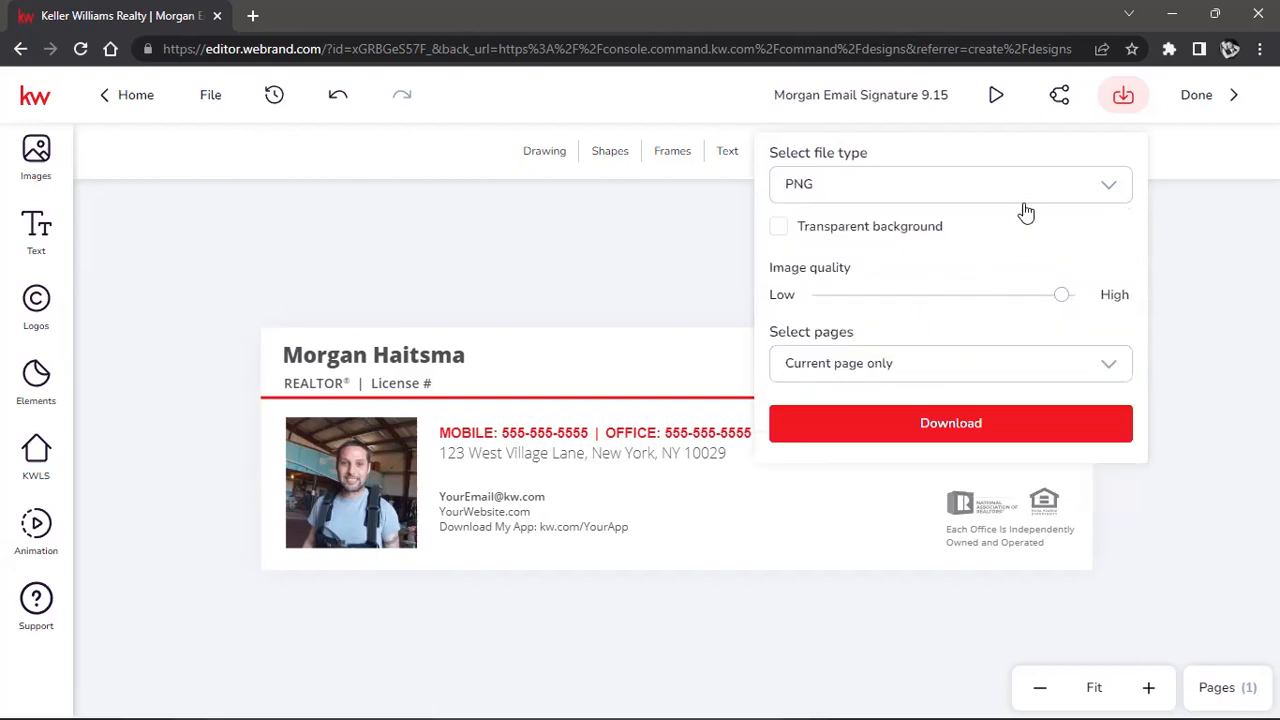
click(1022, 198)
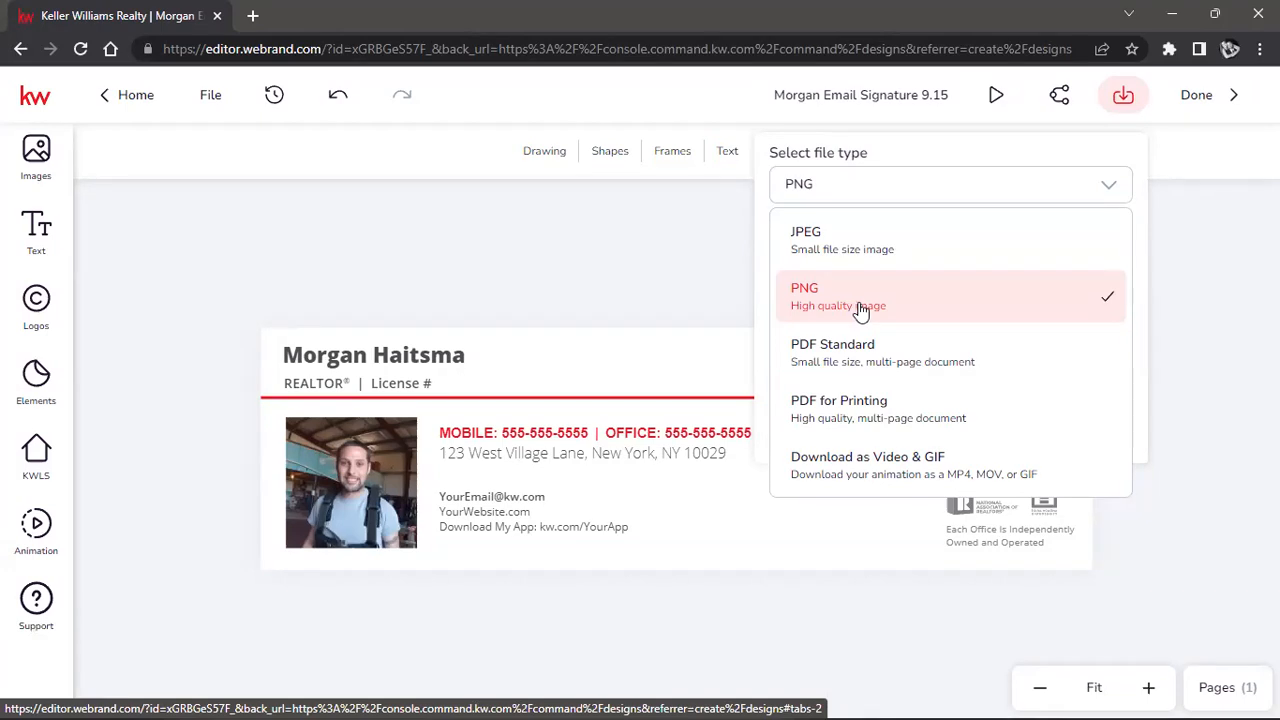
click(1107, 190)
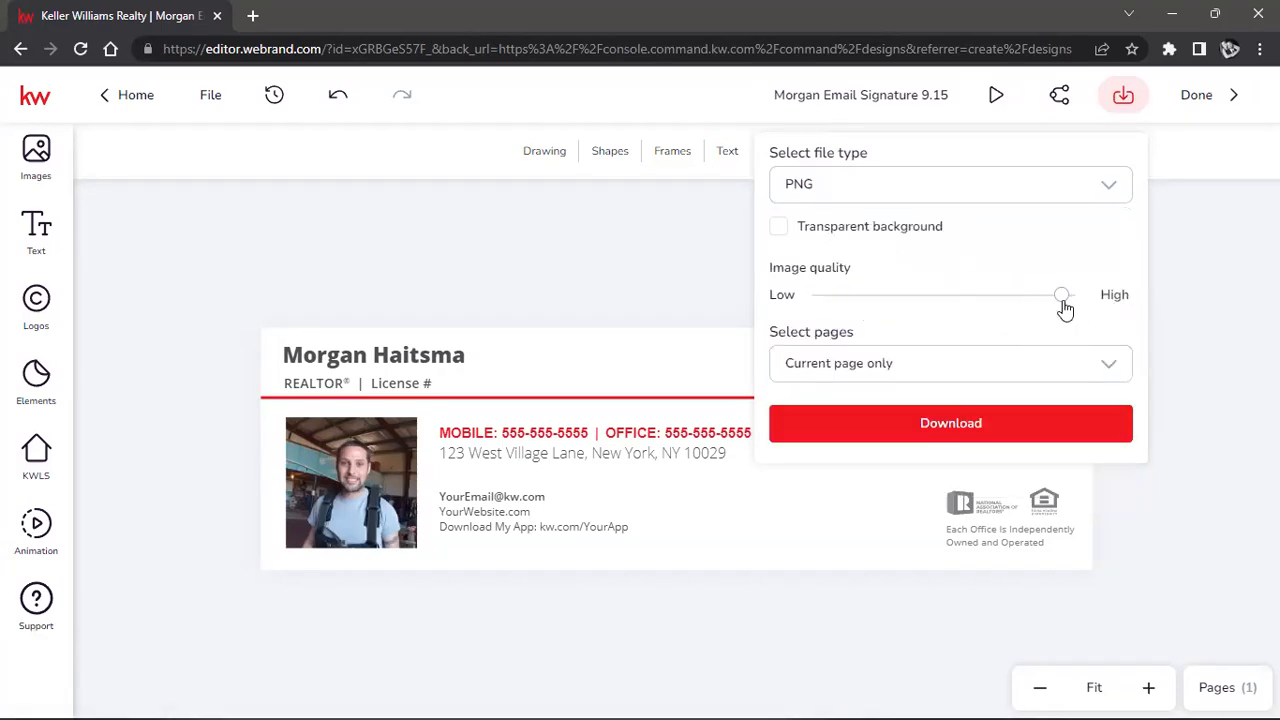
mouse_move(1065, 310)
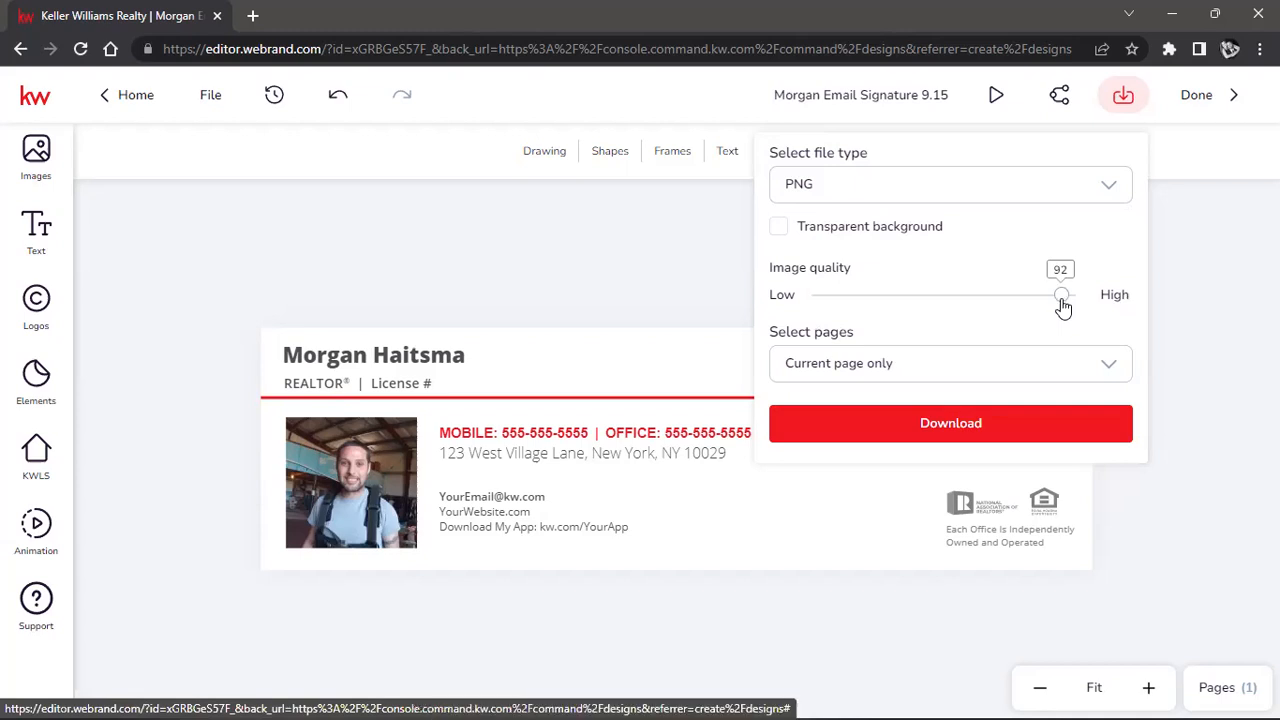
drag(1063, 298, 1130, 305)
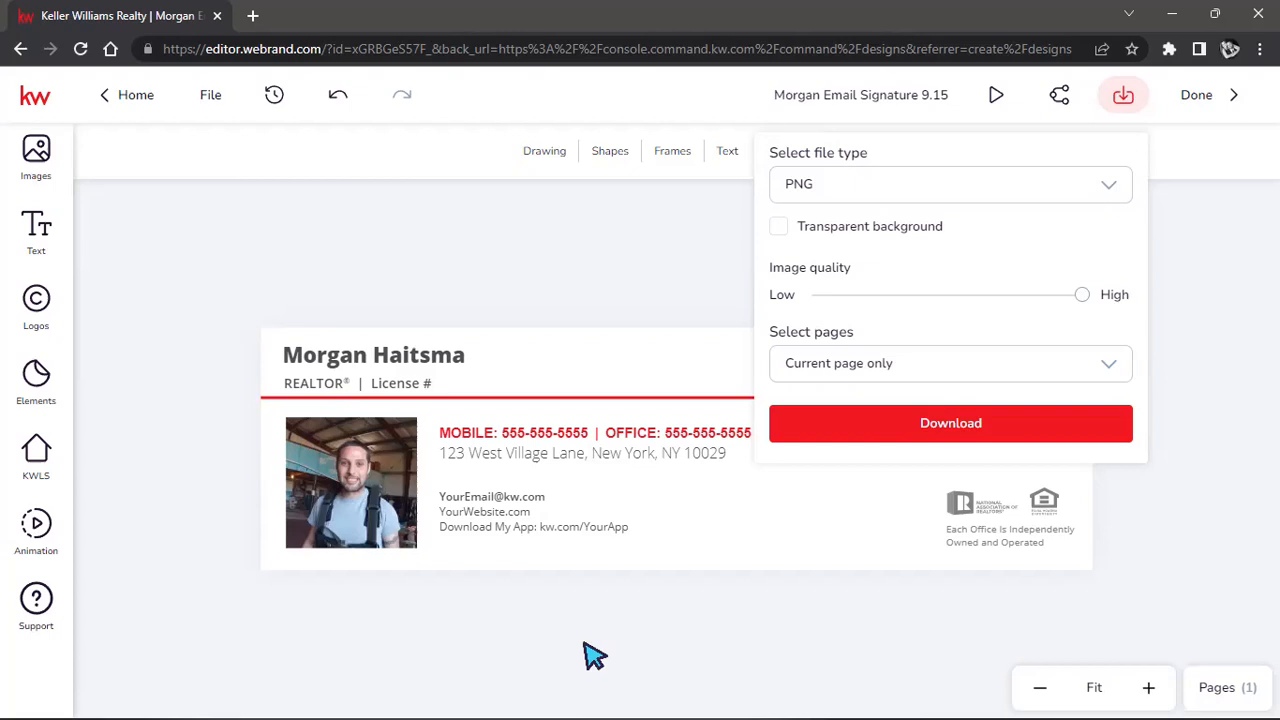
click(1114, 366)
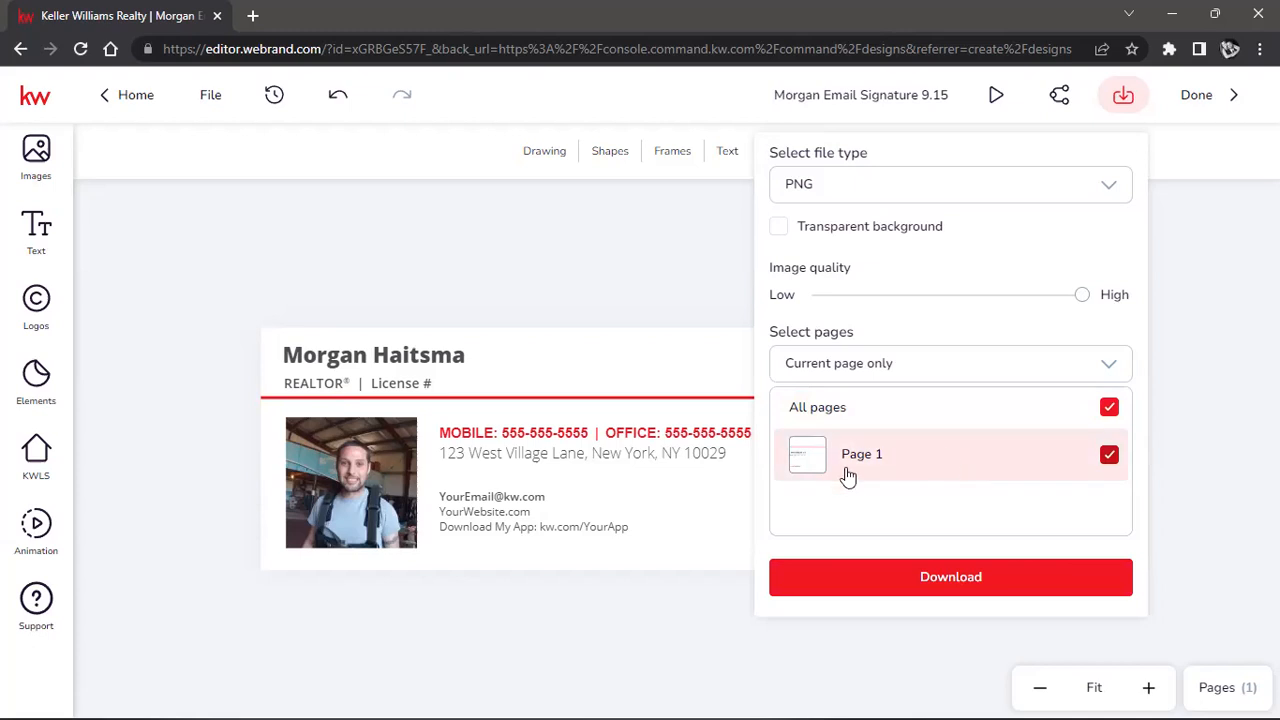
click(935, 580)
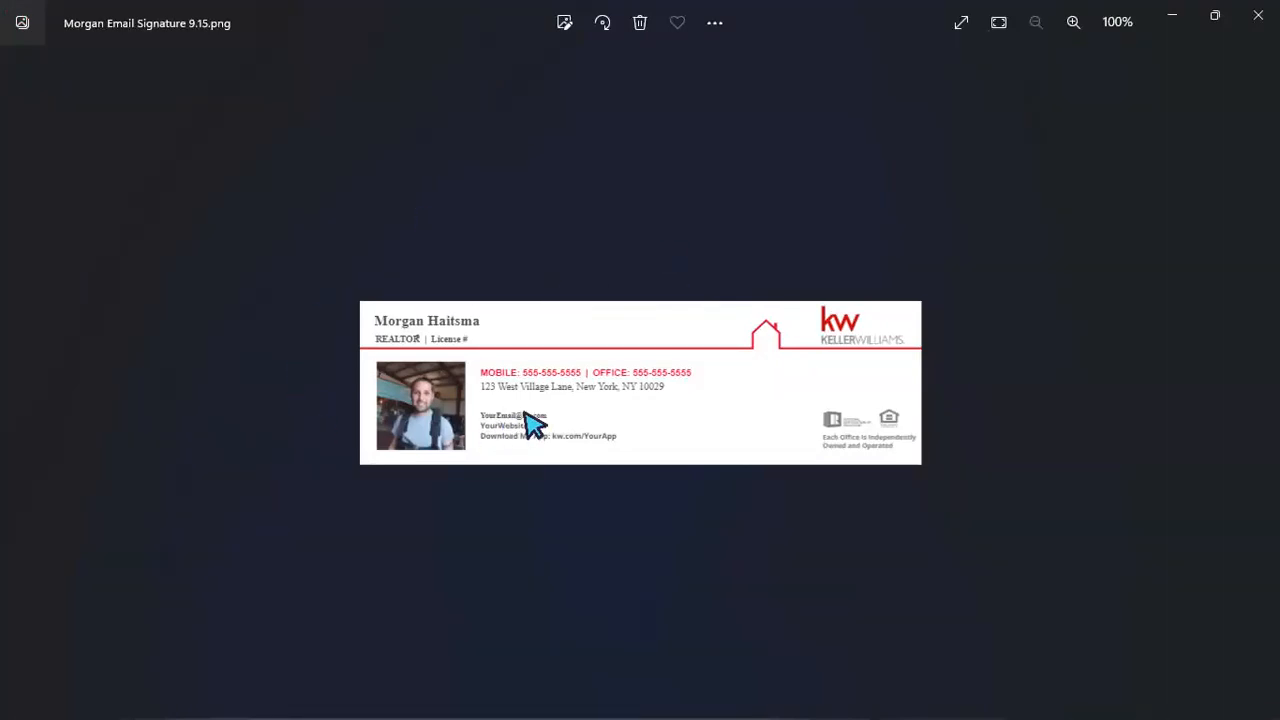
Zoom in and out on the exported signature PNG in Photos, then close the viewer.
scroll(642, 394, up, 5)
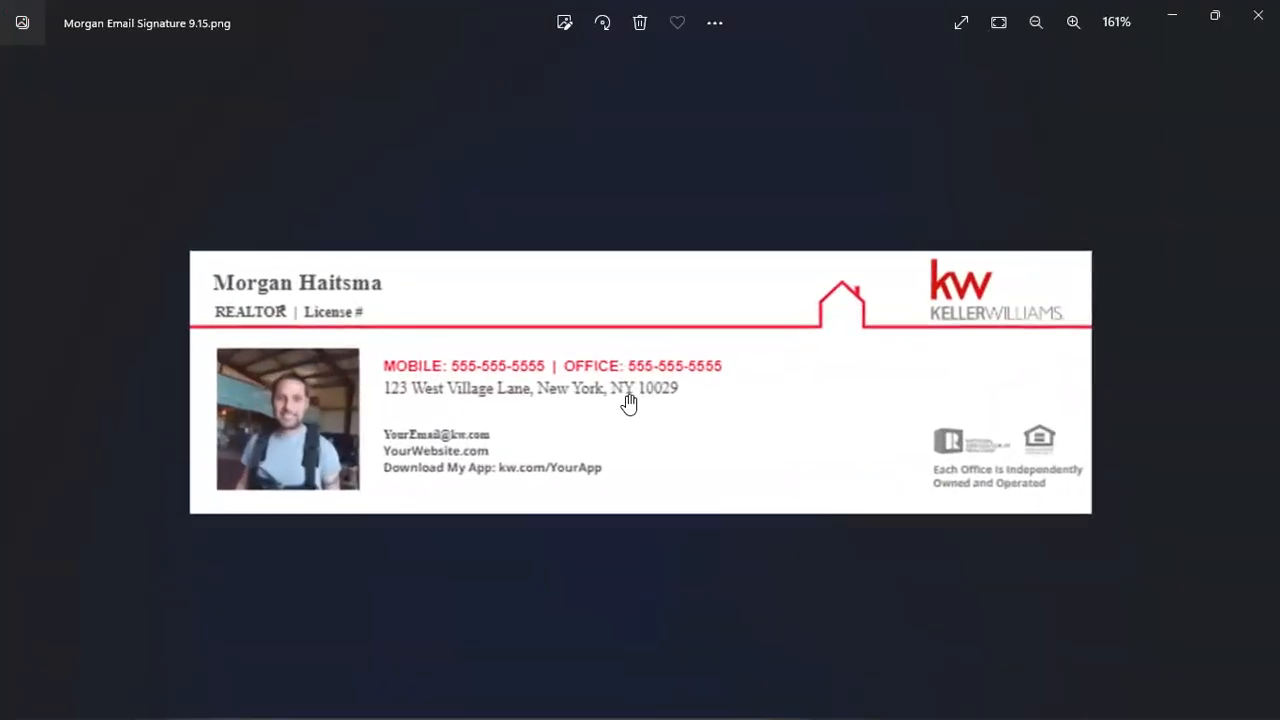
scroll(778, 550, down, 5)
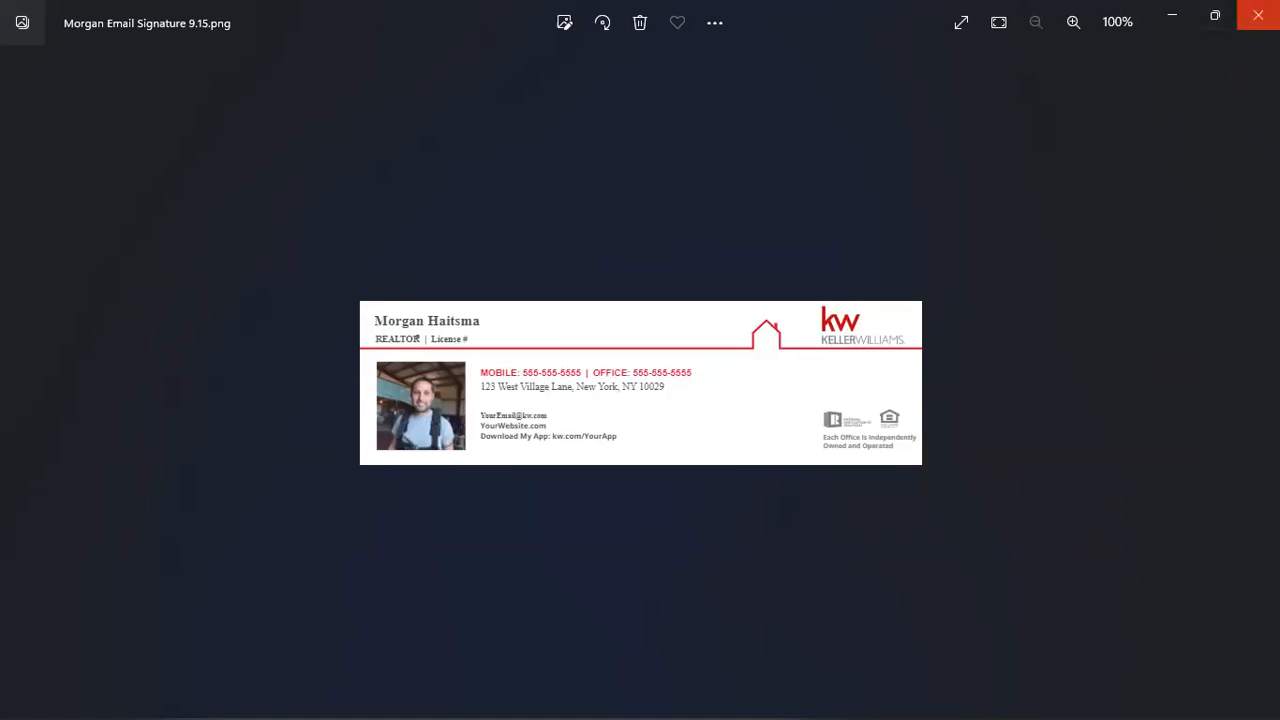
click(1257, 15)
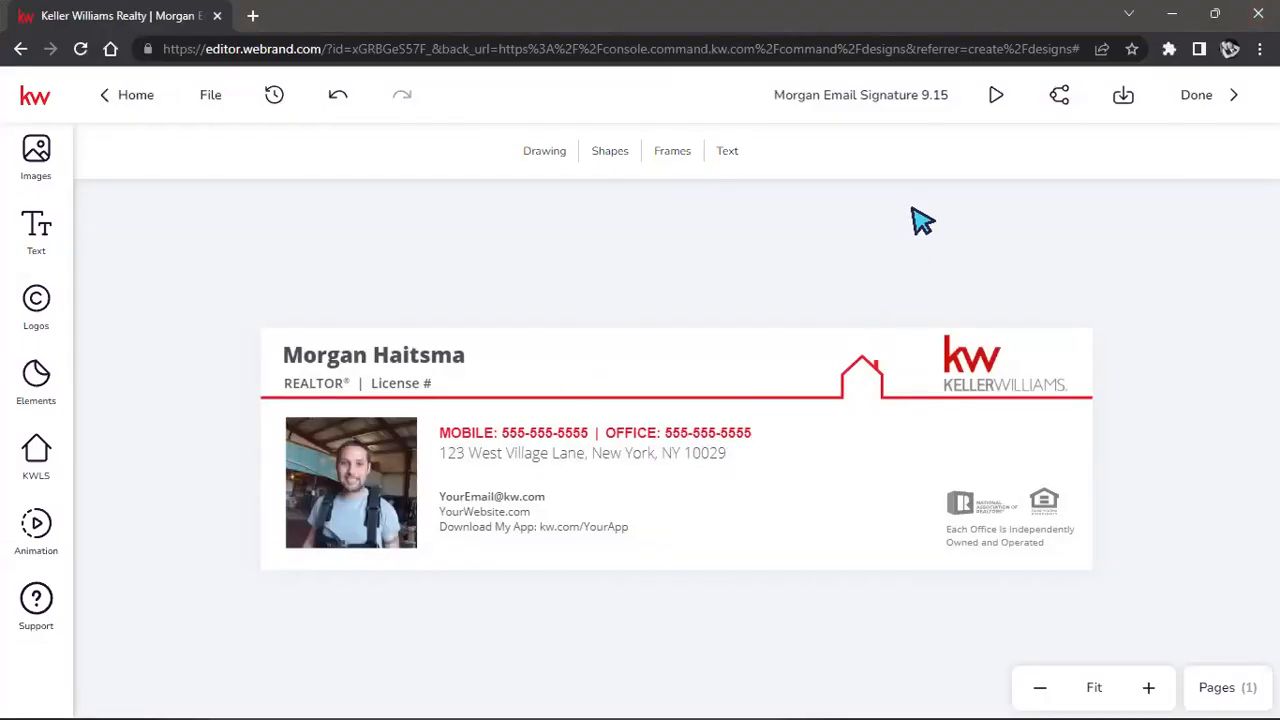
Finish the design, return to Designs via File, and merge the Google tab into this window.
click(1192, 96)
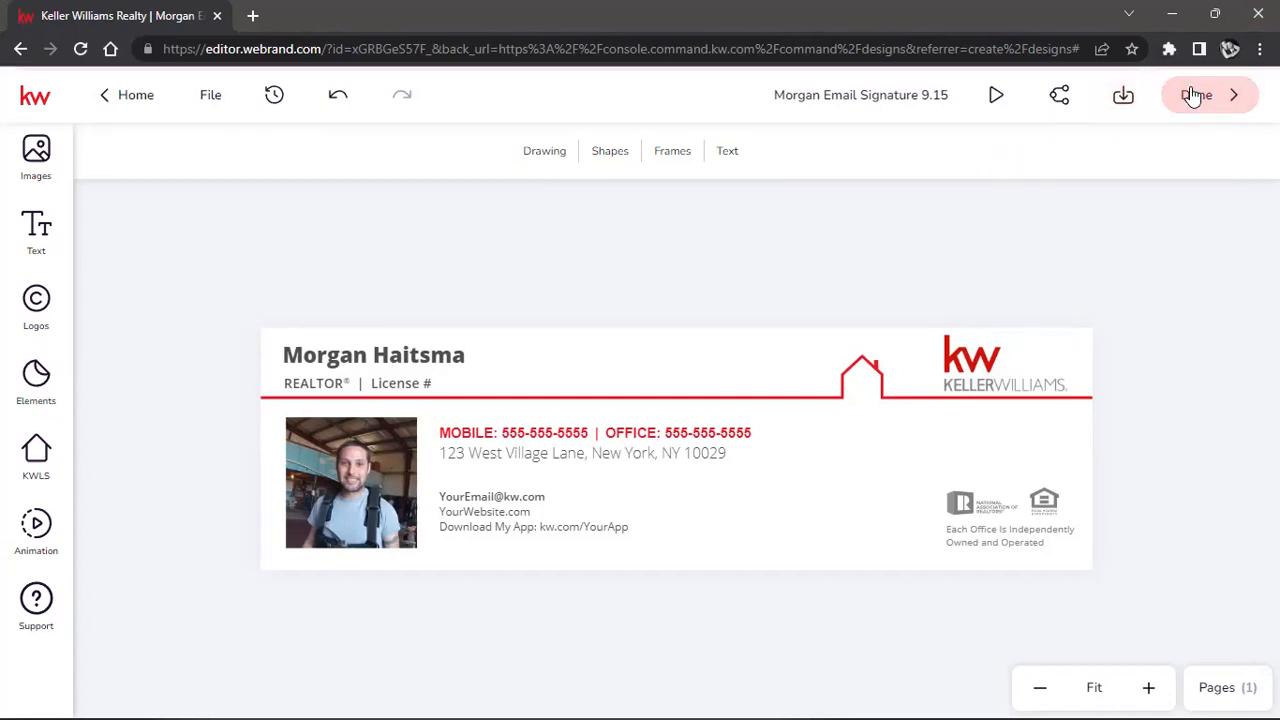
click(214, 100)
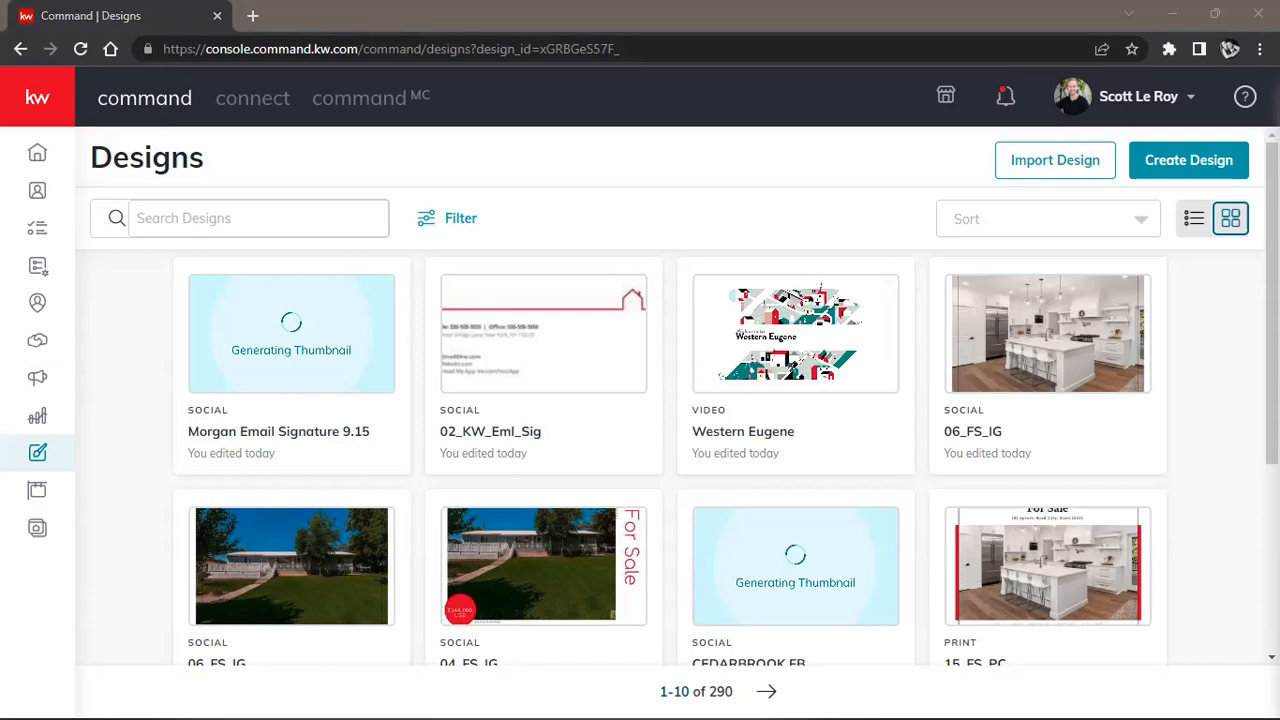
drag(545, 30, 667, 8)
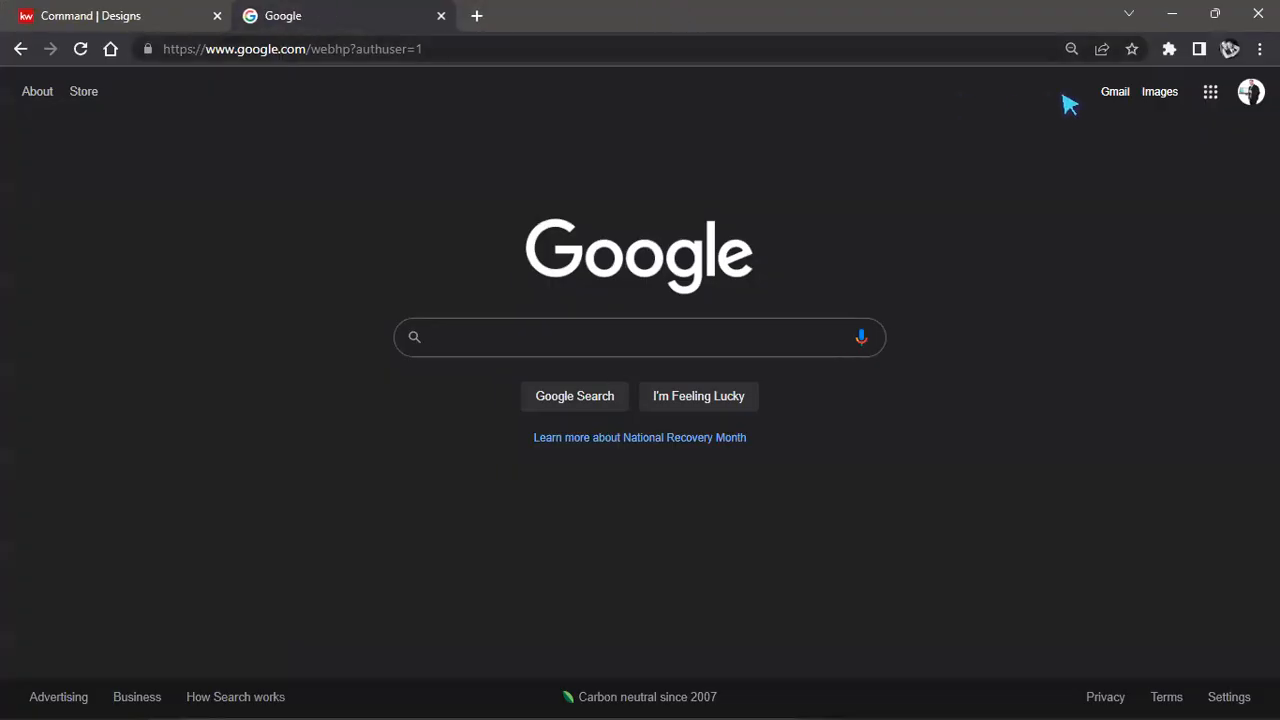
Open Gmail's See all settings page and scroll to the empty Signature section.
click(1122, 100)
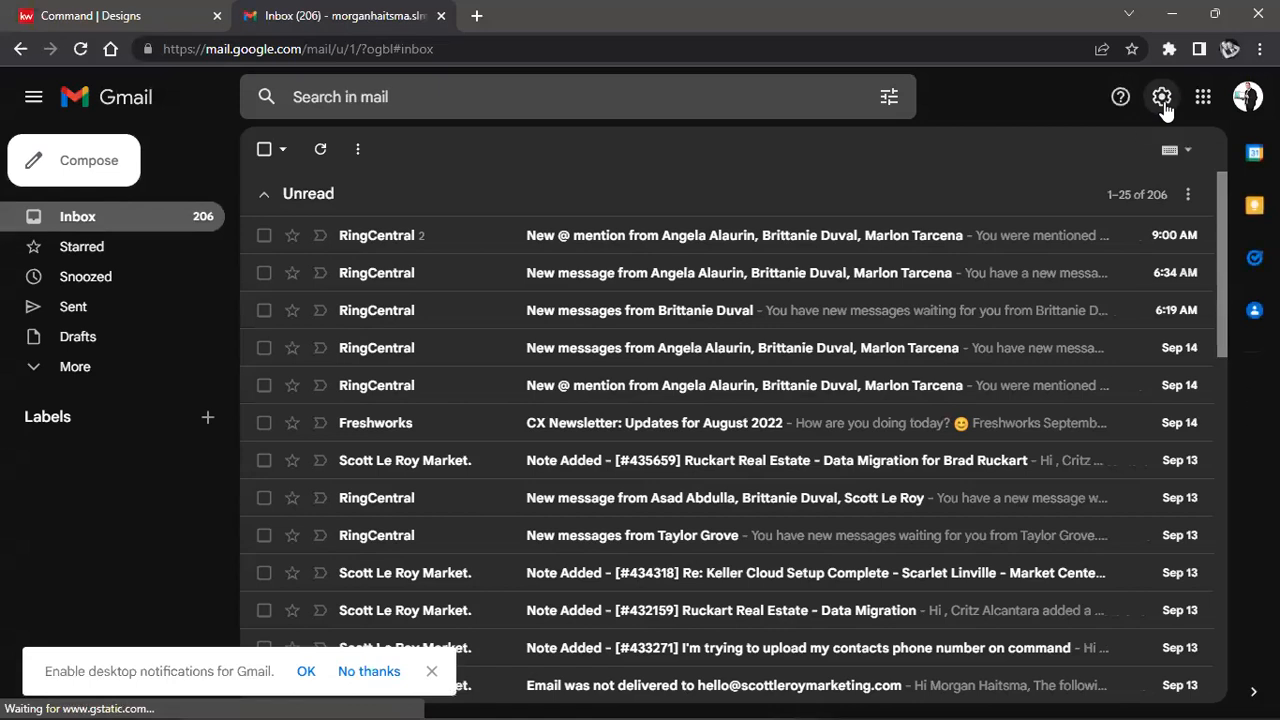
click(1161, 100)
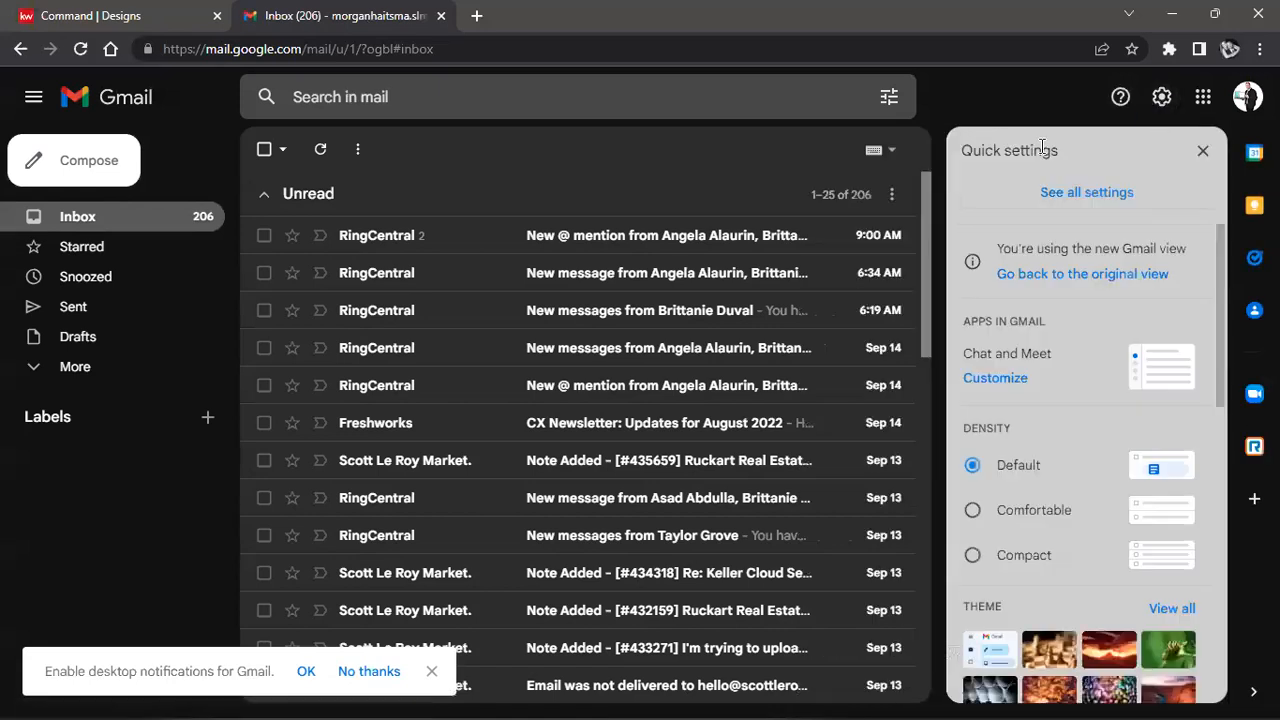
click(1065, 200)
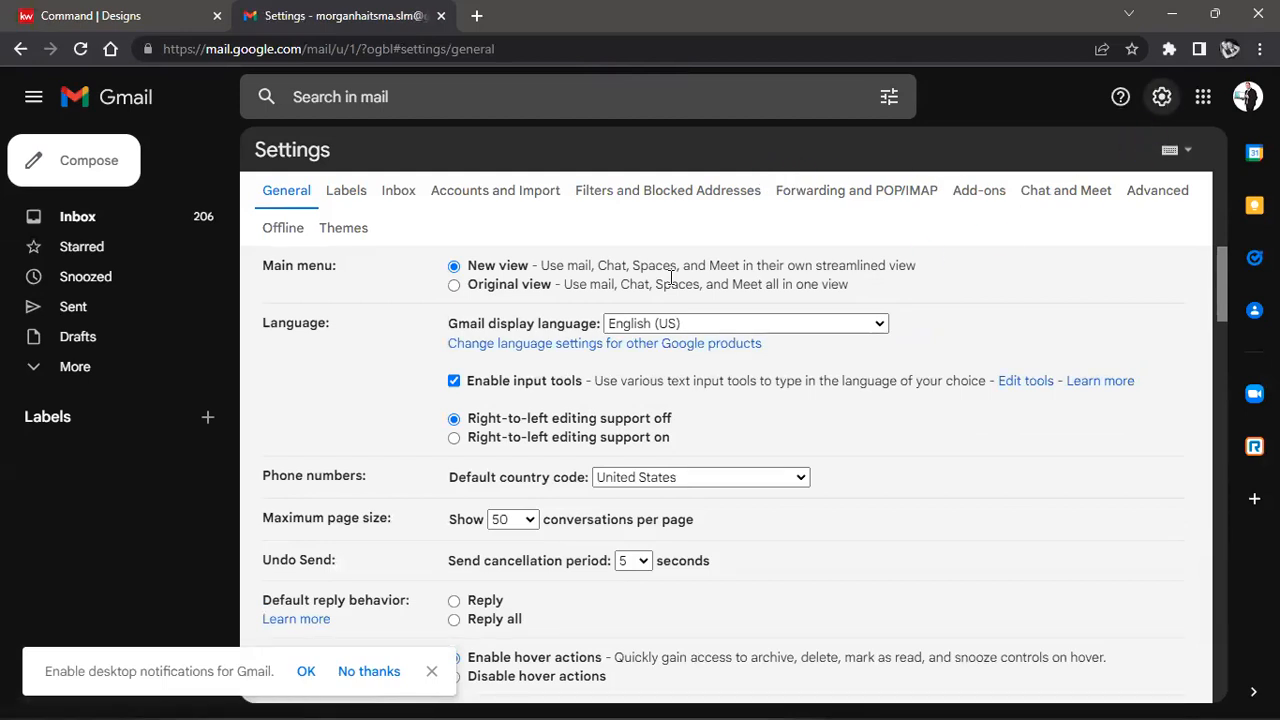
scroll(466, 380, down, 10)
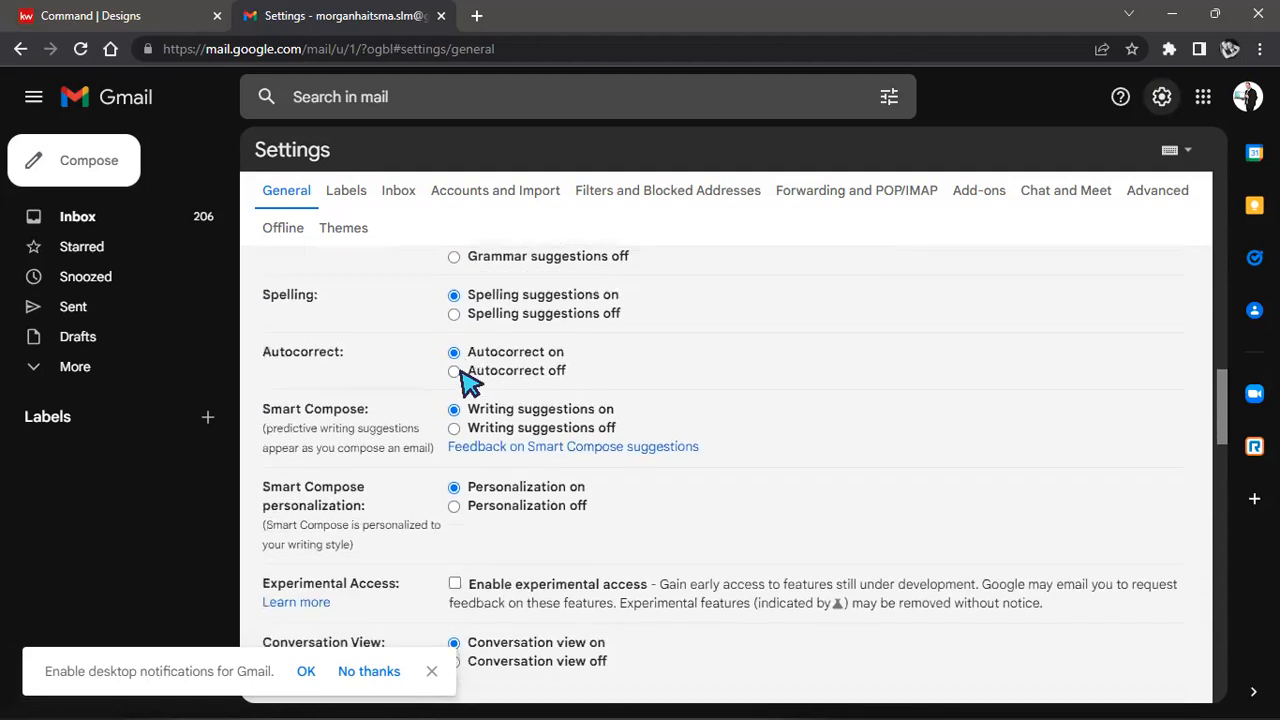
scroll(357, 309, down, 4)
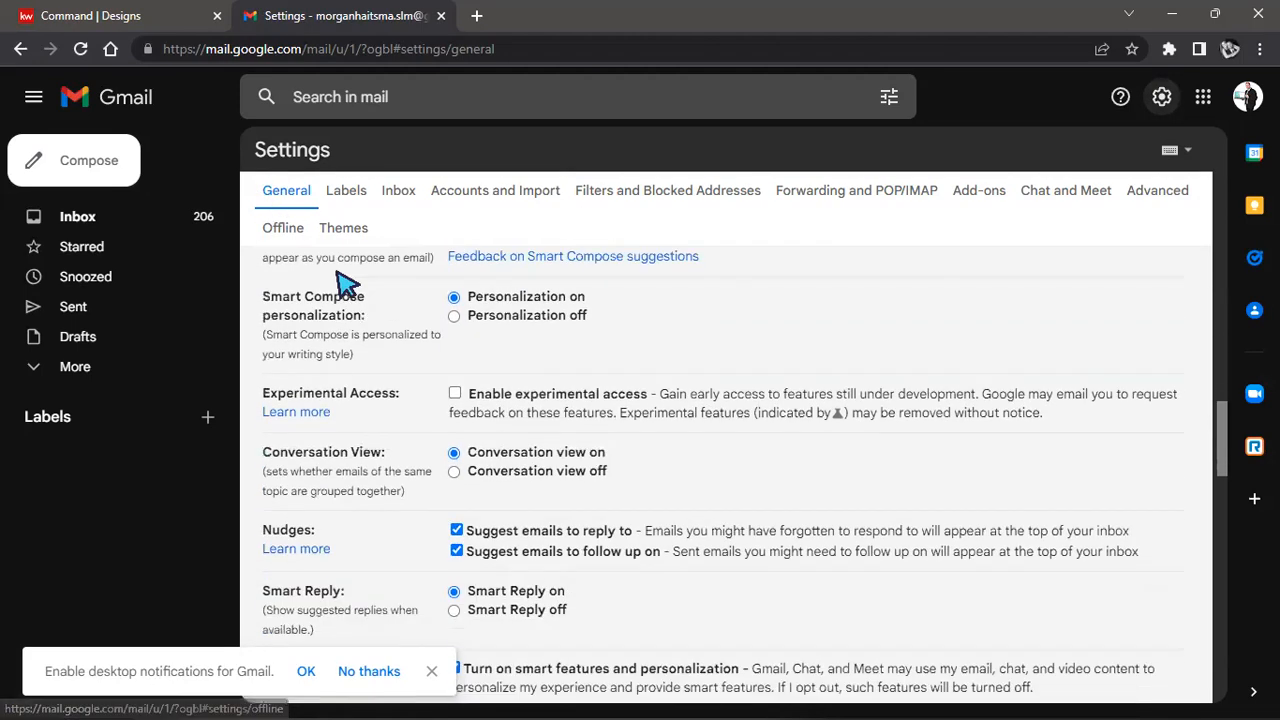
scroll(390, 370, down, 10)
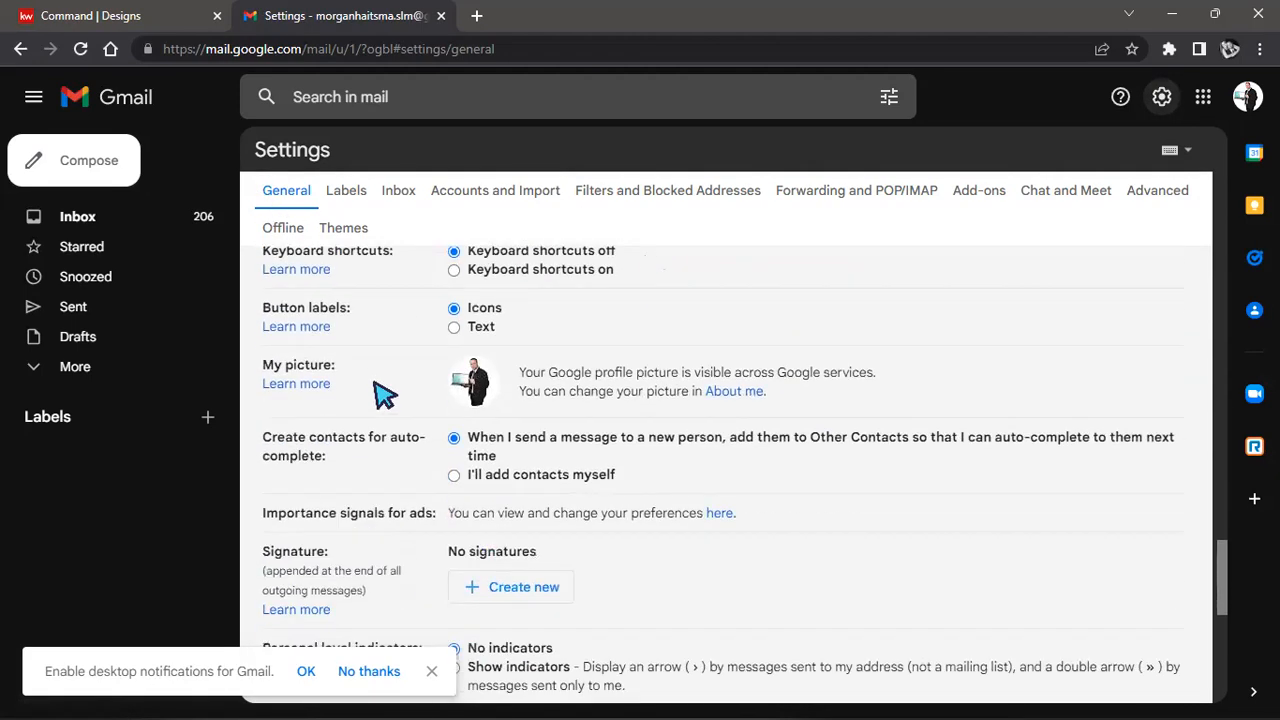
scroll(417, 395, up, 4)
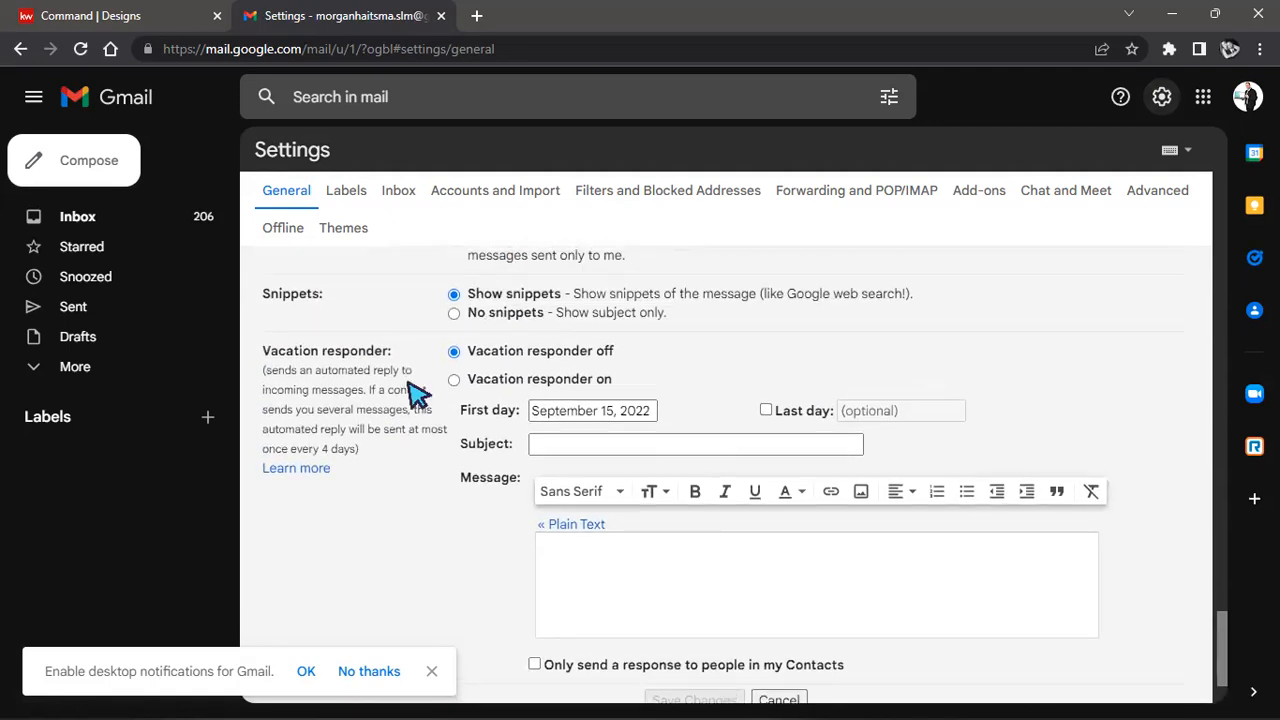
scroll(420, 397, up, 1)
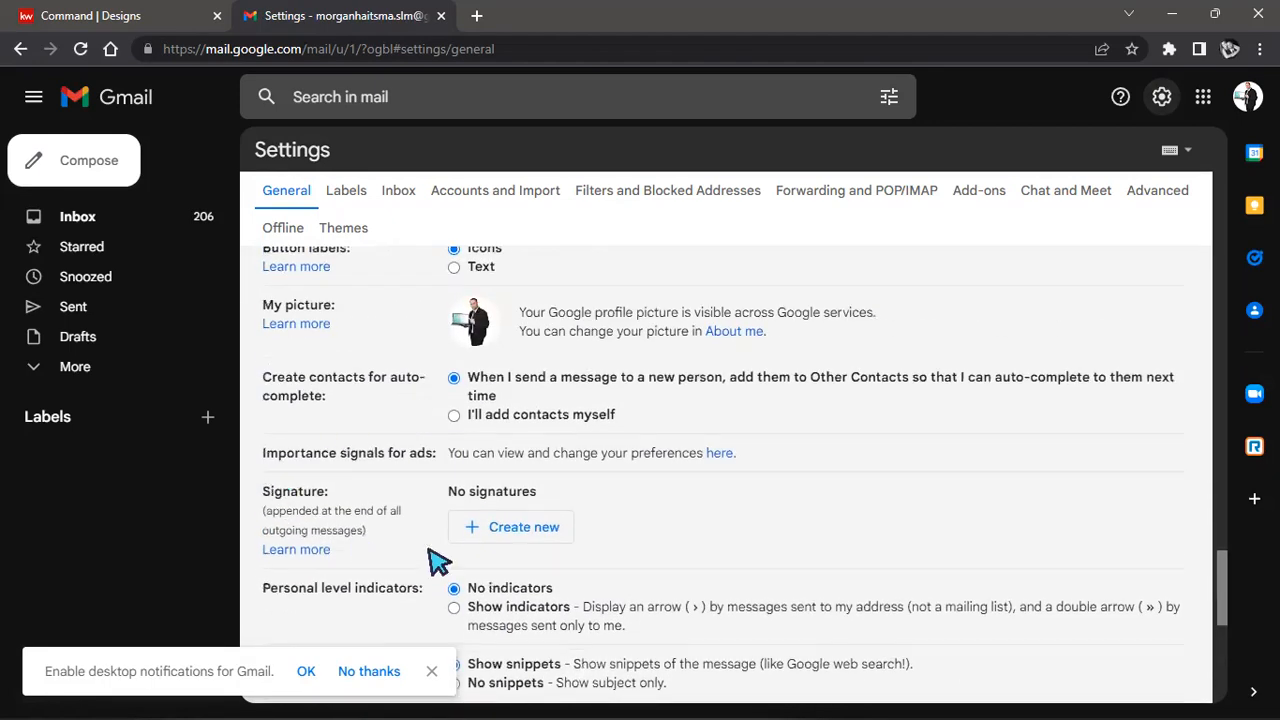
Create a signature named with the agent's first name and 9.15, and upload the exported signature PNG.
click(525, 530)
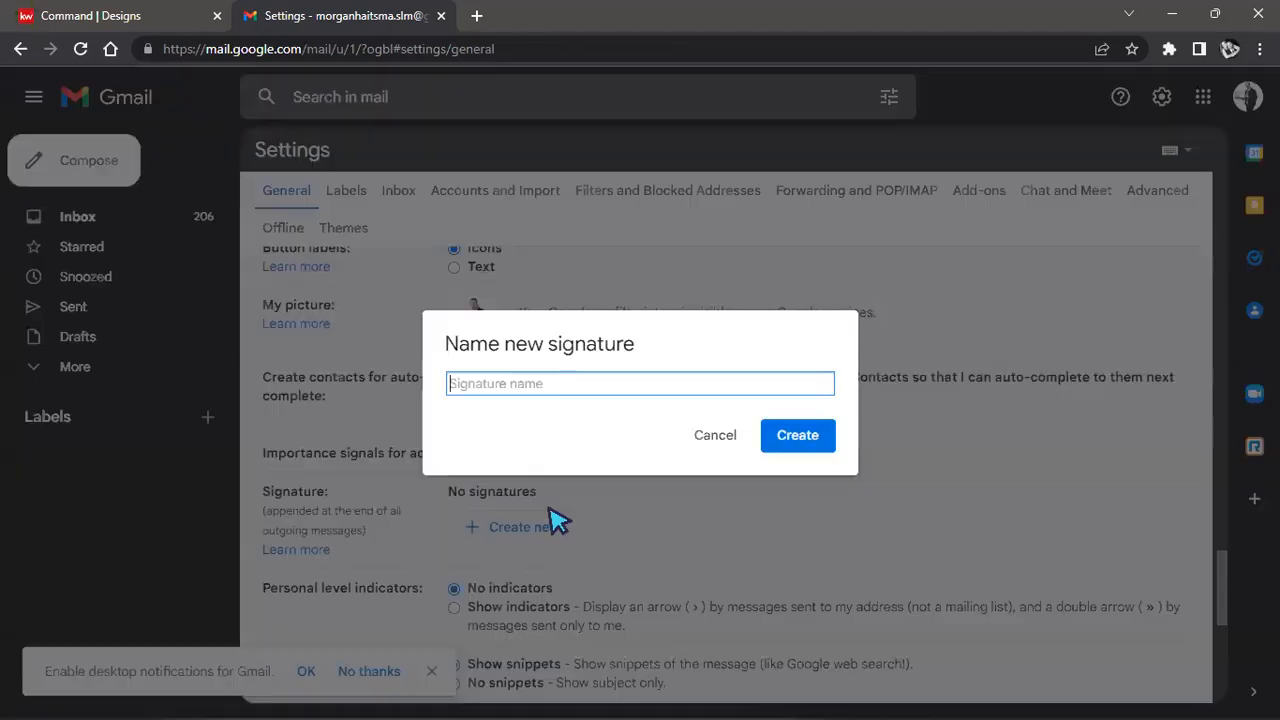
click(812, 447)
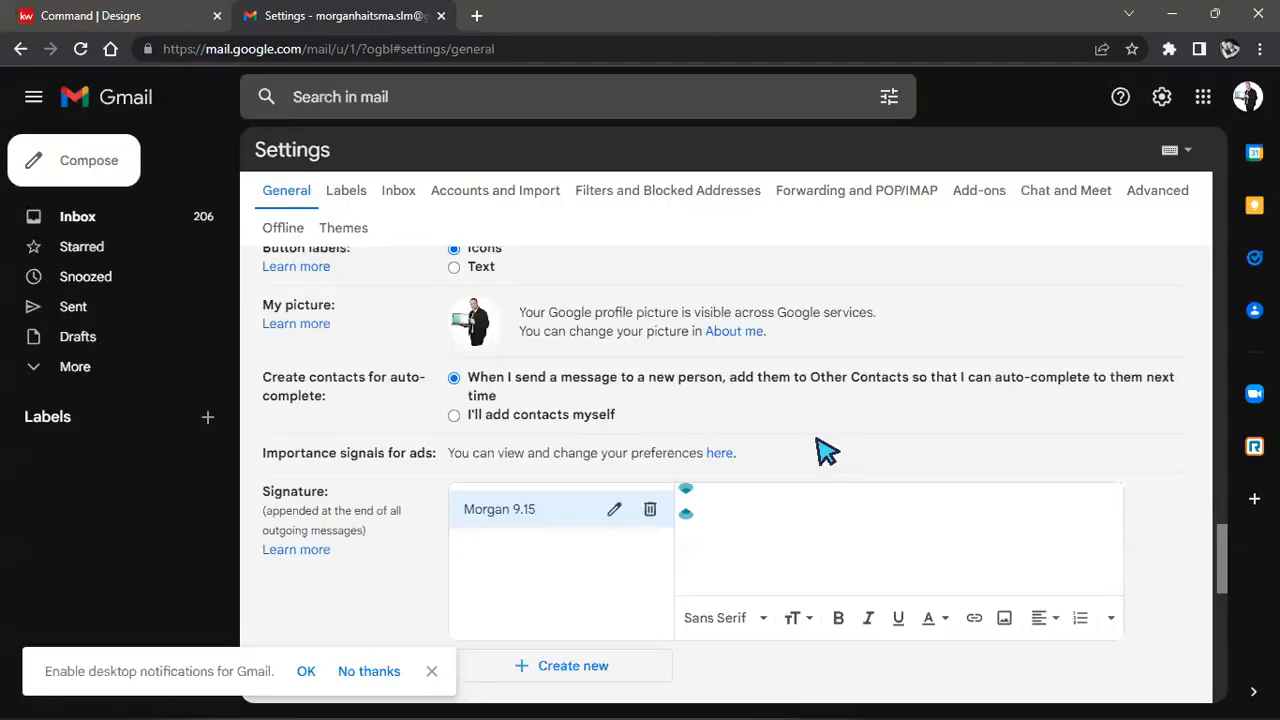
click(1004, 617)
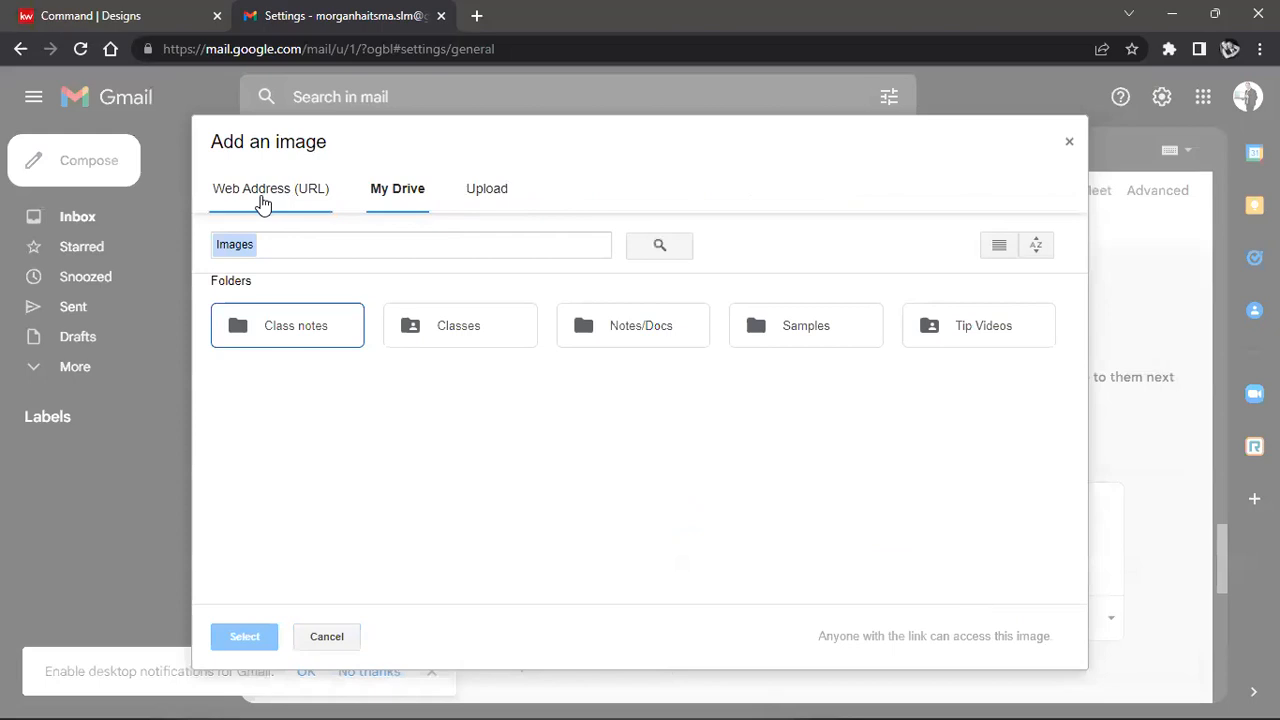
click(476, 194)
click(633, 440)
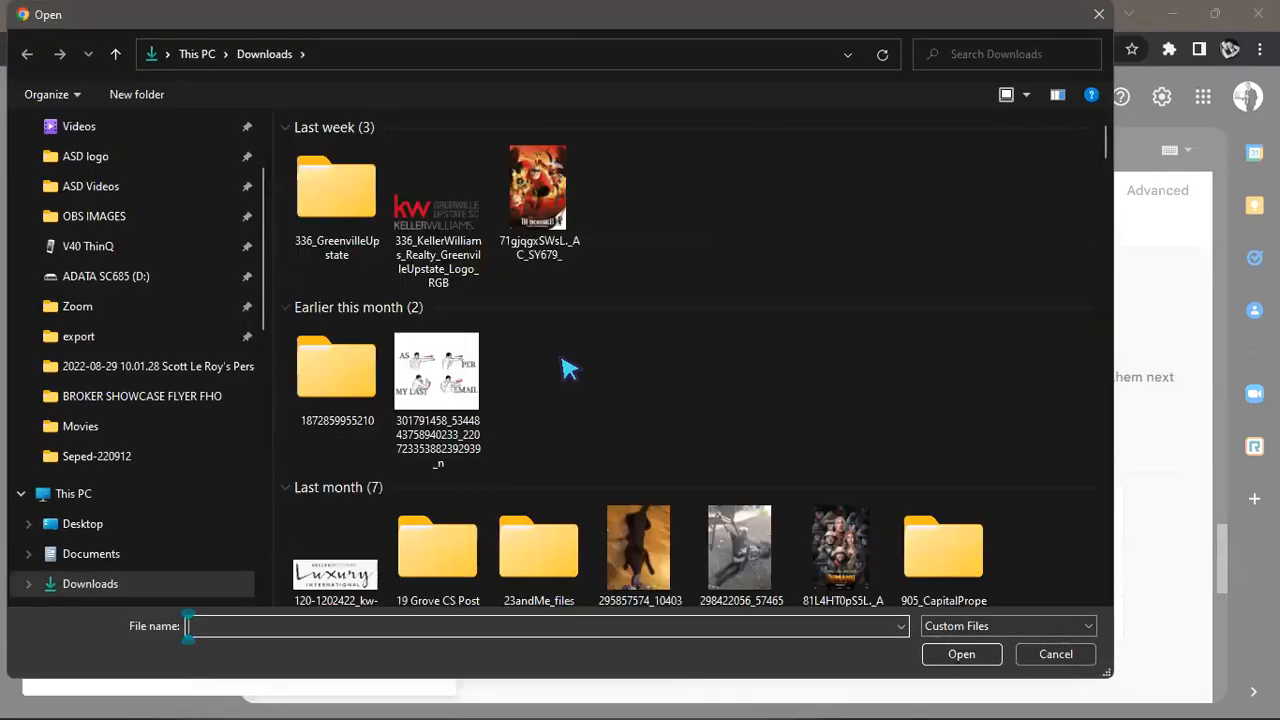
click(342, 180)
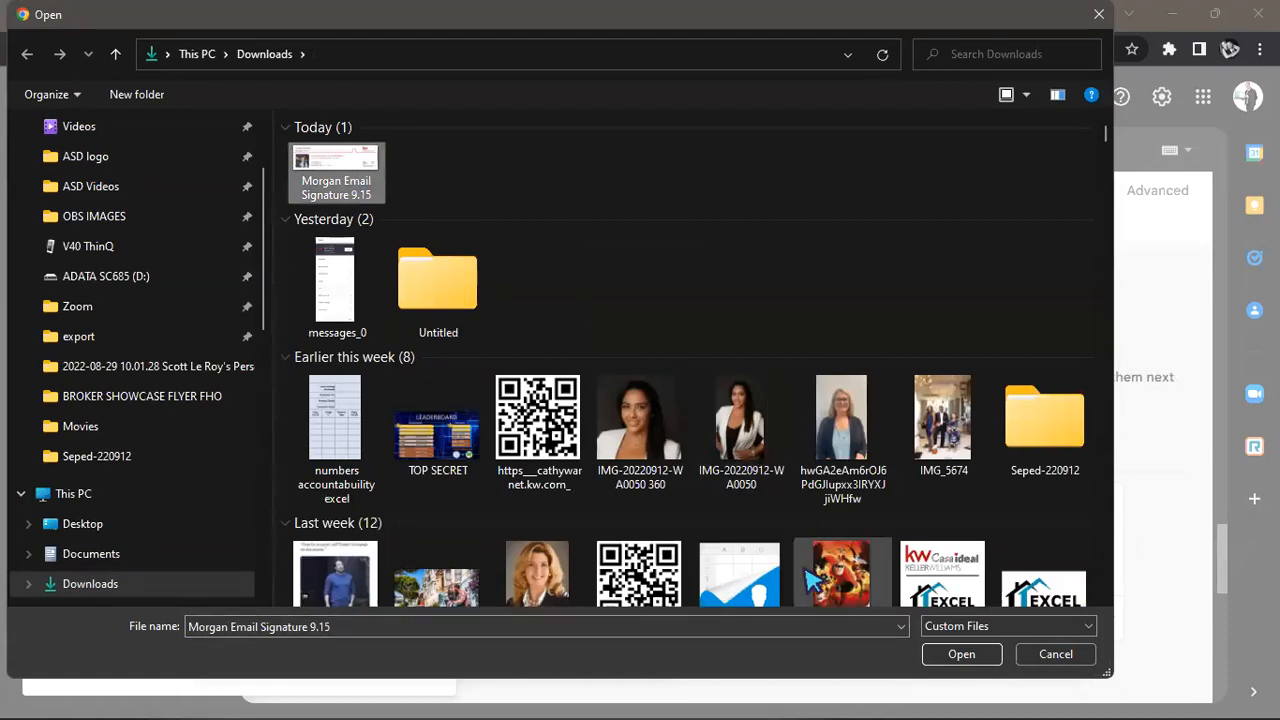
click(960, 656)
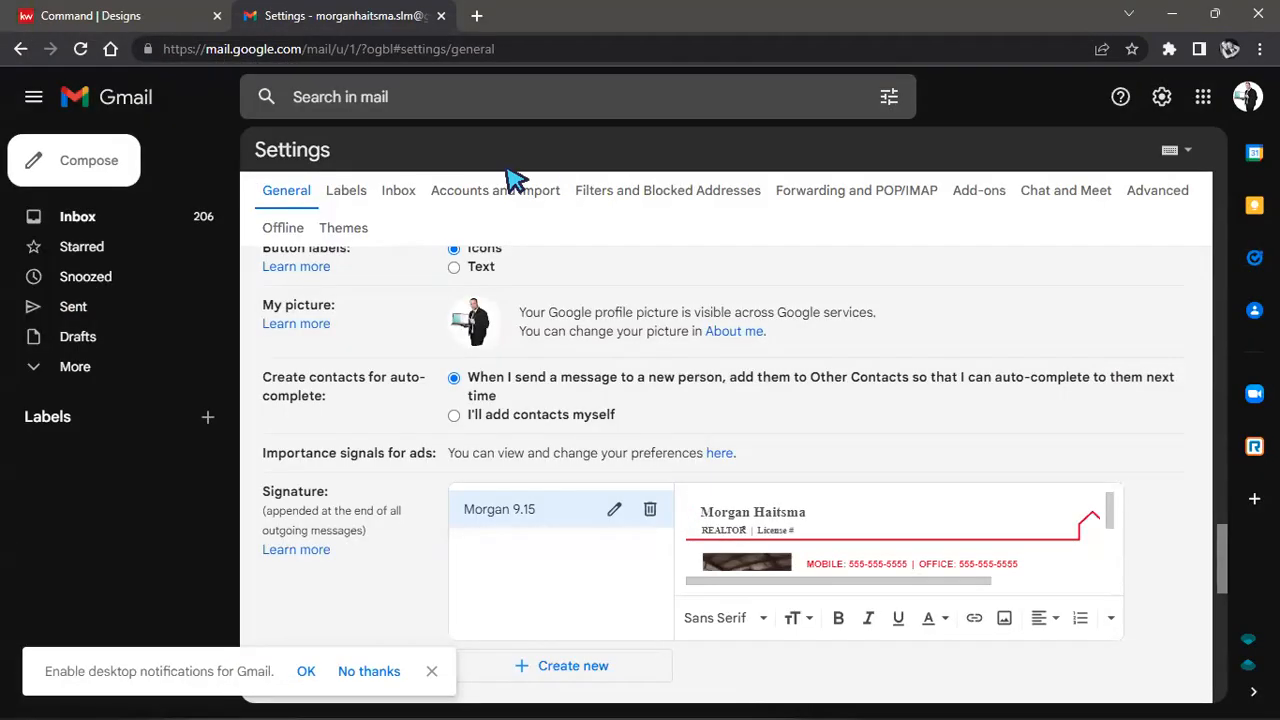
Adjust the signature image and save the new signature.
scroll(1023, 563, down, 2)
scroll(868, 530, up, 3)
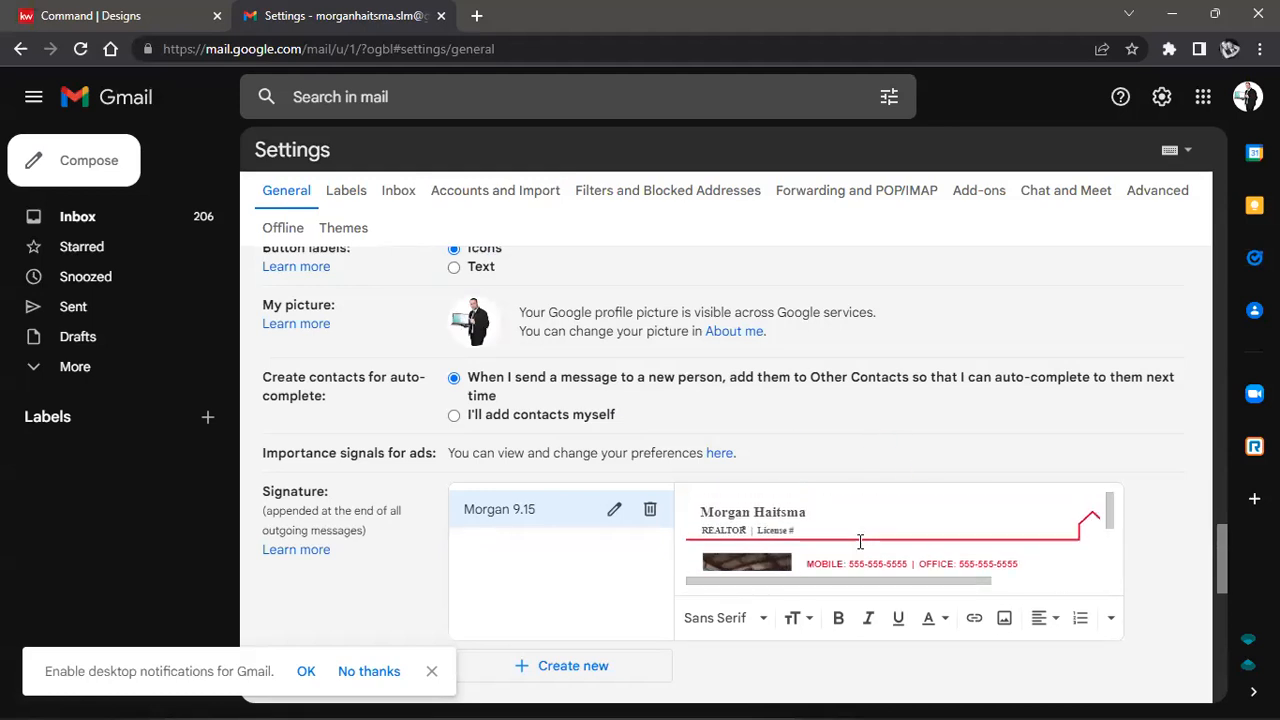
mouse_move(900, 580)
mouse_down()
mouse_move(1010, 578)
mouse_move(994, 371)
mouse_up()
scroll(994, 371, down, 8)
click(688, 602)
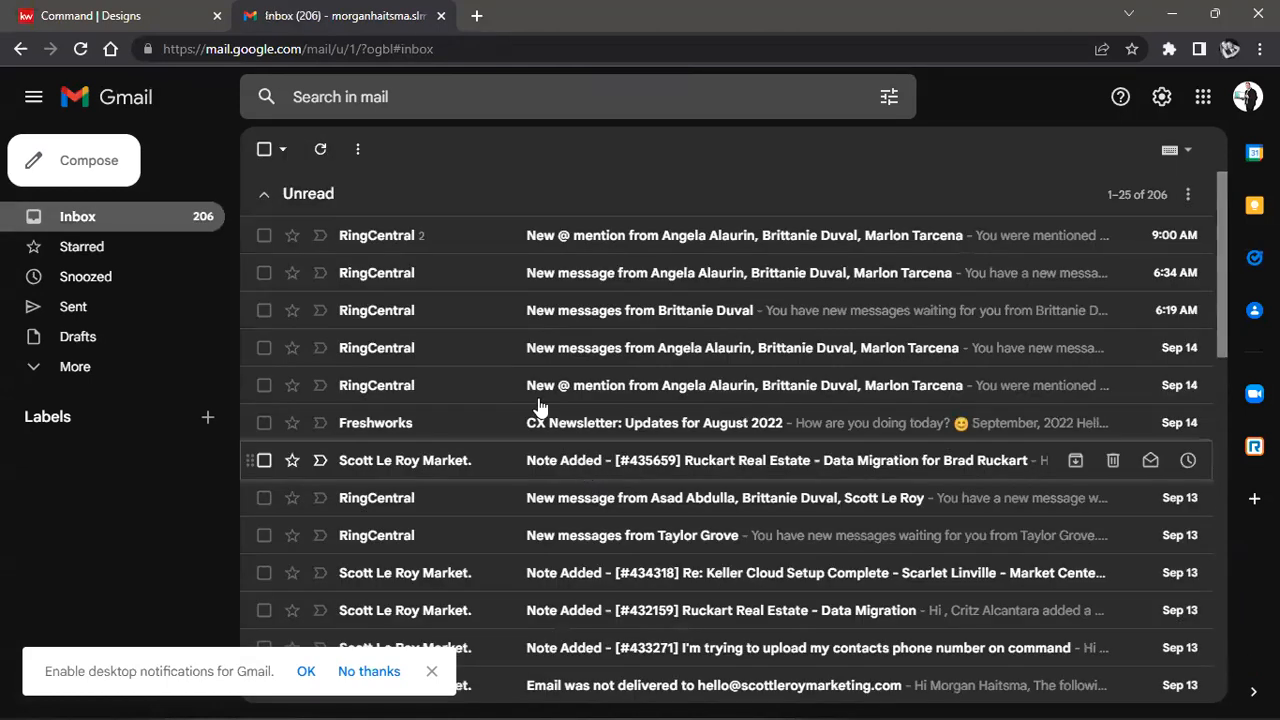
Start a full-screen new message and insert the 9.15 signature into it.
click(83, 170)
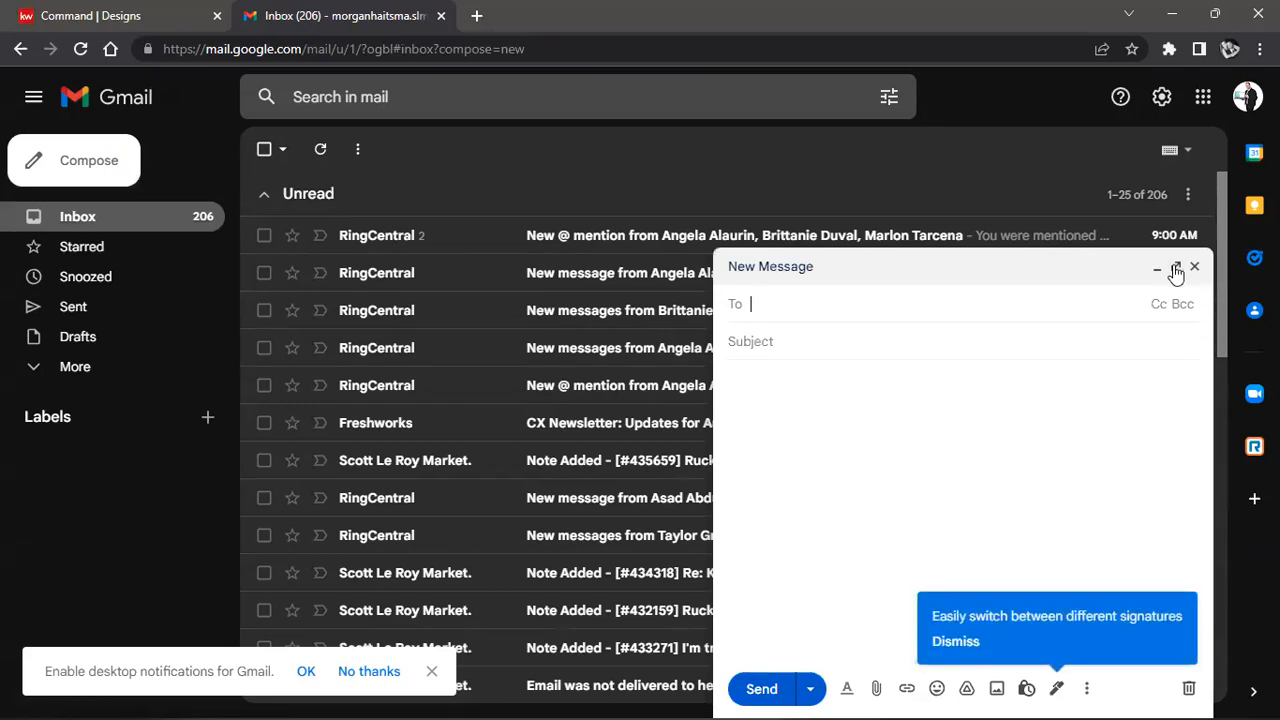
click(1176, 270)
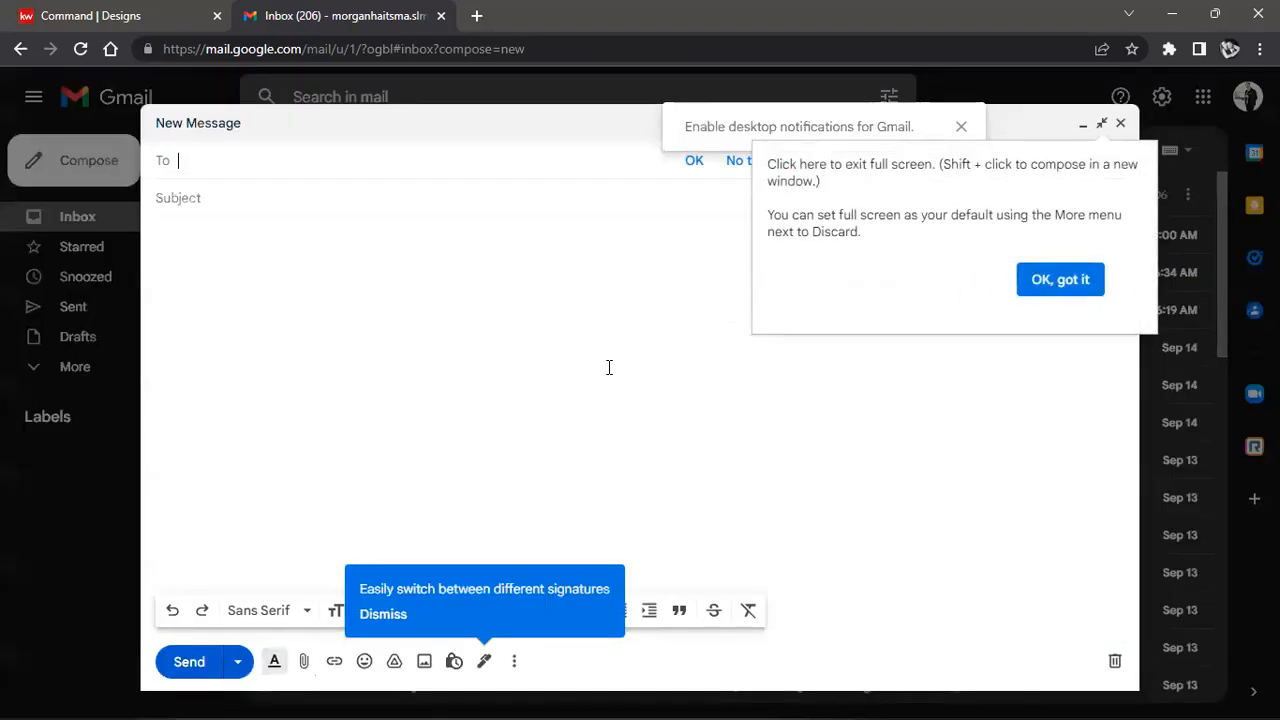
click(484, 662)
click(540, 632)
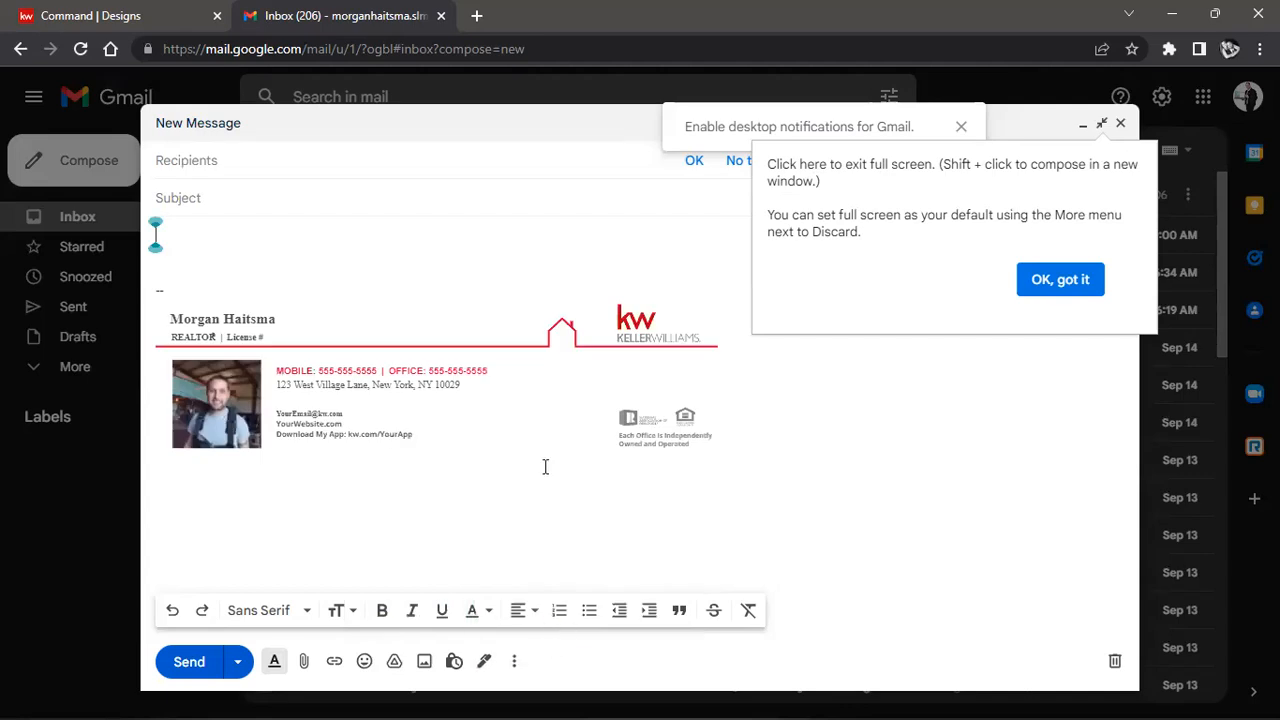
click(399, 541)
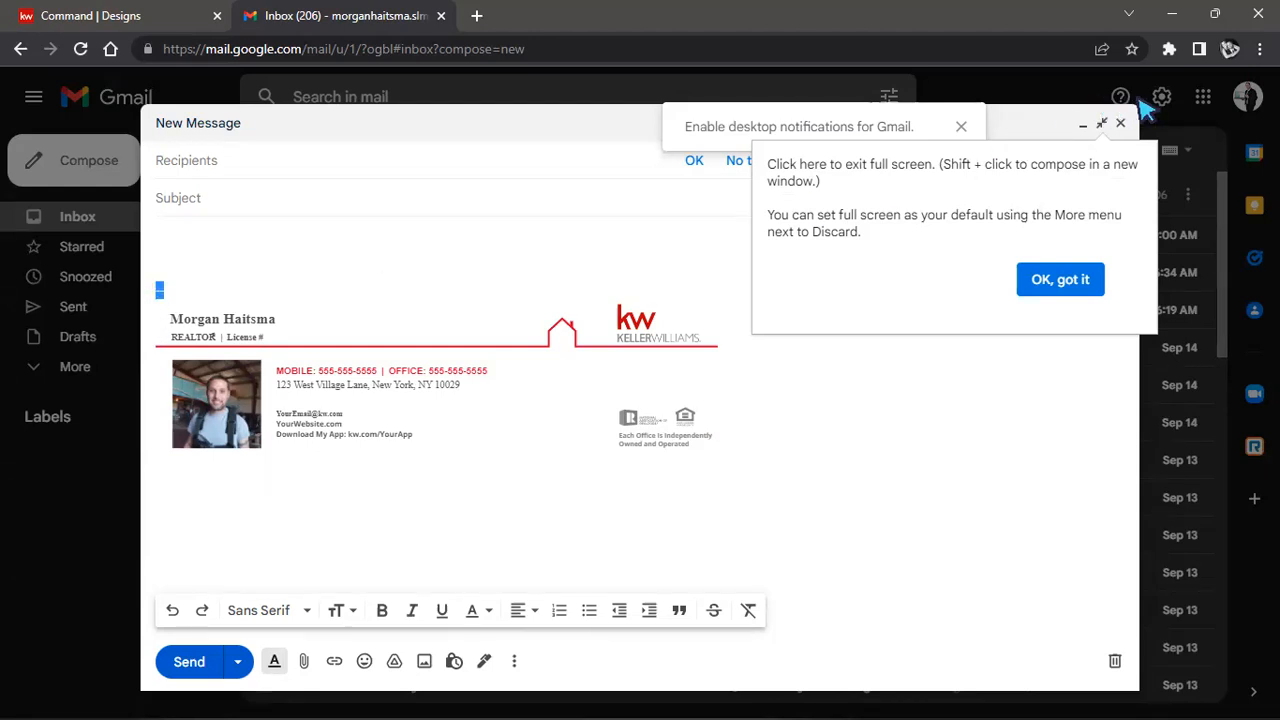
Shrink the draft out of the way and open the full Gmail settings page.
click(1158, 106)
click(1161, 98)
click(1105, 190)
Set the 9.15 signature as the default for new emails and for replies/forwards.
scroll(665, 350, down, 10)
scroll(665, 350, down, 10)
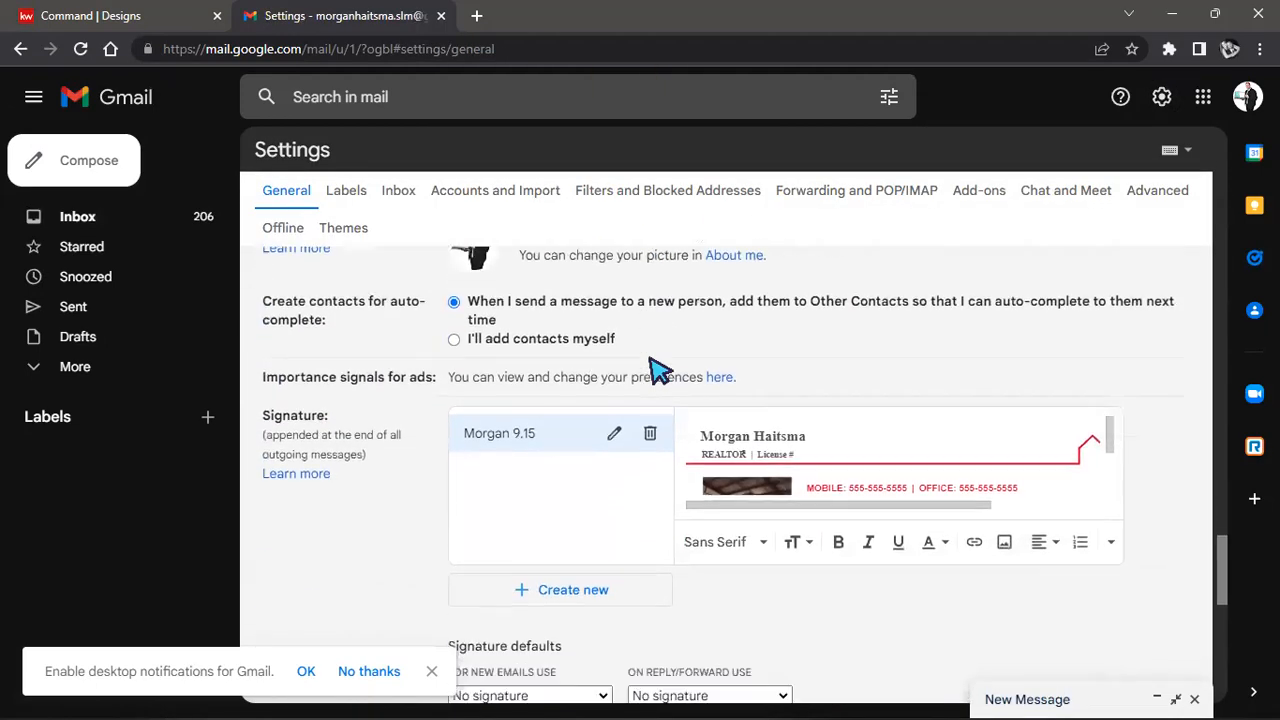
scroll(657, 366, down, 3)
scroll(640, 390, up, 1)
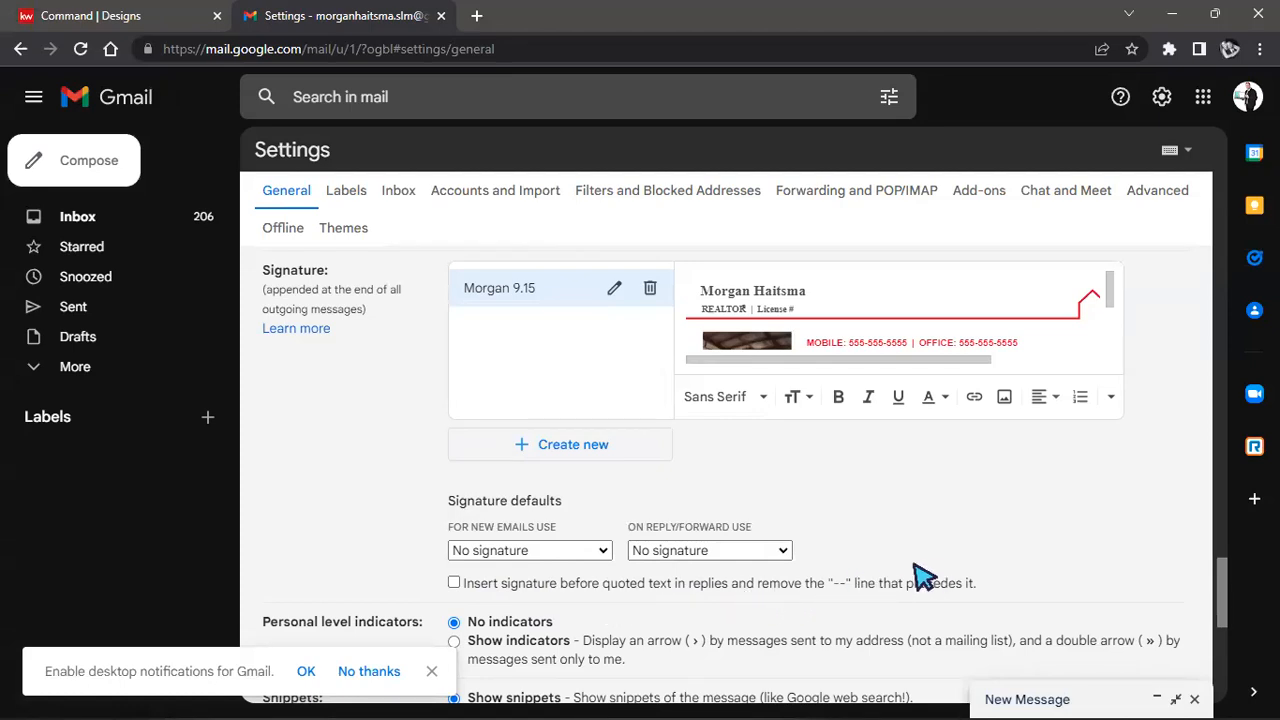
scroll(878, 584, up, 1)
scroll(877, 584, down, 1)
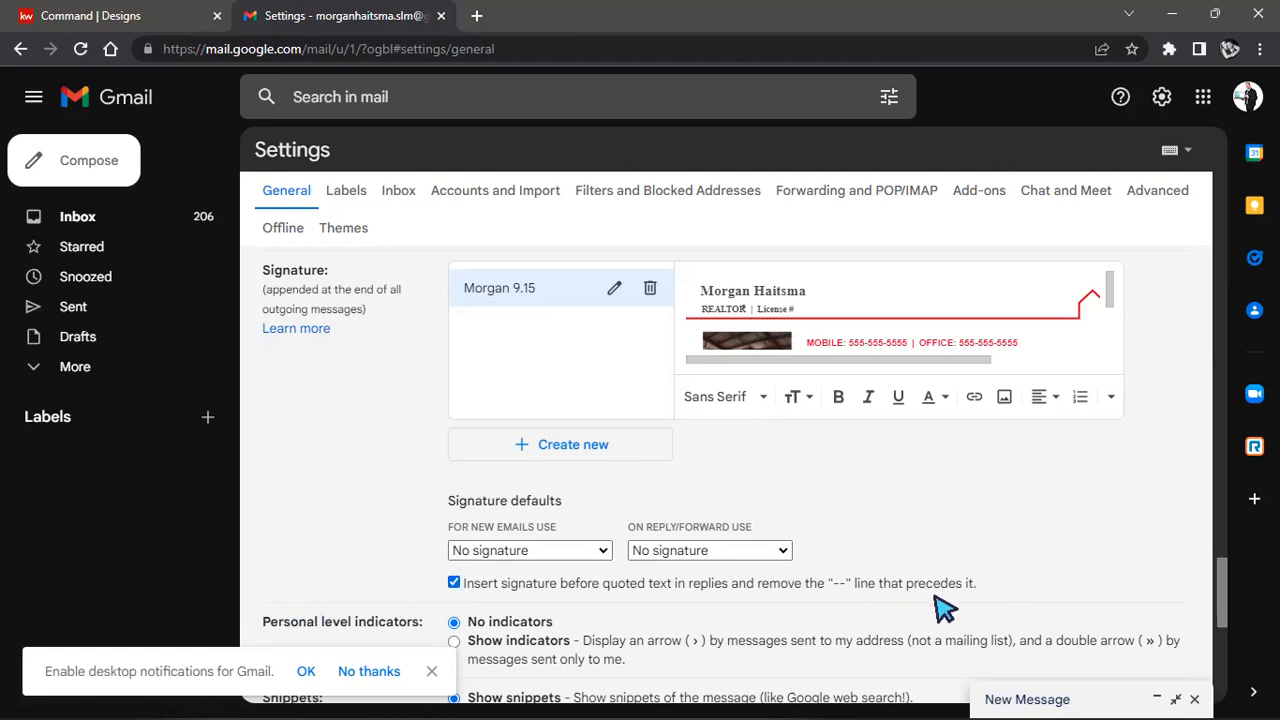
click(519, 550)
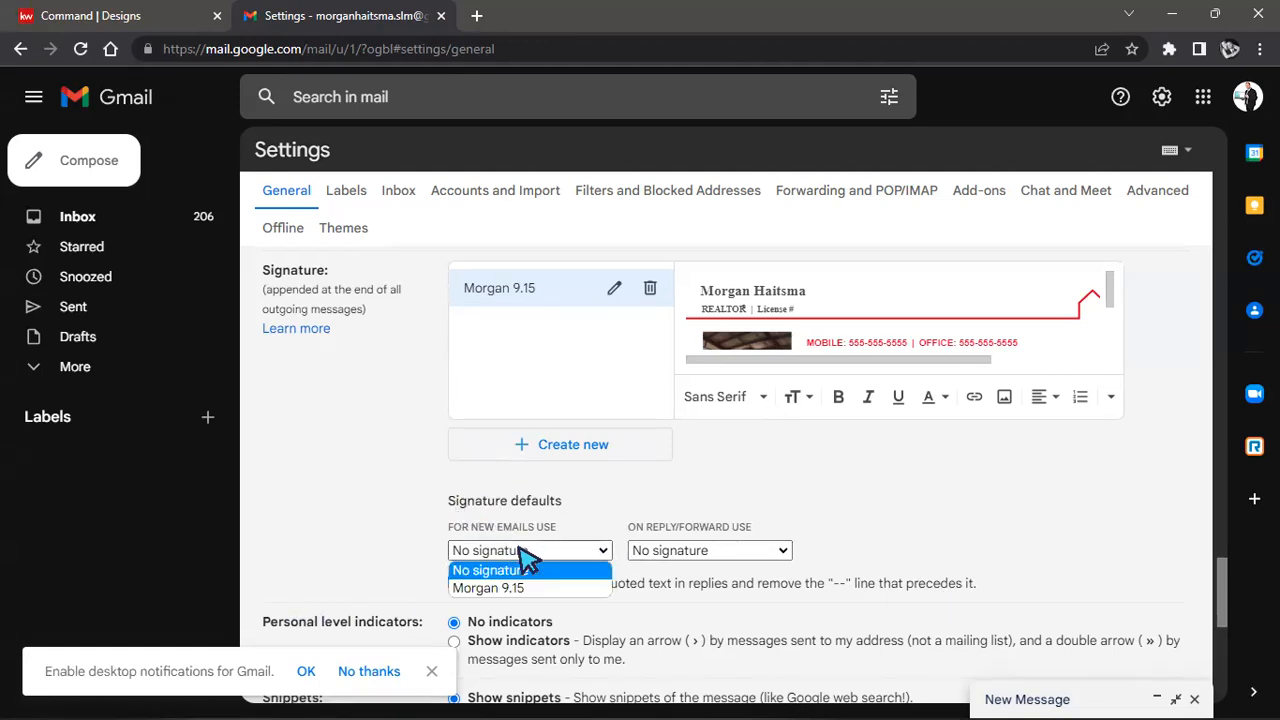
click(518, 588)
click(730, 552)
click(700, 588)
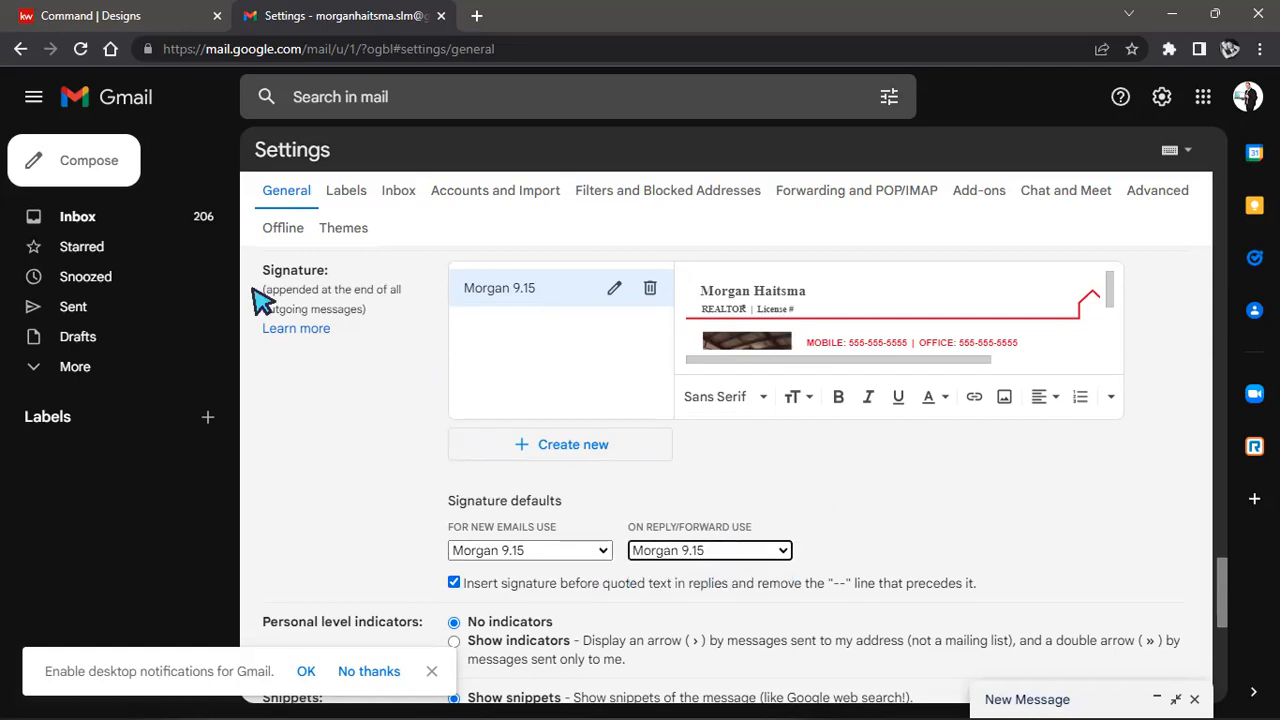
Save the signature defaults and start a new message to check the signature.
scroll(837, 491, down, 5)
click(697, 604)
click(72, 161)
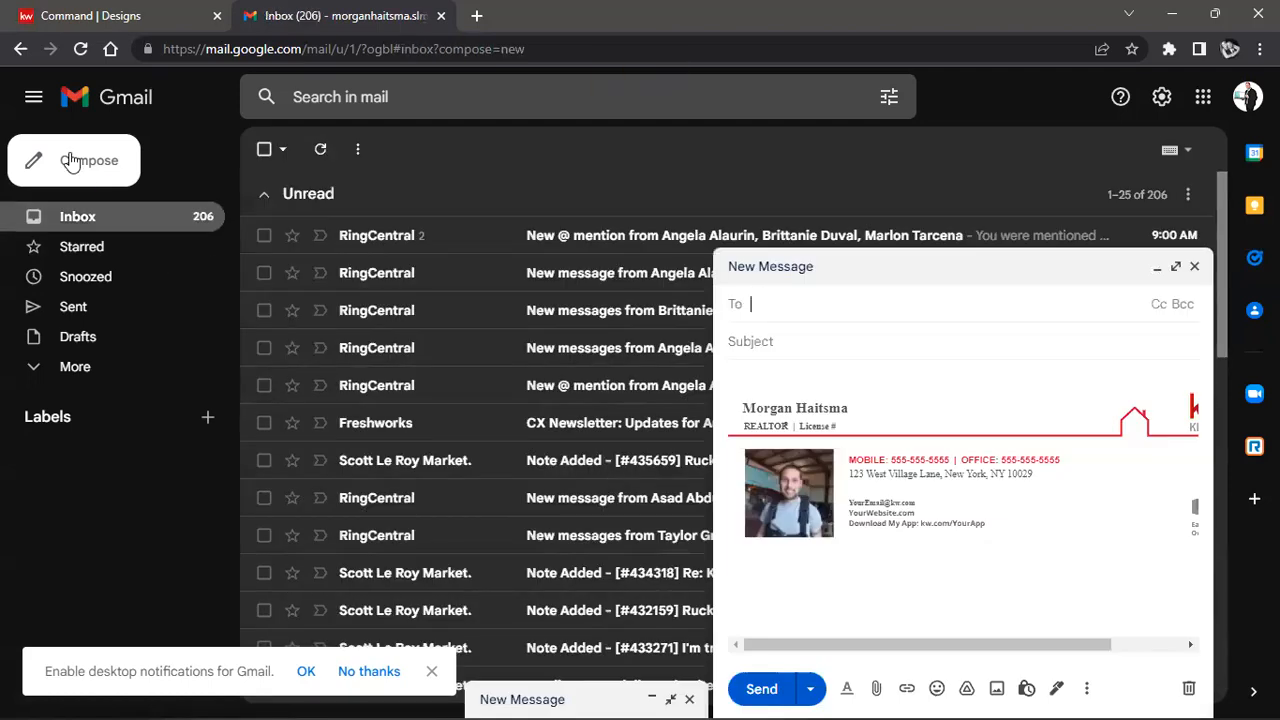
Make the new message full screen, then switch to the Command | Designs tab.
click(1178, 267)
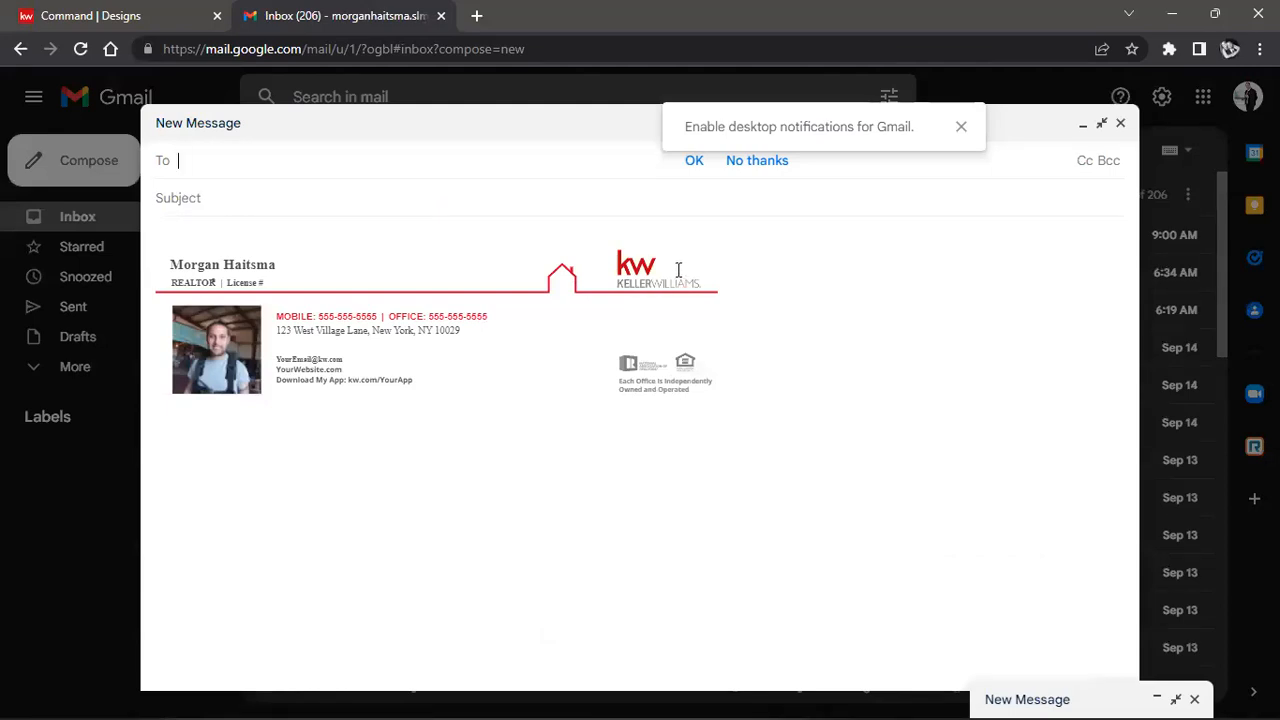
click(128, 26)
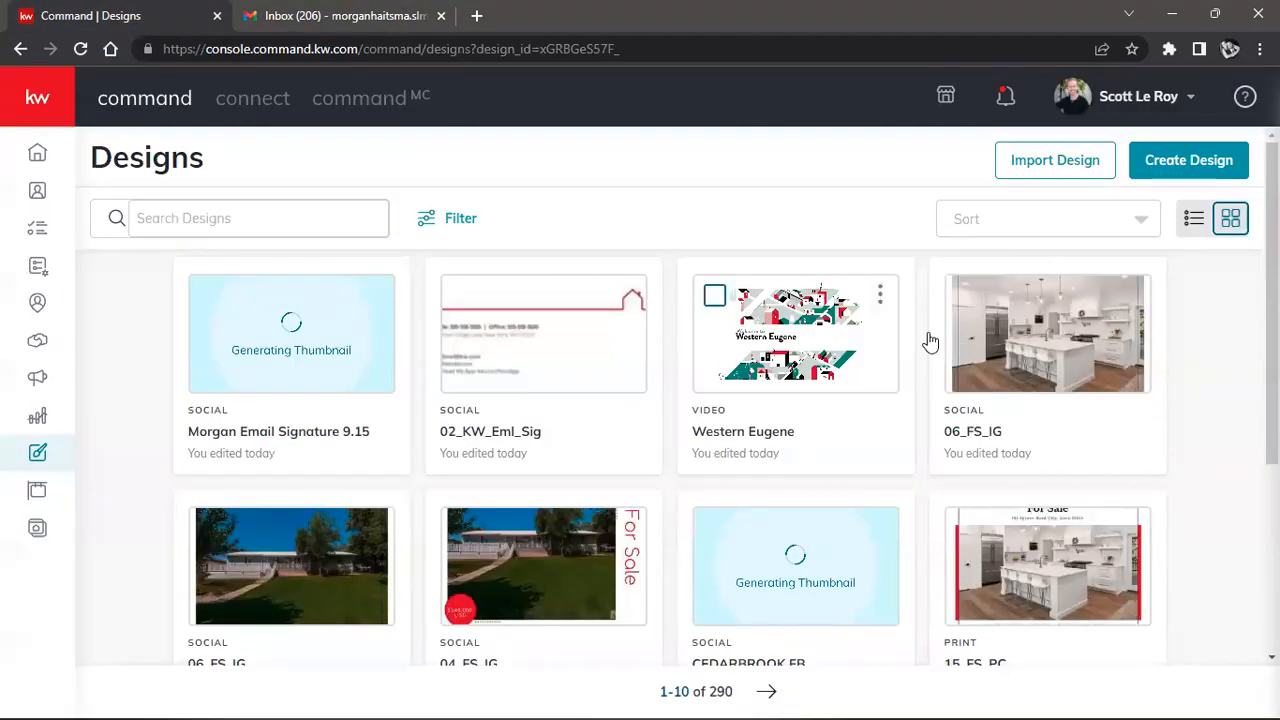
Create a new Social design and continue to the template gallery.
click(1192, 175)
click(570, 383)
click(833, 518)
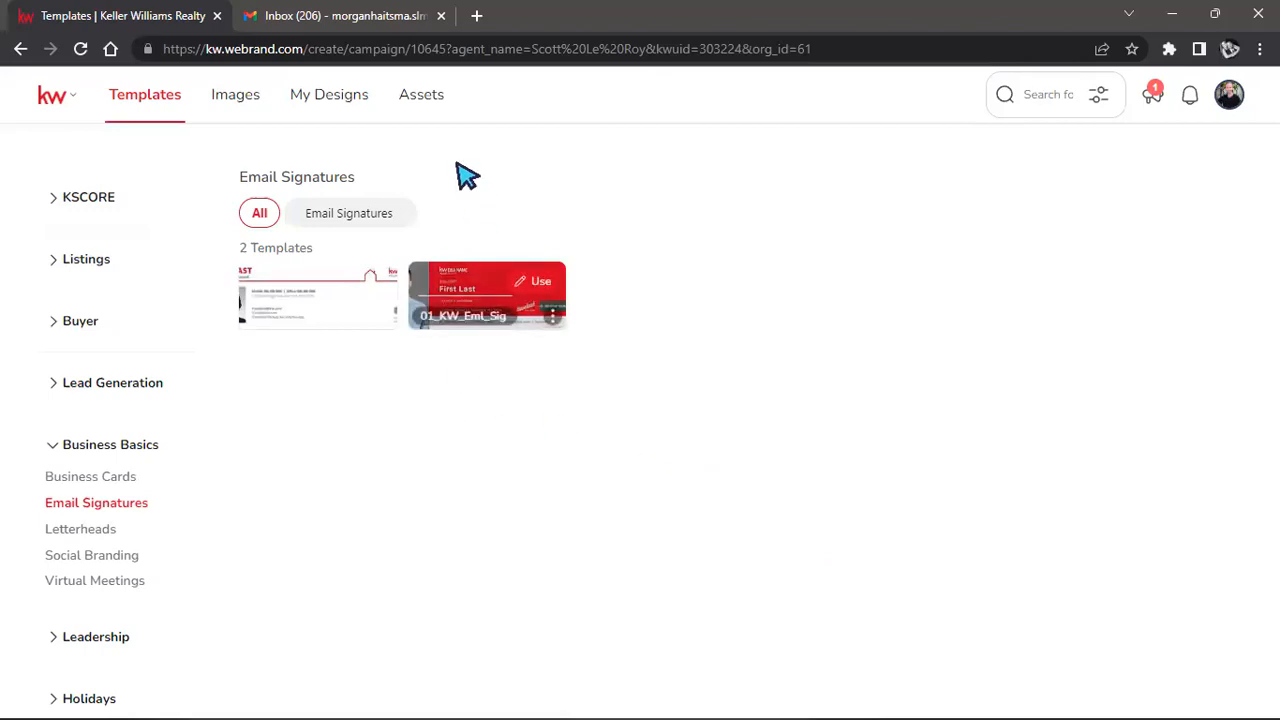
Open the VideoTour_03 template from Lead Generation › KW App in the design editor.
click(80, 385)
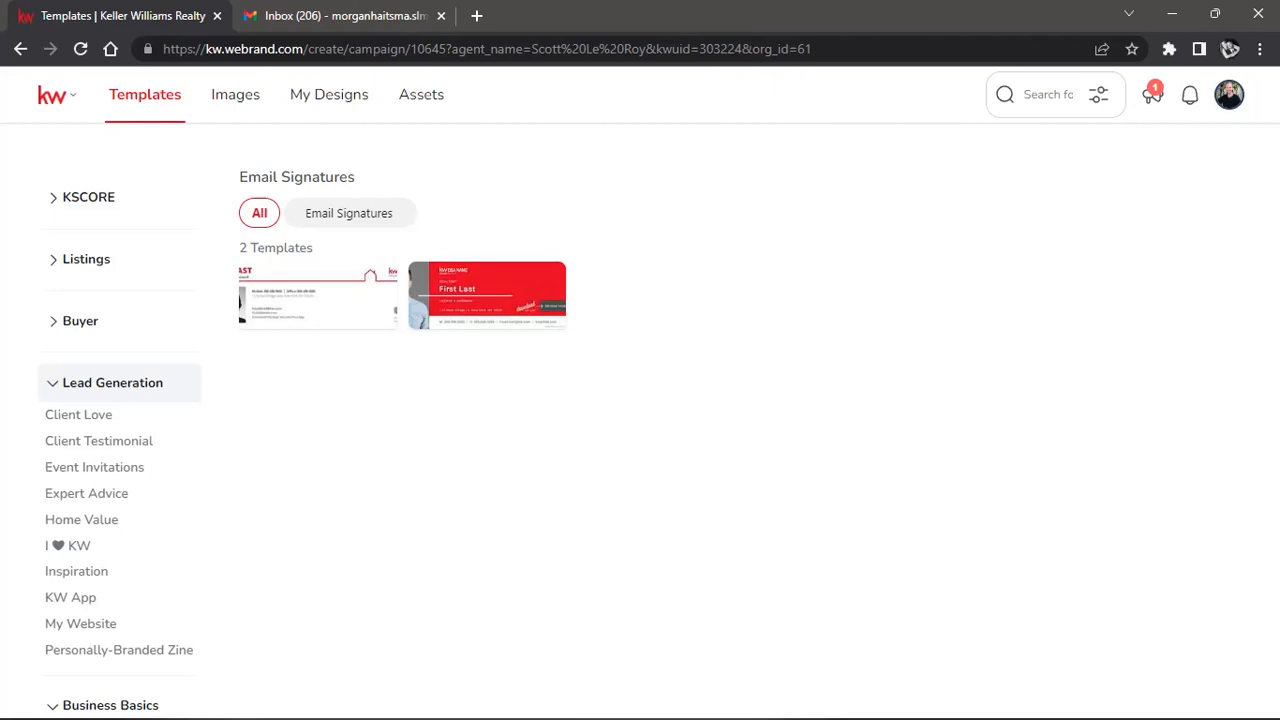
click(73, 605)
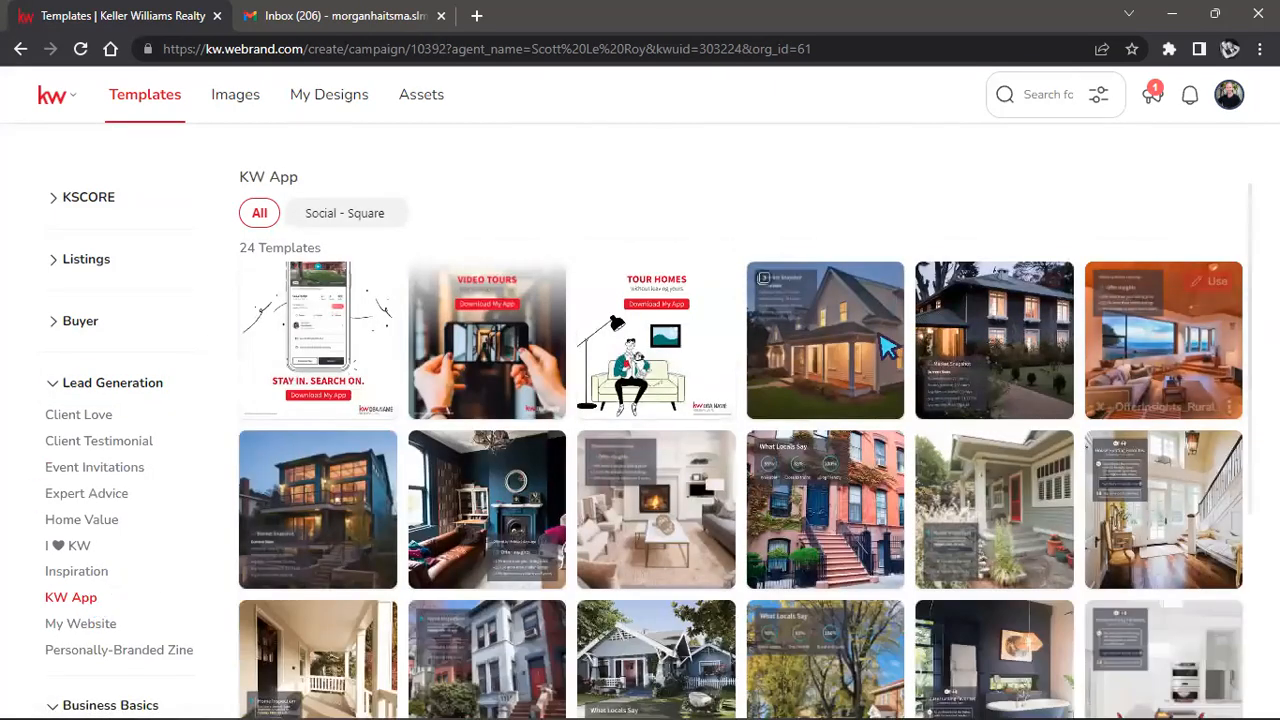
scroll(838, 330, down, 1)
scroll(838, 328, down, 2)
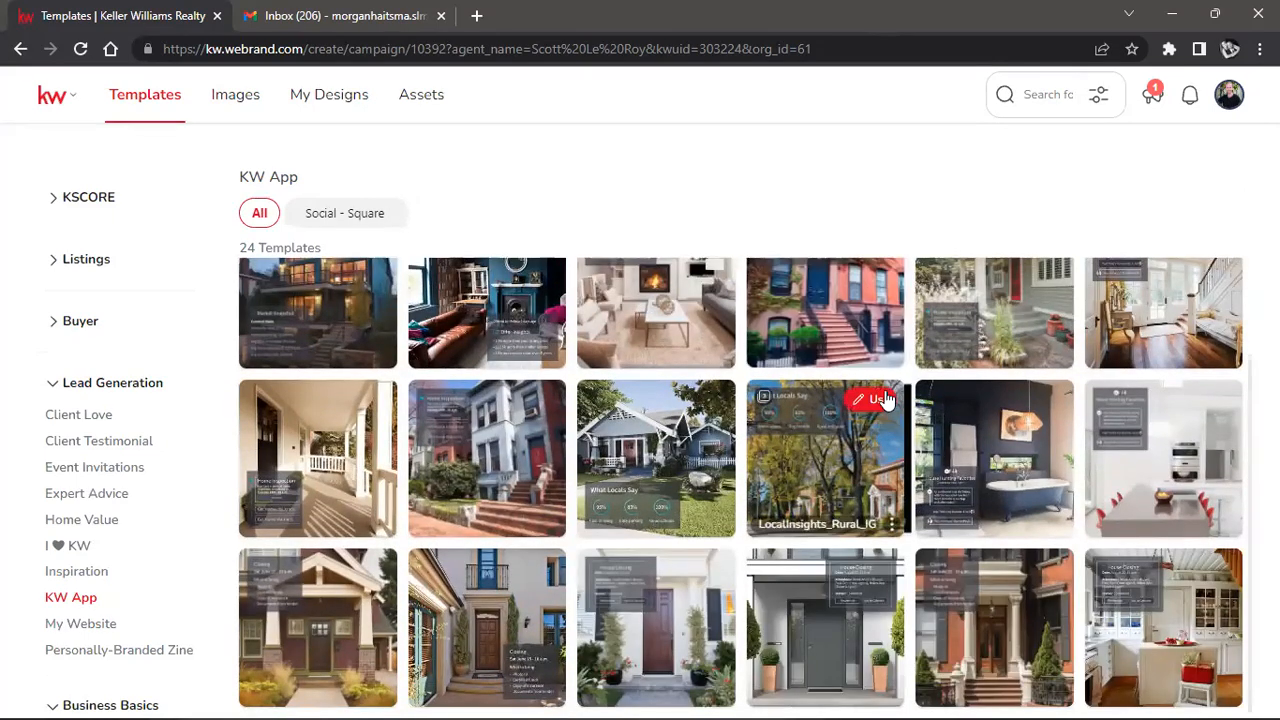
scroll(790, 595, up, 3)
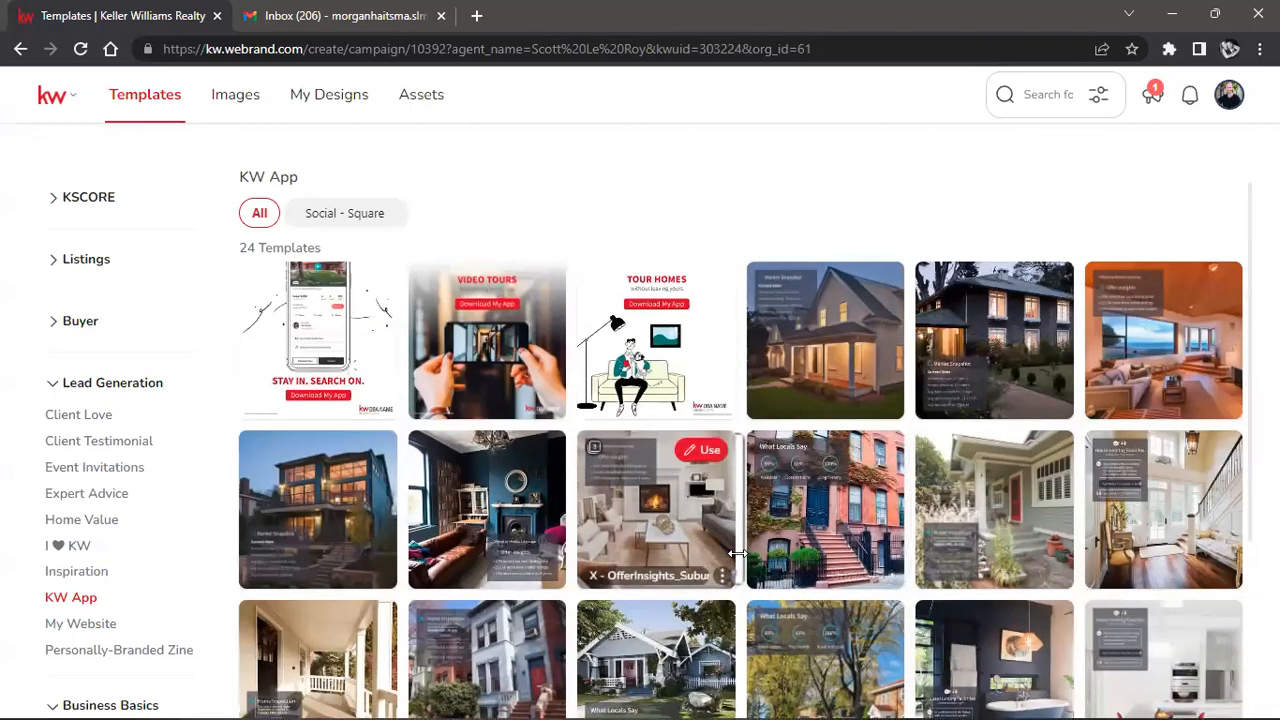
click(372, 282)
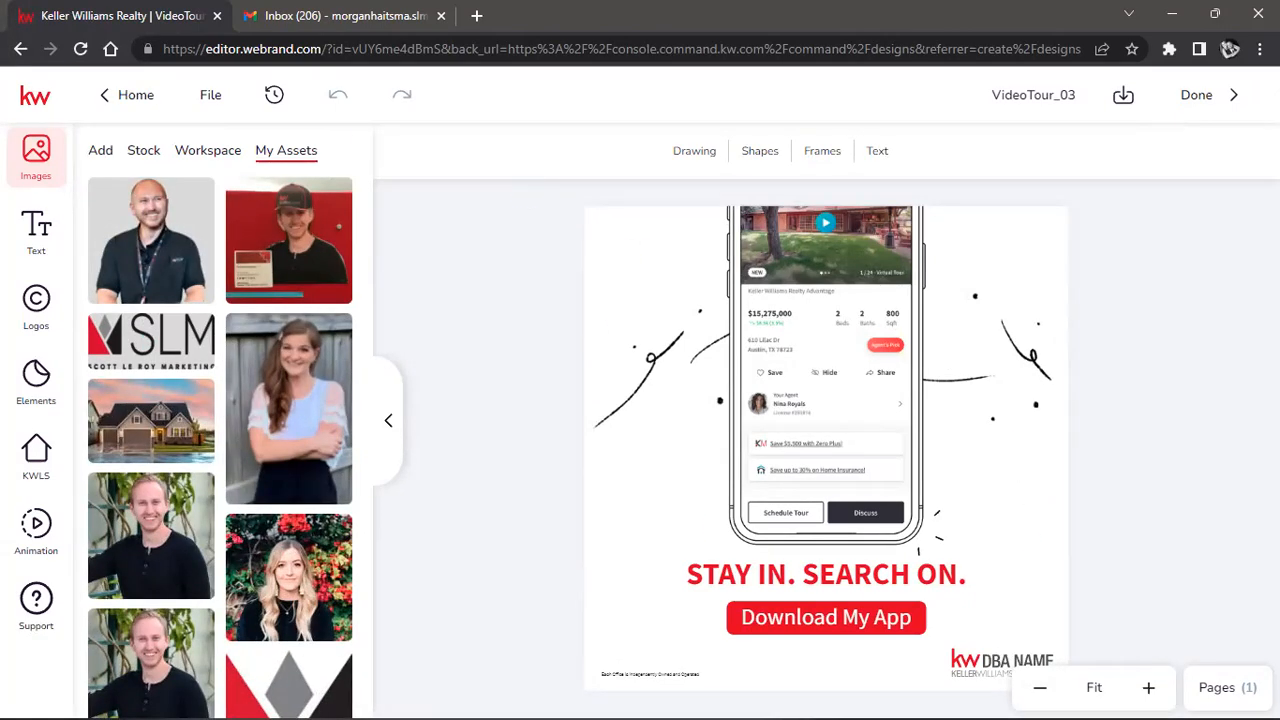
Go back from the editor to the KW App template gallery.
click(22, 49)
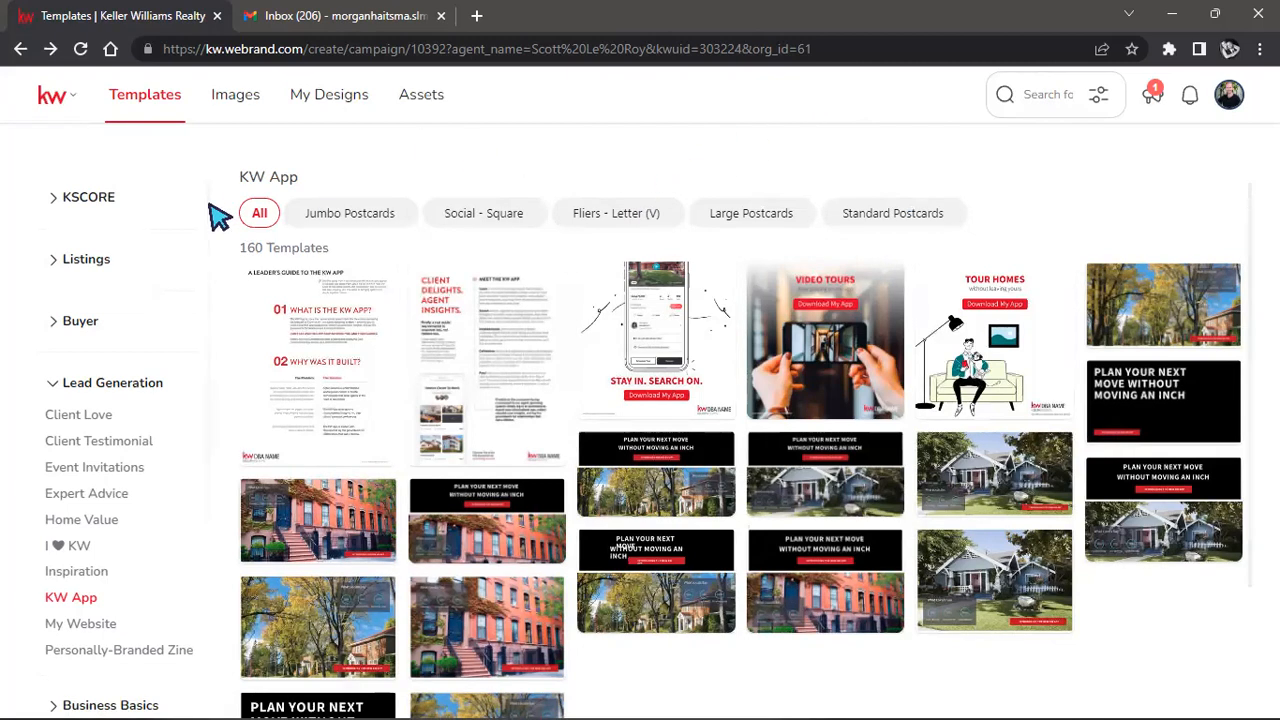
Browse Expert Advice and Client Testimonial templates in the Social - Wide and Square formats.
click(57, 493)
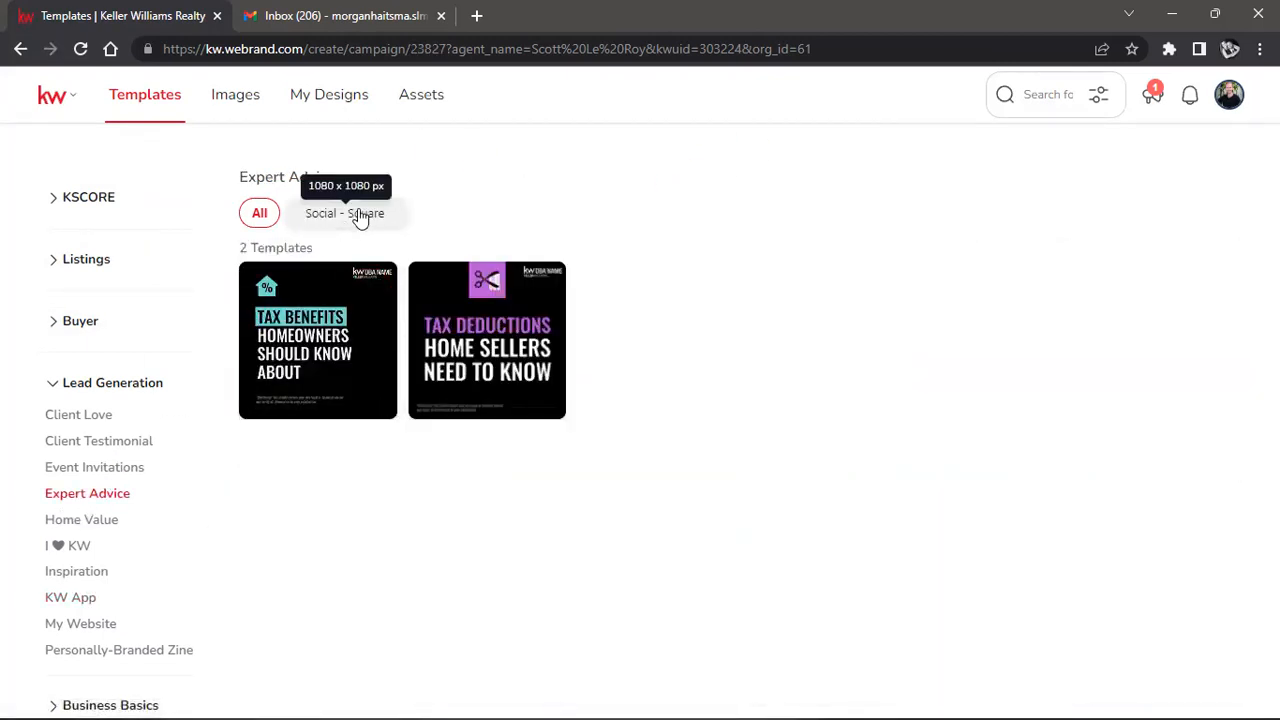
click(108, 443)
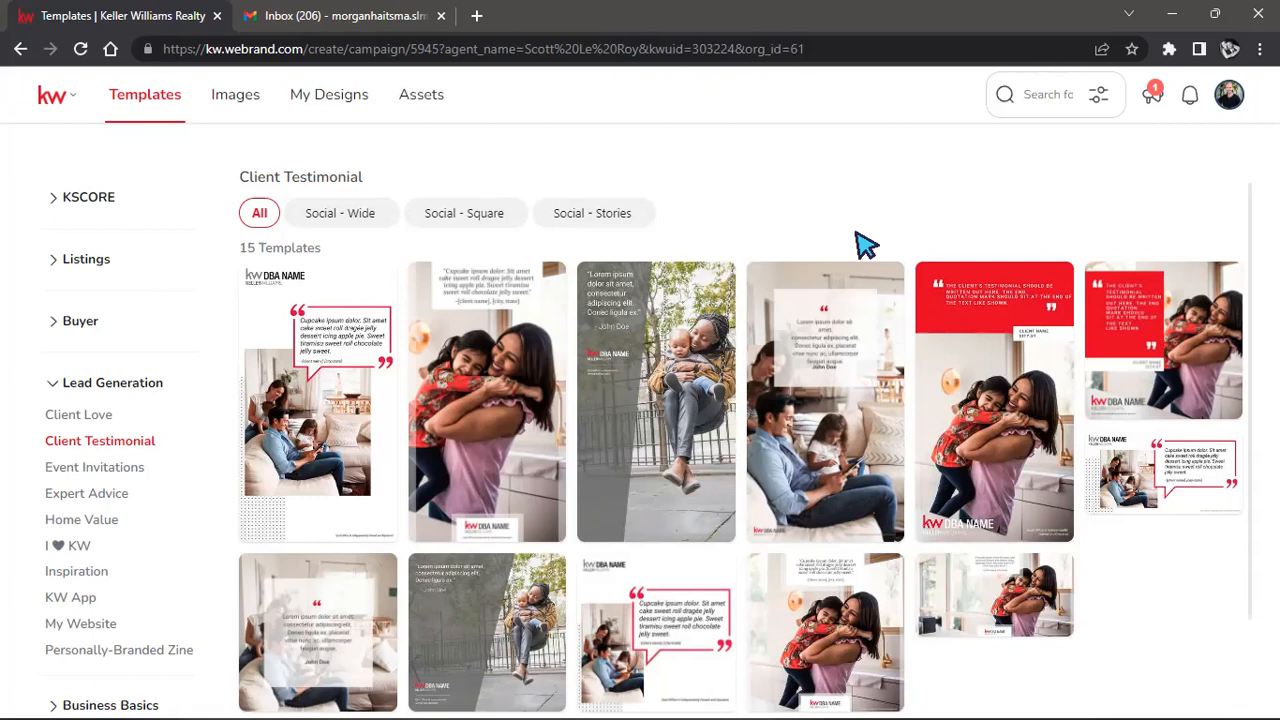
click(335, 215)
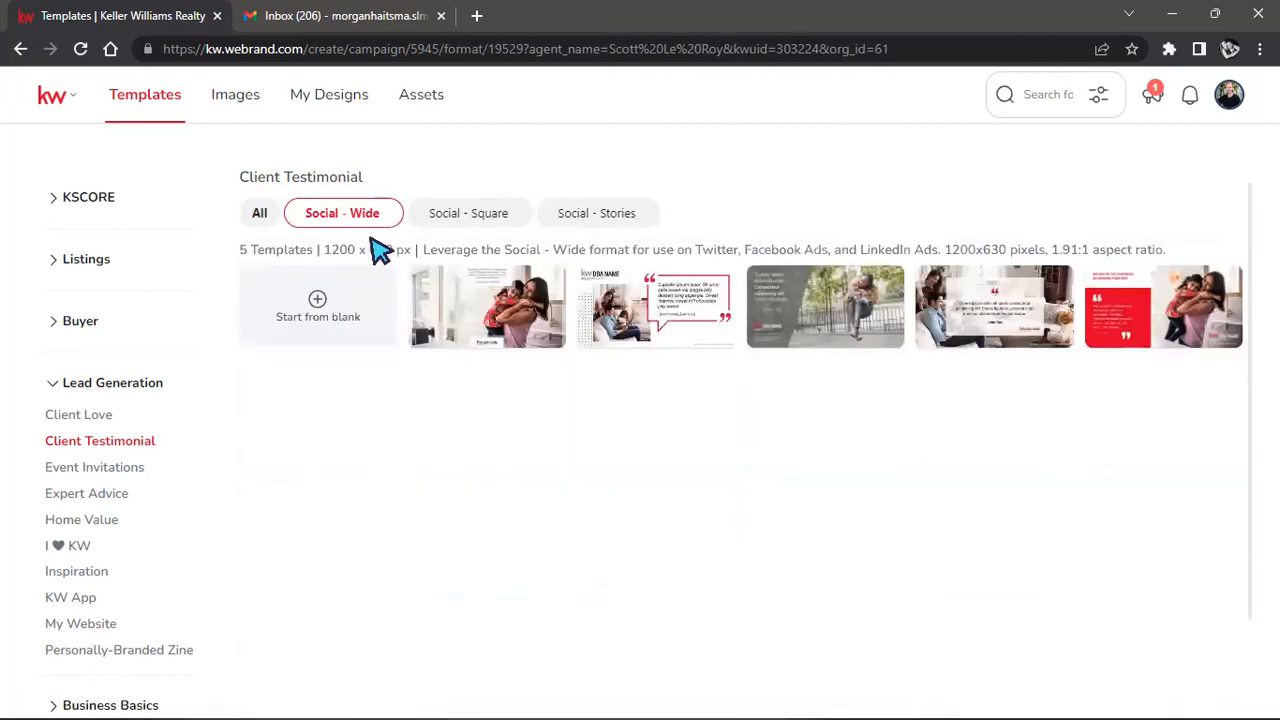
click(498, 218)
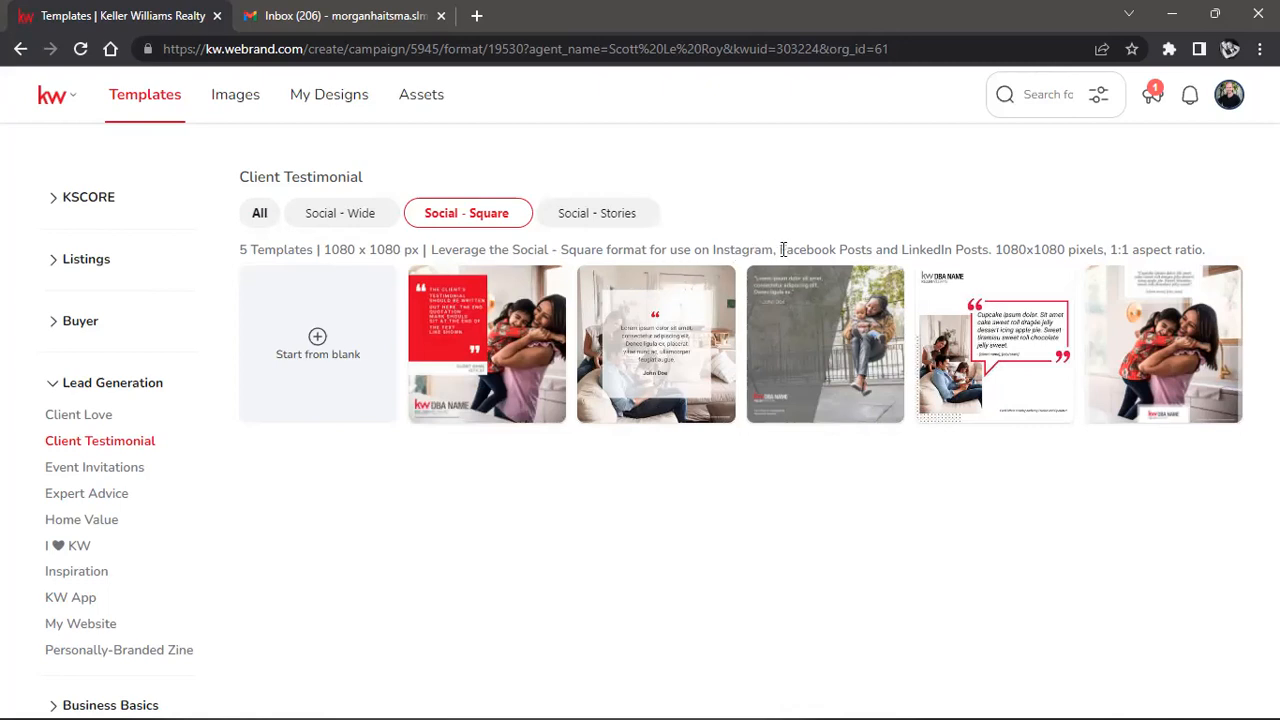
drag(781, 249, 991, 257)
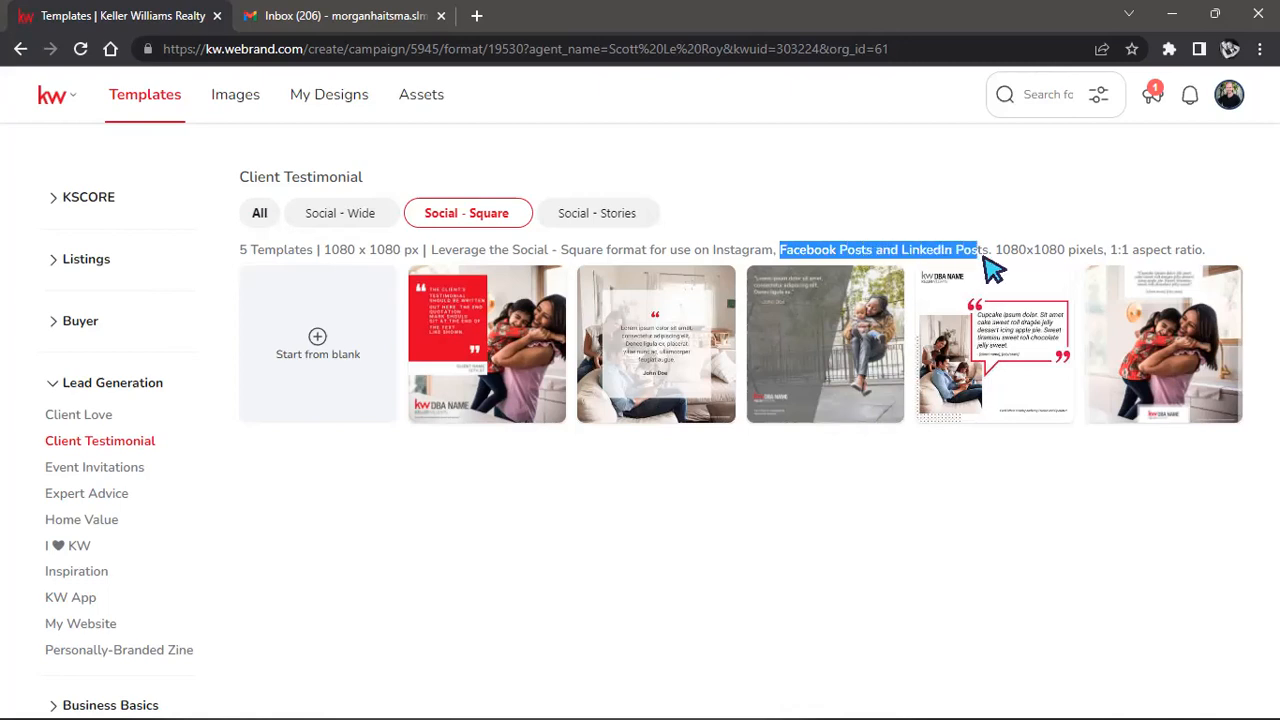
Check the Social - Stories format, then reopen VideoTour_03 from the KW App templates.
click(620, 228)
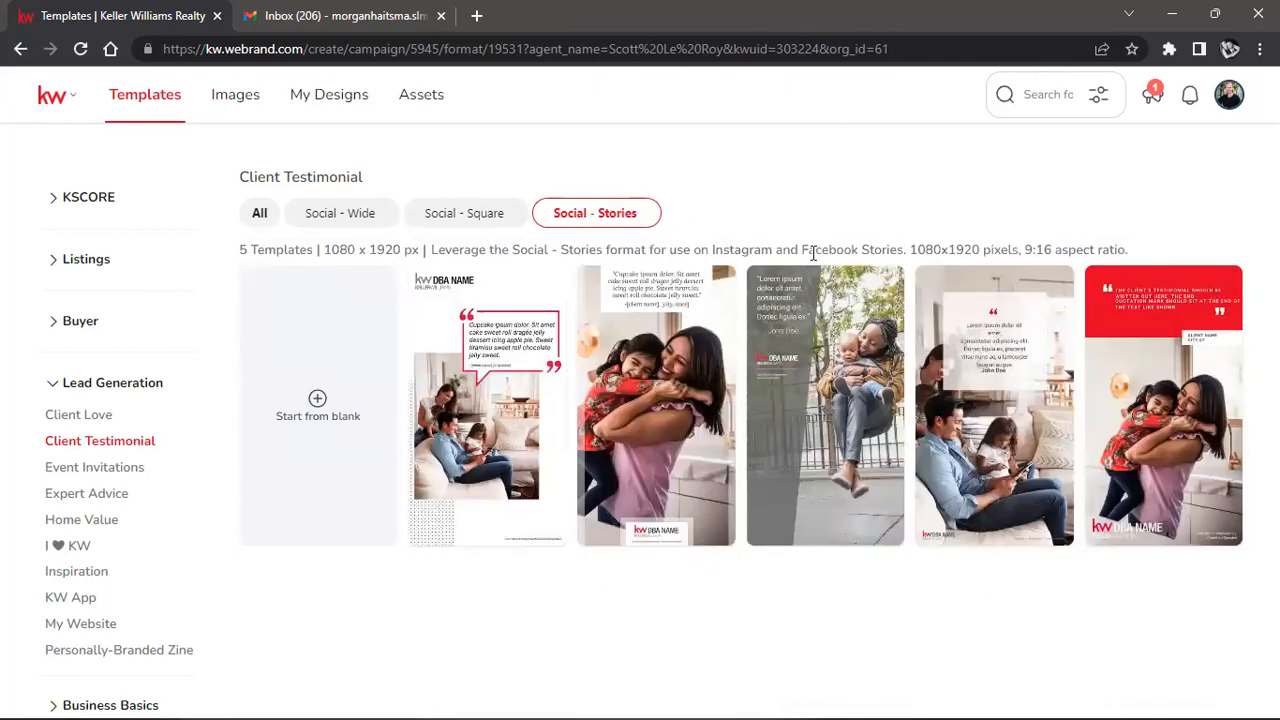
click(344, 215)
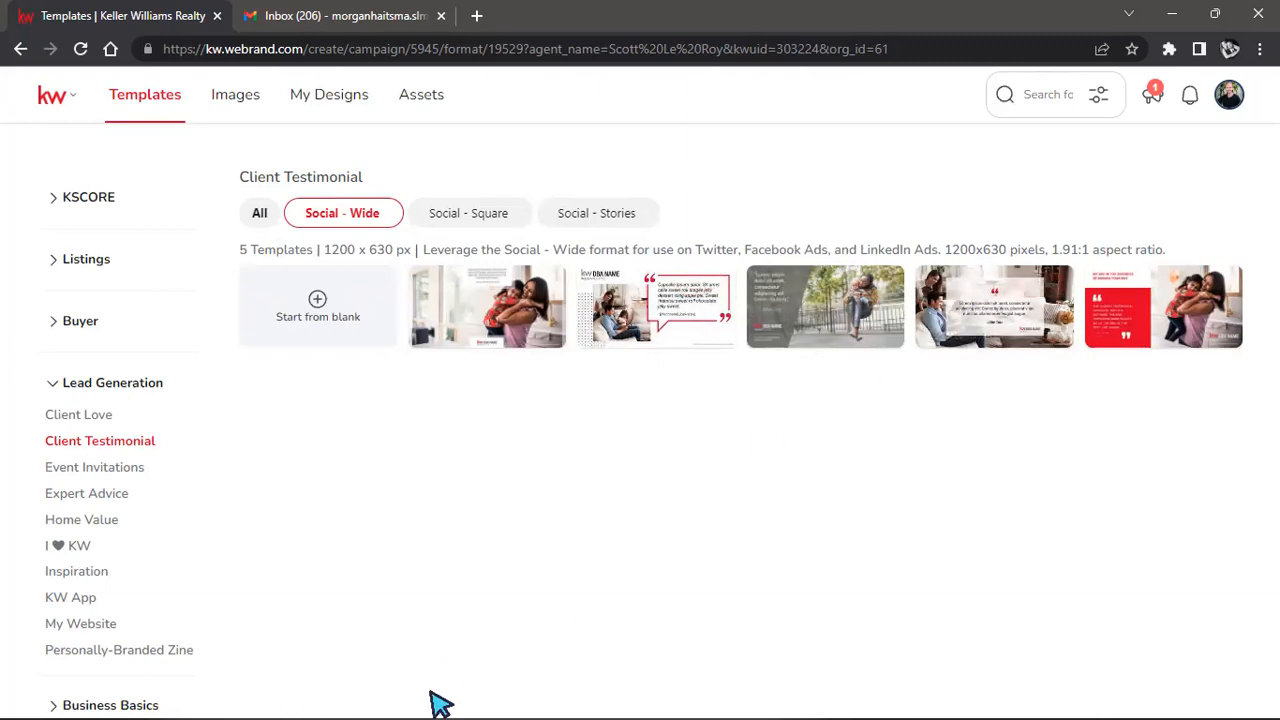
click(57, 604)
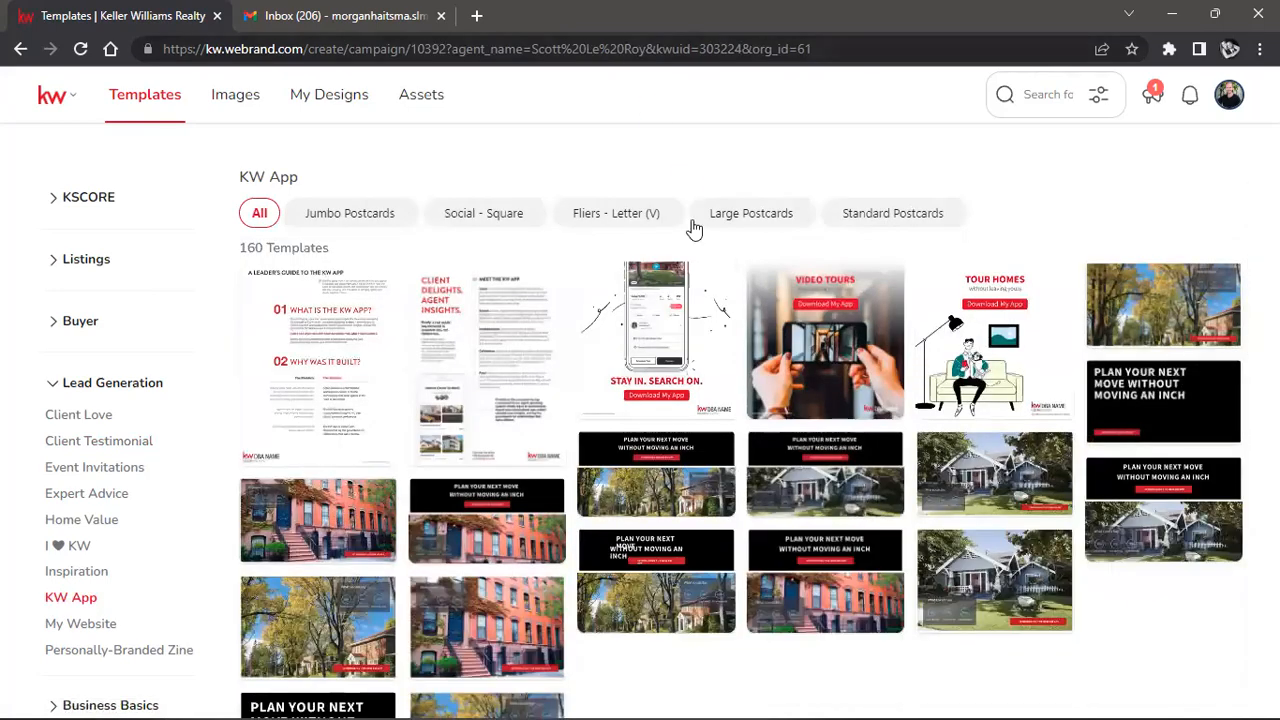
click(712, 284)
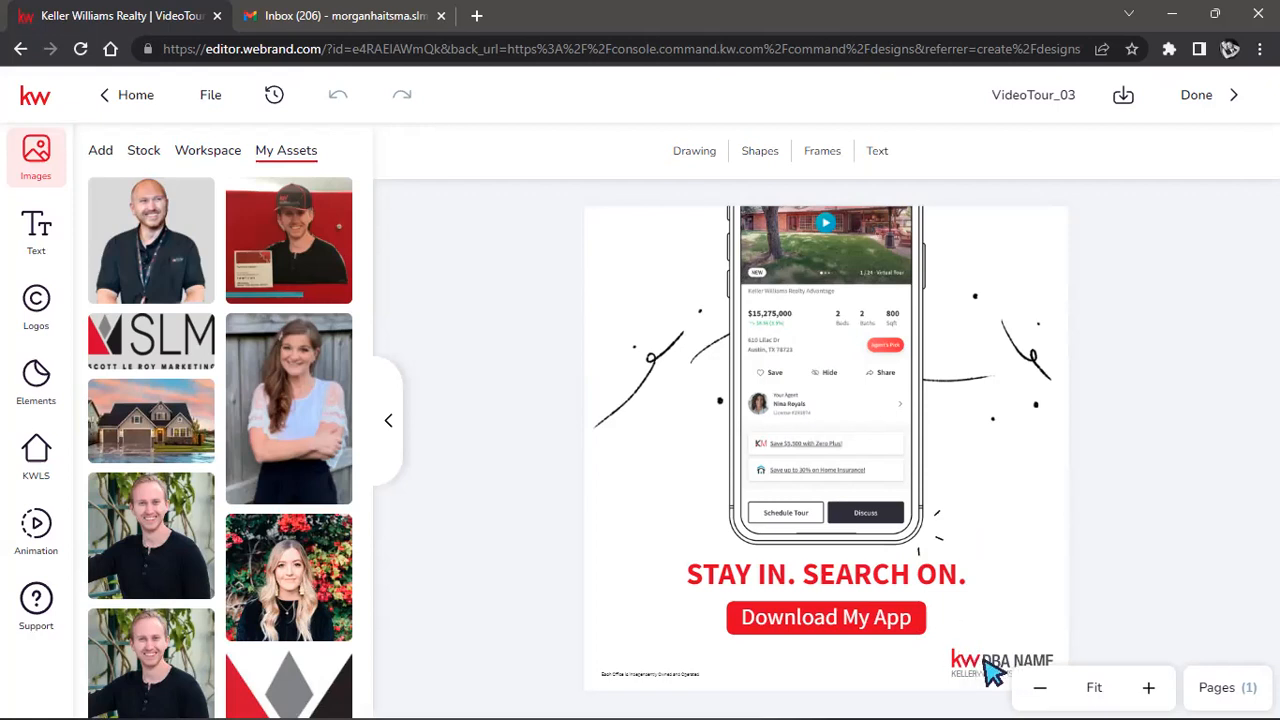
Place the KW Fort Mill logo at the bottom-right of the page.
click(42, 313)
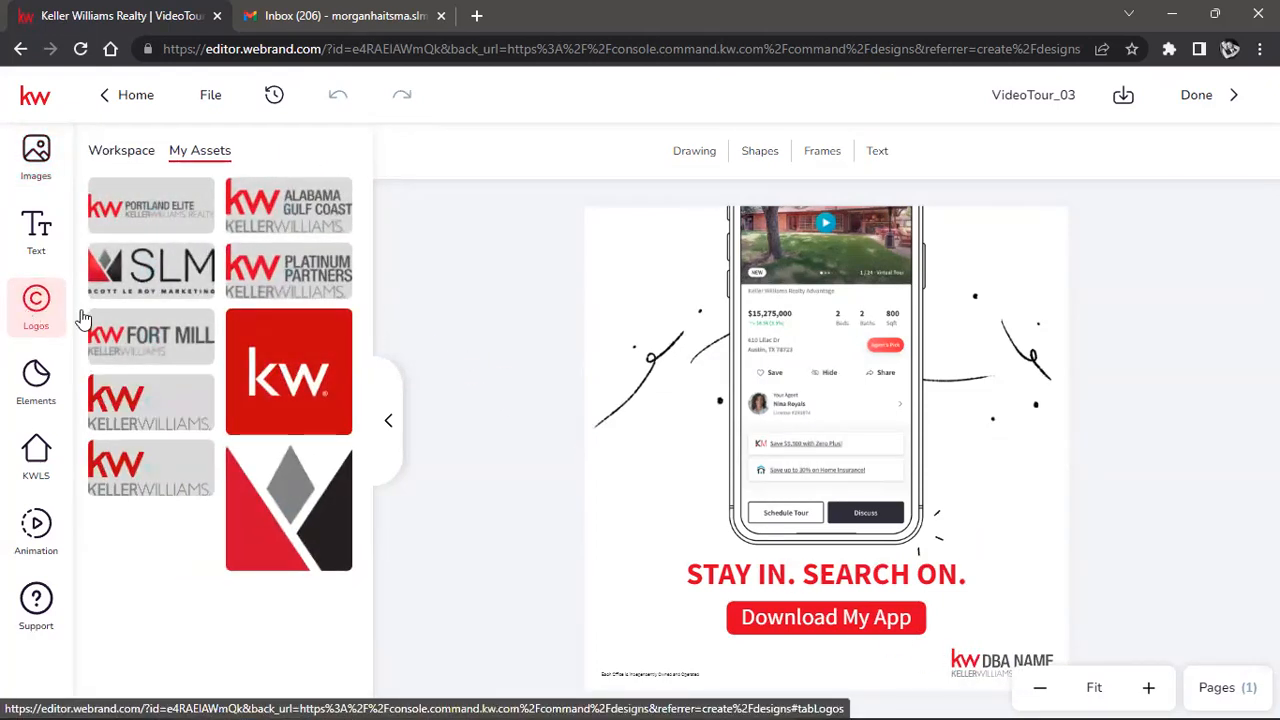
drag(176, 346, 980, 655)
click(1148, 565)
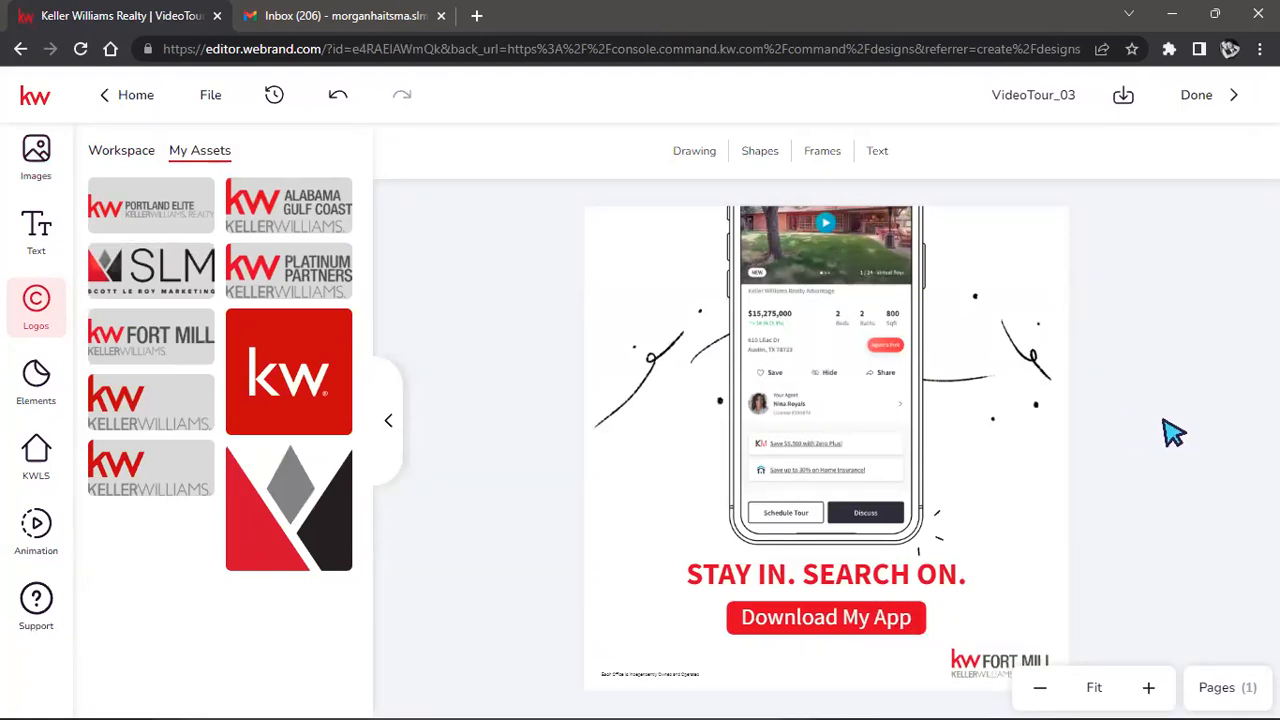
Change the red Download My App button to the recent blue fill colour.
click(822, 628)
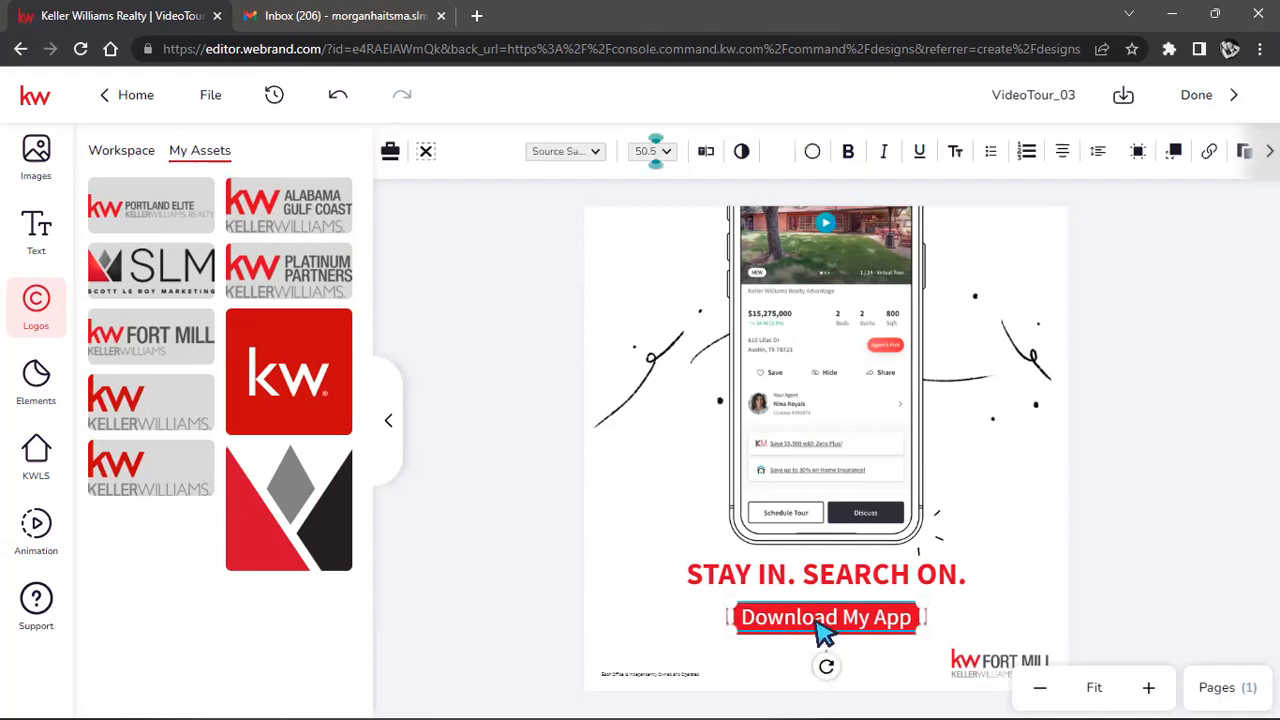
click(896, 632)
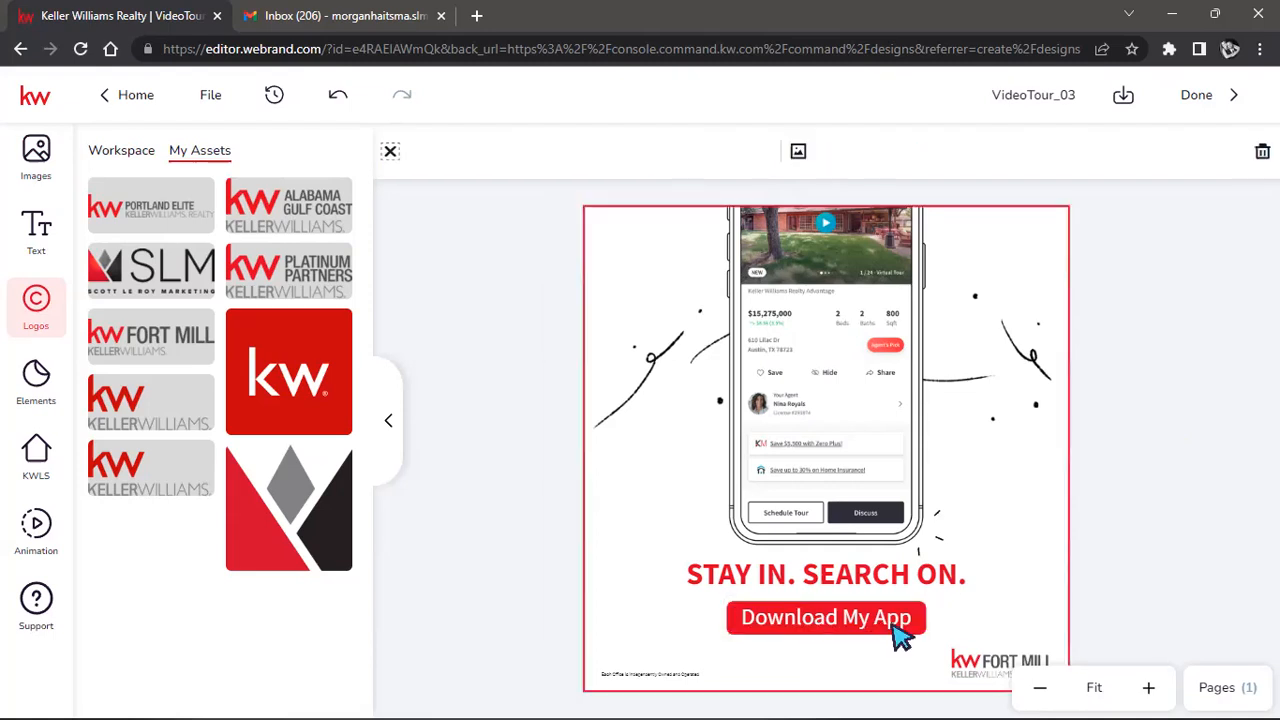
click(902, 632)
click(900, 632)
click(924, 622)
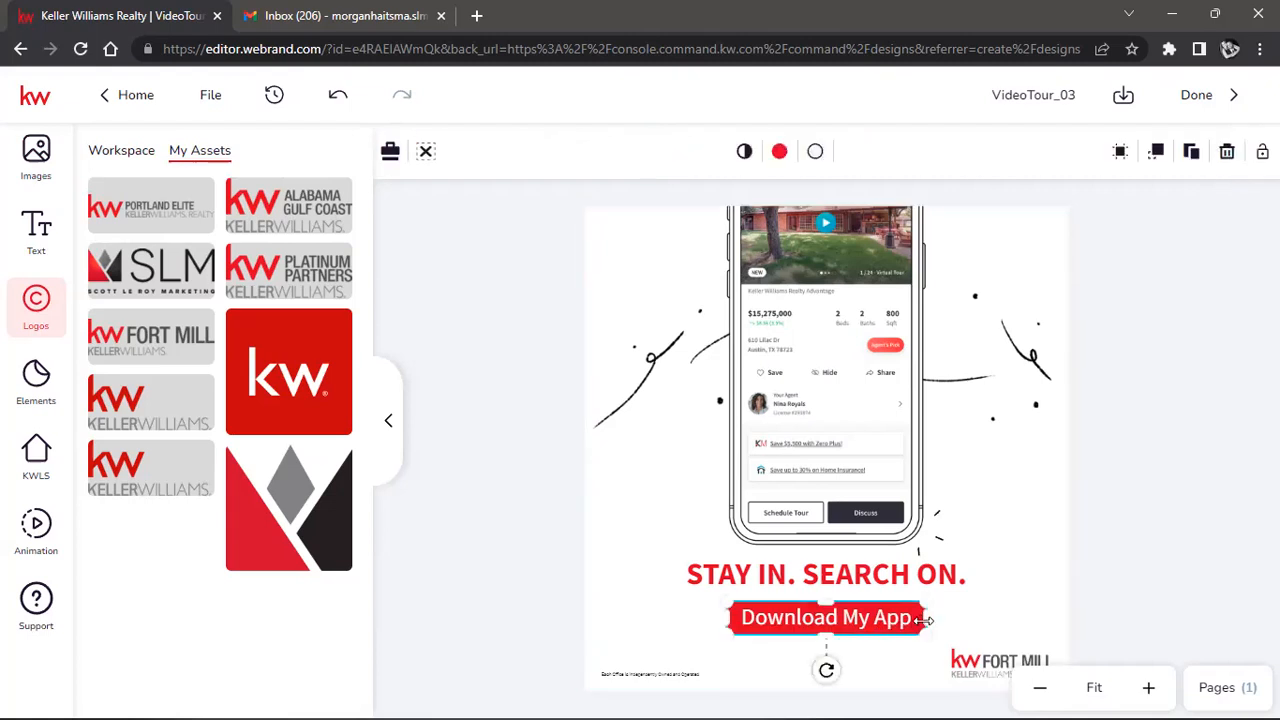
click(779, 151)
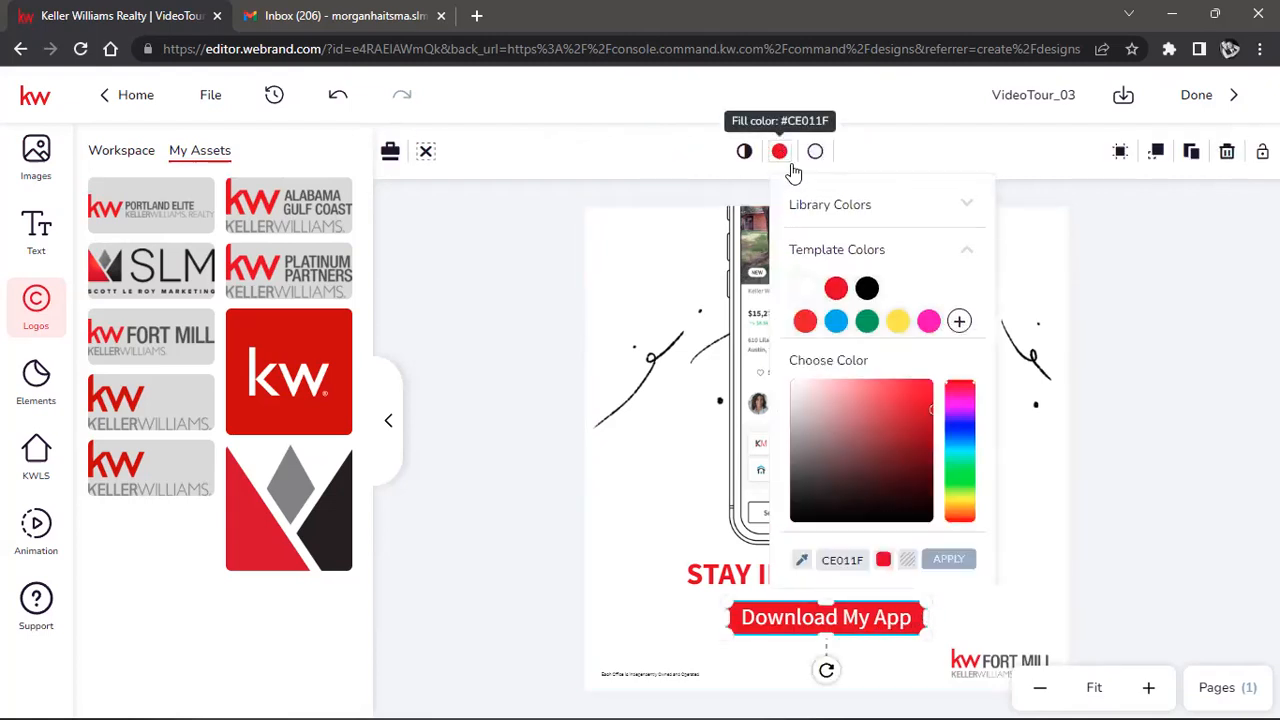
click(831, 322)
click(1145, 383)
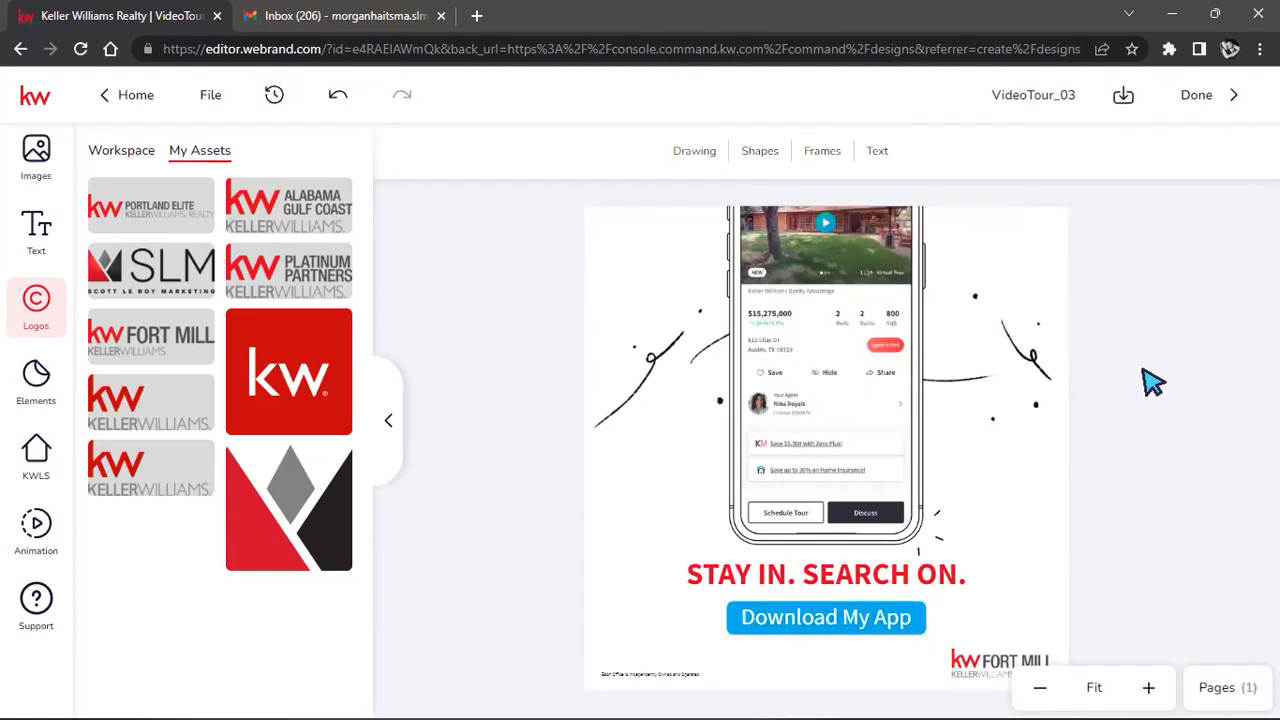
Make the STAY IN. SEARCH ON. headline text blue.
click(869, 578)
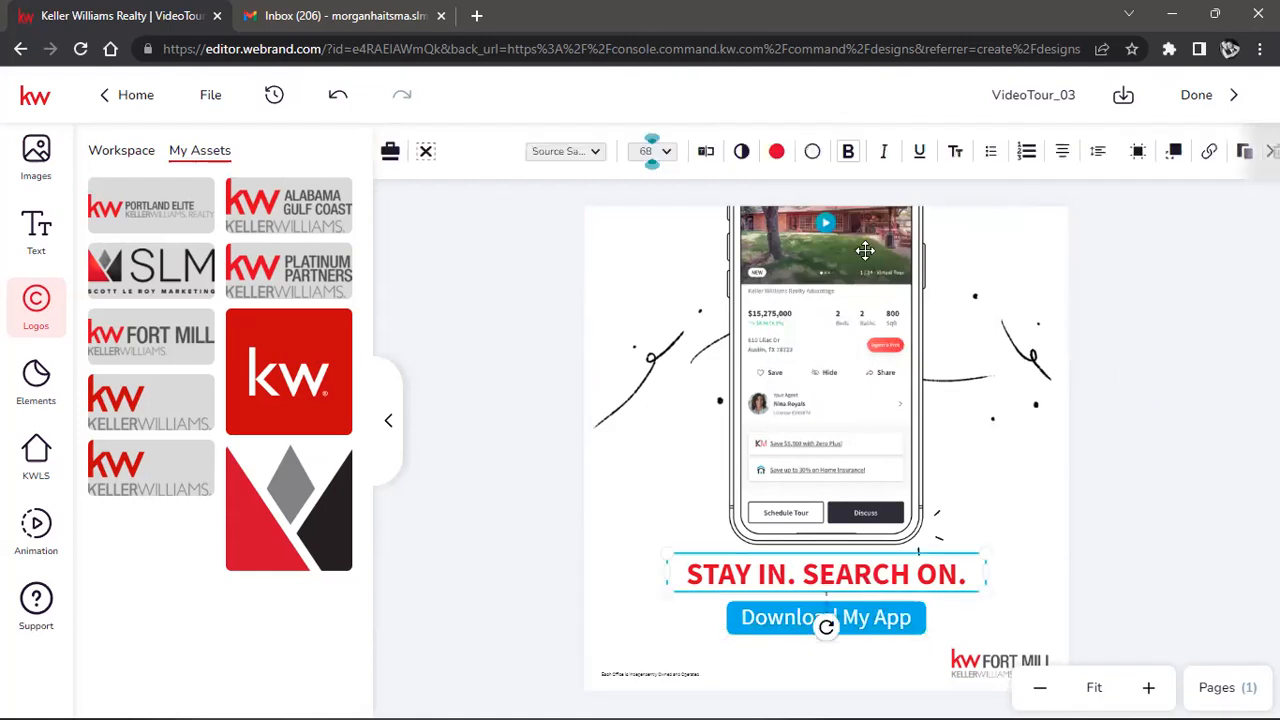
click(776, 151)
click(833, 288)
click(1240, 418)
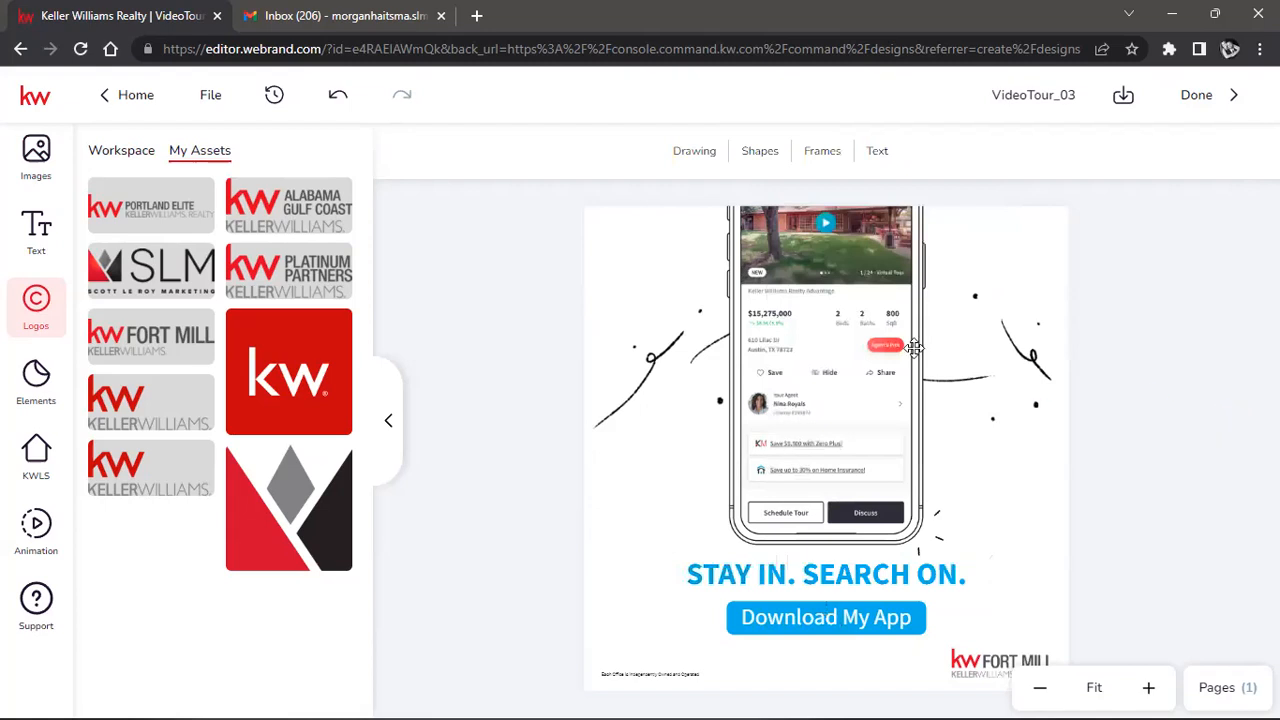
Enter the headline text box to edit its wording.
click(869, 582)
double_click(868, 580)
click(867, 580)
double_click(867, 580)
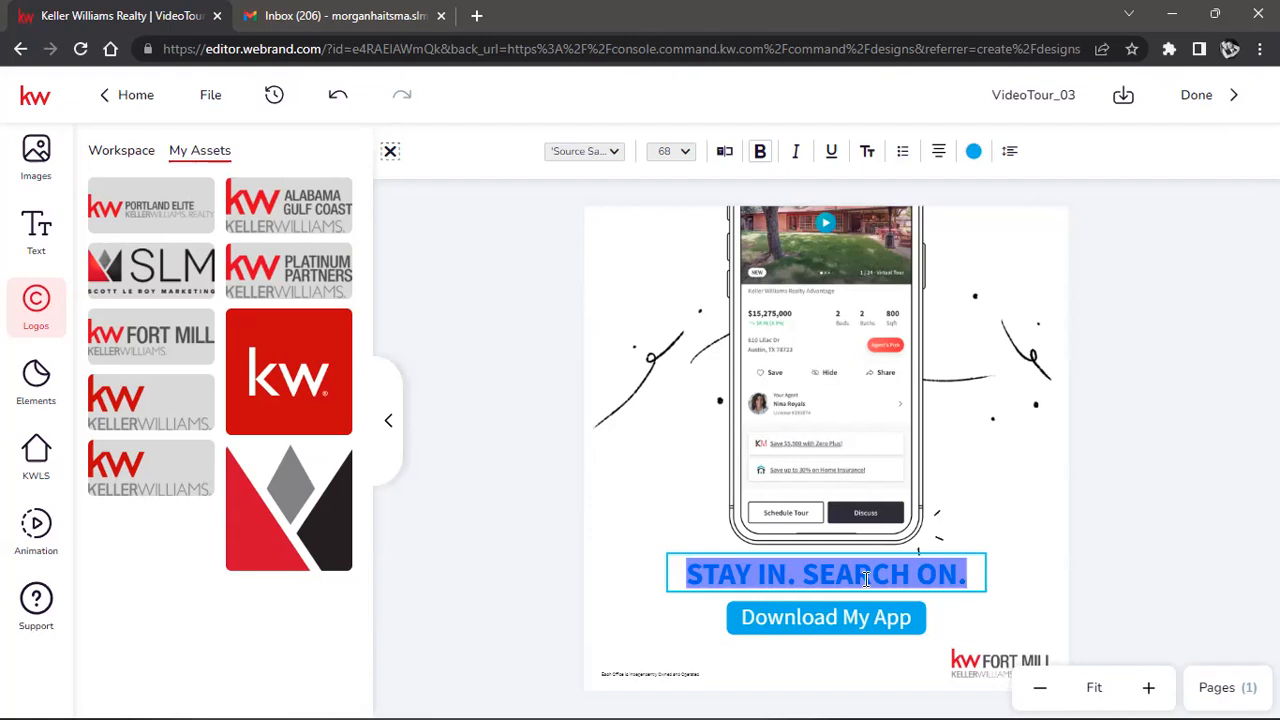
click(867, 580)
double_click(867, 580)
click(867, 580)
Replace the headline with the agent's first name plus "'s Home Search App", shrunk to two lines and centred.
triple_click(867, 580)
key(BackSpace)
text(Morgan's)
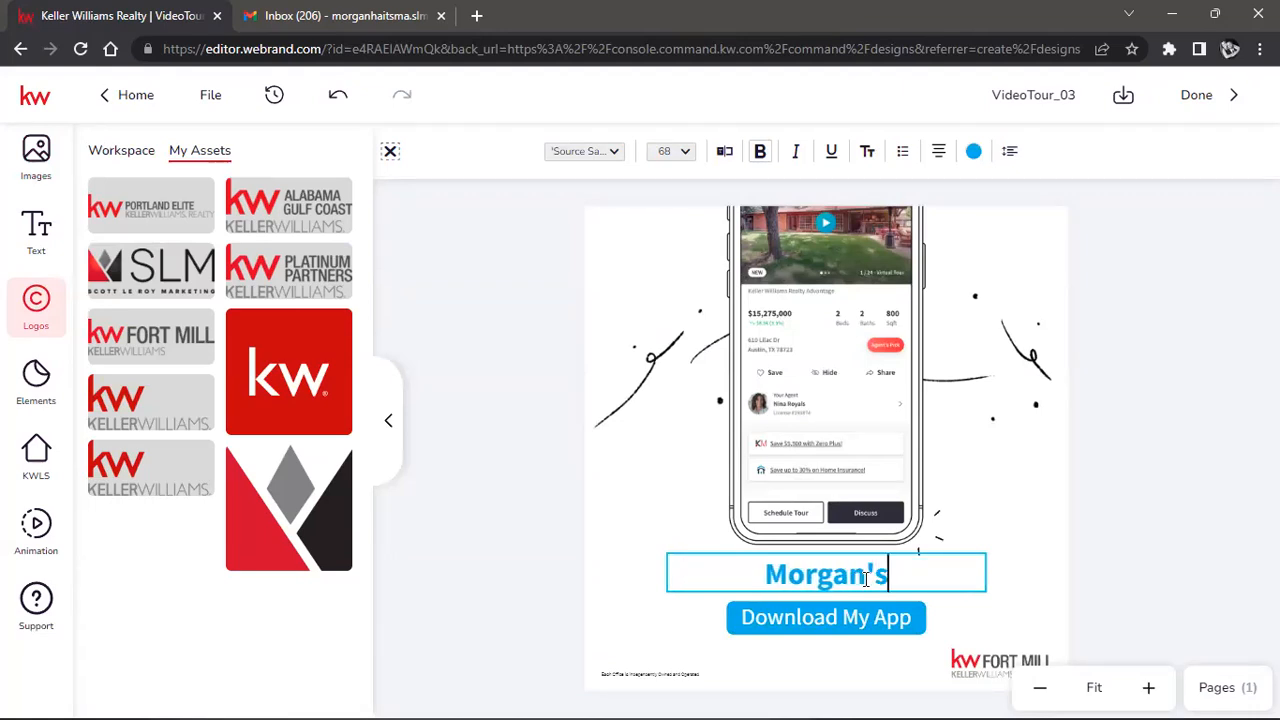
text( Home )
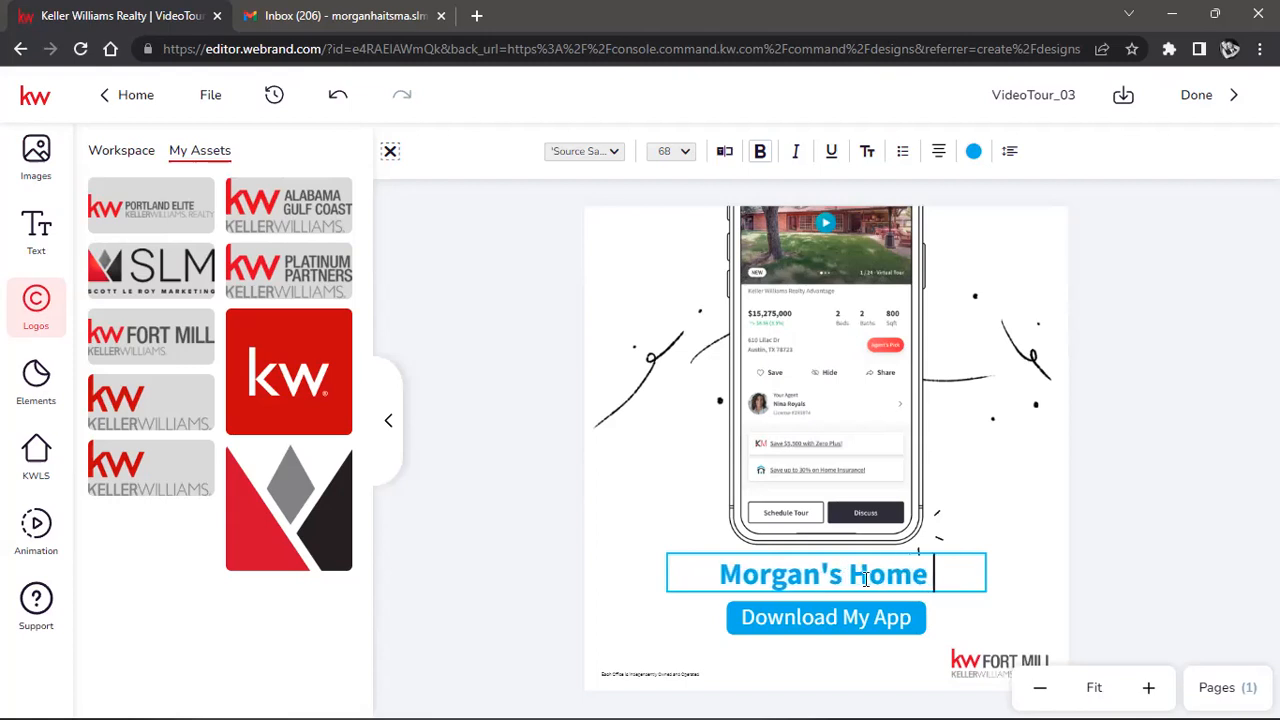
text(Search App)
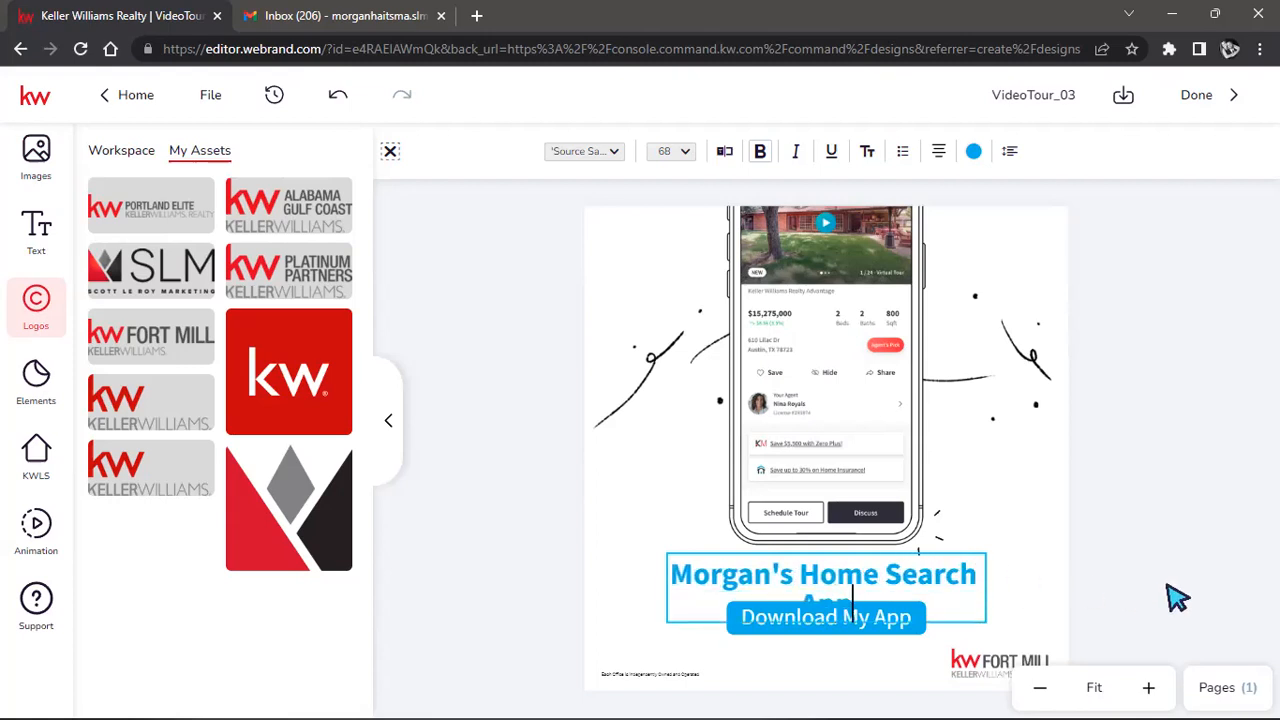
key(Escape)
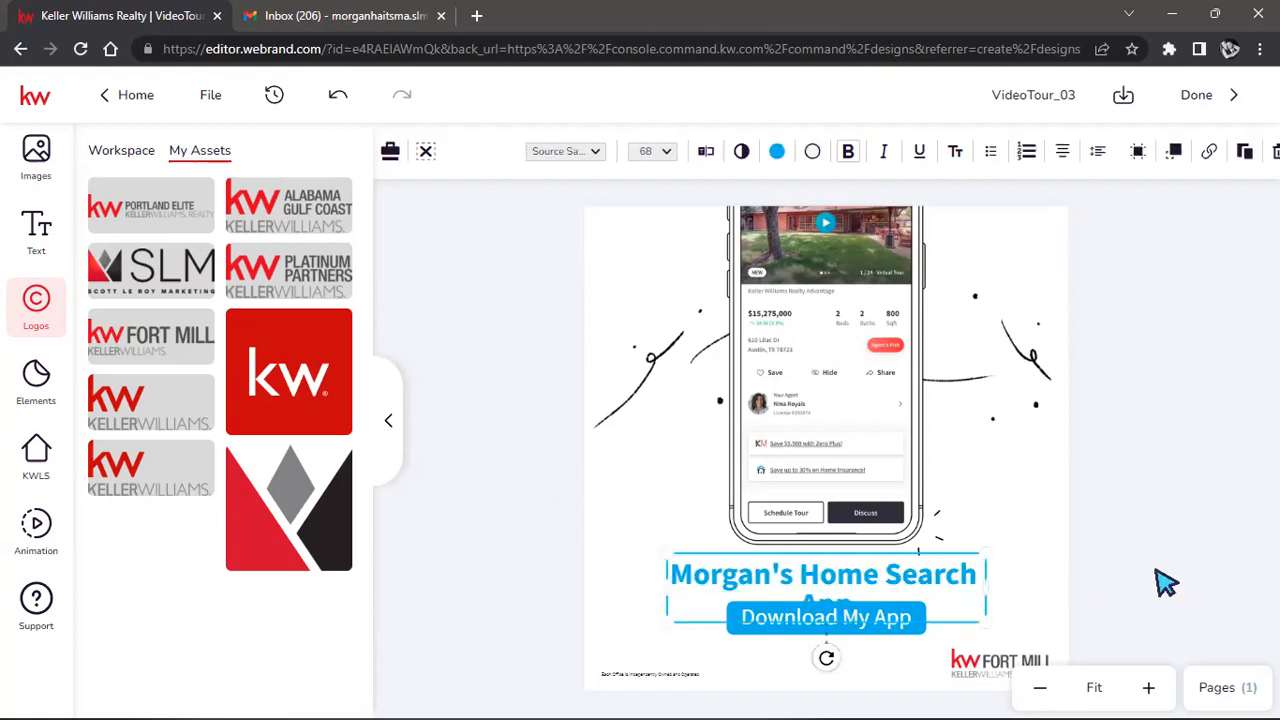
drag(985, 628, 891, 575)
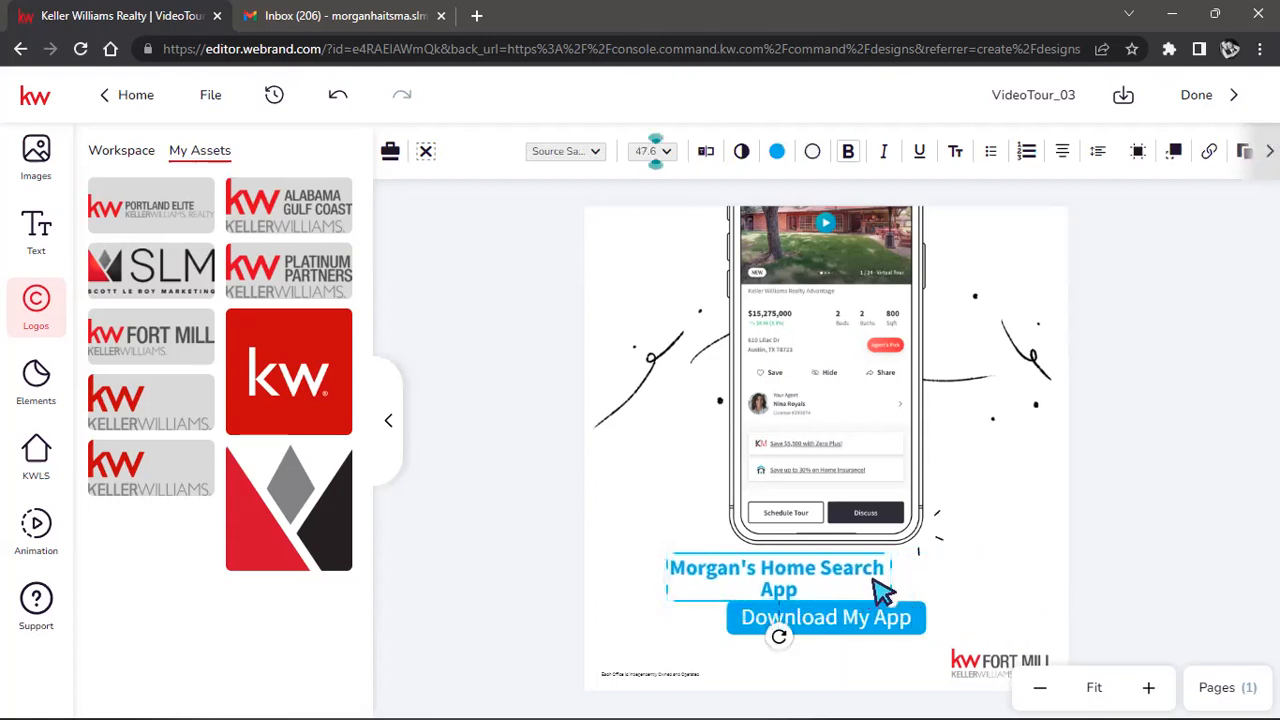
drag(806, 577, 878, 580)
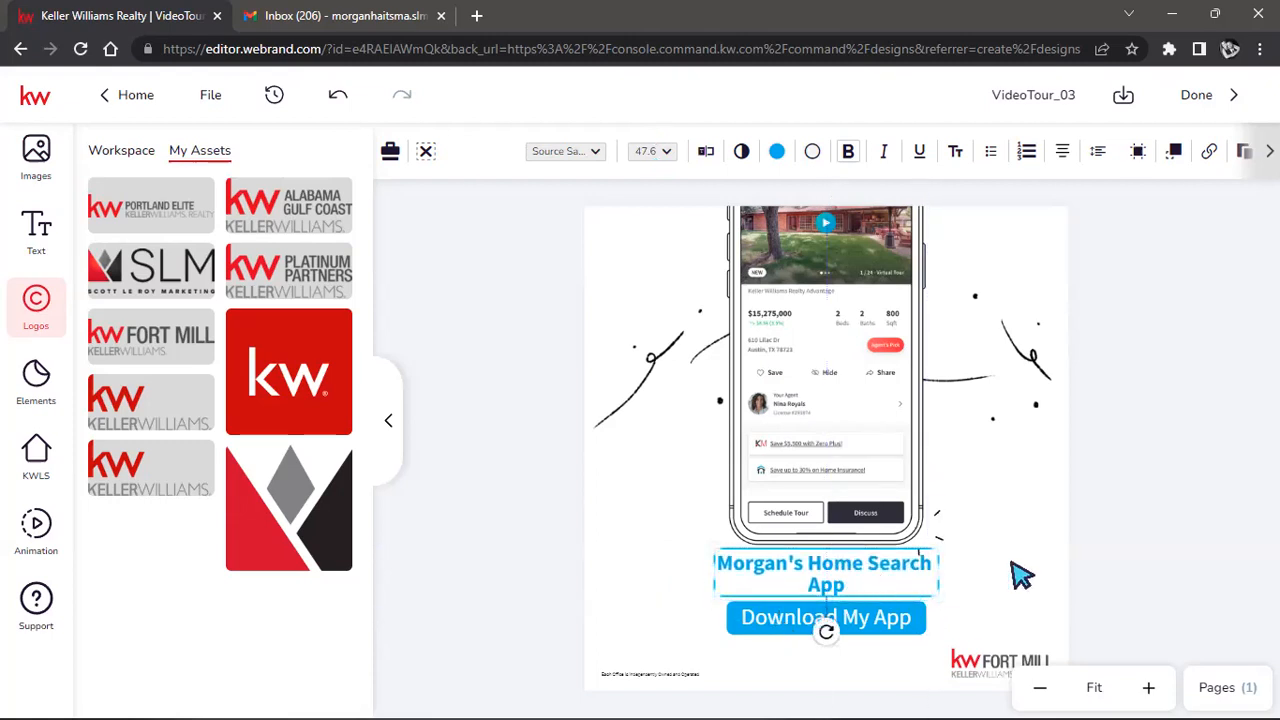
click(1138, 528)
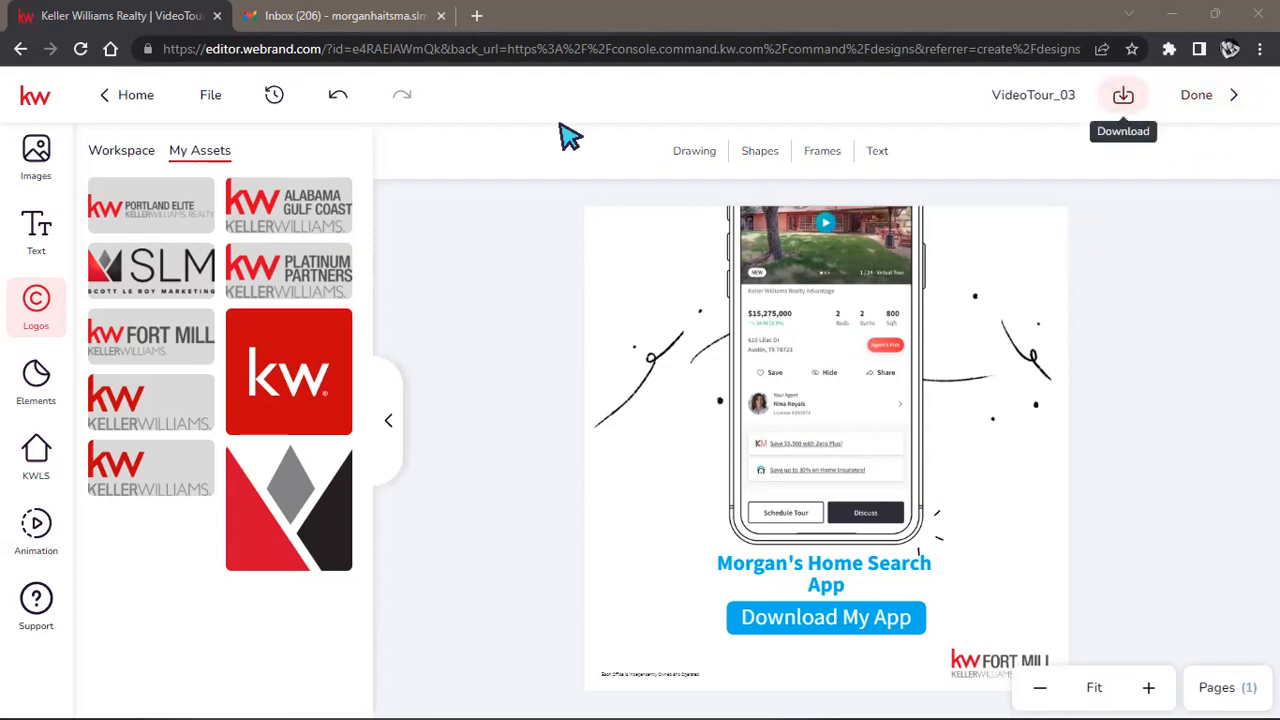
Rename the design from VideoTour_03 to the agent's first name plus "'s App Post 9.15".
click(1005, 95)
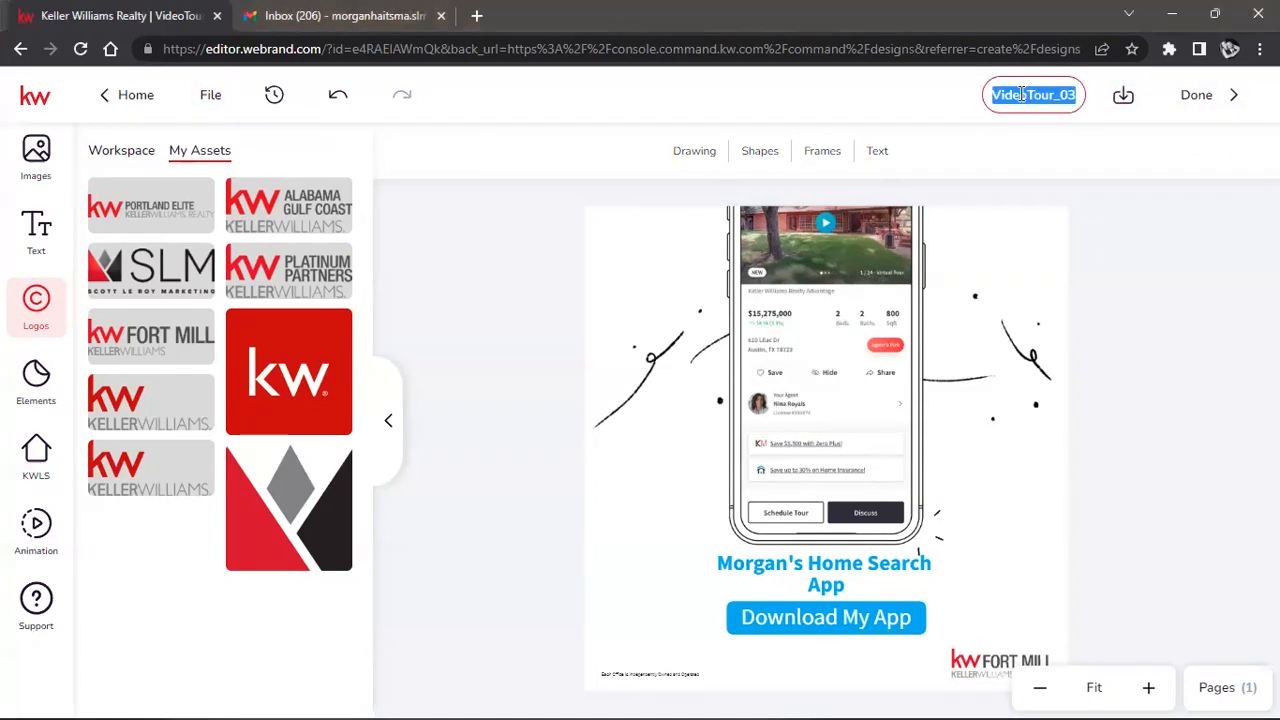
text(Morgan)
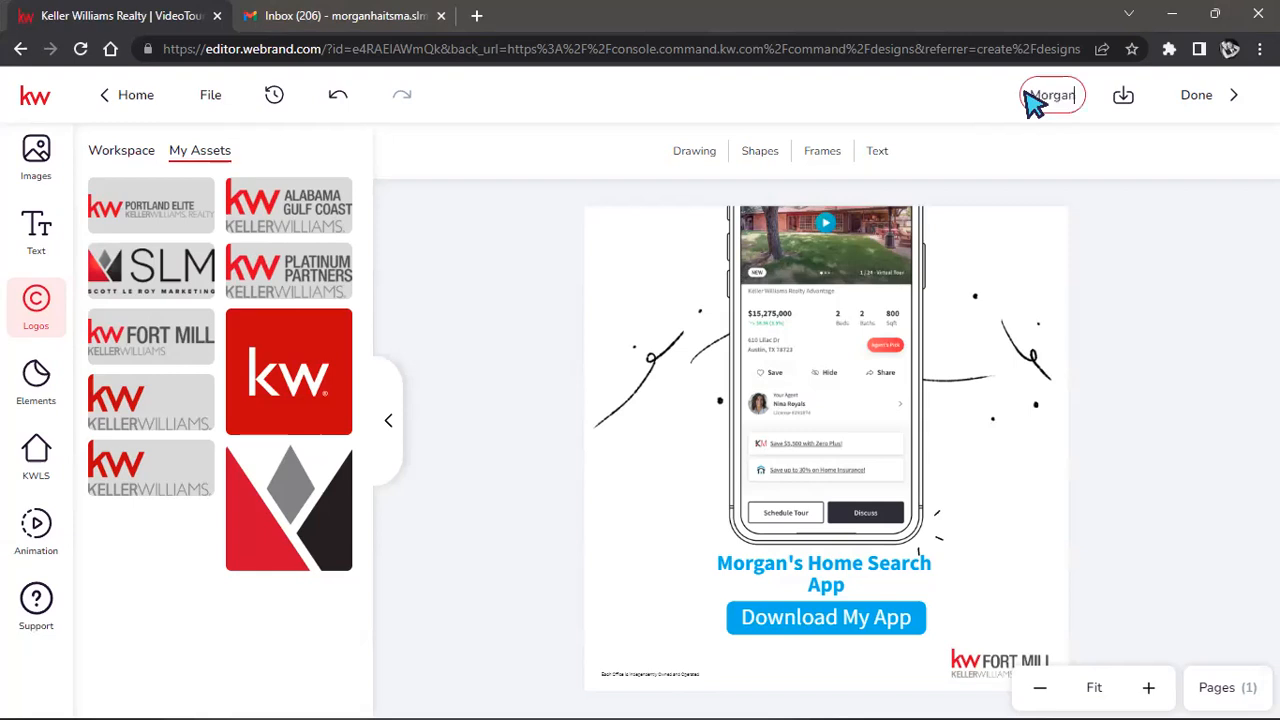
text('s)
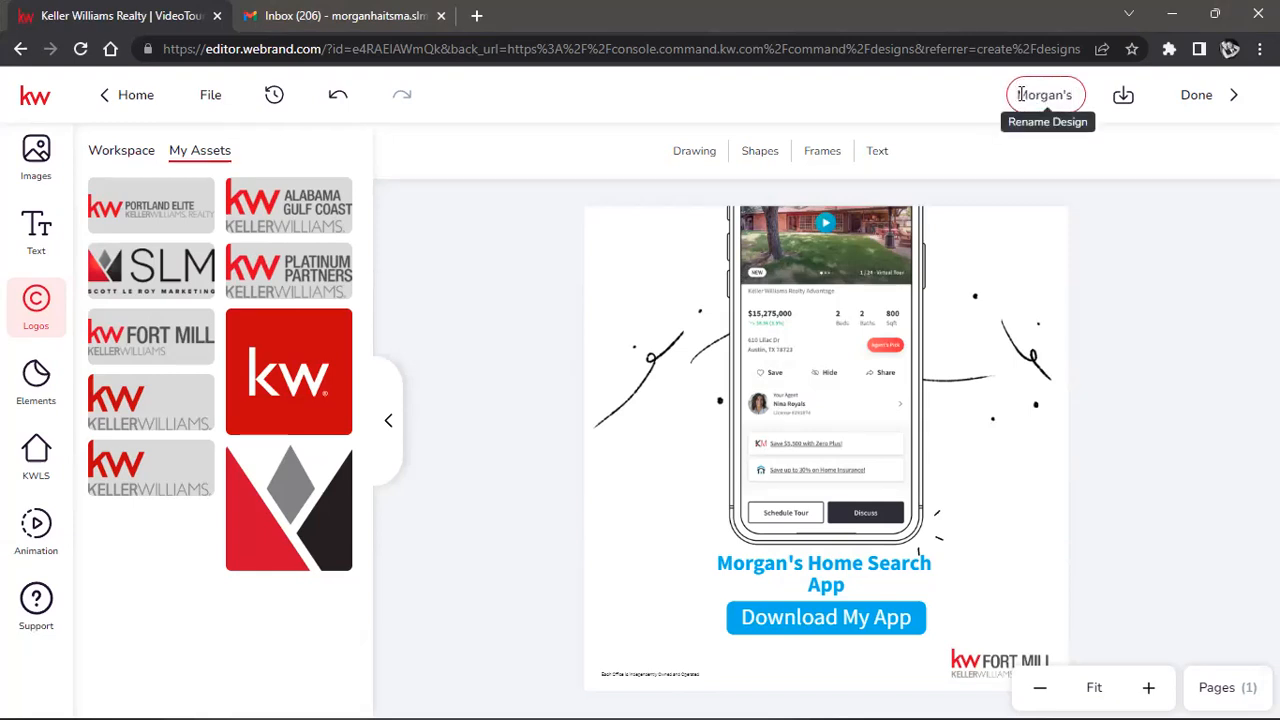
text(  App)
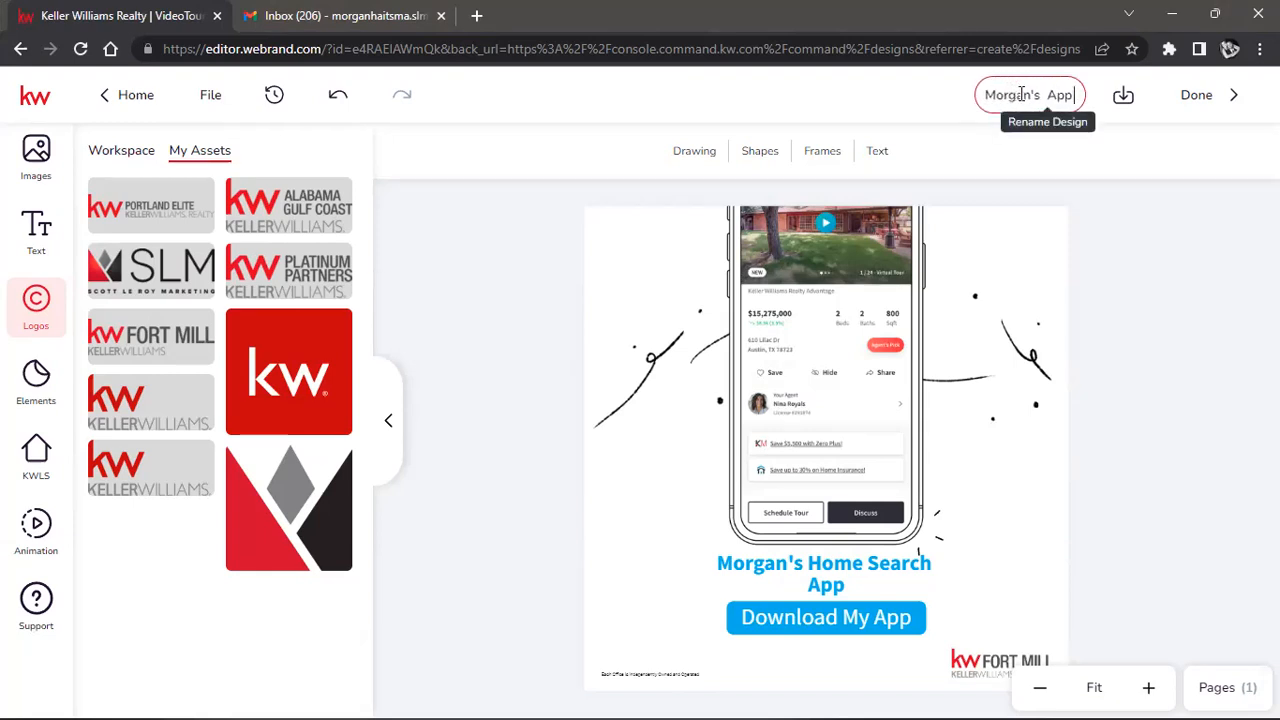
text( Post)
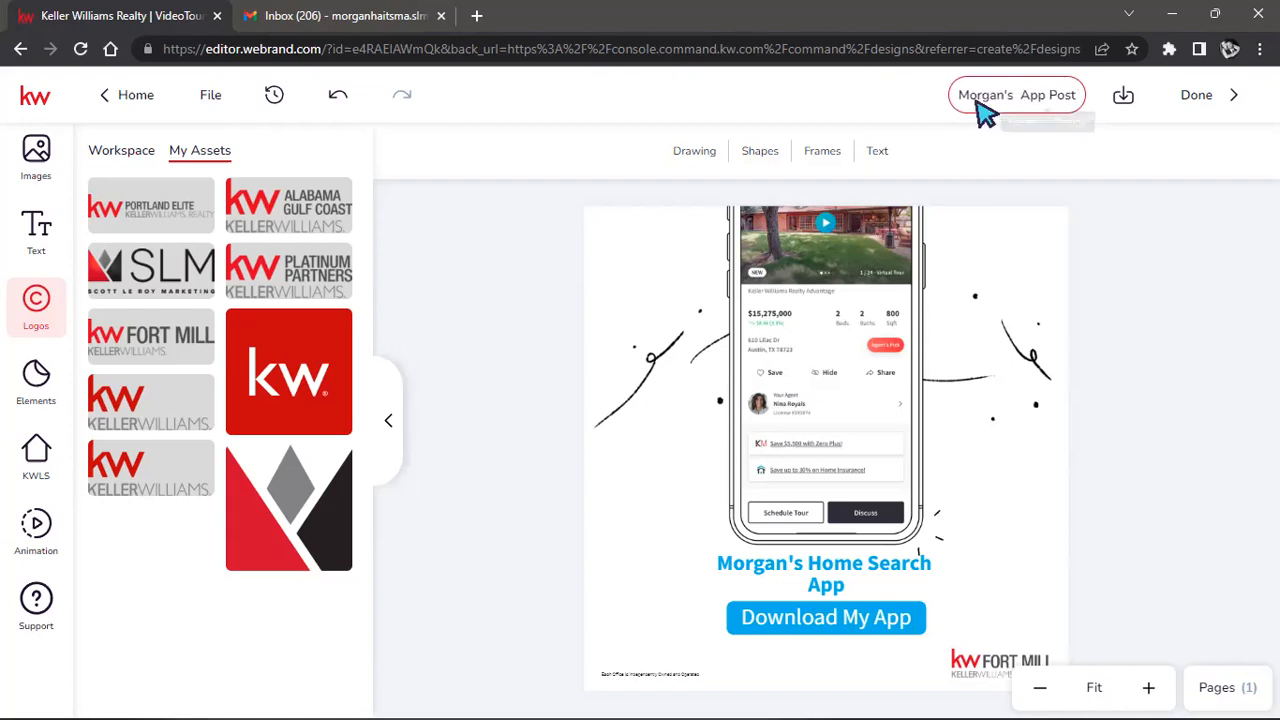
text( 9.15)
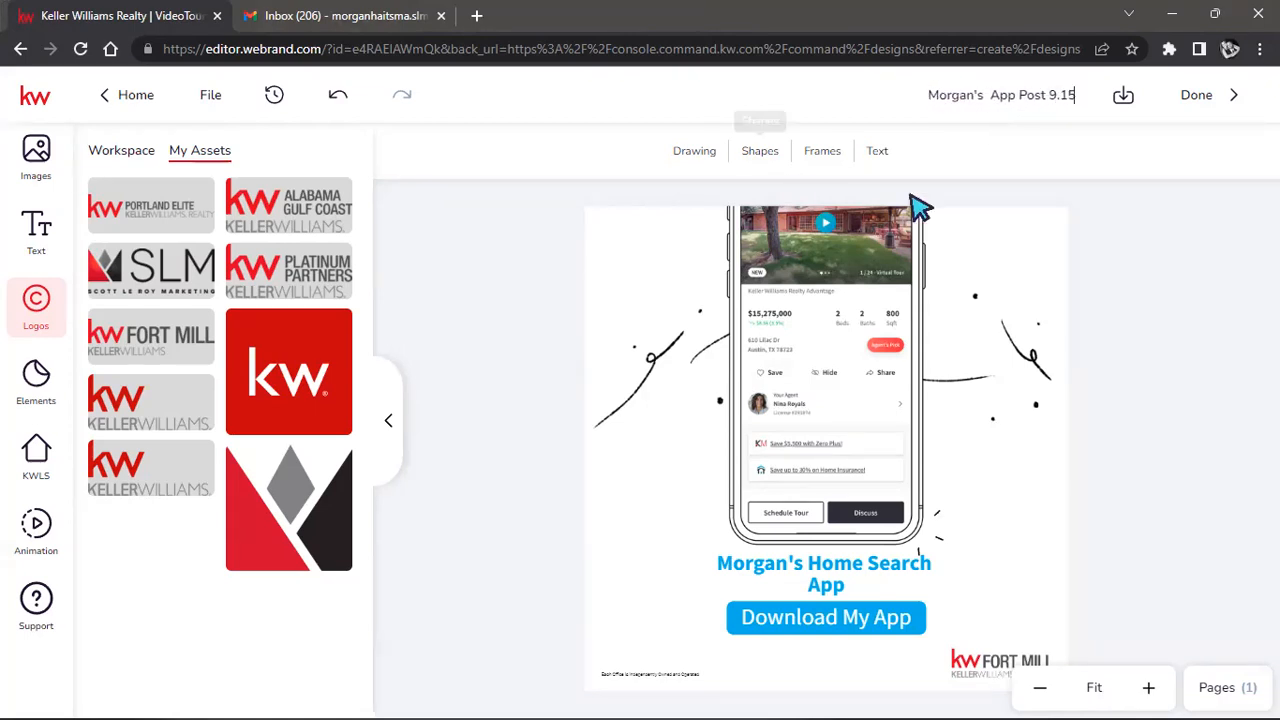
click(1046, 124)
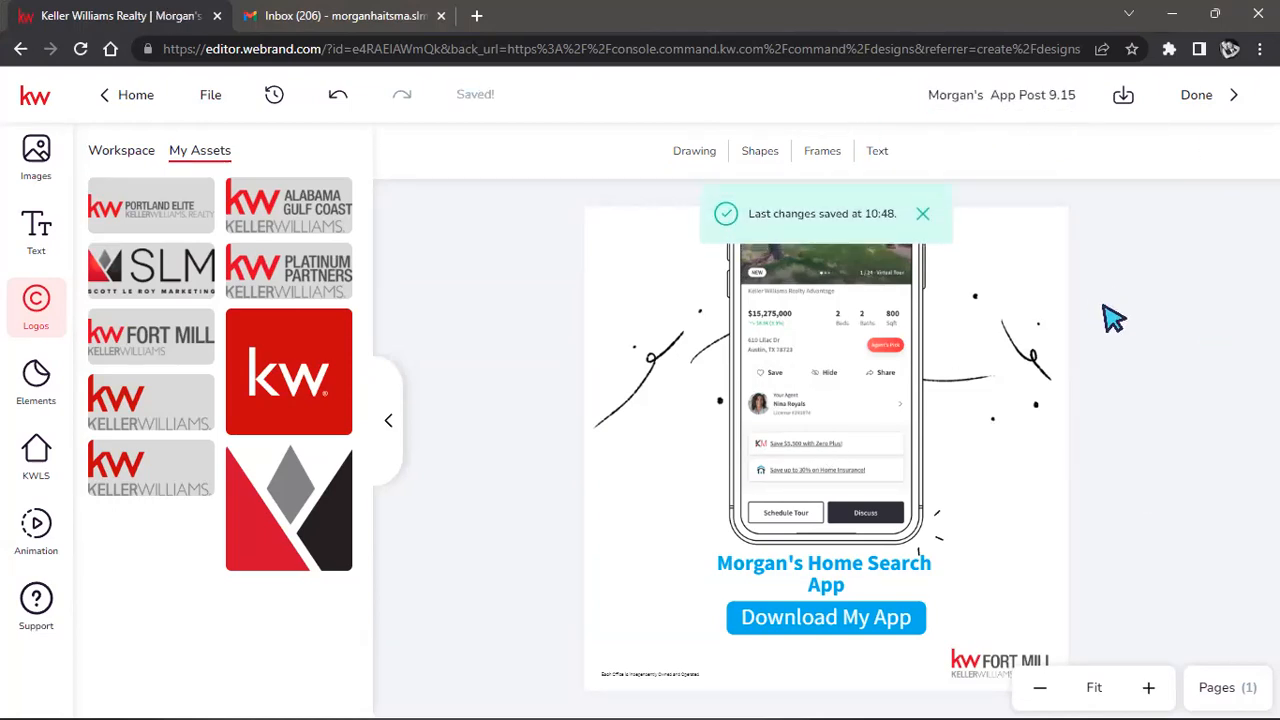
Download the current page as a PNG with image quality raised to near High.
click(1124, 98)
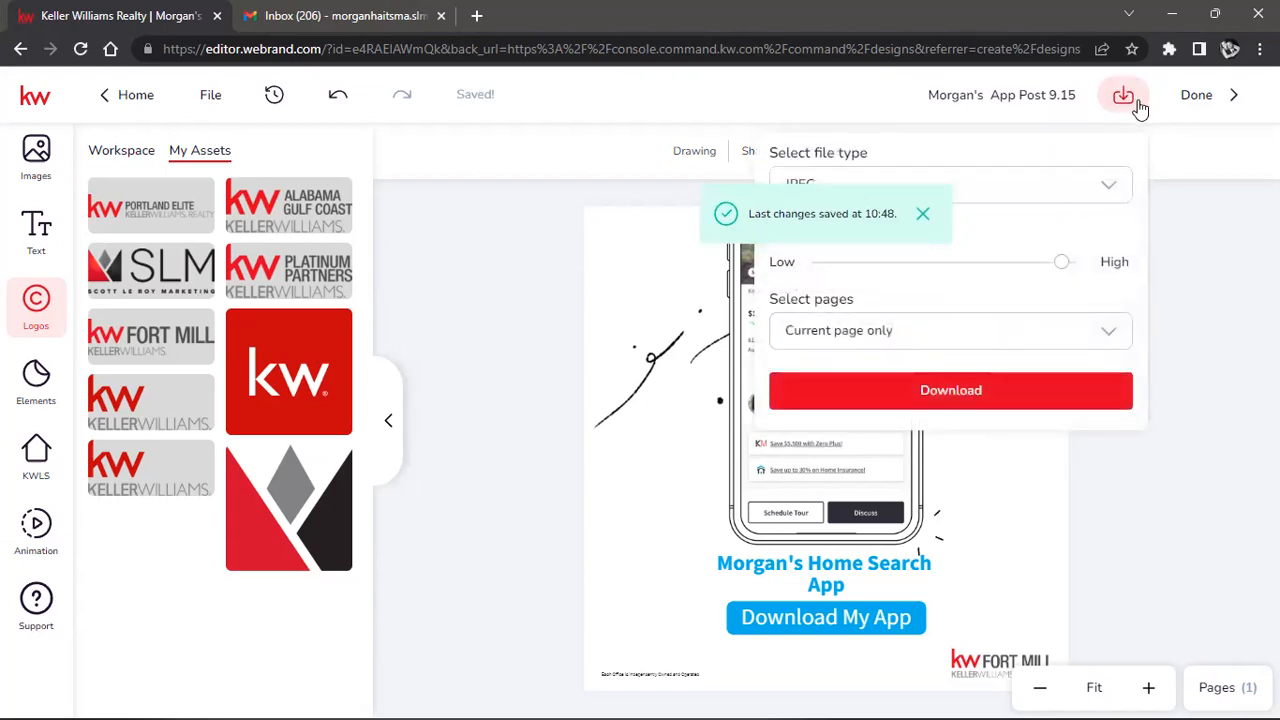
click(1096, 194)
click(1125, 104)
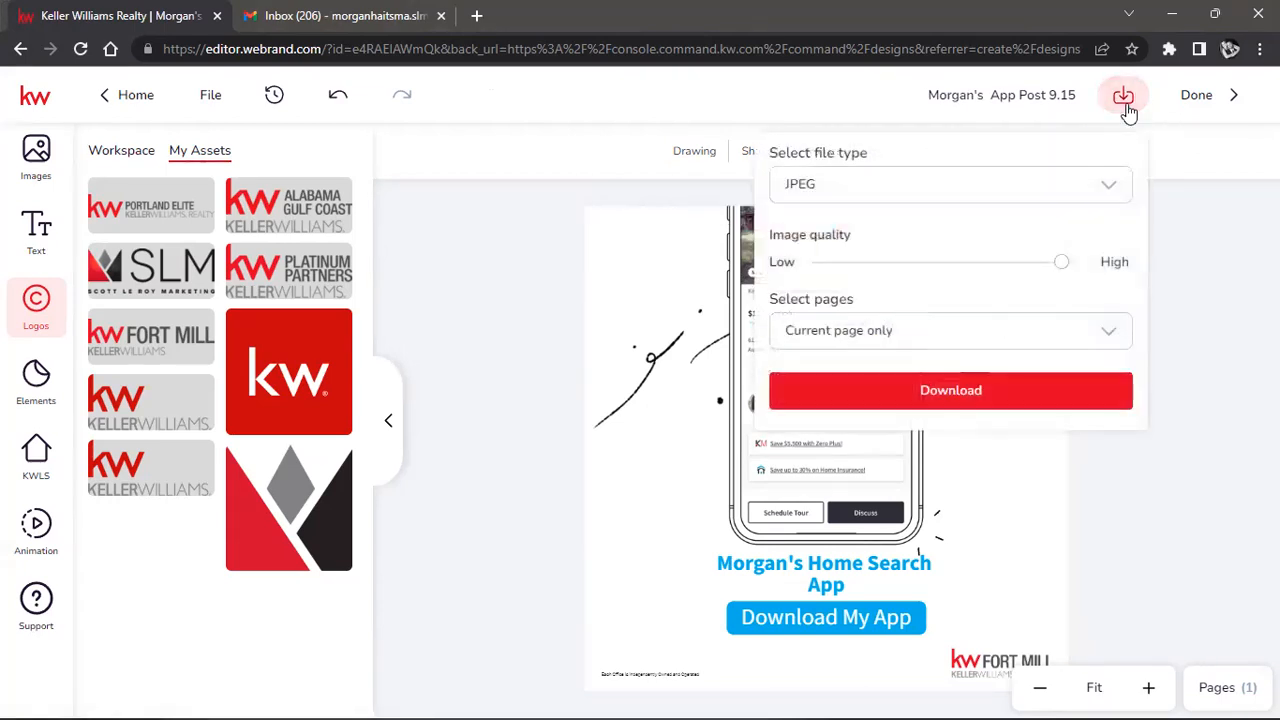
click(1071, 186)
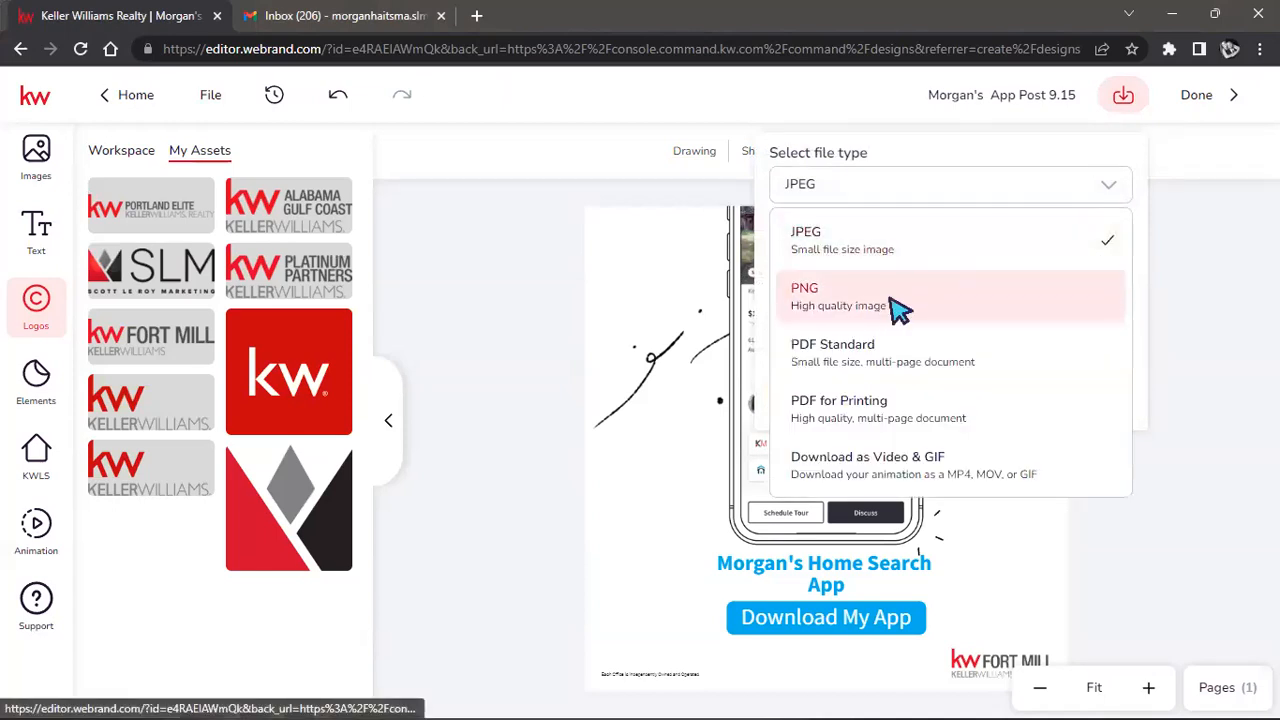
click(895, 305)
drag(1066, 306, 1098, 304)
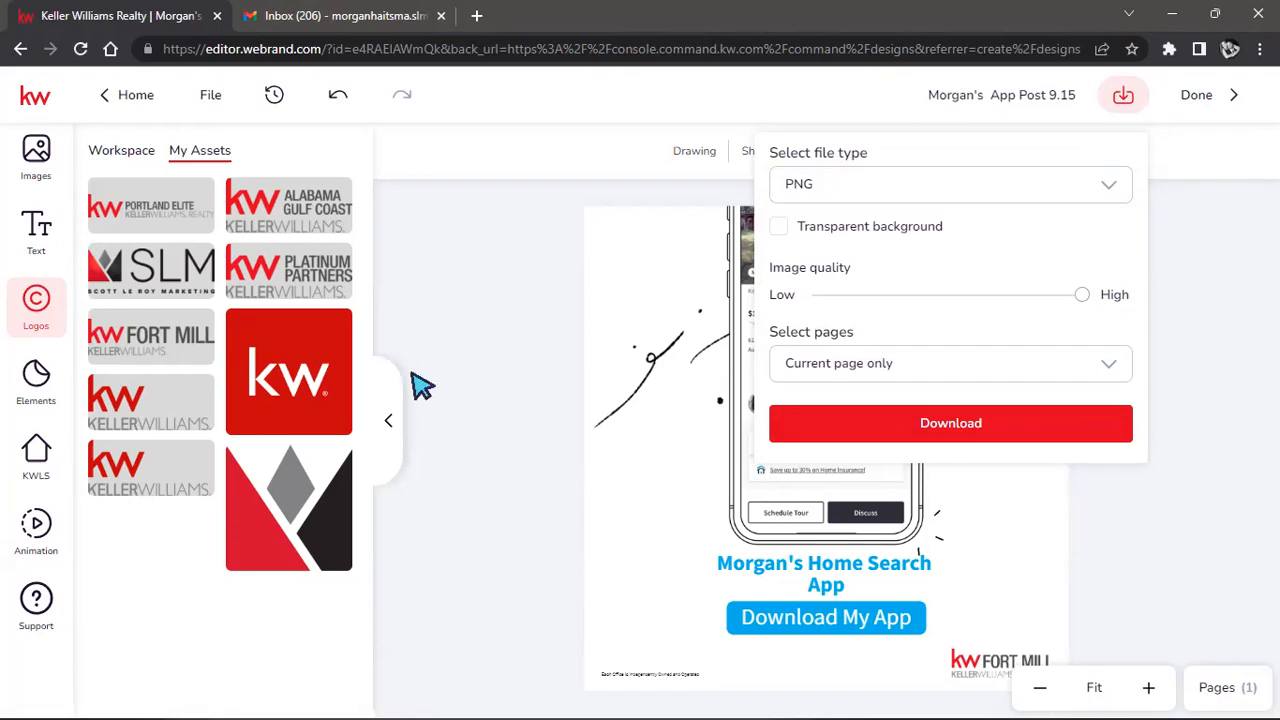
click(943, 432)
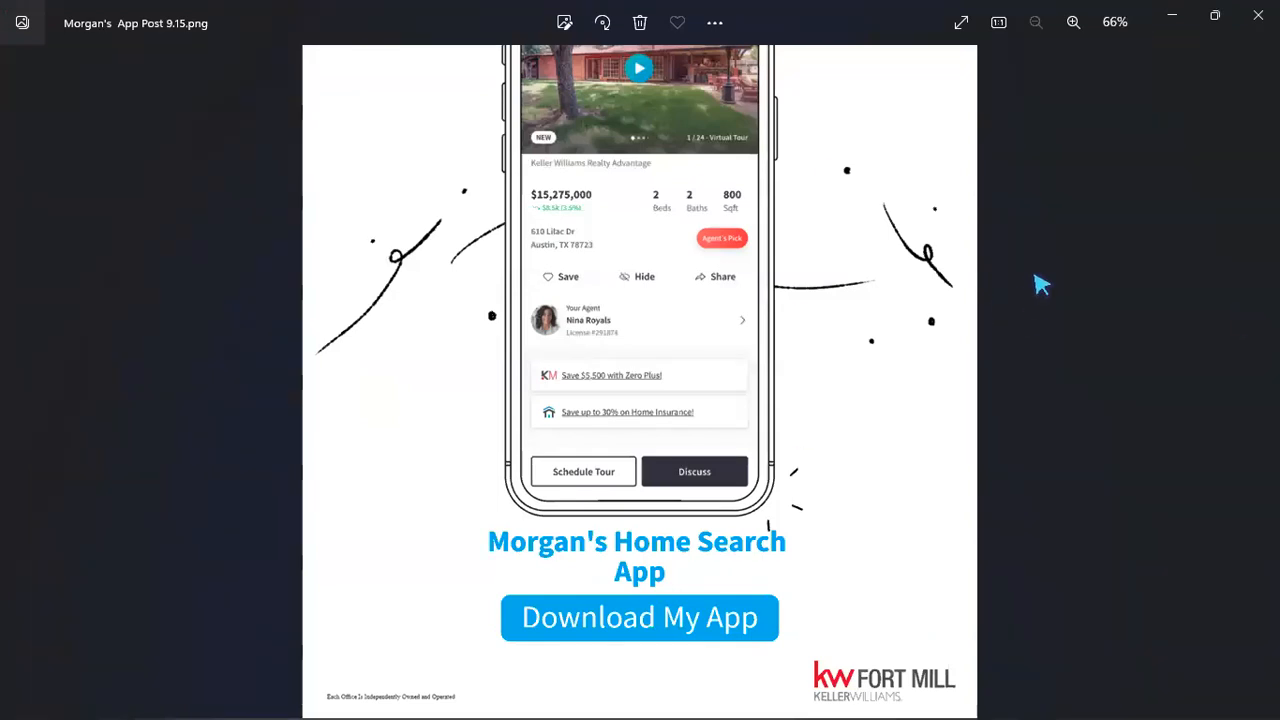
Close the Photos viewer showing the downloaded PNG to return to the editor.
click(1257, 14)
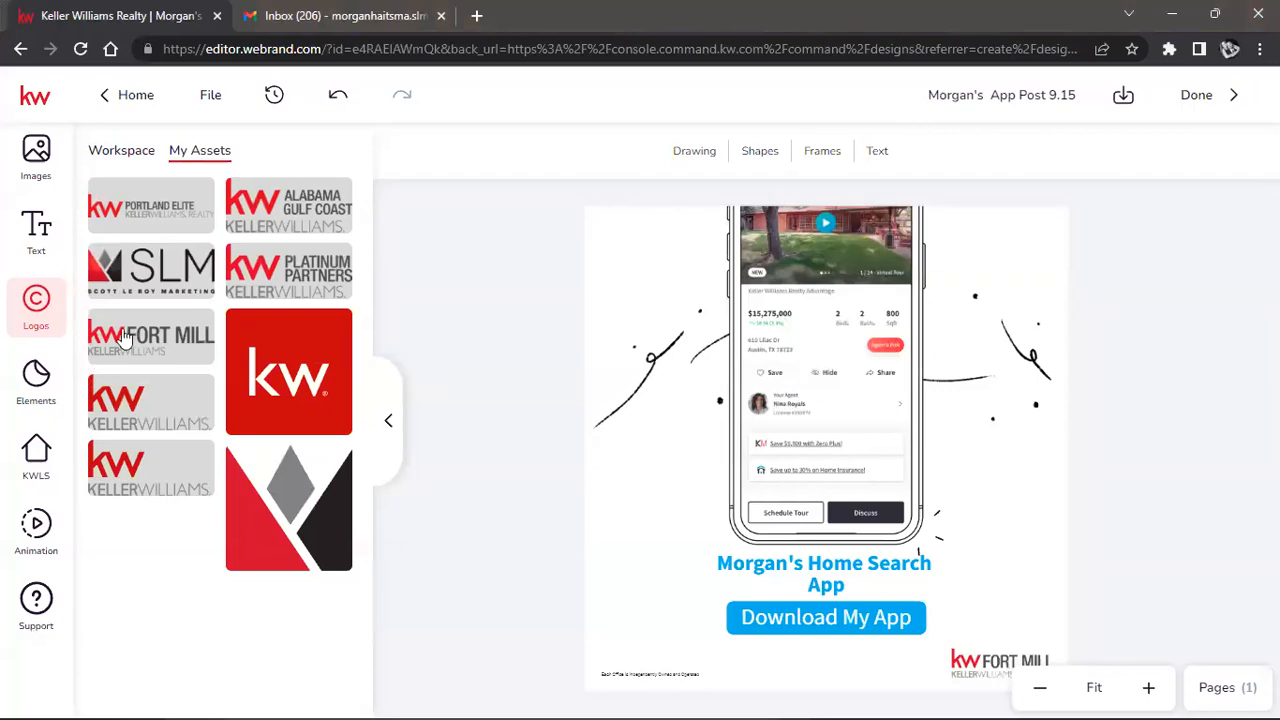
Apply the Scrapbook B animation to the page and preview it.
click(36, 528)
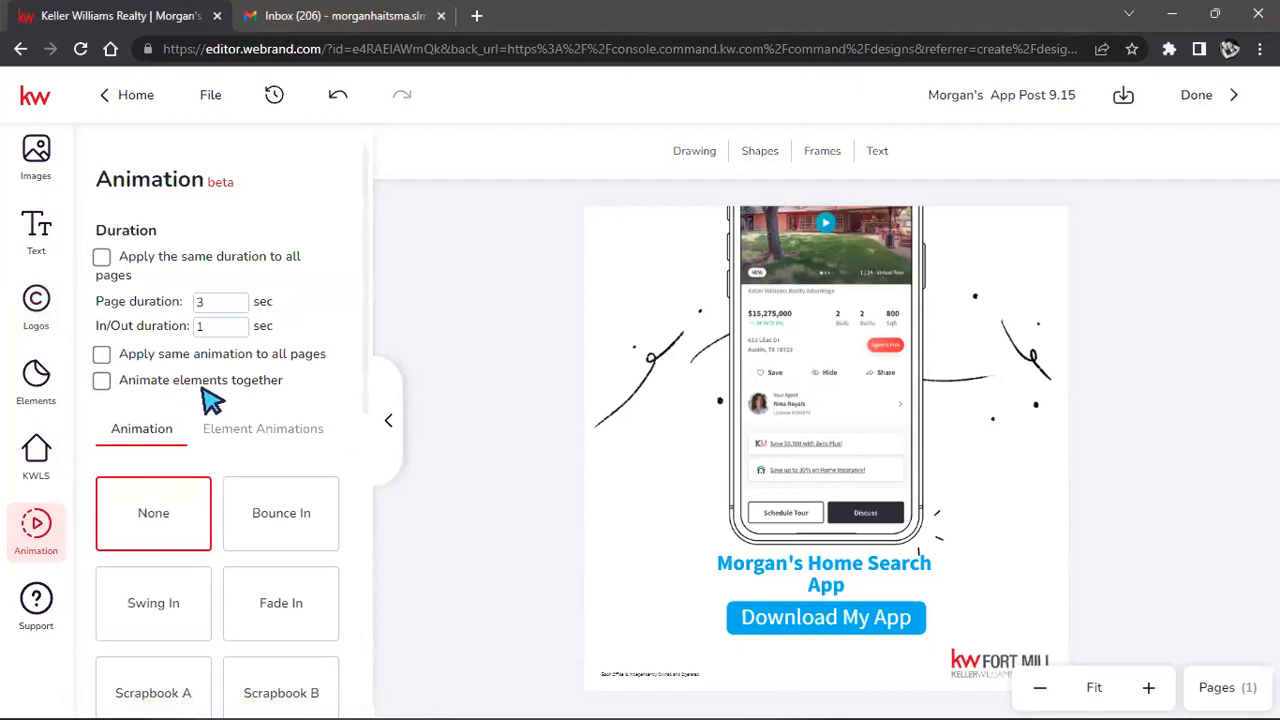
scroll(272, 378, down, 3)
scroll(360, 330, down, 1)
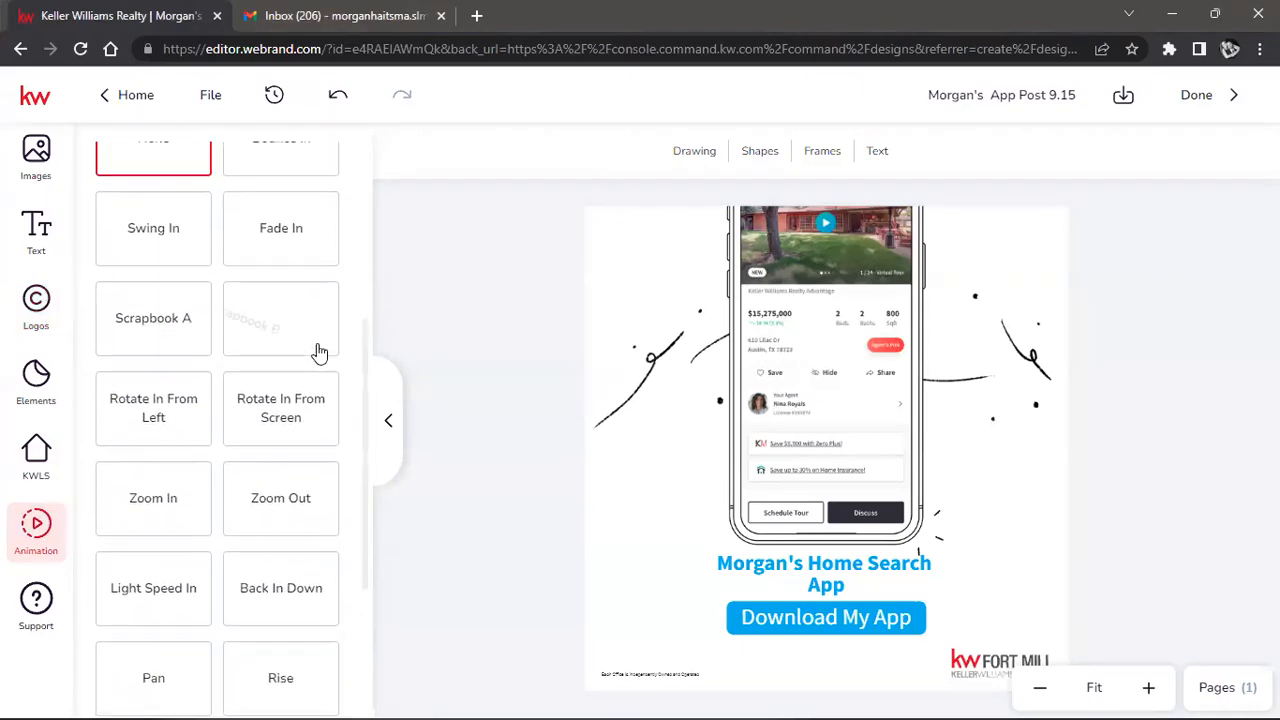
click(314, 348)
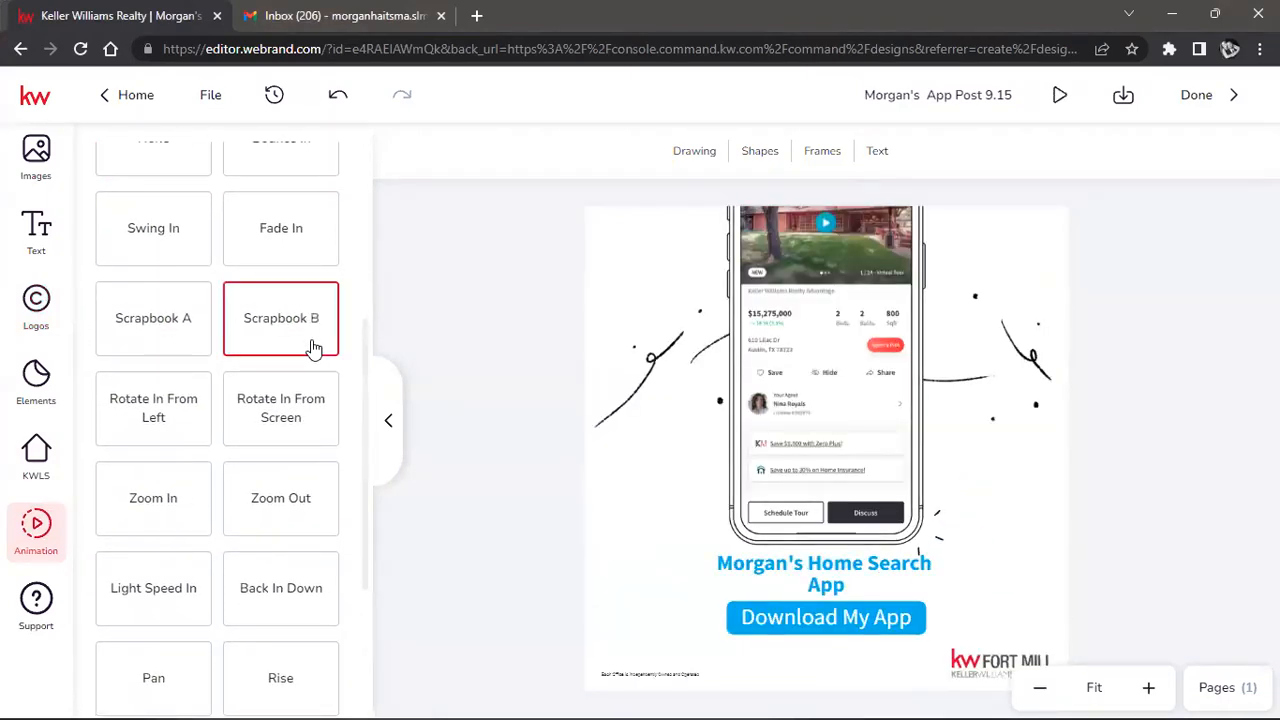
click(282, 348)
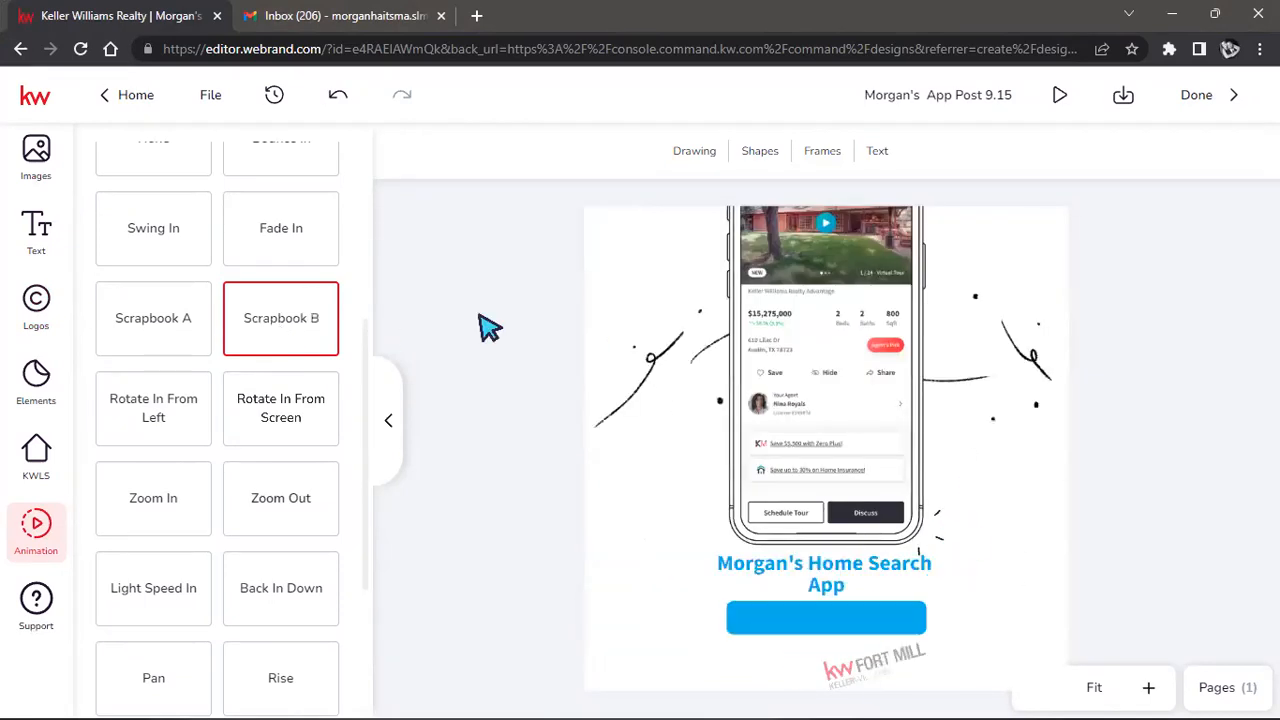
scroll(303, 325, up, 3)
scroll(303, 325, up, 1)
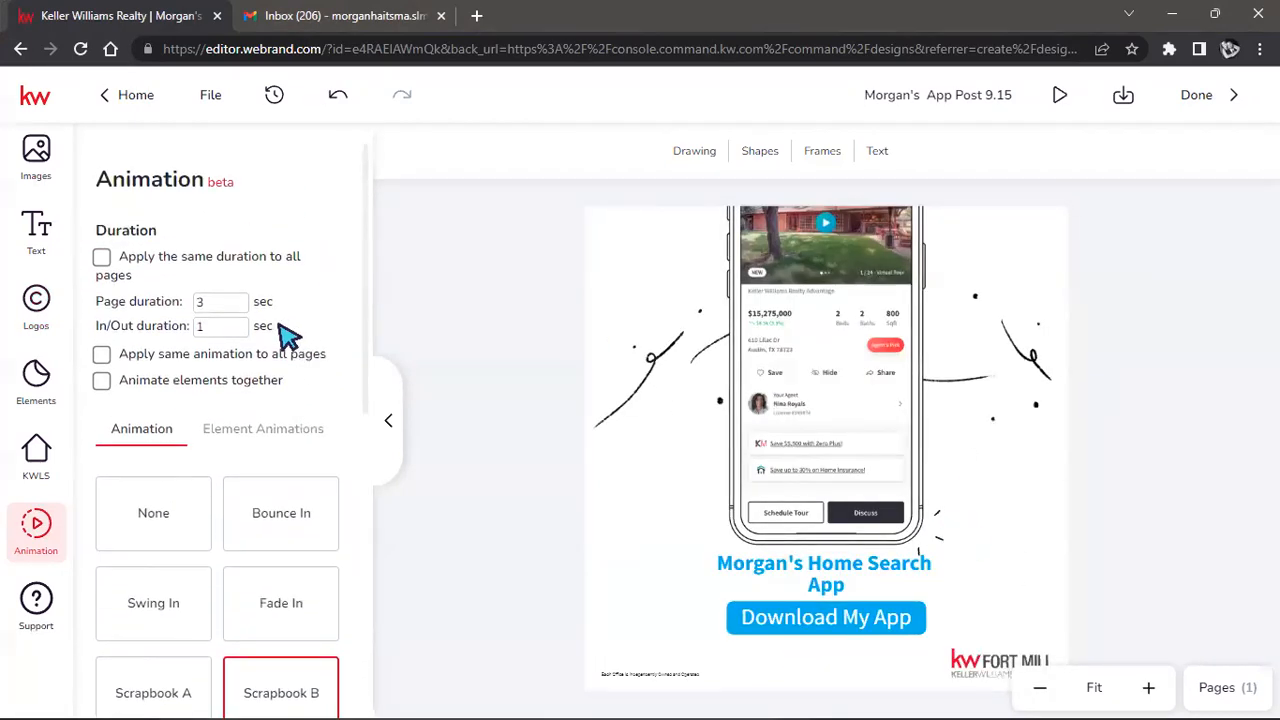
Change the In/Out duration to 2.5 seconds, replay the entrance, and close the animation settings.
click(227, 325)
key(BackSpace)
text(2.5)
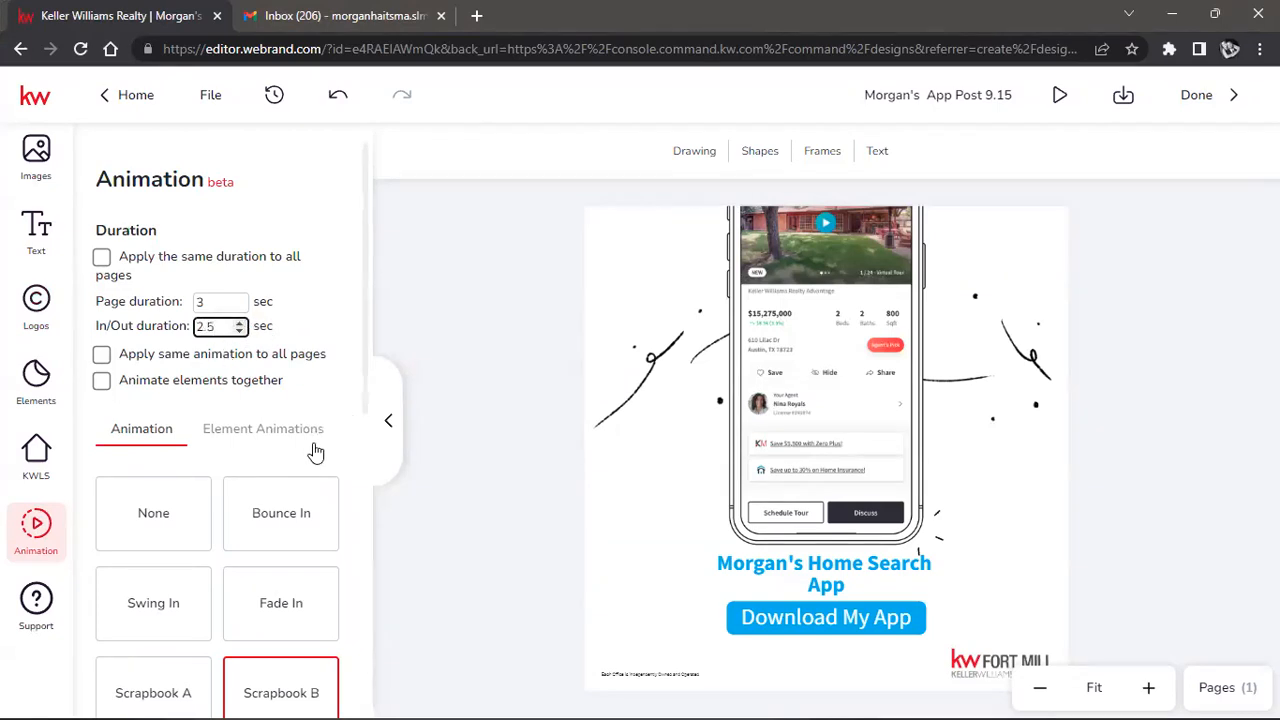
click(356, 321)
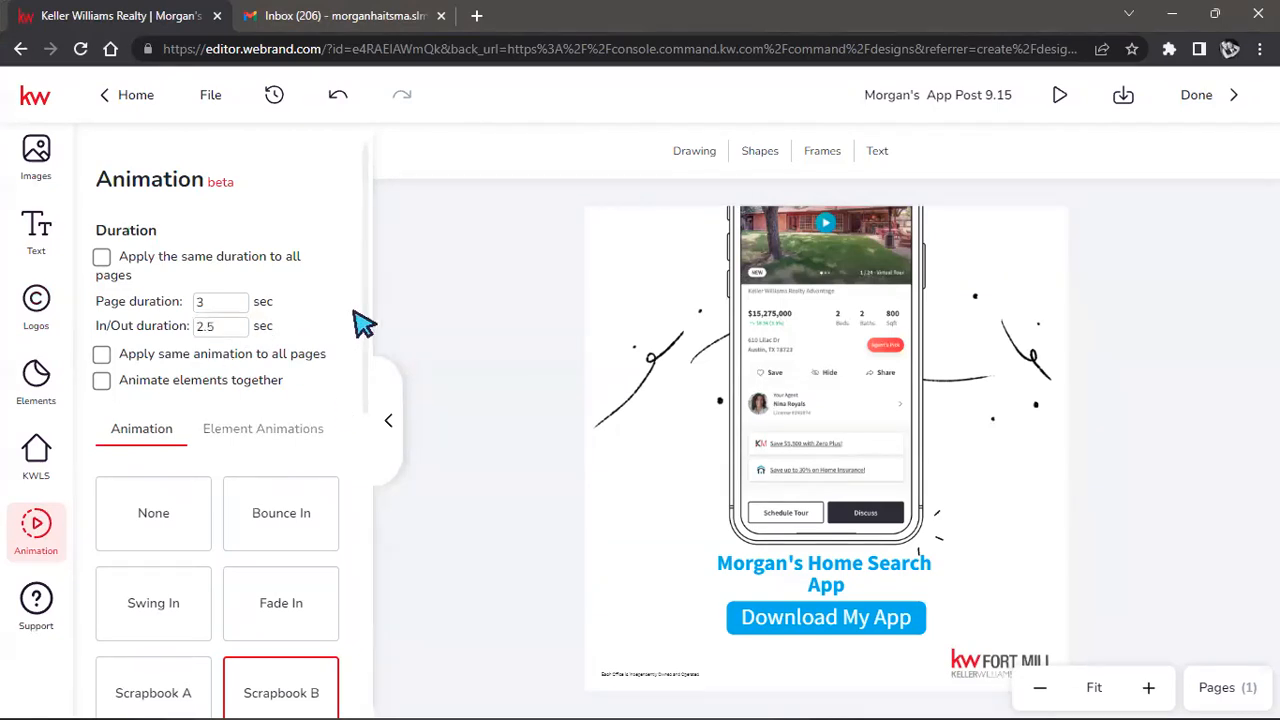
click(308, 695)
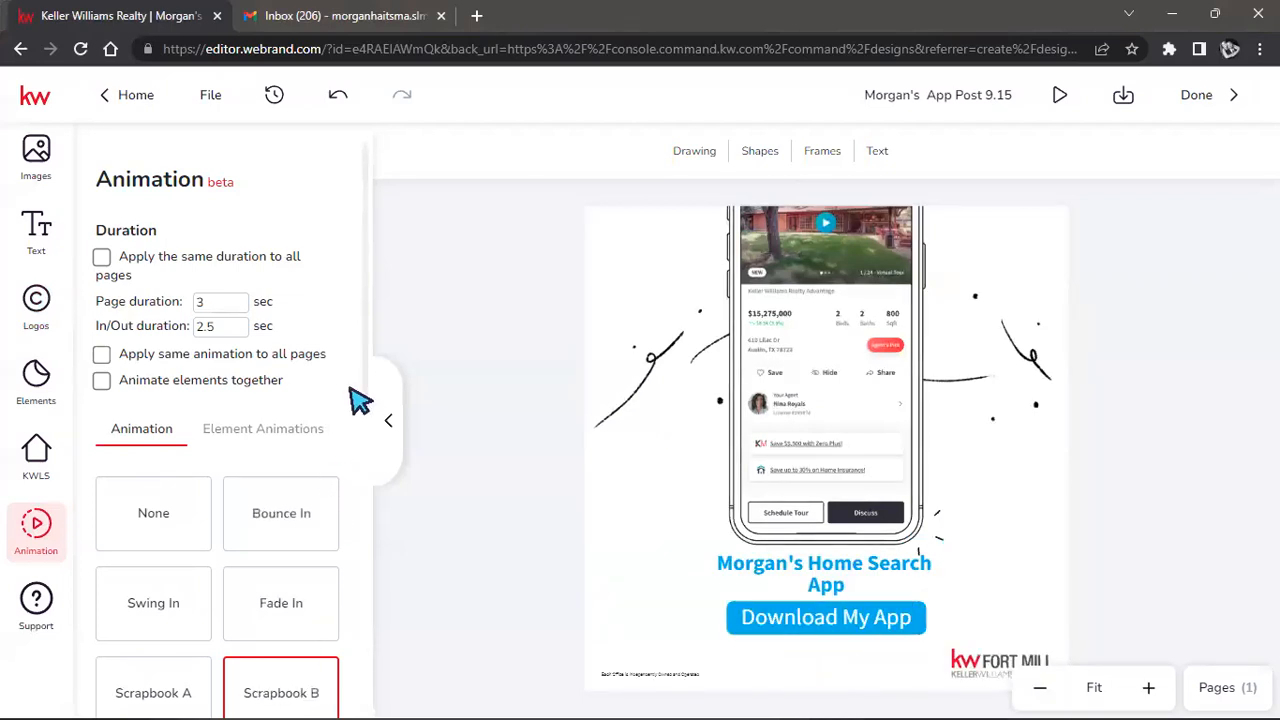
scroll(380, 434, down, 6)
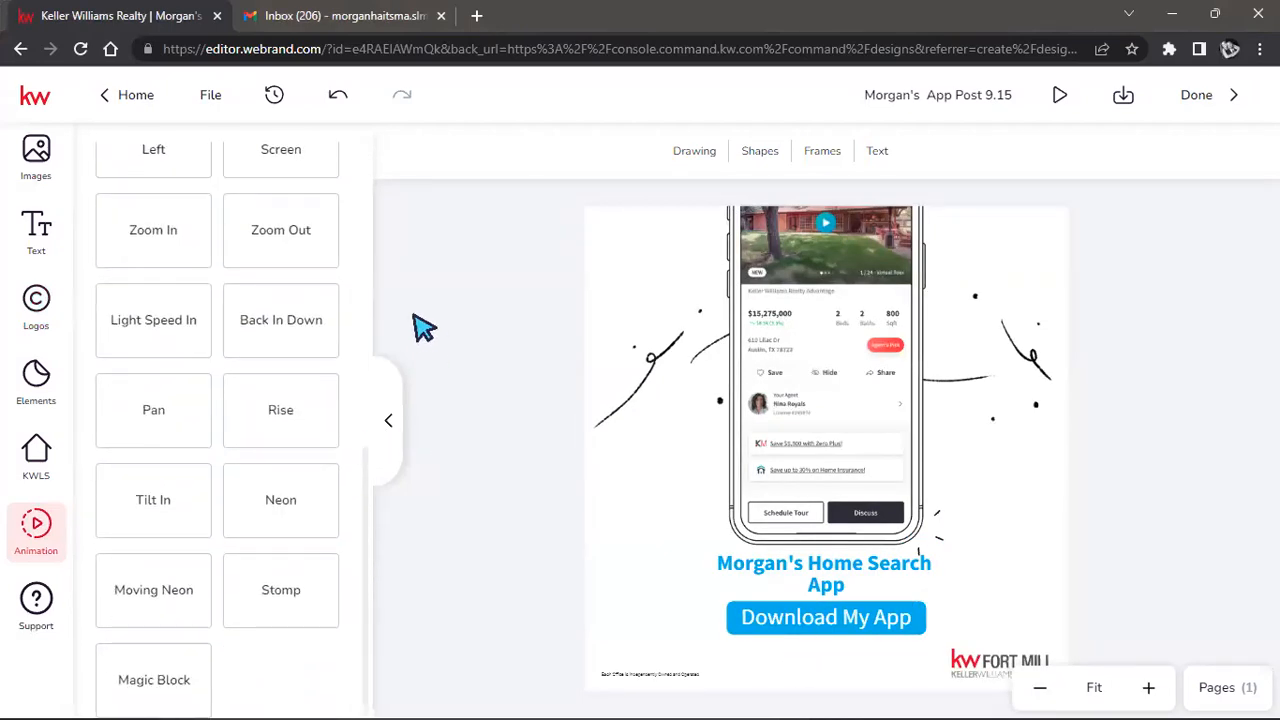
click(388, 418)
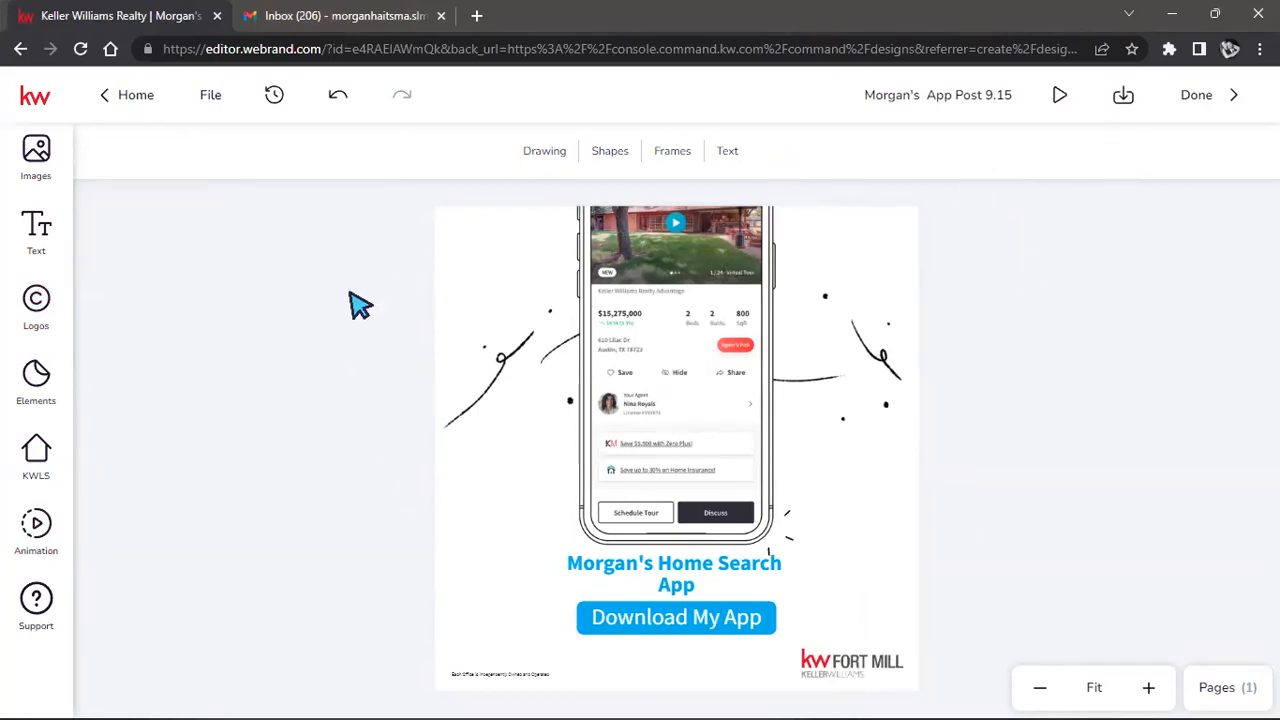
Preview the animated design, then download all pages as an MP4 video at Original size.
click(1057, 94)
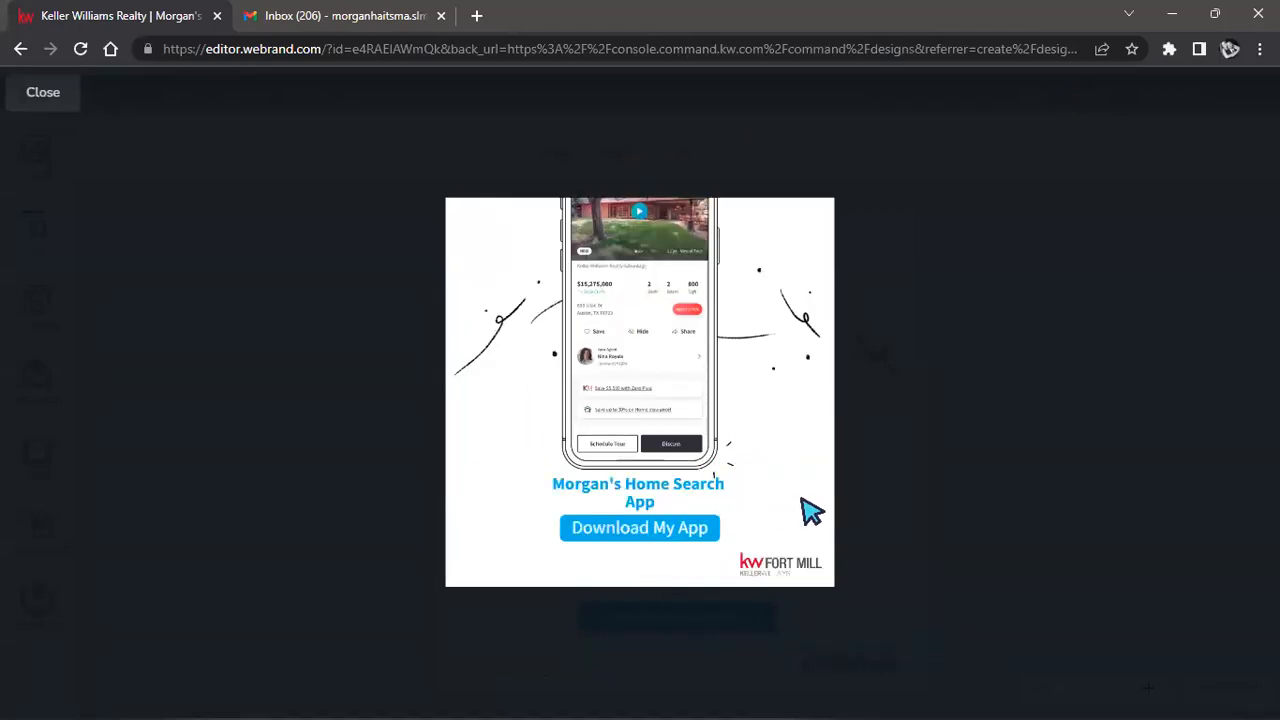
key(Escape)
click(1118, 100)
click(1037, 188)
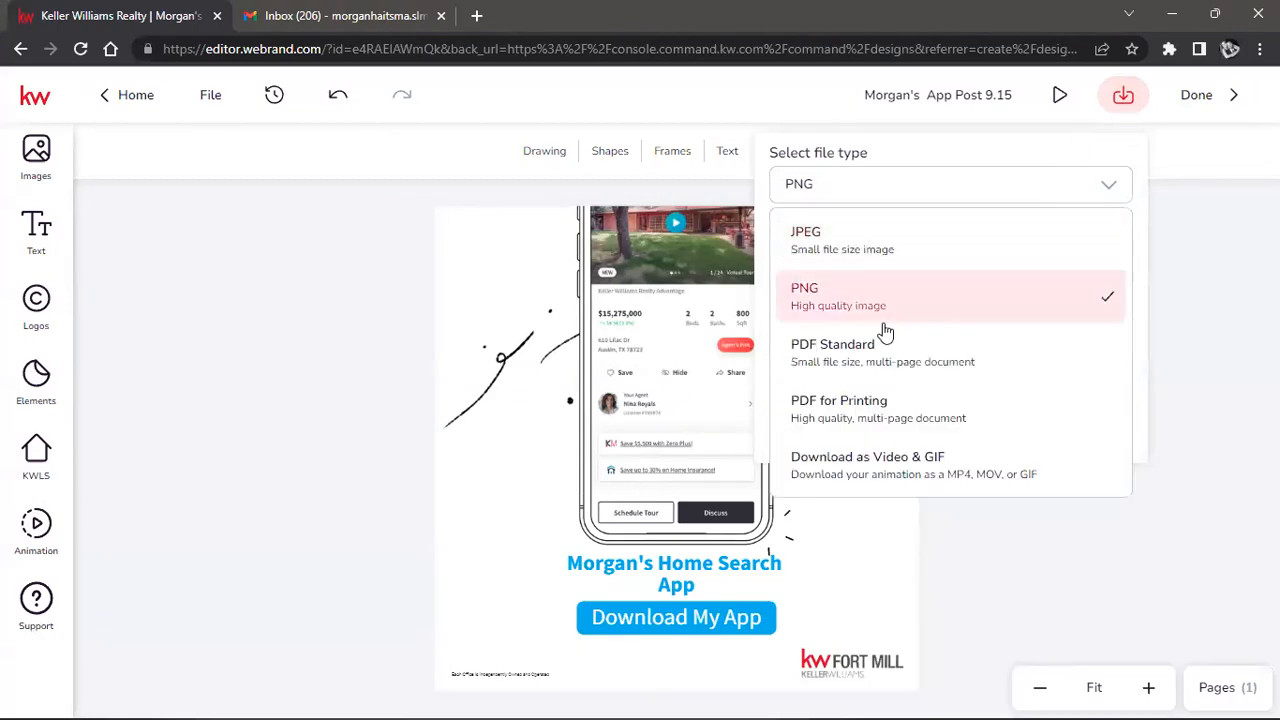
click(912, 468)
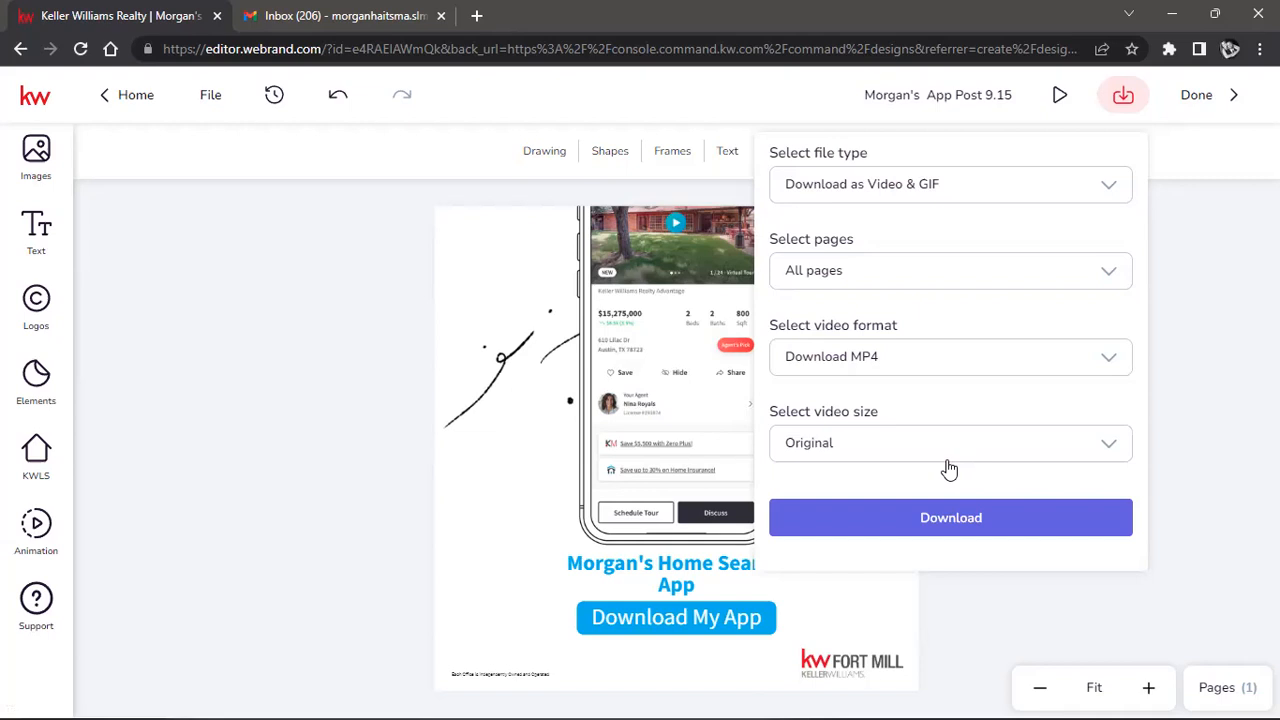
click(953, 458)
click(955, 457)
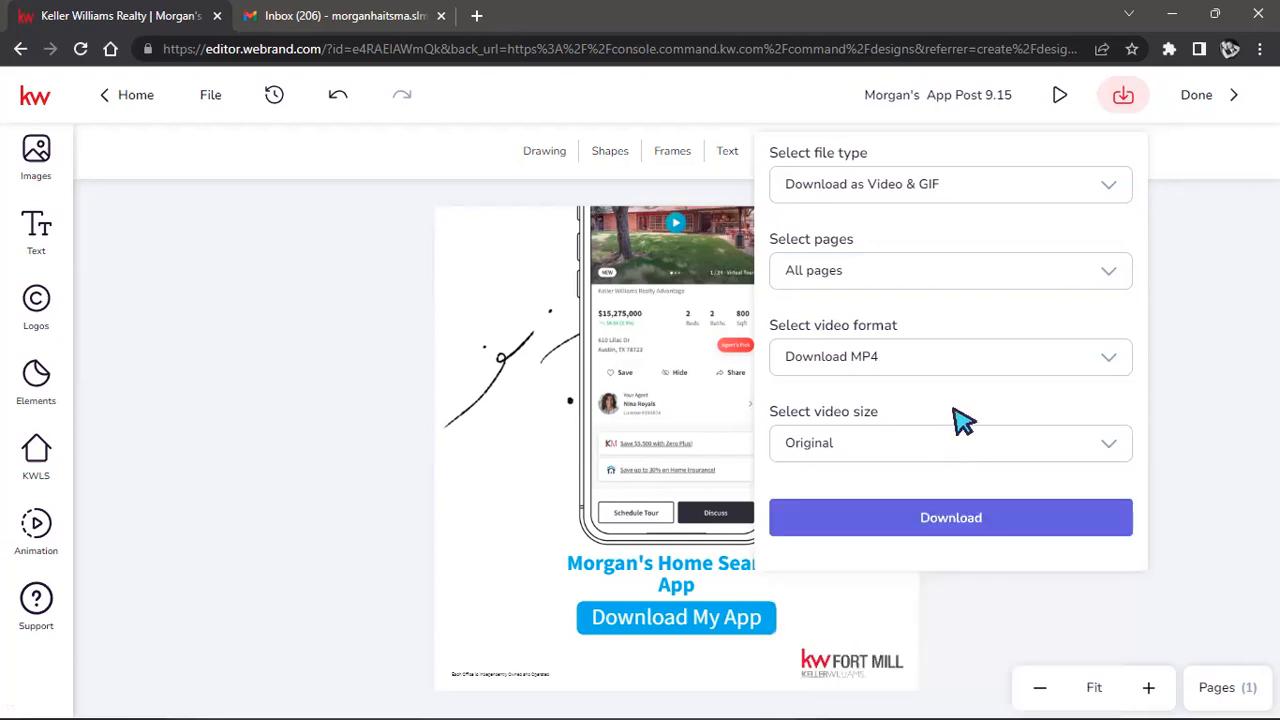
click(928, 458)
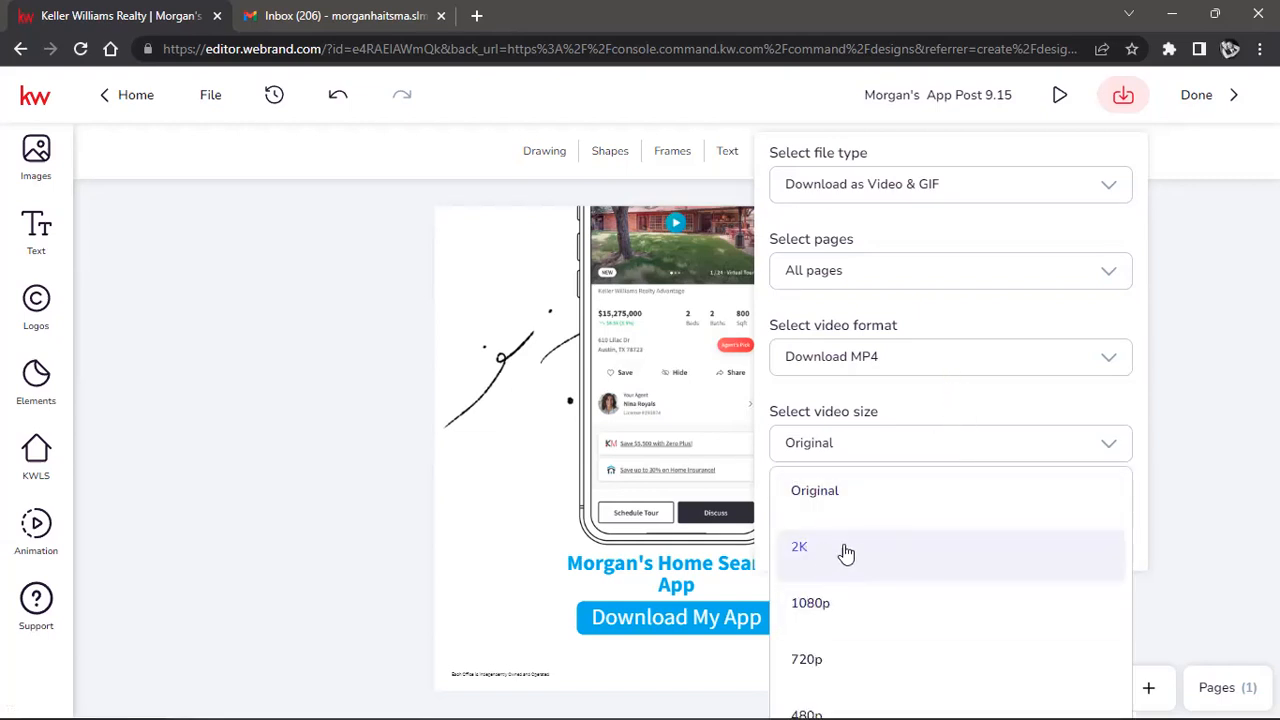
click(905, 450)
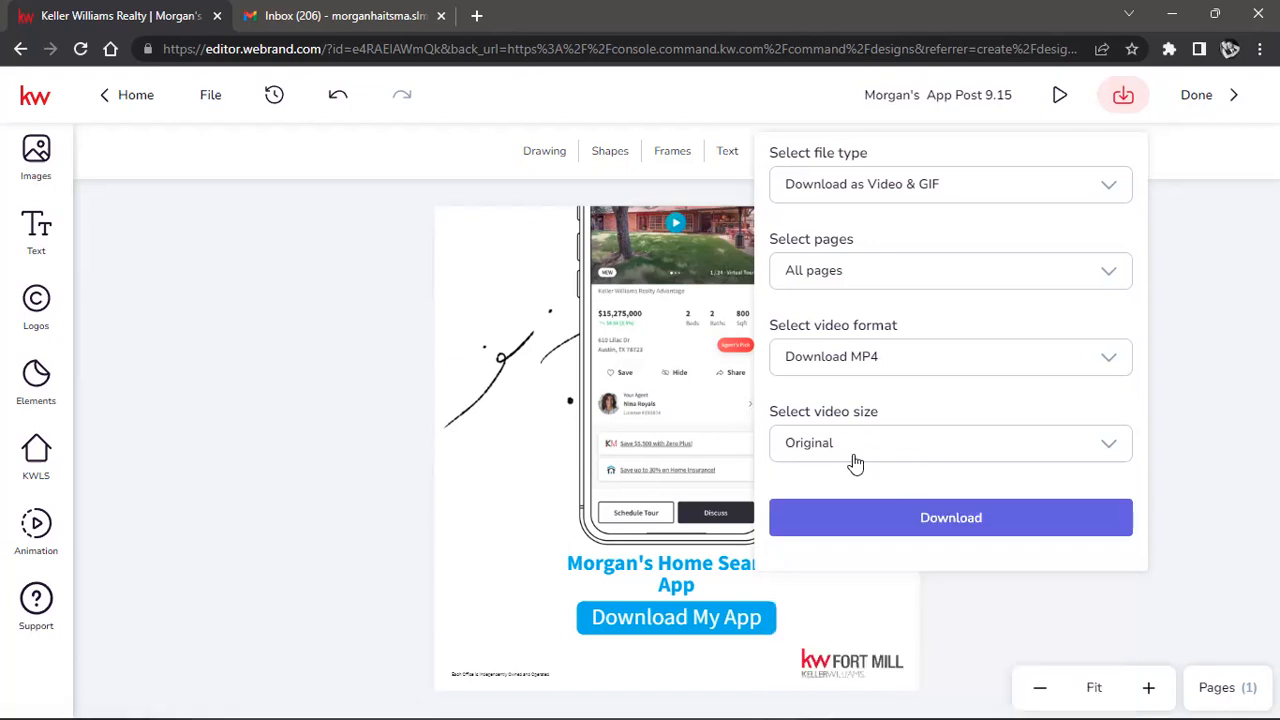
click(866, 517)
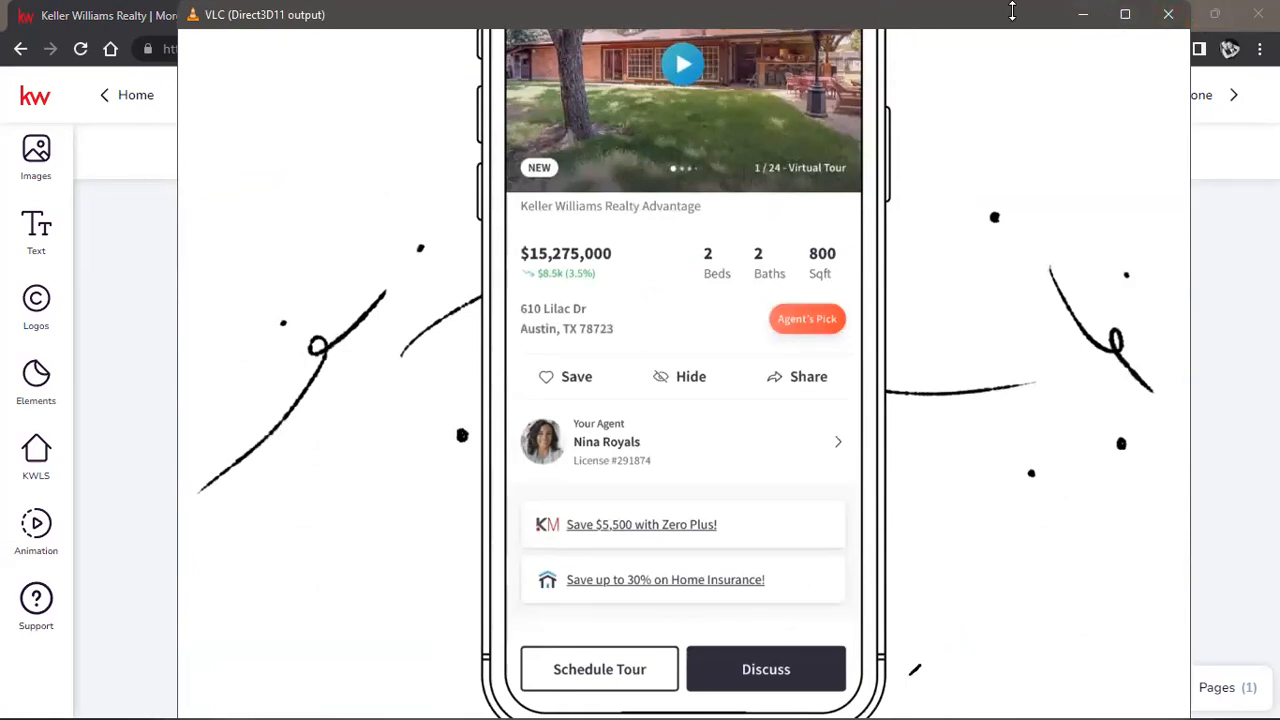
Shrink the VLC playback window showing the MP4, then close VLC.
drag(1012, 12, 960, 372)
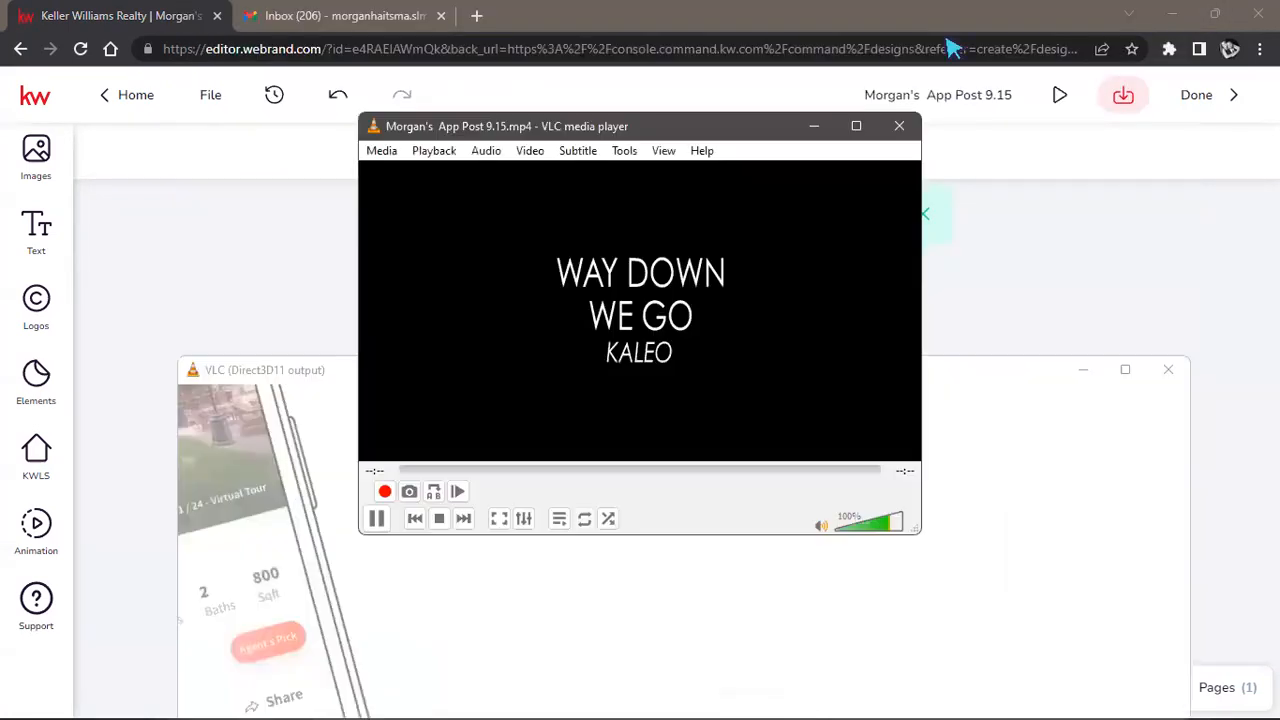
click(903, 128)
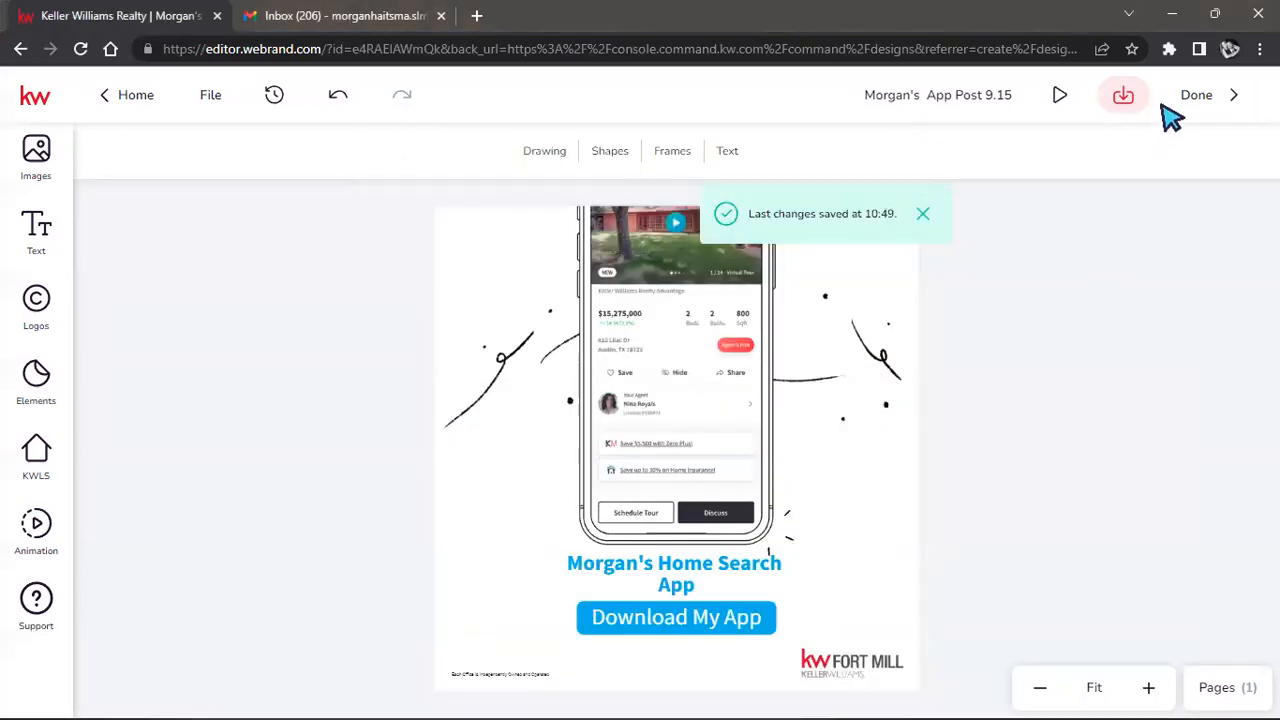
Download the design again with GIF as the video format at Original size.
click(1128, 106)
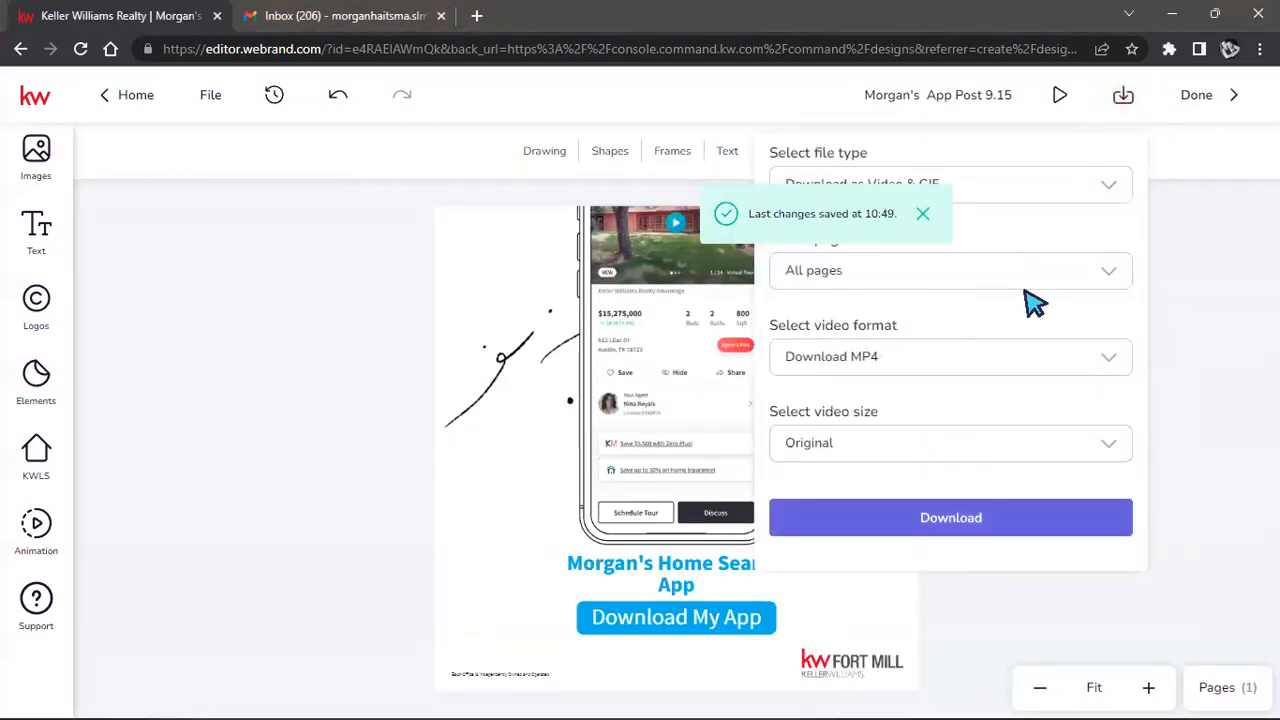
click(1049, 363)
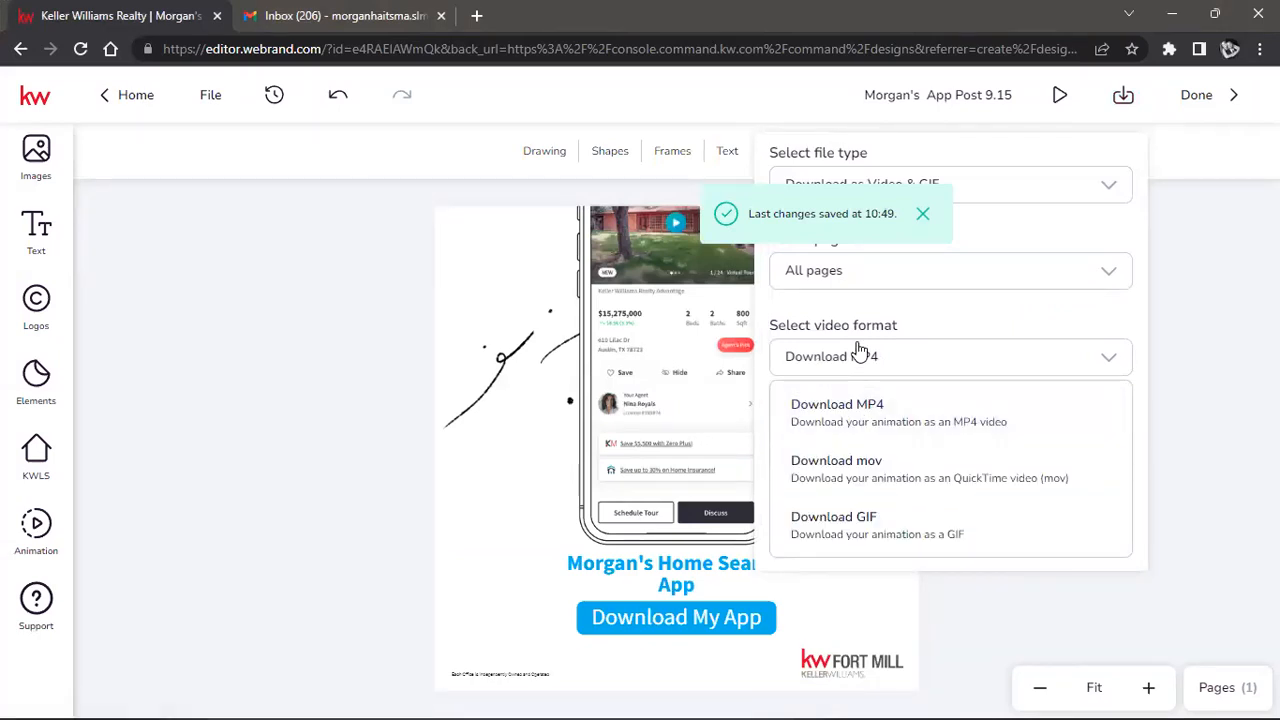
click(835, 532)
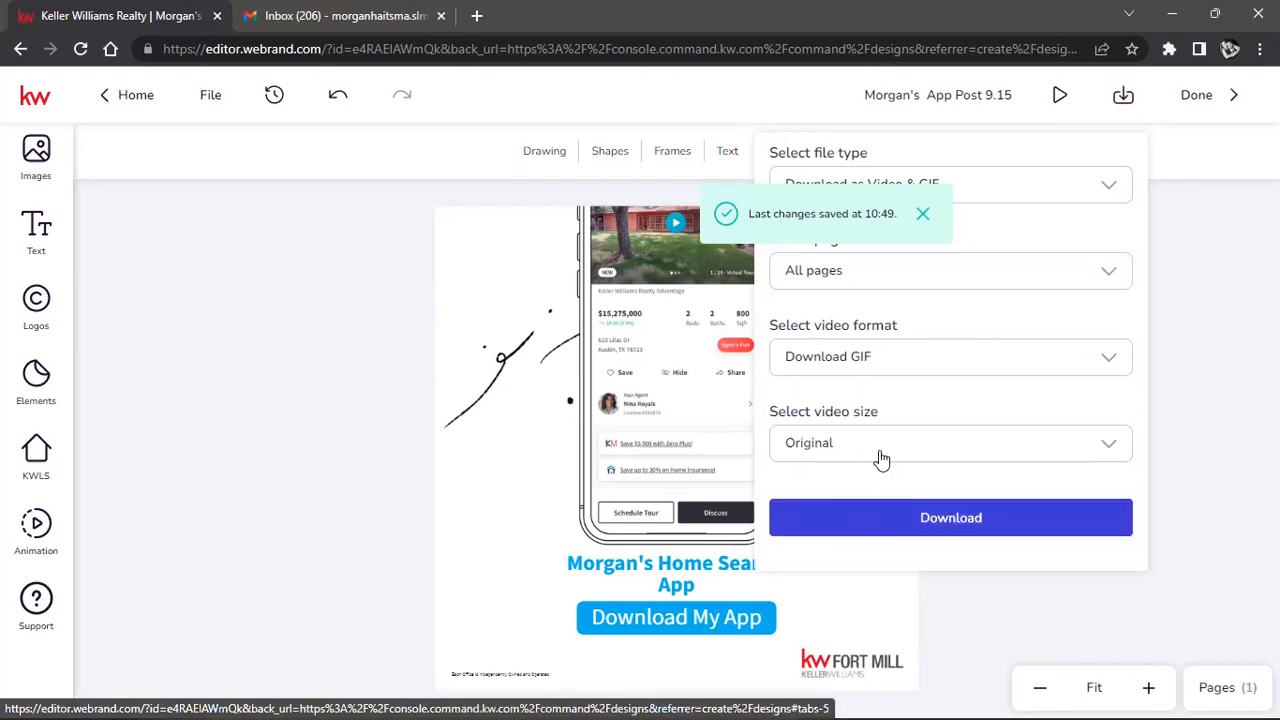
click(875, 362)
click(843, 533)
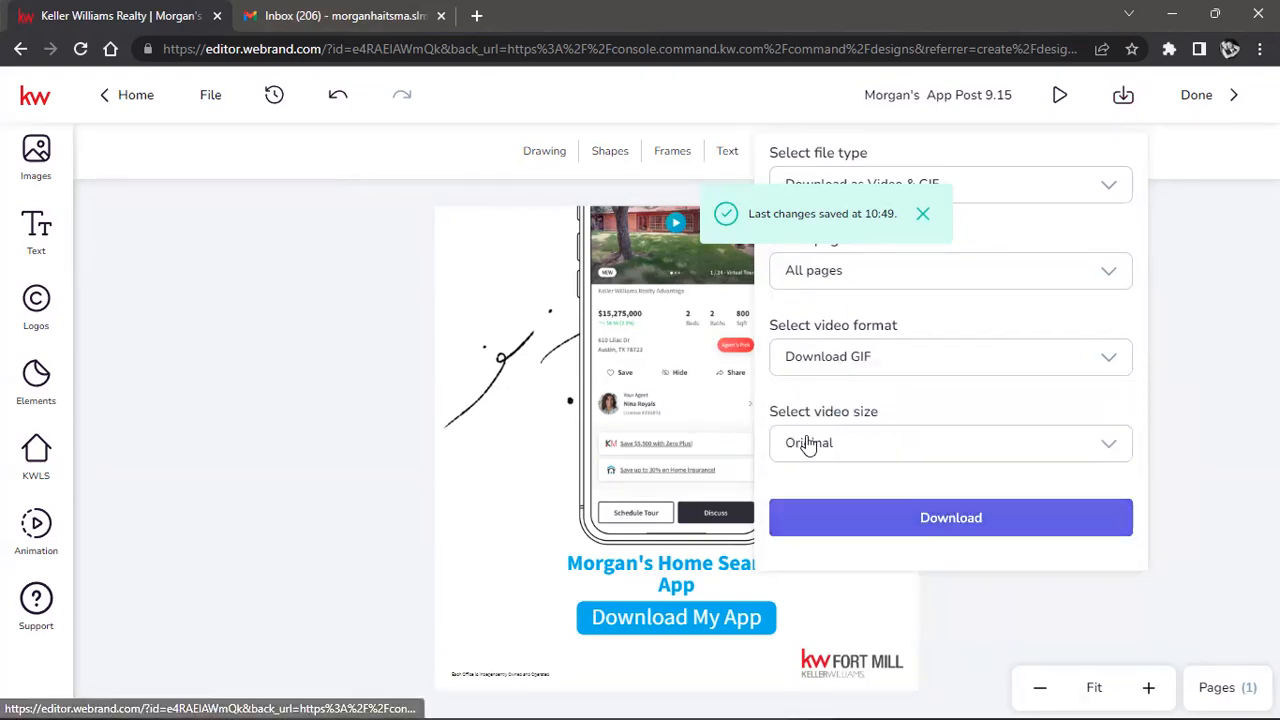
click(957, 517)
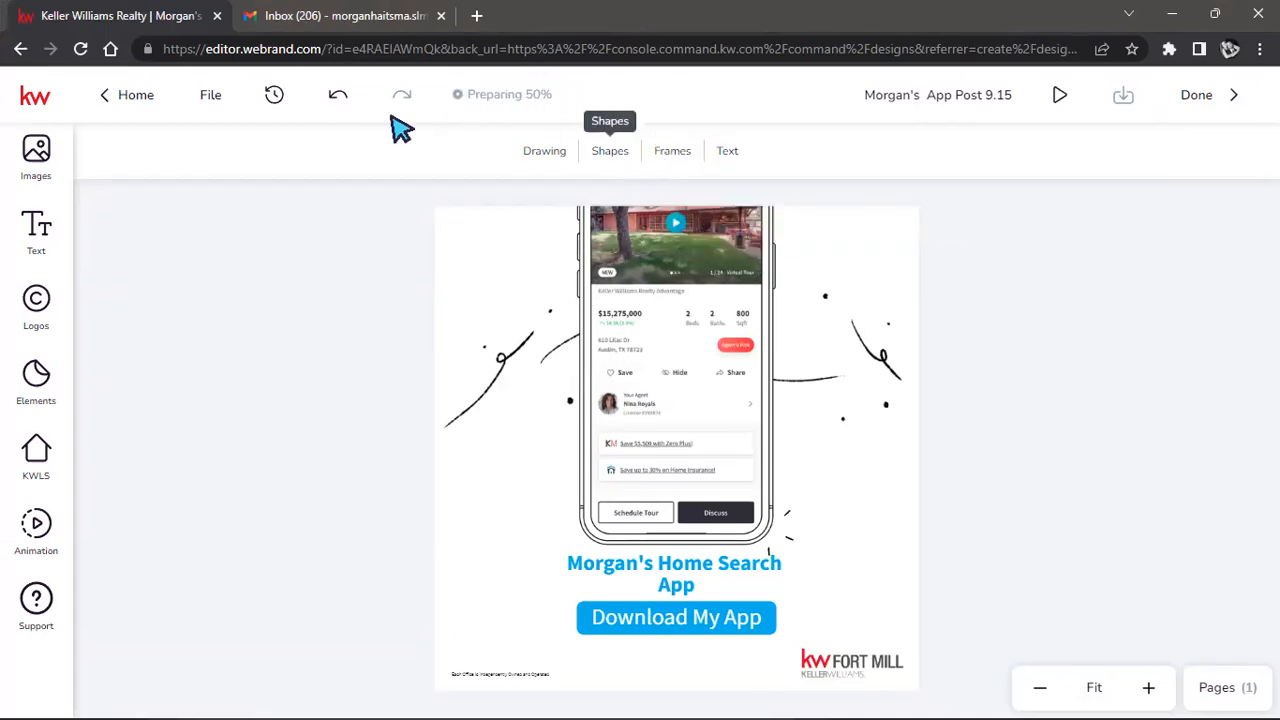
Duplicate the editor tab, go to agent.kw.com, and sign in with the saved login.
right_click(140, 28)
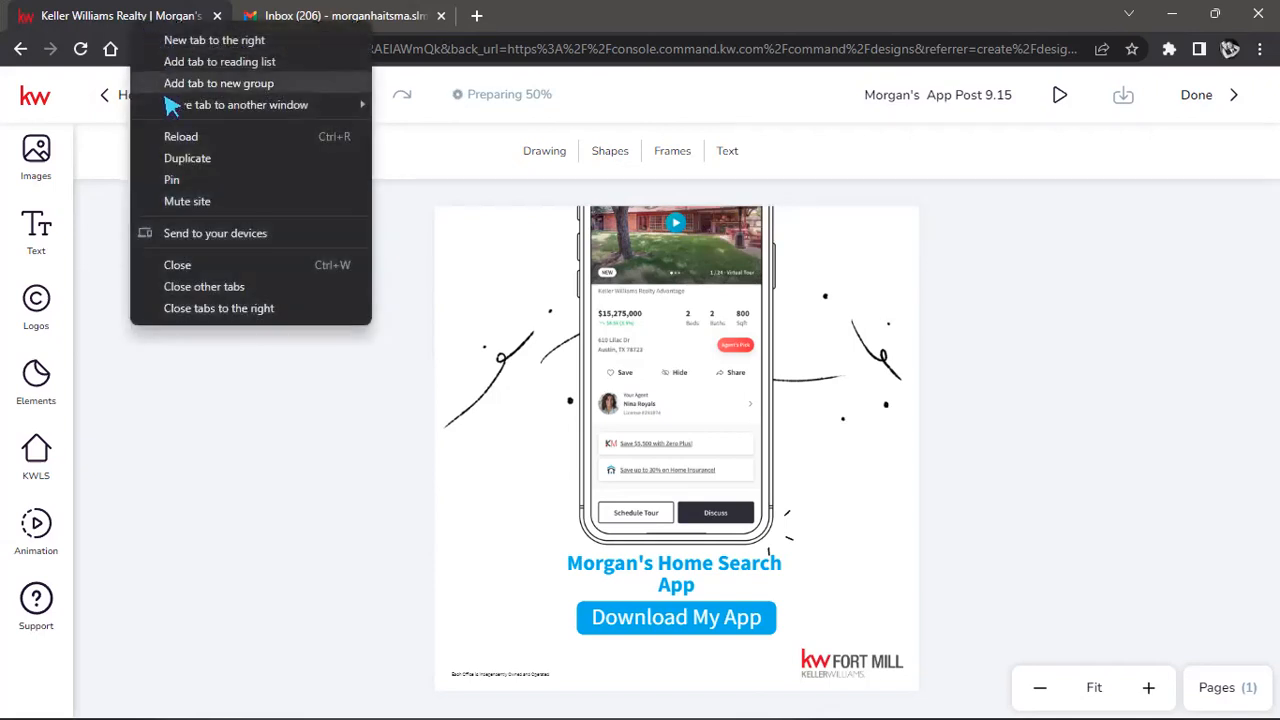
click(188, 160)
click(326, 55)
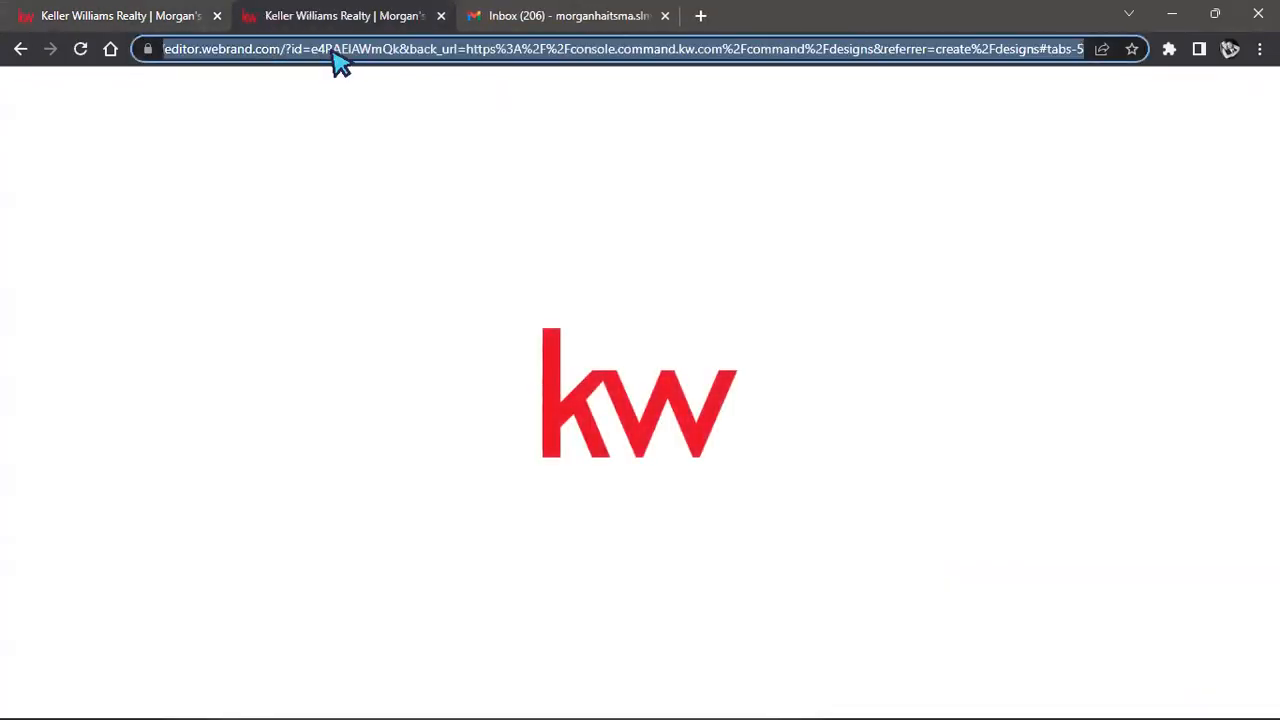
text(agent.kw.ccom/login?redirectTo=/command)
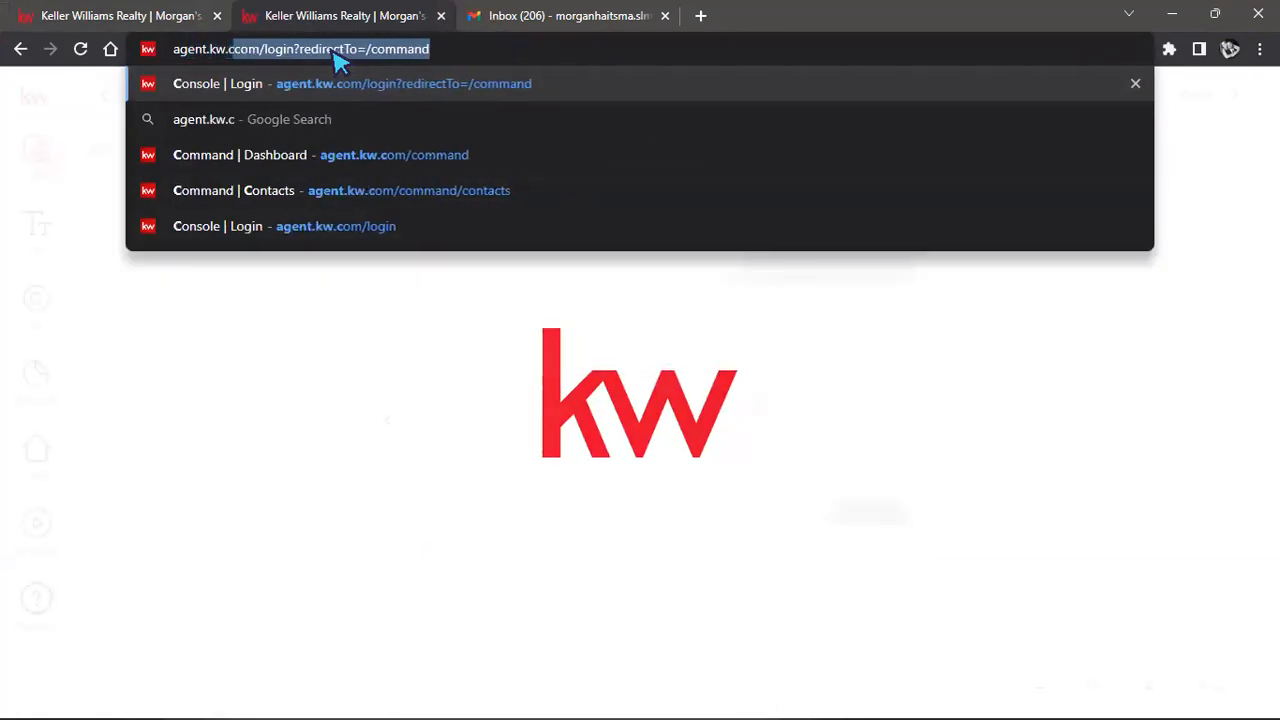
key(Return)
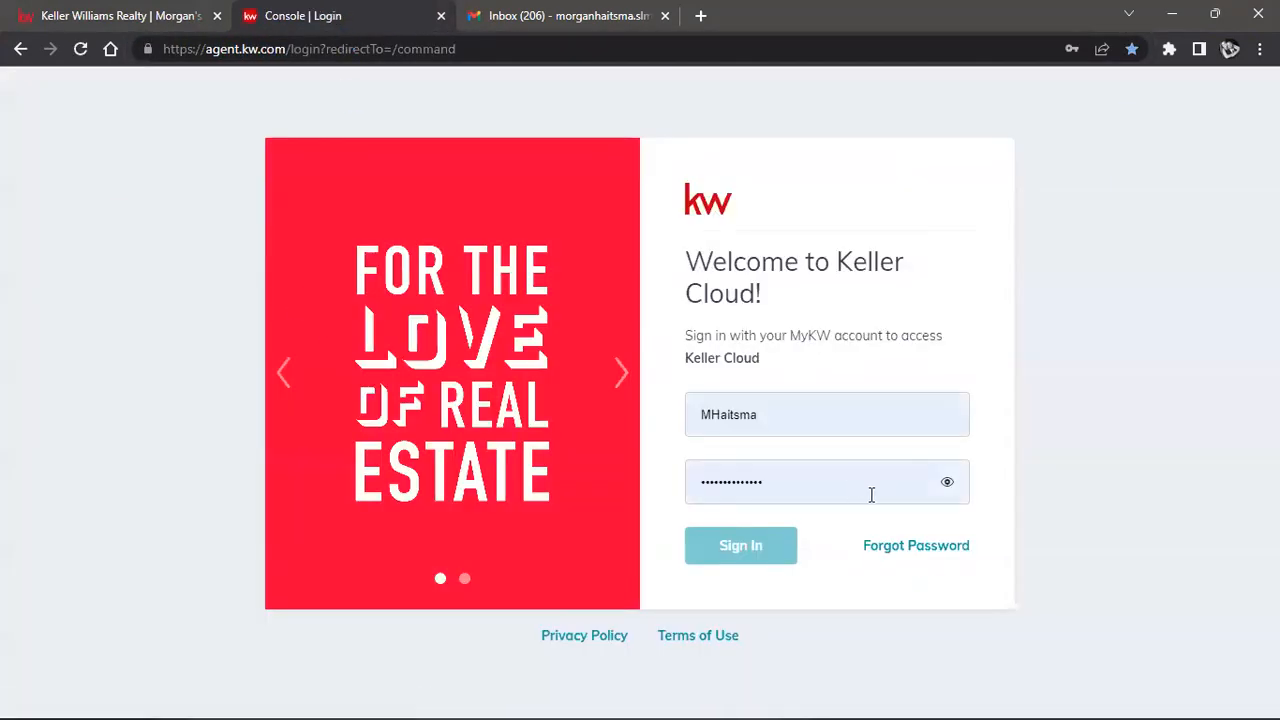
click(855, 427)
click(849, 529)
click(751, 545)
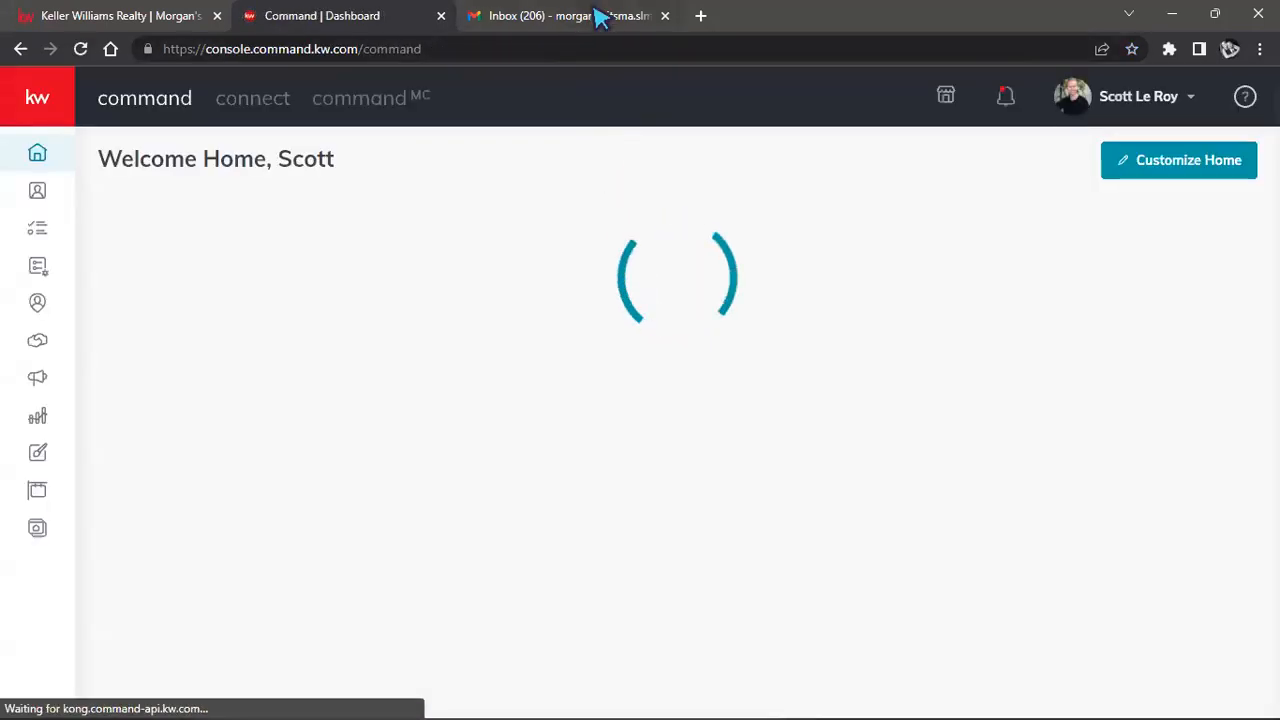
Check the Gmail tab, then return to the Command dashboard tab.
click(600, 15)
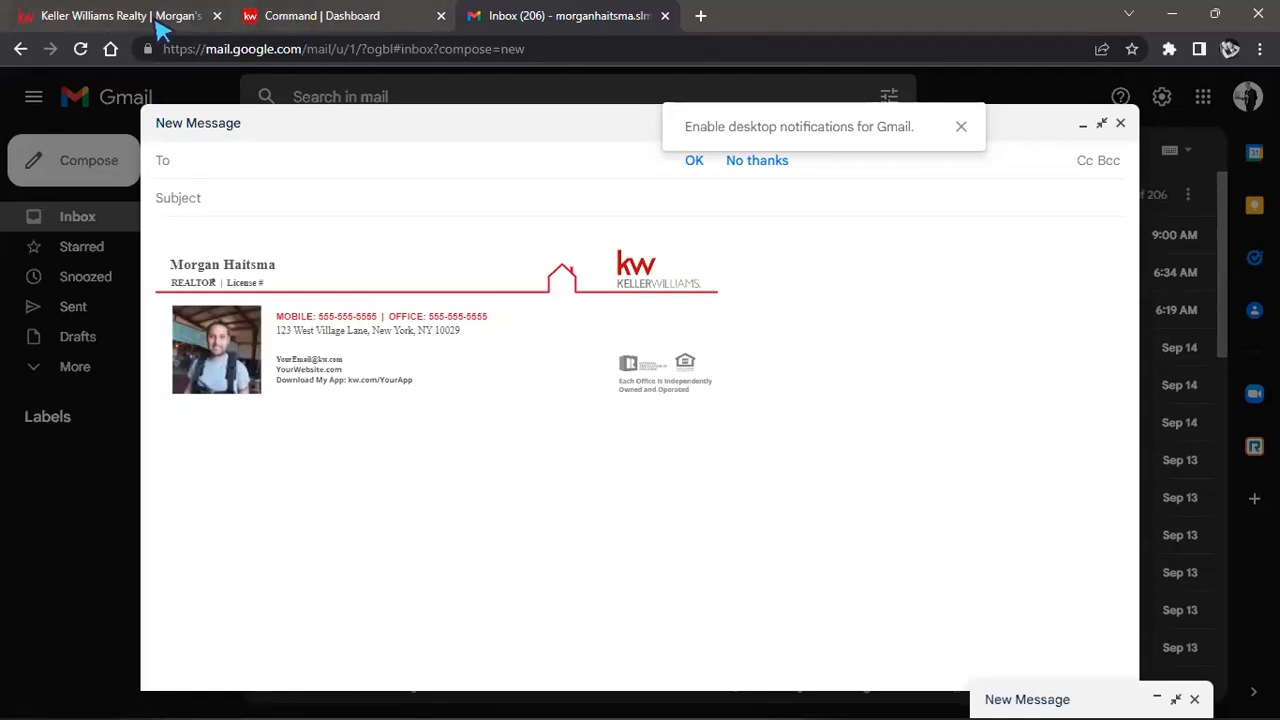
mouse_move(157, 24)
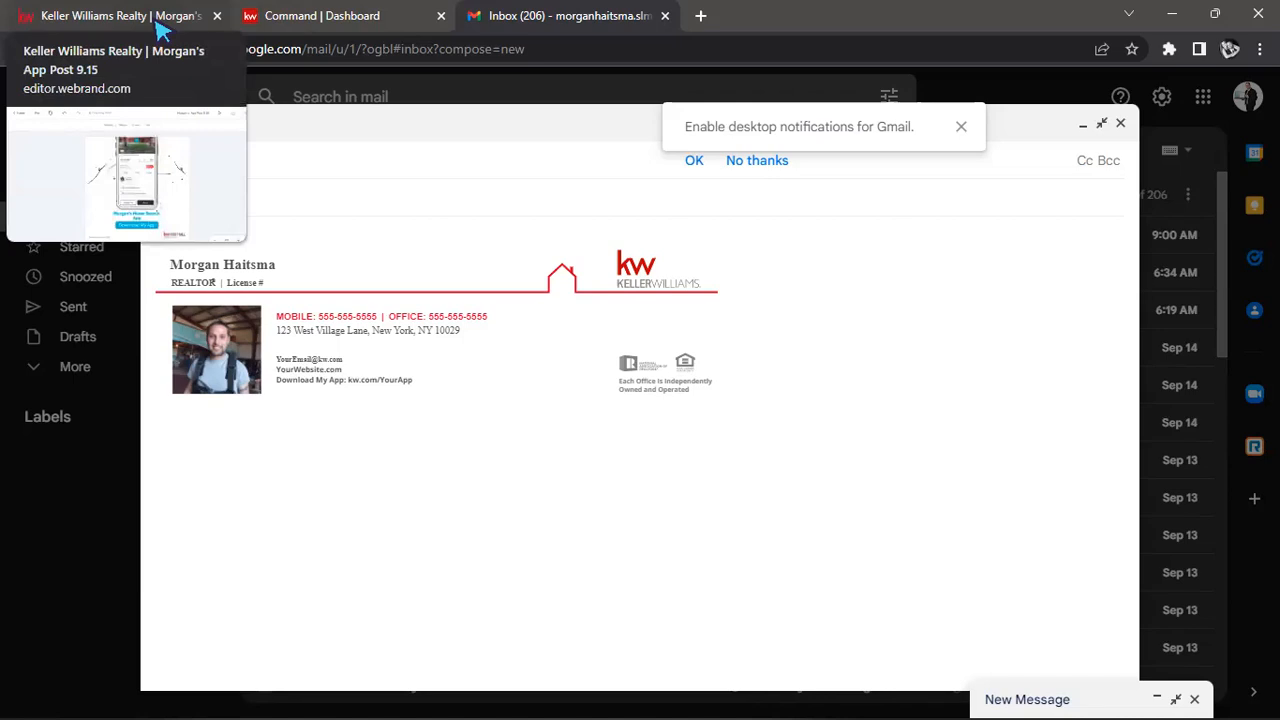
click(336, 18)
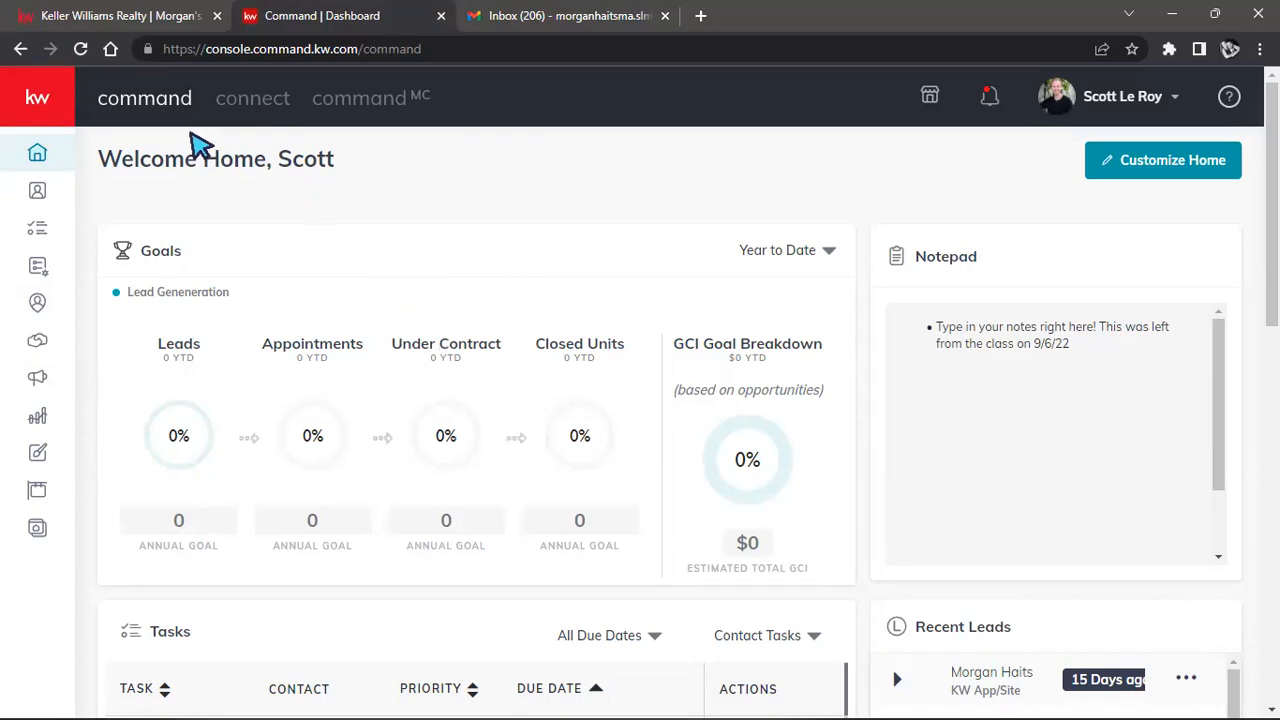
Expand the labelled sidebar and go to the Campaigns dashboard.
click(45, 116)
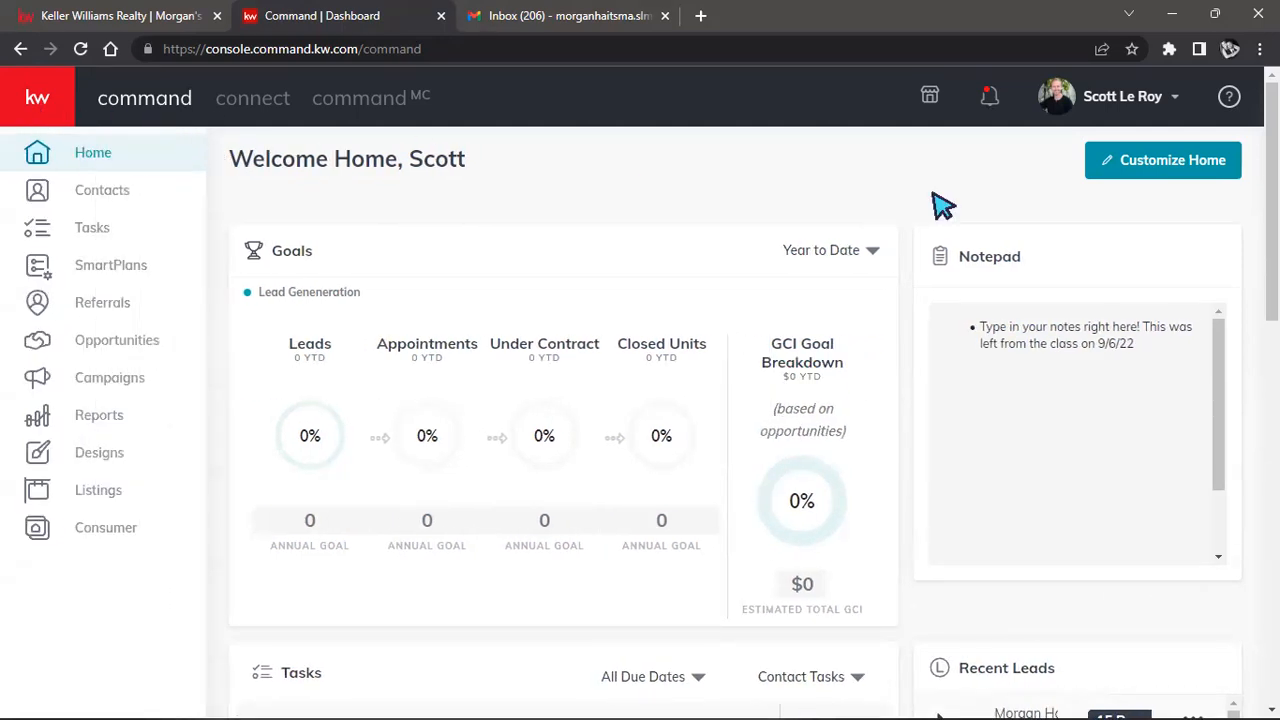
click(1125, 98)
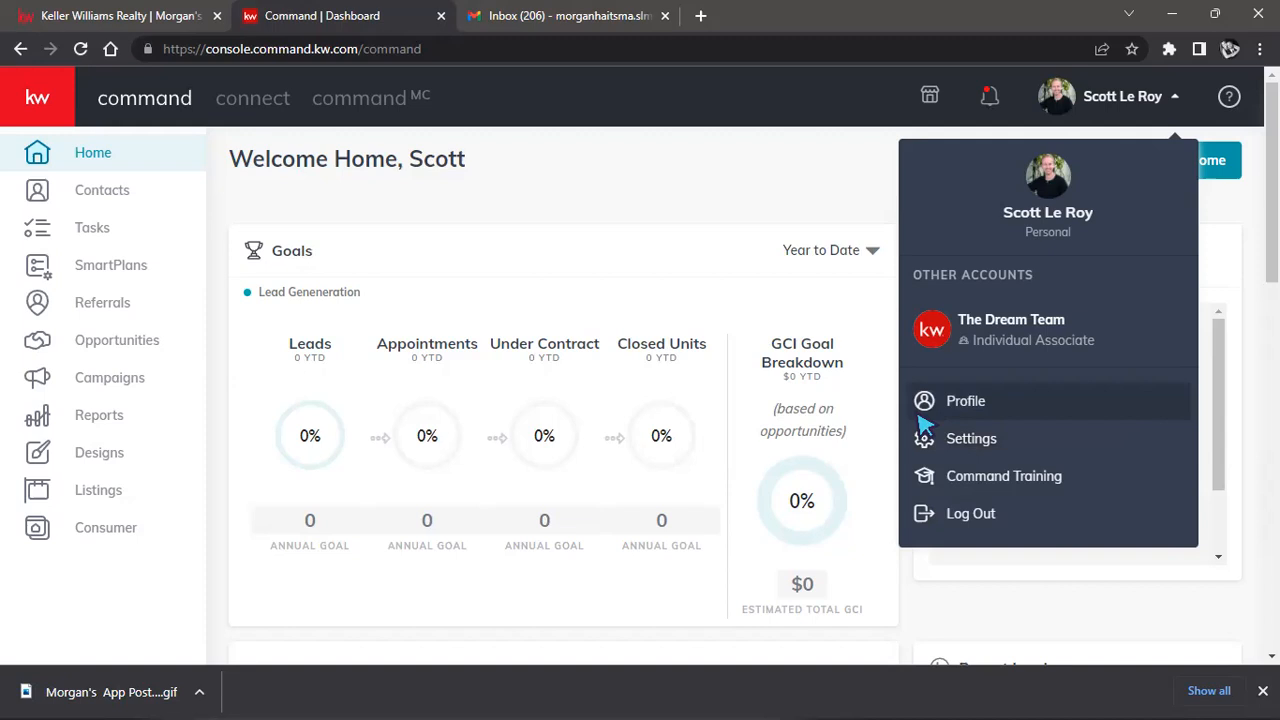
click(126, 393)
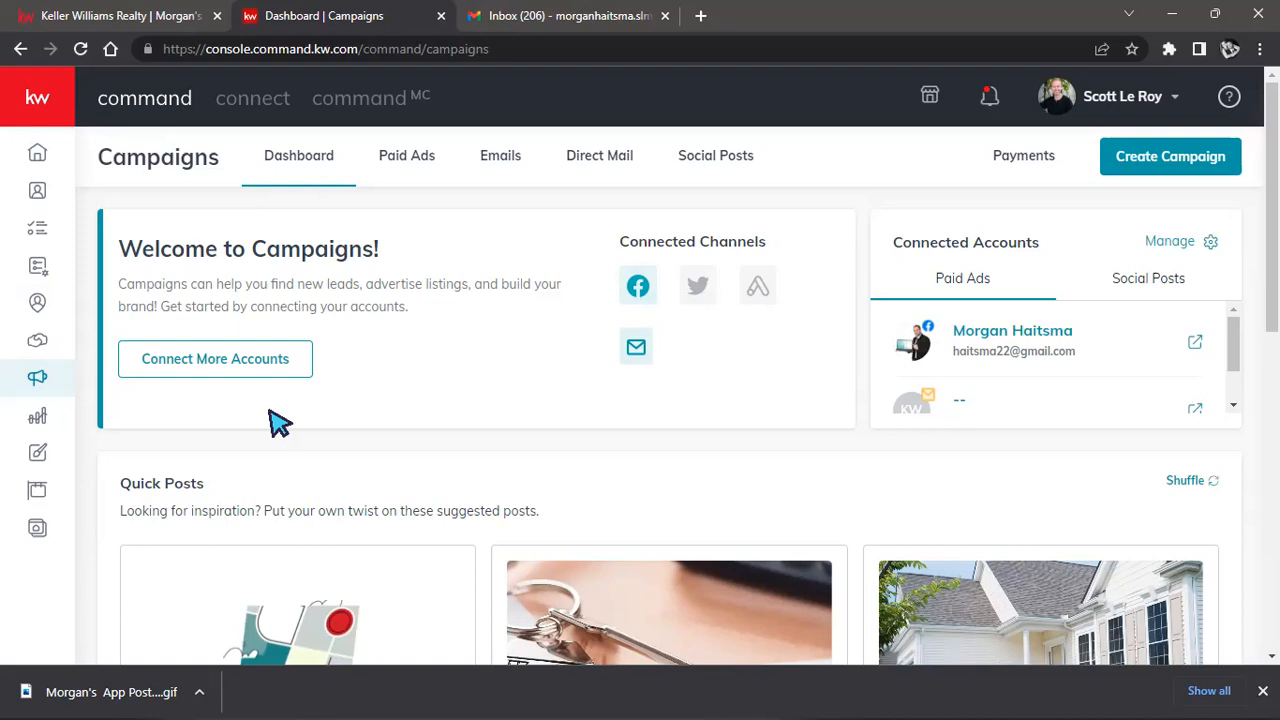
click(1176, 172)
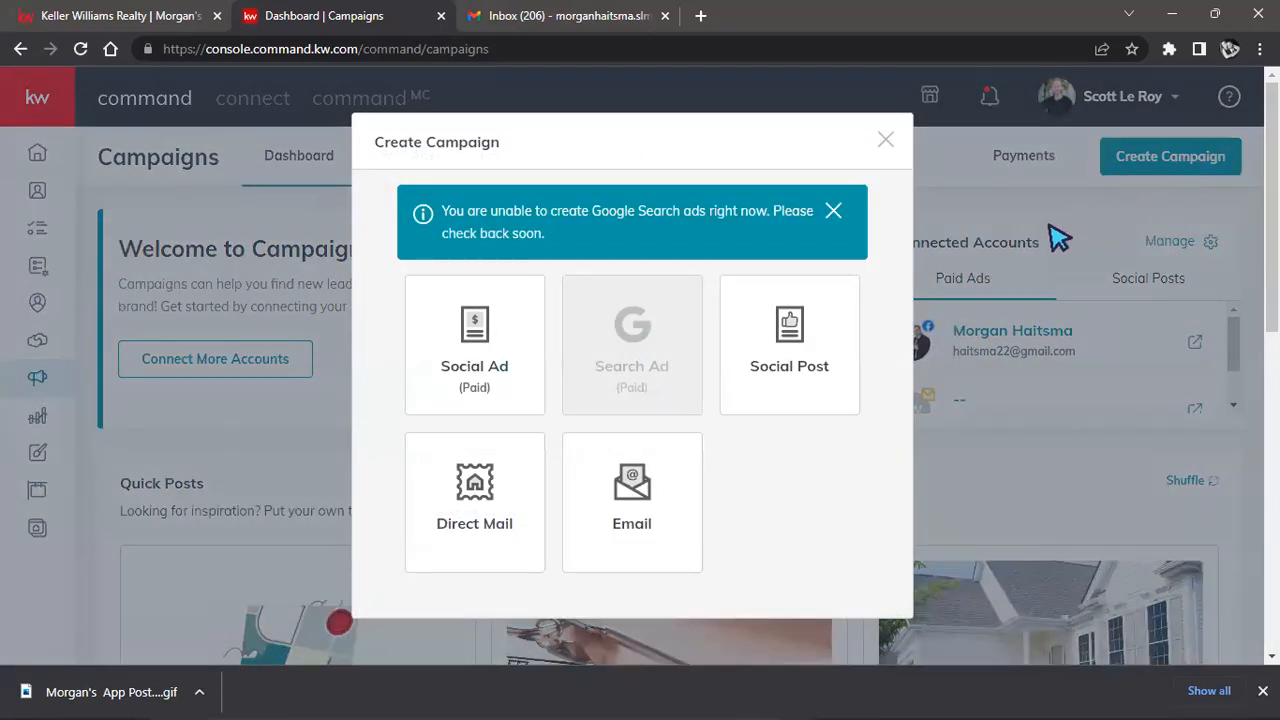
click(811, 343)
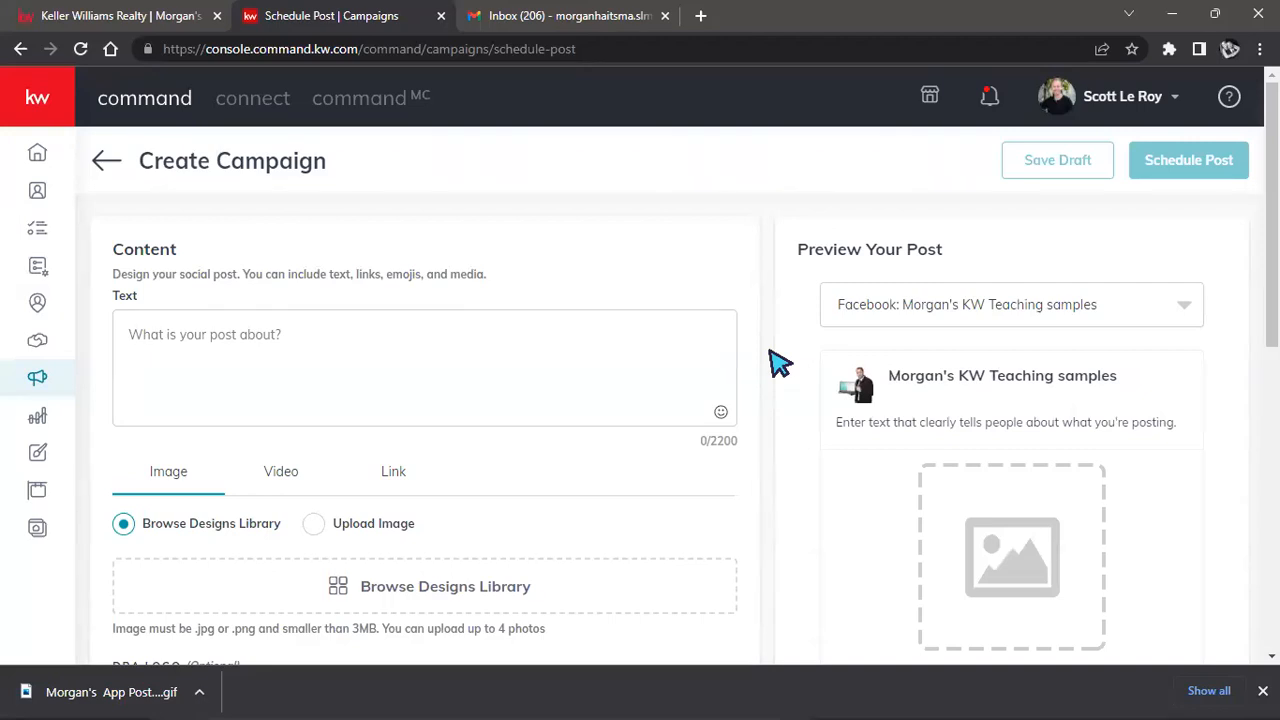
scroll(478, 252, down, 2)
scroll(429, 237, up, 2)
scroll(443, 254, down, 2)
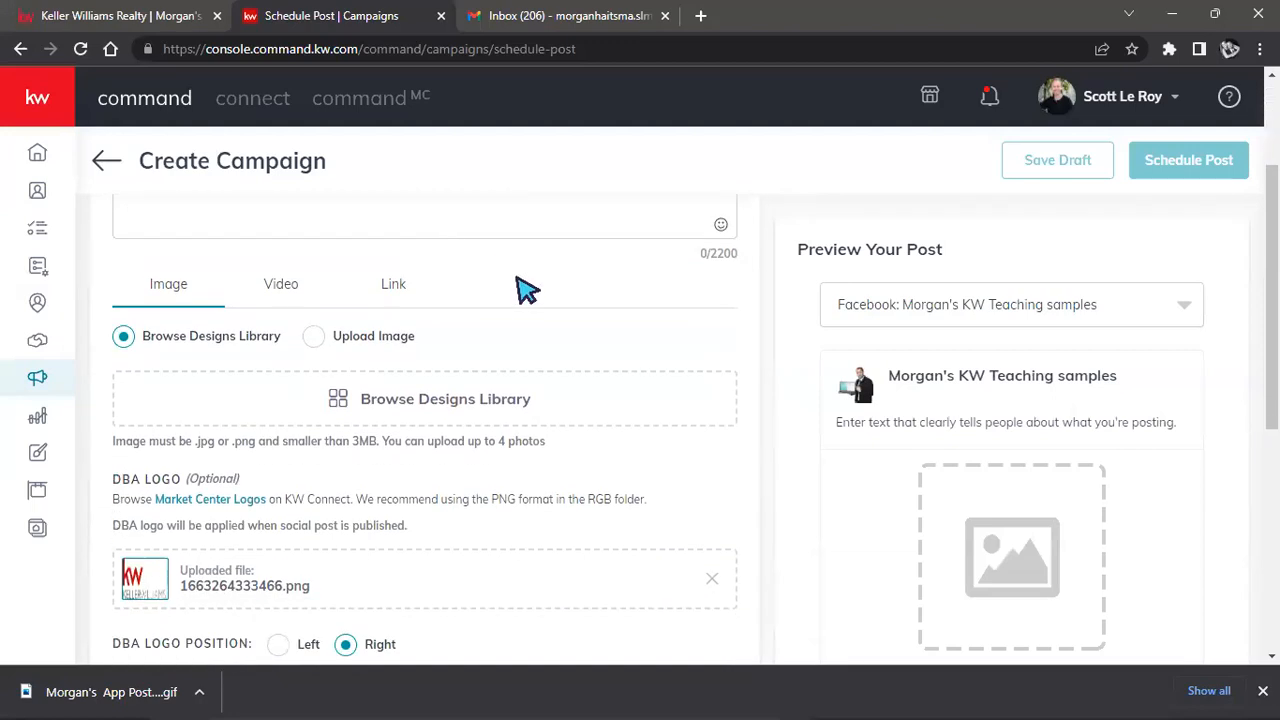
scroll(486, 304, up, 1)
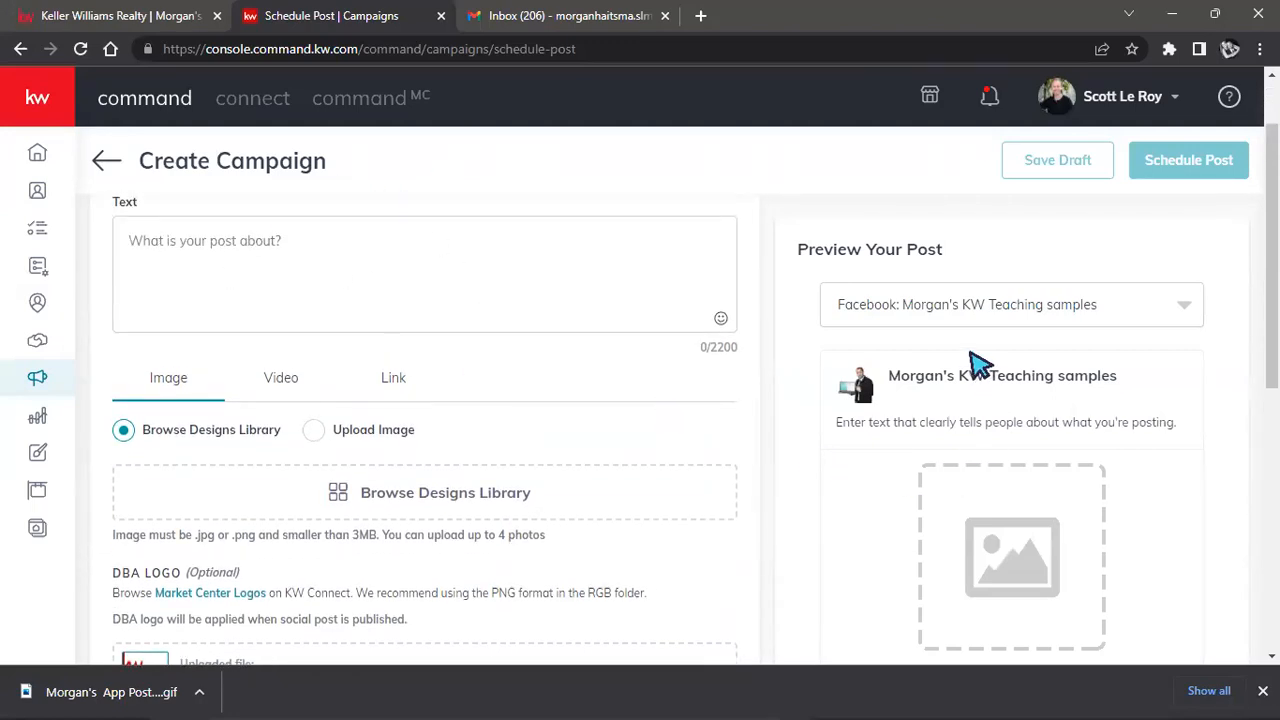
scroll(962, 364, down, 1)
scroll(962, 364, down, 1)
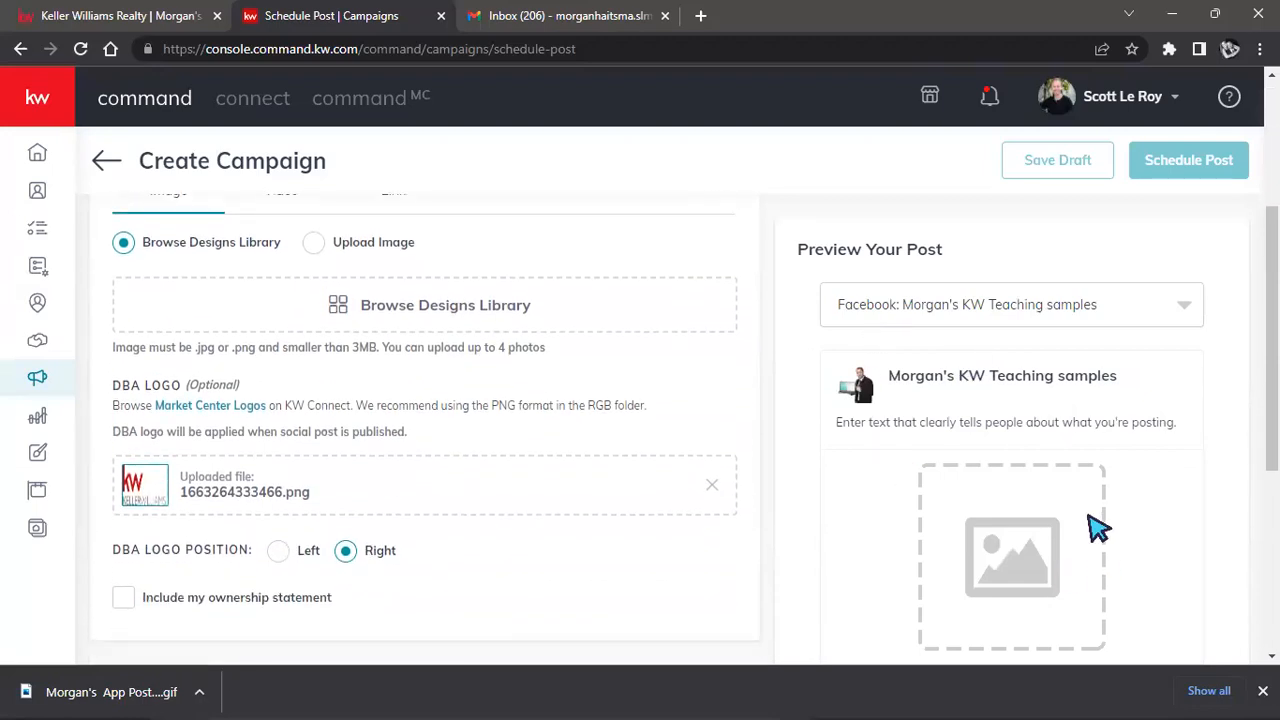
scroll(760, 400, up, 1)
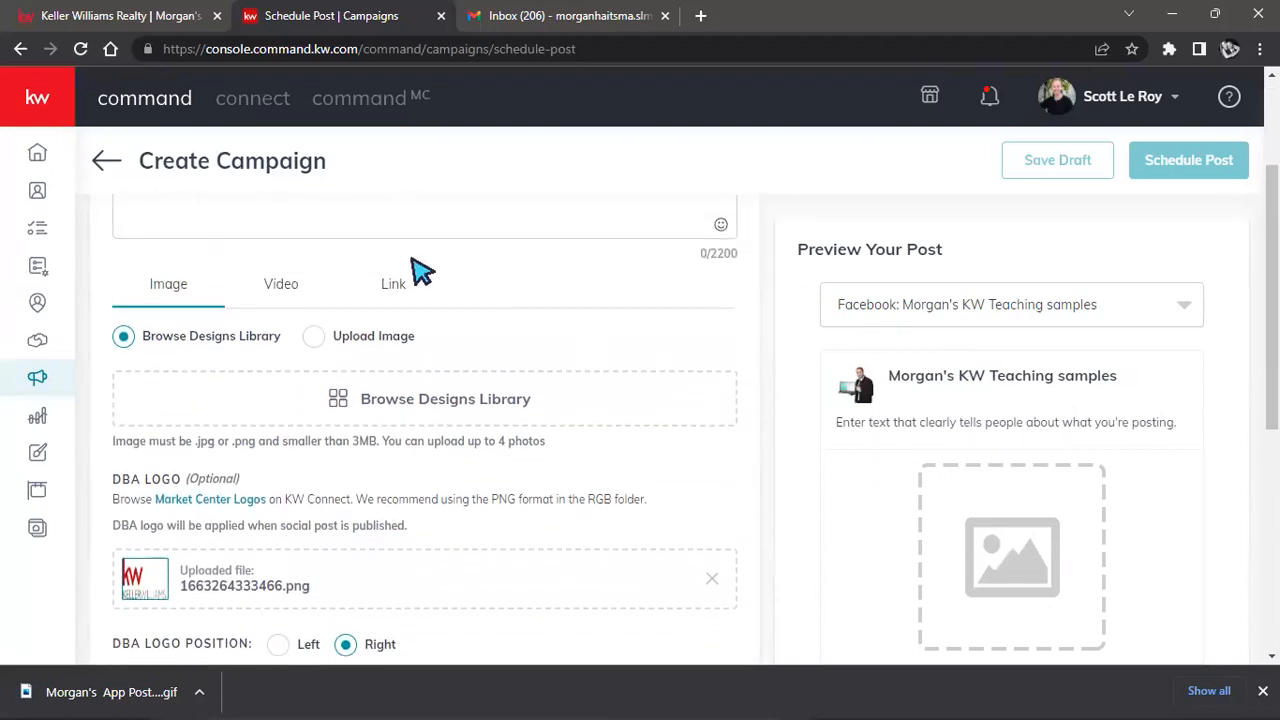
scroll(425, 280, up, 2)
scroll(434, 291, down, 1)
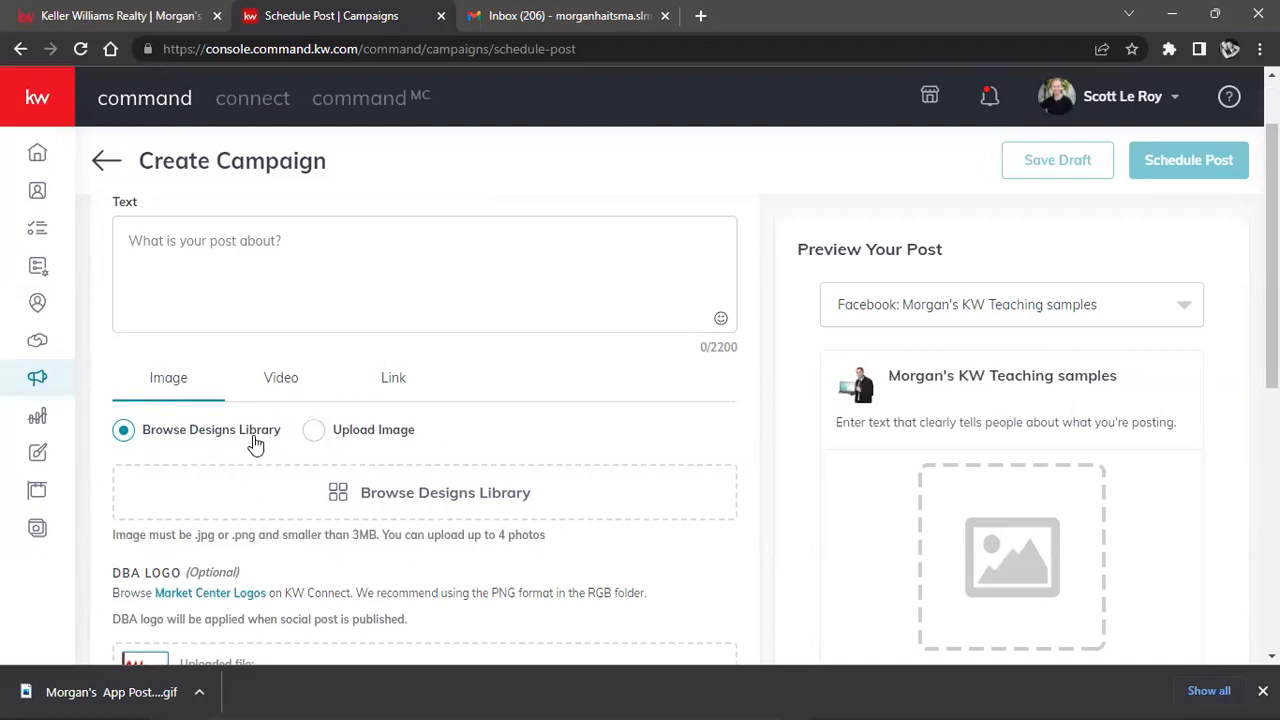
Pick the agent's App Post 9.15 design from the Designs Library and crop it square.
click(417, 500)
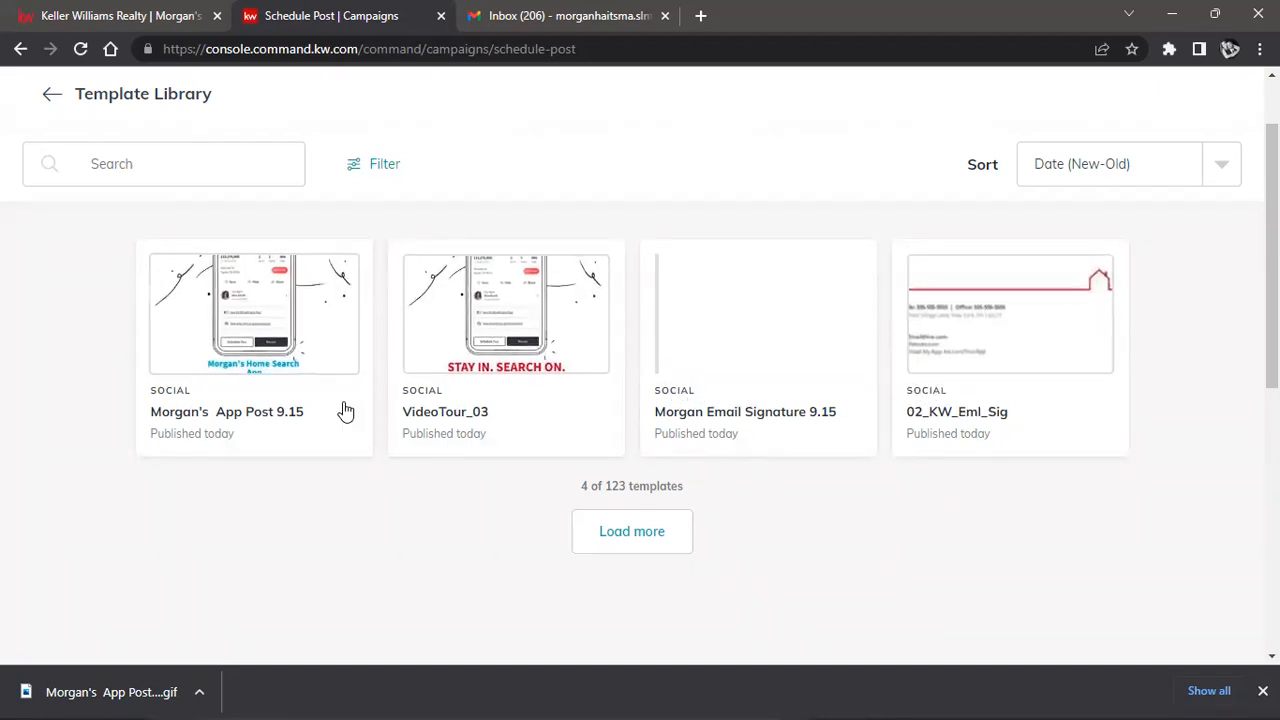
click(280, 370)
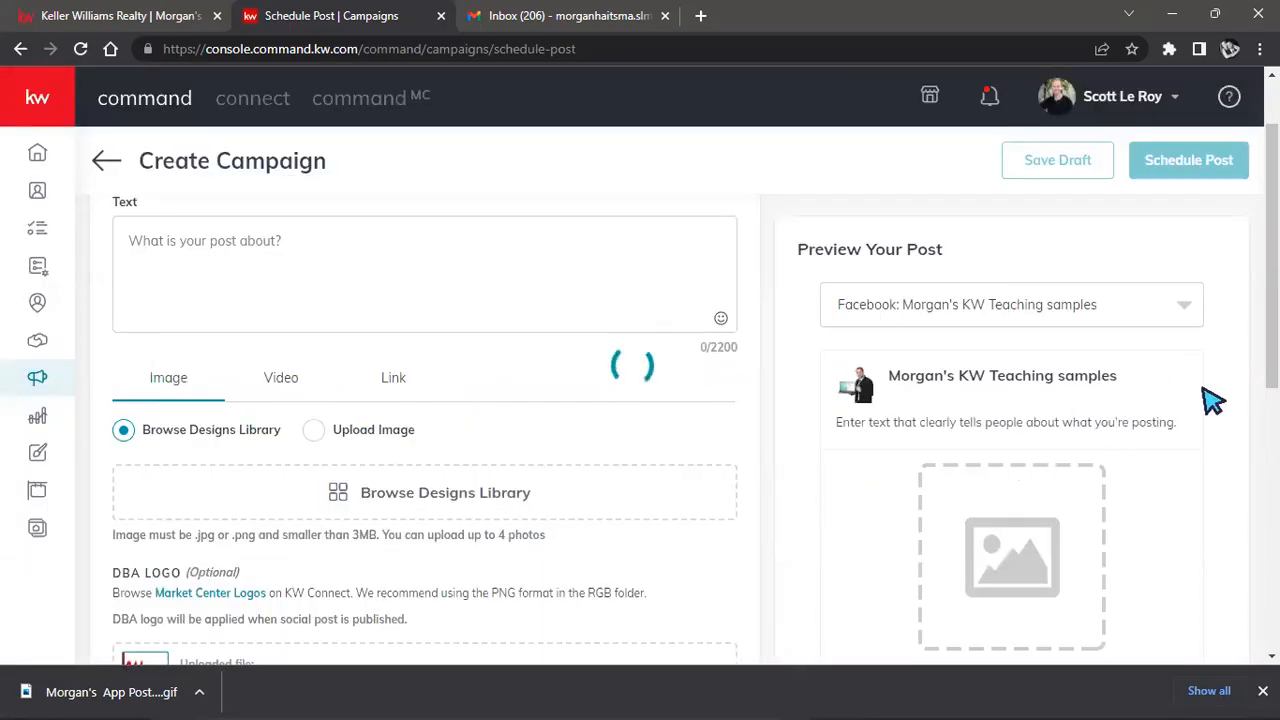
scroll(1213, 400, down, 1)
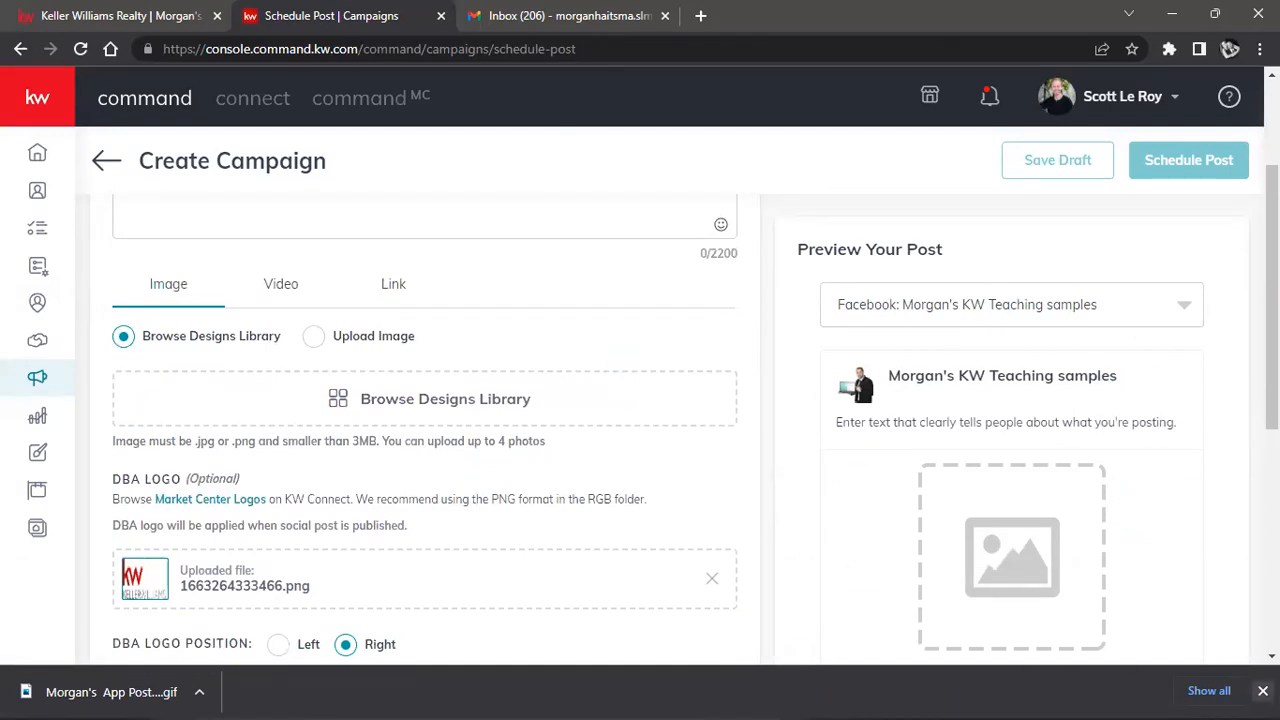
click(1263, 691)
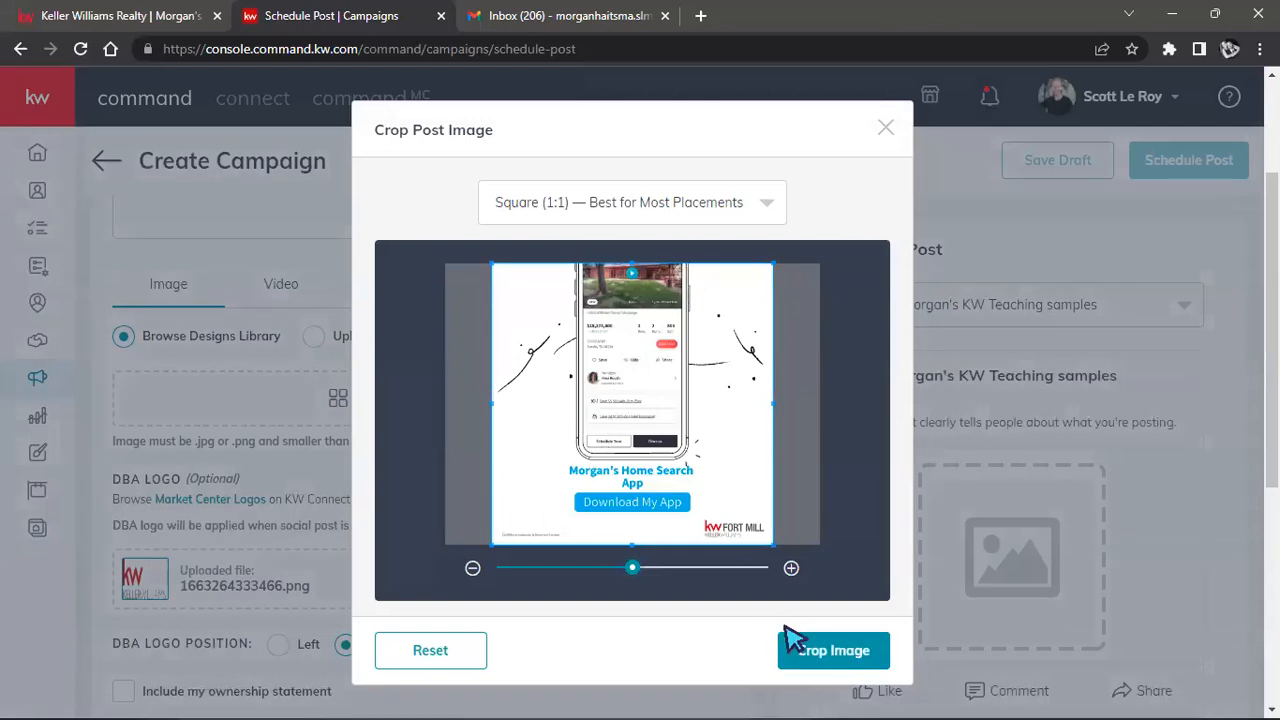
click(795, 638)
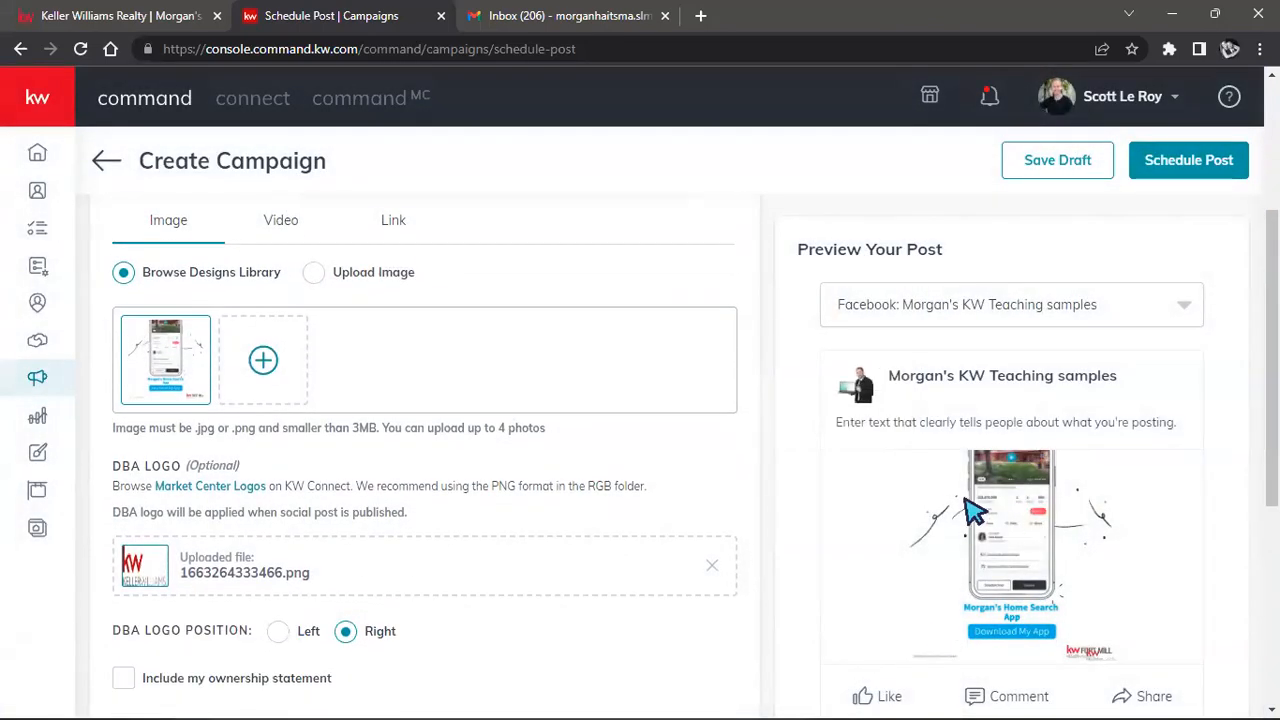
scroll(975, 510, down, 1)
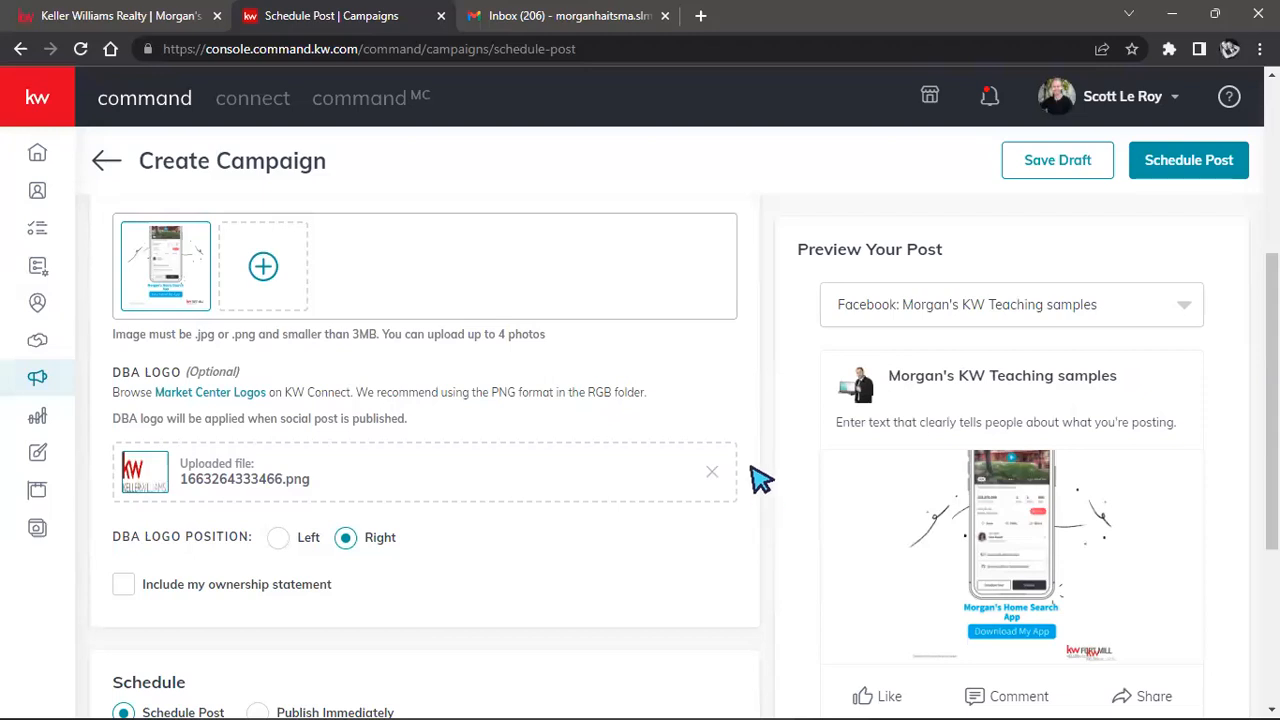
scroll(783, 450, up, 2)
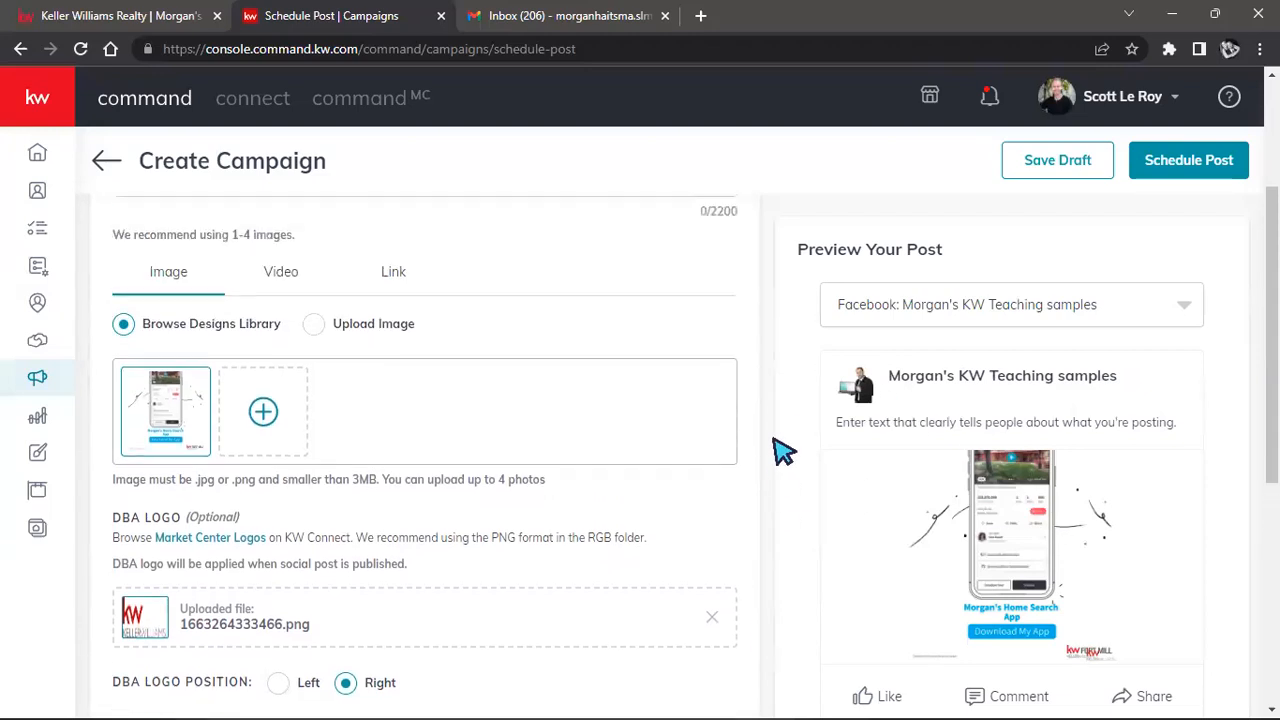
Upload the App Post 9.15 image from Downloads as a second, square-cropped image in the post.
mouse_move(140, 432)
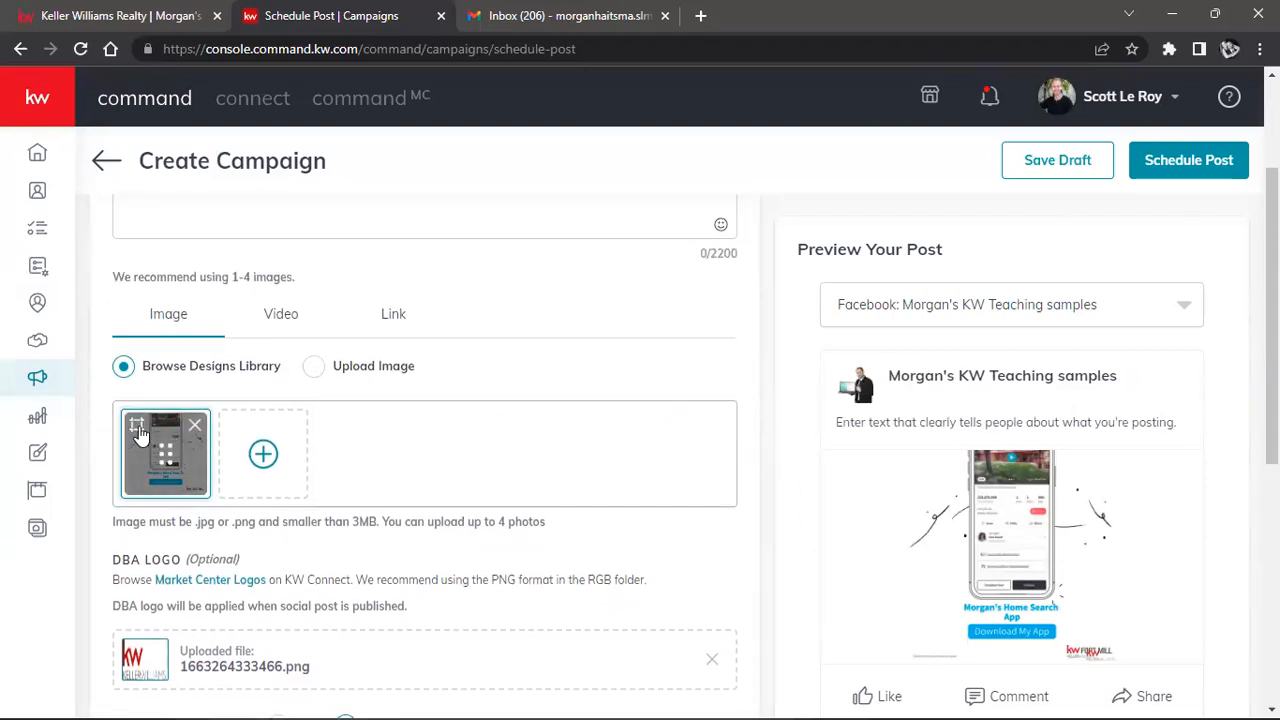
click(313, 367)
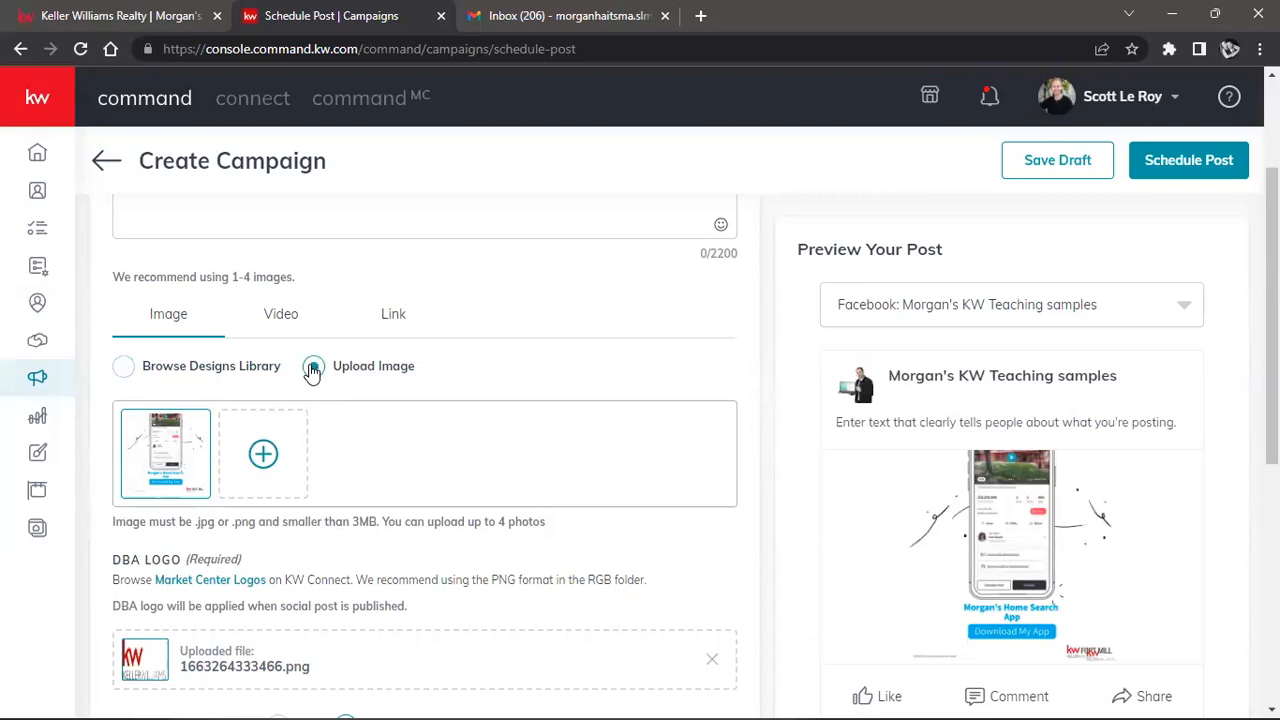
click(263, 456)
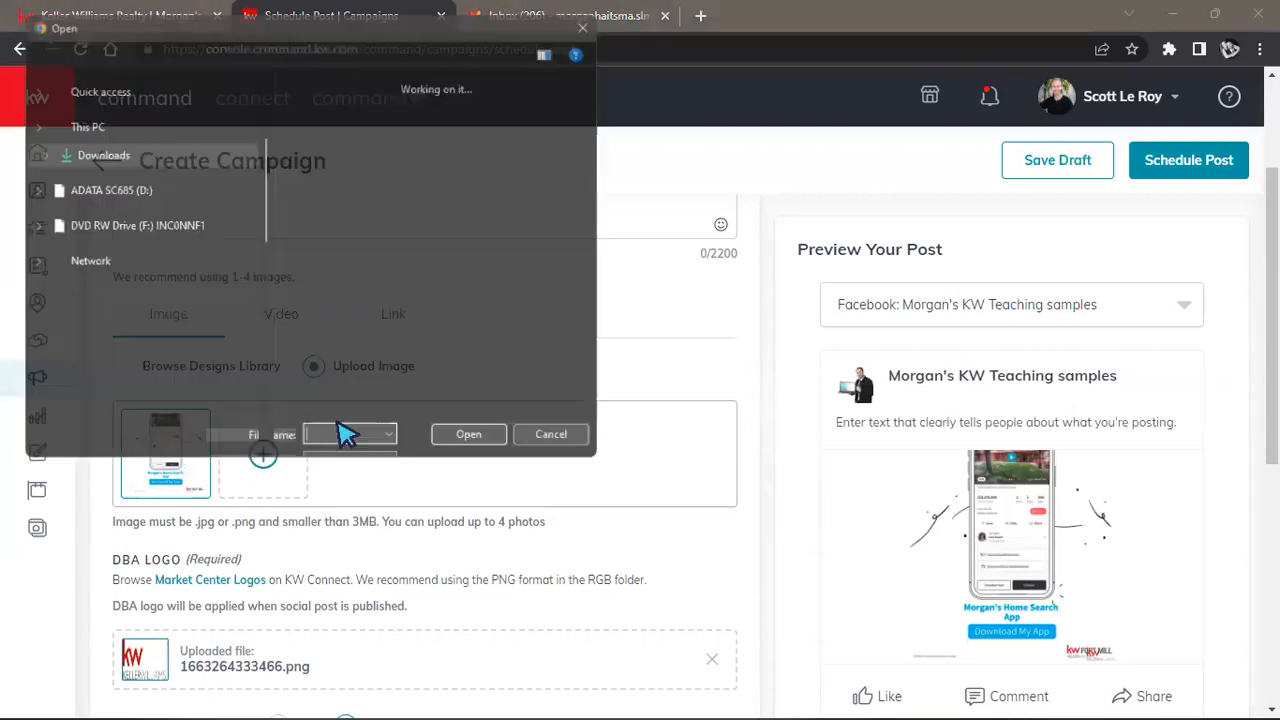
click(360, 200)
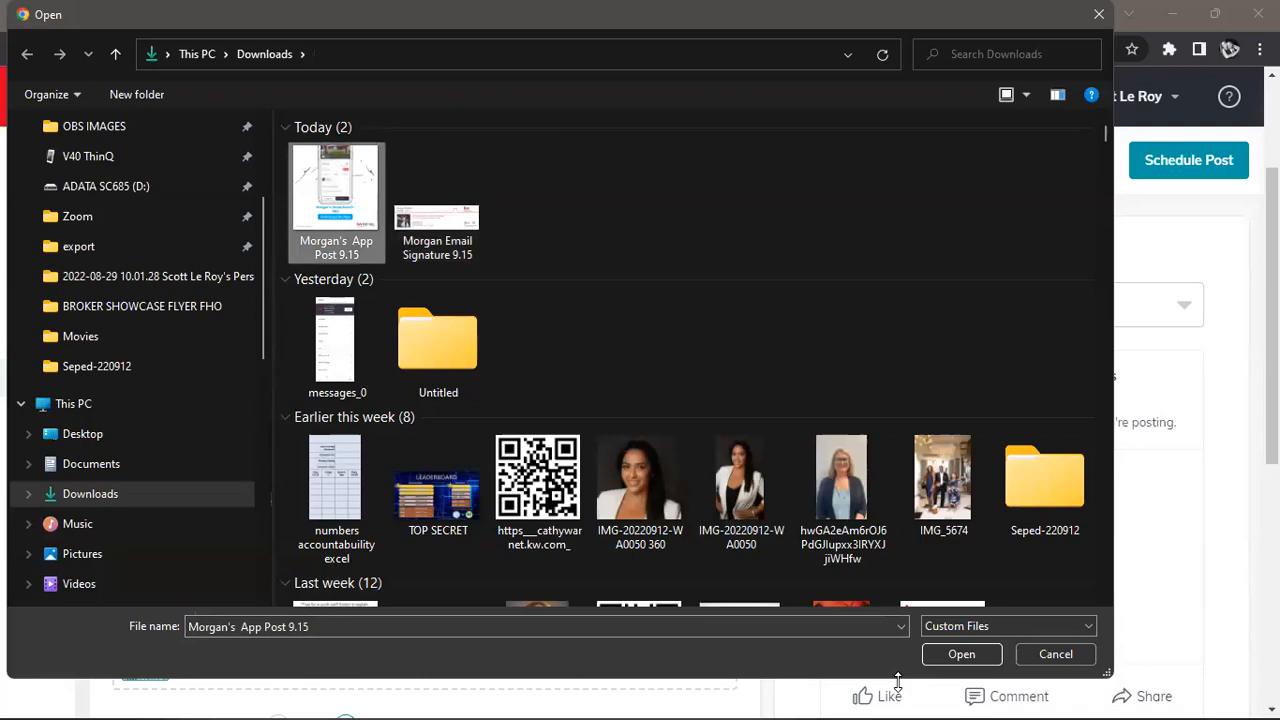
click(960, 654)
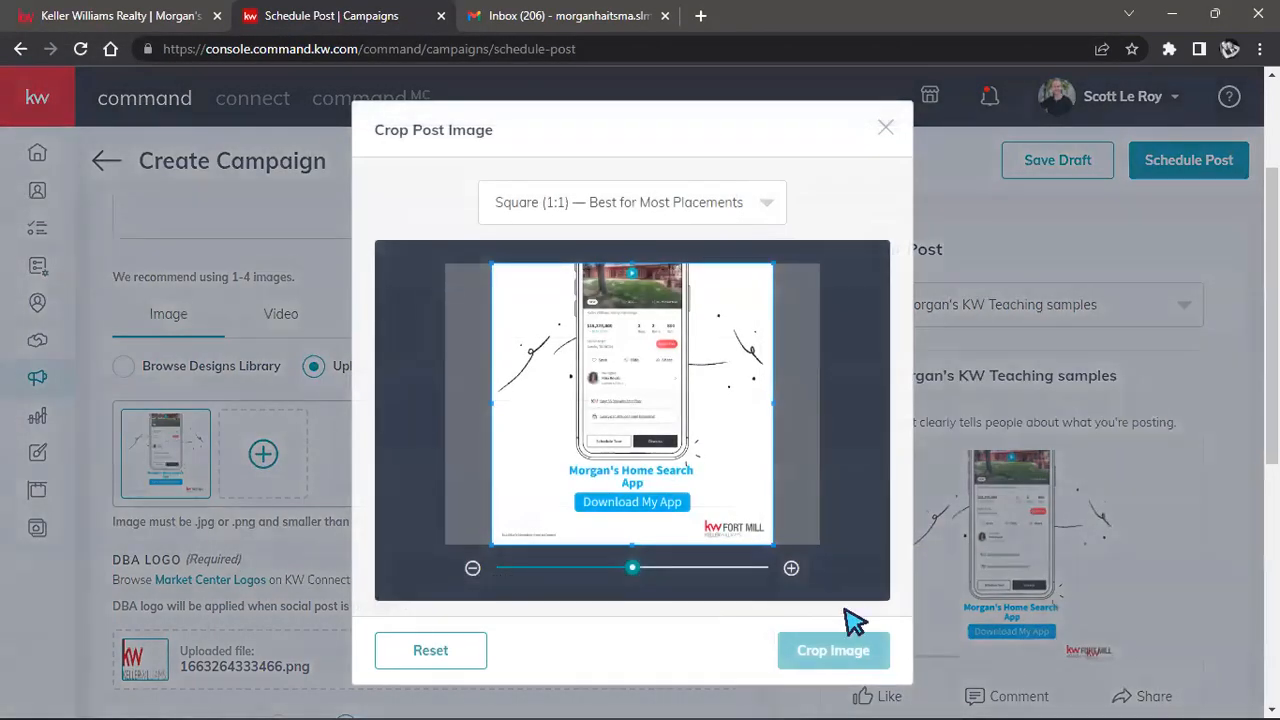
click(829, 650)
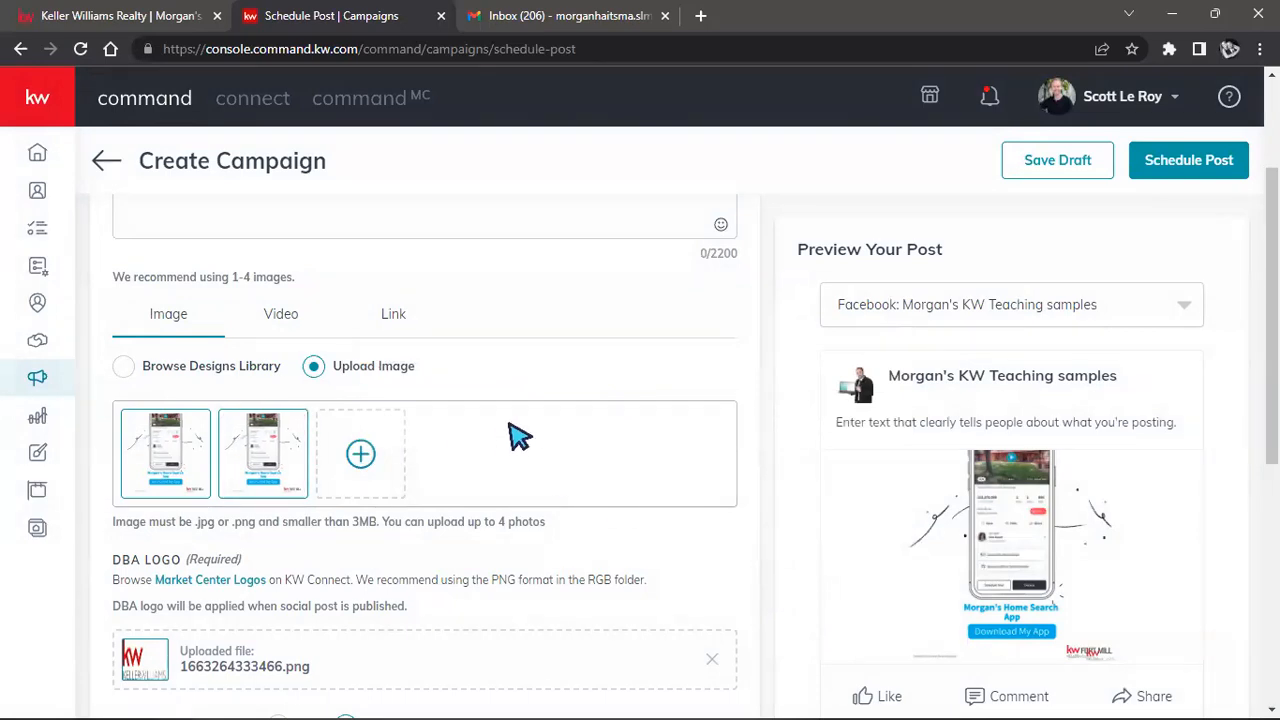
scroll(731, 374, down, 2)
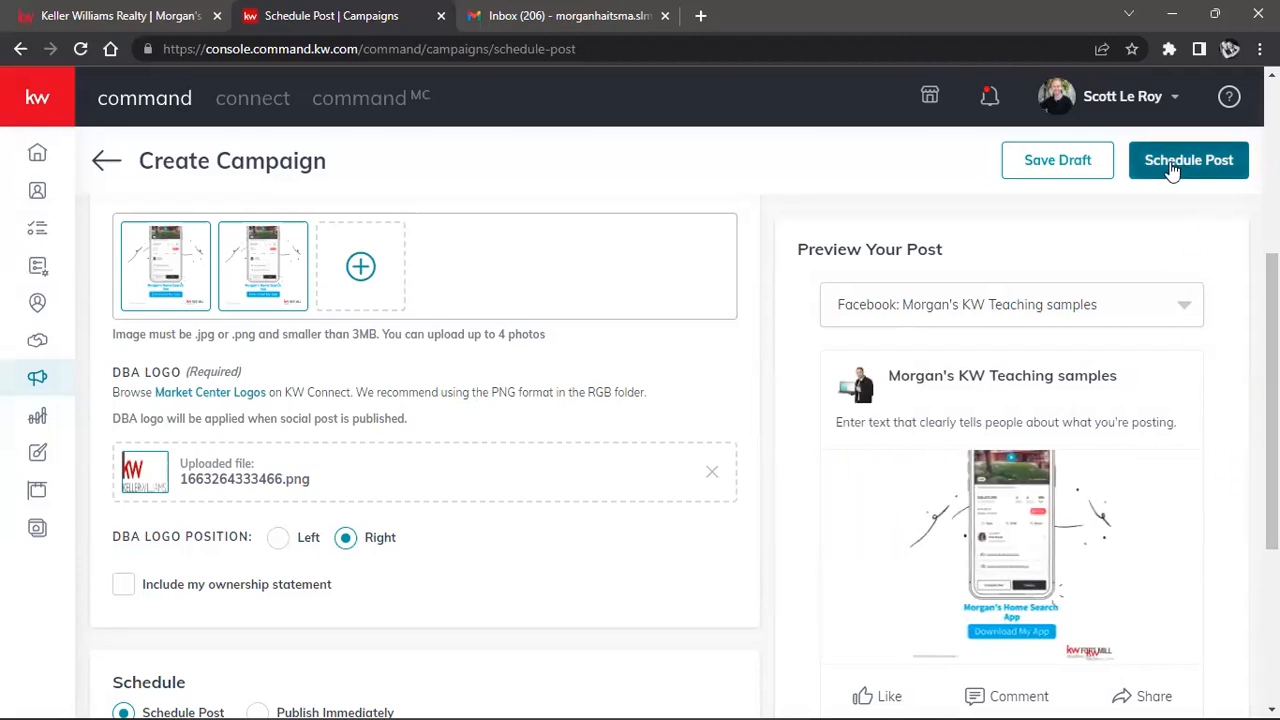
Save the Facebook post as a draft, then go to the Designs library.
click(1032, 164)
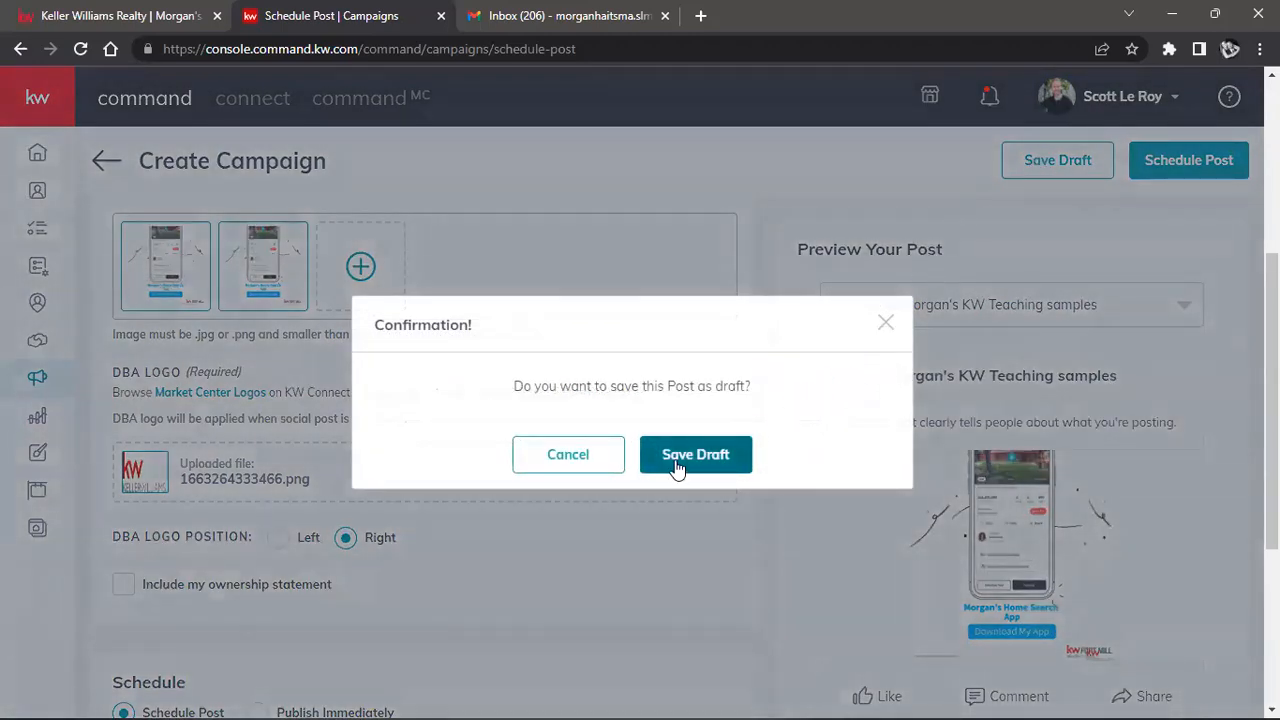
click(677, 467)
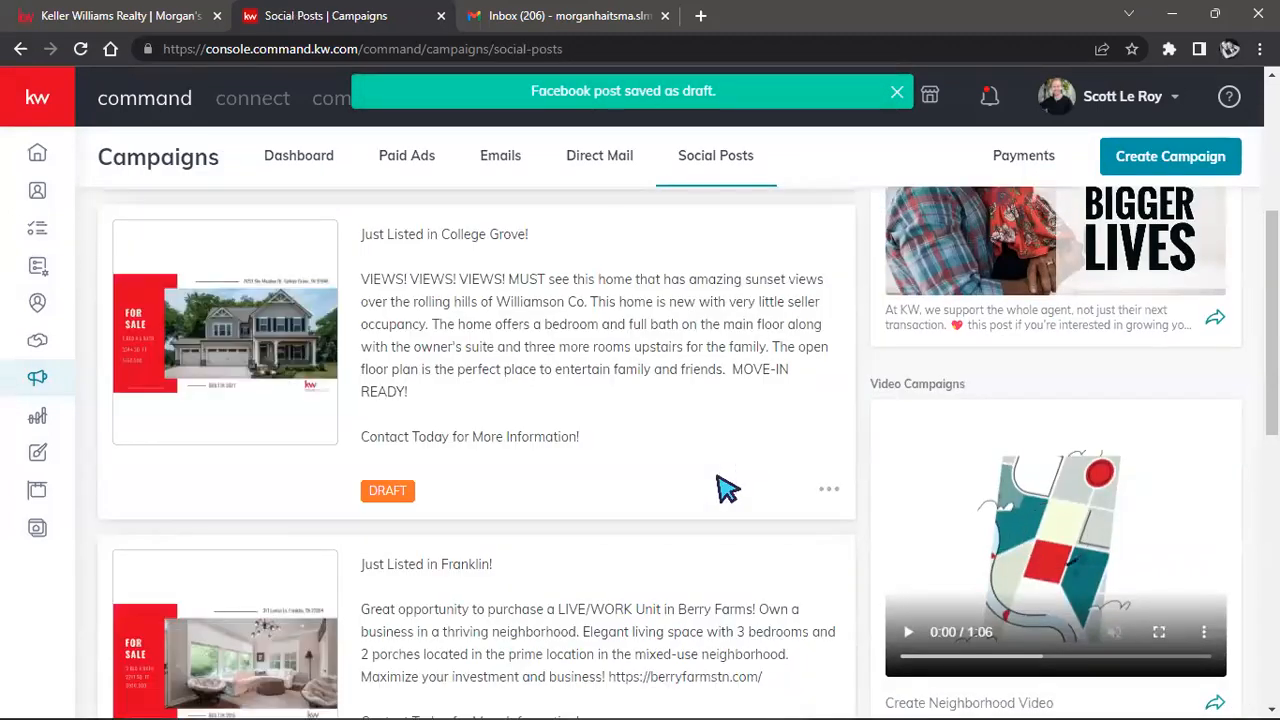
mouse_move(18, 136)
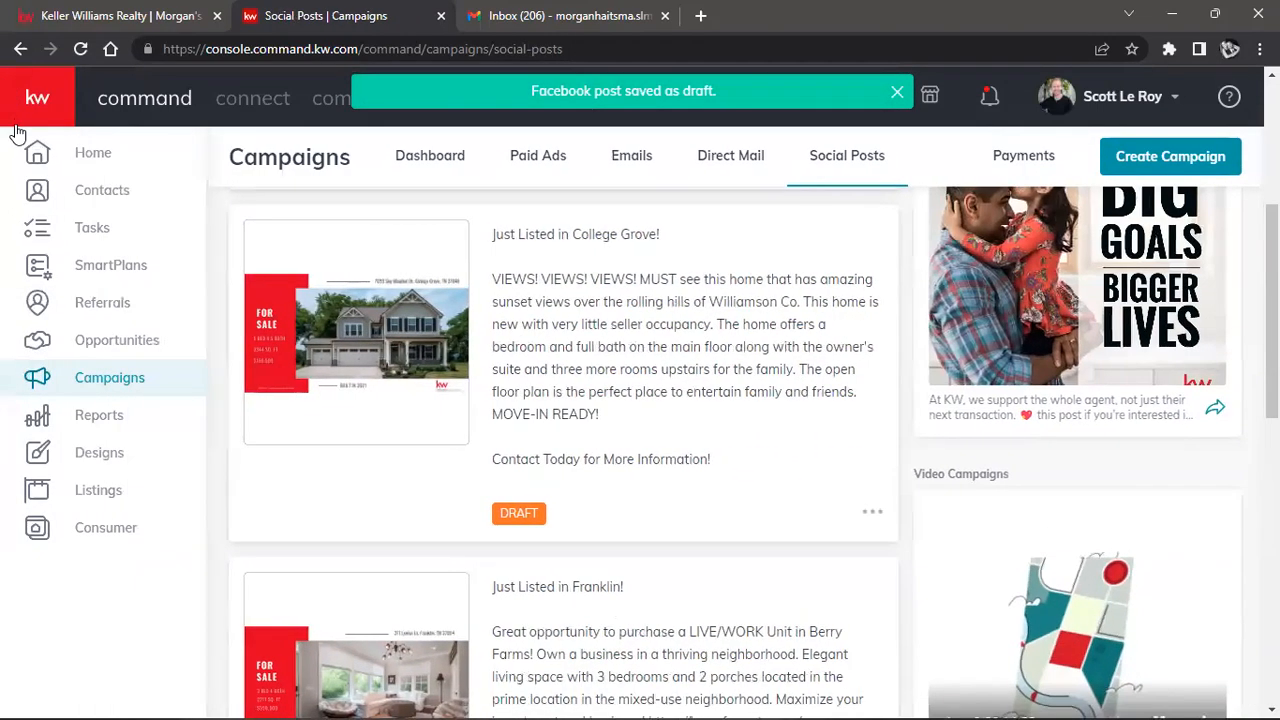
click(115, 457)
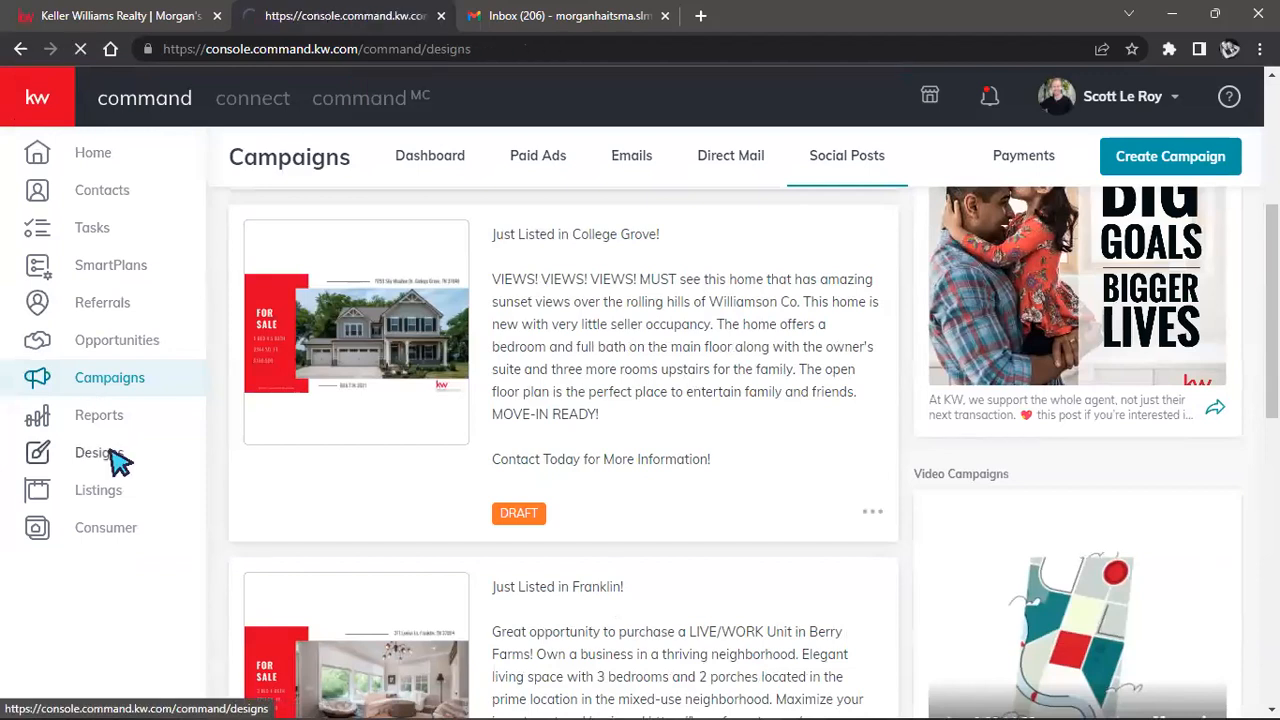